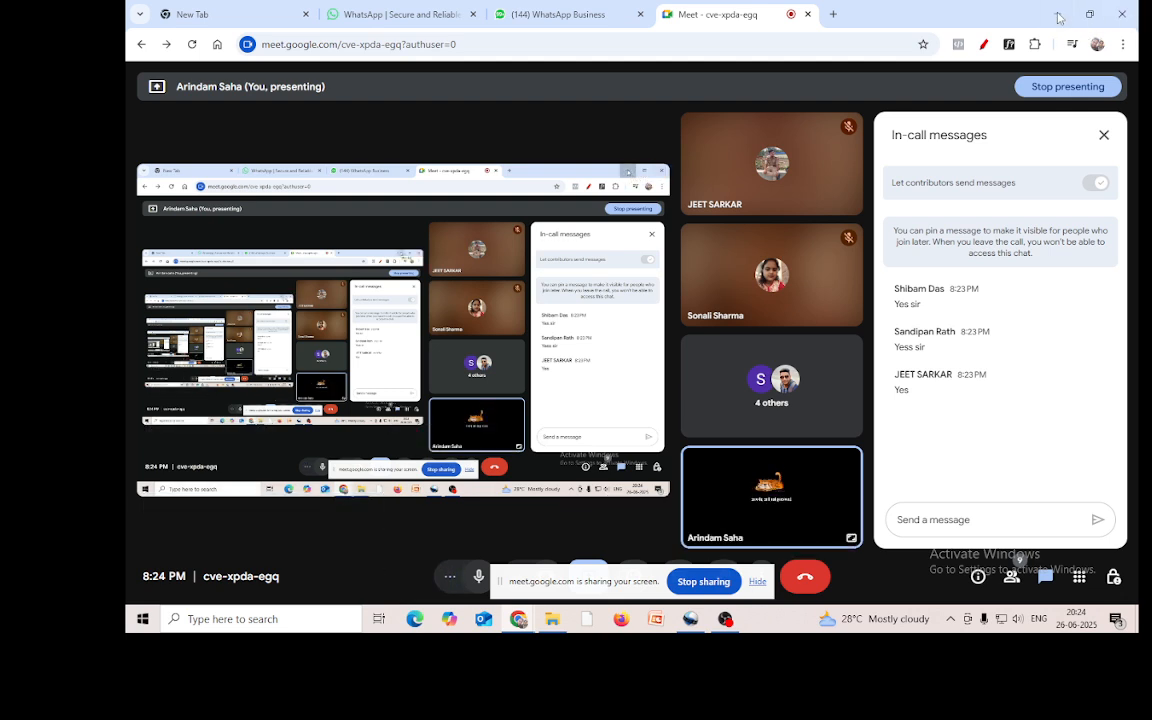
Step: Switch to OpenShot Video Editor and change the window layout to Simple View
click(1058, 17)
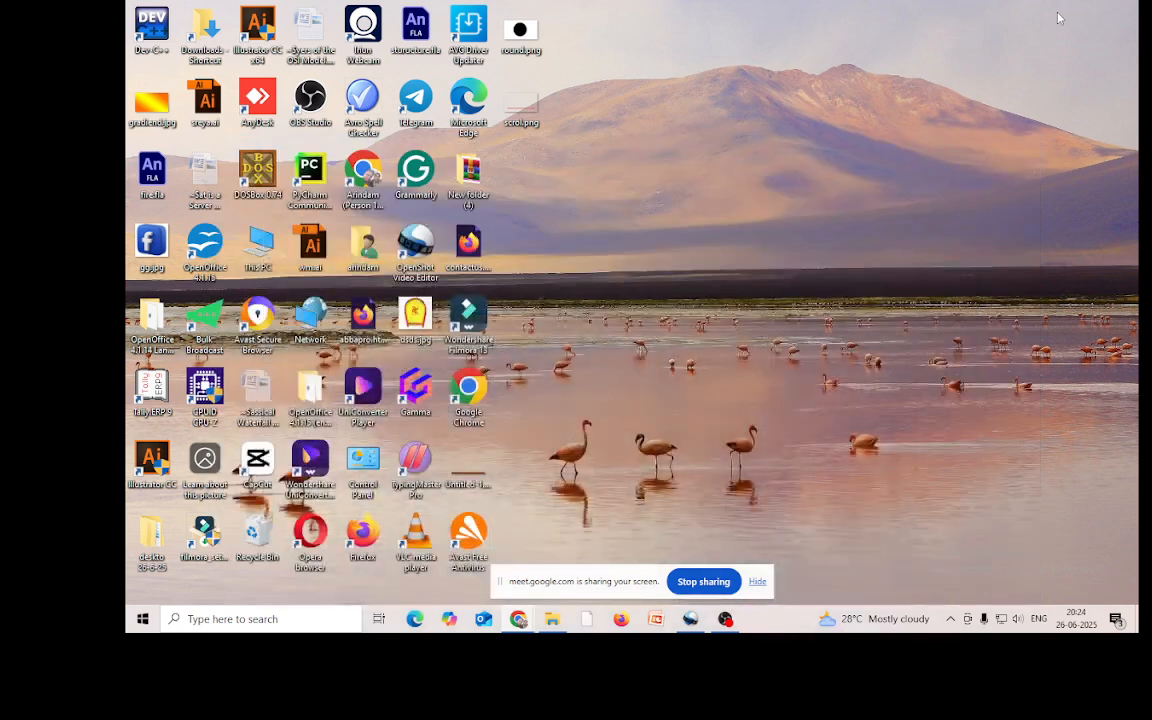
click(691, 620)
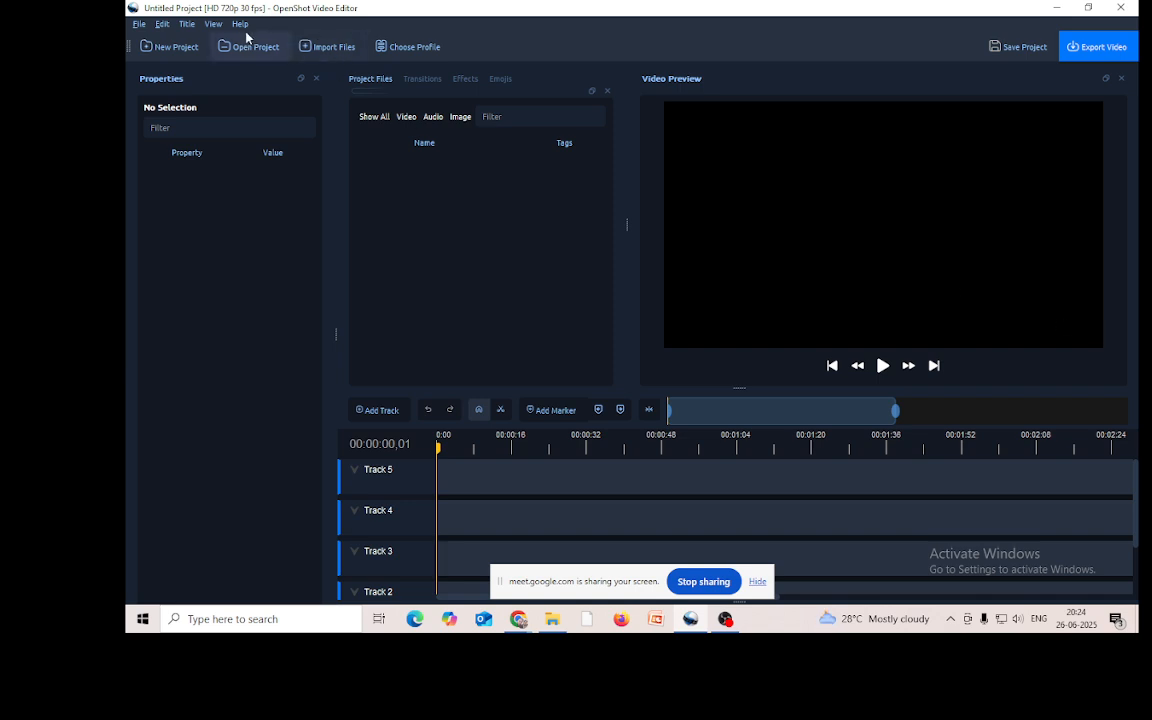
click(214, 25)
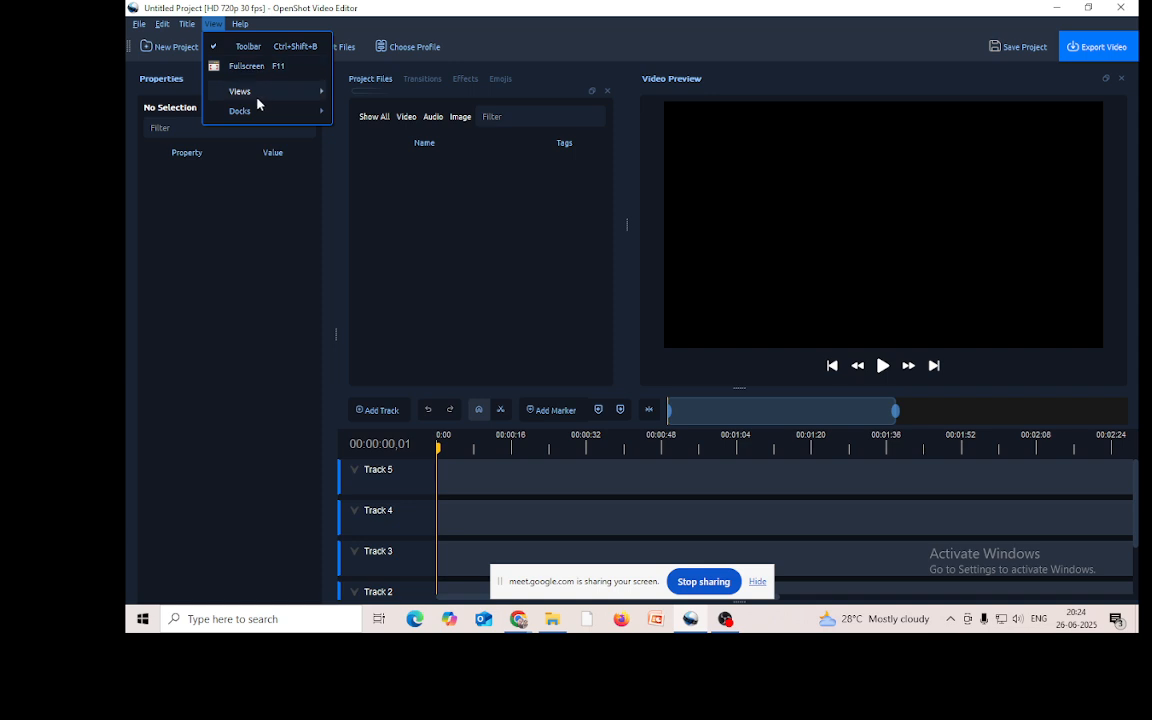
mouse_move(249, 96)
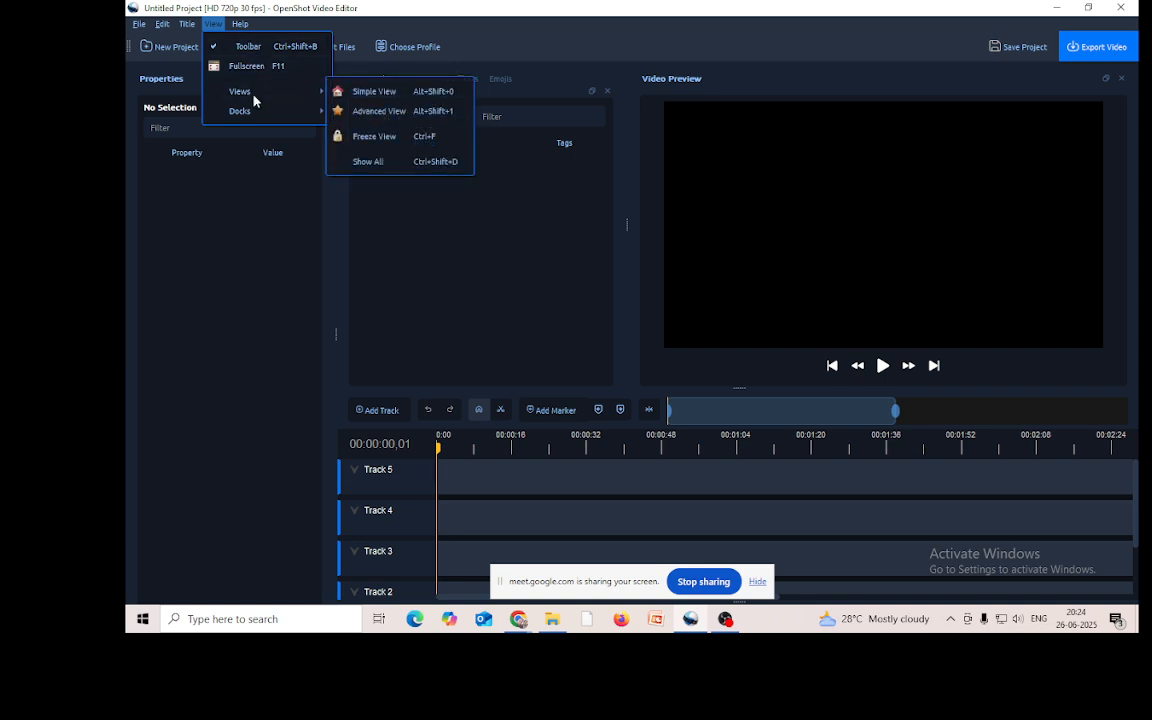
click(373, 92)
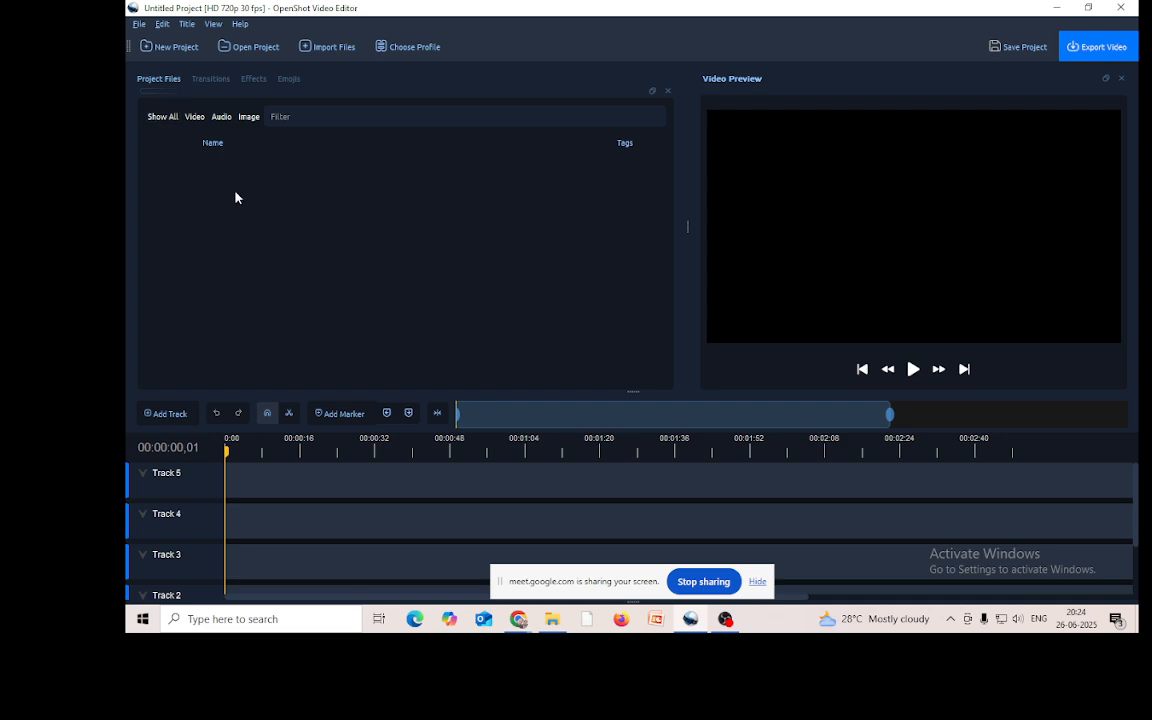
Step: Import Golden Rice Ripe Harvest.mp4 from the download folder on Local Disk (F:) and place it at the start of Track 5
click(1056, 7)
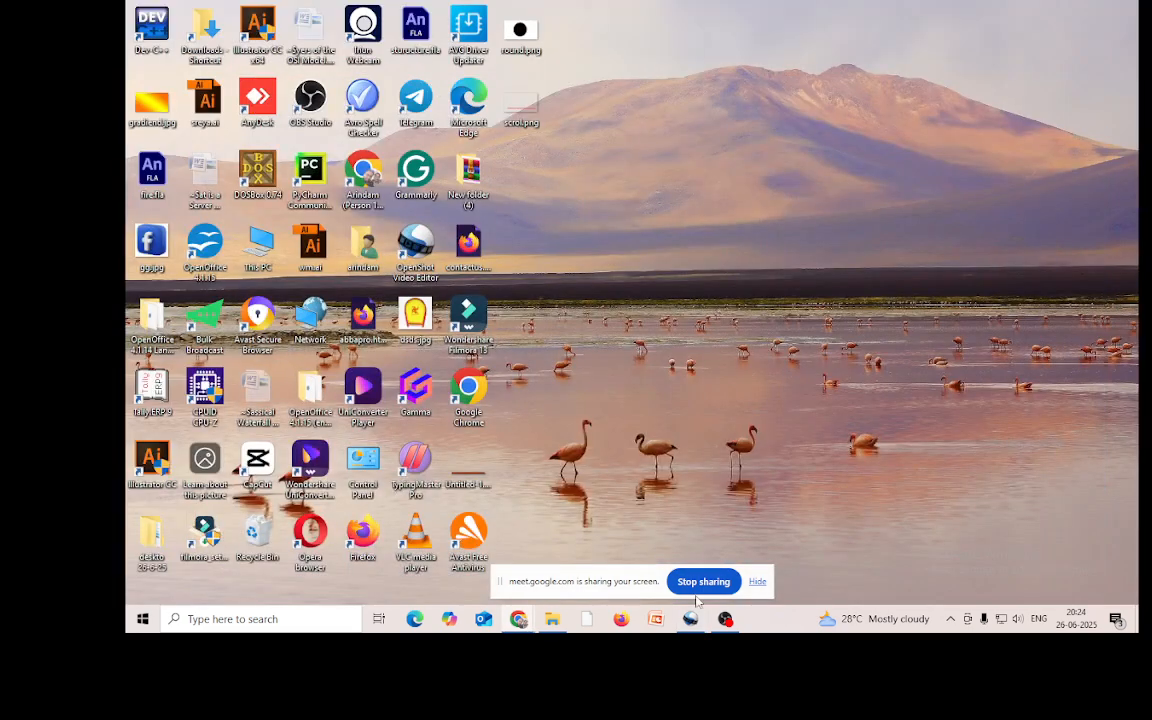
click(554, 620)
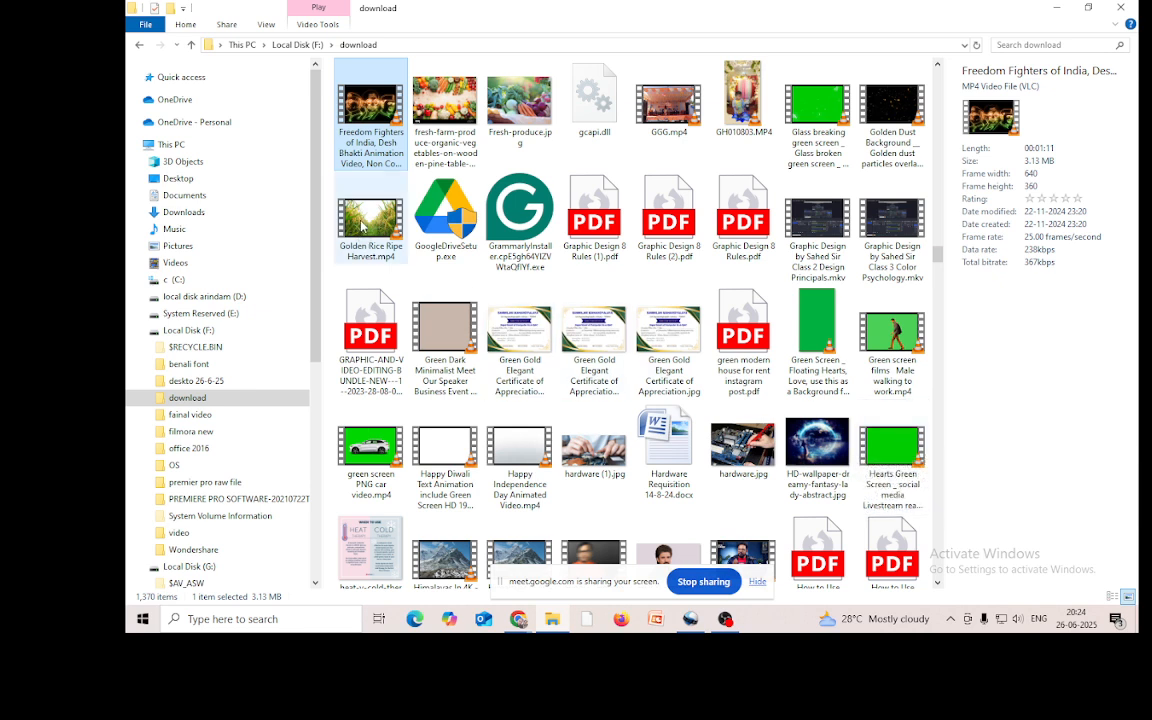
click(378, 250)
drag(384, 277, 488, 225)
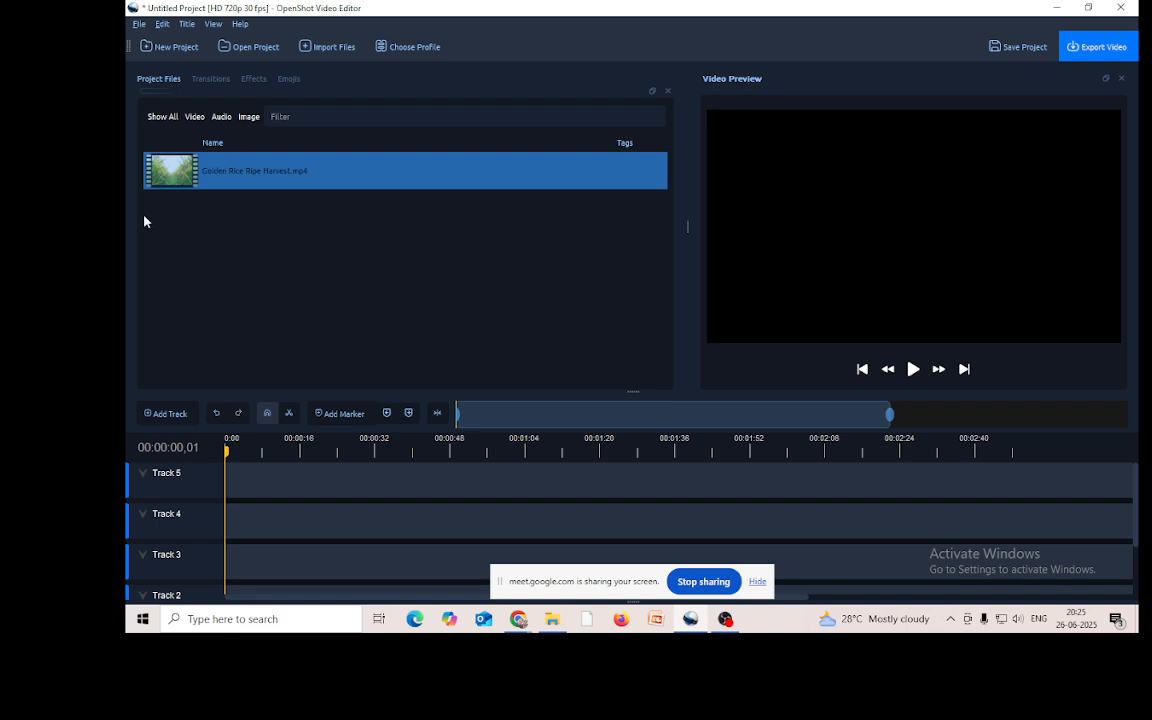
drag(226, 173, 224, 515)
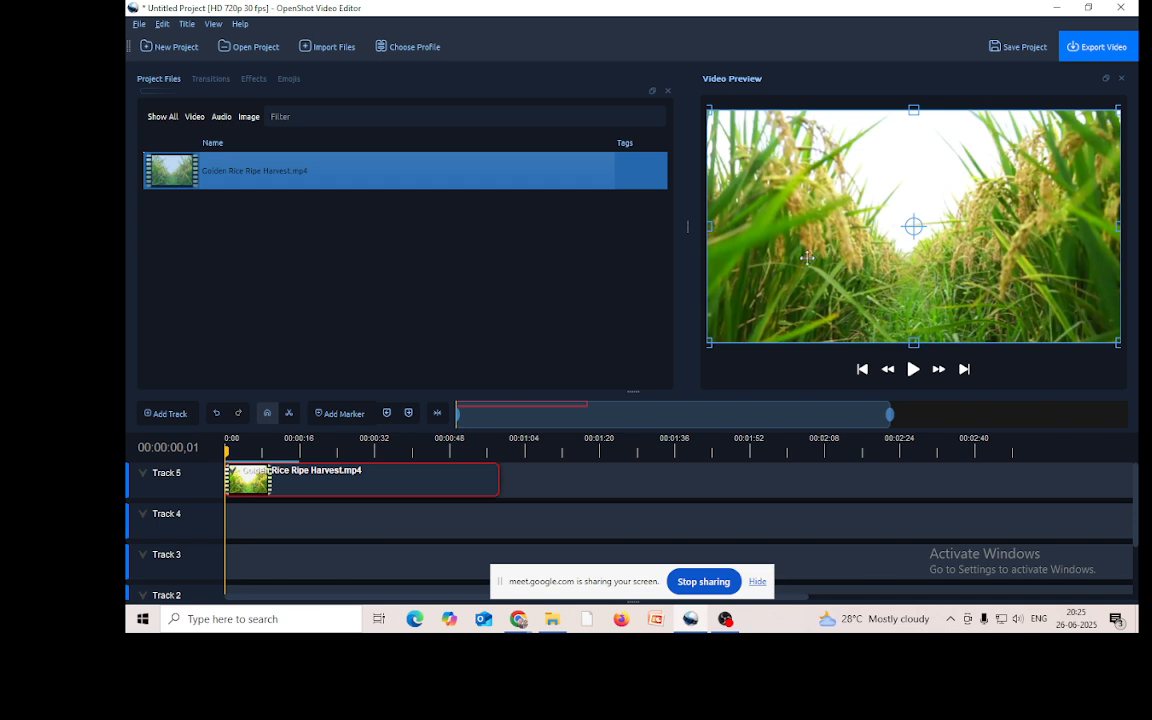
Step: Save the project under the name TEST as an OpenShot project
click(139, 24)
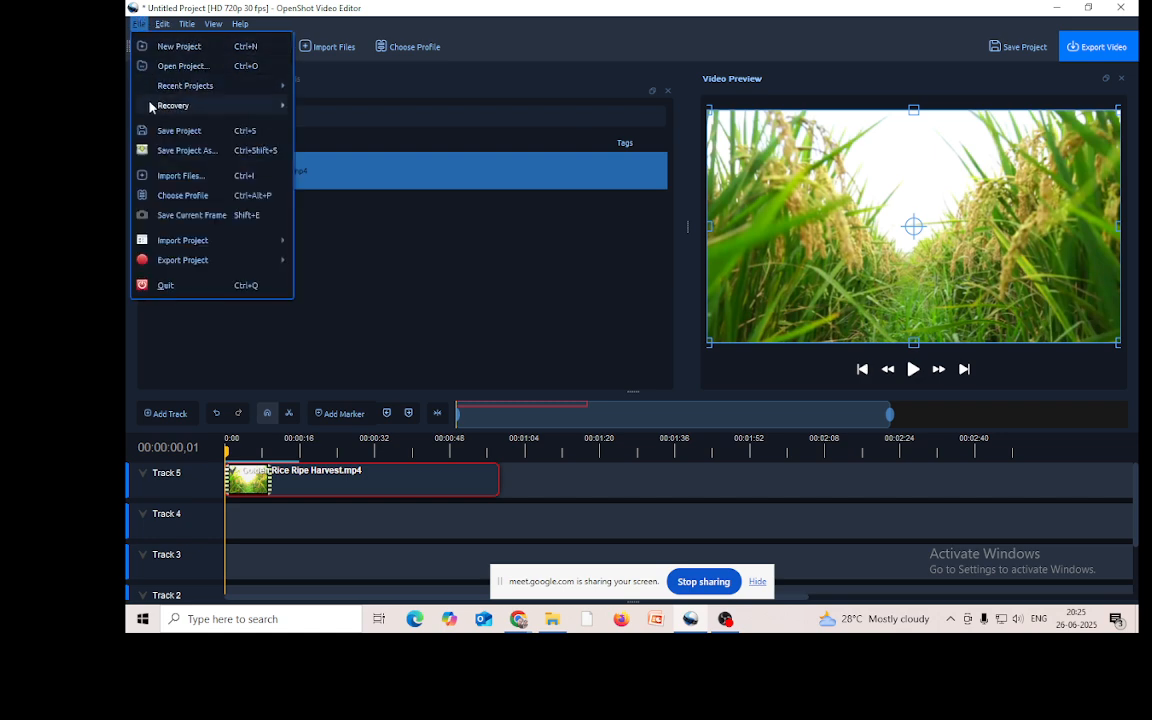
click(178, 131)
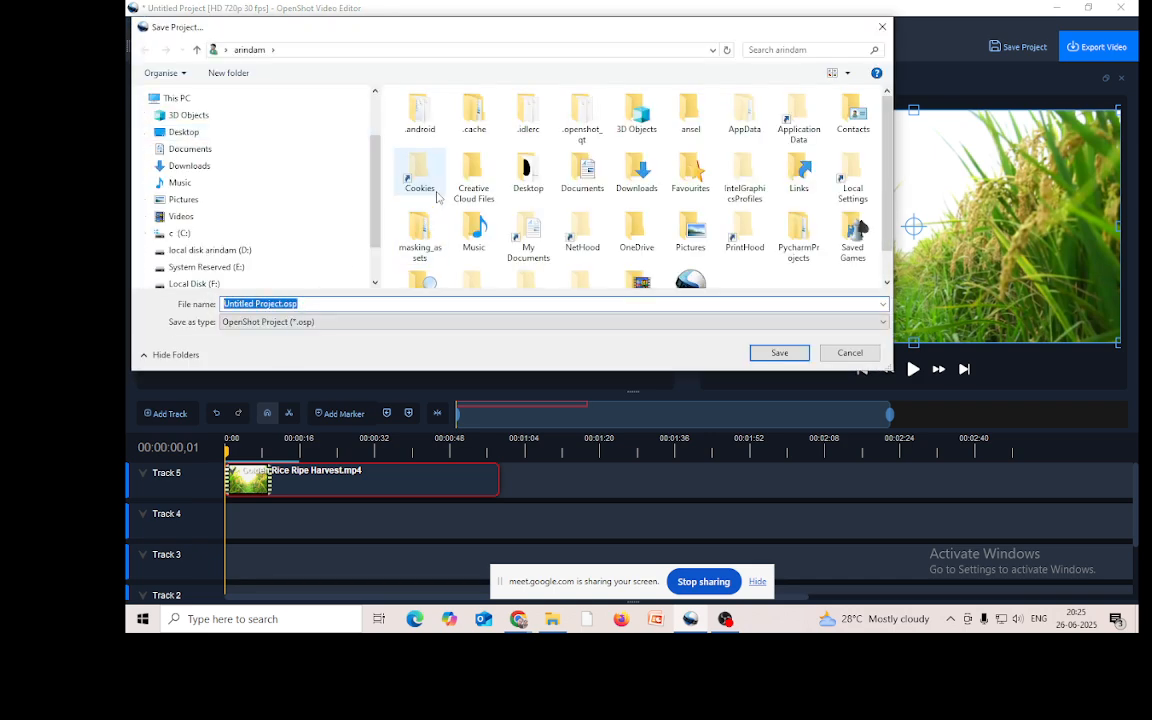
text(TEST)
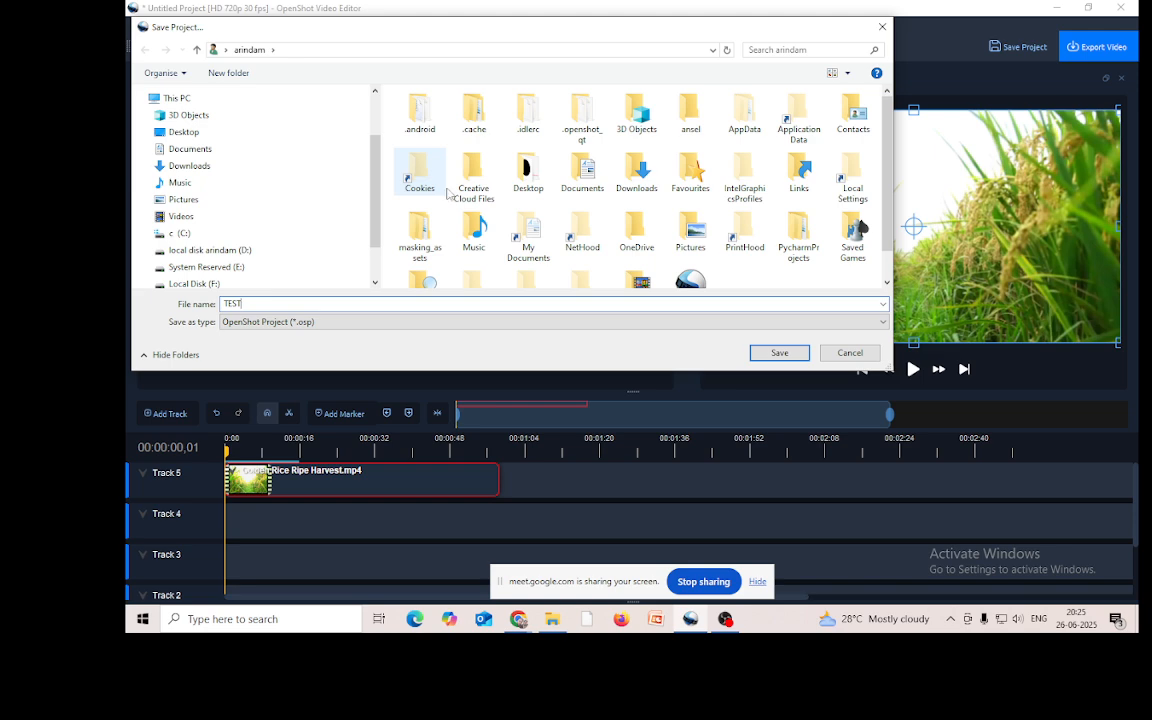
click(770, 352)
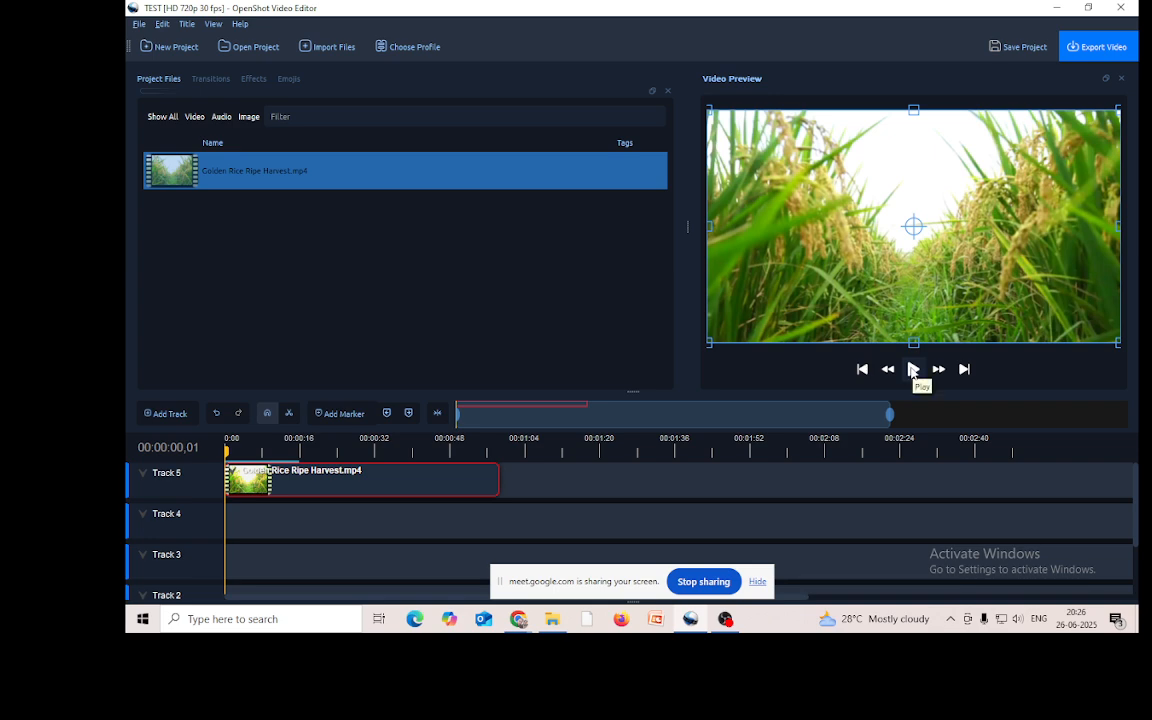
Step: Play the opening seconds of the rice harvest clip in the preview and pause it
click(913, 370)
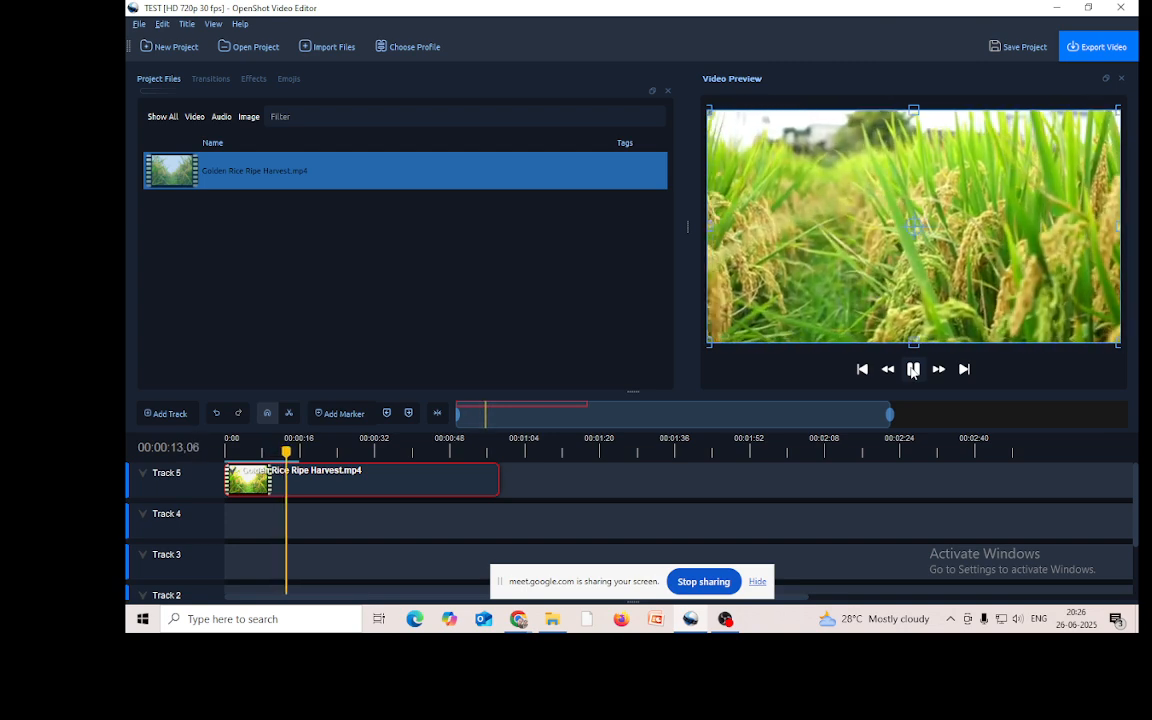
click(913, 369)
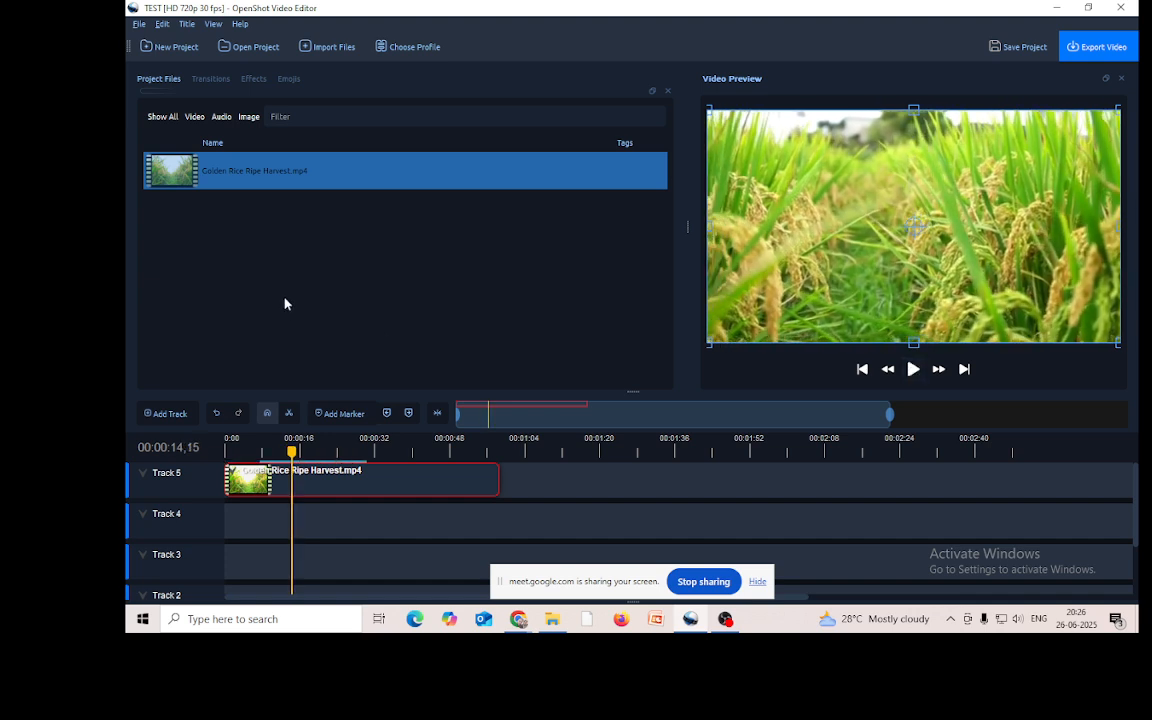
Step: Find the Indian Freedom Fighter Desh Bhakti animation video in the download folder and import it into the project files
click(1058, 9)
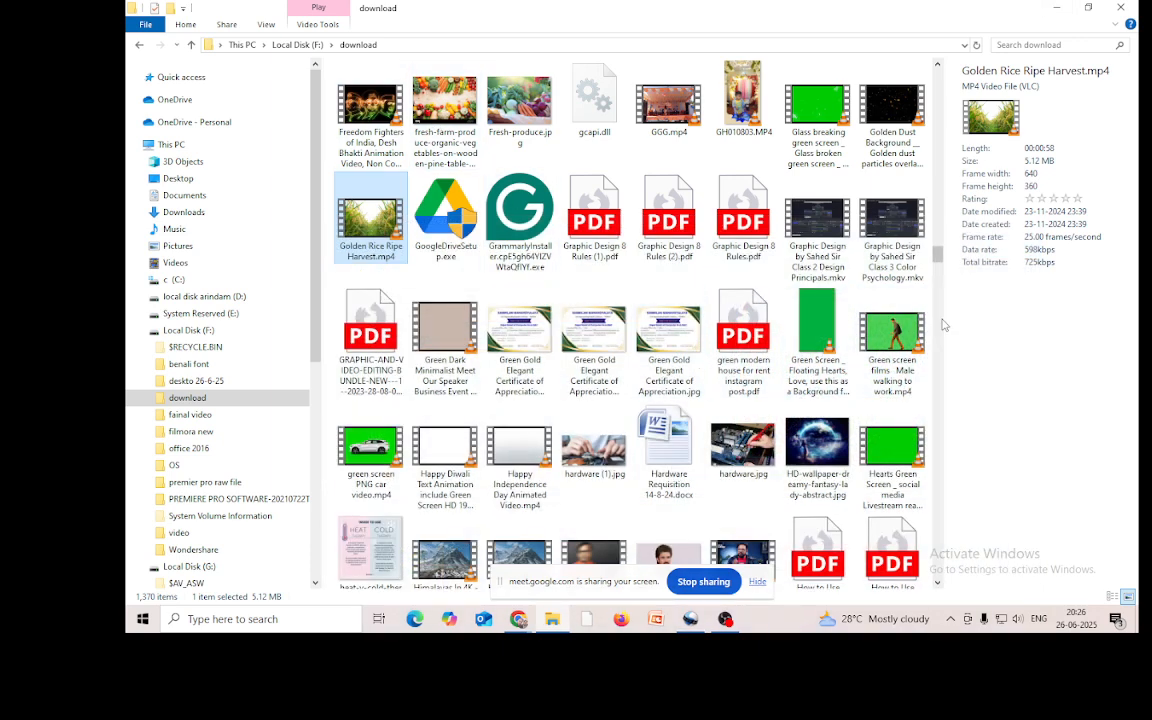
scroll(520, 320, down, 2)
scroll(520, 320, up, 4)
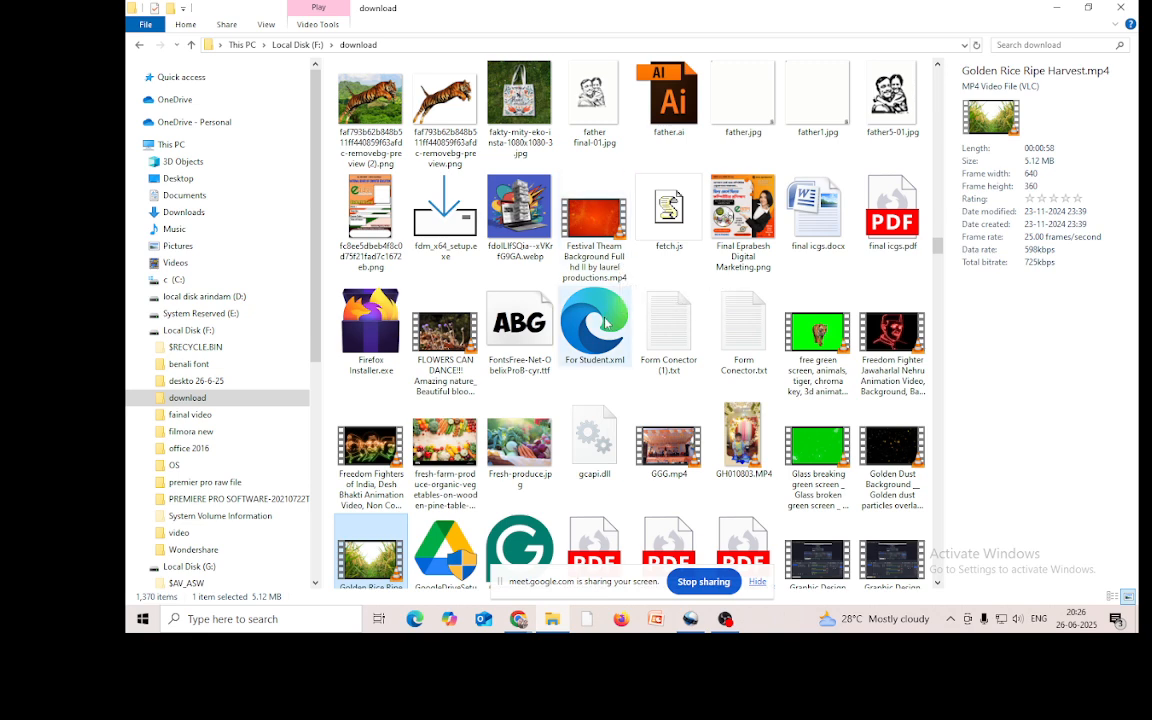
scroll(605, 320, down, 2)
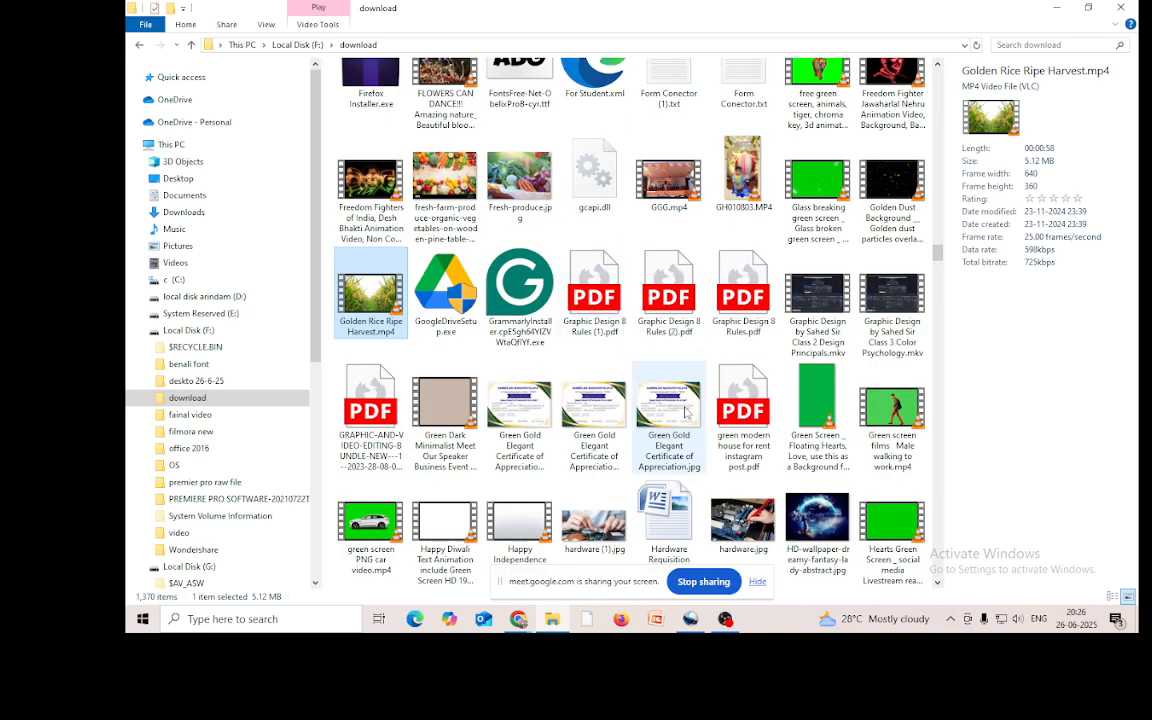
scroll(686, 410, down, 3)
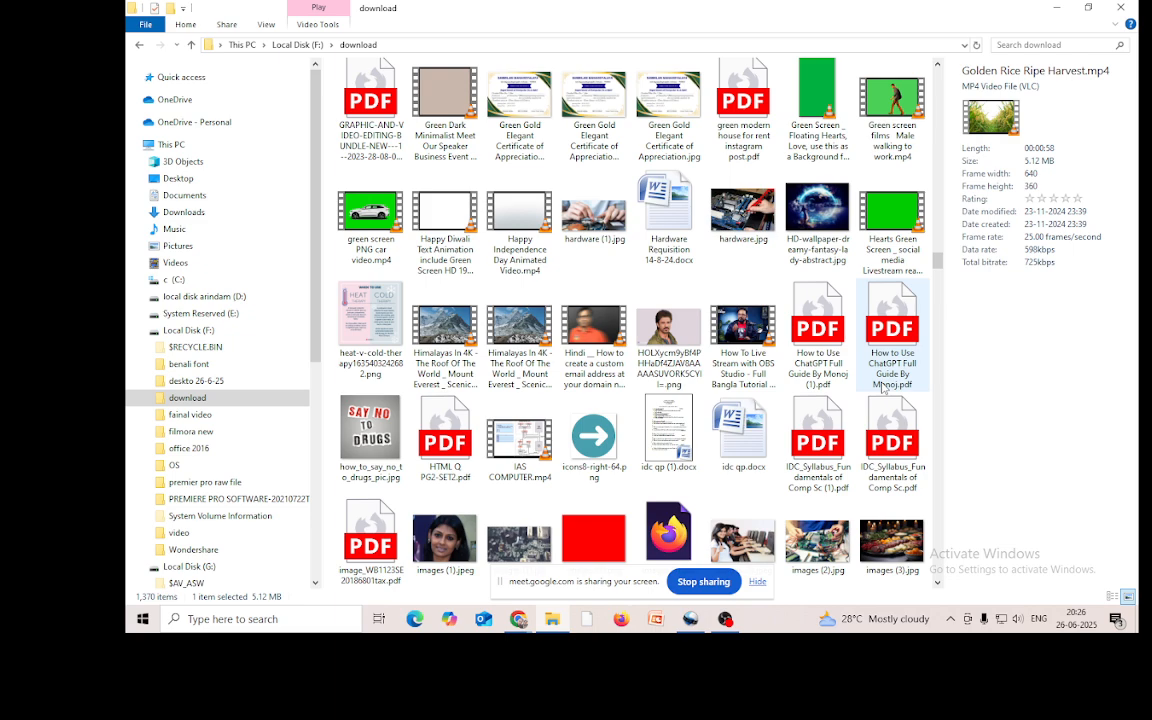
scroll(883, 389, down, 4)
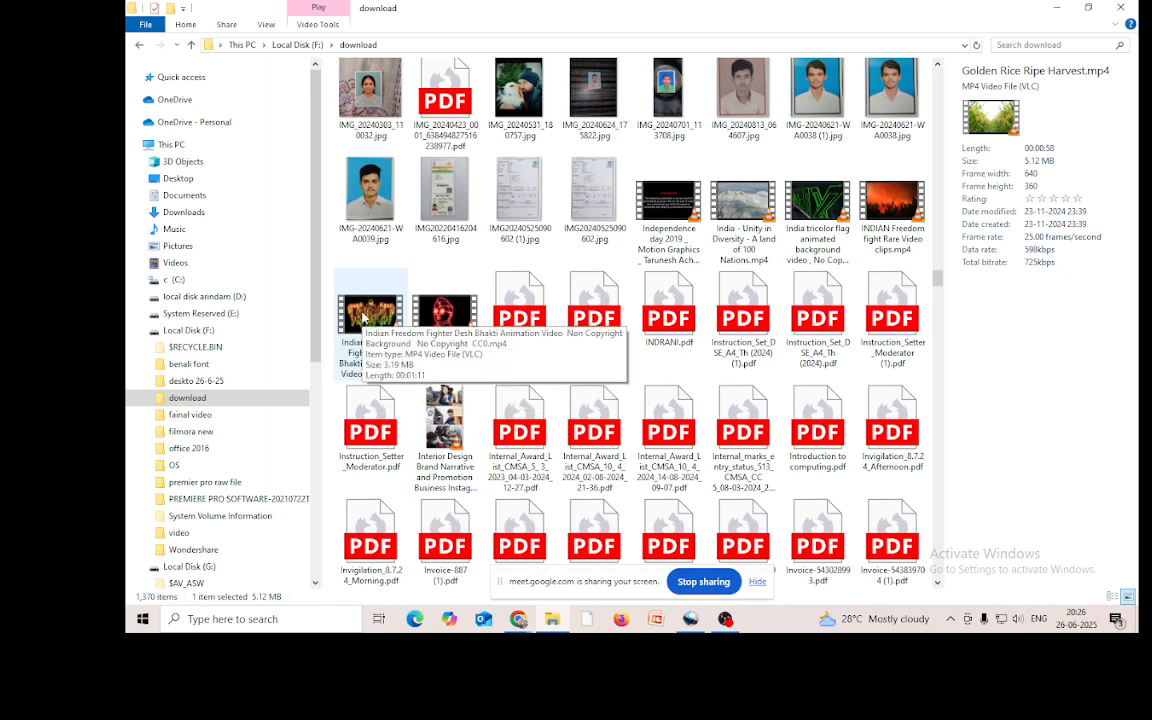
drag(364, 318, 492, 294)
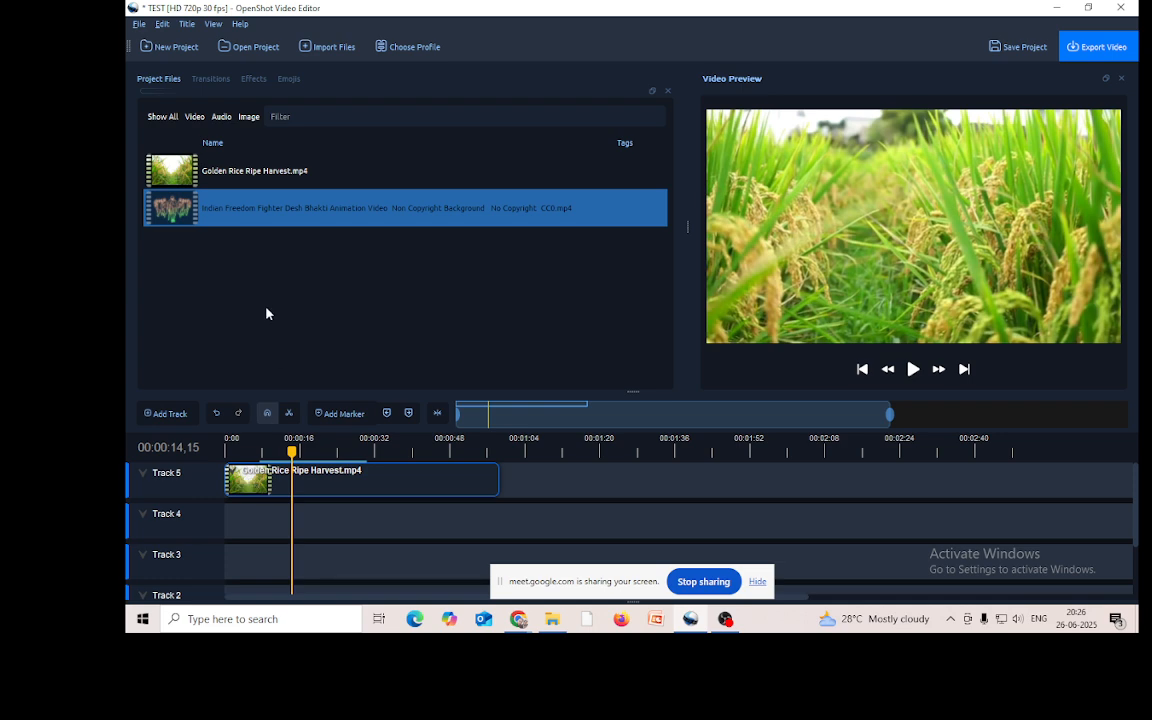
Step: Try the Indian Freedom Fighter clip at the start of Track 4 beneath the rice clip during playback, and remove it again
drag(257, 211, 213, 540)
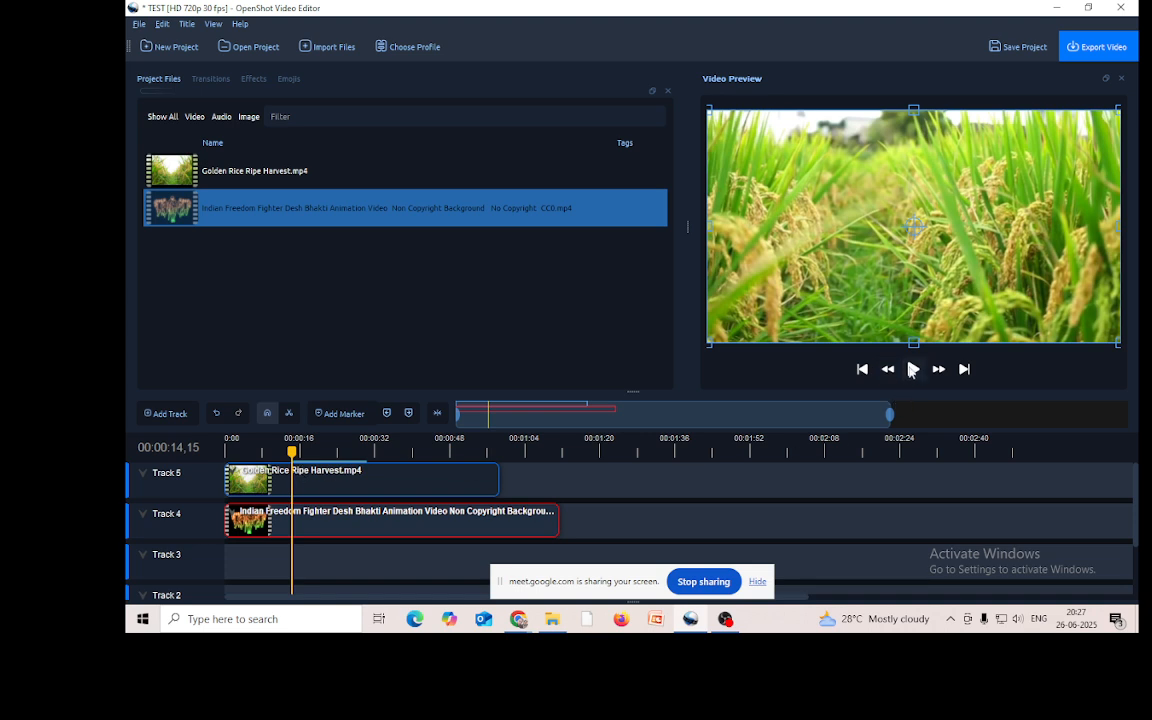
click(912, 370)
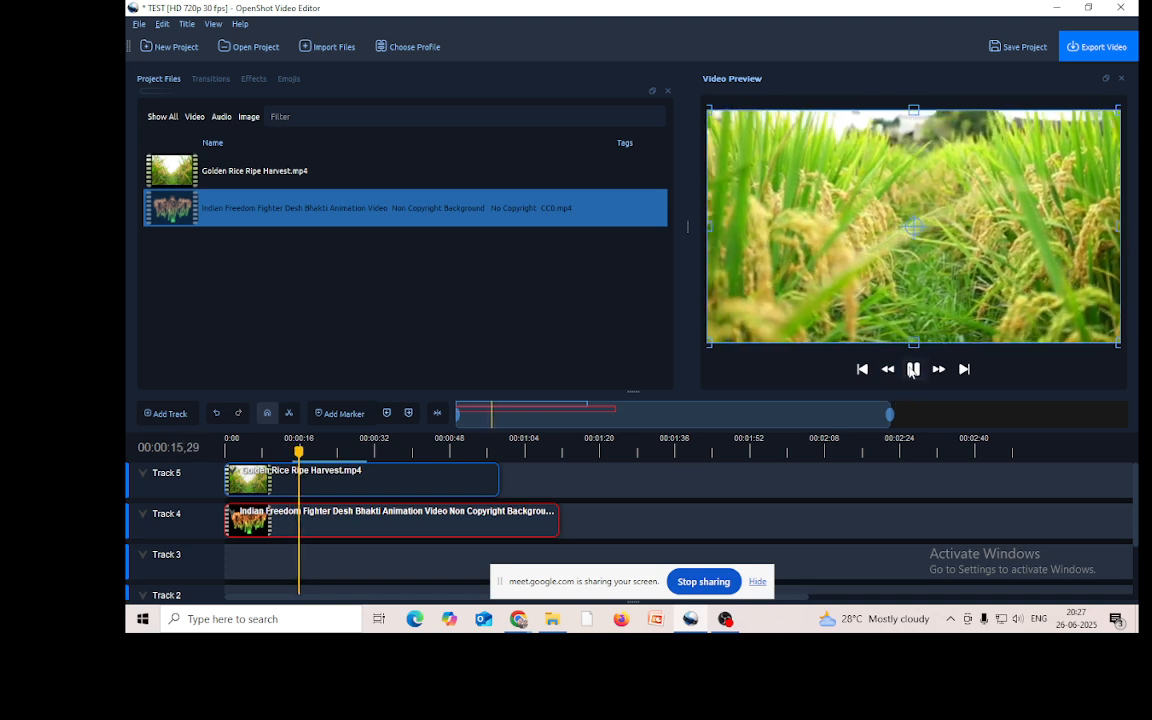
click(912, 370)
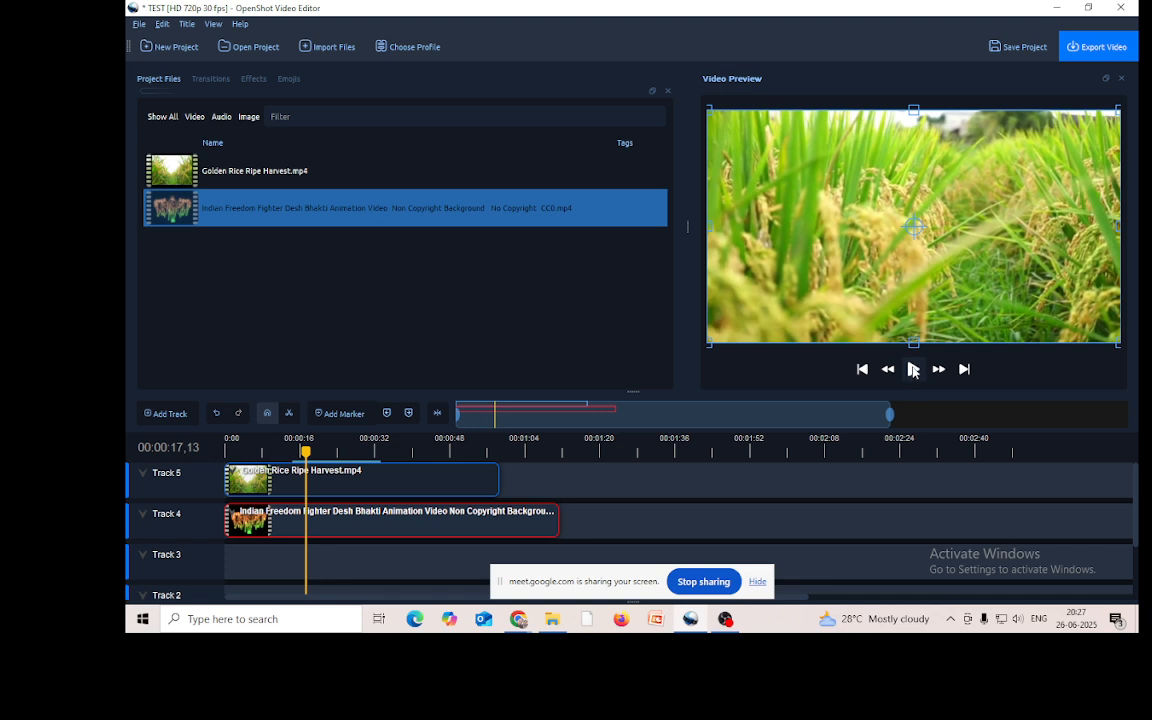
click(913, 370)
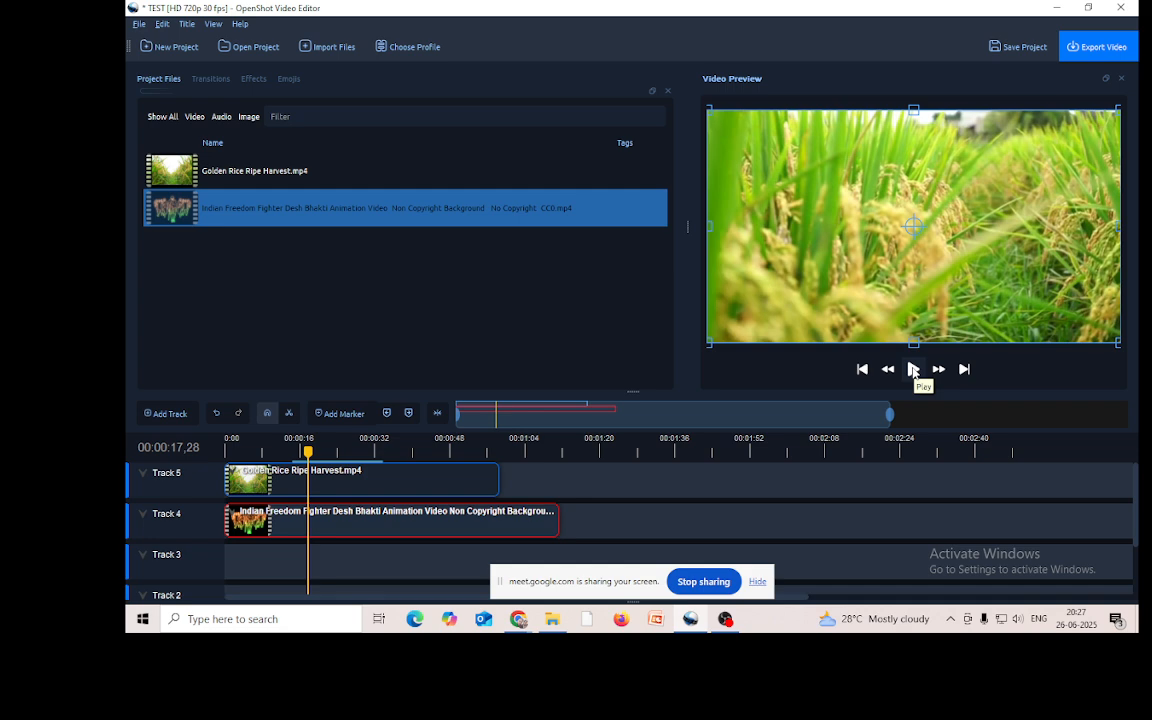
click(913, 370)
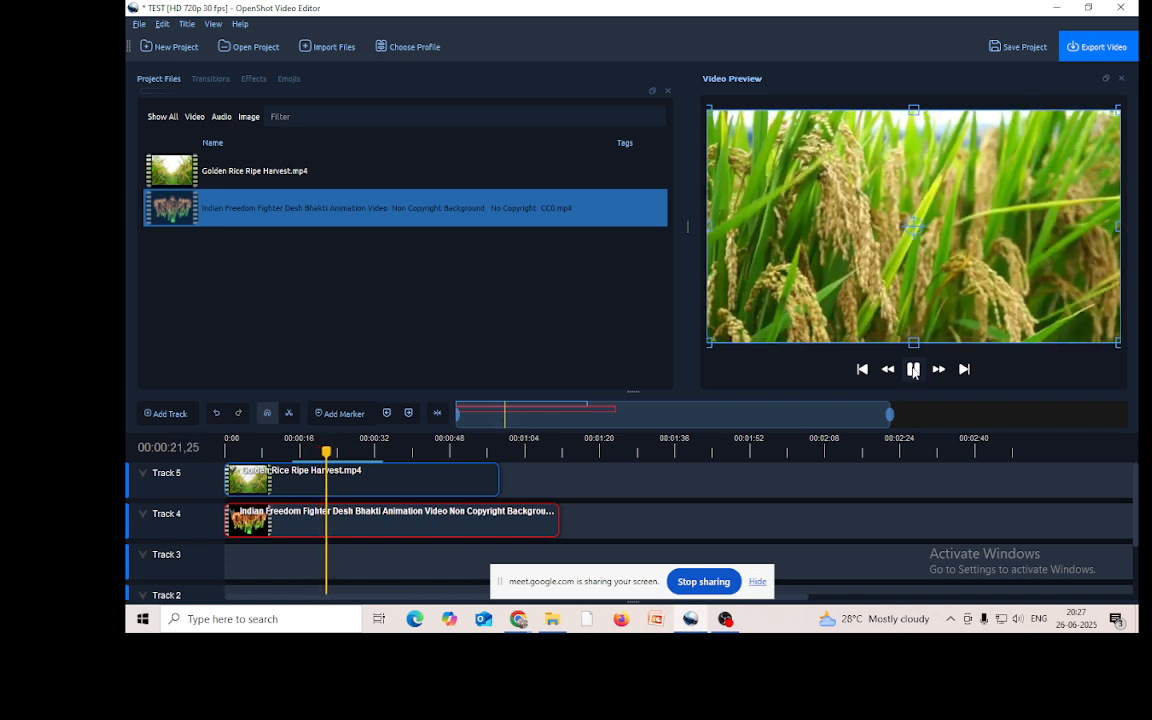
click(913, 370)
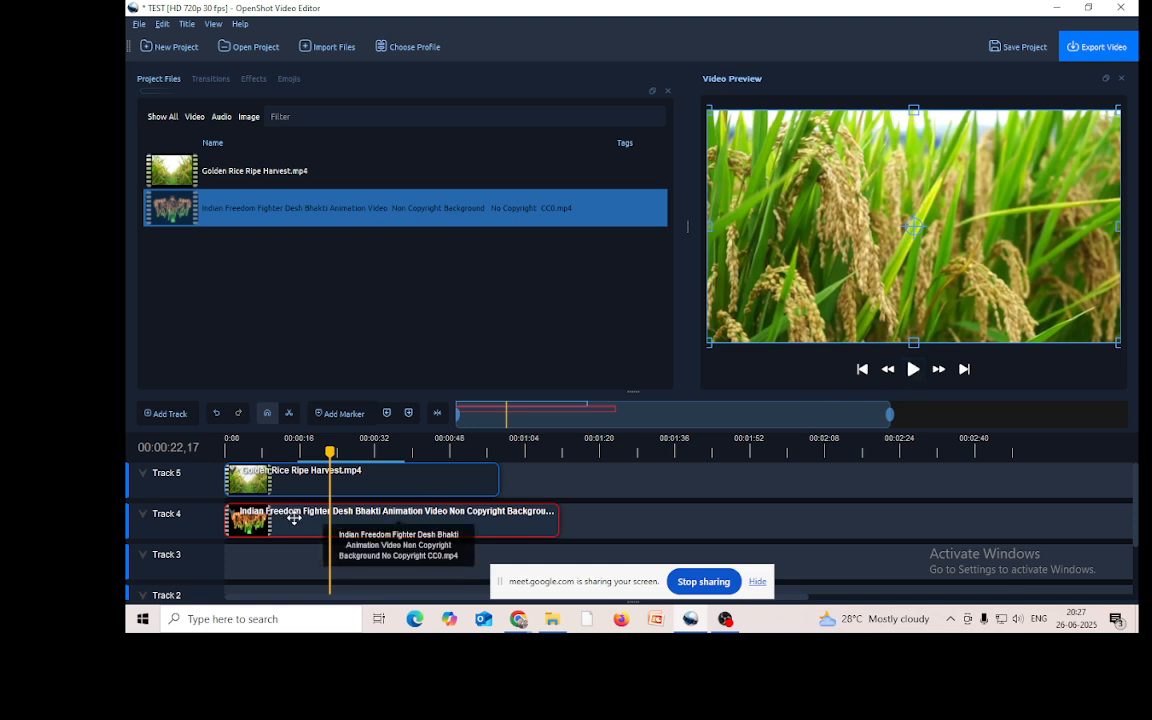
key(Delete)
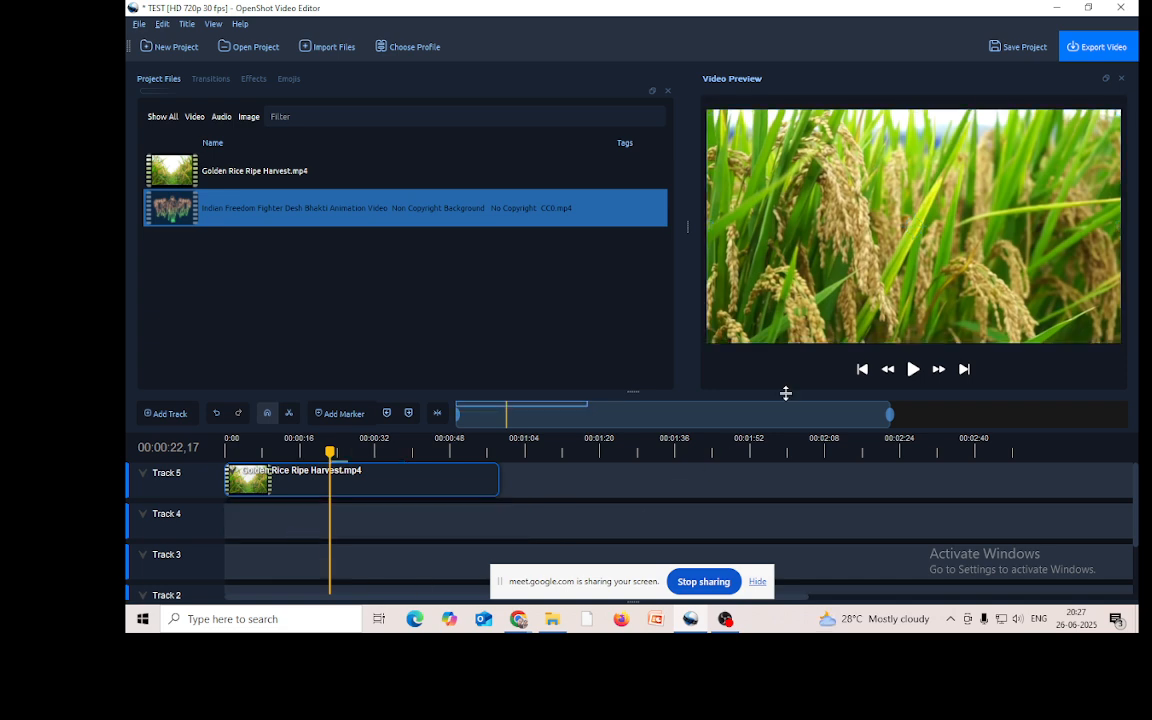
Step: Place the Indian Freedom Fighter clip on Track 4 just after the rice clip's end and preview it from 00:01:09,11
click(912, 371)
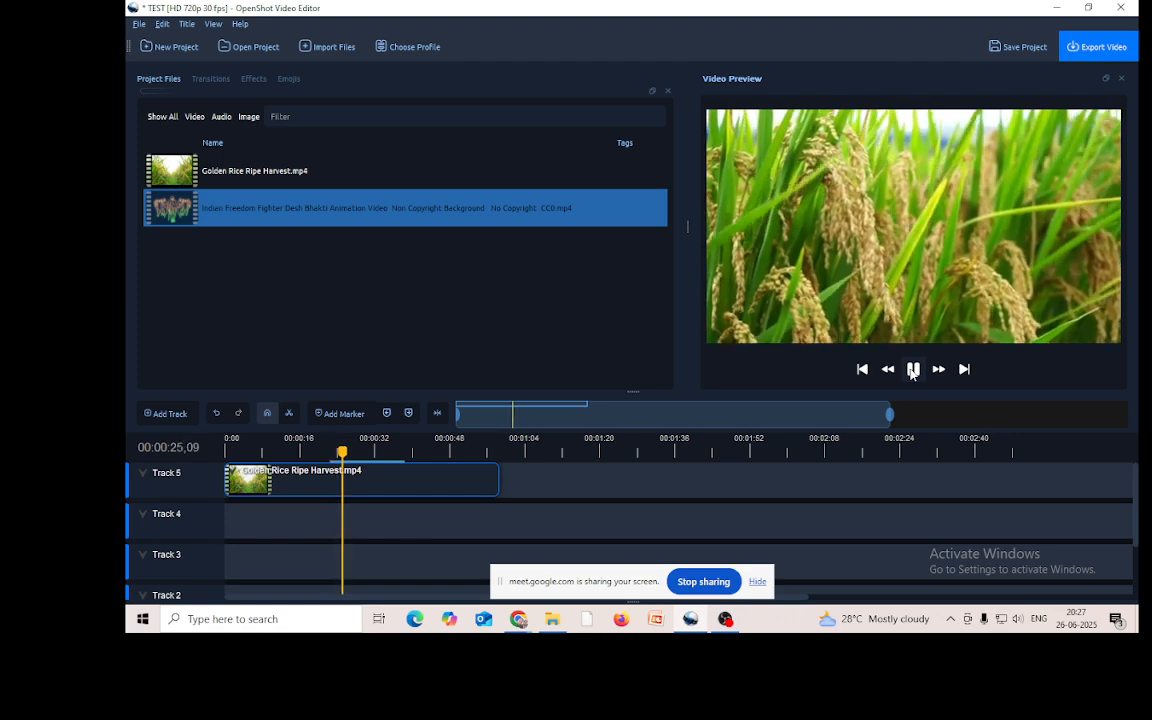
drag(306, 206, 511, 540)
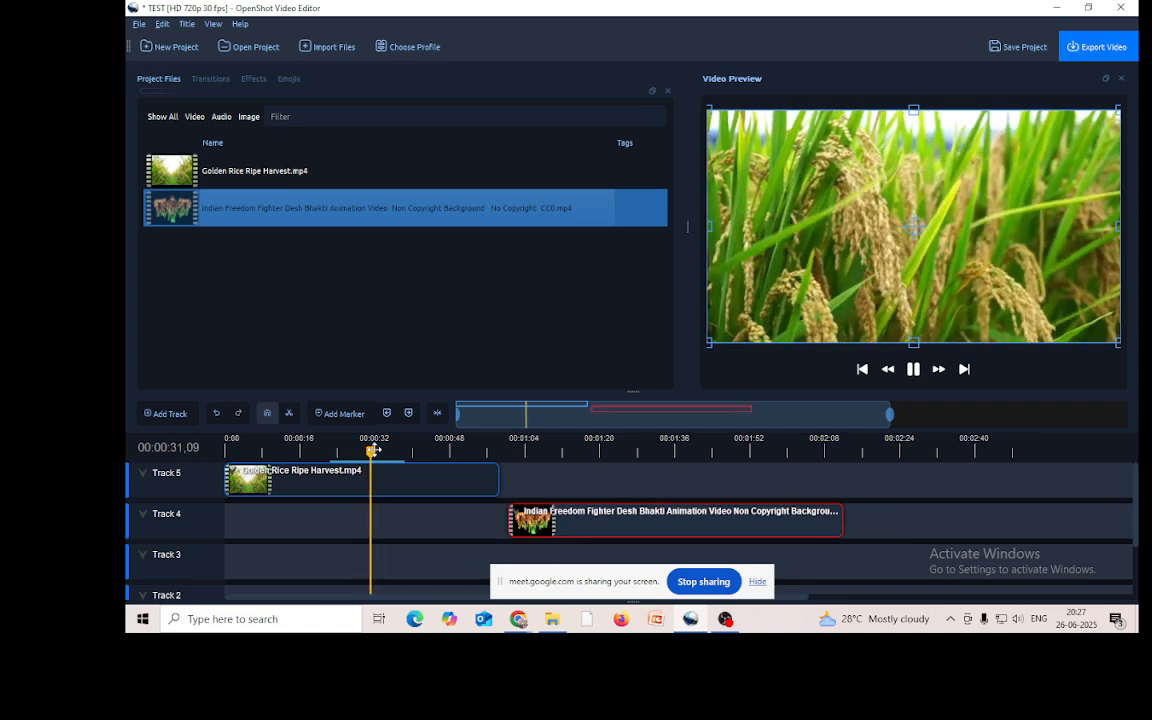
drag(375, 453, 549, 453)
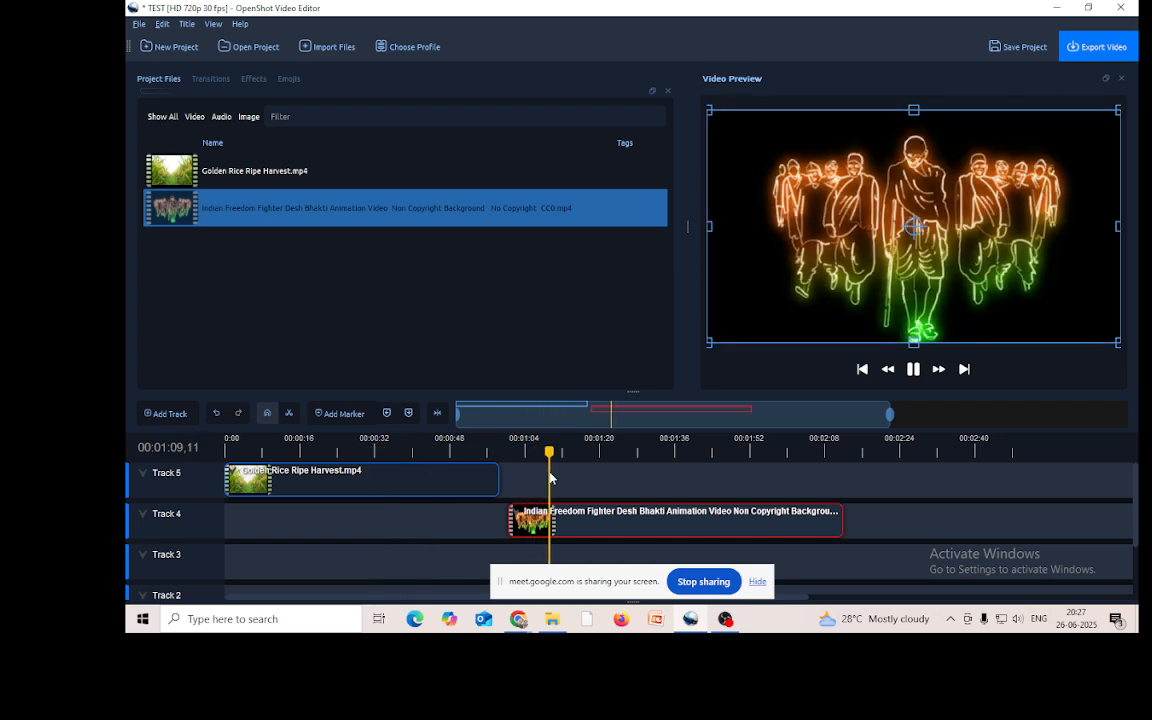
click(914, 370)
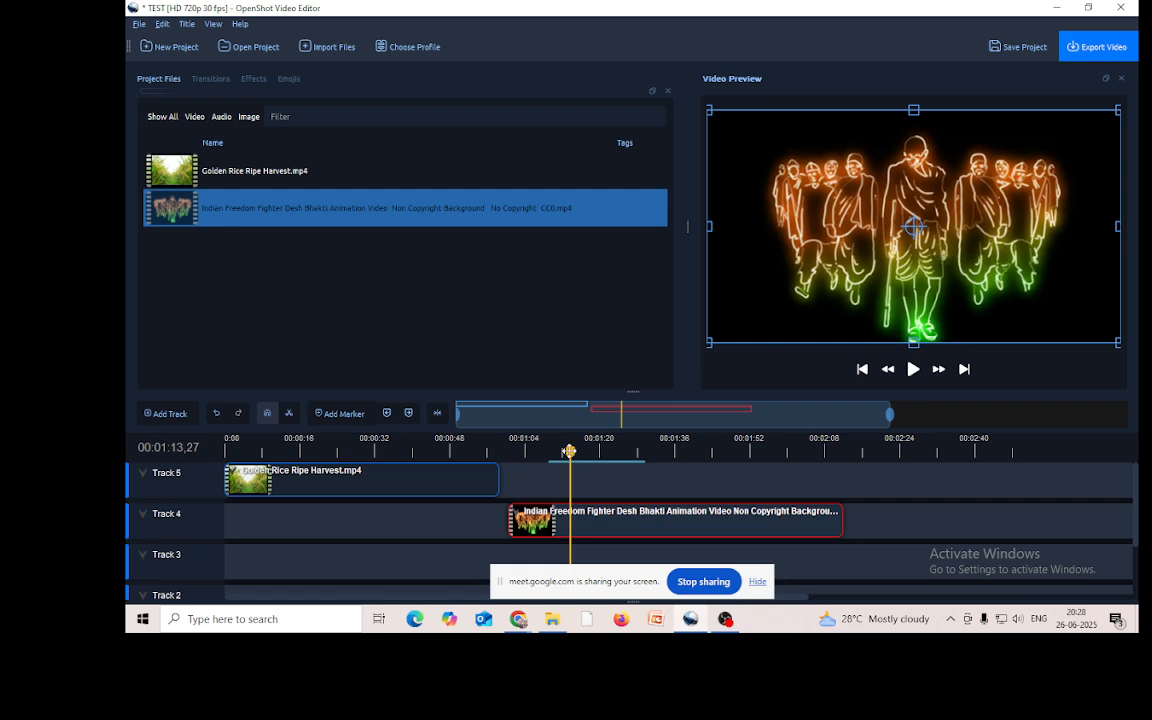
Step: Return the playhead to 00:00:24,01 over the rice harvest clip on Track 5
click(509, 445)
drag(404, 463, 337, 463)
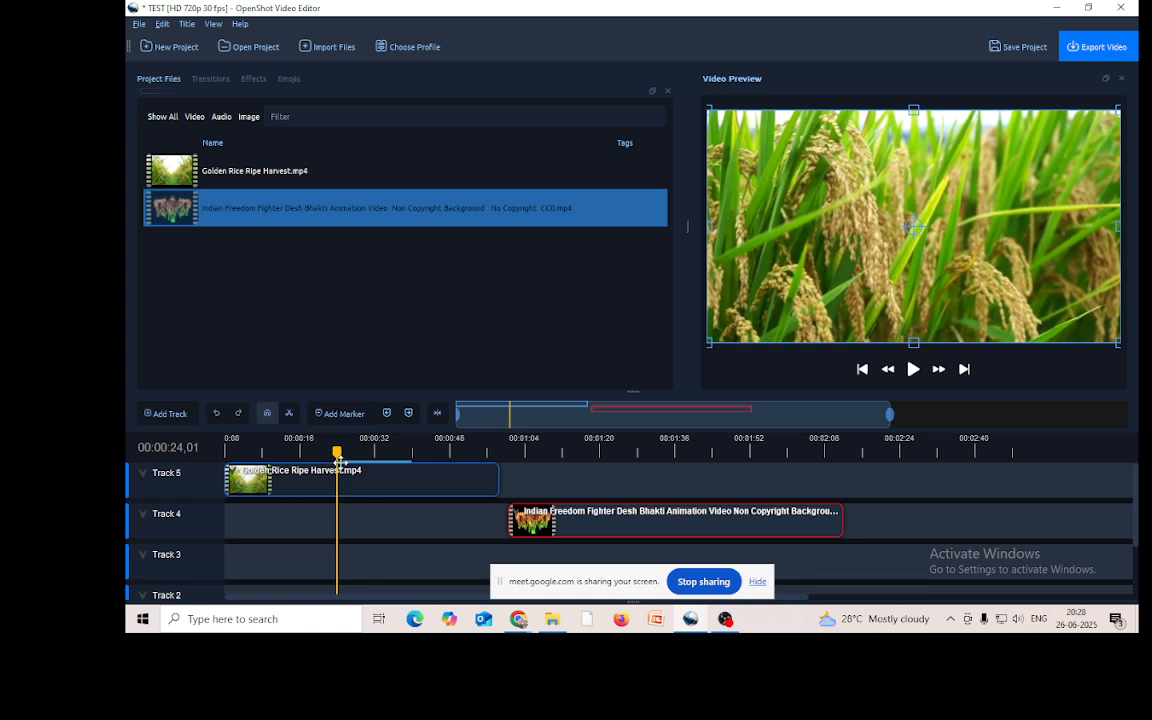
scroll(604, 506, down, 1)
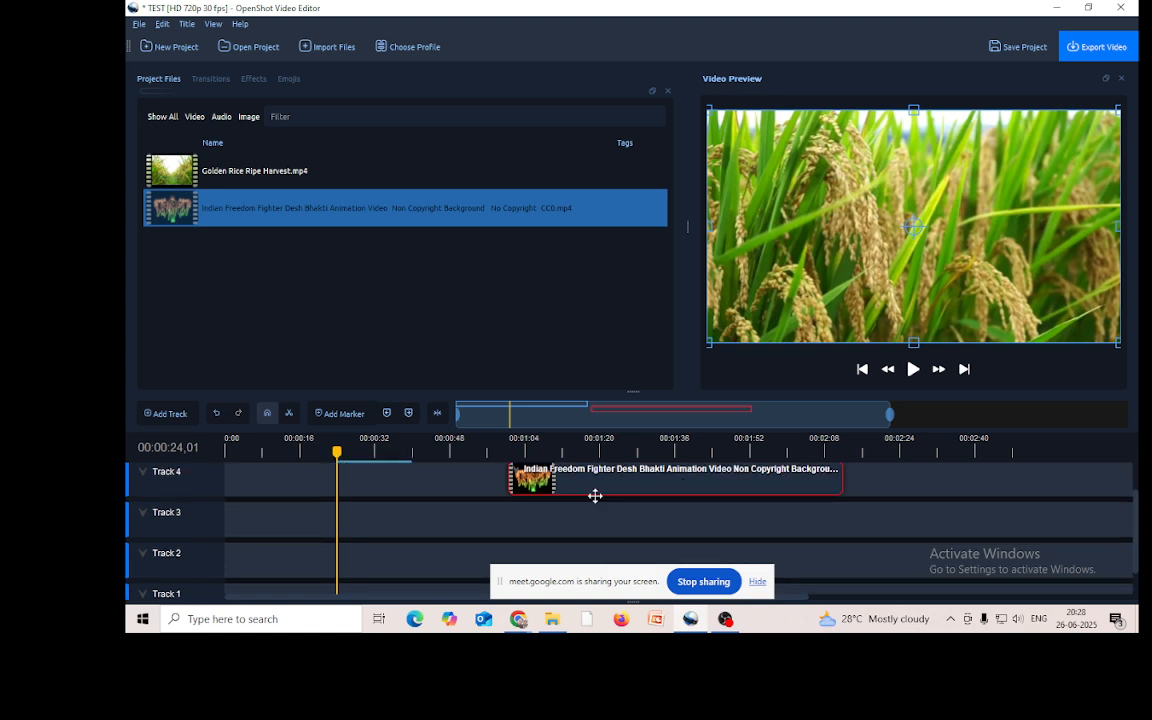
scroll(596, 495, up, 1)
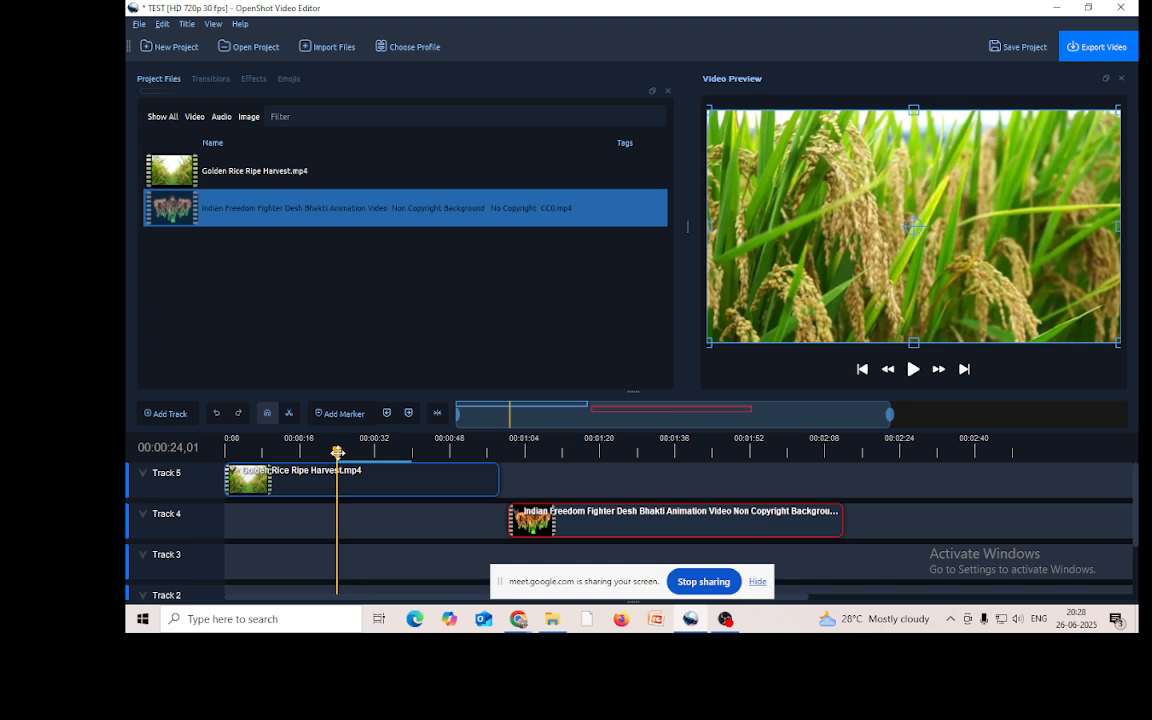
Step: Place the playhead at 00:01:09,10 and separate the Indian Freedom Fighter clip's audio as a single clip with all channels
click(545, 470)
drag(549, 467, 549, 465)
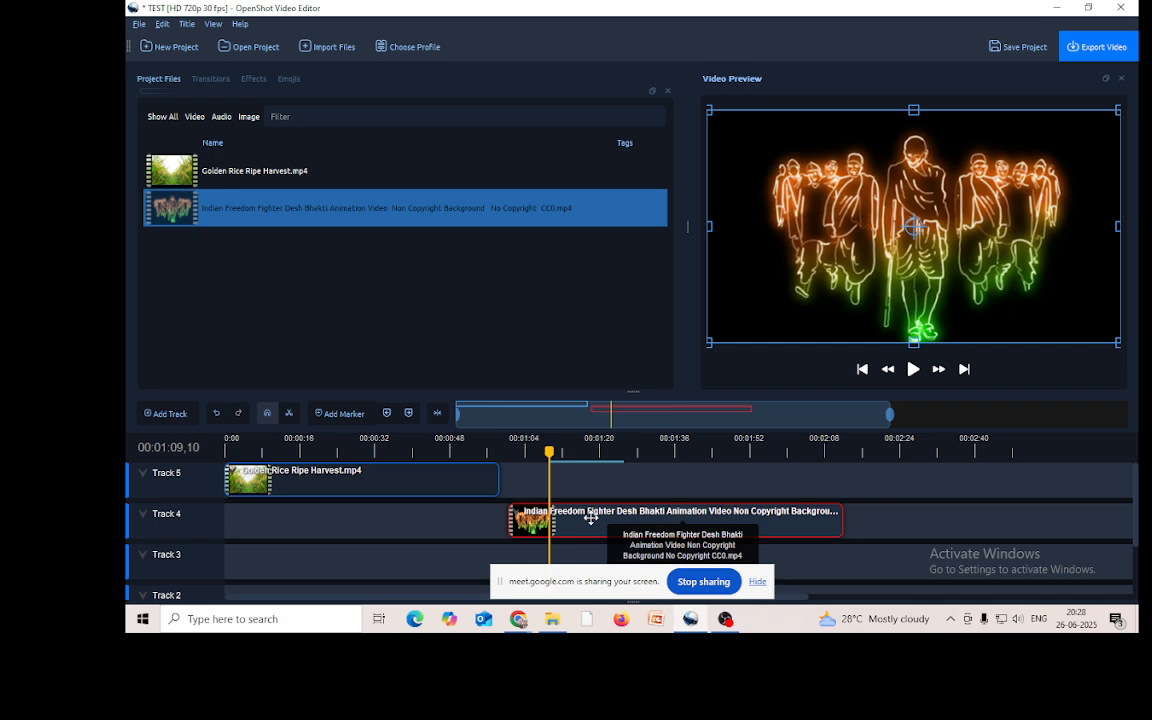
right_click(591, 520)
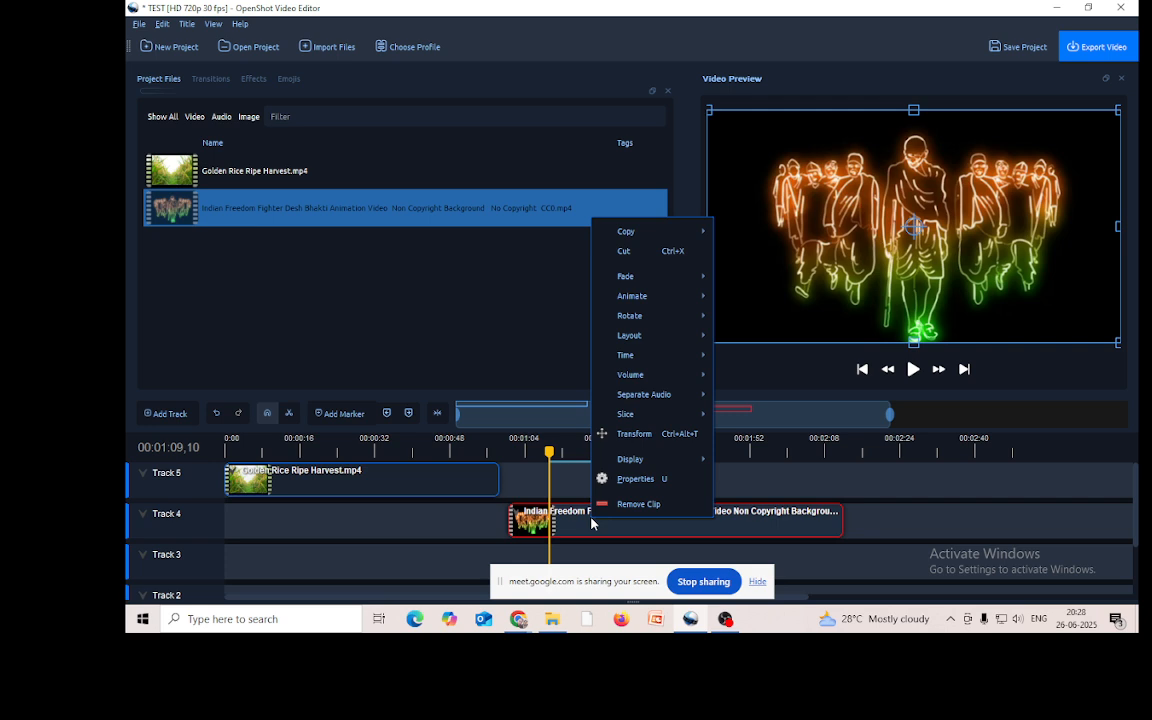
mouse_move(655, 396)
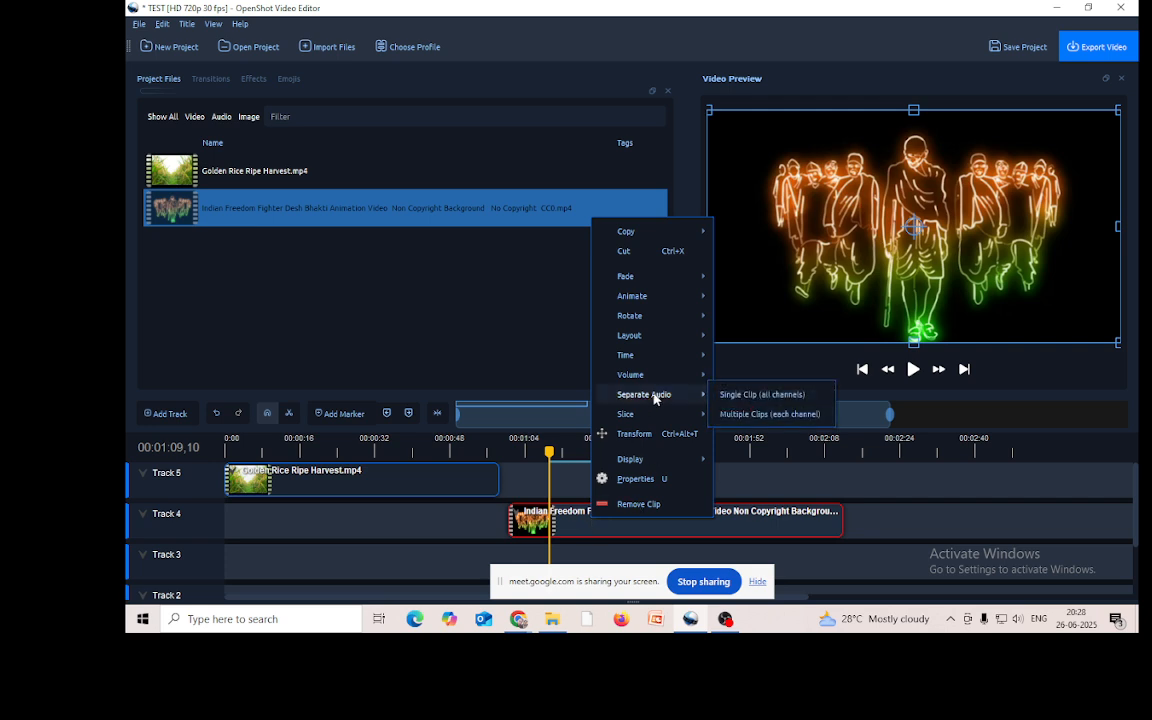
click(740, 395)
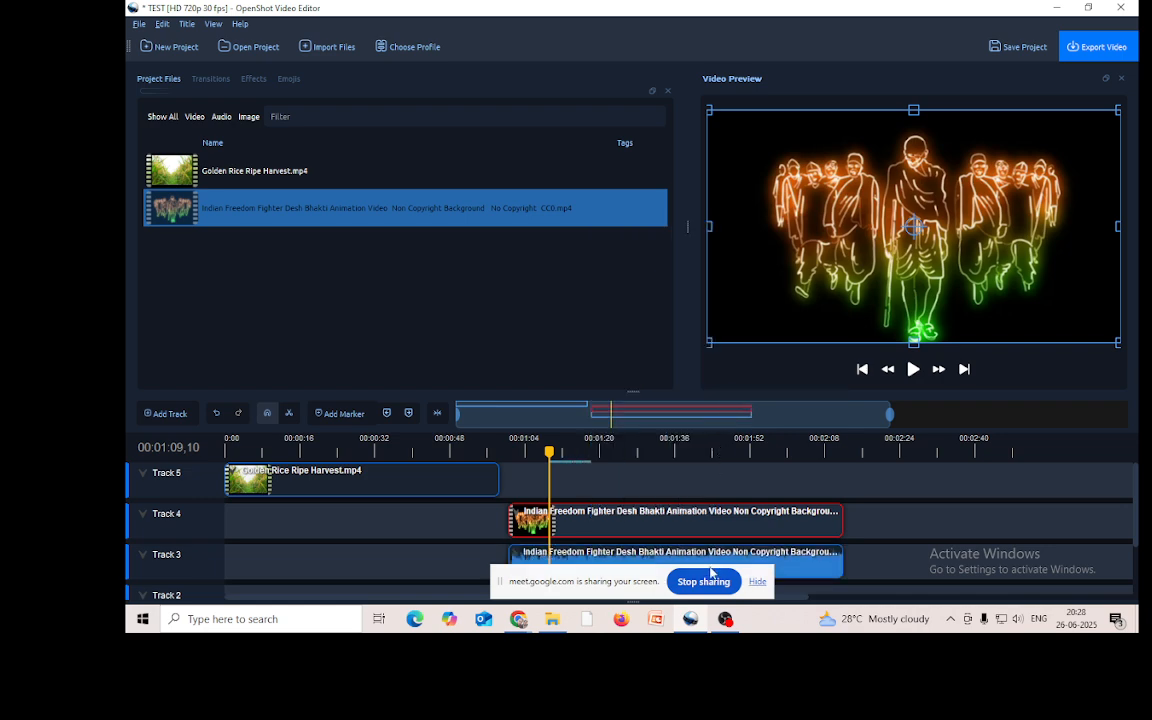
drag(711, 572, 848, 348)
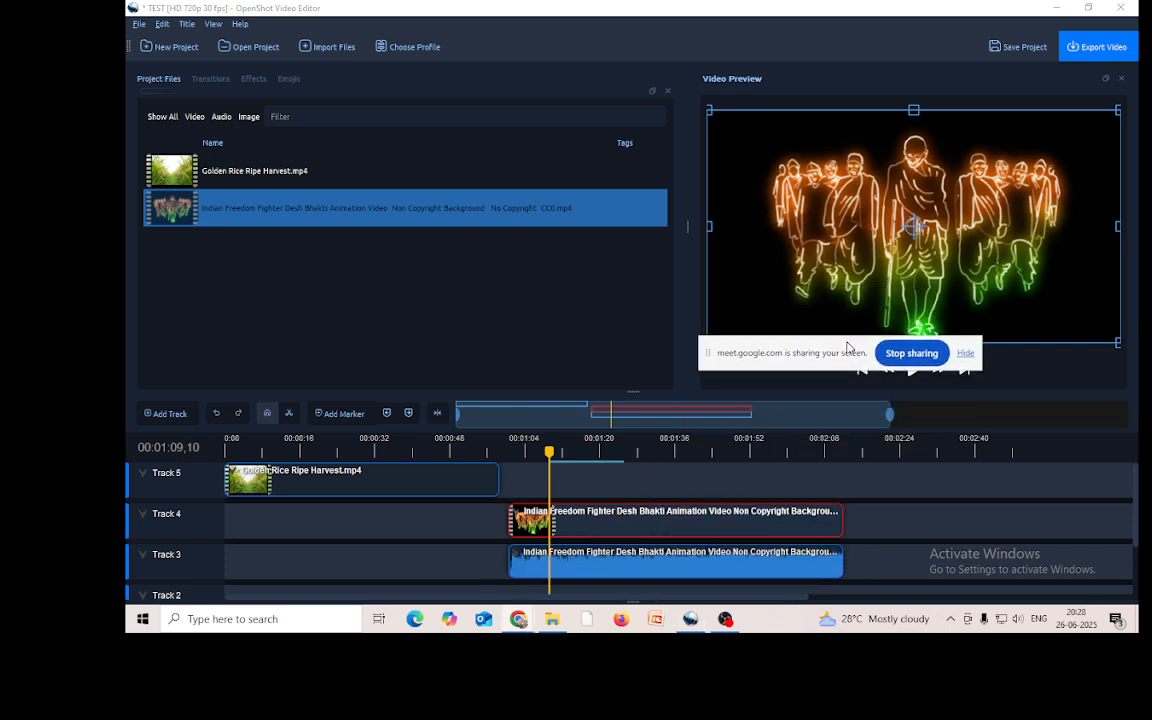
Step: Set the speaker volume to 100, admit the waiting participant to the Google Meet call, and return to OpenShot
click(1022, 627)
drag(963, 586, 1103, 592)
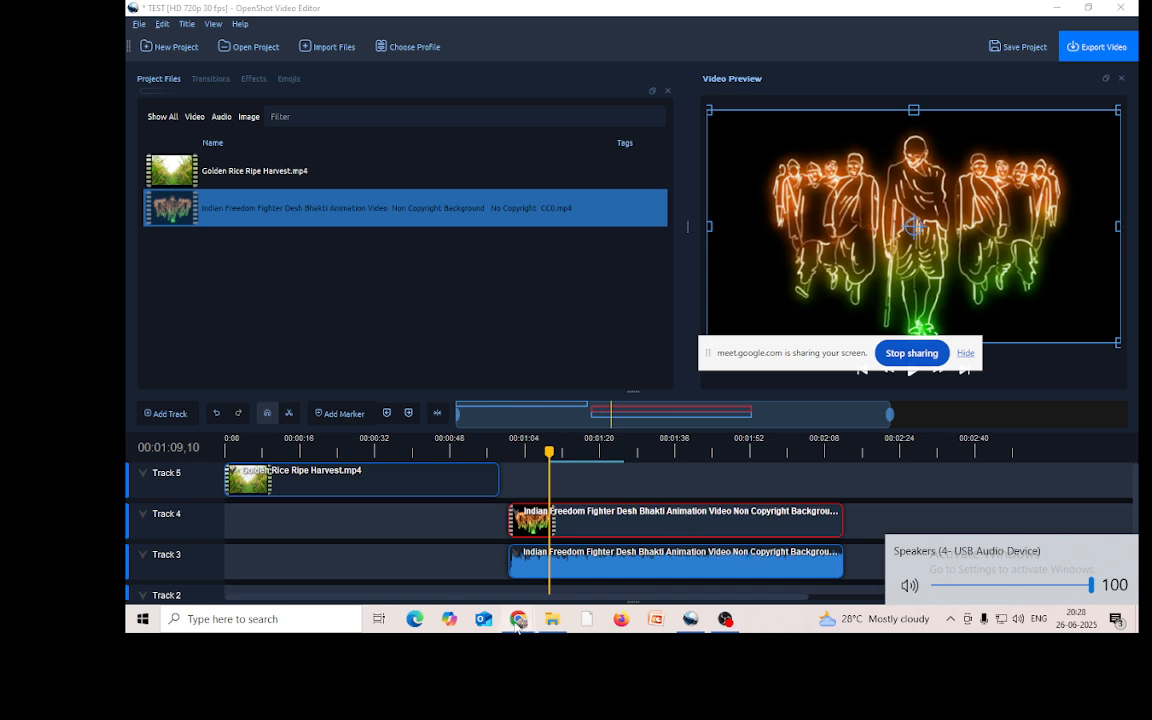
mouse_move(519, 620)
click(432, 512)
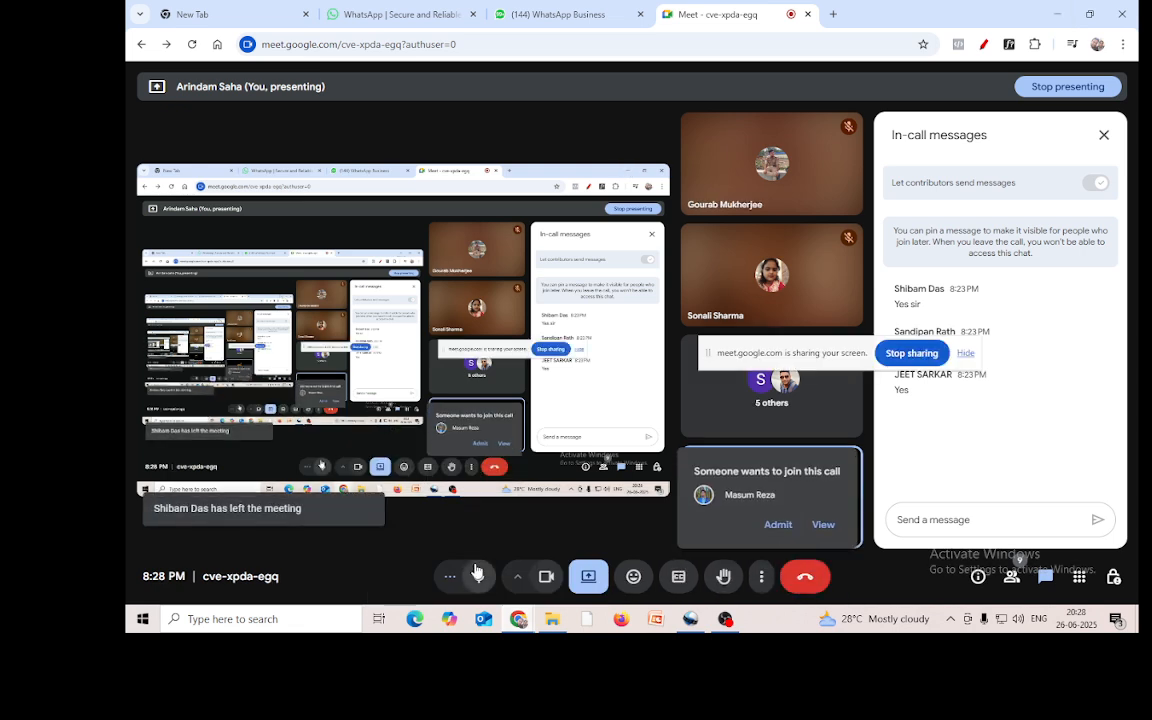
click(782, 530)
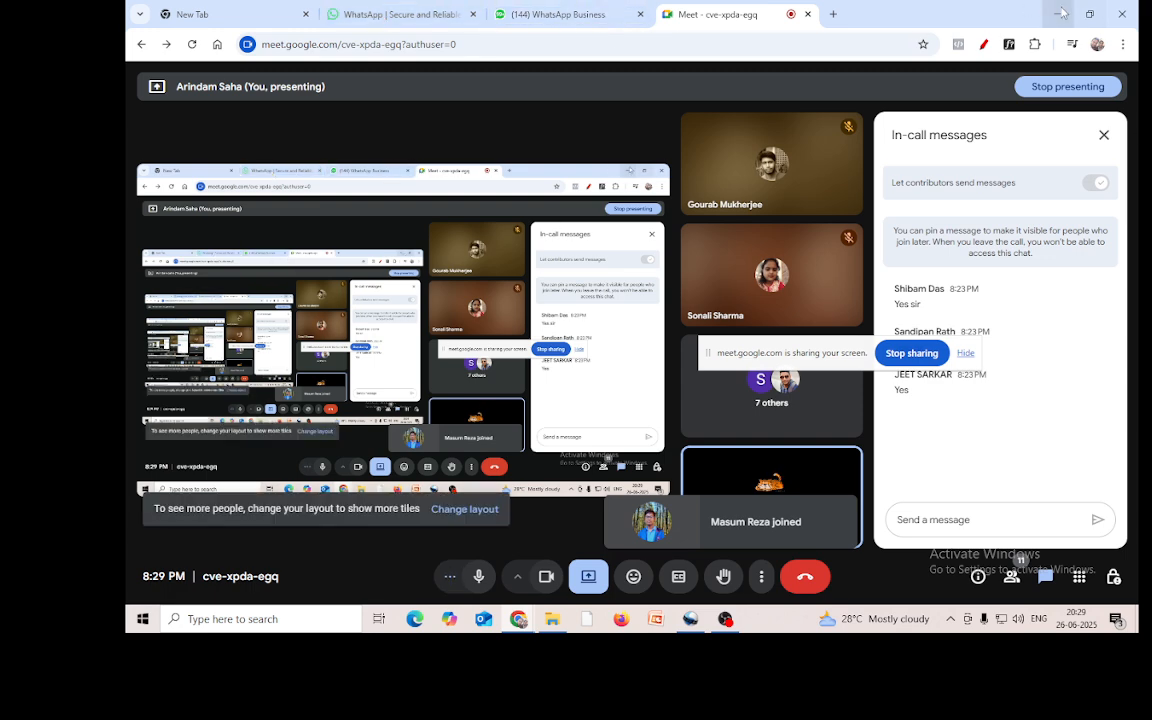
key(alt+Tab)
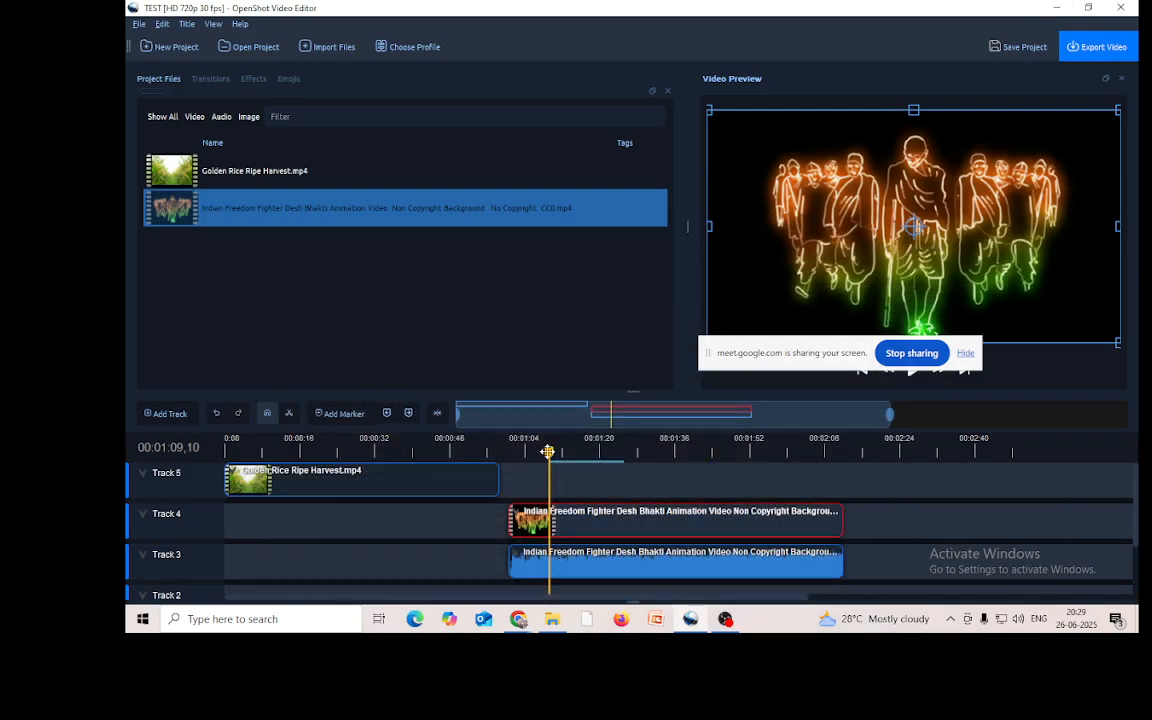
Step: Preview the rice harvest clip briefly from 00:00:05,09
drag(549, 452, 249, 452)
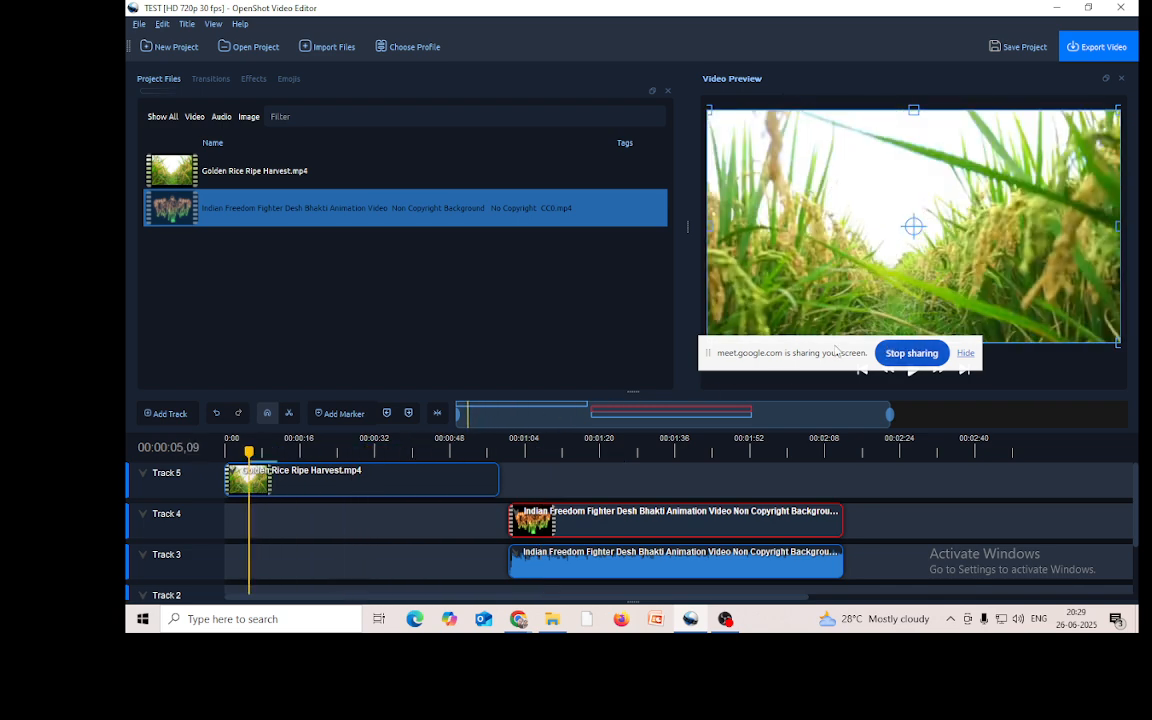
drag(837, 352, 1112, 622)
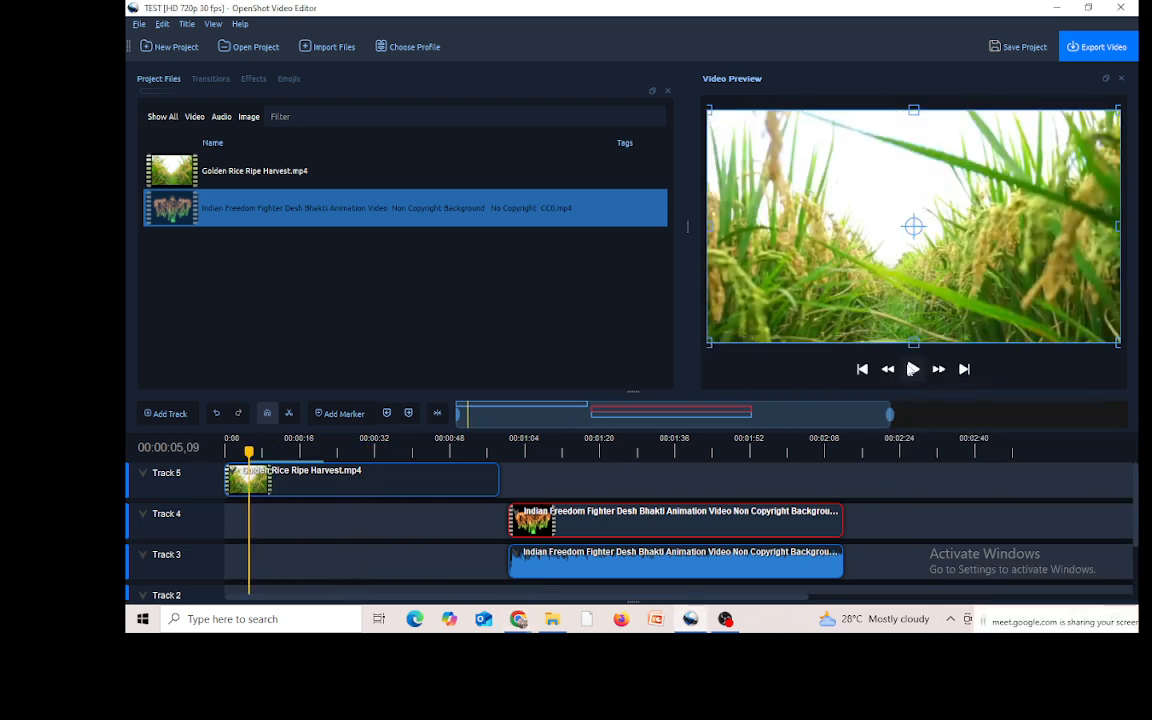
click(914, 369)
click(914, 369)
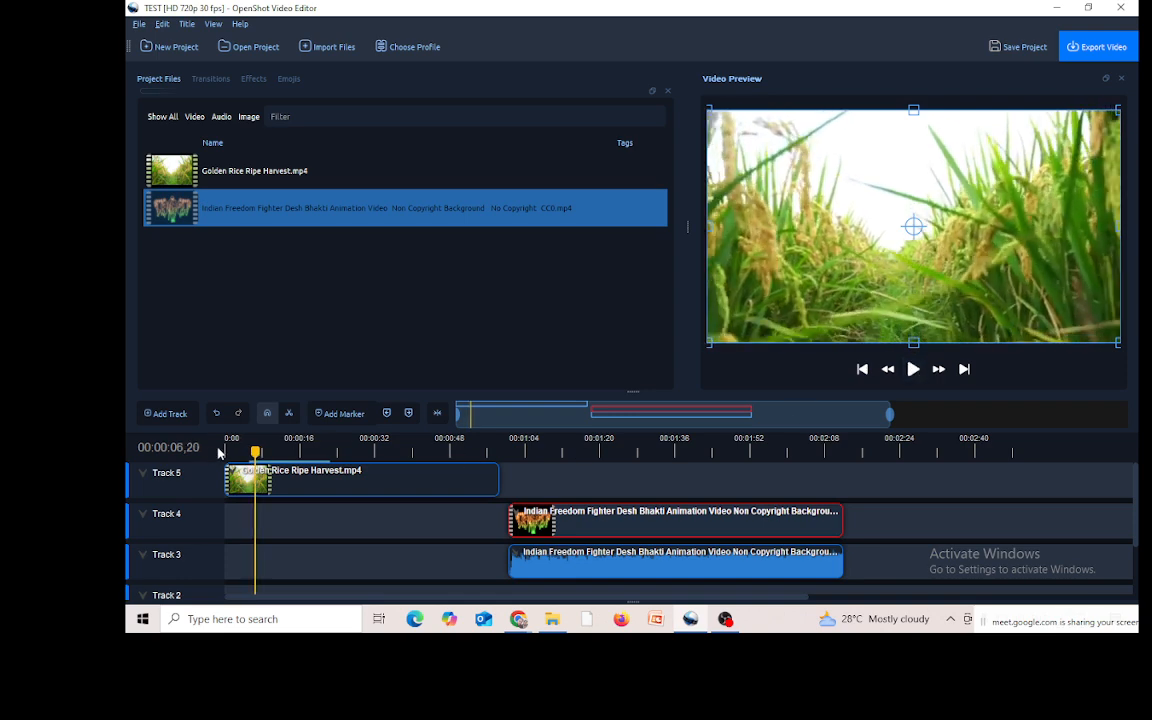
Step: Preview the Indian Freedom Fighter clip with its separated audio from 00:01:09,19
drag(252, 450, 555, 496)
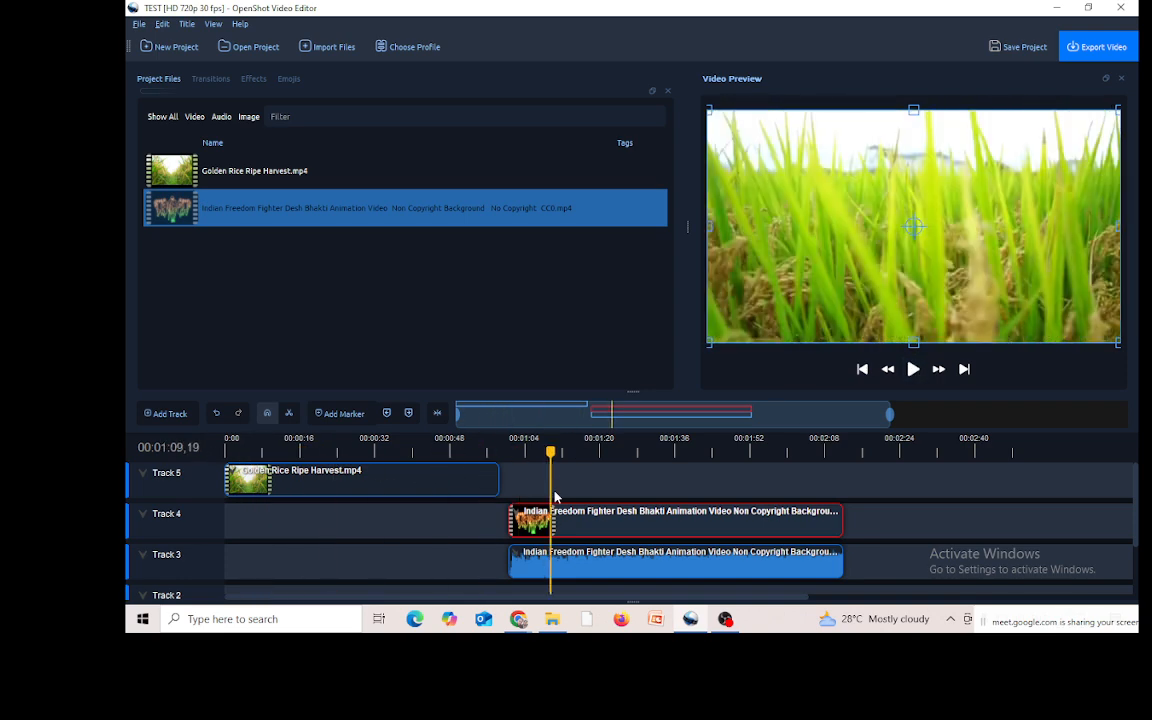
click(913, 369)
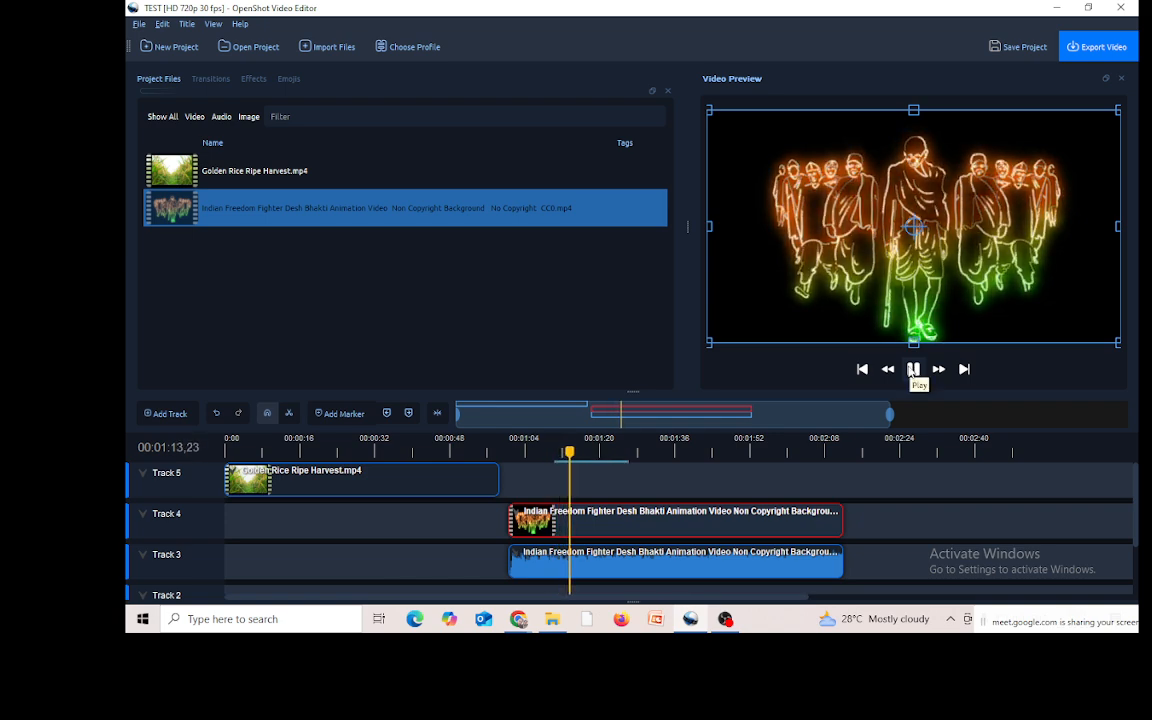
click(914, 370)
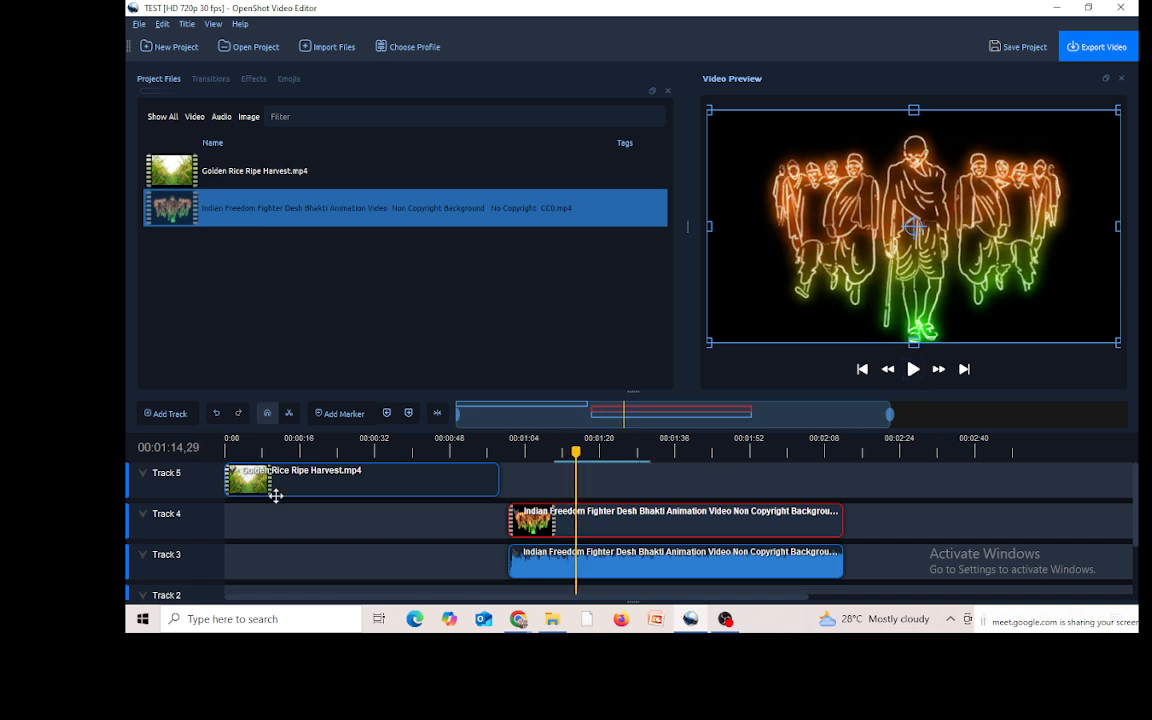
Step: Move the separated Indian Freedom Fighter audio clip to the start of Track 3
right_click(651, 529)
mouse_move(715, 408)
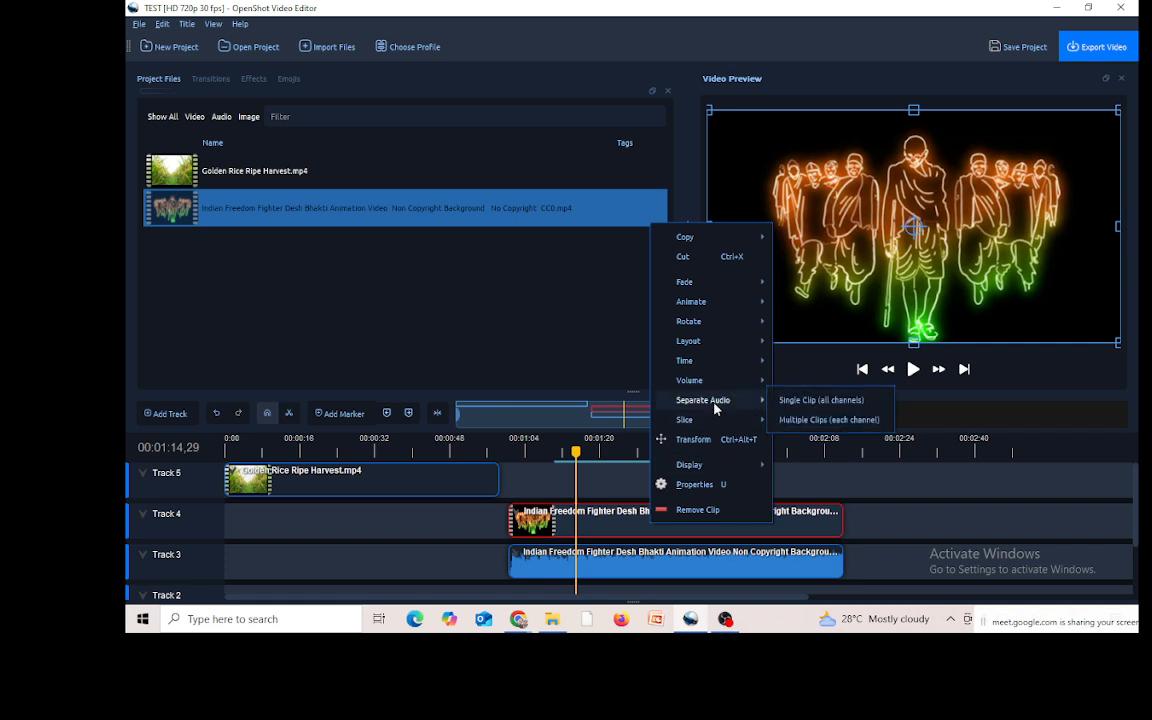
click(610, 568)
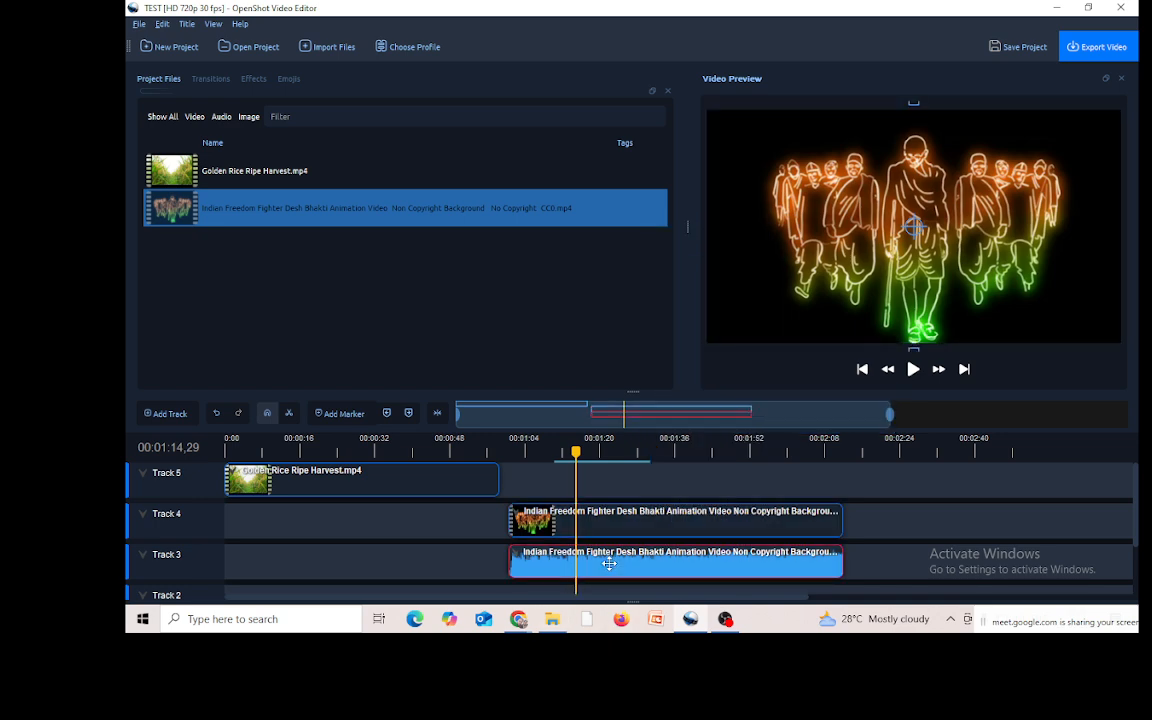
drag(609, 564, 325, 564)
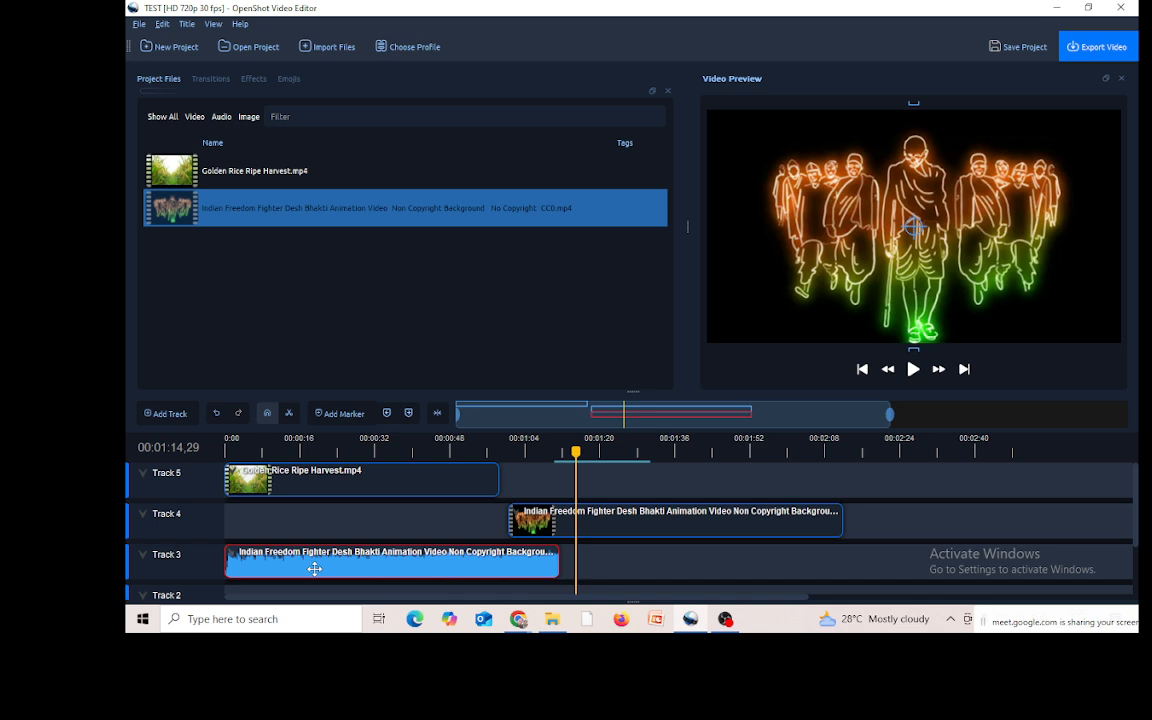
Step: Delete the Indian Freedom Fighter video clip from Track 4 and move its separated audio up to the start of Track 4
drag(710, 522, 888, 520)
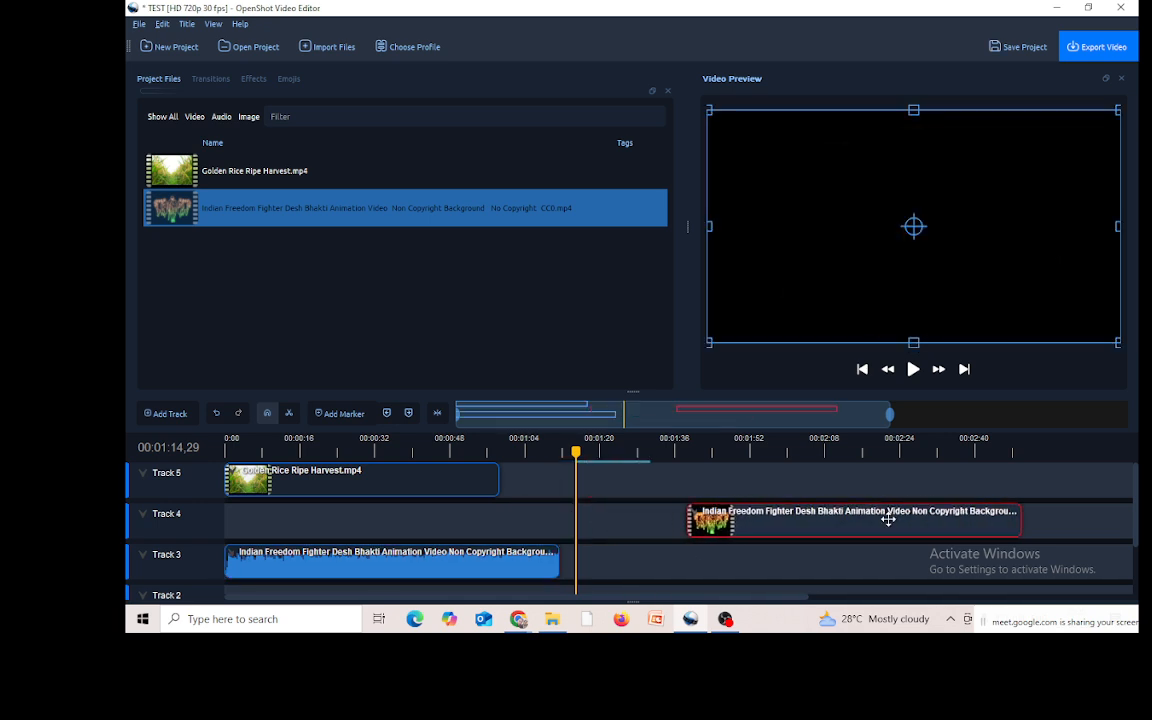
key(Delete)
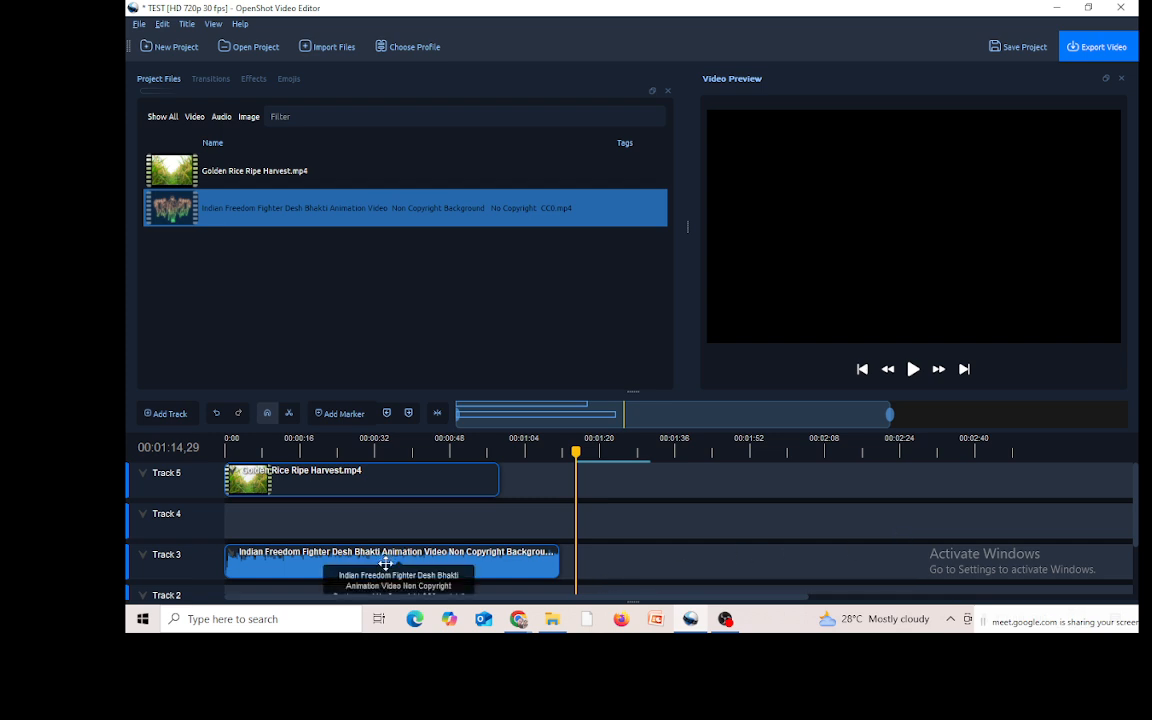
drag(383, 553, 381, 525)
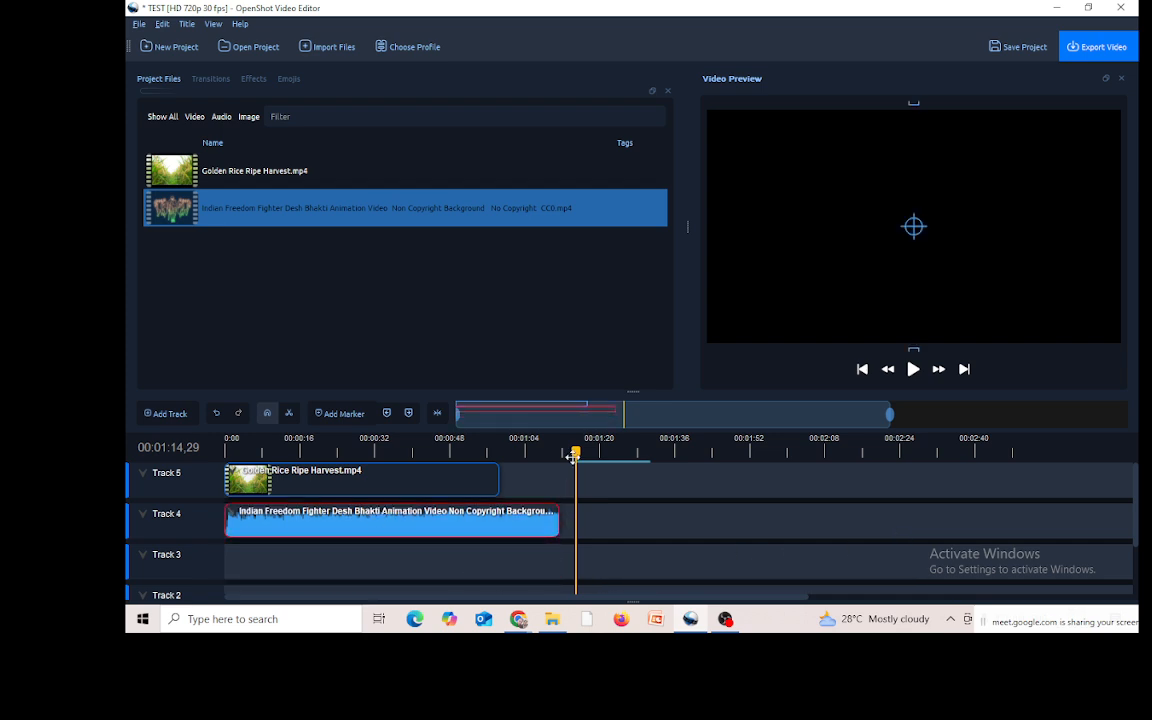
Step: Preview the rice clip with the separated audio from 00:00:00,01, and shift the two clips down to Tracks 4 and 3
drag(575, 450, 207, 470)
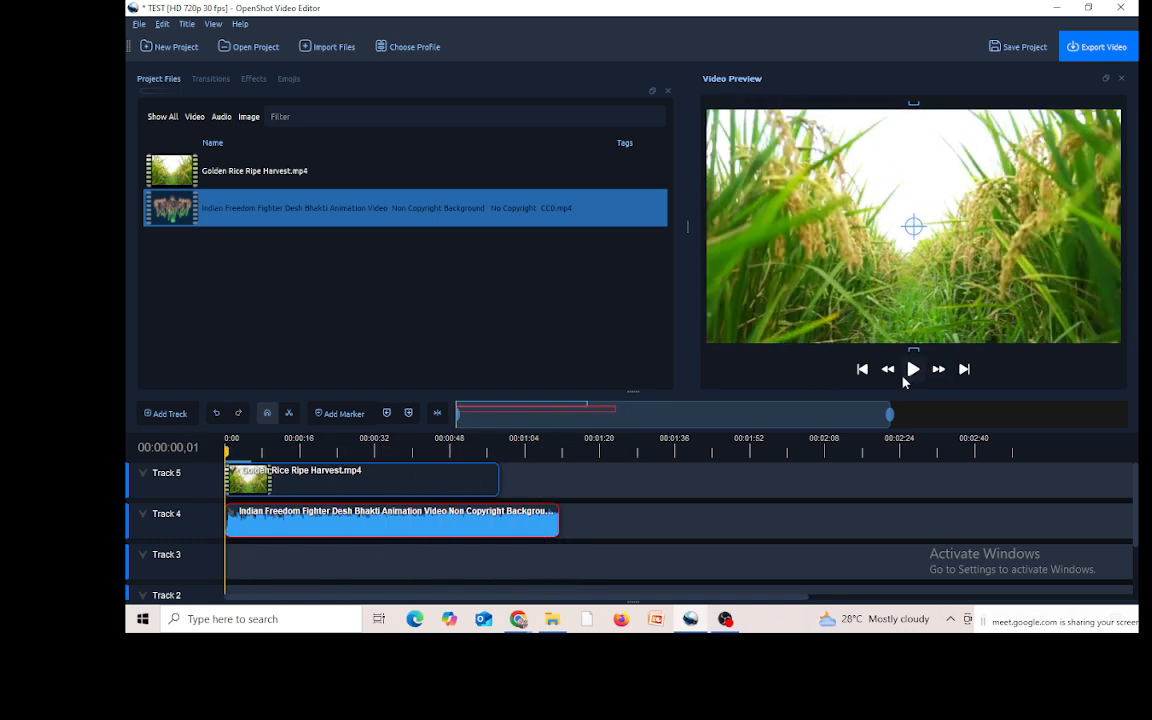
click(912, 370)
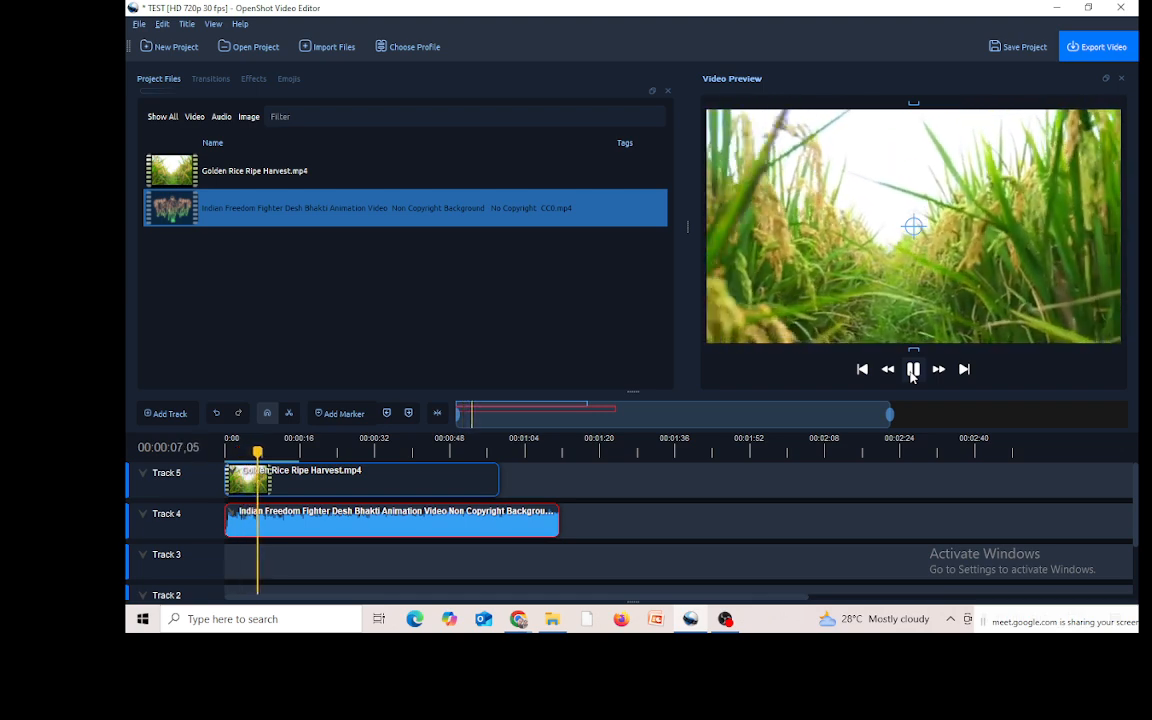
click(912, 370)
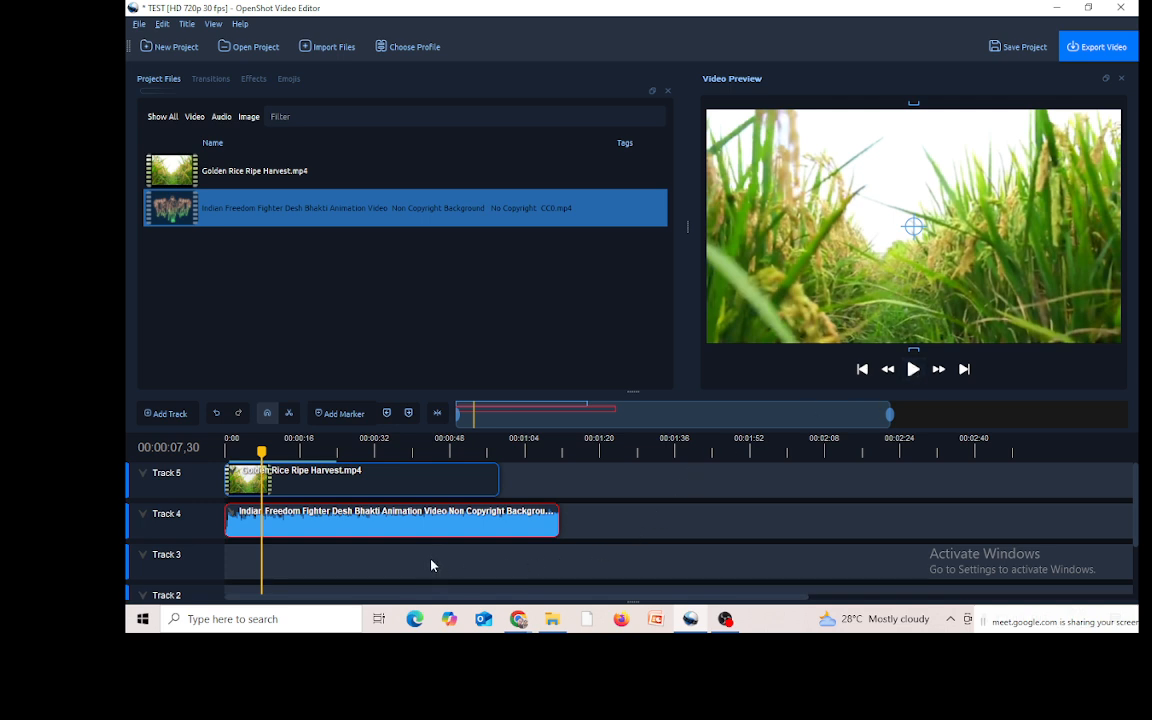
drag(423, 556, 398, 527)
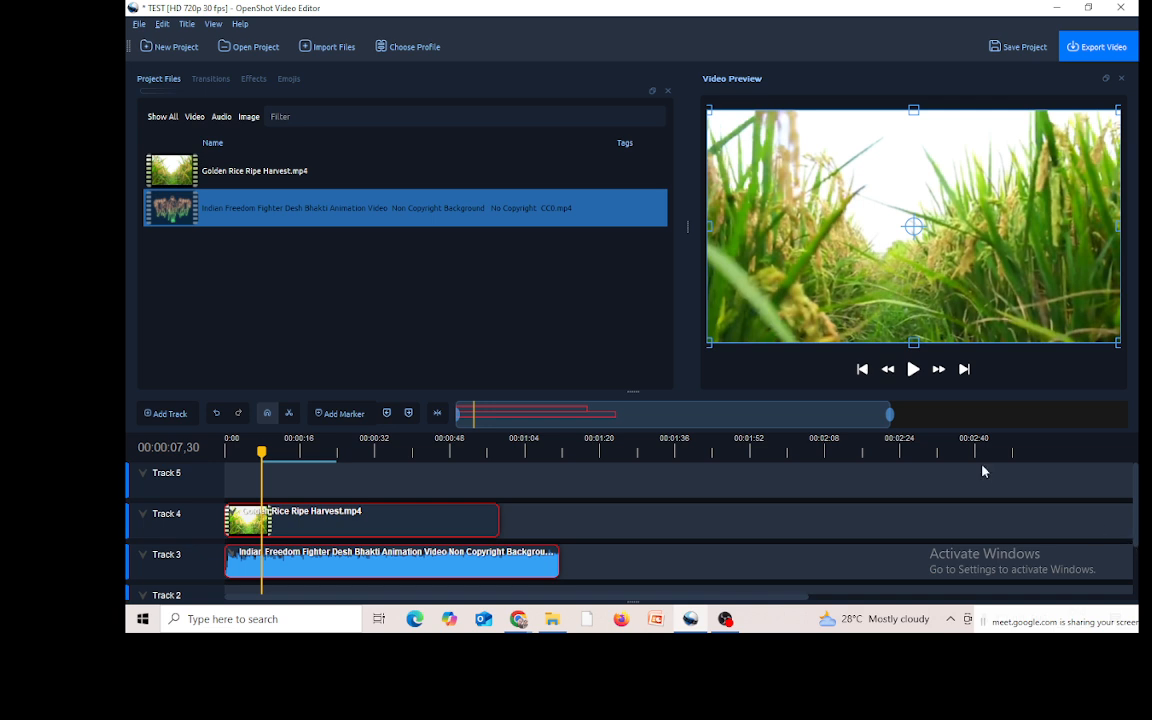
Step: Preview the Hearts Green Screen video from the download folder and import it into the project files
click(1056, 8)
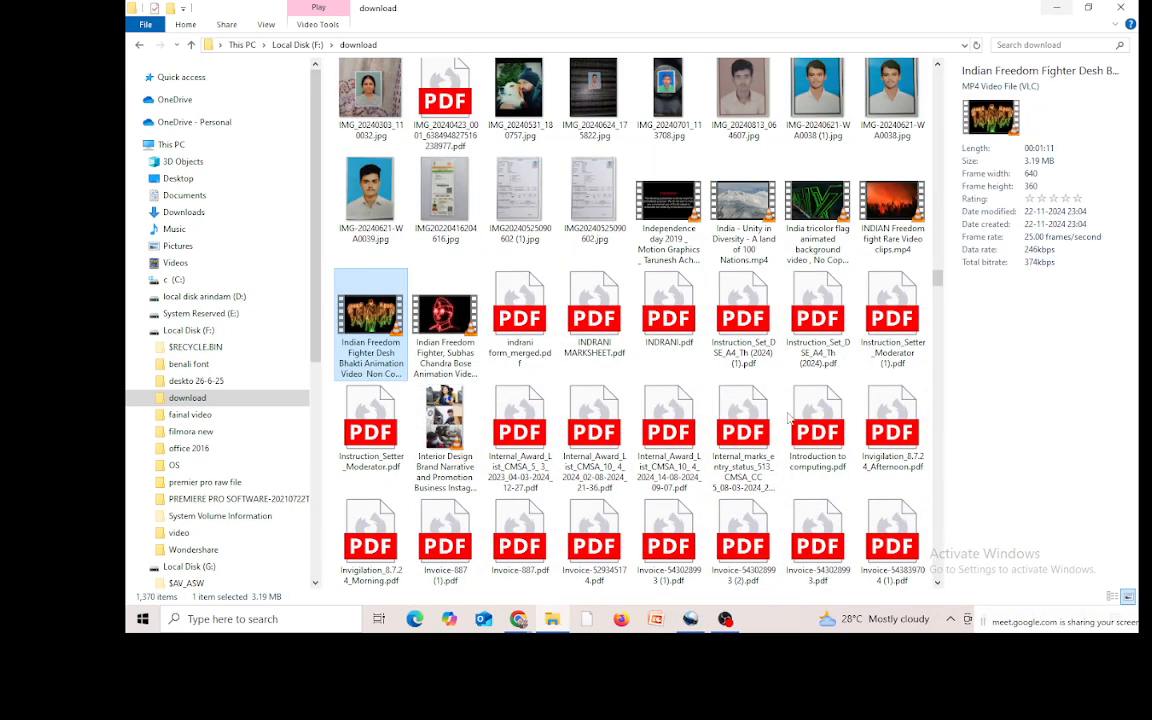
scroll(775, 378, down, 10)
scroll(775, 378, up, 10)
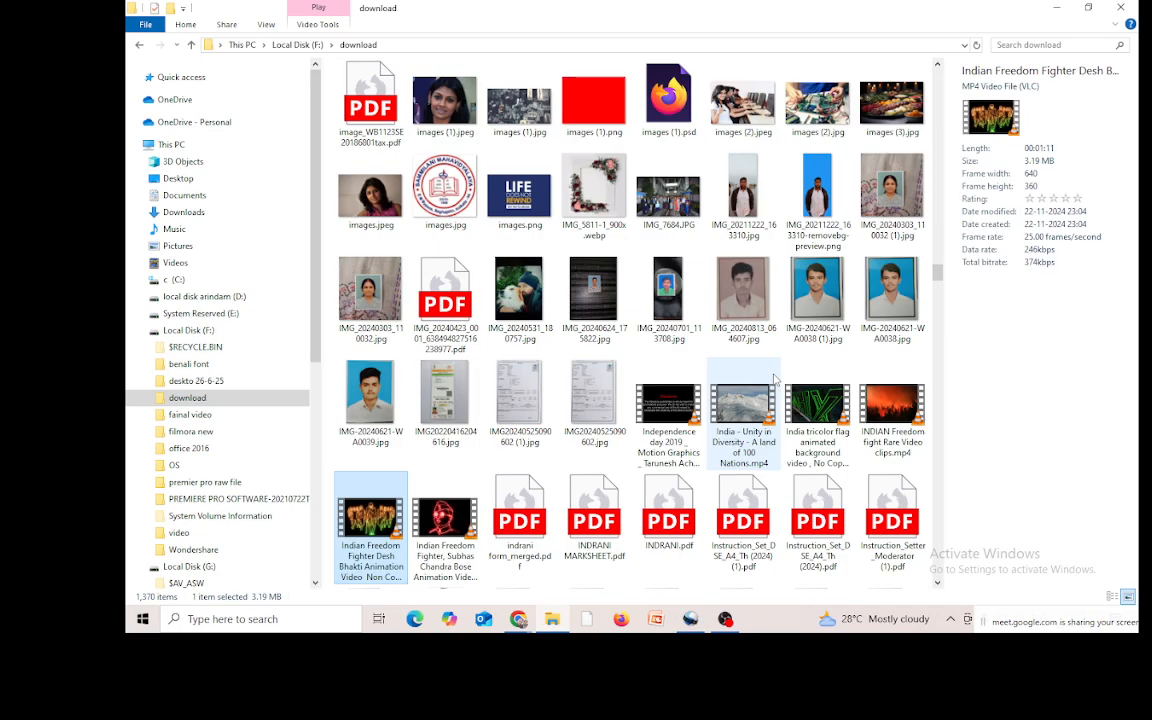
scroll(775, 378, up, 3)
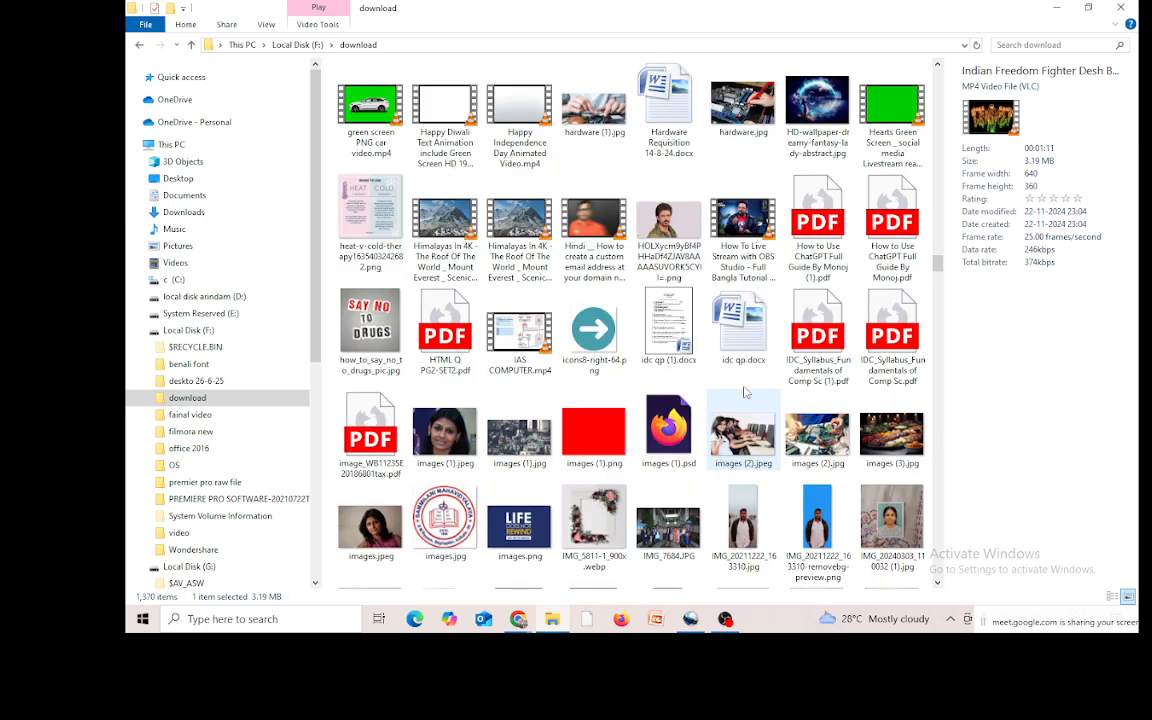
double_click(884, 117)
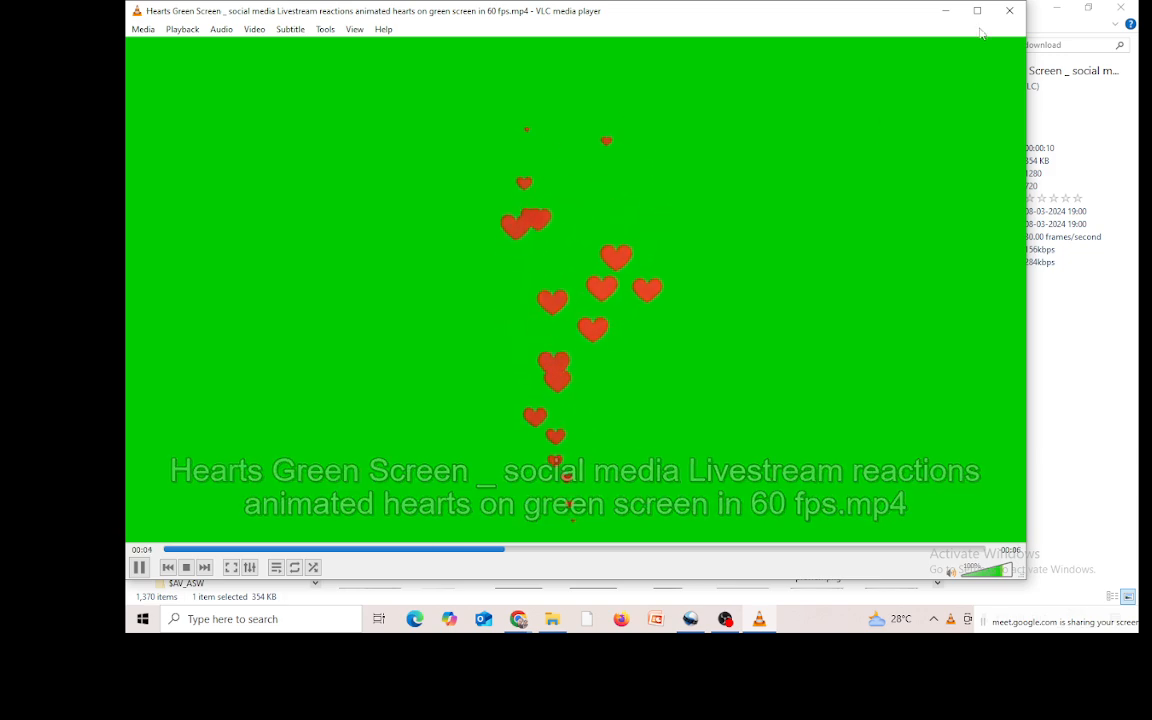
click(1009, 10)
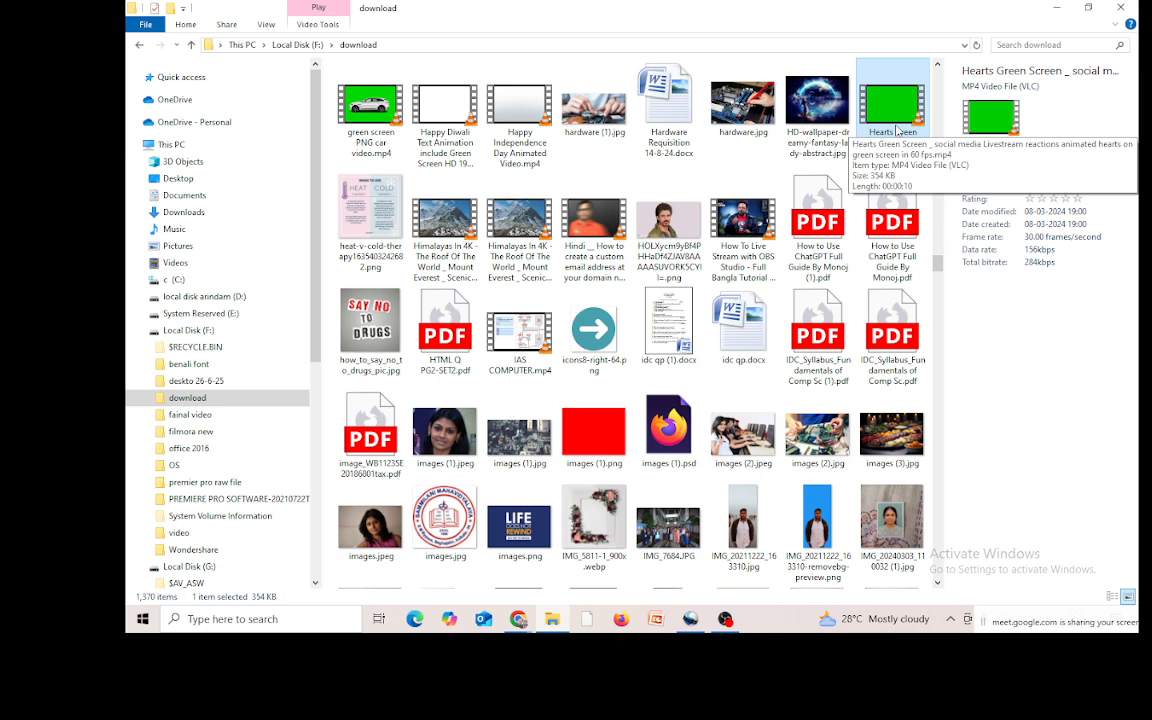
drag(897, 130, 545, 344)
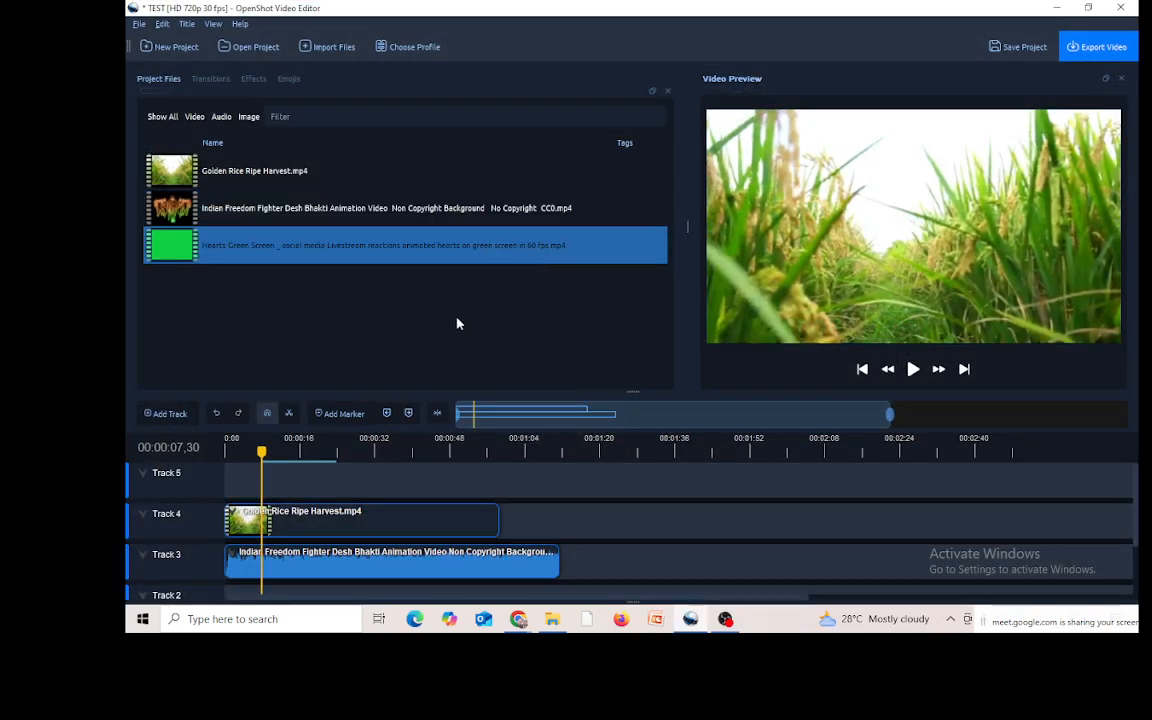
Step: Place the Hearts Green Screen clip at the start of Track 5 and view it at 00:00:04,25
drag(352, 244, 232, 490)
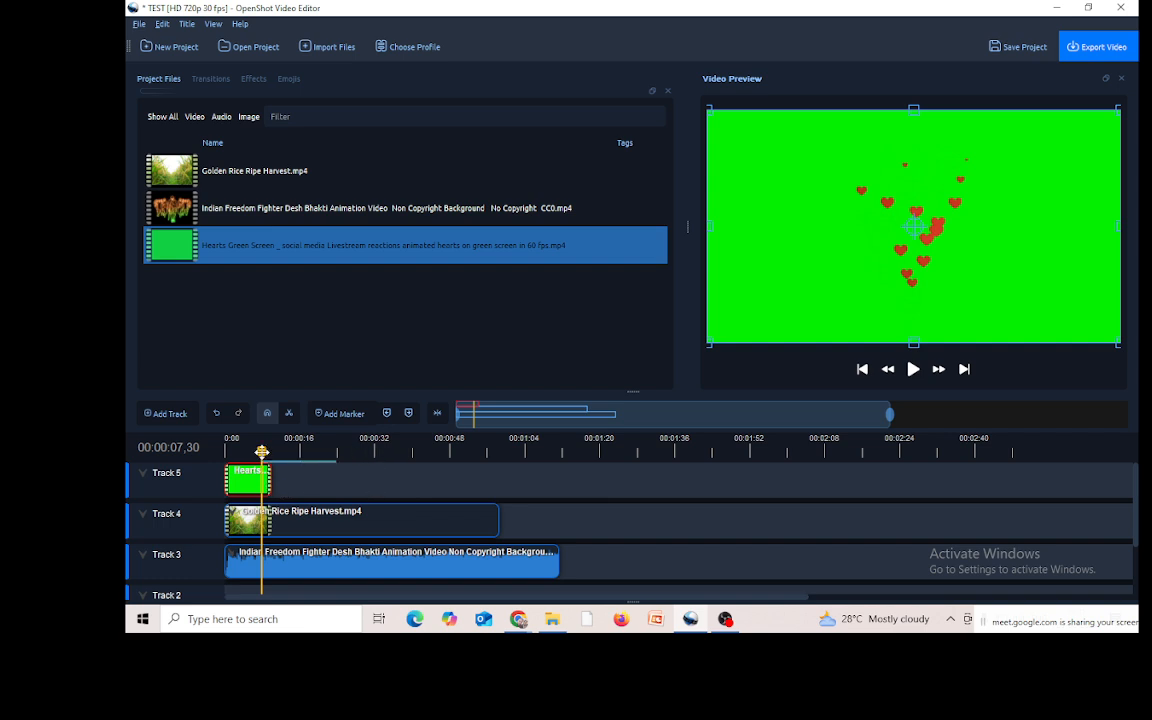
click(242, 455)
drag(242, 455, 248, 453)
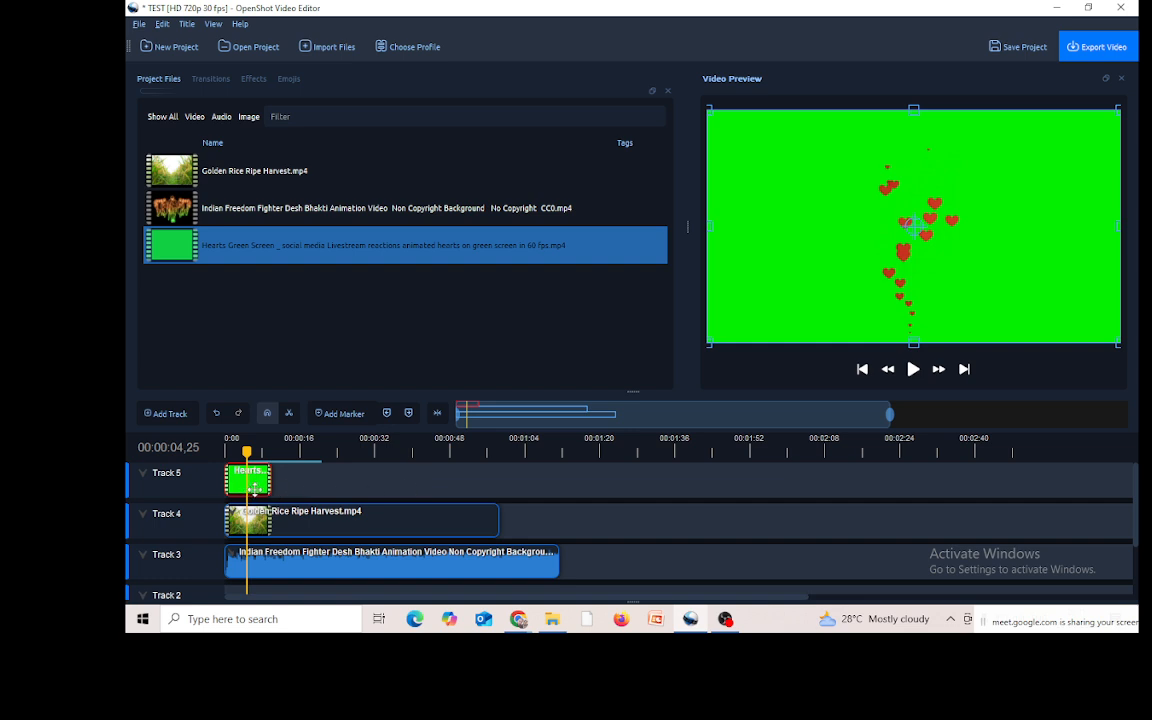
Step: Apply the Chroma Key (Greenscreen) effect to the hearts clip on Track 5
click(252, 80)
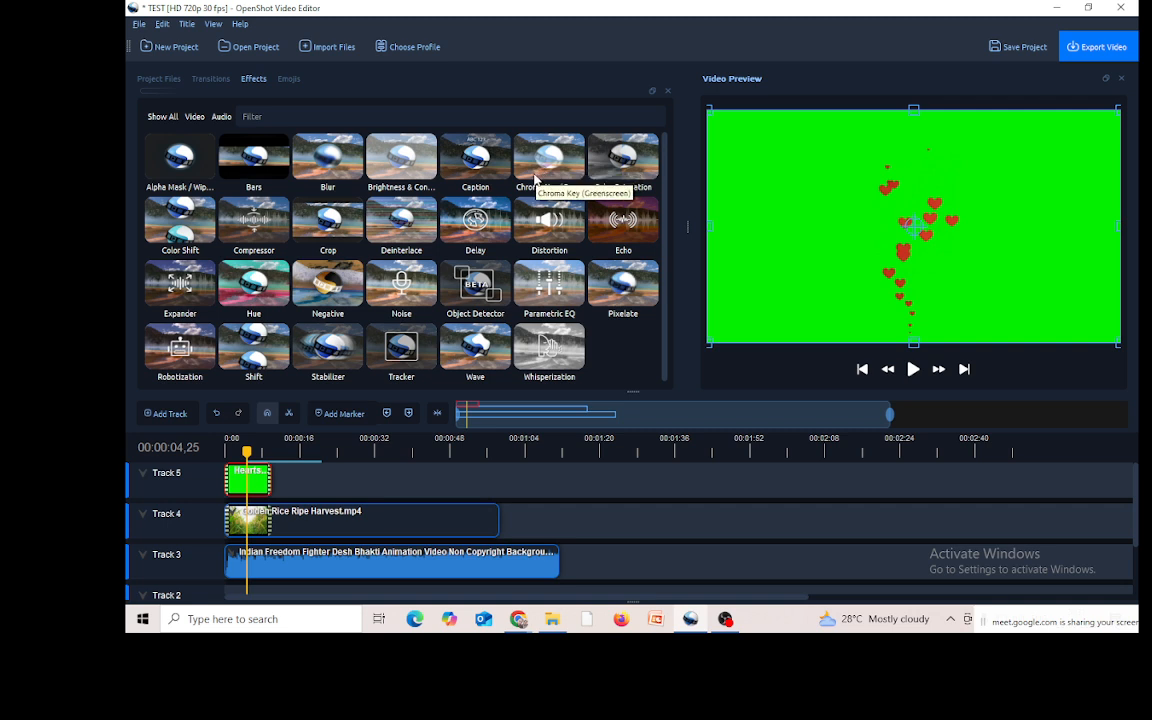
drag(557, 167, 261, 488)
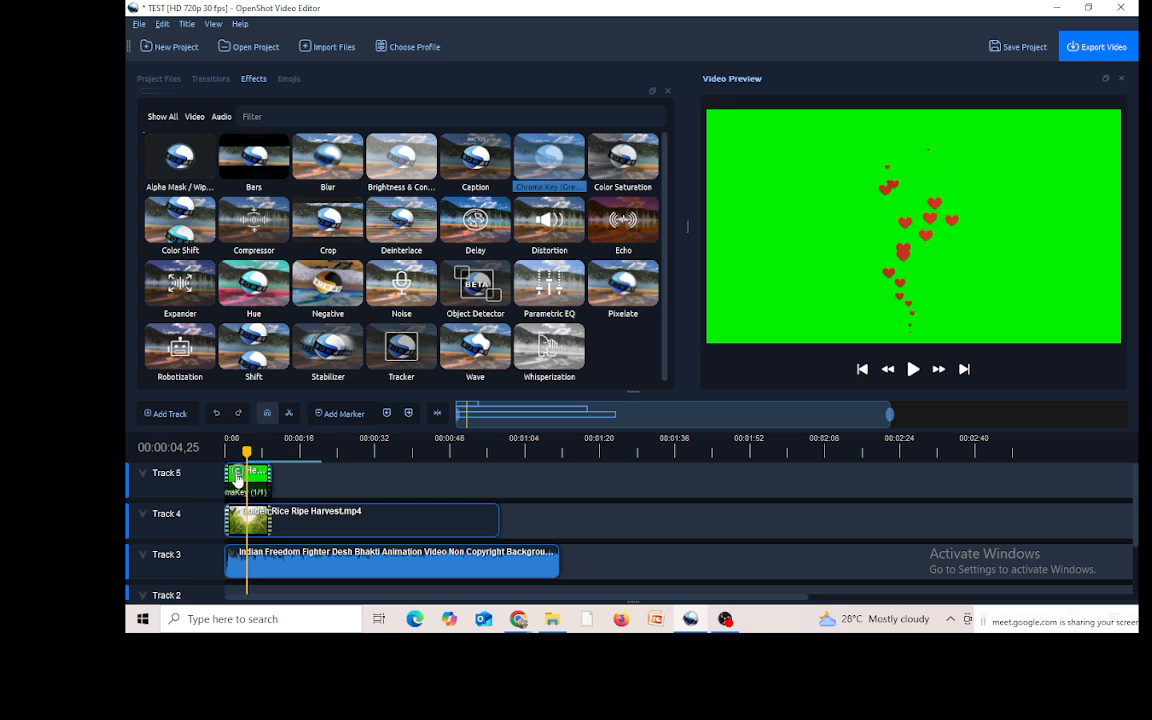
Step: Open the hearts clip's Chroma Key properties, save the project, and sample the preview's green background, #03f000, as the key color
right_click(237, 480)
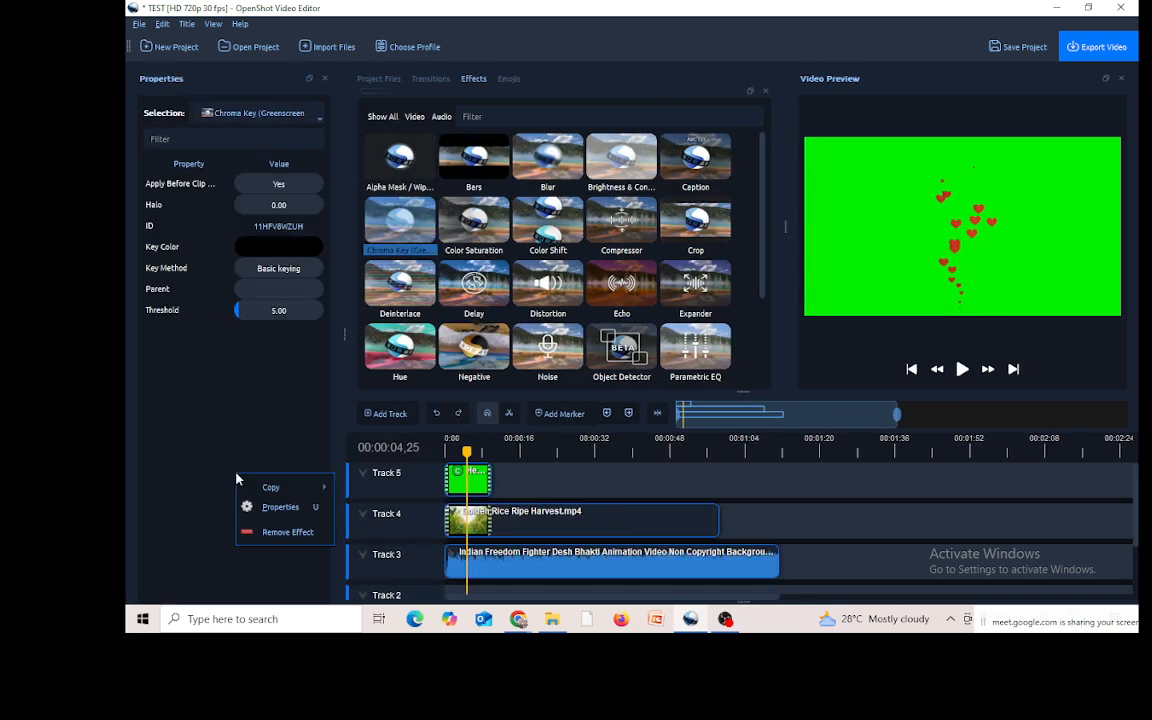
click(275, 509)
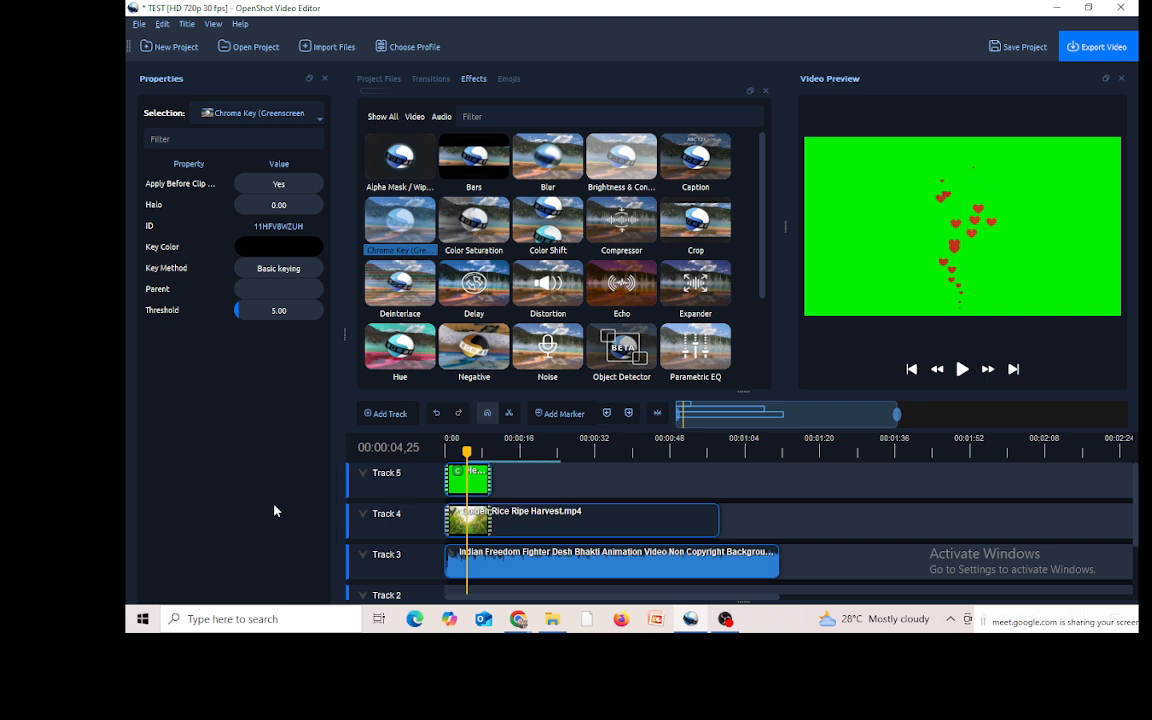
key(ctrl+s)
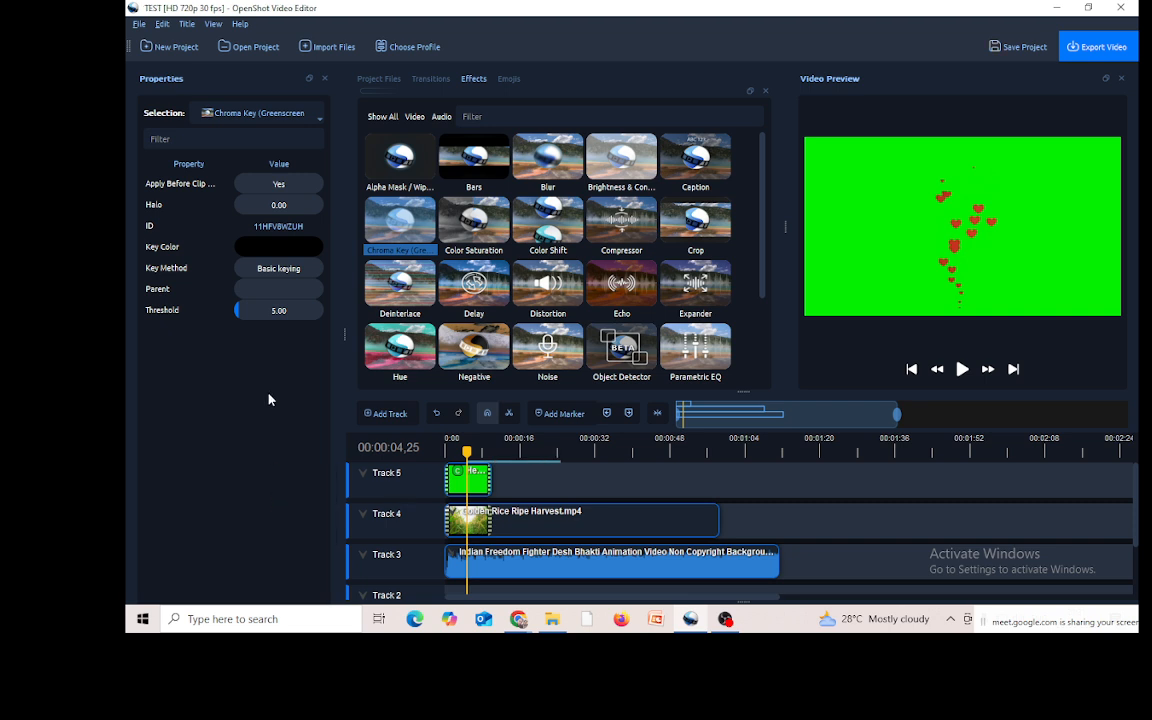
double_click(265, 247)
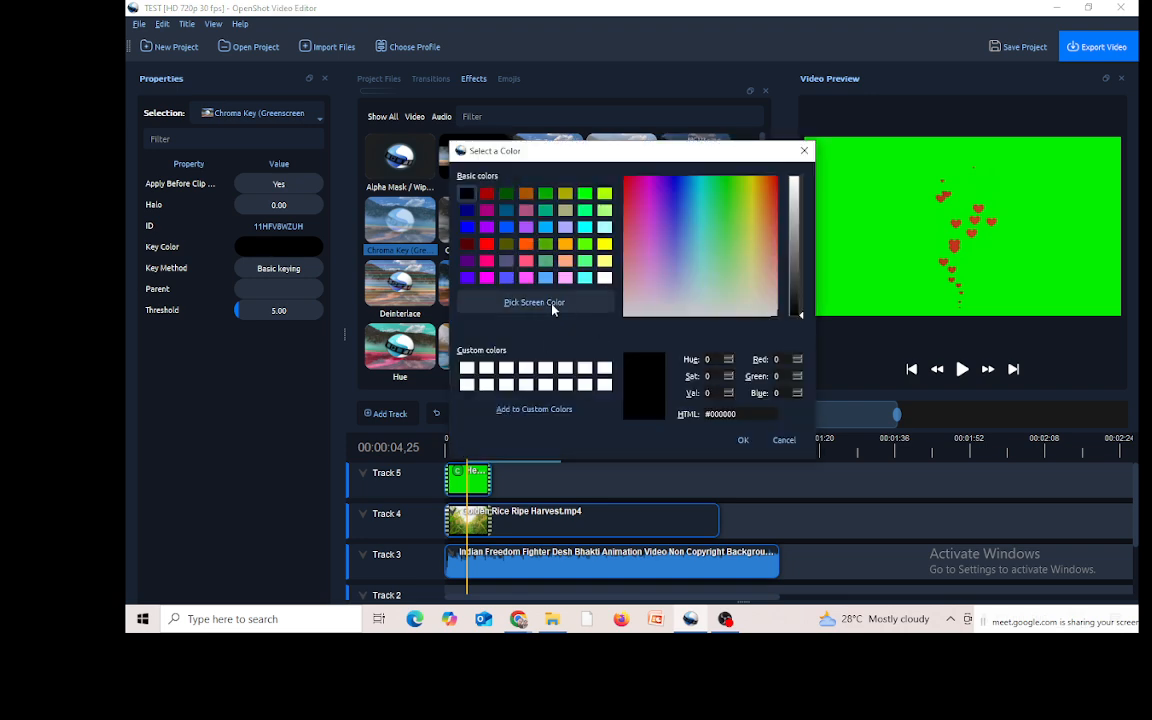
click(549, 305)
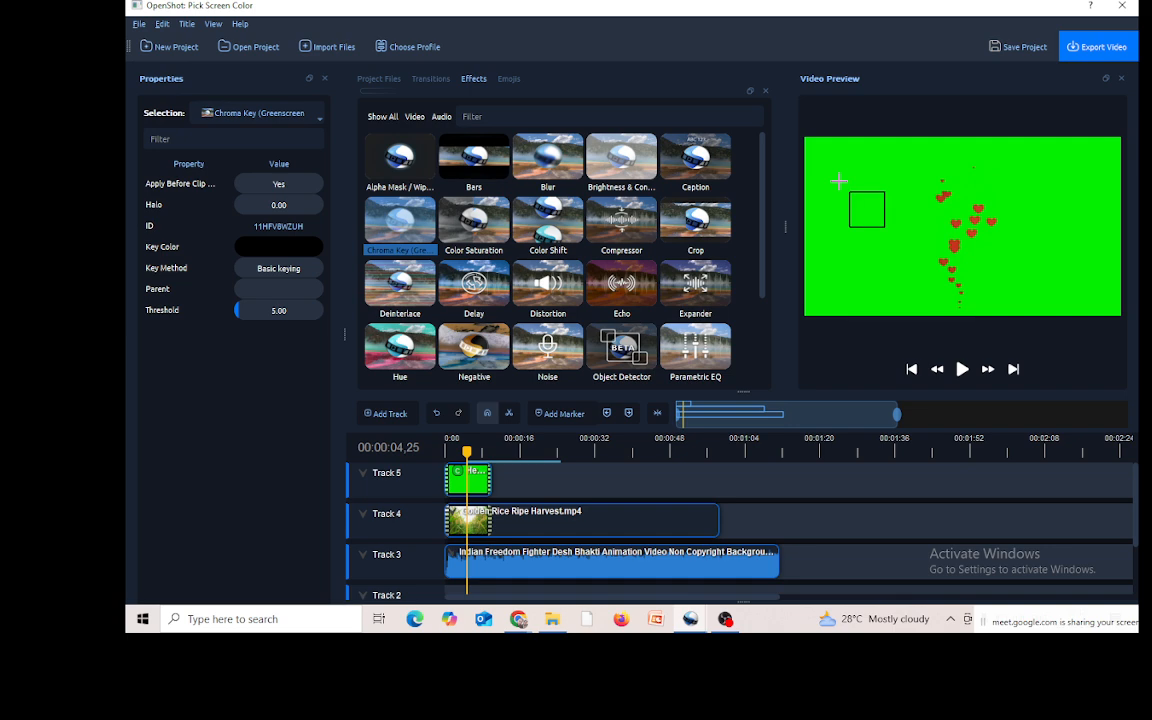
click(838, 181)
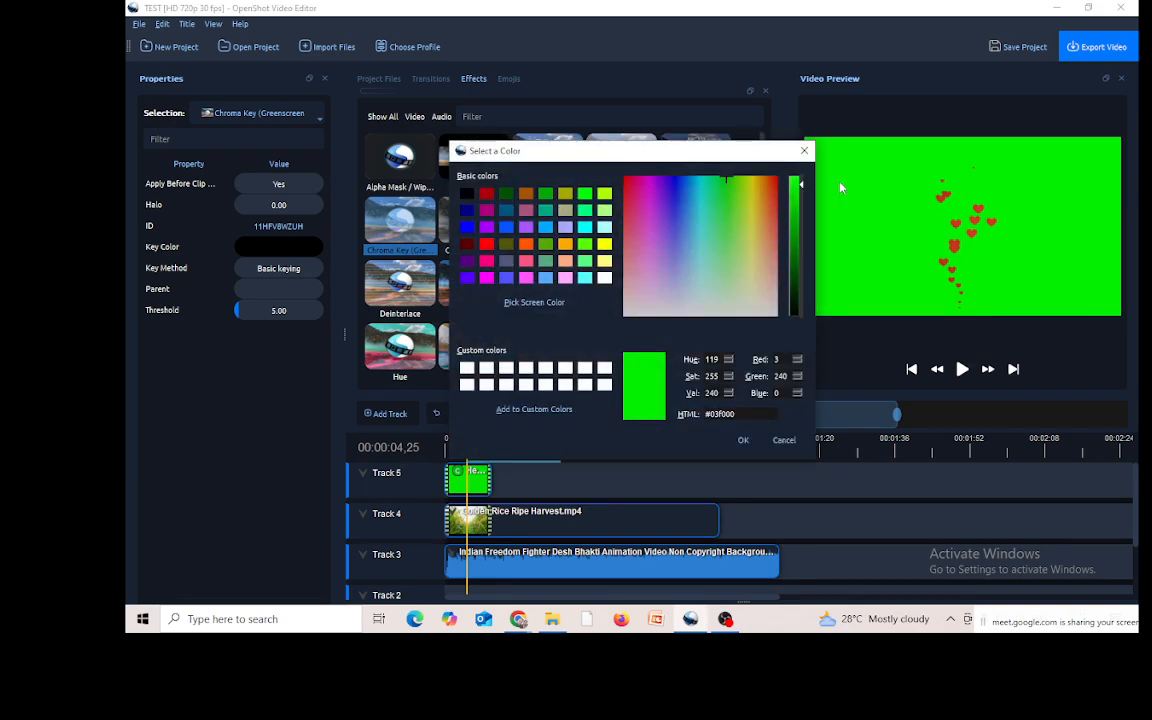
click(742, 441)
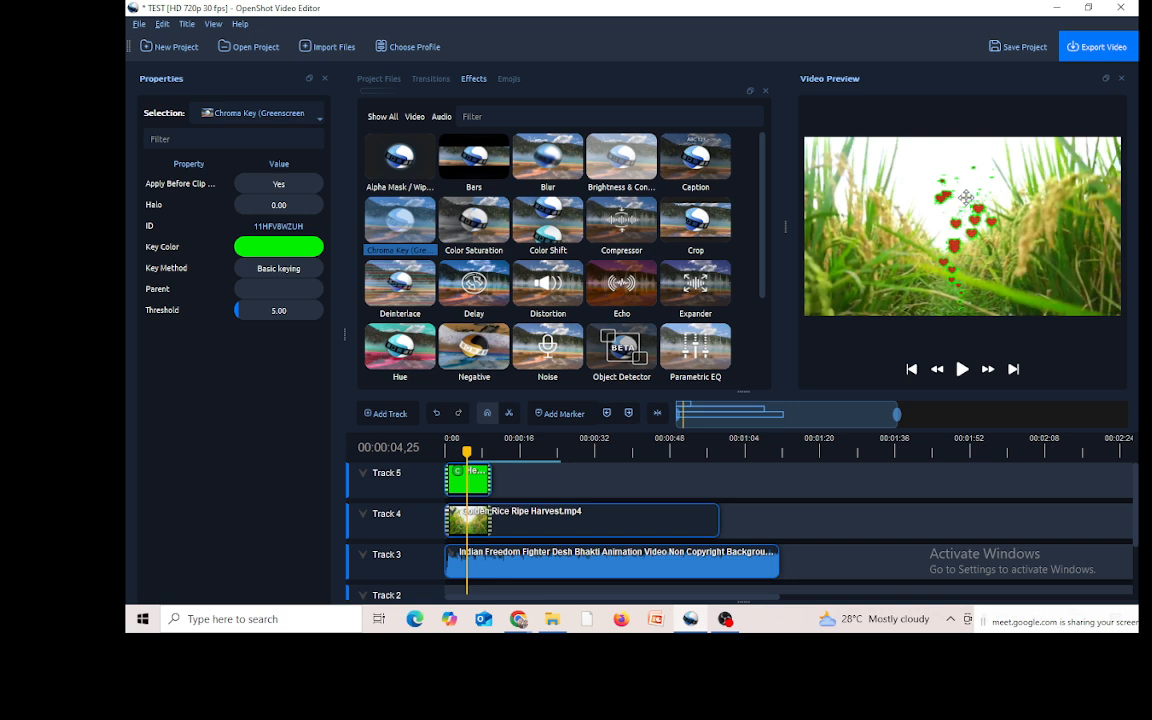
Step: Raise the Chroma Key effect's threshold to about 101.56 and its halo to about 60.55
click(244, 290)
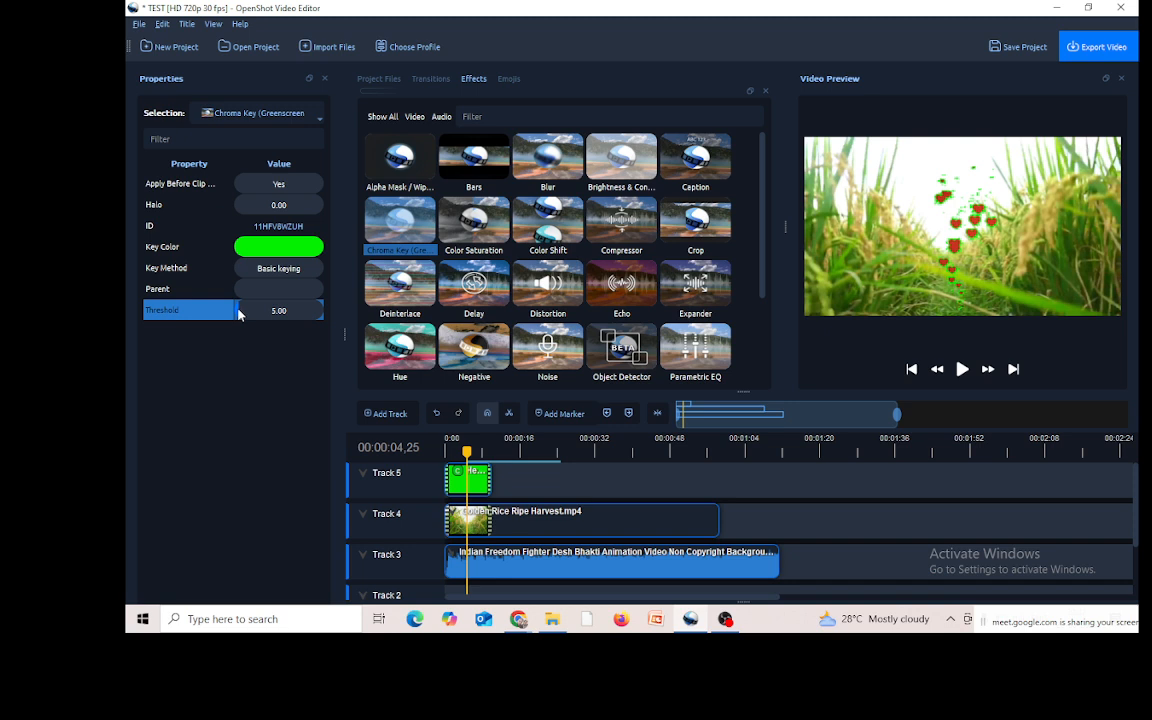
drag(238, 316, 309, 318)
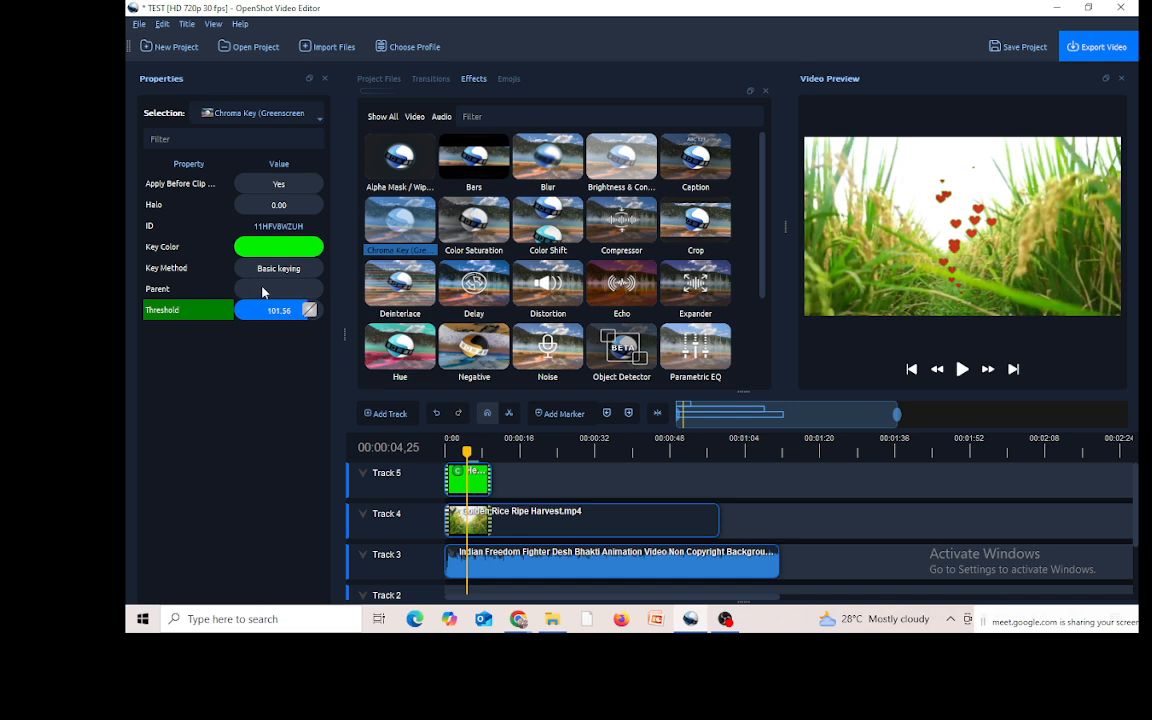
click(263, 289)
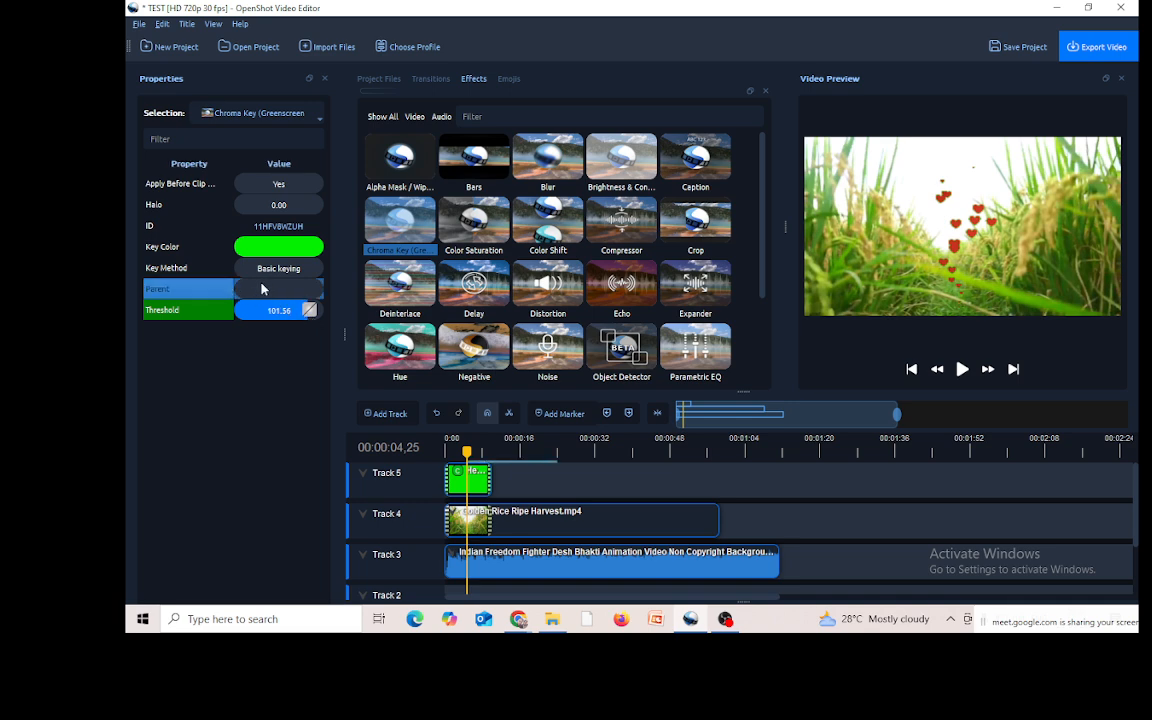
click(255, 206)
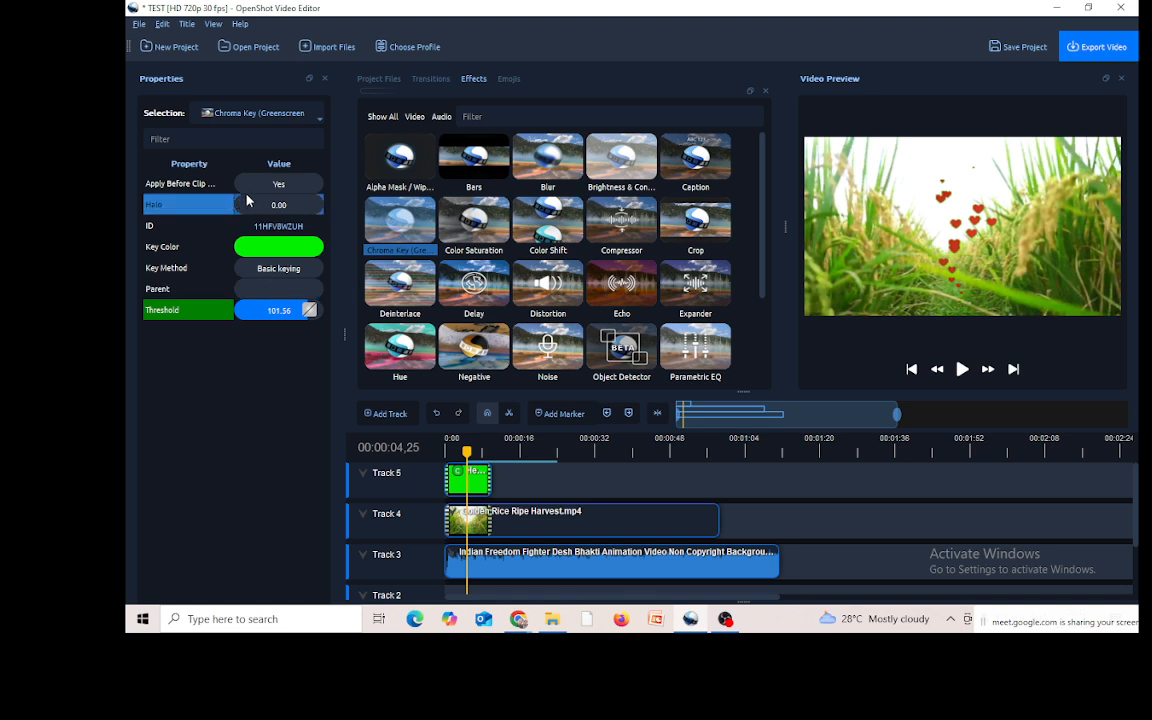
drag(233, 204, 280, 207)
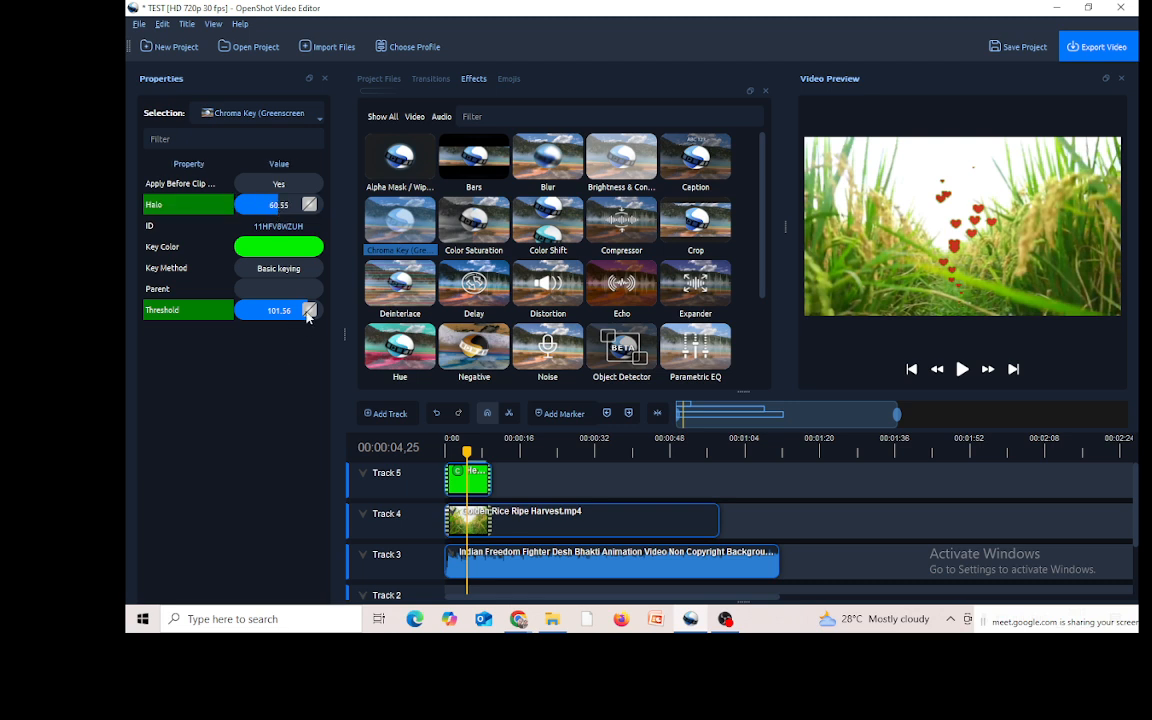
Step: Lower the Chroma Key threshold slightly, and remove its keyframe
drag(277, 313, 288, 311)
right_click(198, 311)
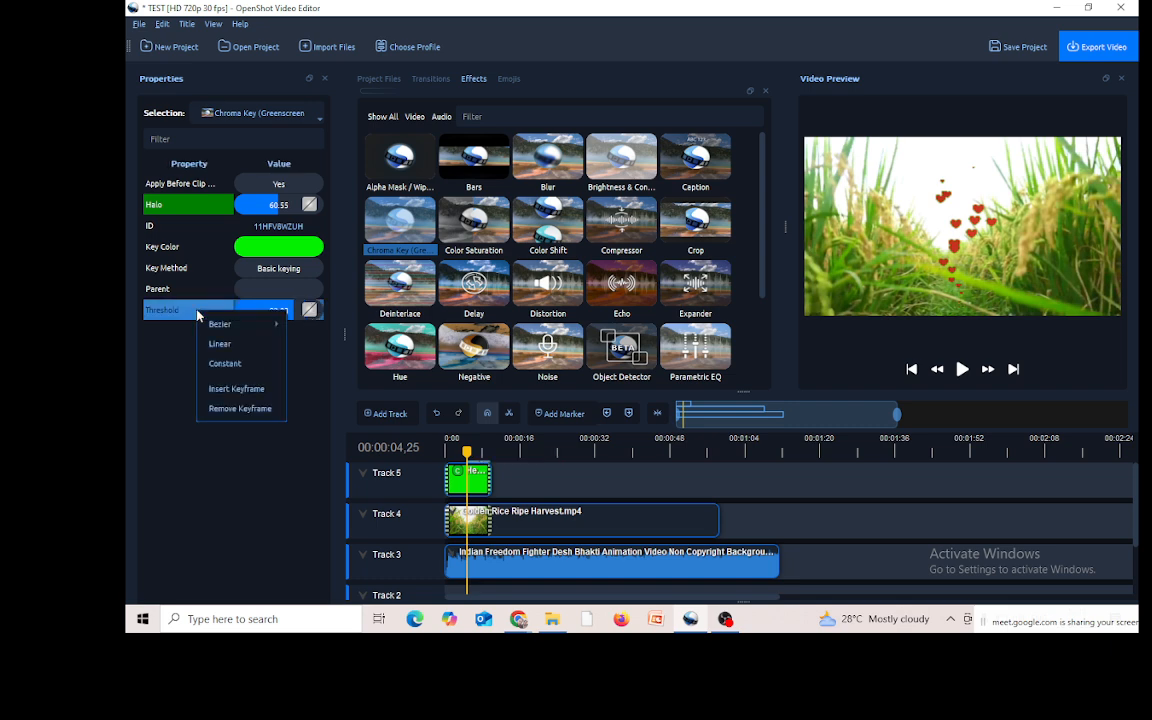
click(236, 409)
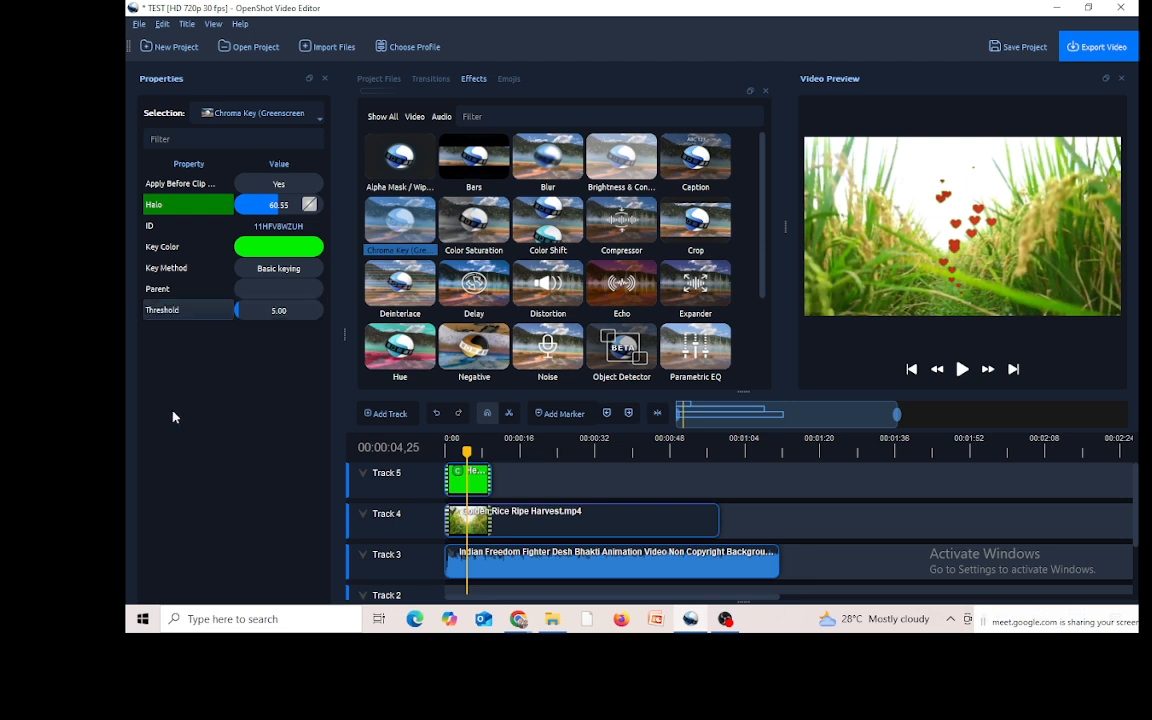
Step: Try Chroma Key threshold values of about 124.02, 94.73 and 123.05, and remove the new threshold keyframe
drag(245, 315, 326, 320)
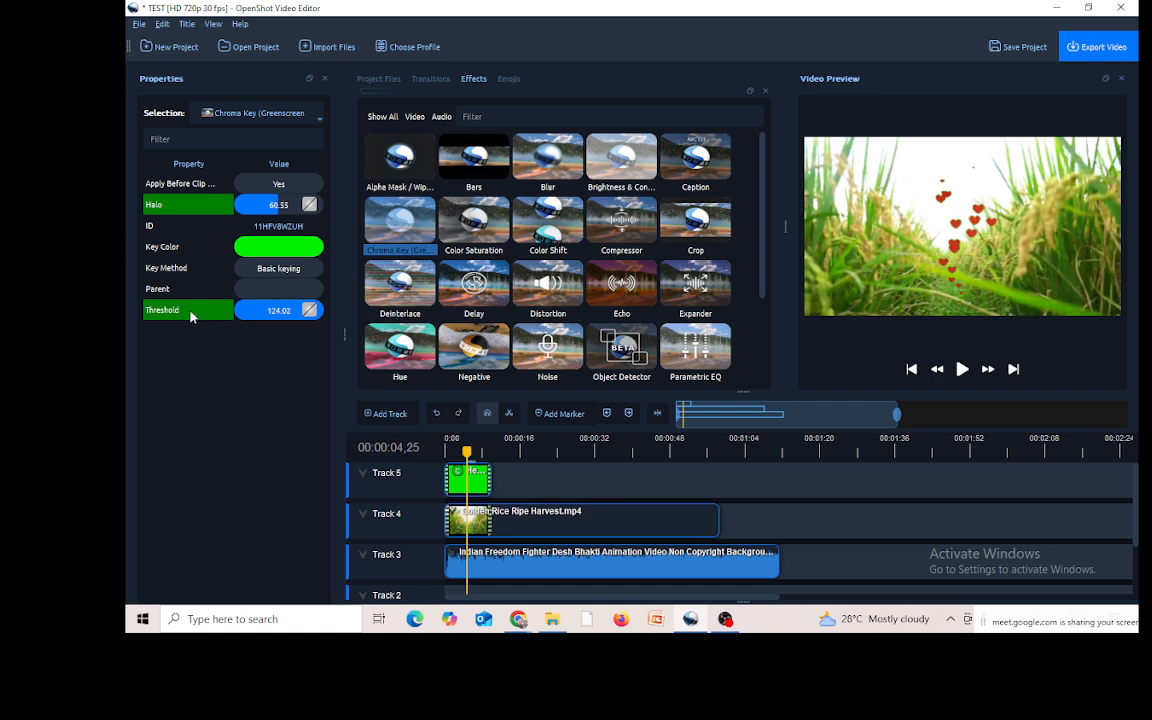
click(300, 319)
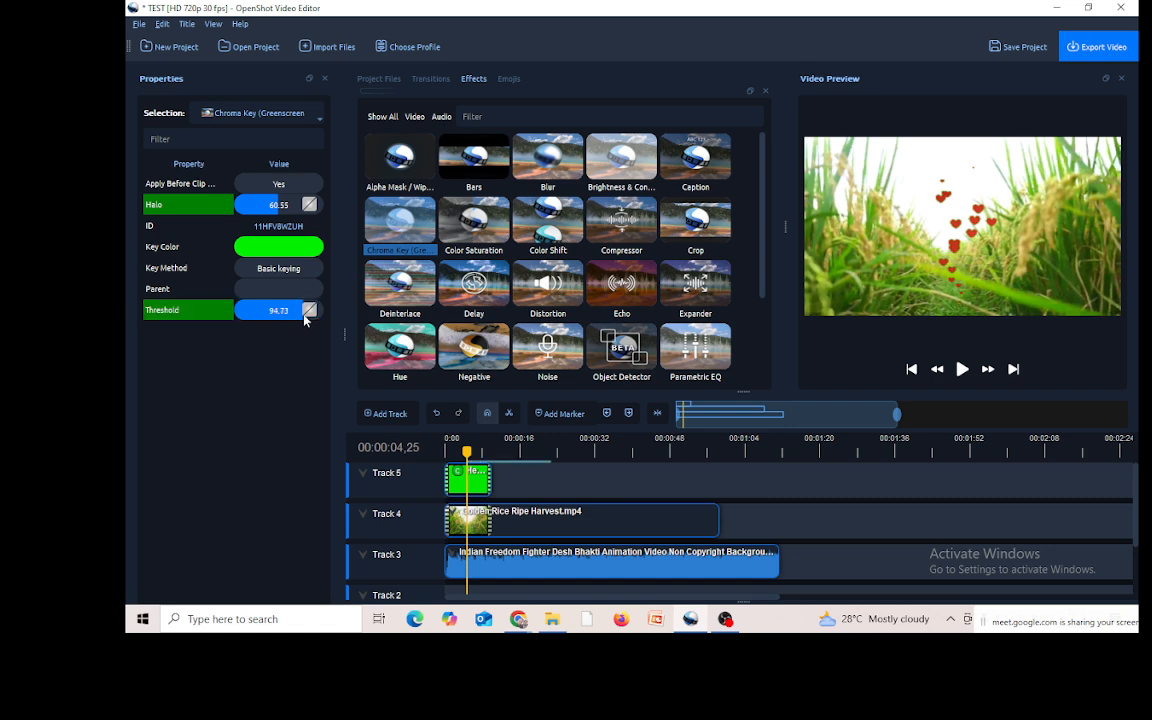
drag(283, 316, 323, 320)
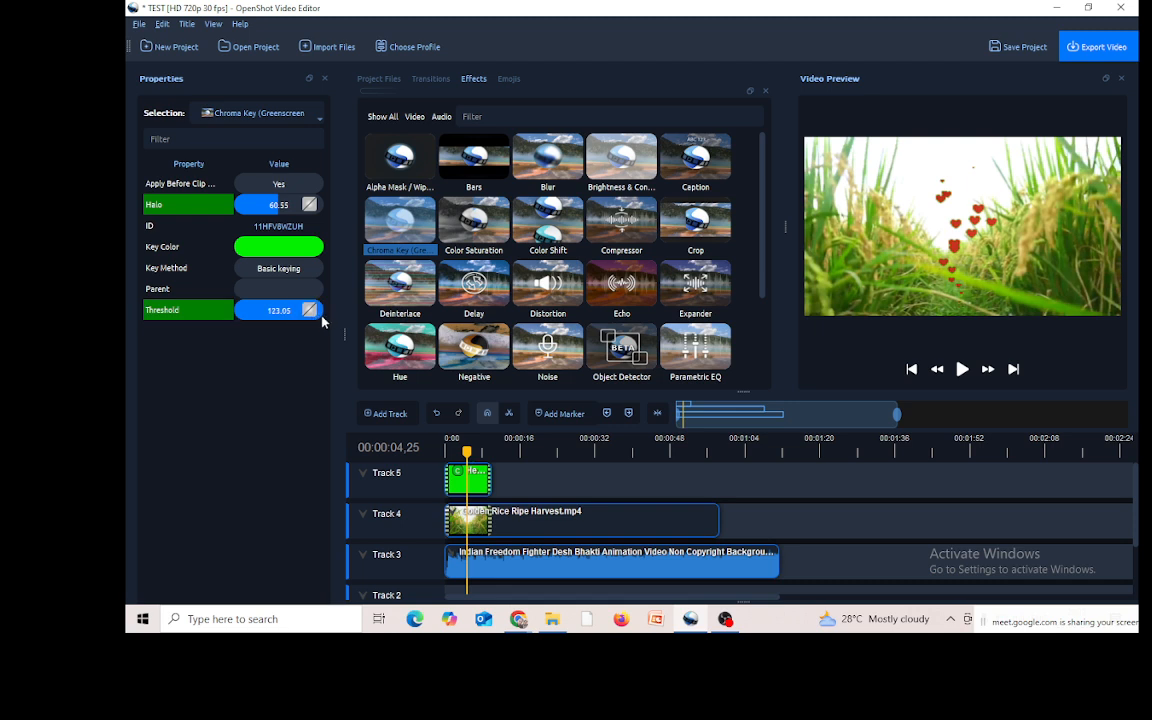
click(204, 314)
right_click(204, 314)
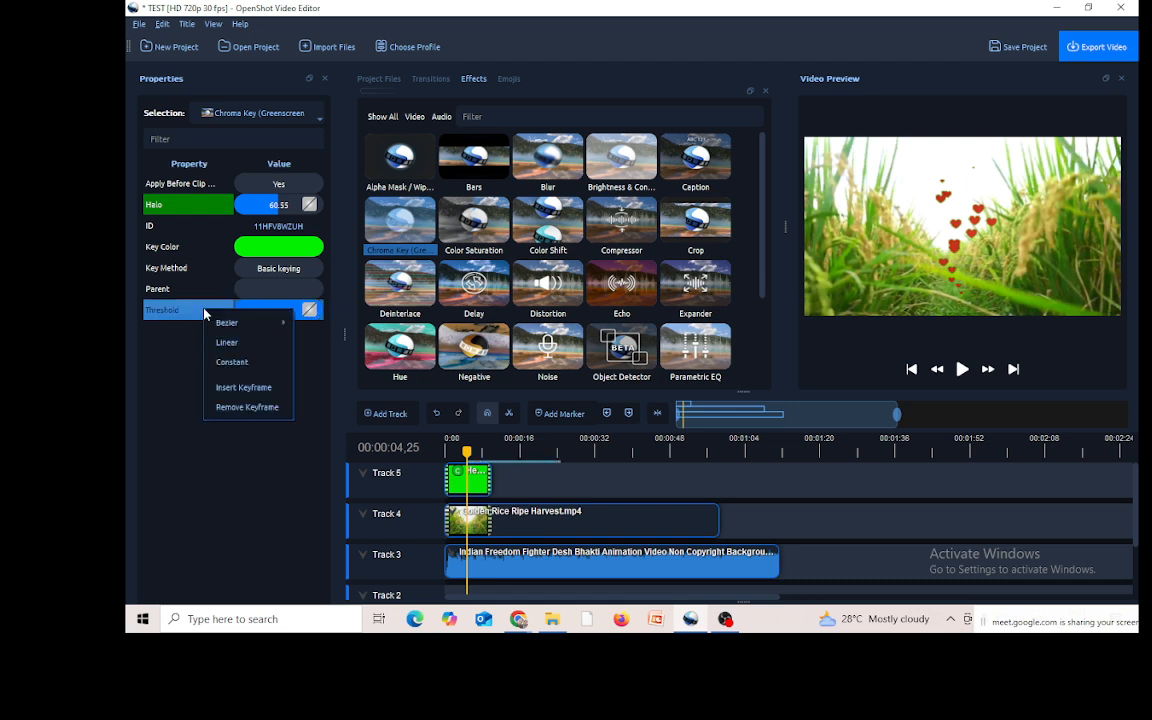
click(238, 408)
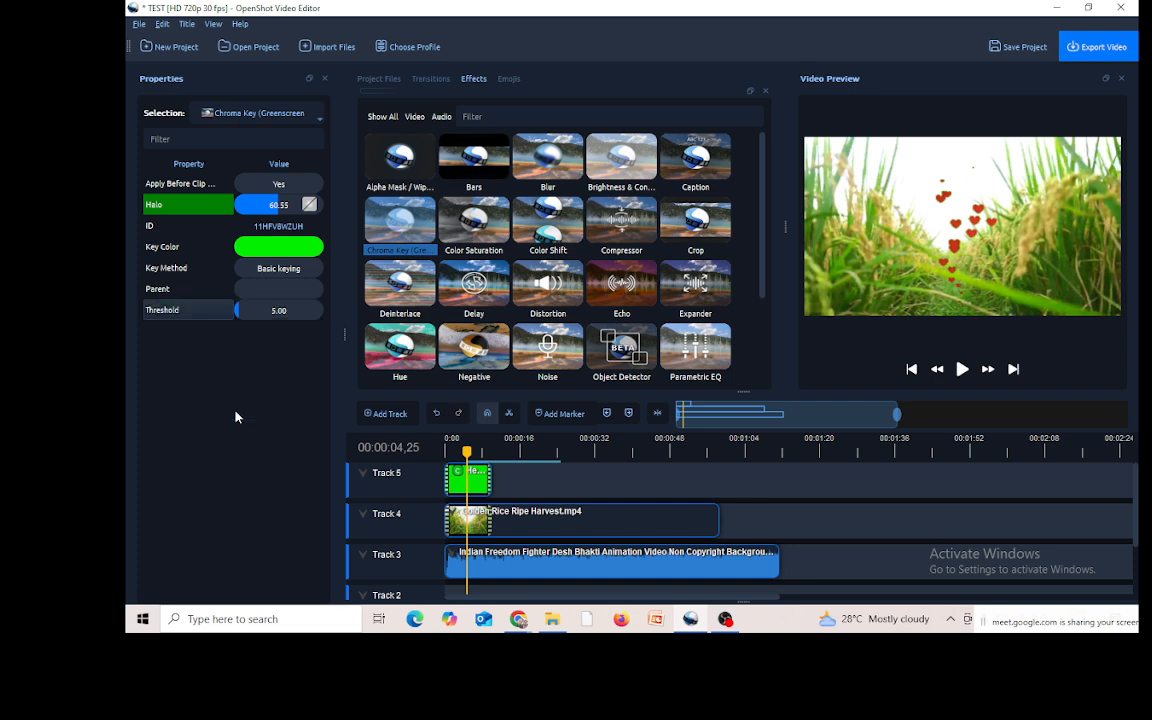
Step: Set the Chroma Key threshold to 125.00, and preview the hearts over the rice clip from 00:00:02,27
drag(278, 314, 342, 311)
click(276, 289)
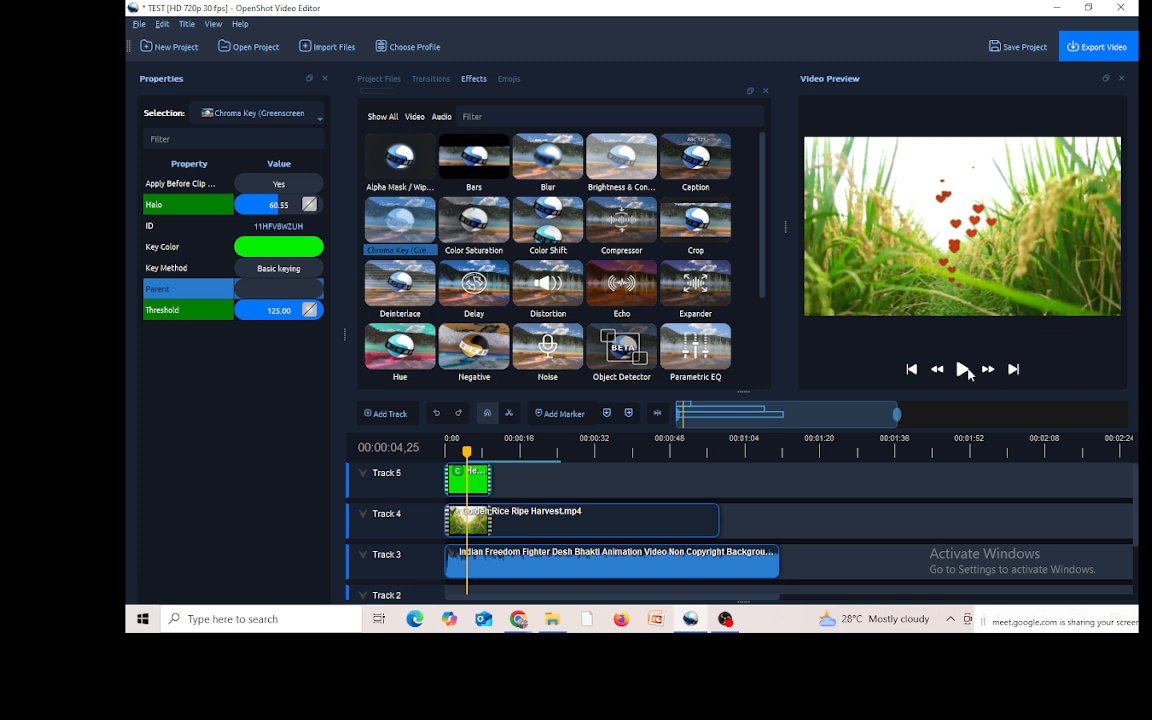
drag(457, 454, 458, 452)
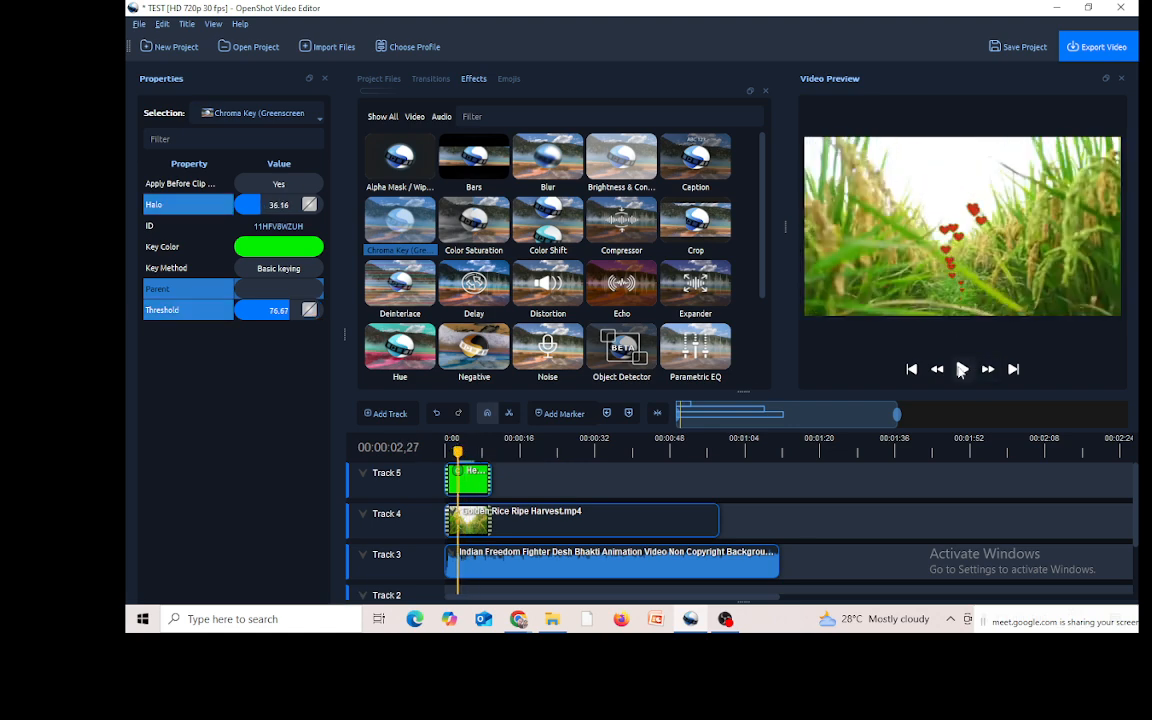
click(962, 369)
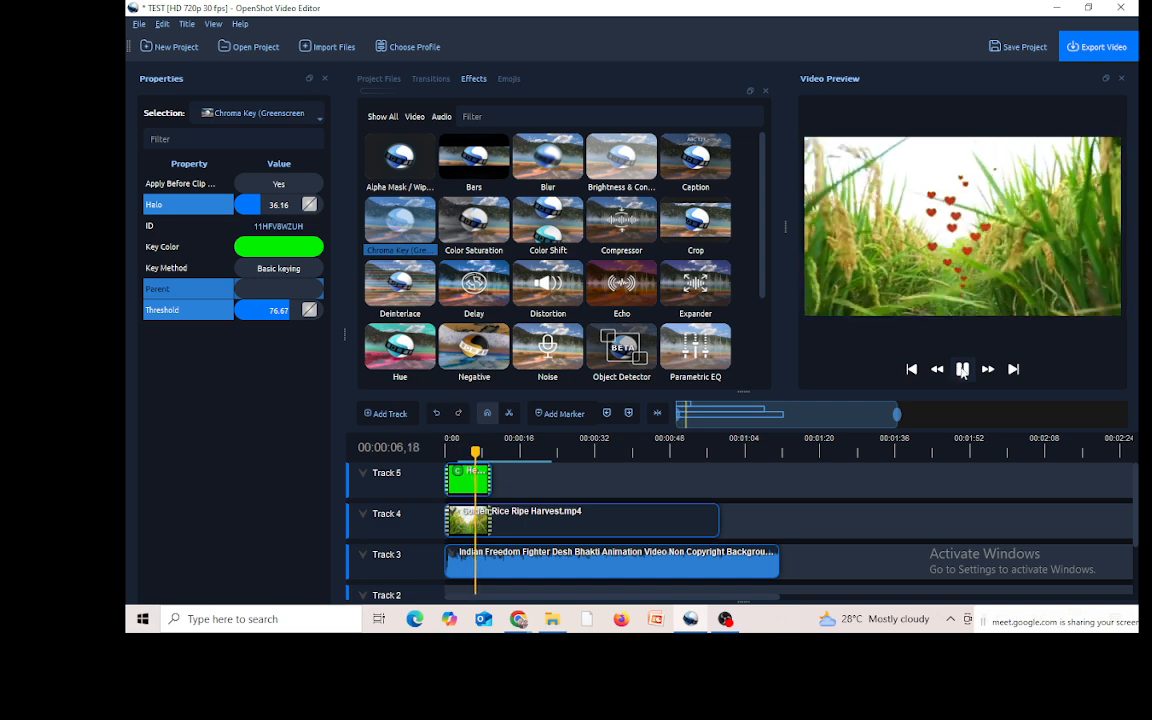
click(962, 369)
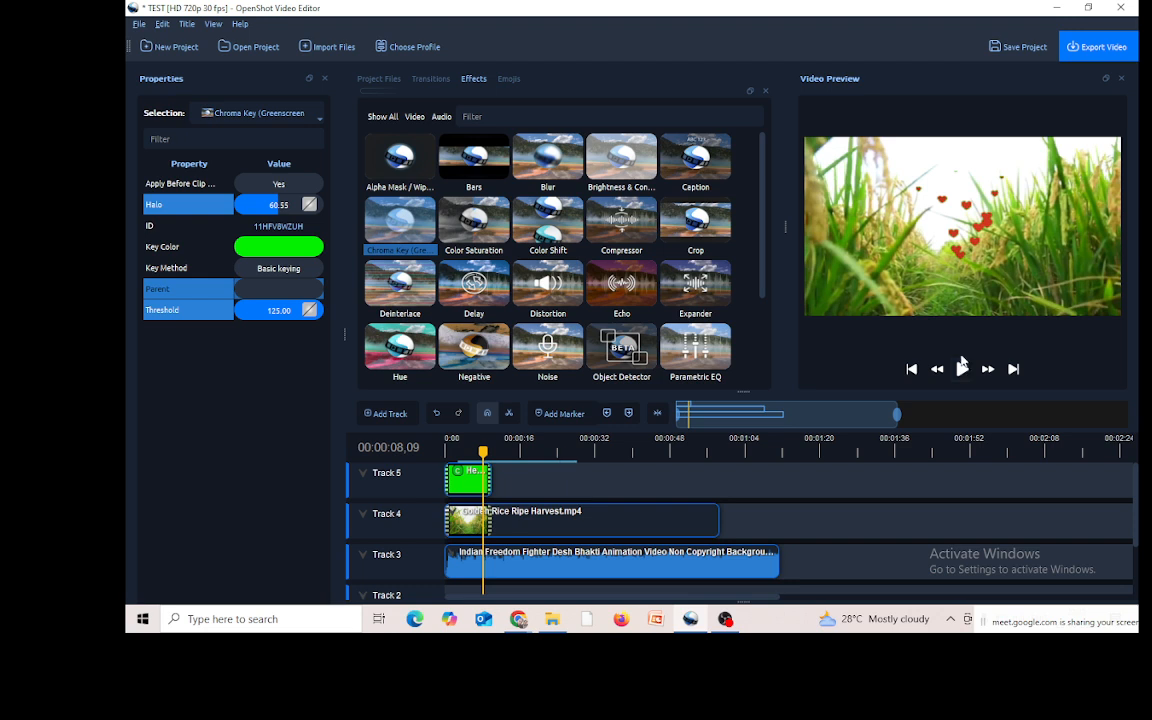
click(472, 481)
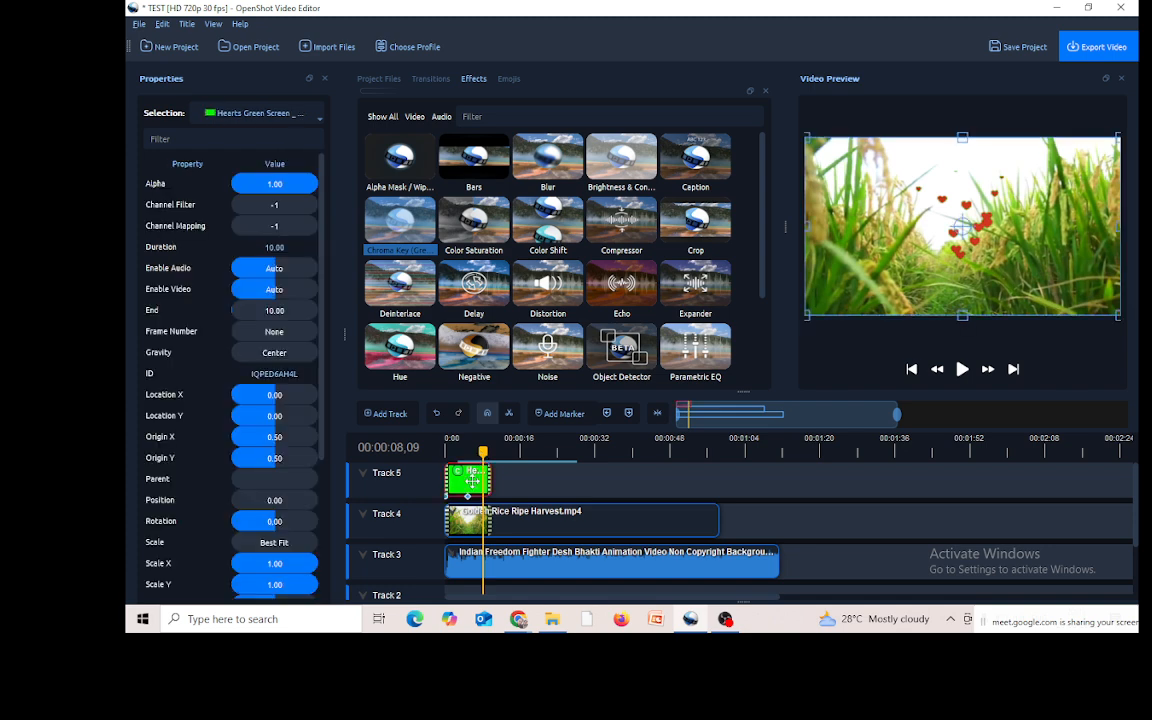
right_click(472, 481)
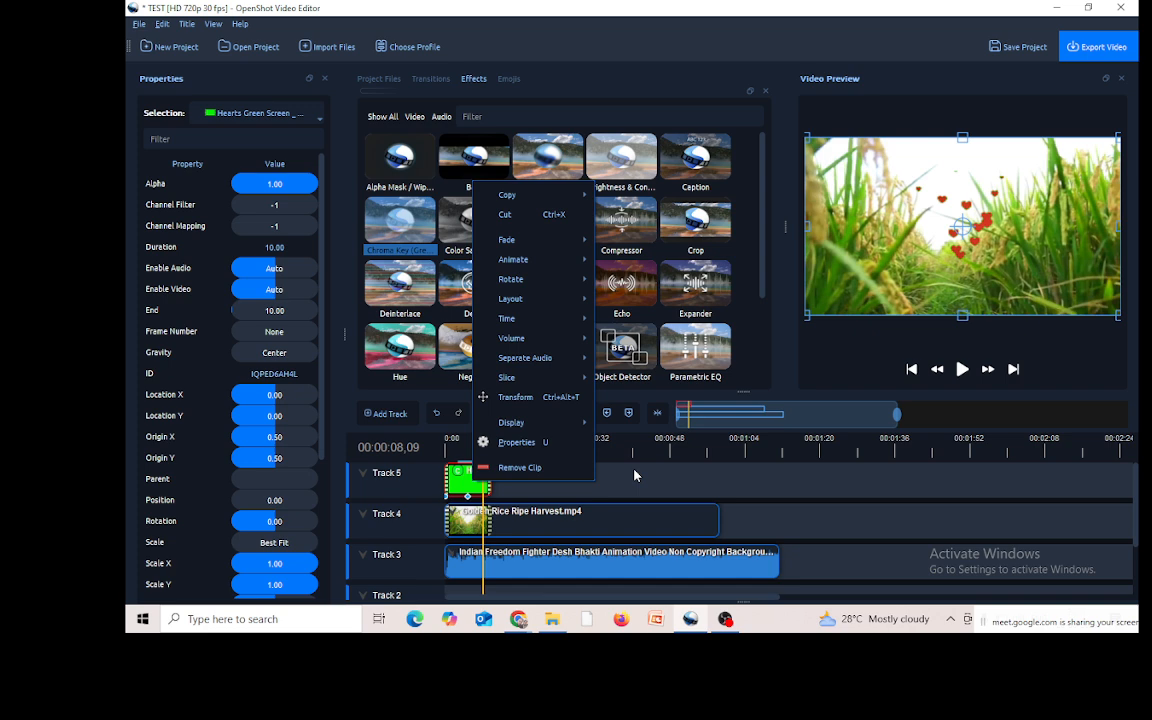
mouse_move(510, 197)
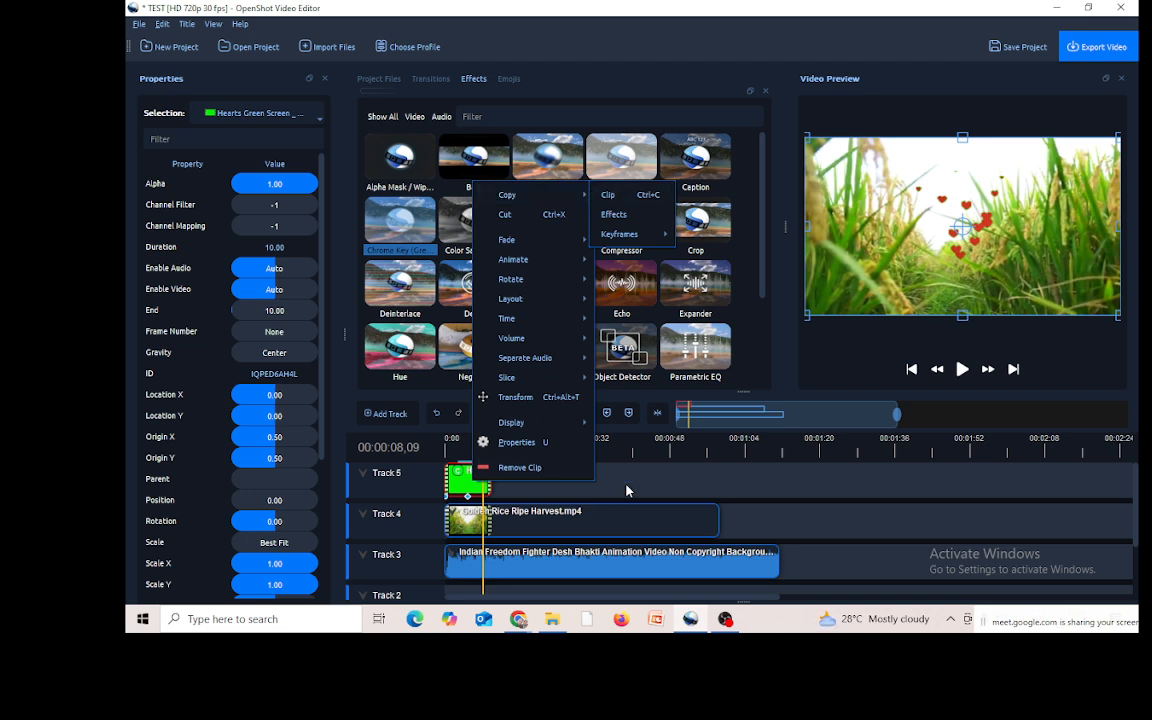
click(530, 497)
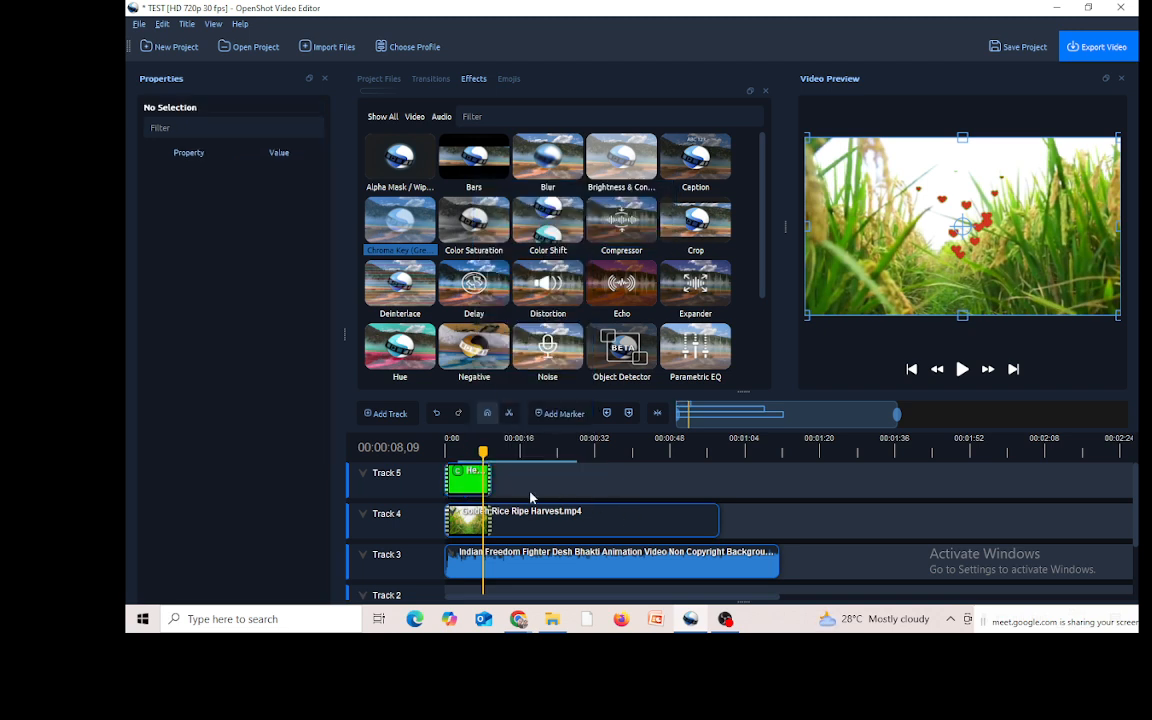
Step: Copy the hearts clip with its effect, and paste the copy on Track 5 at 00:00:13,20
click(472, 480)
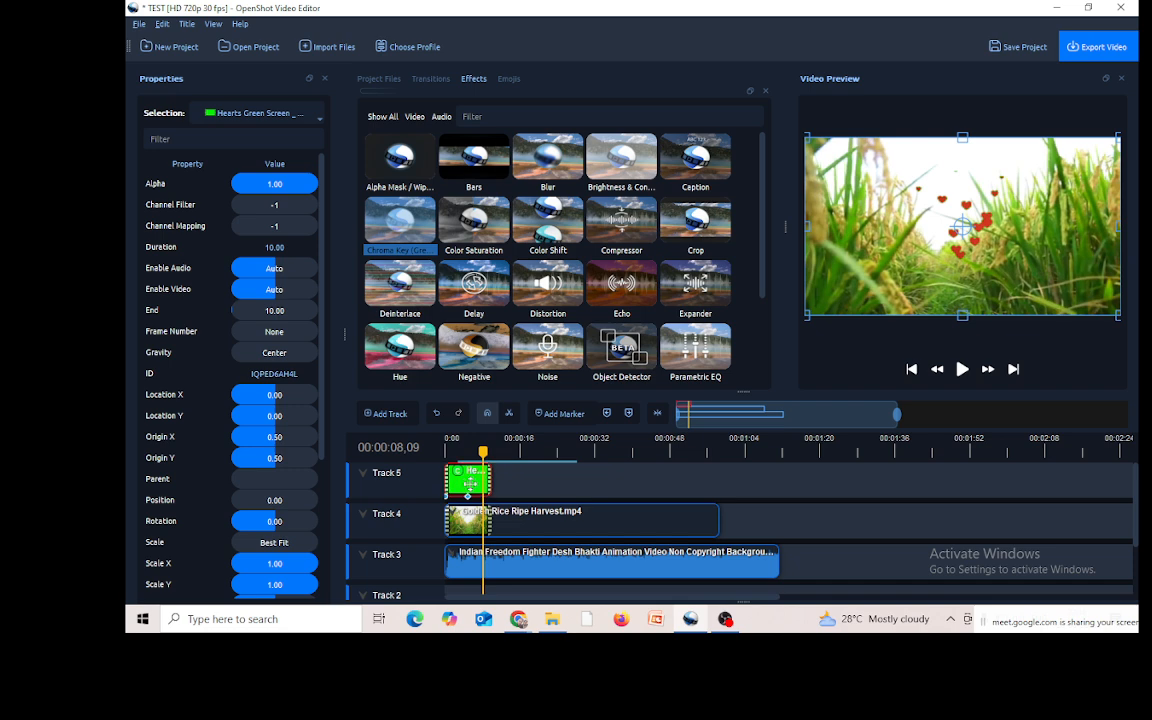
right_click(468, 483)
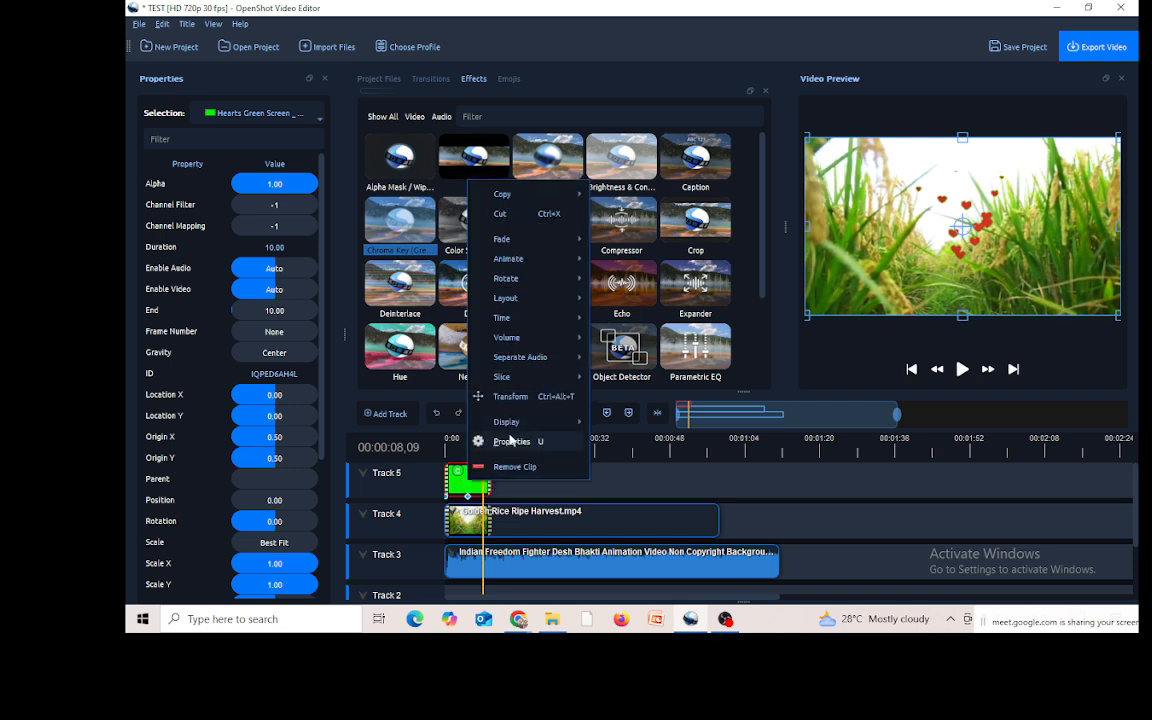
mouse_move(502, 197)
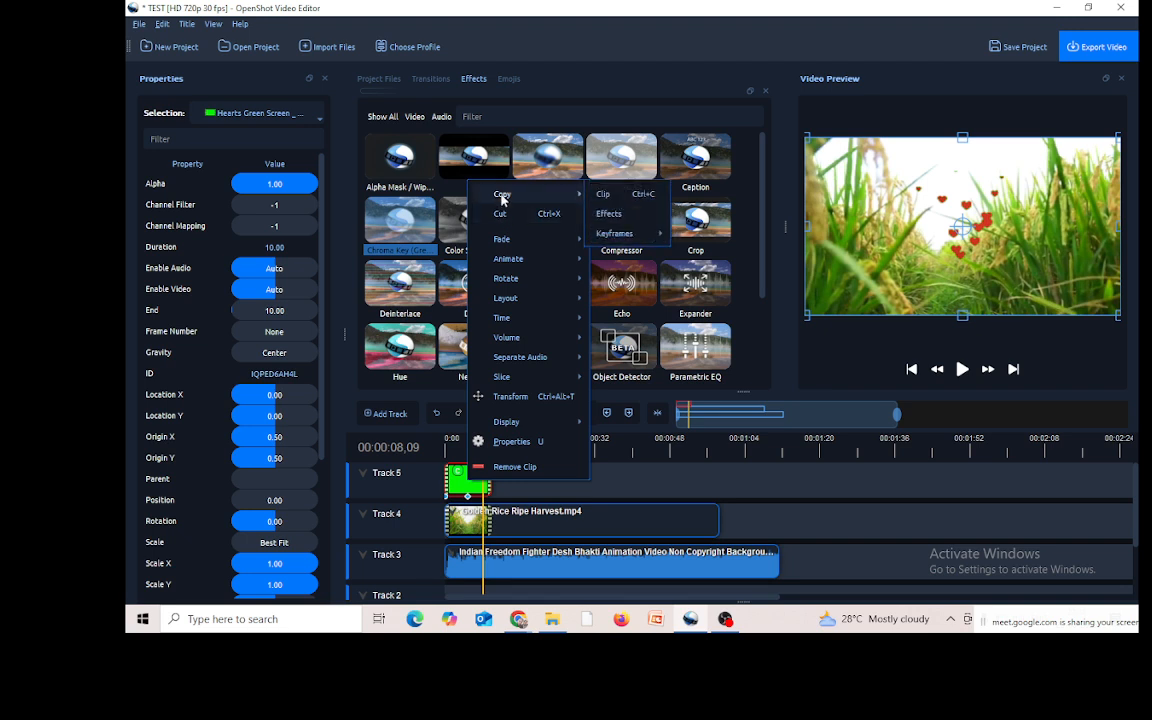
click(607, 197)
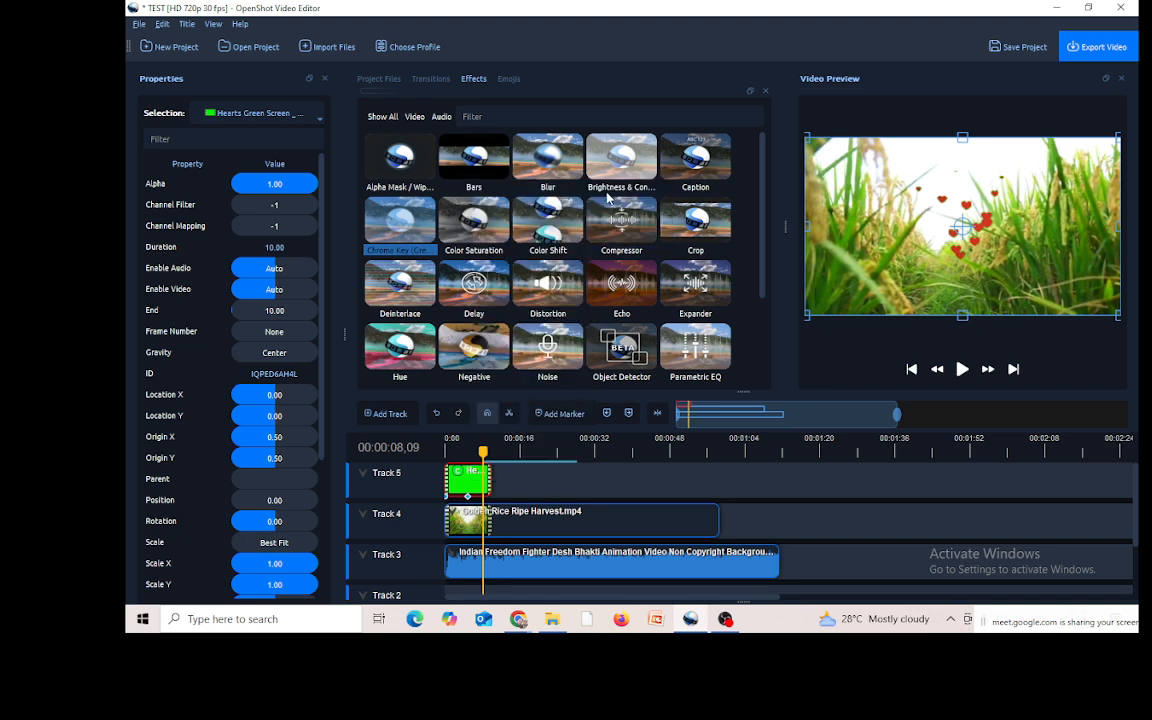
click(514, 481)
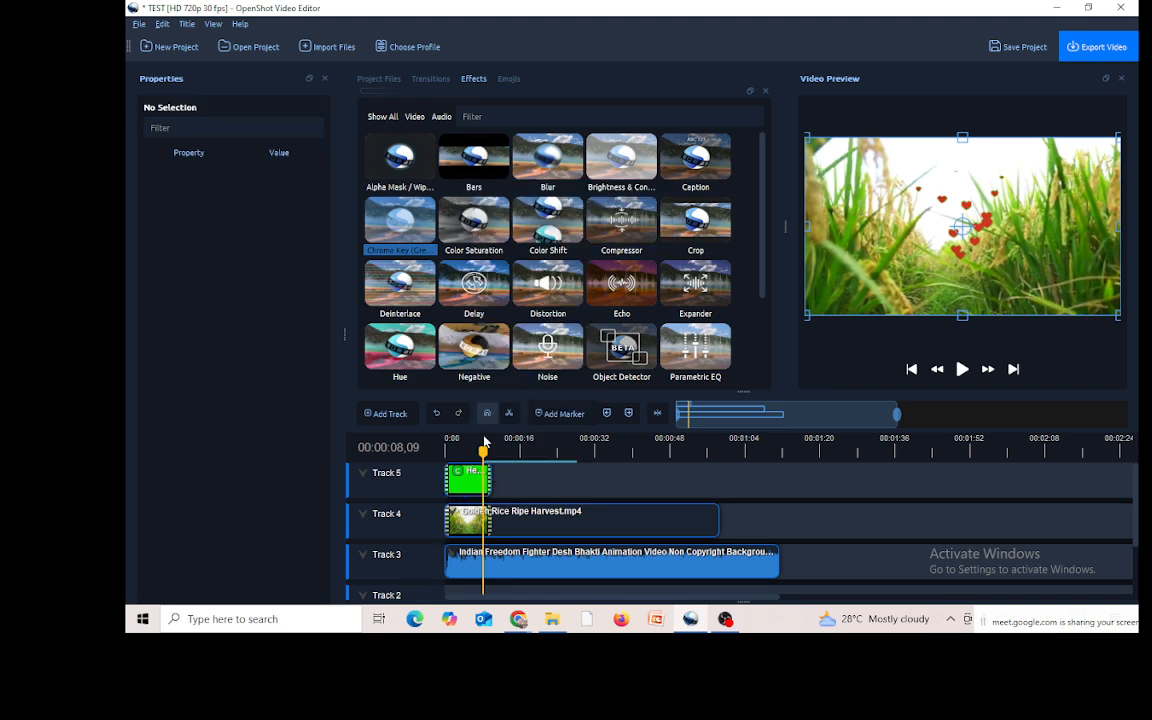
drag(484, 452, 509, 452)
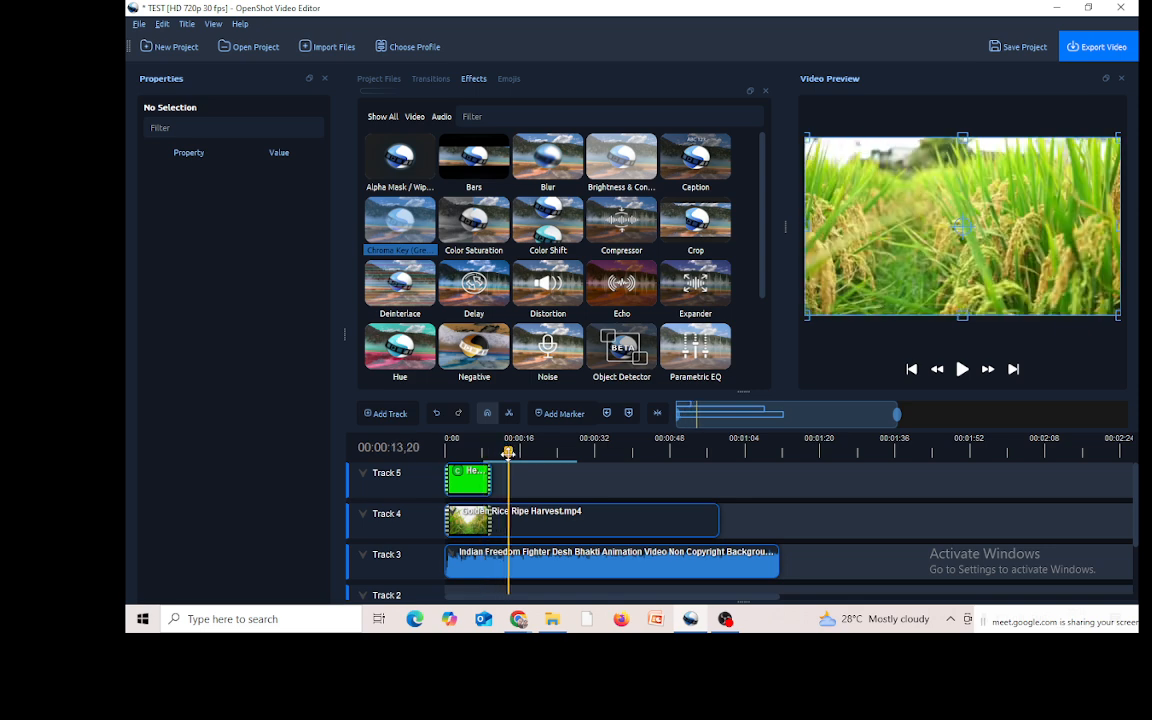
key(ctrl+v)
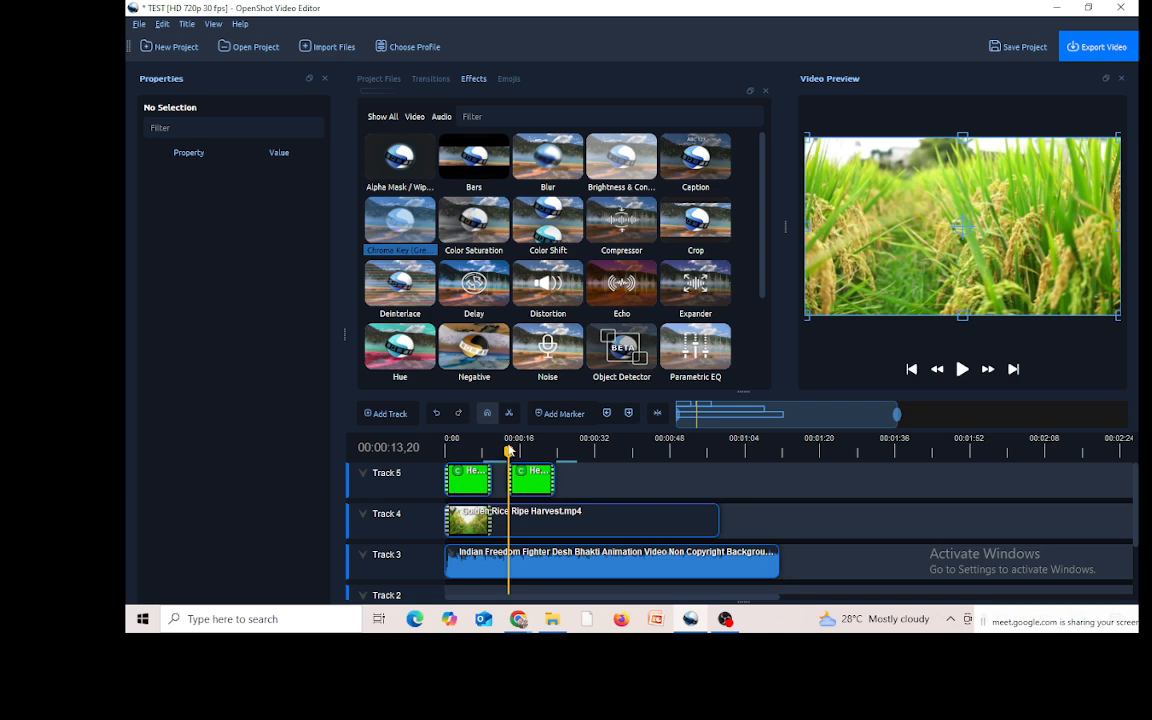
drag(505, 449, 470, 449)
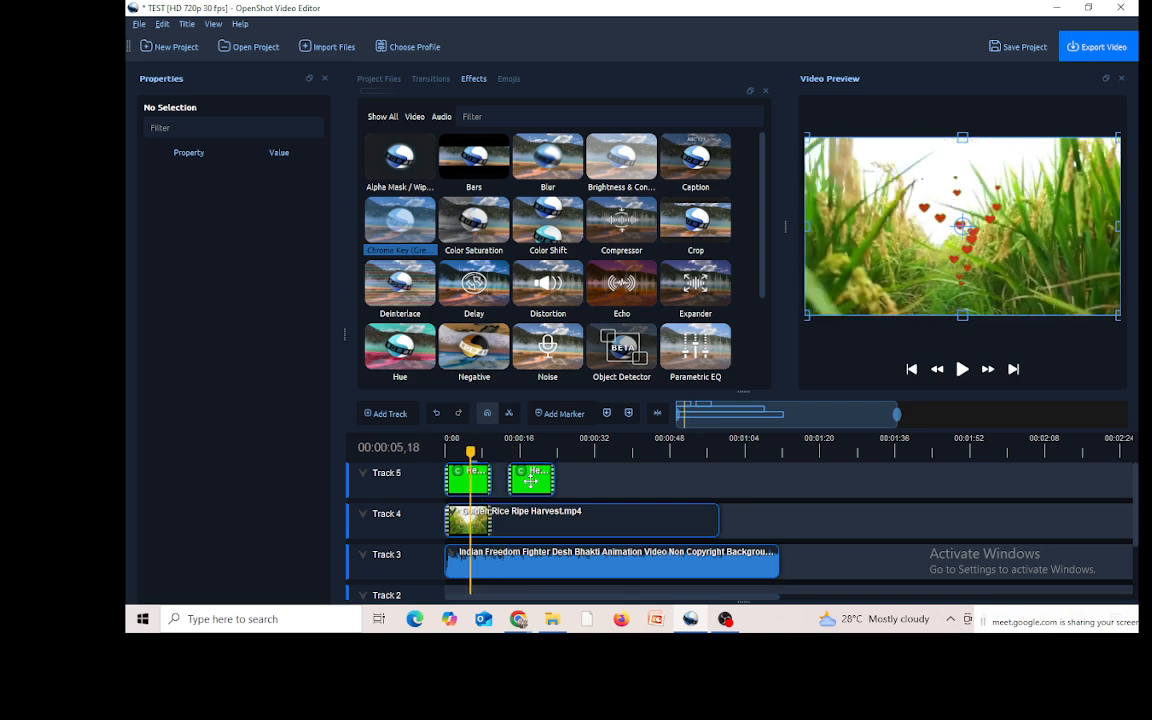
Step: Move the copied hearts clip on Track 5 to the 10.00-second position, directly after the first one, and preview the overlay
drag(532, 484, 514, 484)
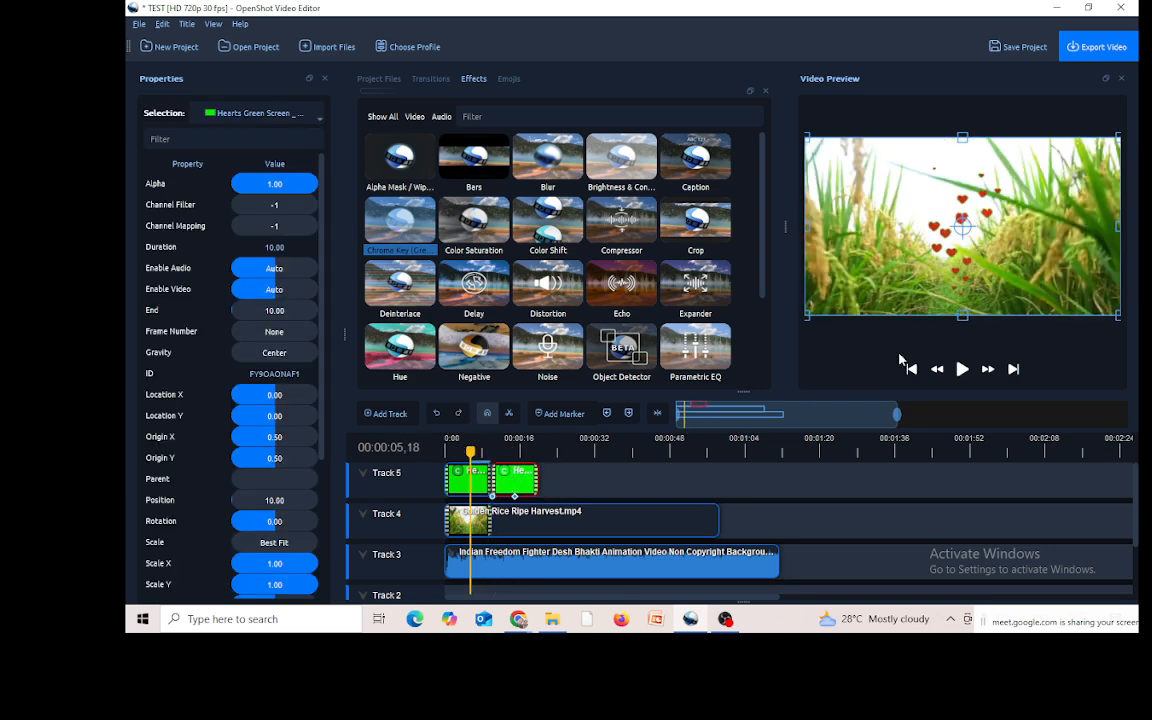
click(966, 371)
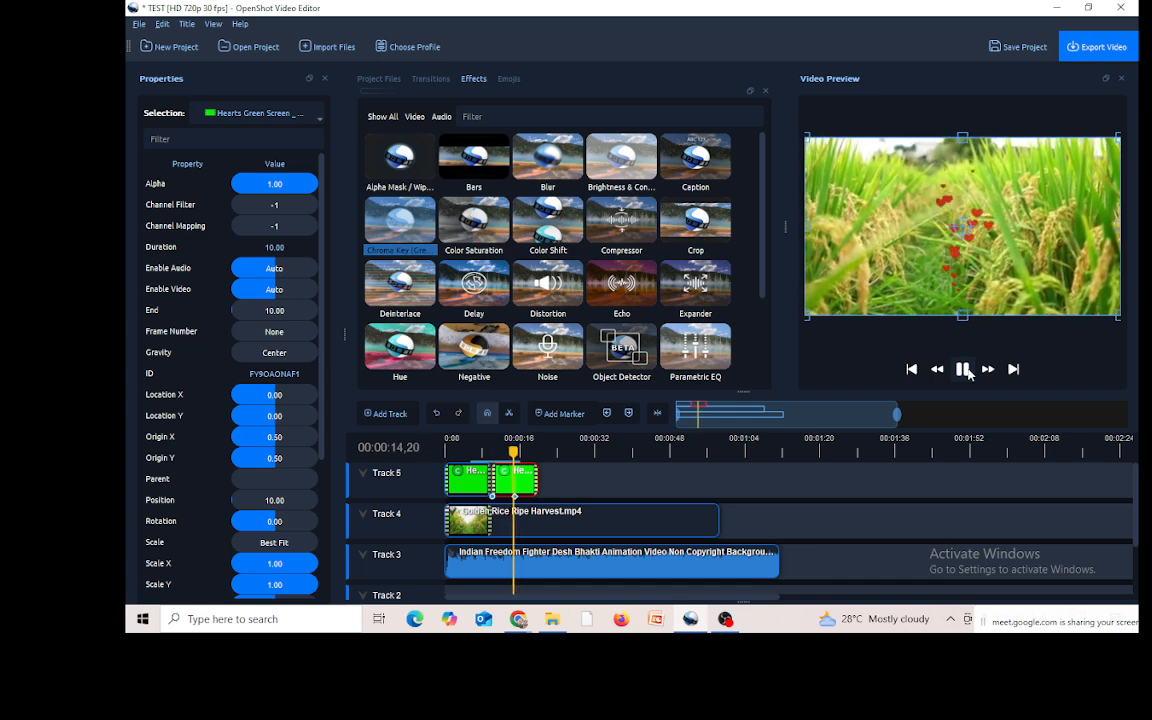
click(965, 370)
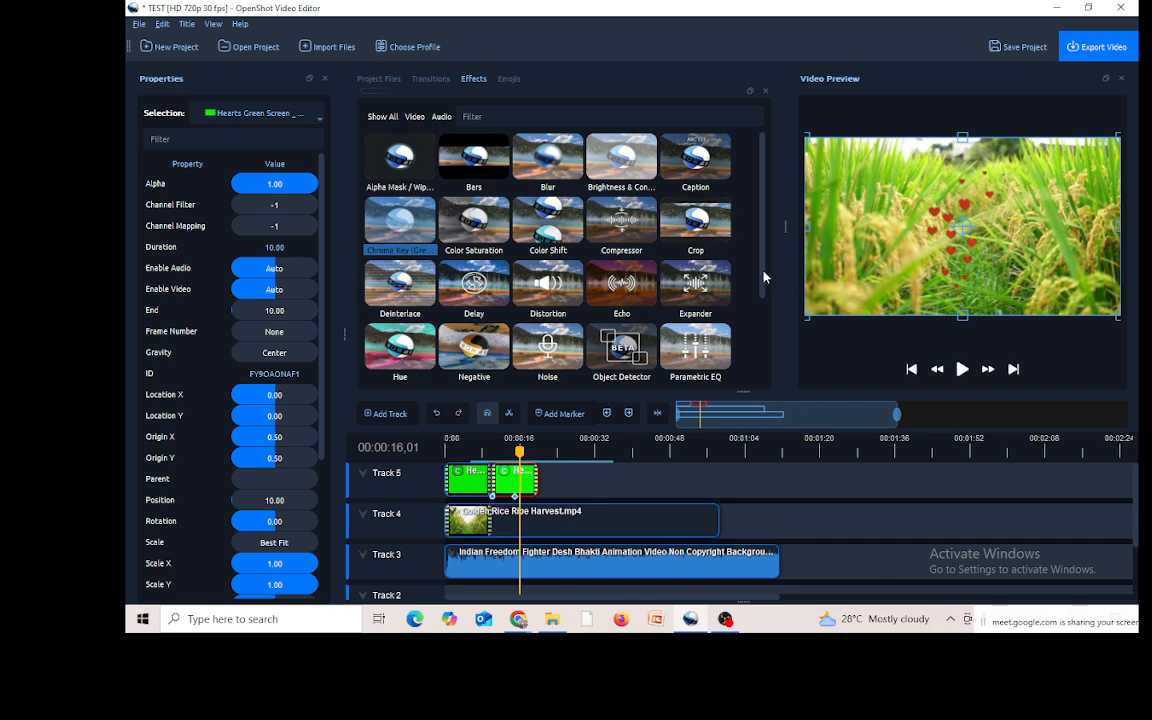
mouse_move(761, 273)
mouse_down()
mouse_move(758, 347)
mouse_move(761, 266)
mouse_up()
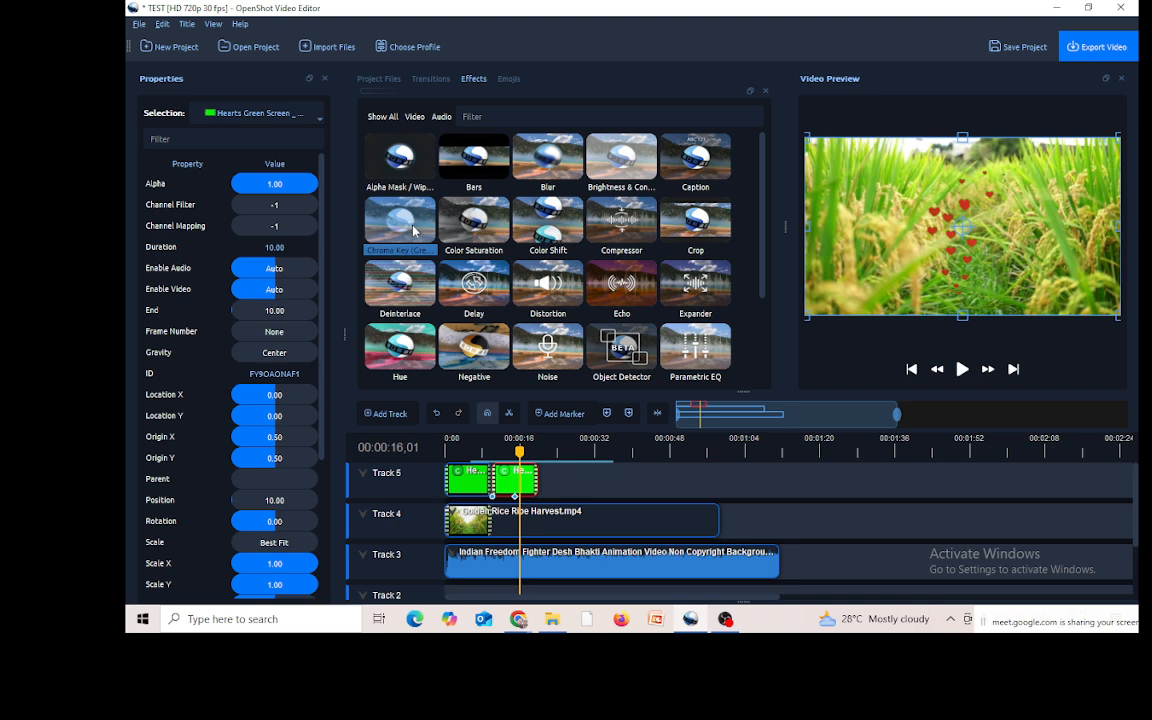
Step: Examine the Chroma Key (Greenscreen) effect properties of the first hearts clip
click(462, 479)
click(212, 104)
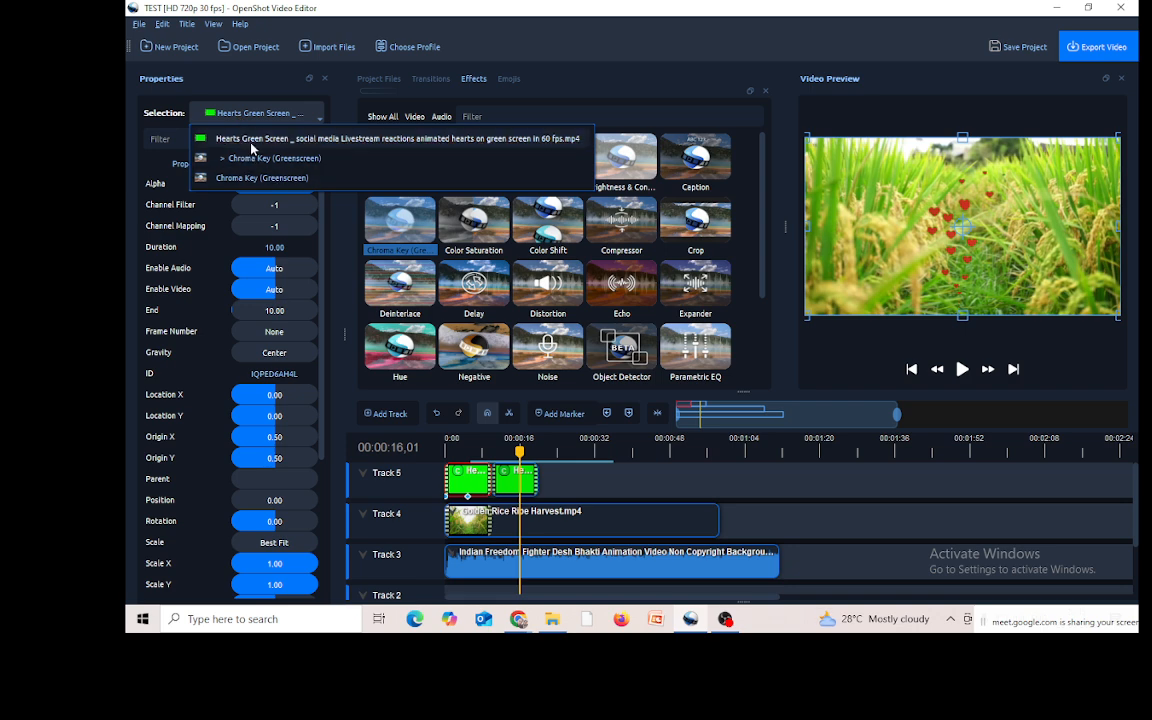
click(248, 158)
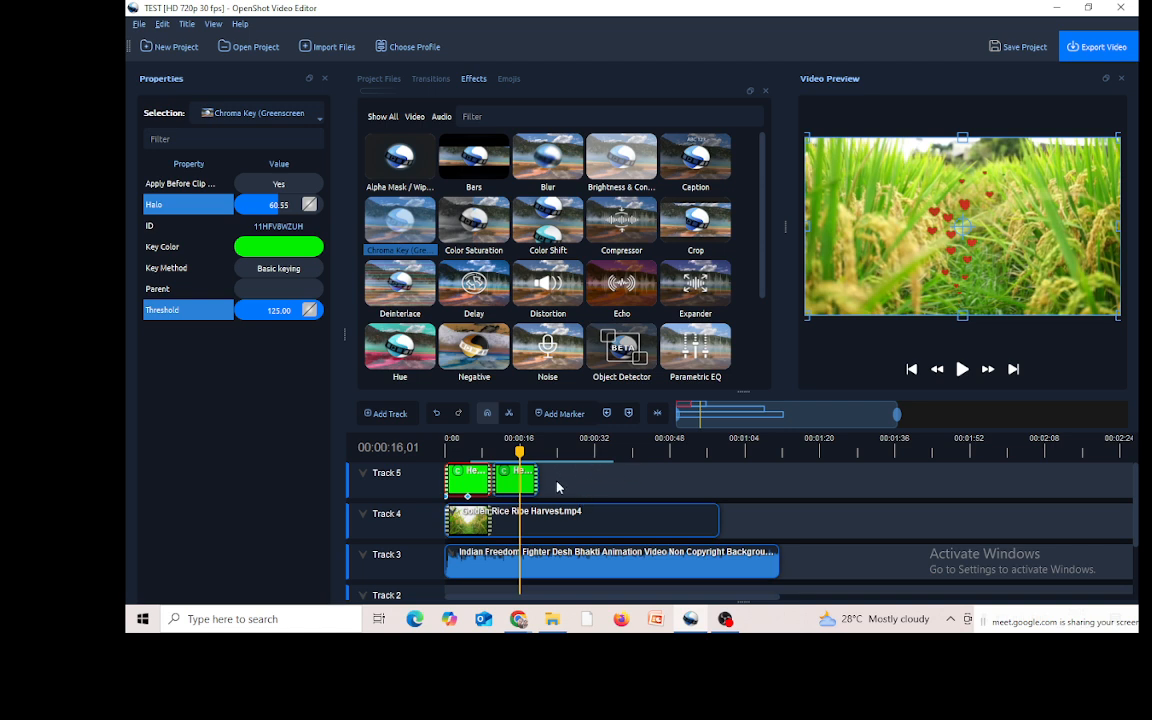
Step: Delete both hearts clips from Track 5 and the Indian Freedom Fighter audio clip from Track 3
drag(557, 487, 479, 471)
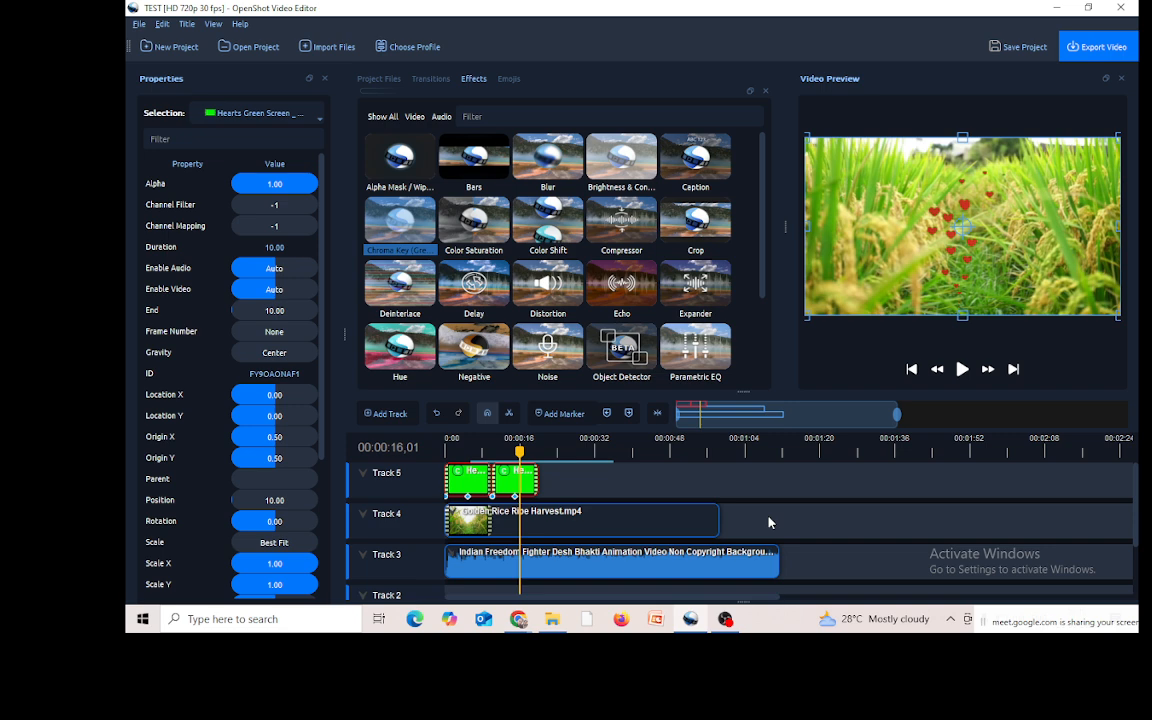
key(Delete)
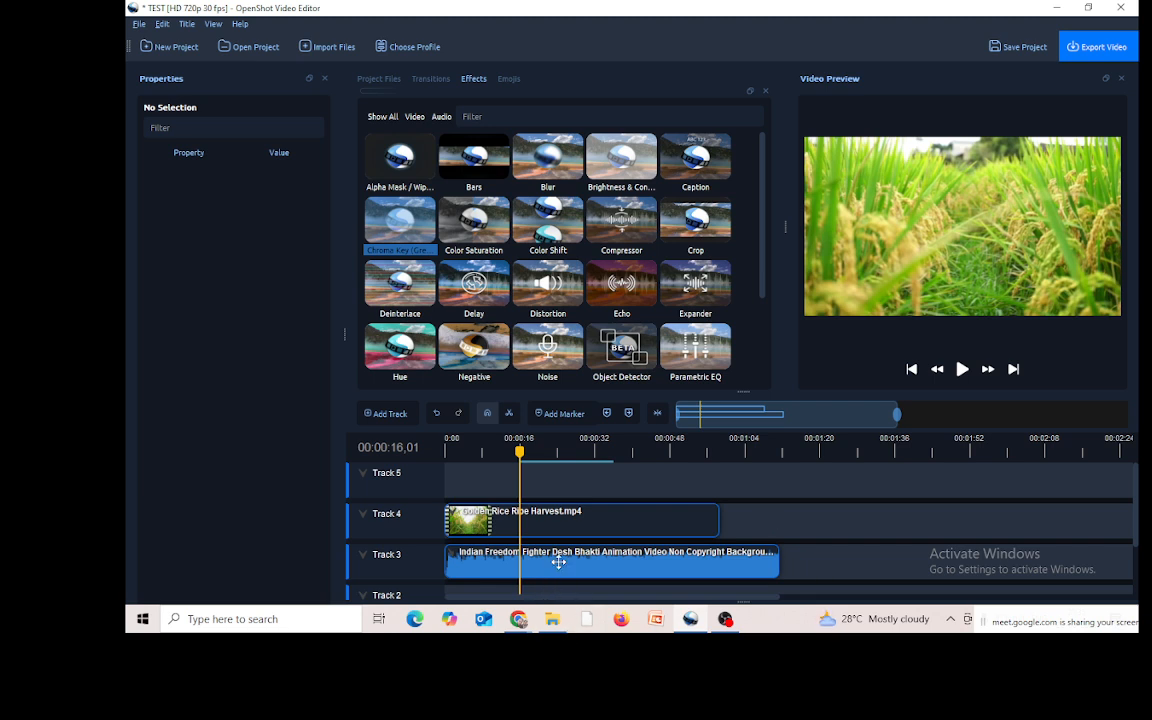
drag(571, 561, 888, 561)
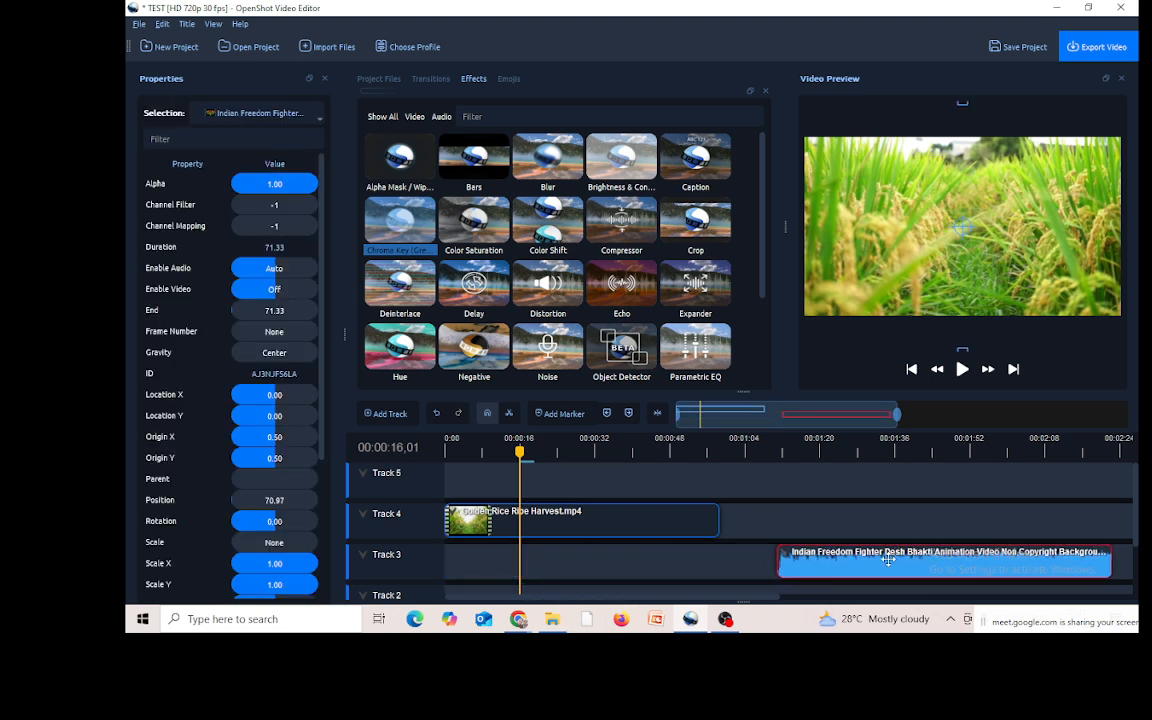
key(Delete)
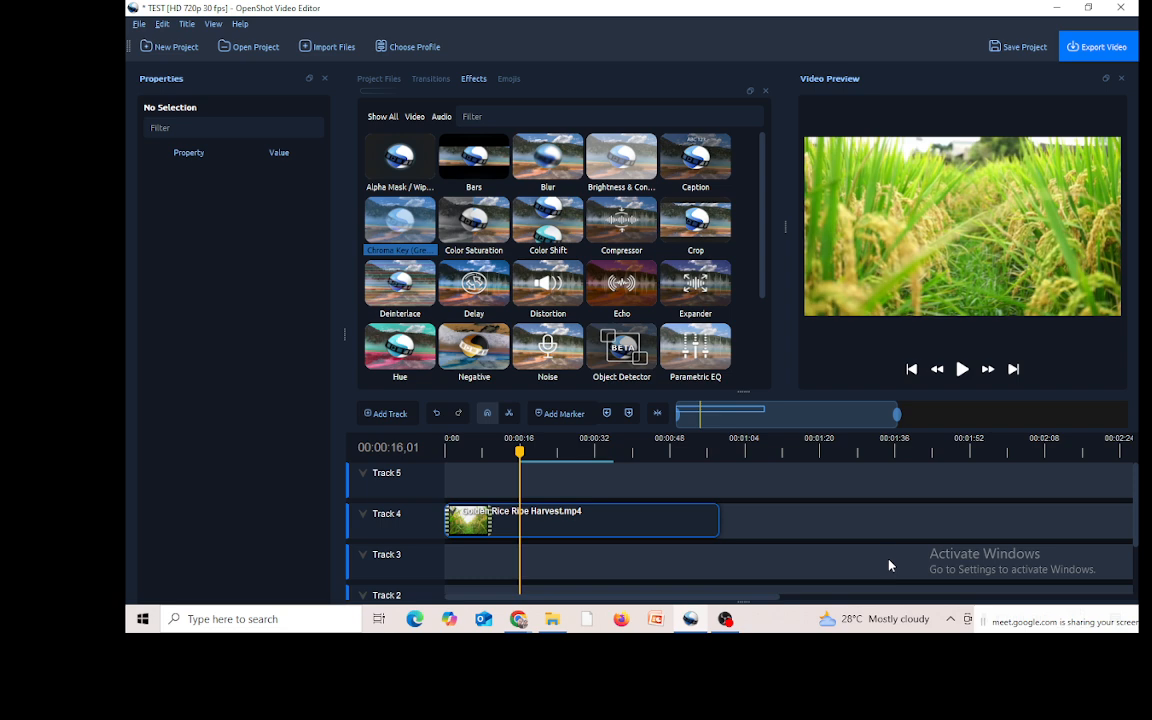
mouse_move(500, 447)
mouse_down()
mouse_move(484, 458)
mouse_move(501, 452)
mouse_up()
click(525, 525)
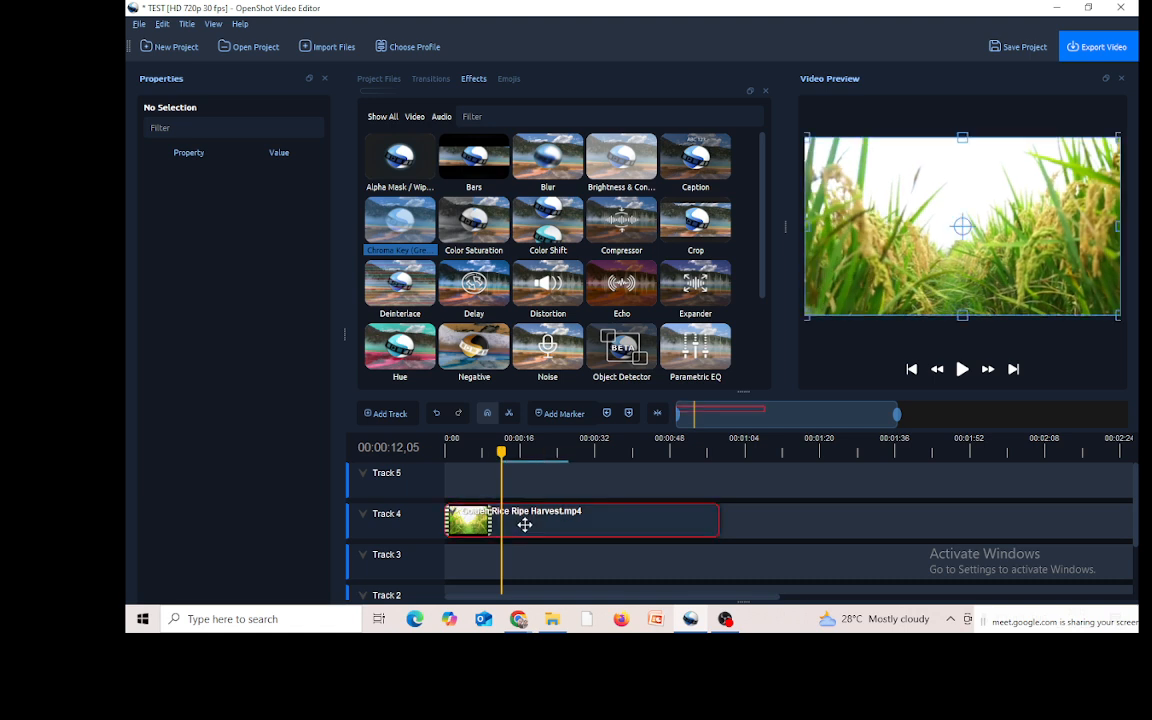
right_click(525, 525)
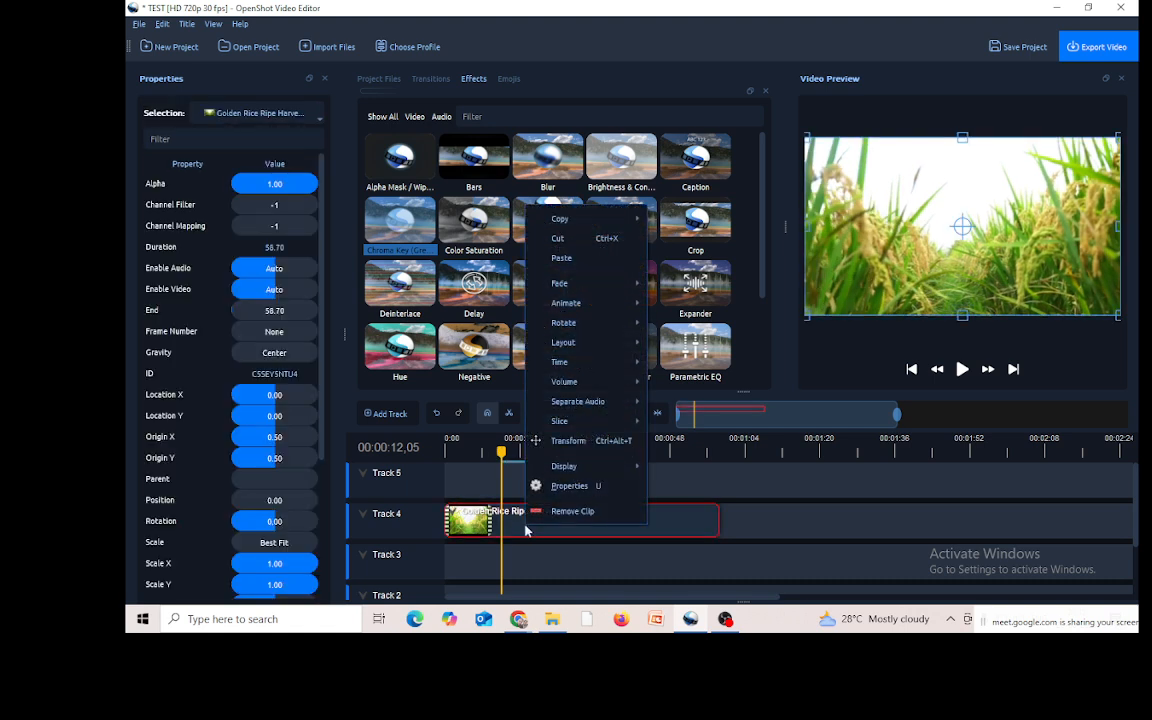
mouse_move(603, 287)
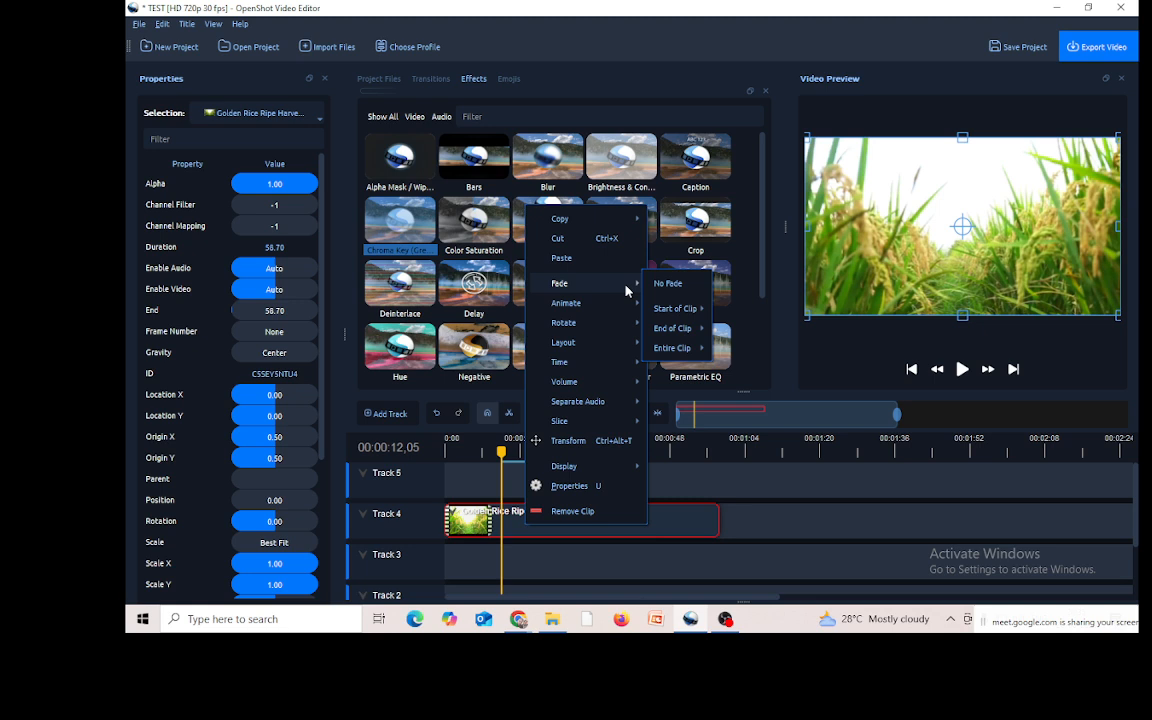
click(774, 483)
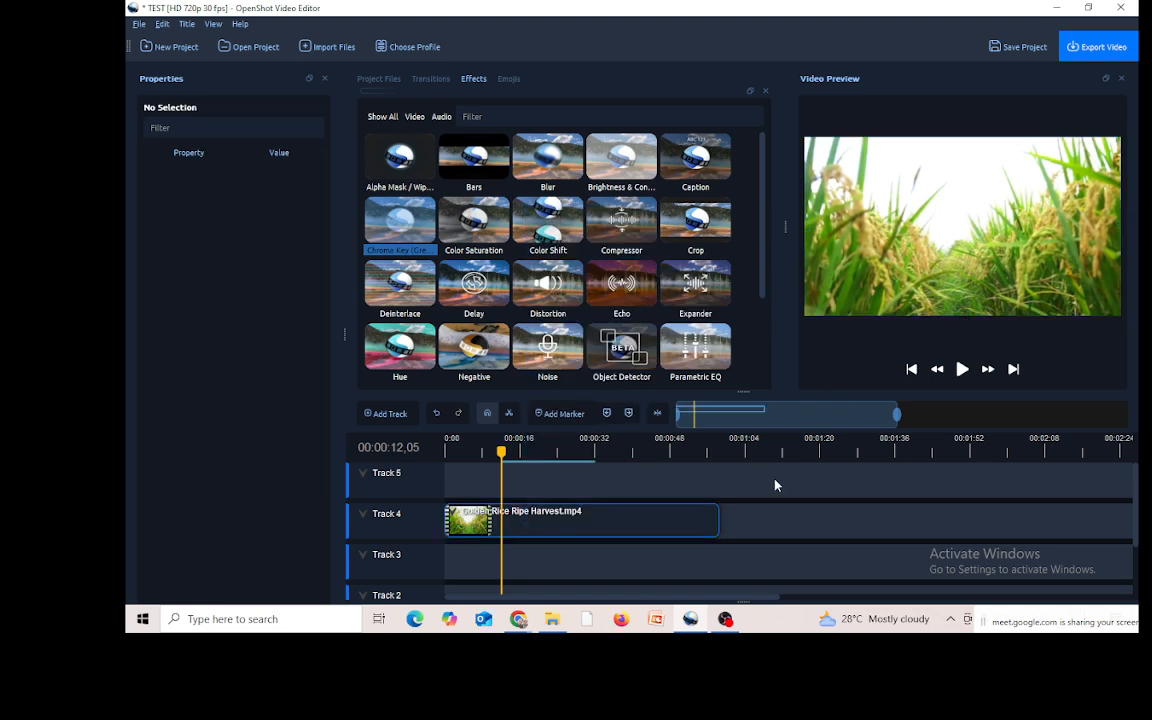
Step: Apply Fade In (Fast) to the start of the Golden Rice Ripe Harvest clip, and preview it from the beginning
click(493, 452)
drag(493, 452, 432, 457)
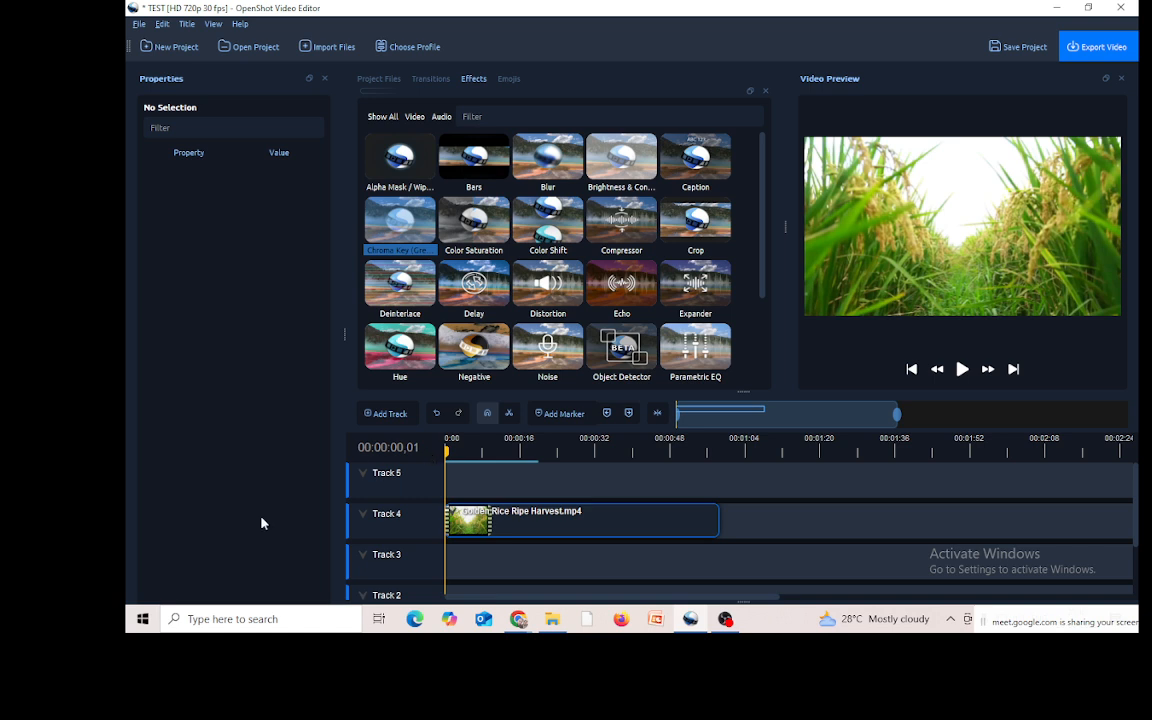
right_click(488, 530)
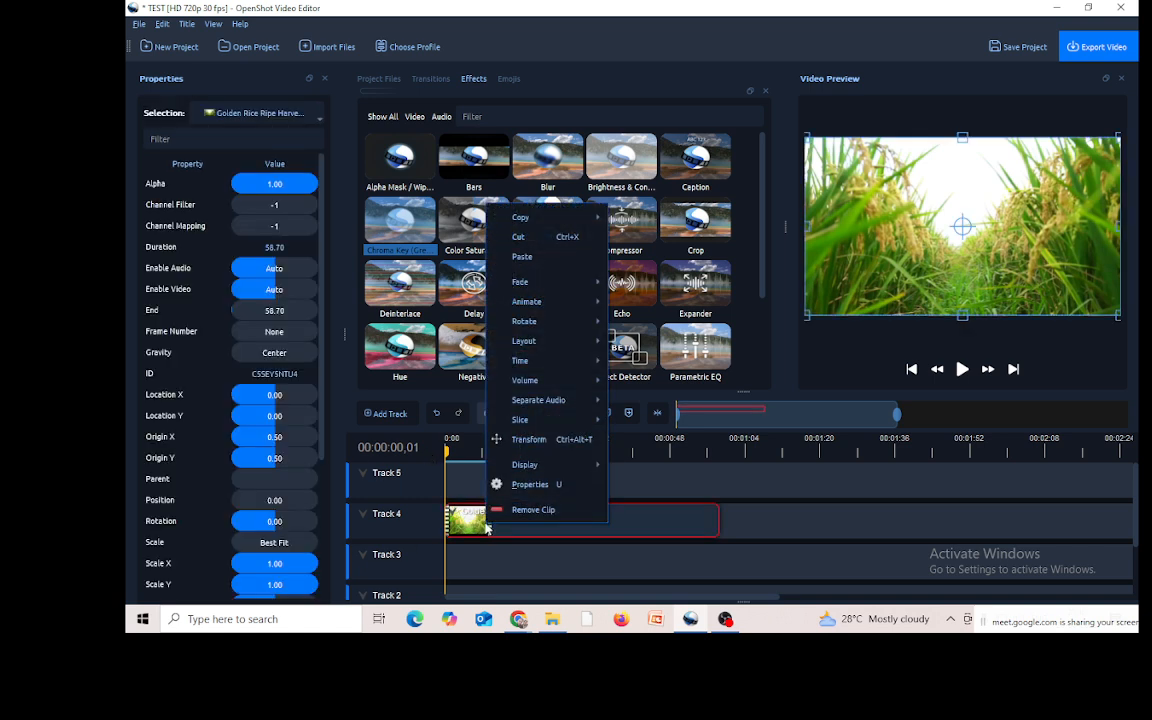
mouse_move(540, 288)
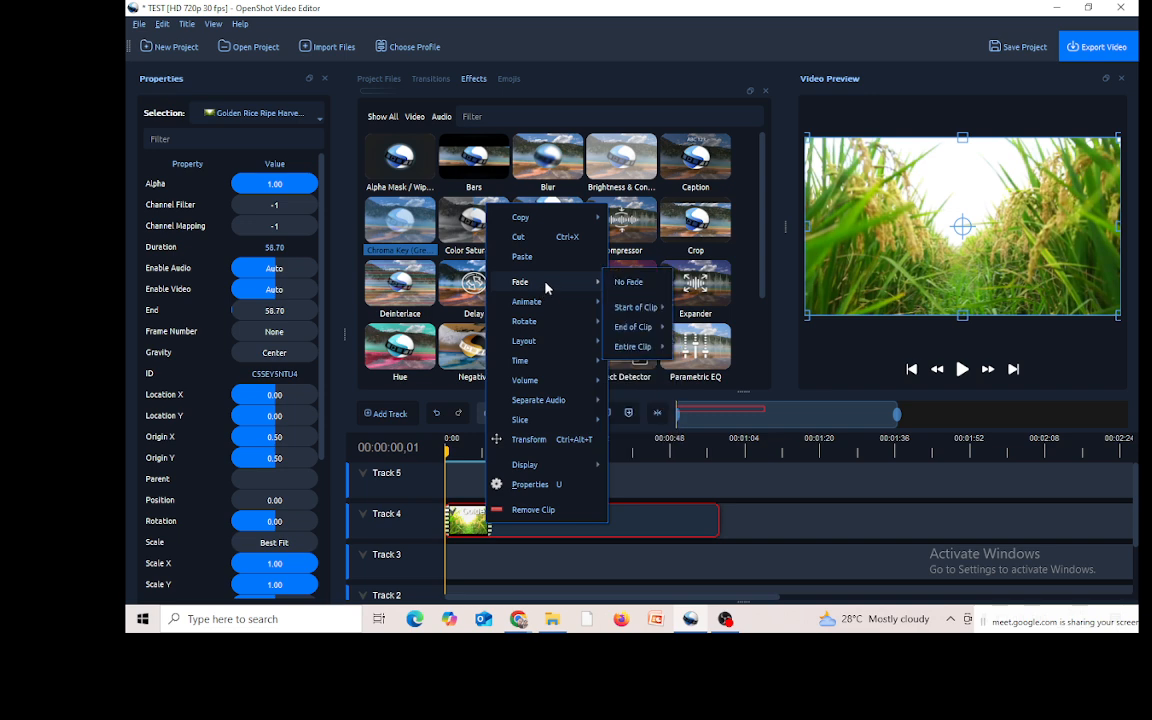
mouse_move(638, 311)
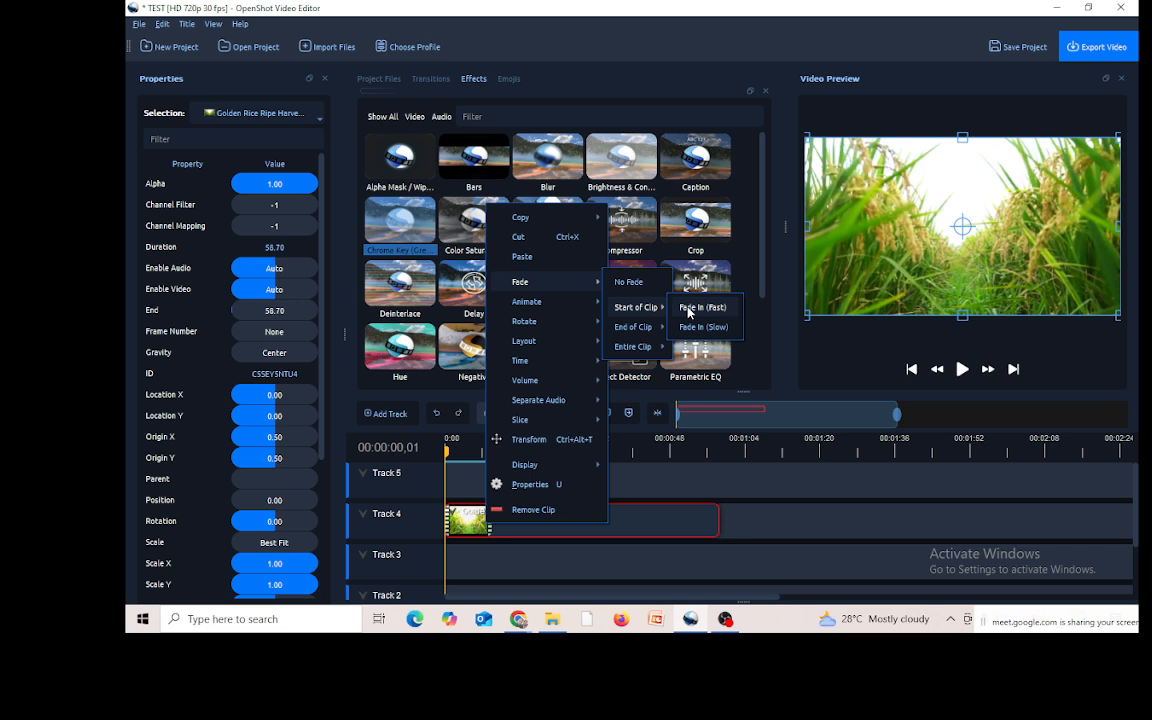
click(688, 308)
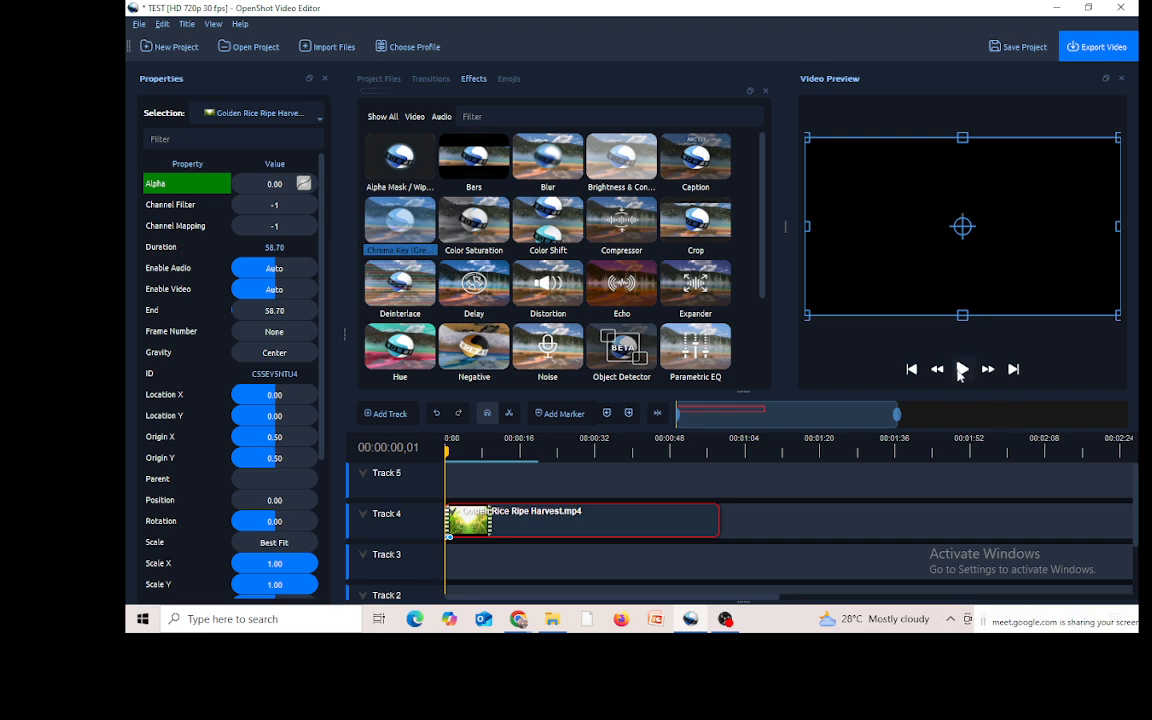
click(962, 370)
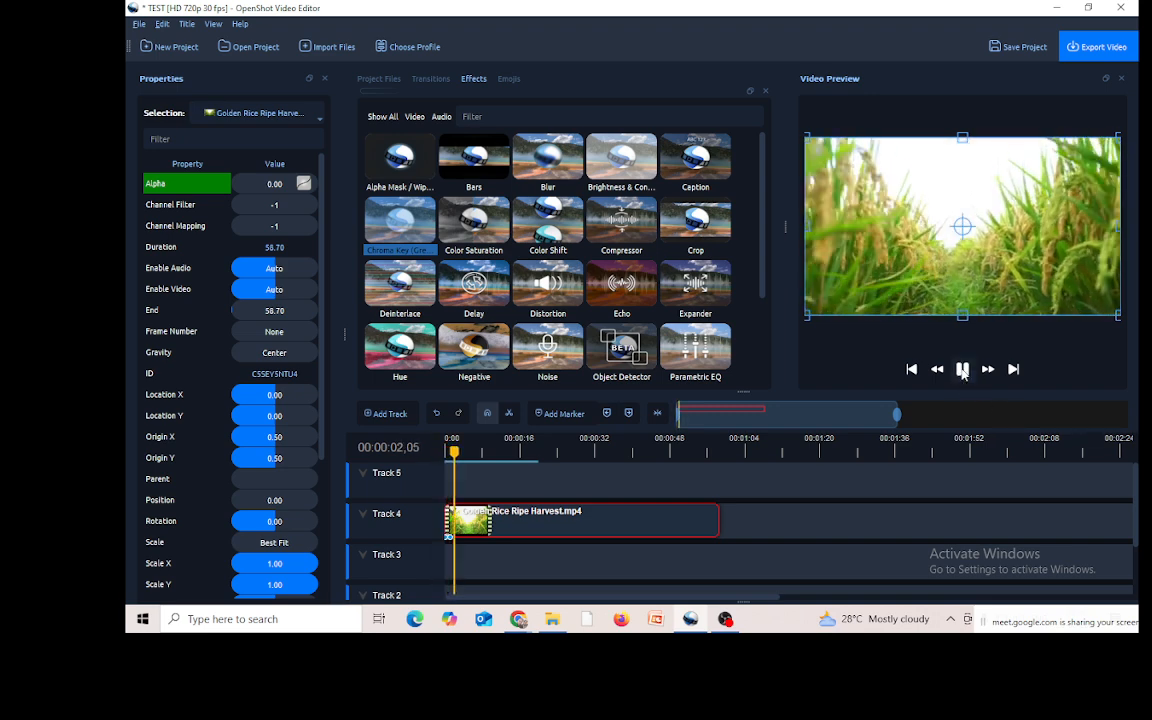
click(962, 370)
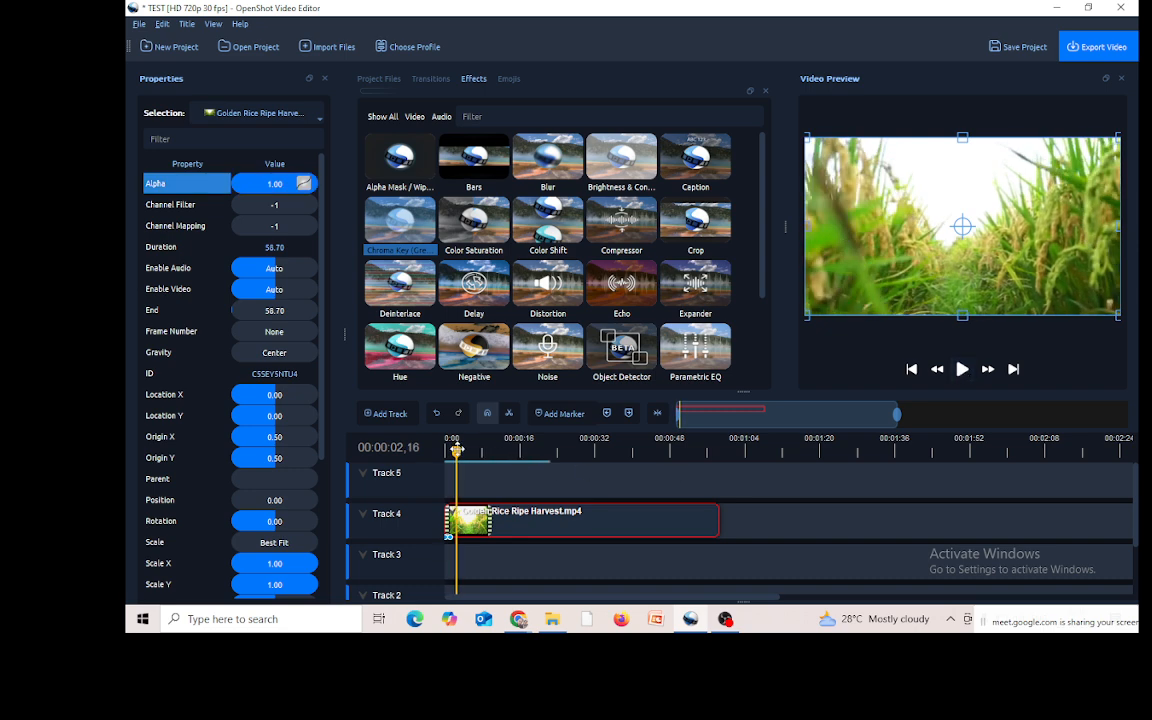
Step: Apply Fade In (Slow) to the start of the rice clip, and preview it from the beginning
drag(457, 451, 426, 455)
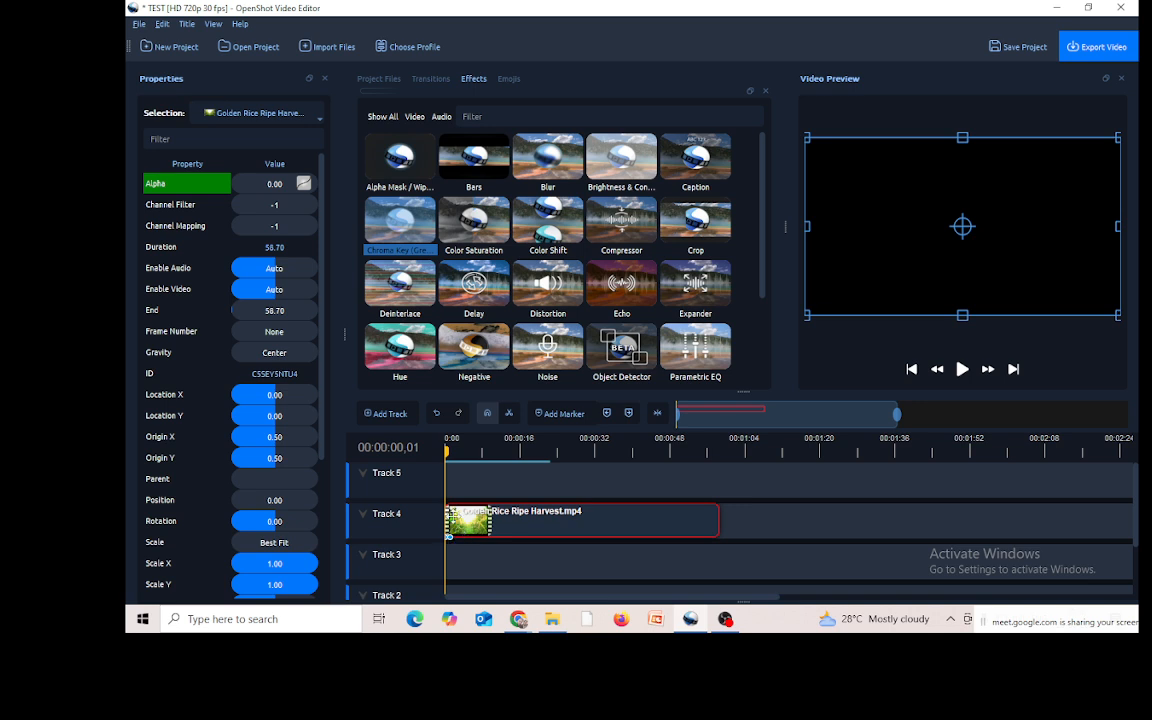
right_click(454, 521)
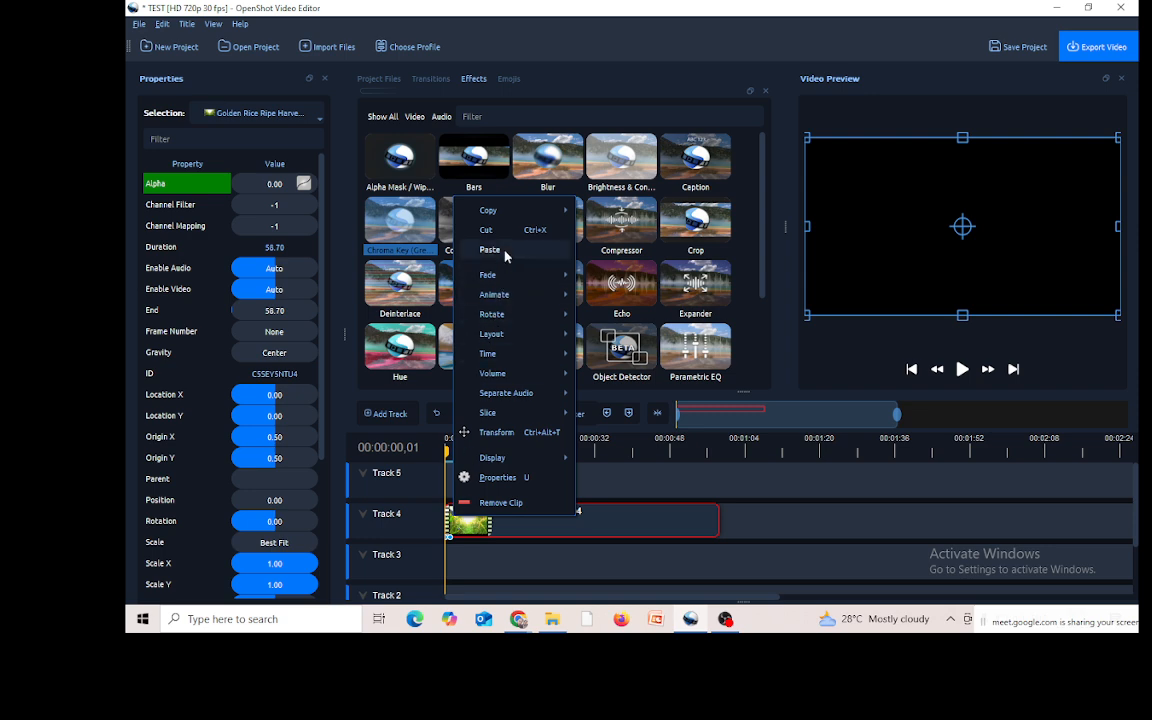
mouse_move(505, 280)
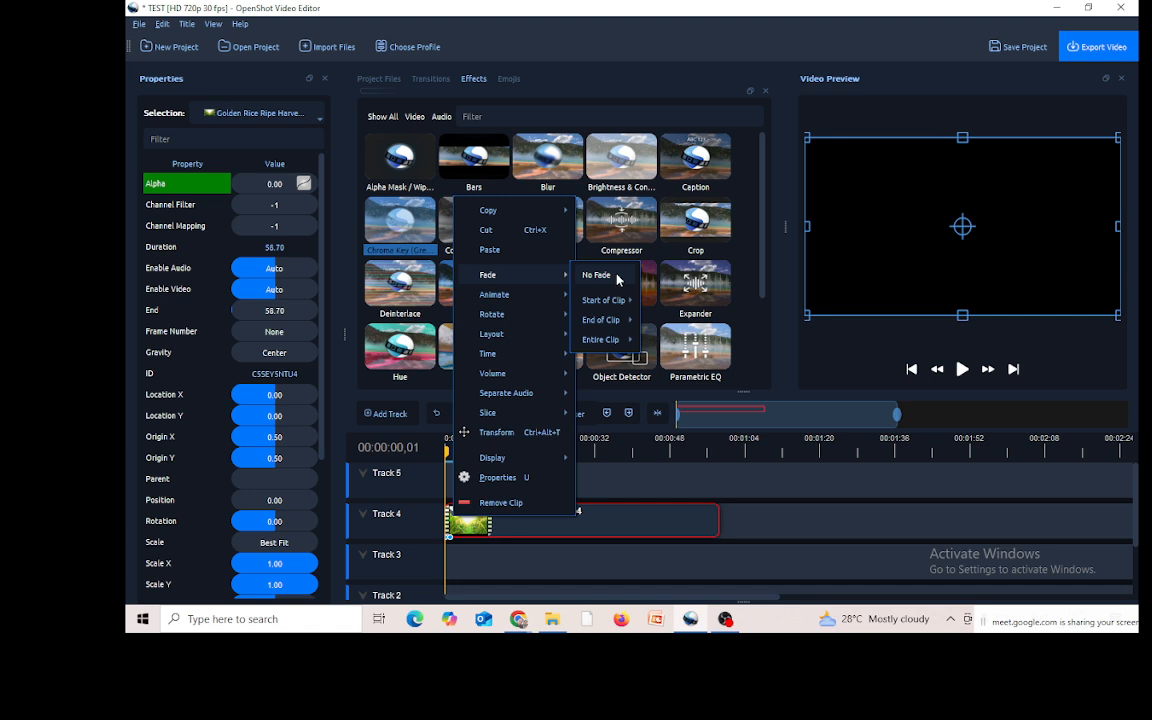
mouse_move(605, 300)
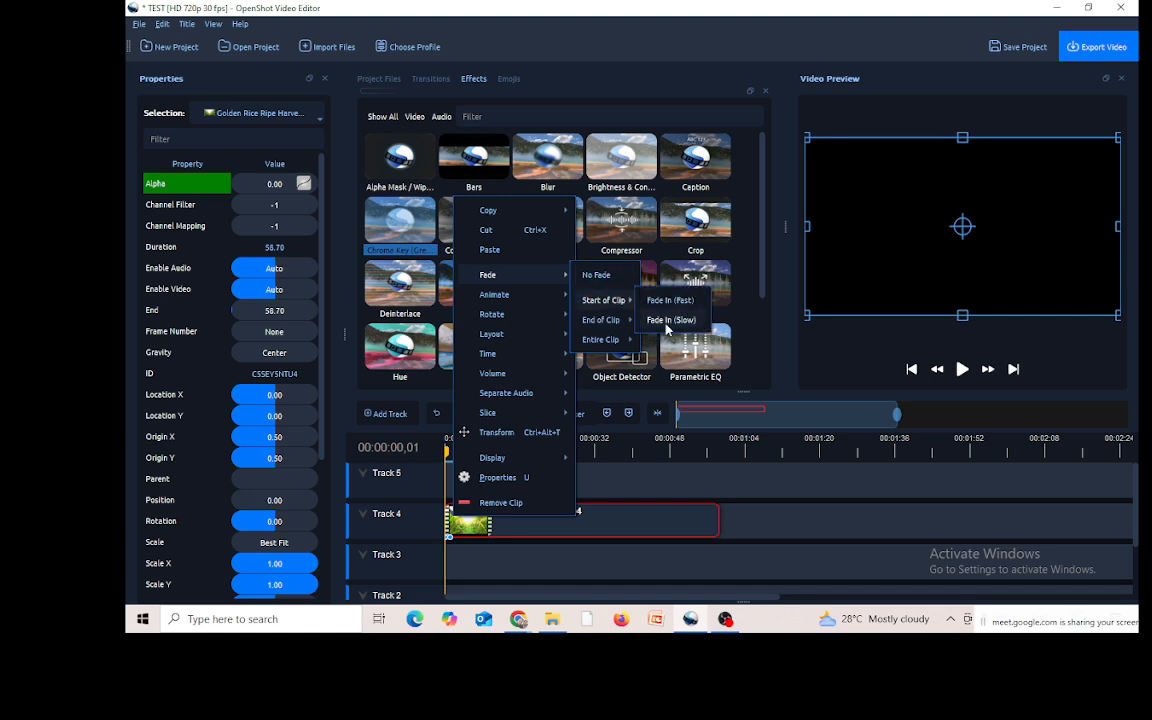
click(667, 323)
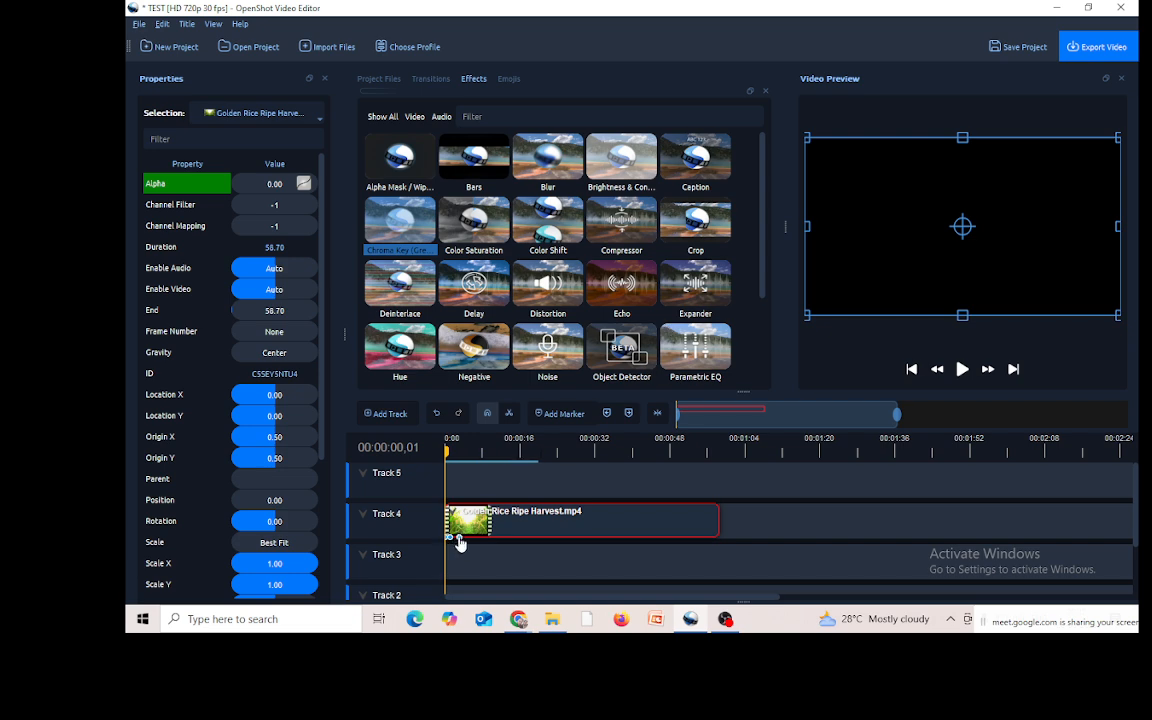
click(962, 369)
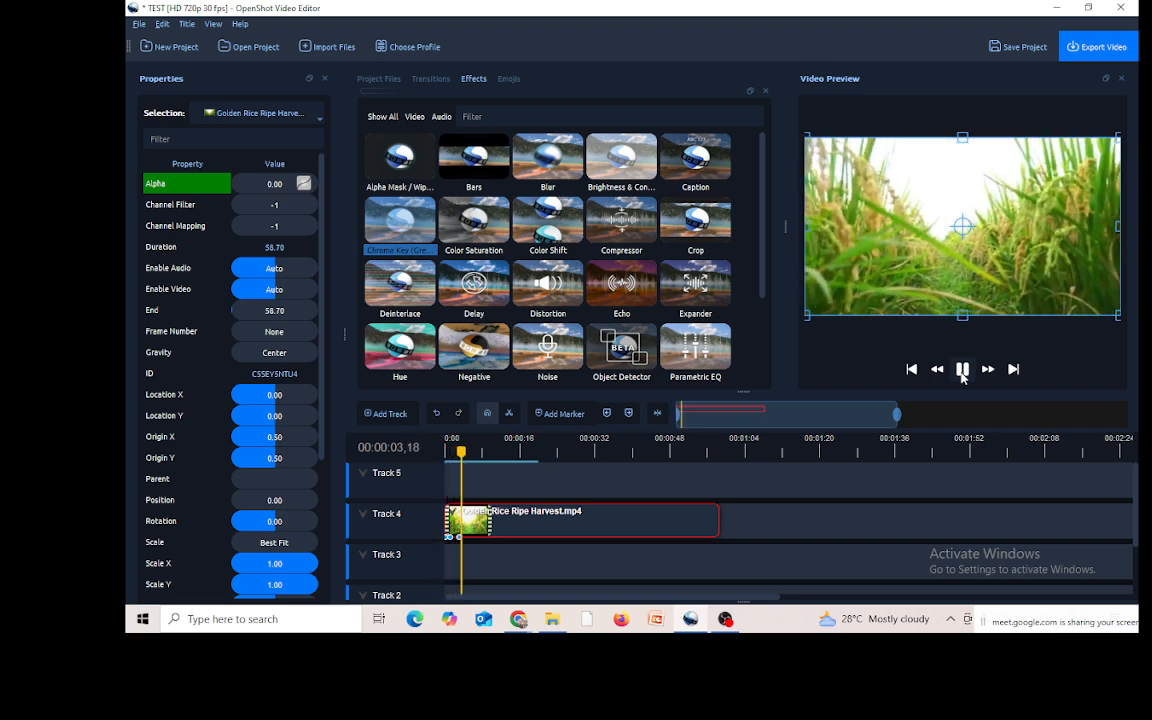
click(962, 371)
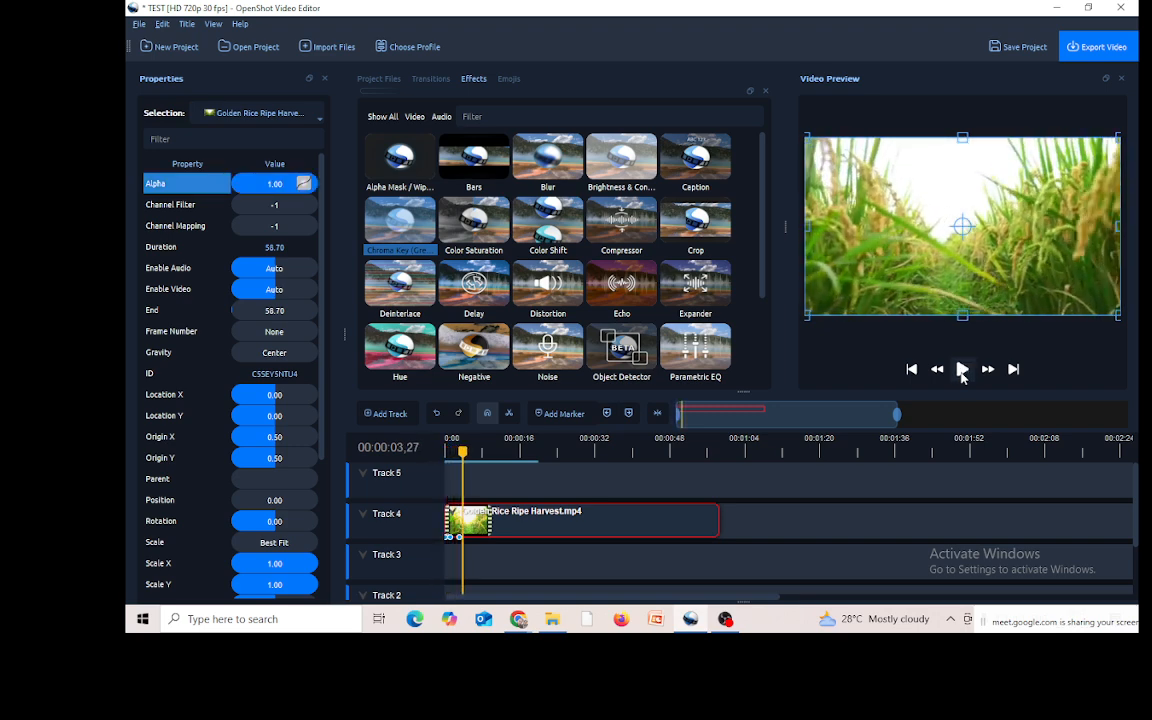
Step: Apply Fade Out (Slow) to the end of the rice clip, preview it from 00:00:52,11, and return the playhead to the start
right_click(501, 522)
mouse_move(545, 349)
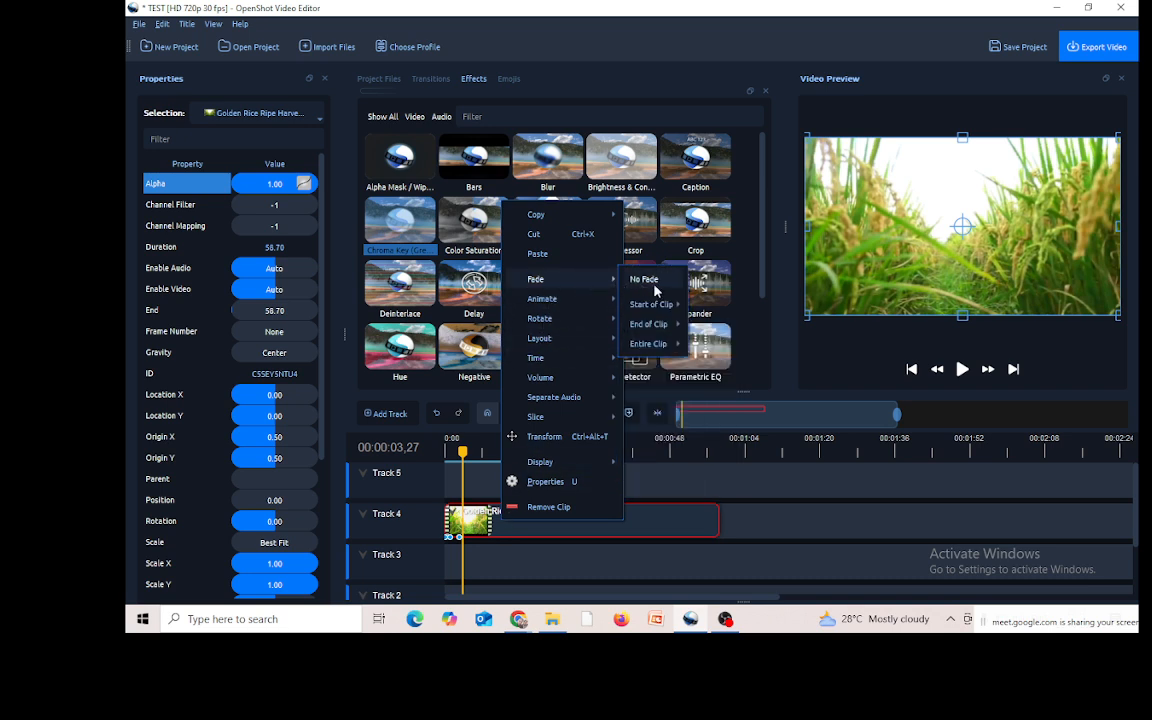
mouse_move(656, 326)
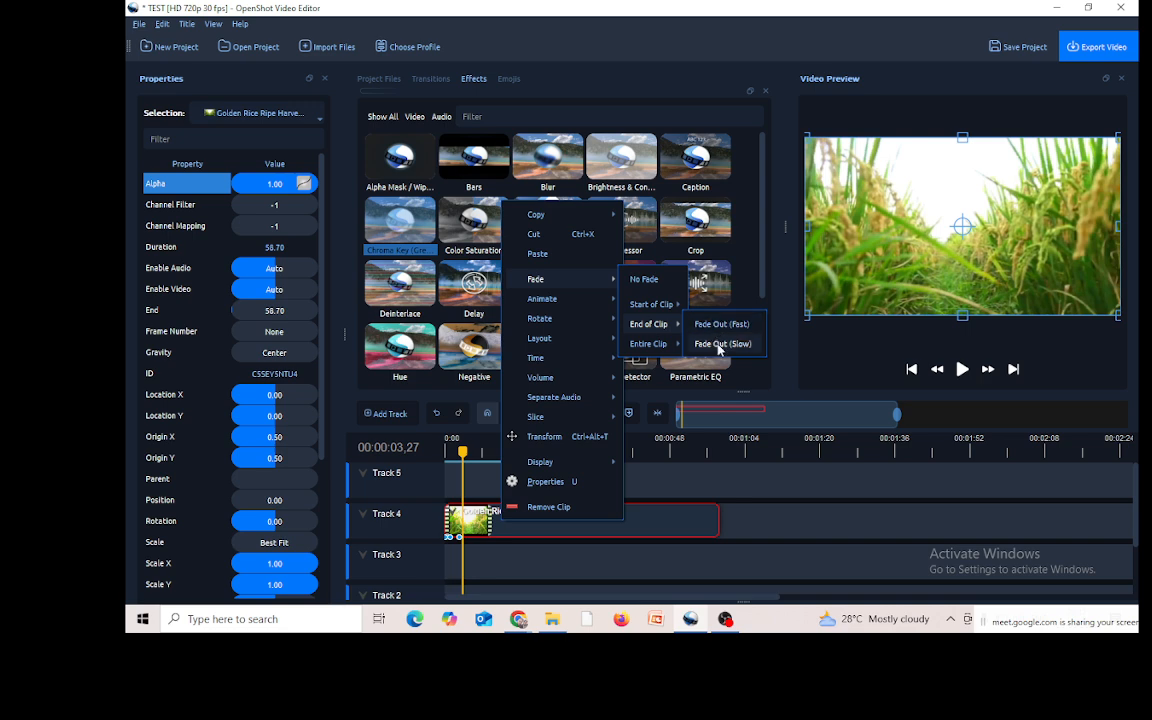
click(719, 345)
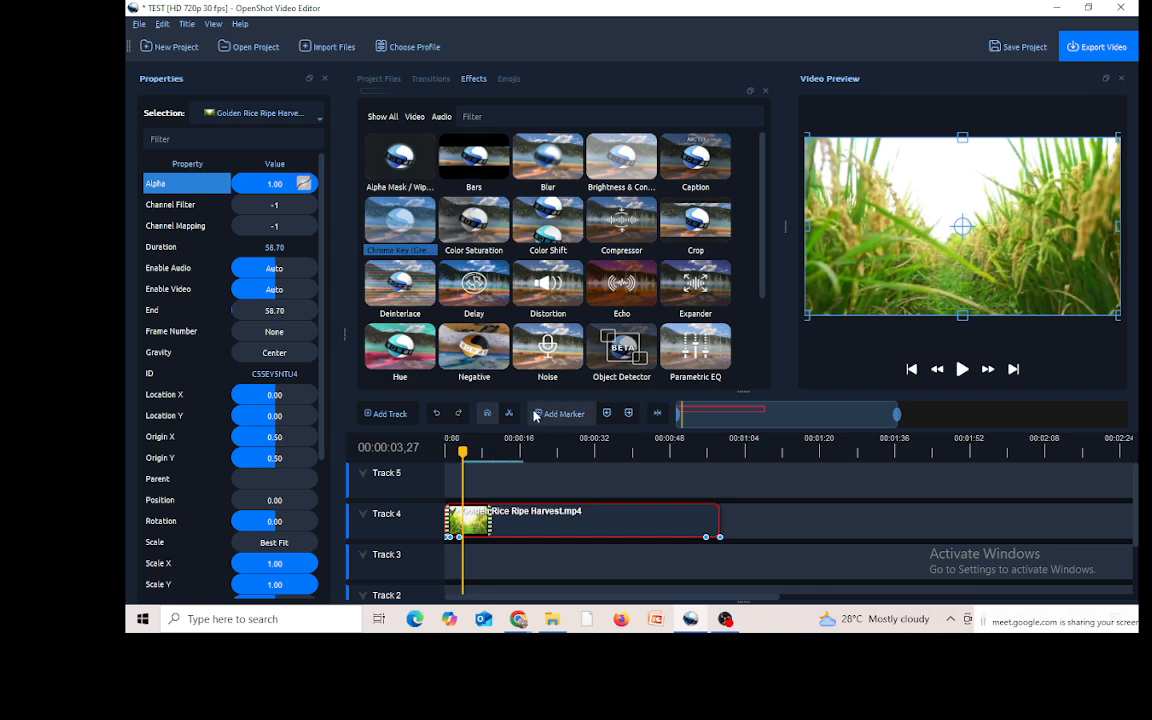
drag(458, 466, 690, 462)
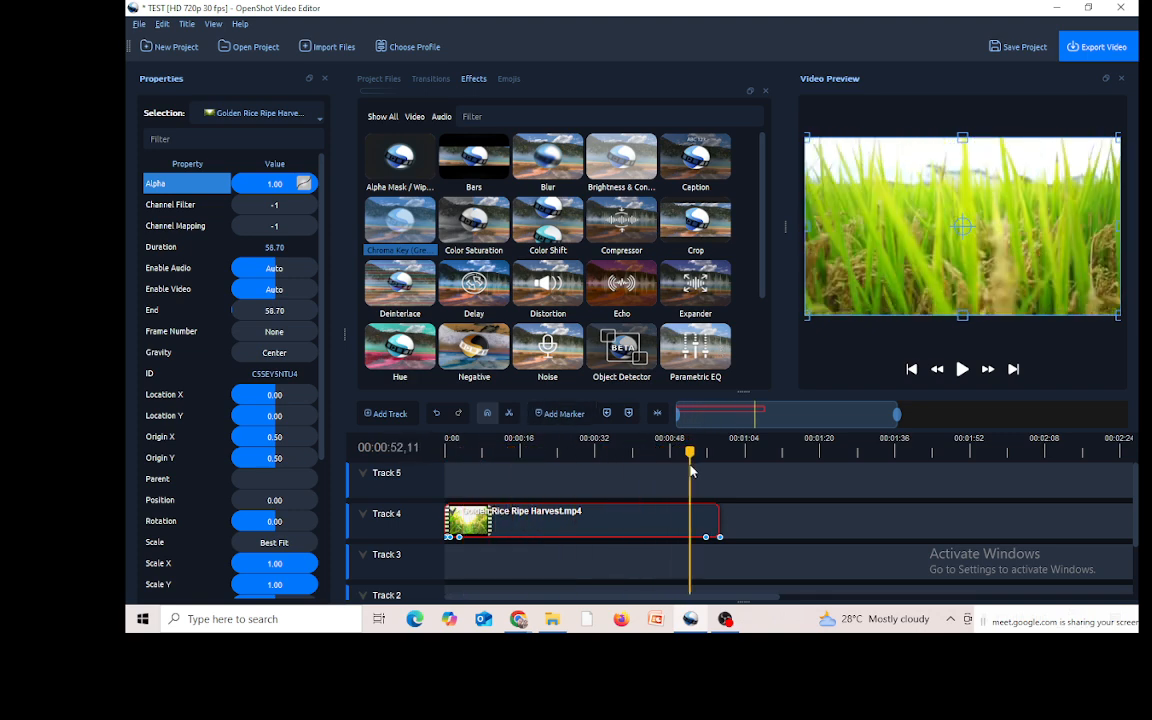
click(962, 369)
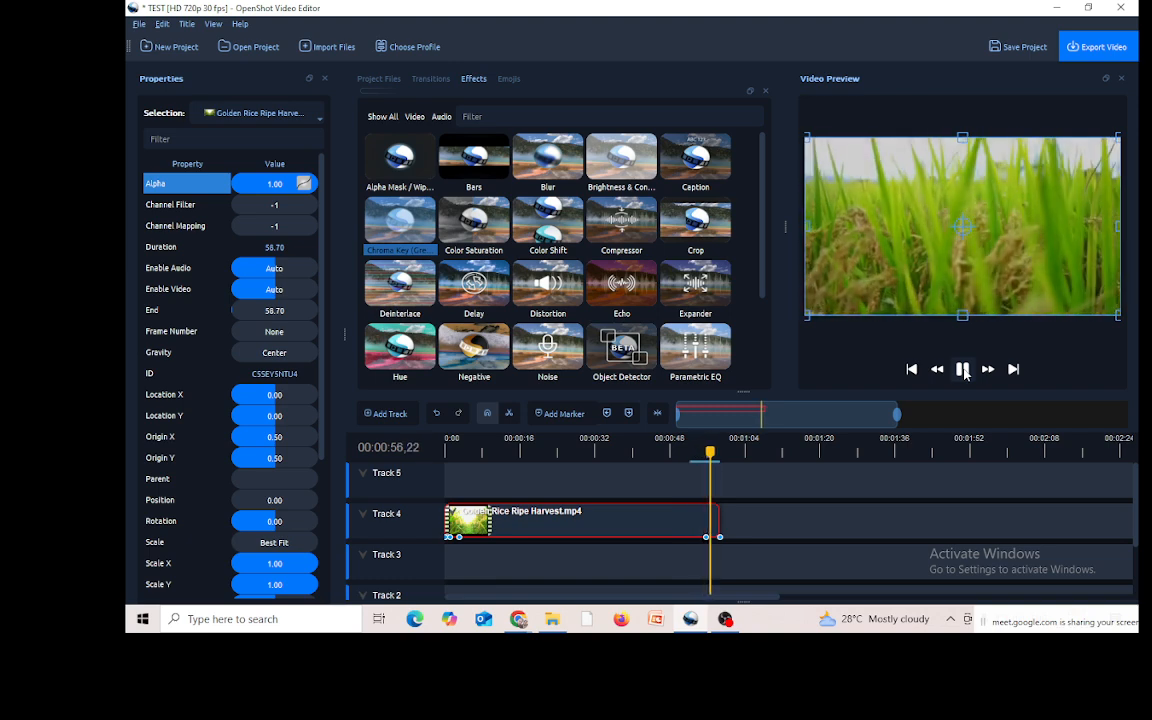
click(963, 370)
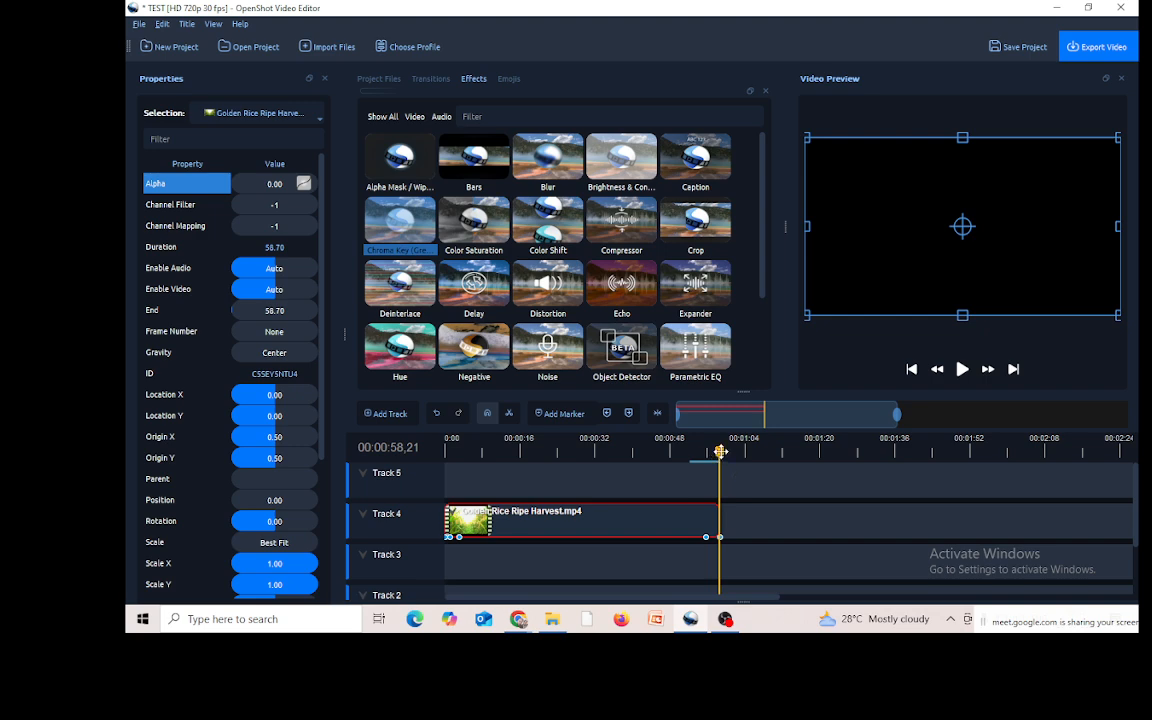
drag(720, 452, 357, 480)
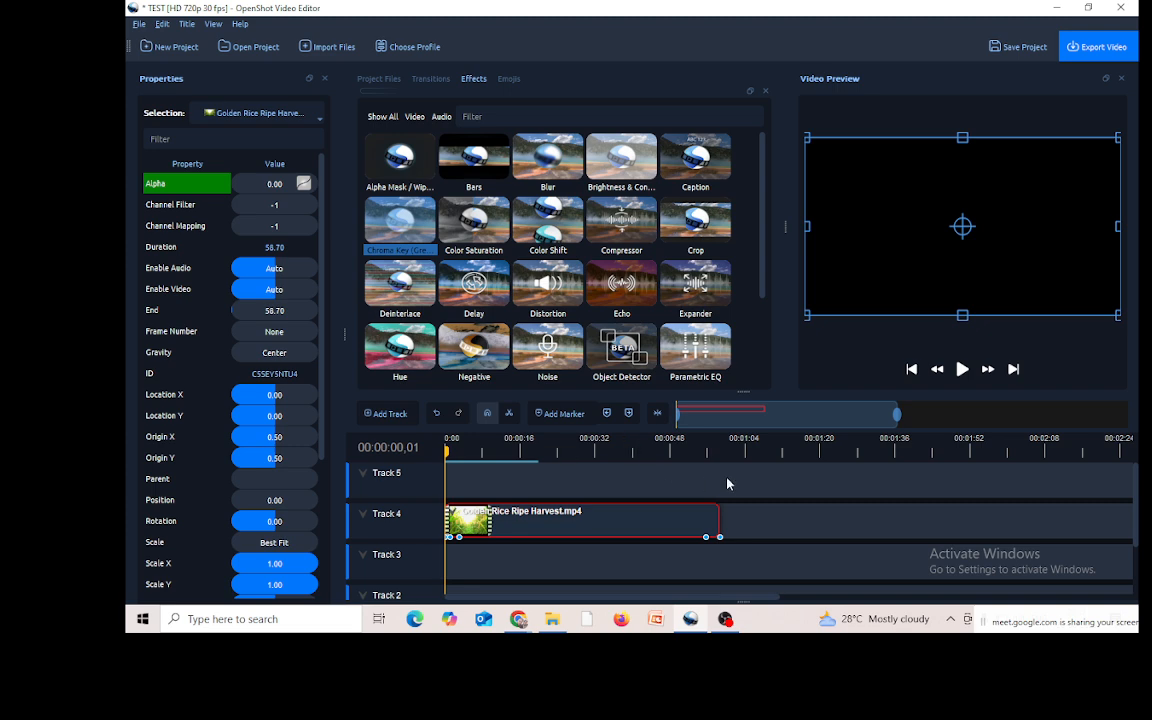
Step: Preview the fades on the rice clip from the start, ending with the playhead at 00:01:00,10
click(967, 371)
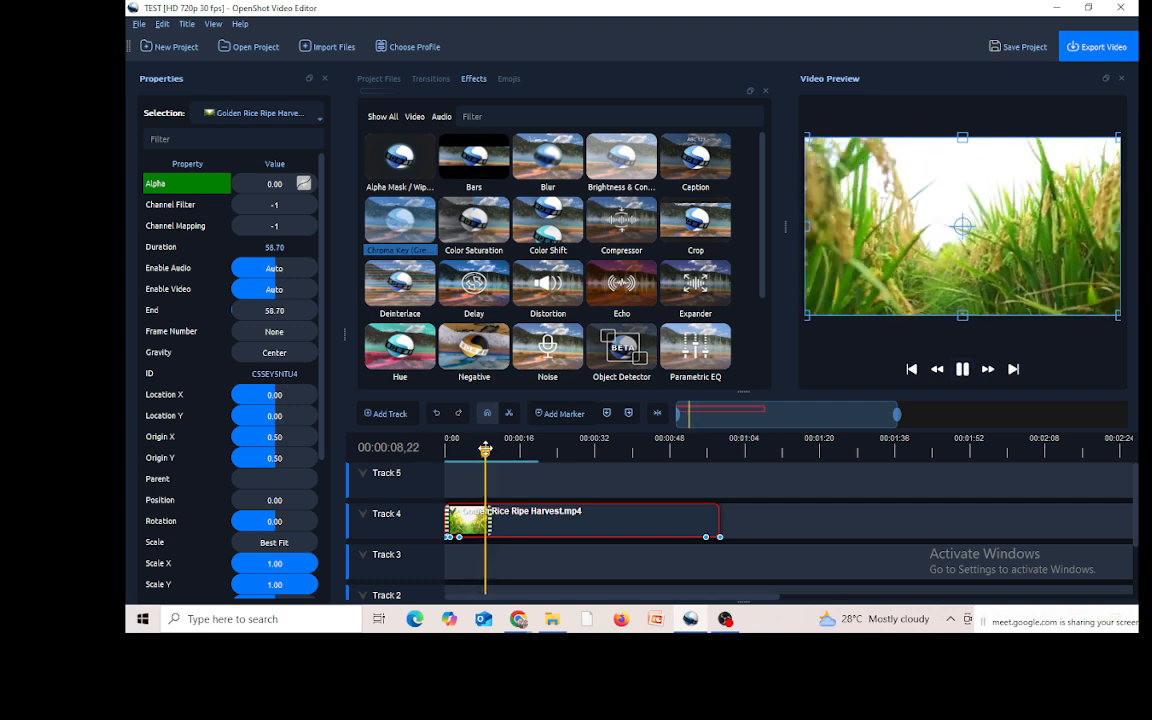
click(590, 452)
drag(630, 463, 728, 470)
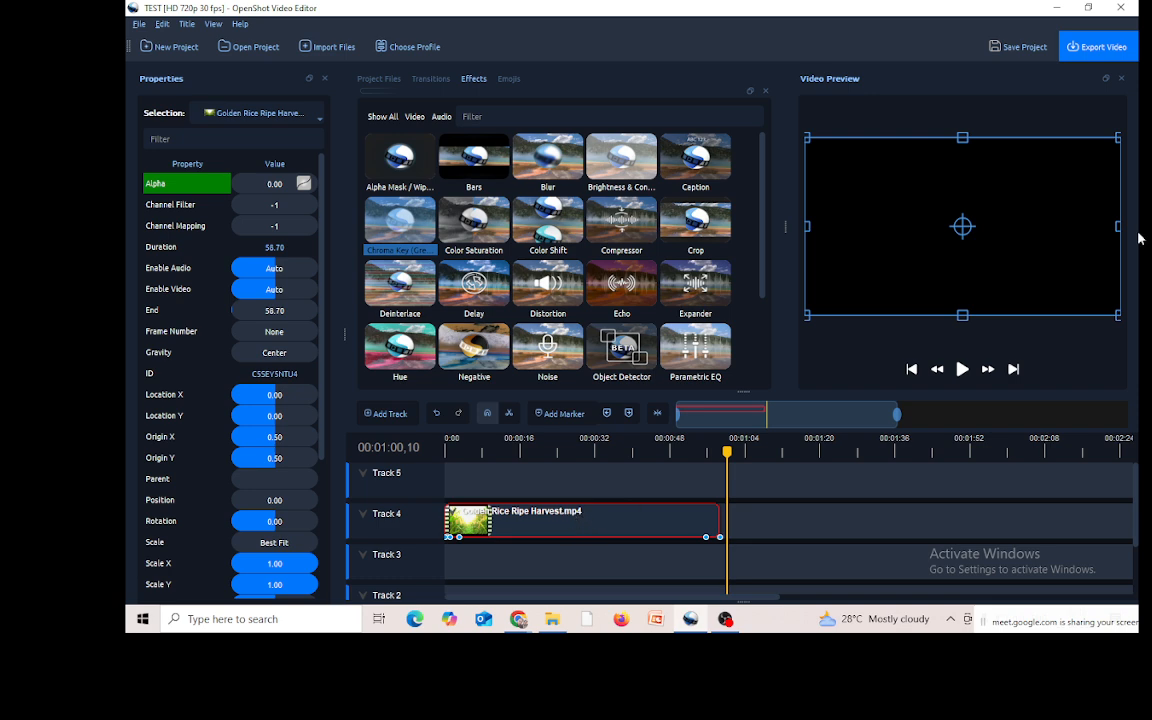
Step: Import the Himalayas In 4K video from the download folder into the project files
click(1053, 7)
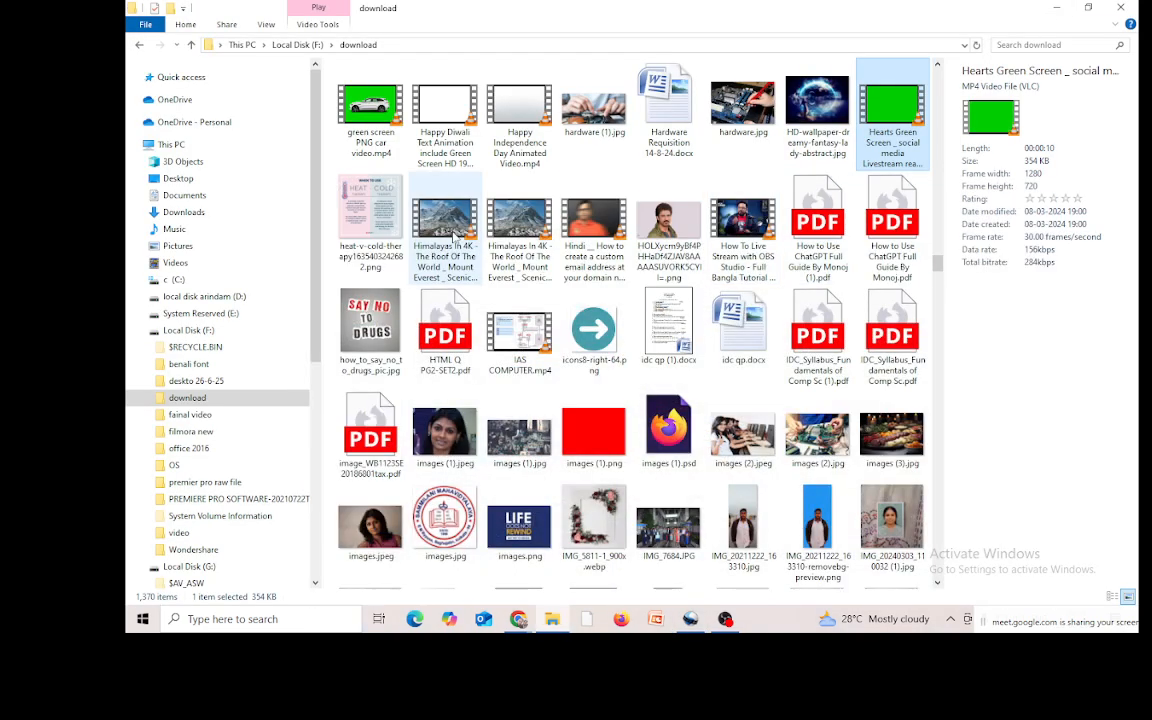
drag(447, 222, 232, 60)
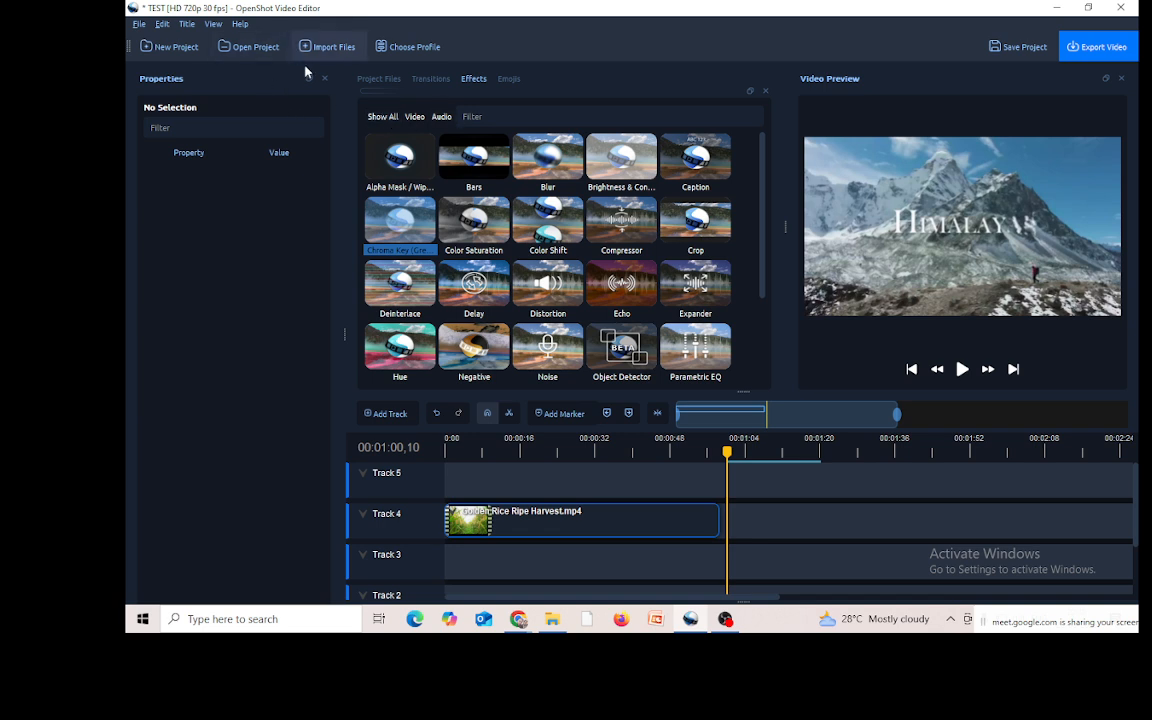
click(379, 80)
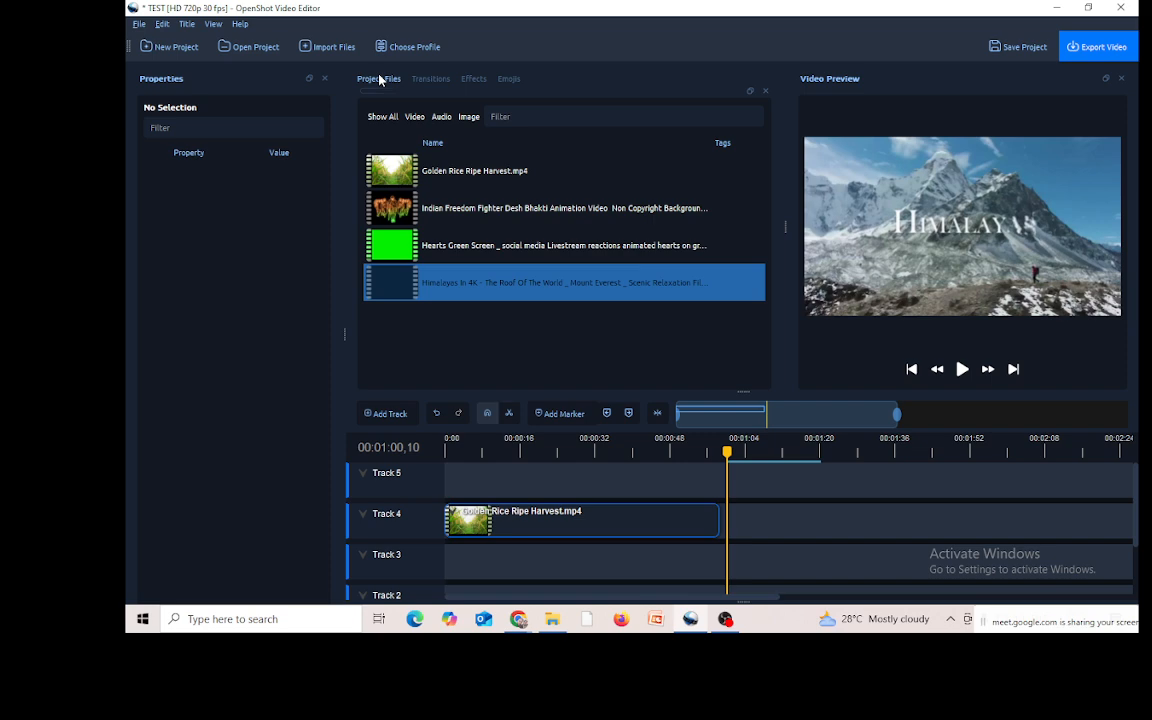
click(1056, 7)
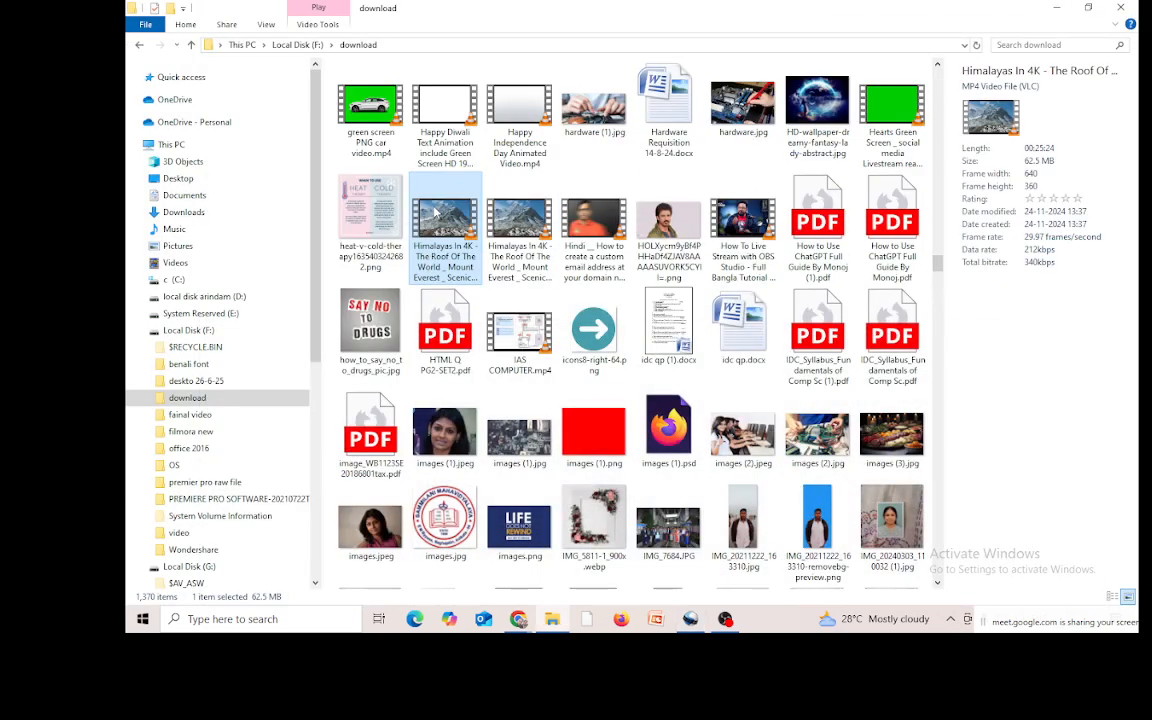
drag(435, 210, 565, 360)
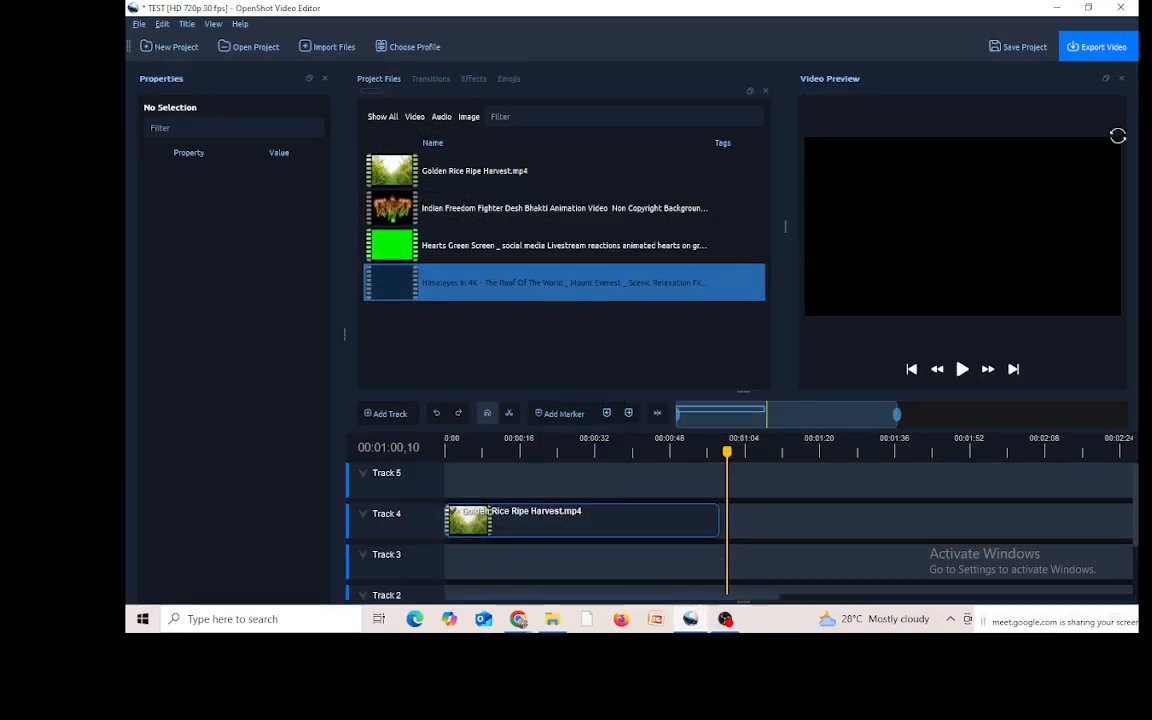
Step: Import the India tricolor flag animated background video from the download folder into the project files
click(1055, 8)
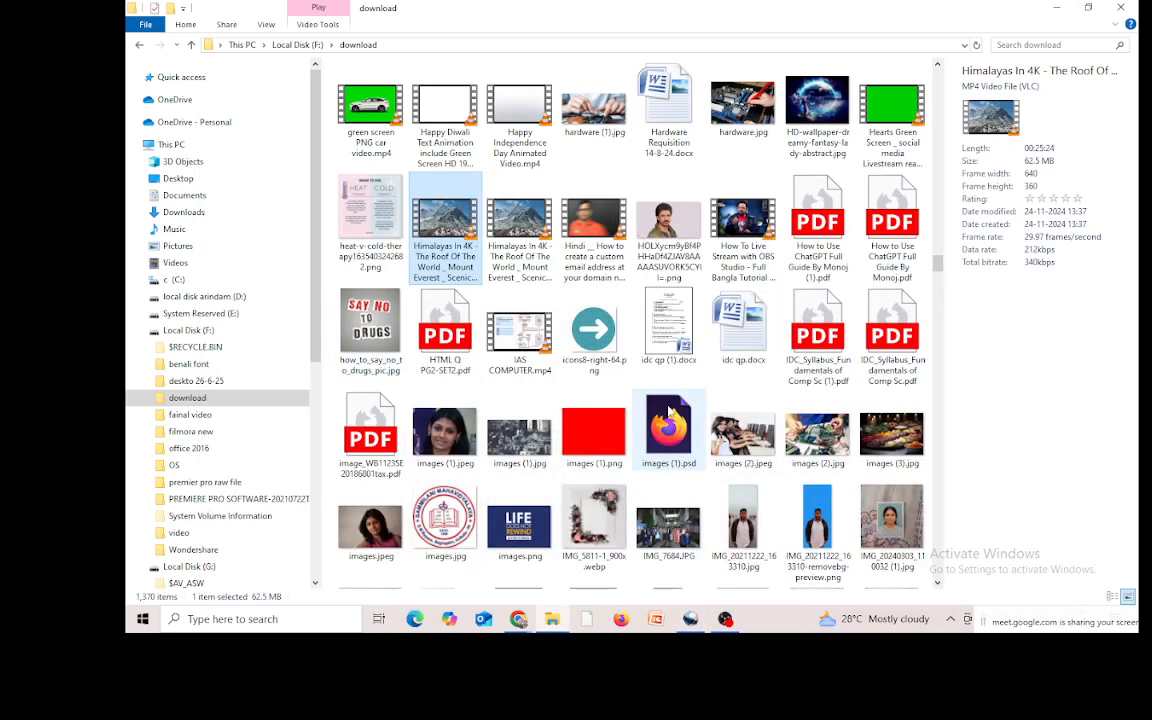
scroll(603, 368, down, 3)
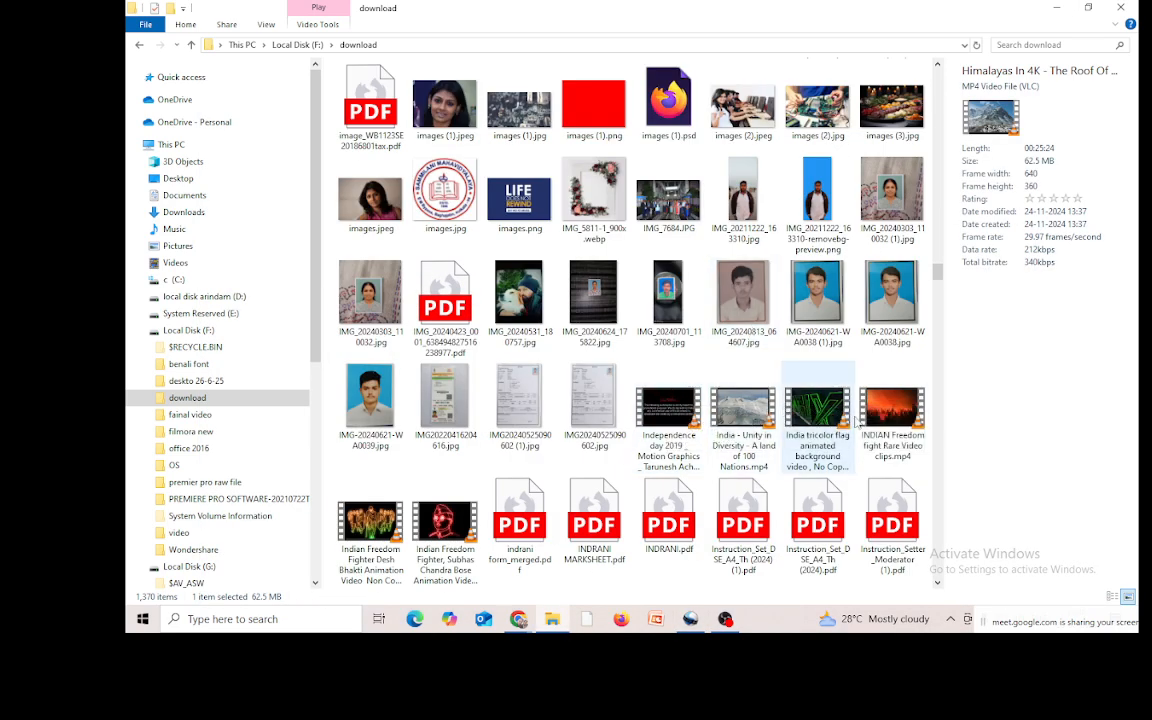
scroll(902, 420, down, 3)
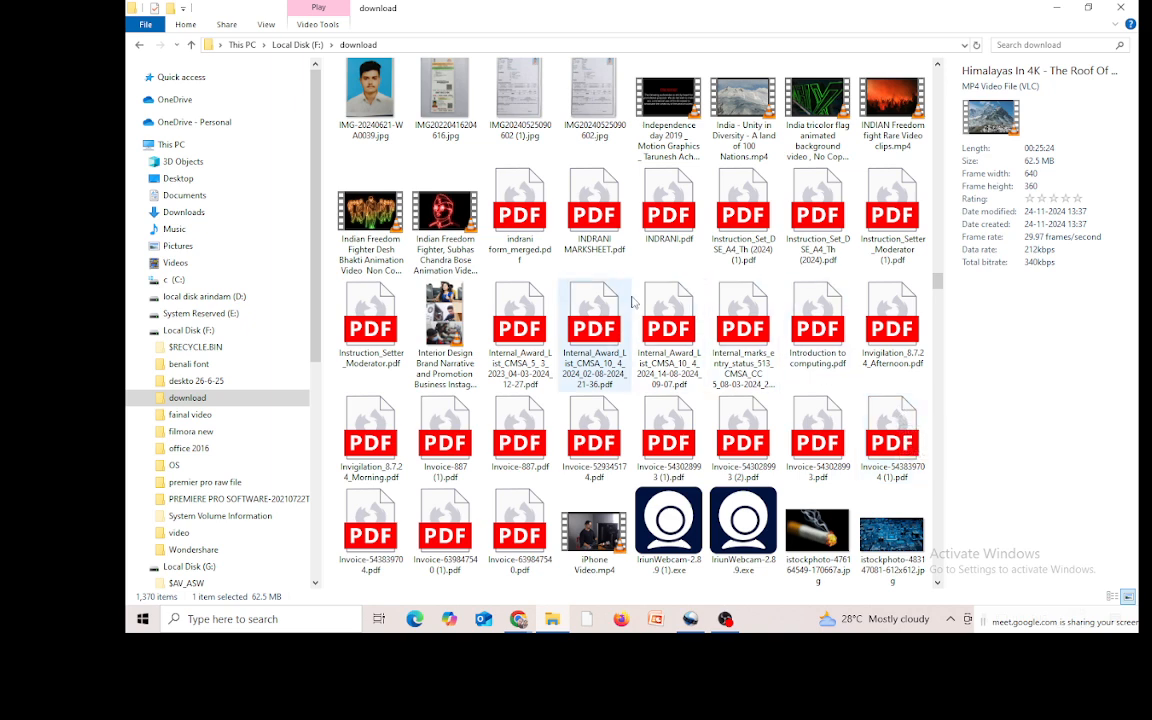
scroll(914, 305, up, 2)
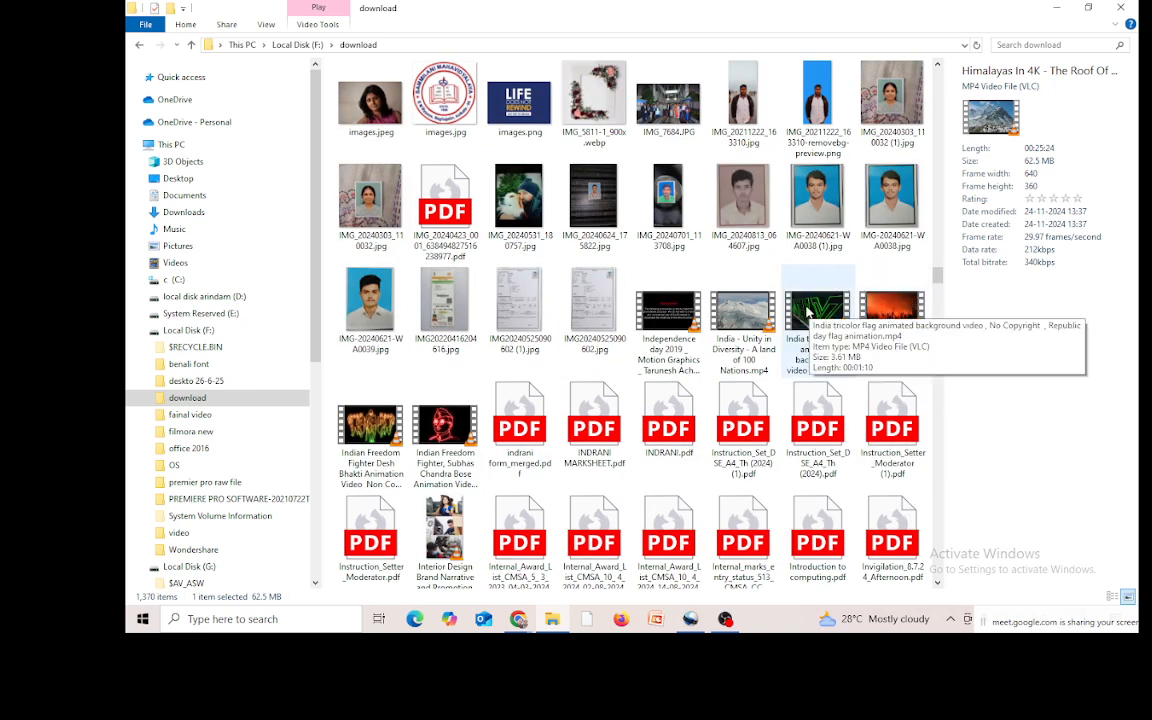
drag(800, 308, 546, 369)
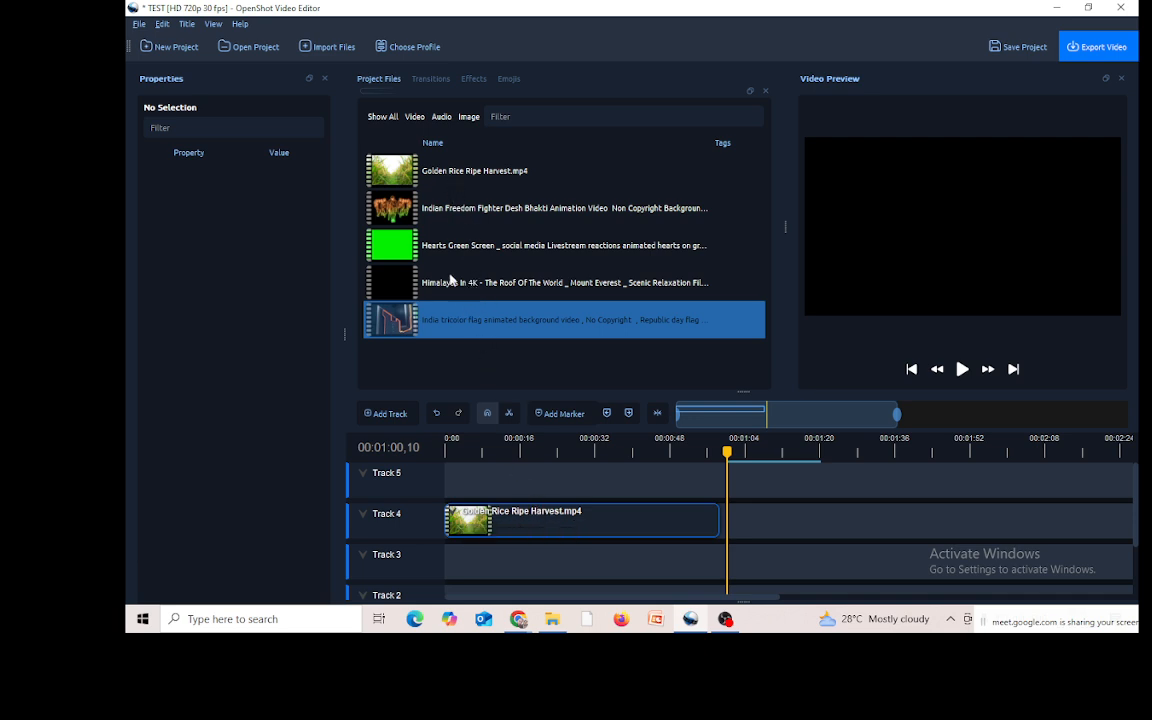
Step: Place the Himalayas clip on Track 5 starting at 19.07 s, and preview it briefly from 00:01:48,01
drag(458, 285, 537, 498)
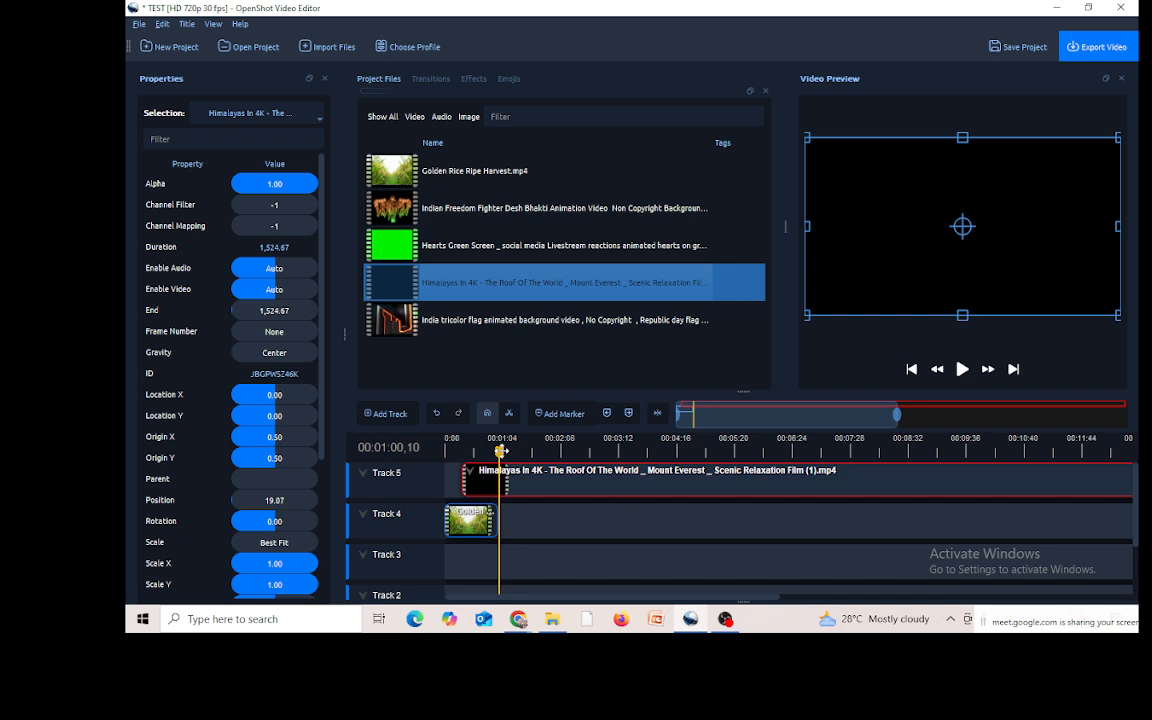
drag(501, 451, 543, 456)
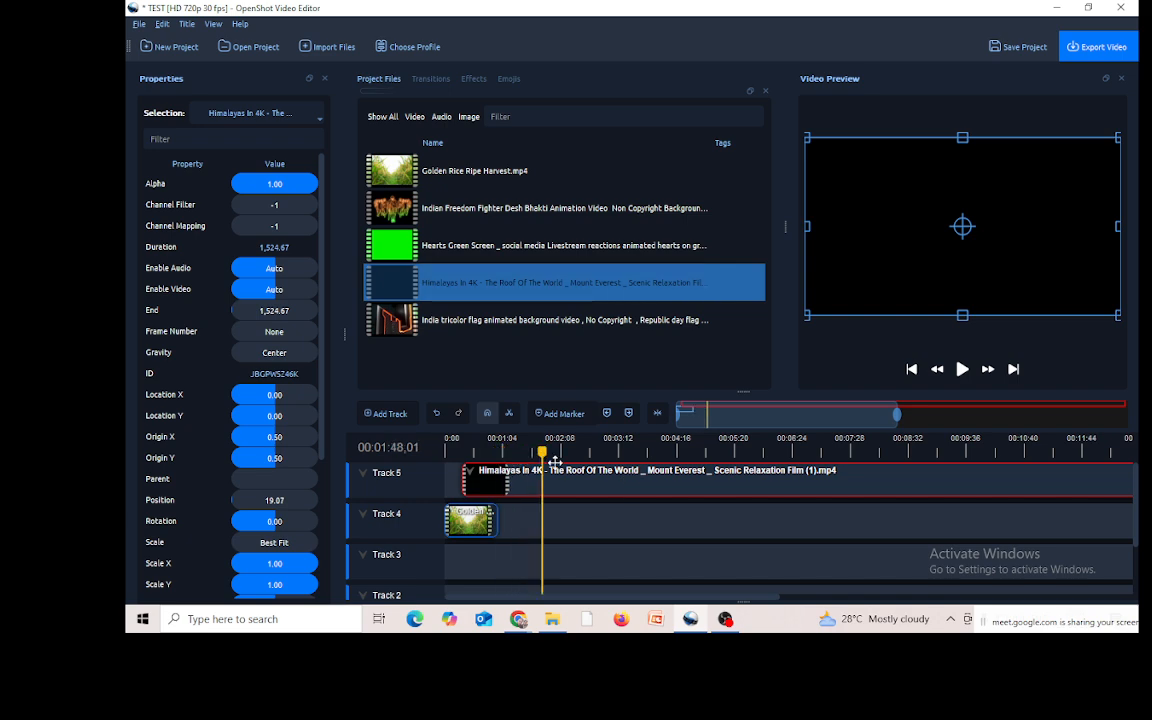
click(963, 370)
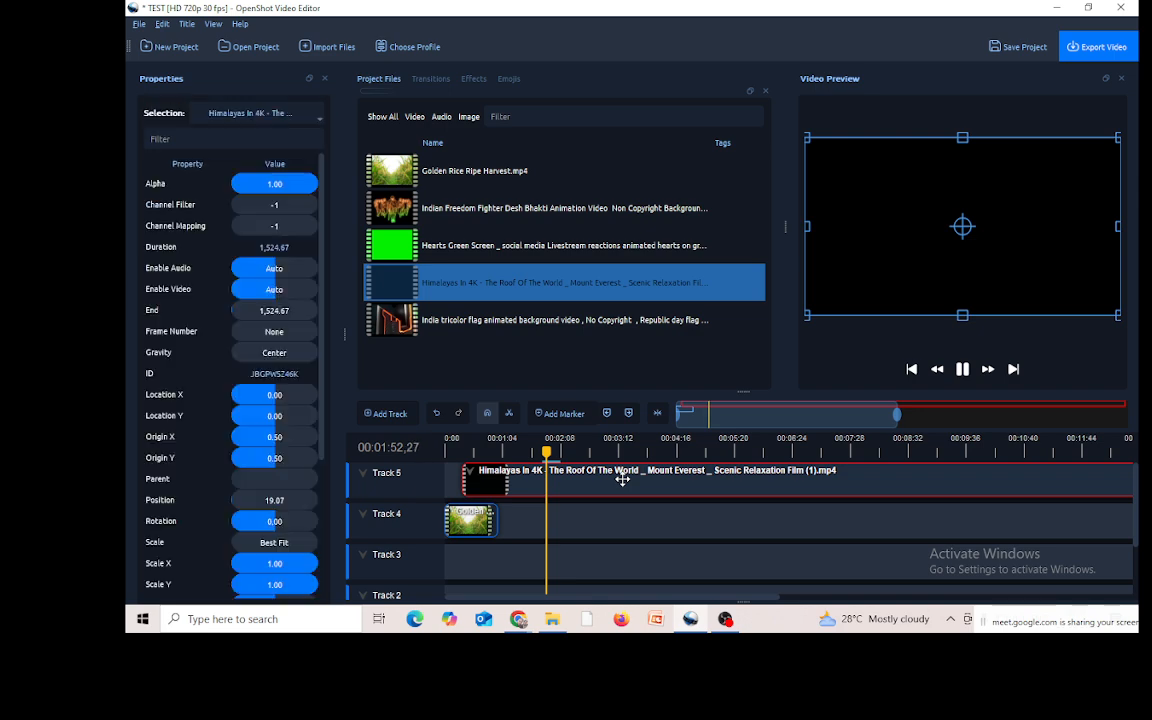
click(962, 369)
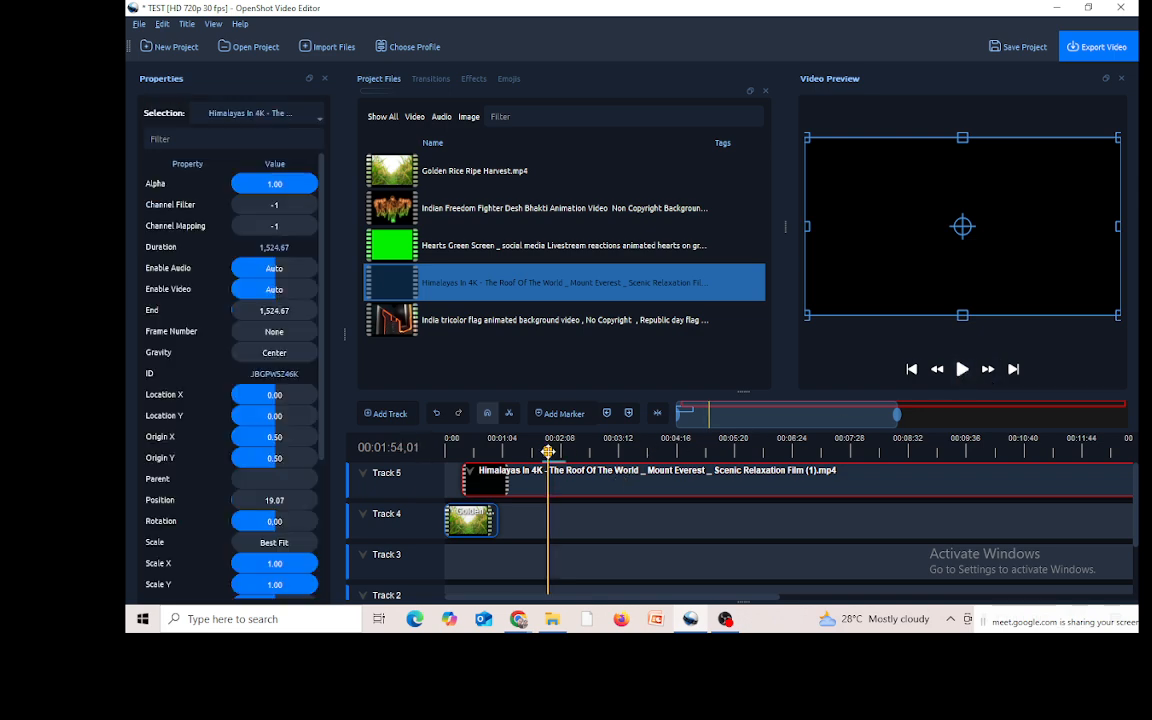
Step: Move the playhead to 00:01:16,28, and razor-cut the Himalayas clip at seven points between about 00:01:19 and 00:09:47
drag(548, 452, 513, 481)
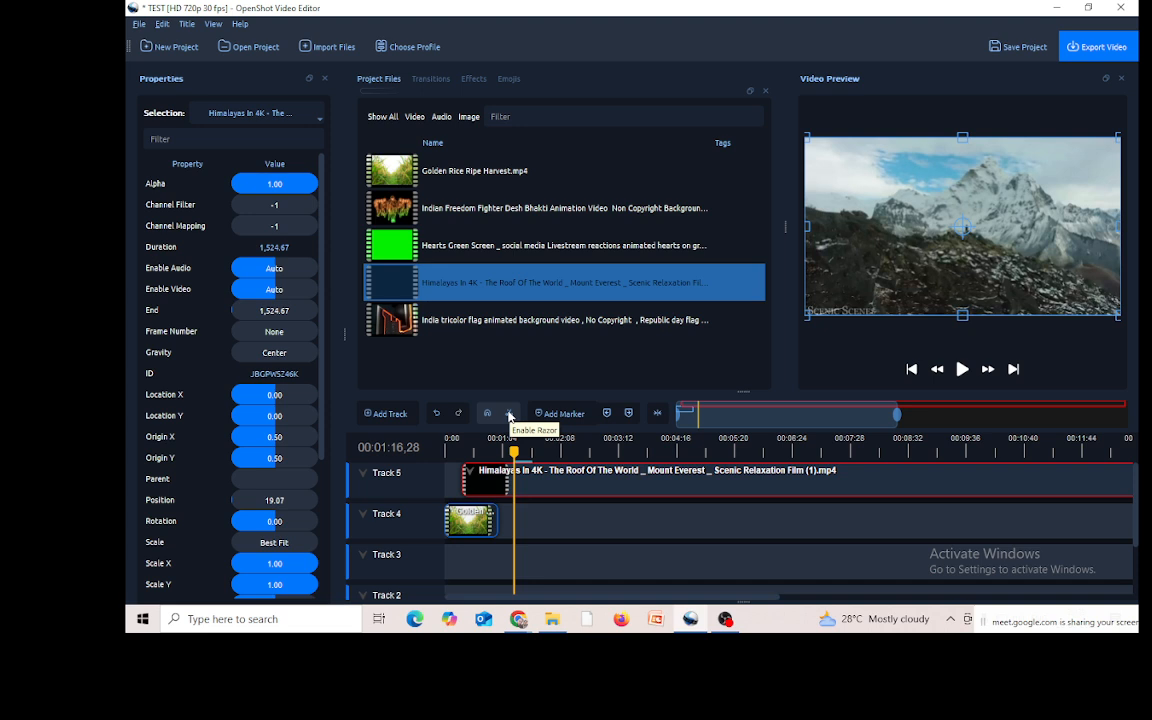
click(510, 416)
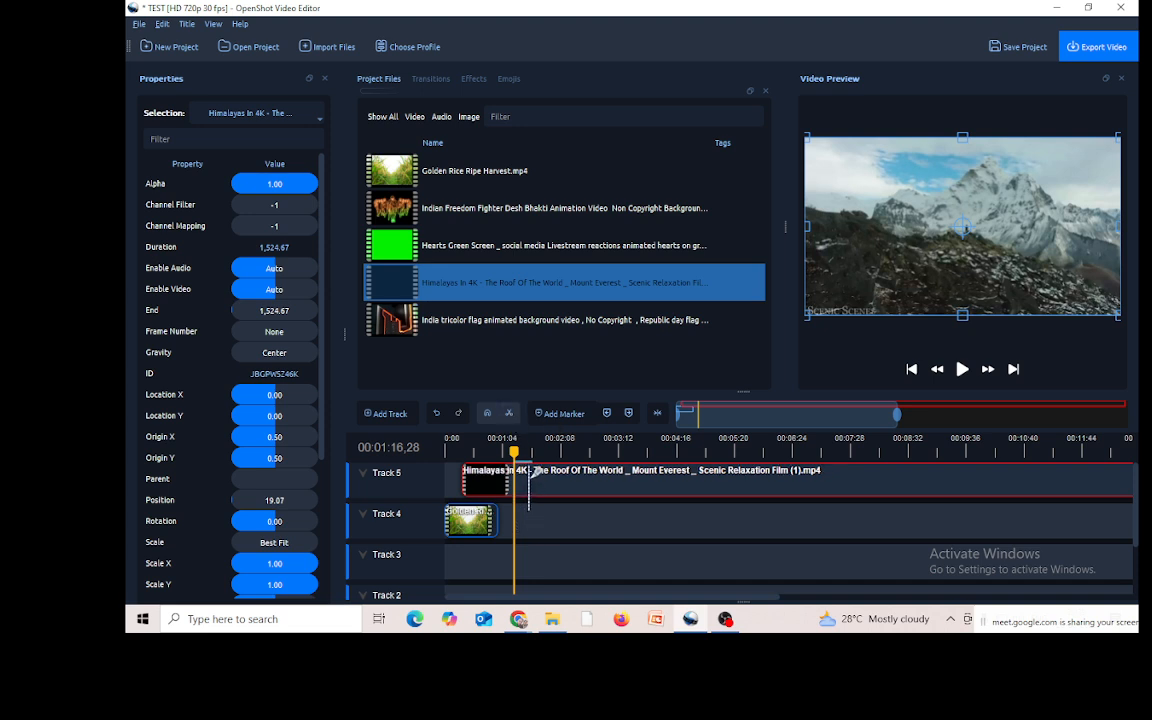
ctrl+click(514, 482)
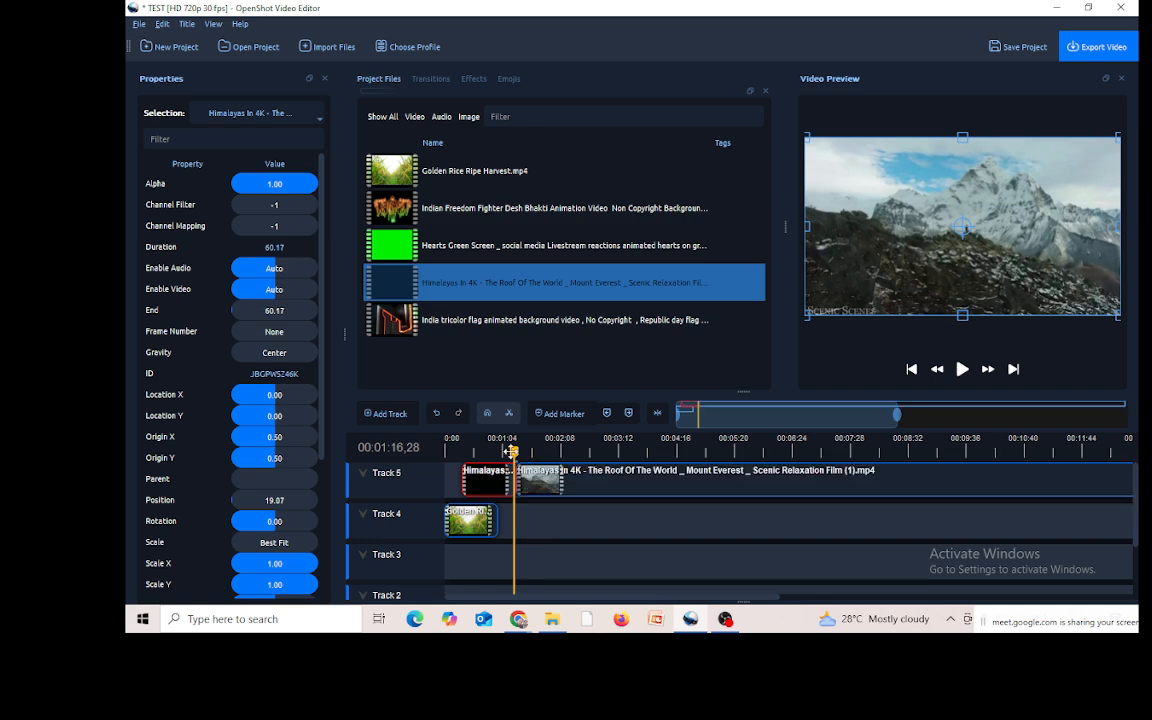
click(578, 482)
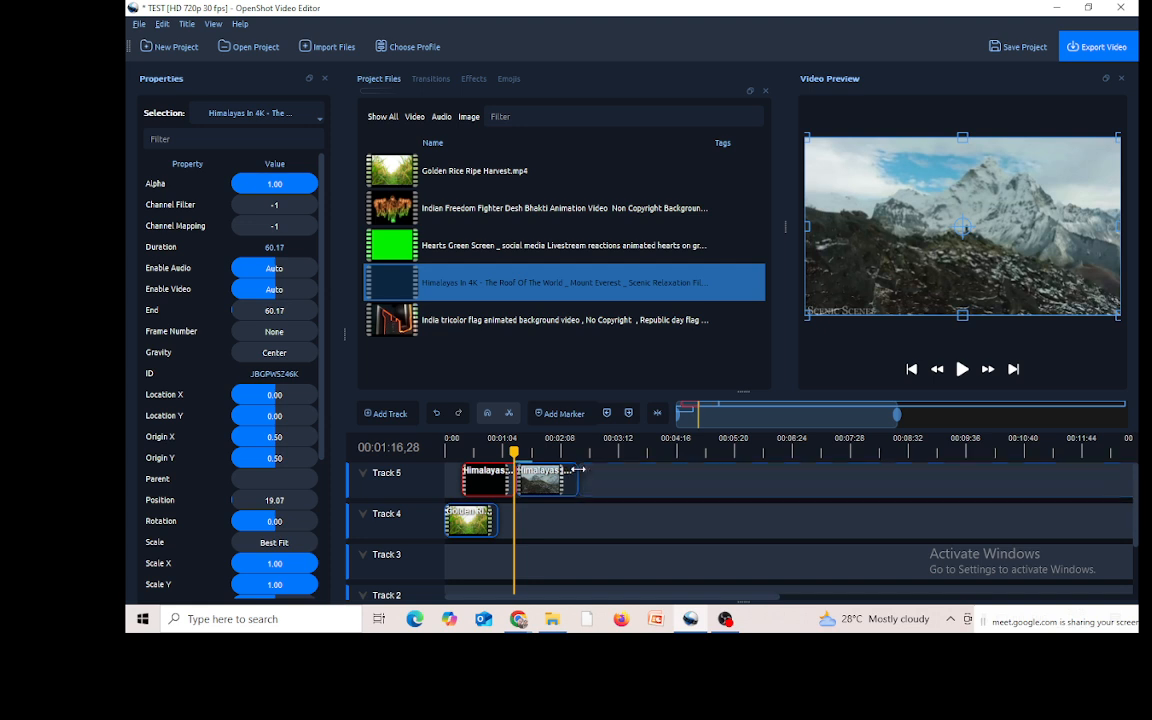
click(650, 476)
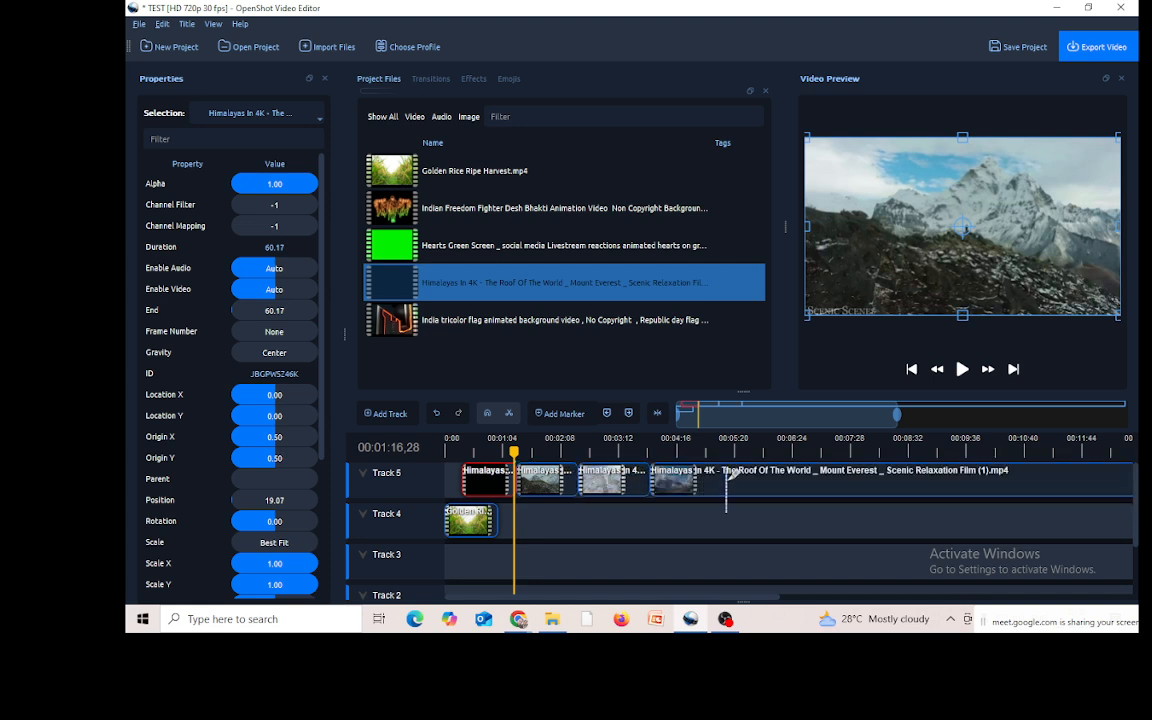
click(728, 470)
click(811, 476)
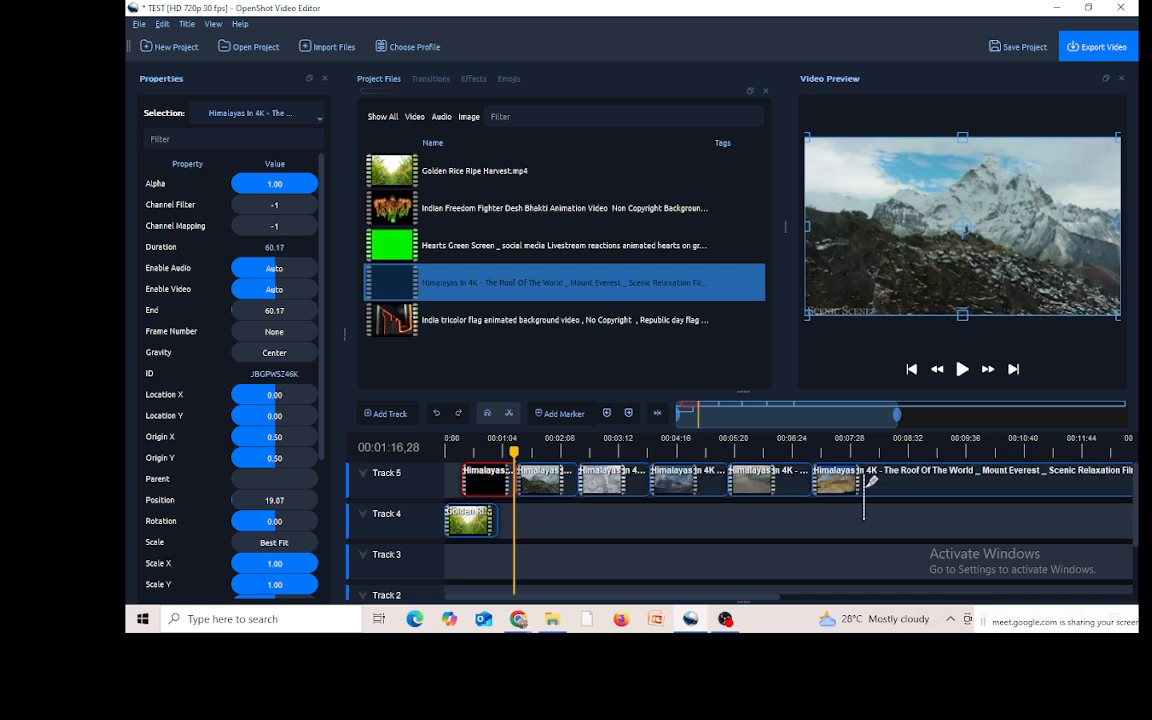
click(896, 480)
click(978, 478)
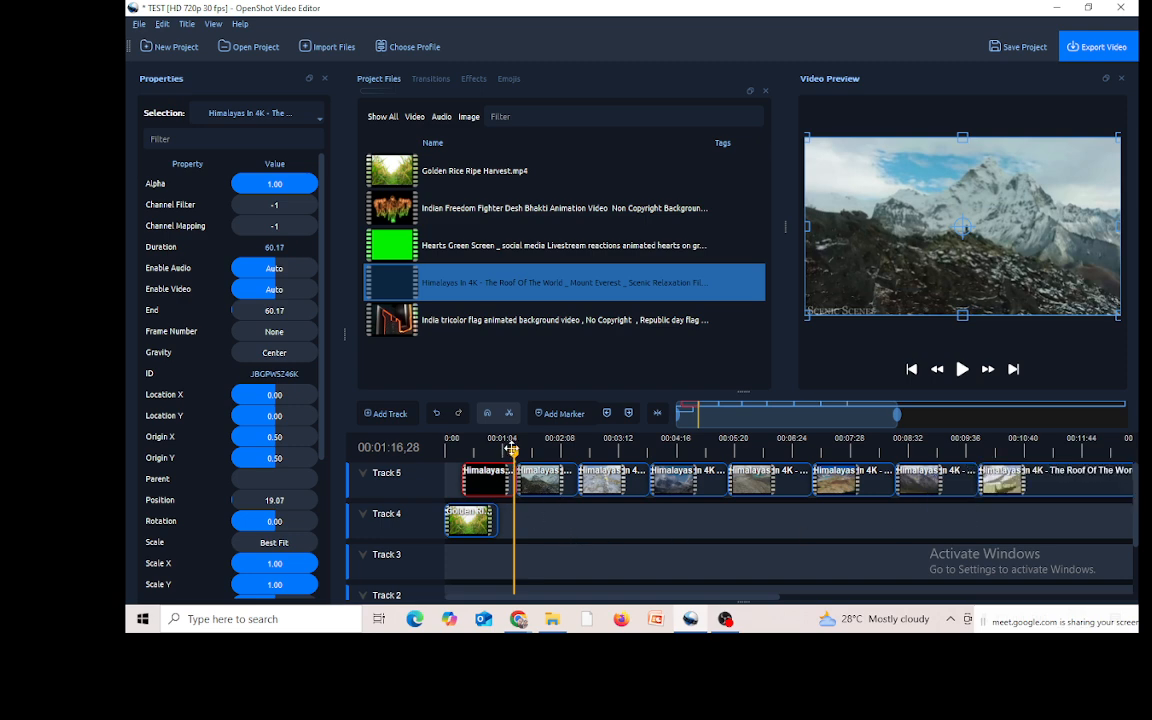
Step: Scrub through the Himalayas segments on Track 5, from 00:04:42,01 back to 00:03:05,21
drag(516, 451, 700, 515)
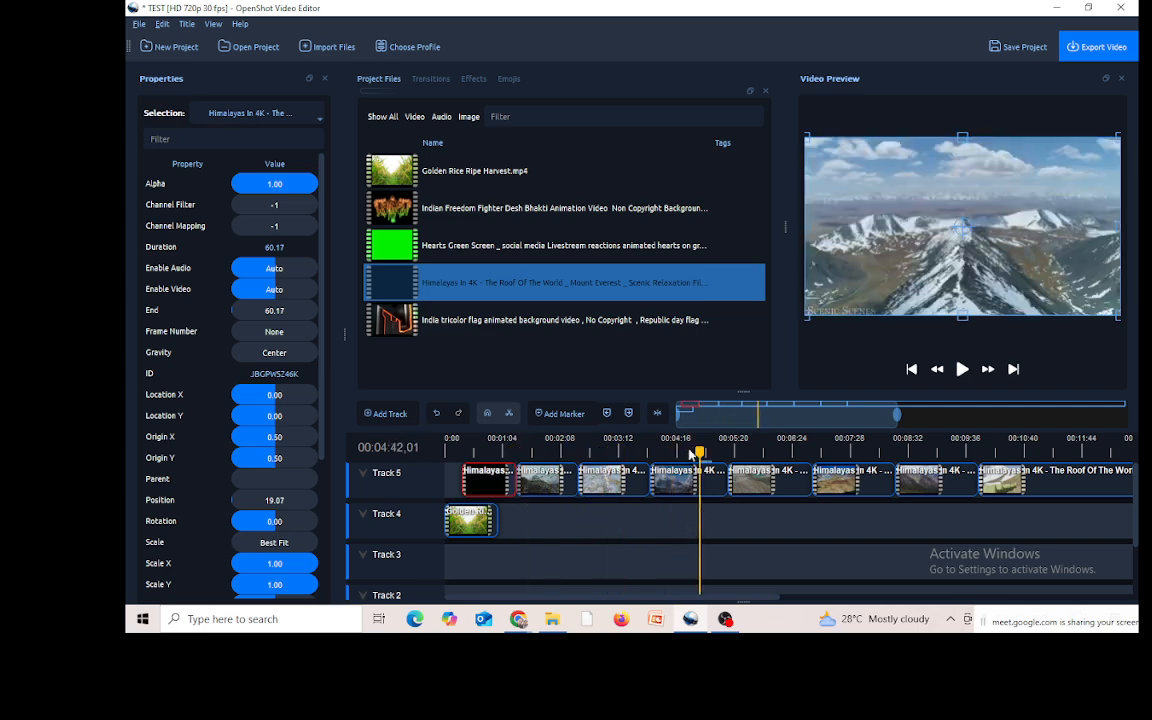
drag(700, 452, 628, 452)
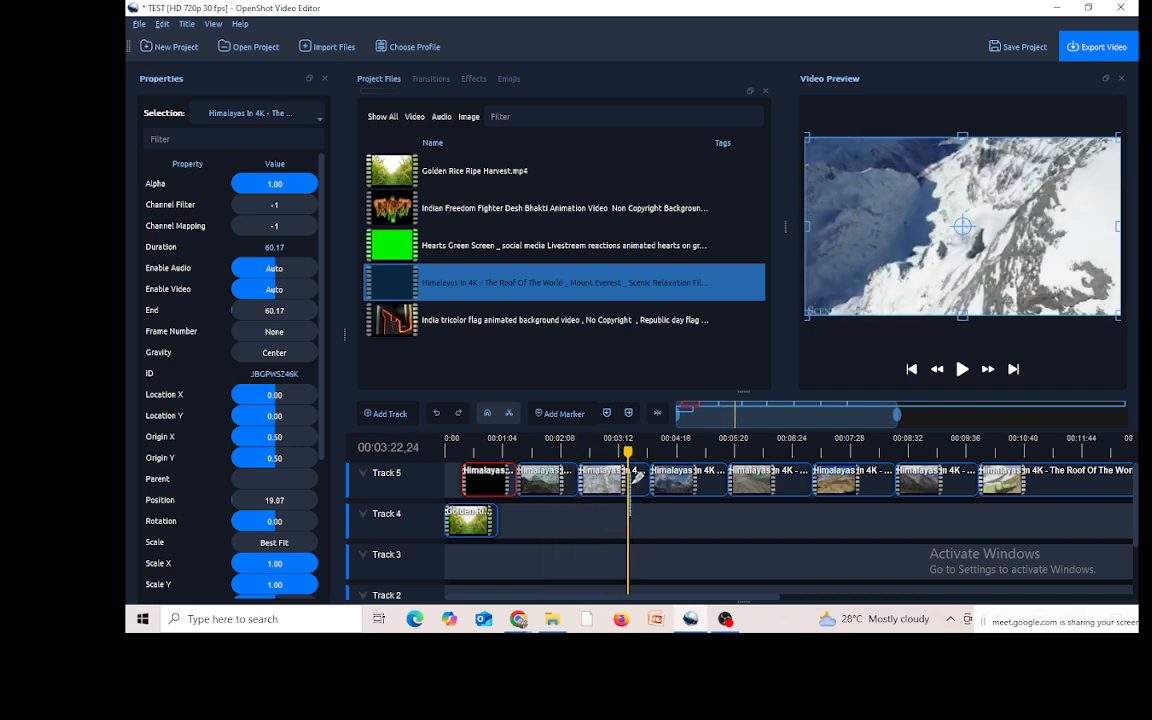
mouse_move(604, 507)
mouse_down()
mouse_move(584, 510)
mouse_move(620, 510)
mouse_up()
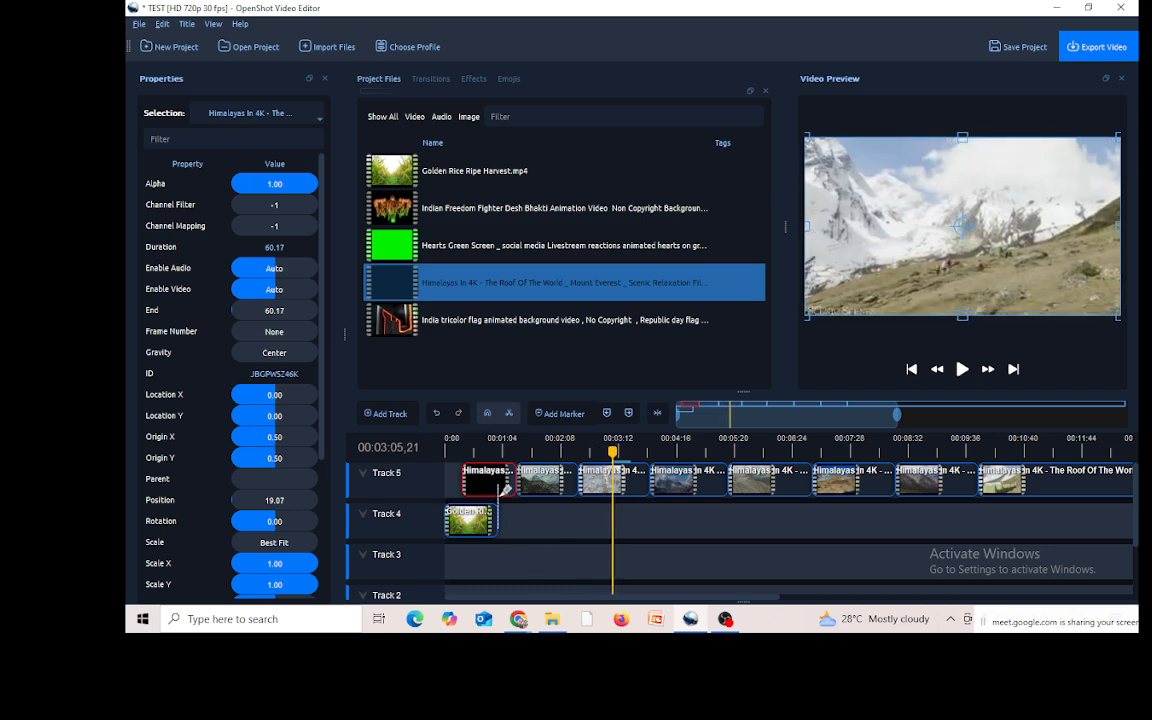
click(497, 368)
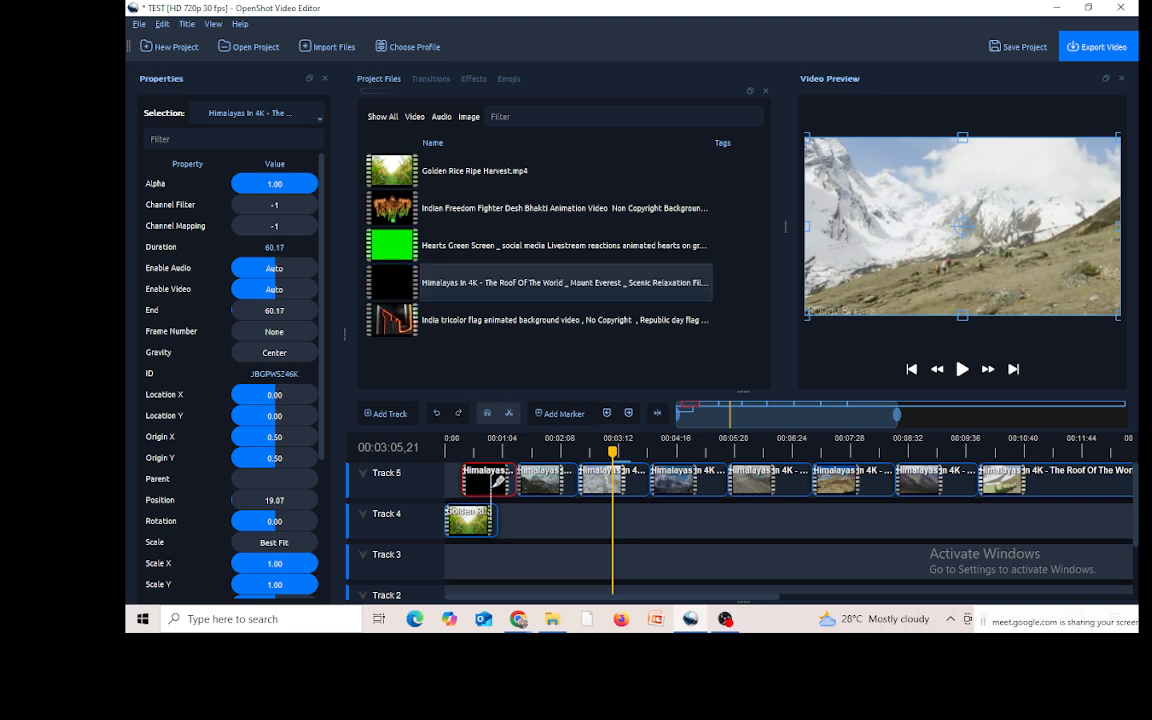
Step: Turn off the razor and delete every Himalayas segment on Track 5 except the third one
click(507, 414)
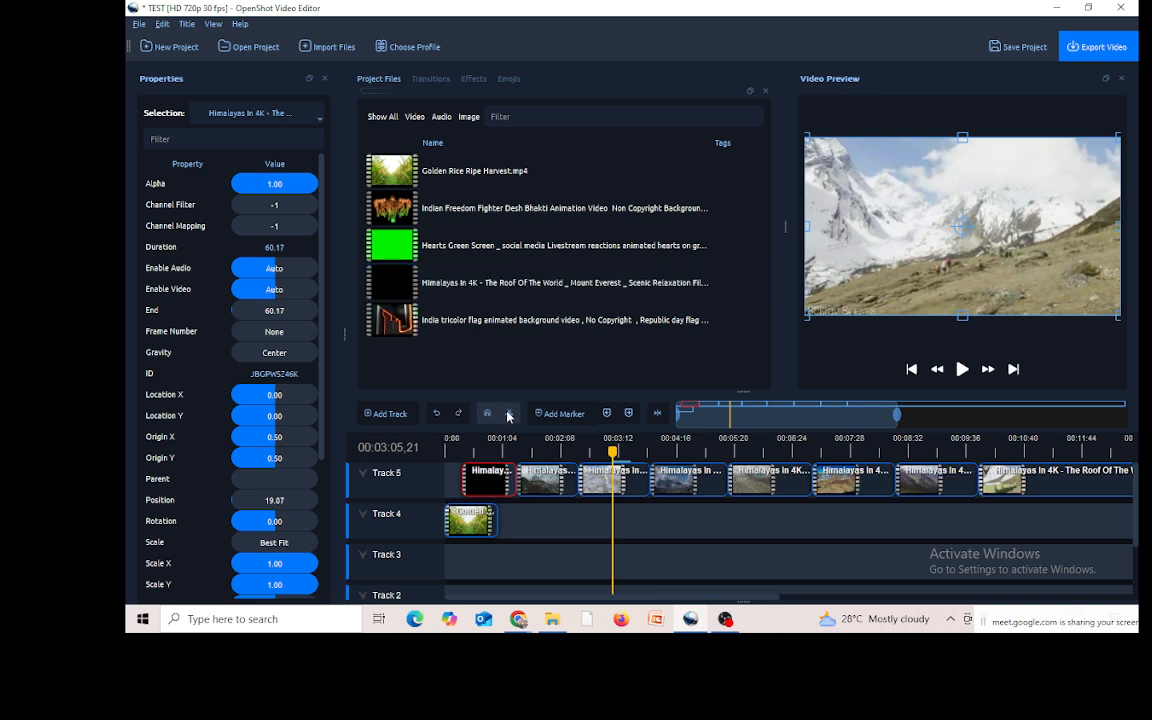
click(489, 486)
key(Delete)
click(543, 486)
key(Delete)
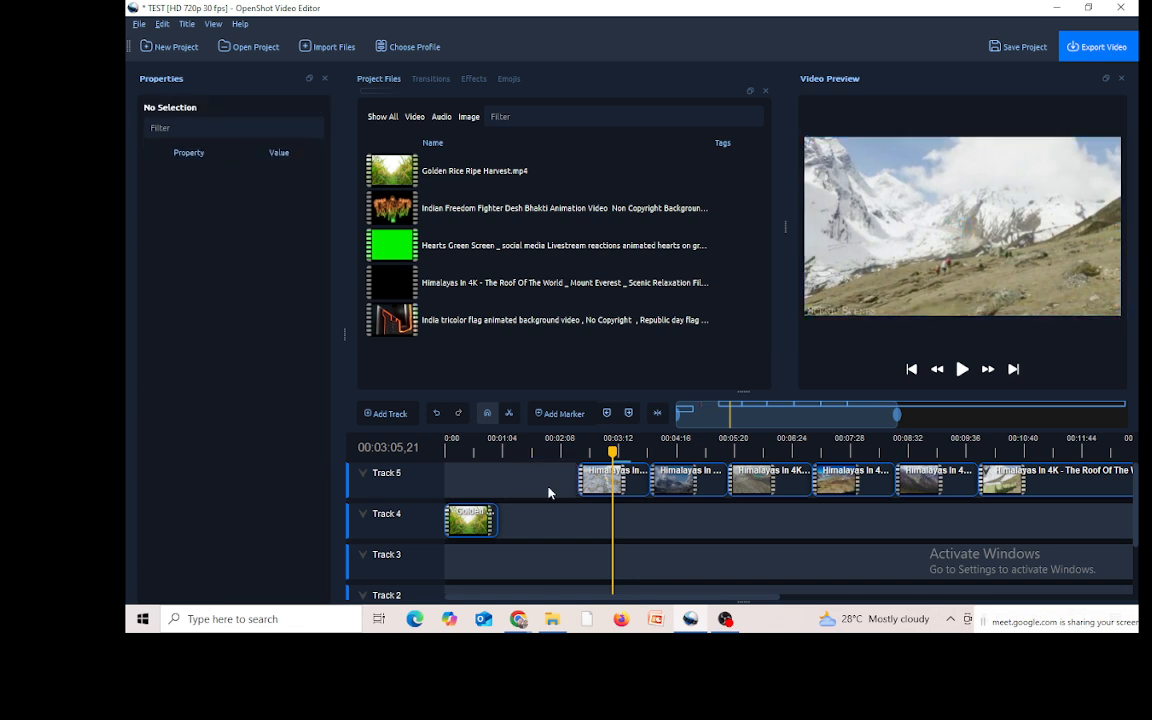
drag(690, 505, 1115, 489)
key(Delete)
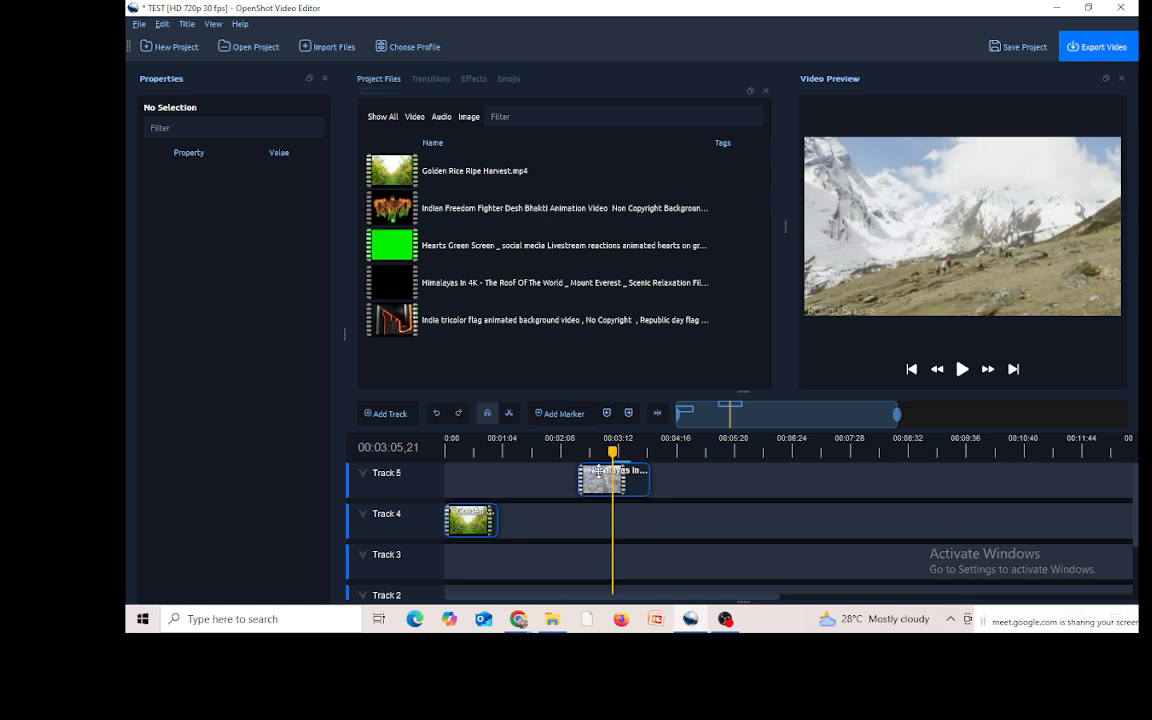
Step: Move the remaining Himalayas segment to start at 95.20 s, and razor-cut it at about 00:02:09, leaving the razor off
drag(598, 480, 560, 494)
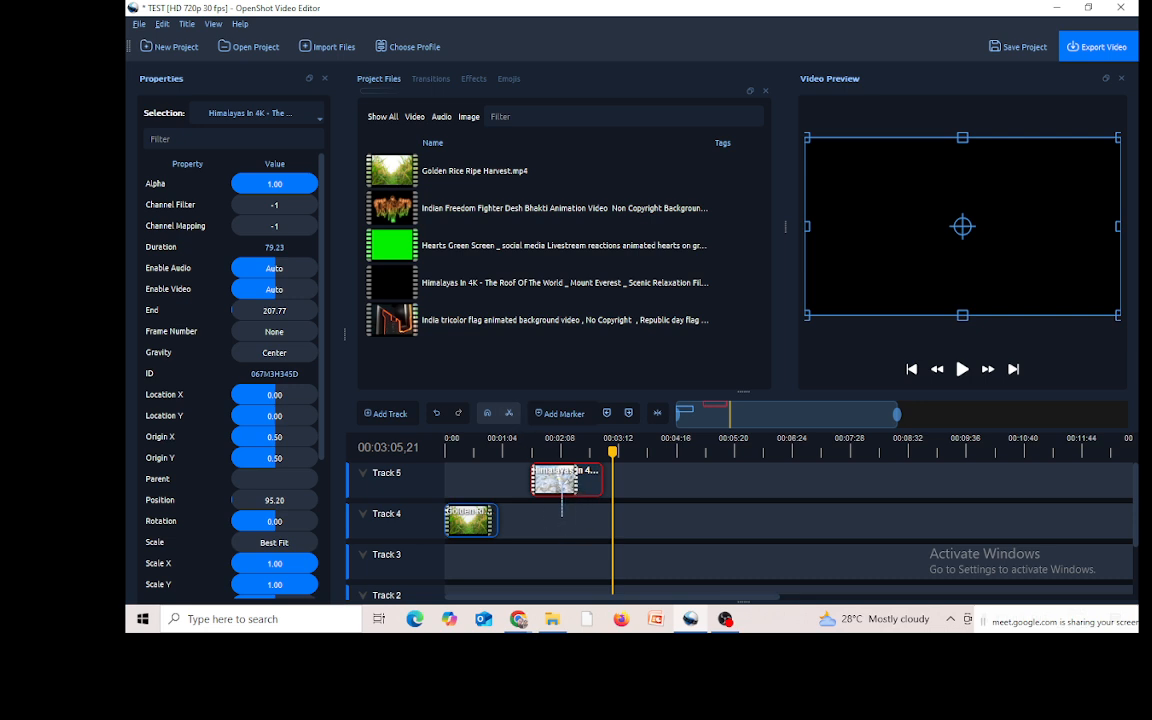
drag(601, 478, 563, 472)
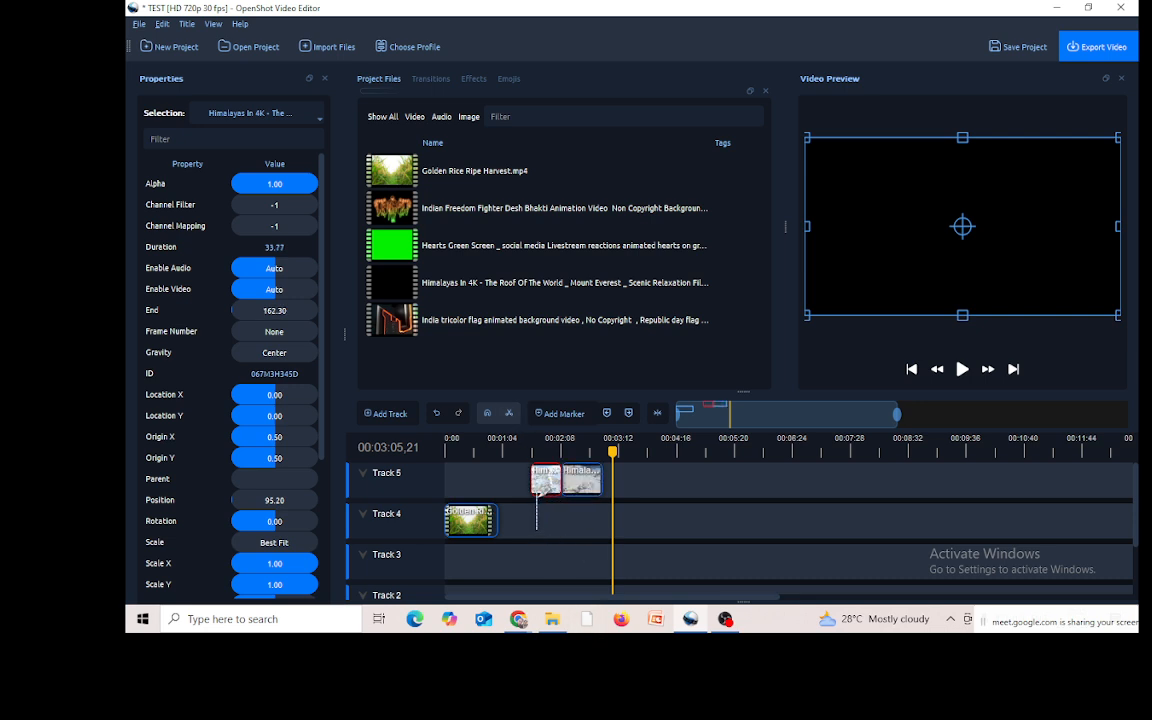
click(463, 483)
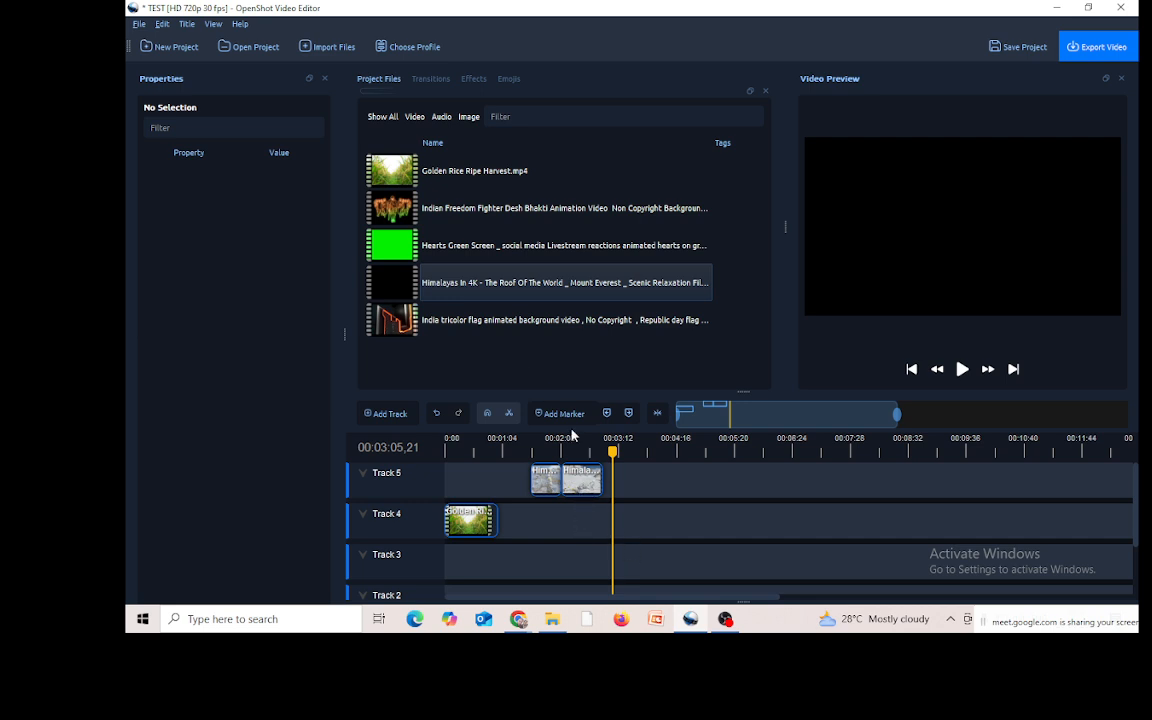
click(740, 174)
click(745, 284)
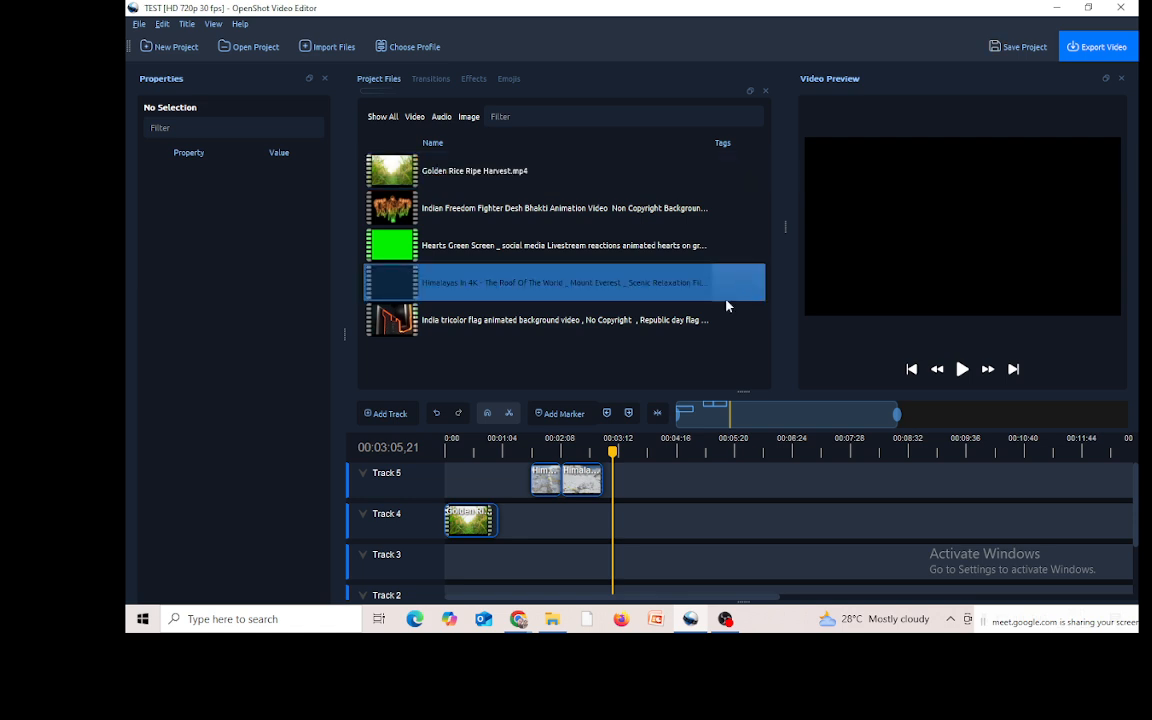
click(629, 367)
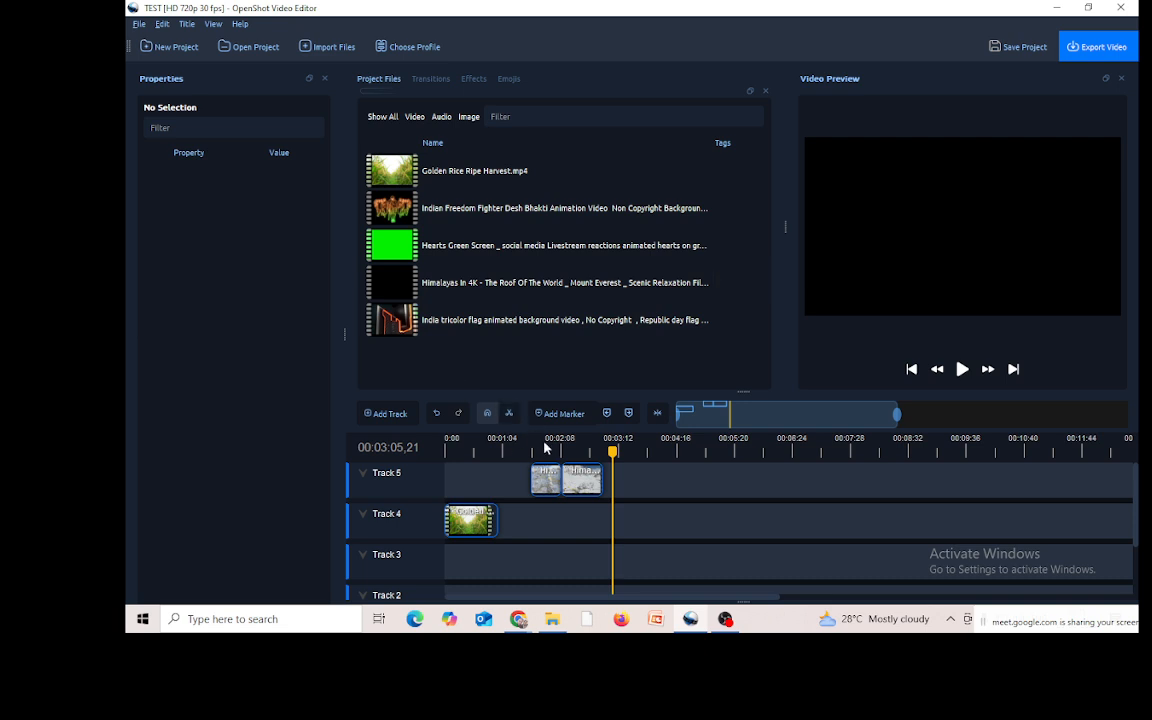
Step: Delete the second Himalayas segment on Track 5, and move the first one to Track 4 at 48.60 s, overlapping the rice clip's end
click(585, 475)
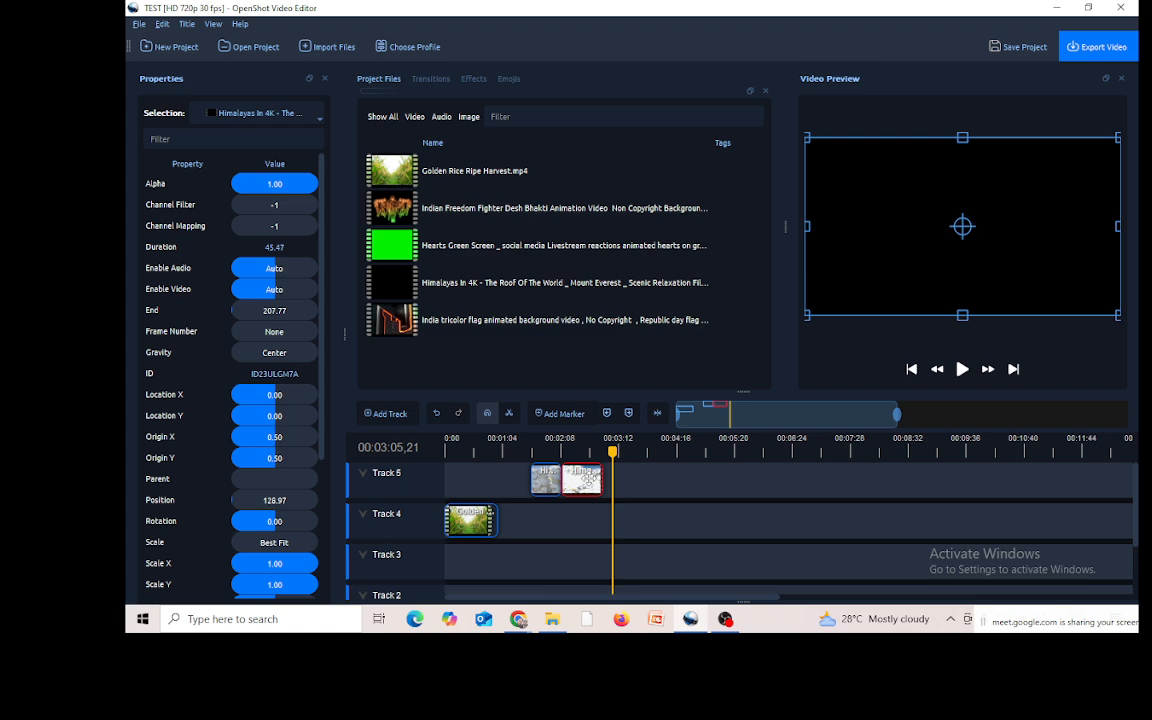
key(Delete)
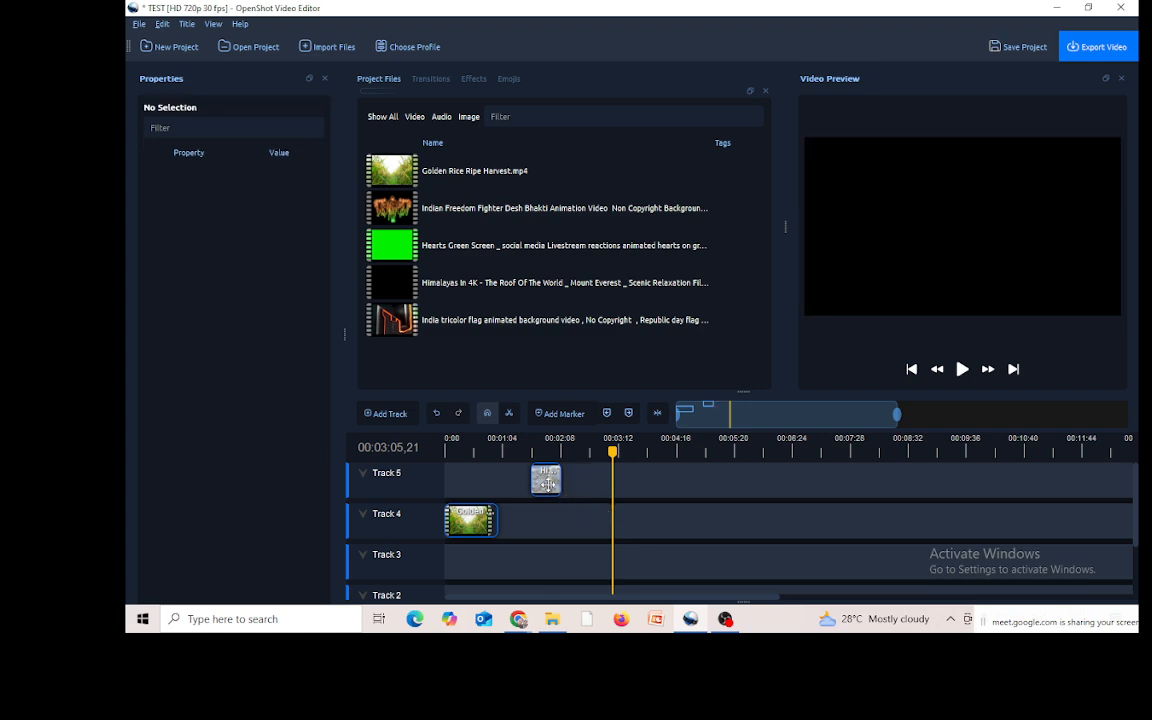
drag(545, 480, 505, 524)
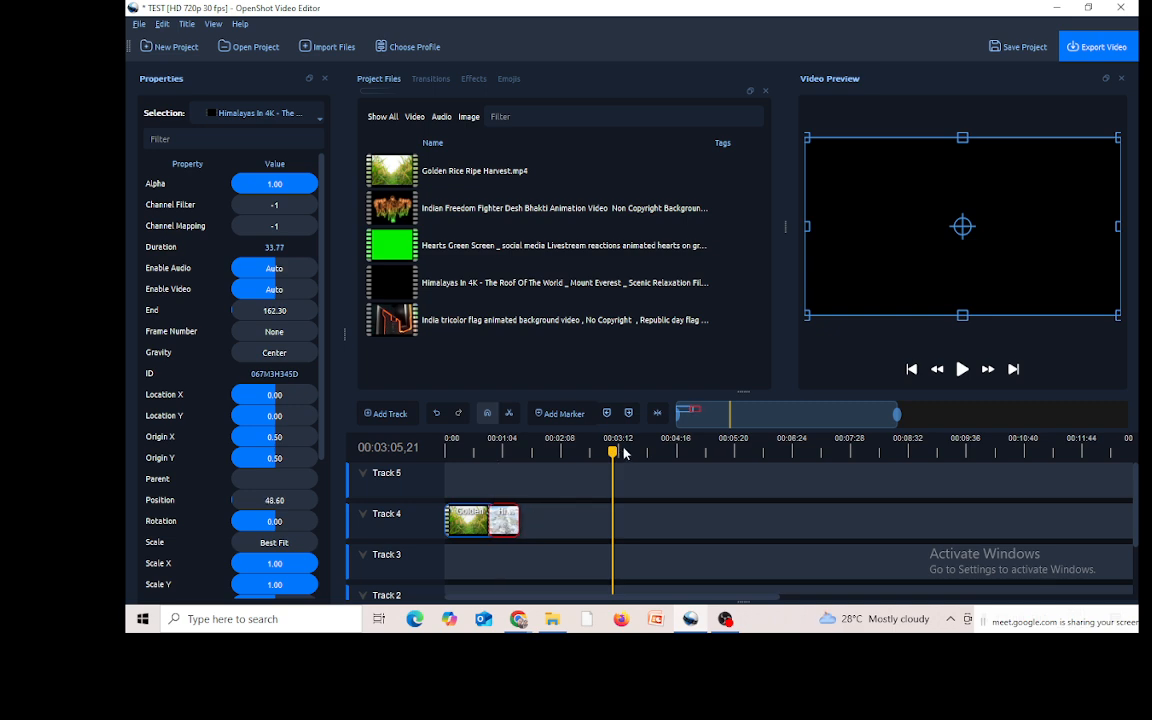
Step: Play the overlap between the rice and Himalayas clips on Track 4, stopping at 00:00:53,25
drag(612, 453, 487, 498)
click(962, 369)
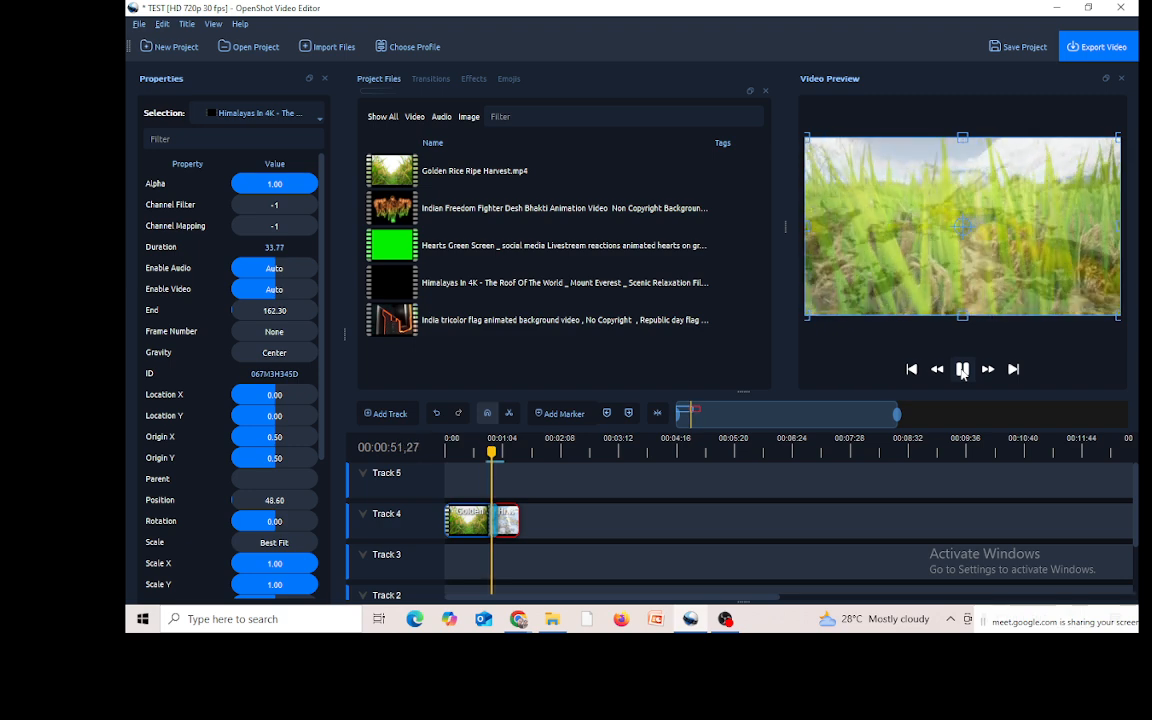
click(962, 370)
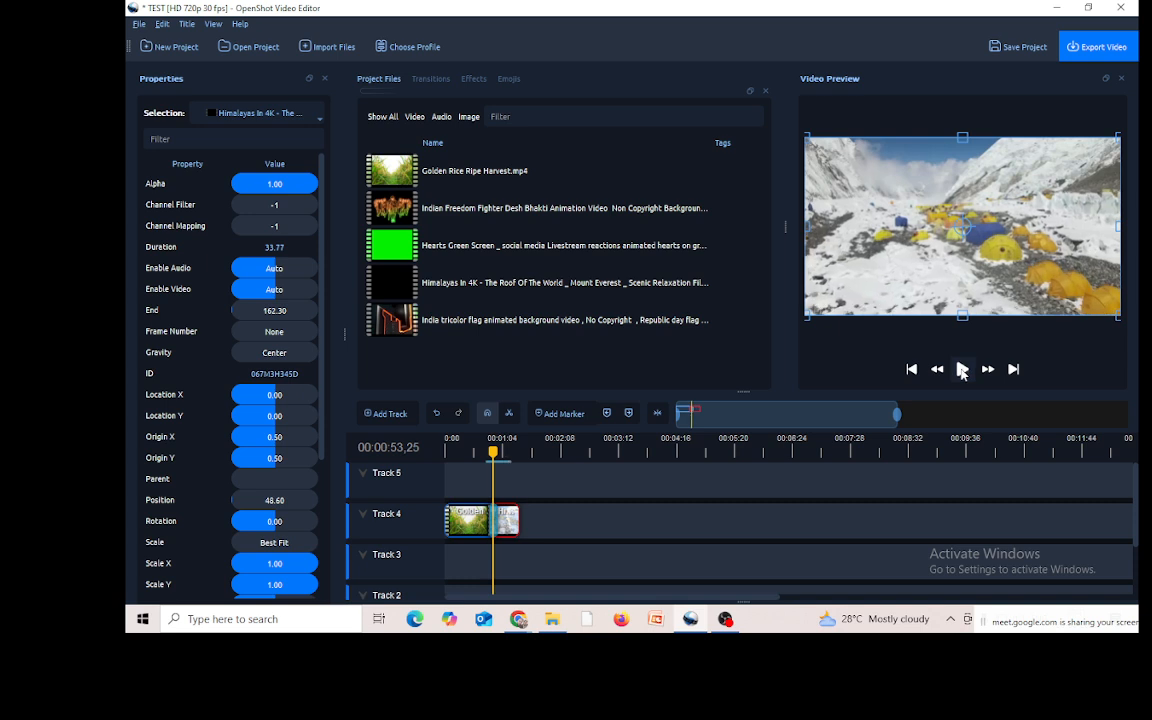
Step: Switch to the Google Meet call, admit the waiting participant, and return to OpenShot
mouse_move(515, 622)
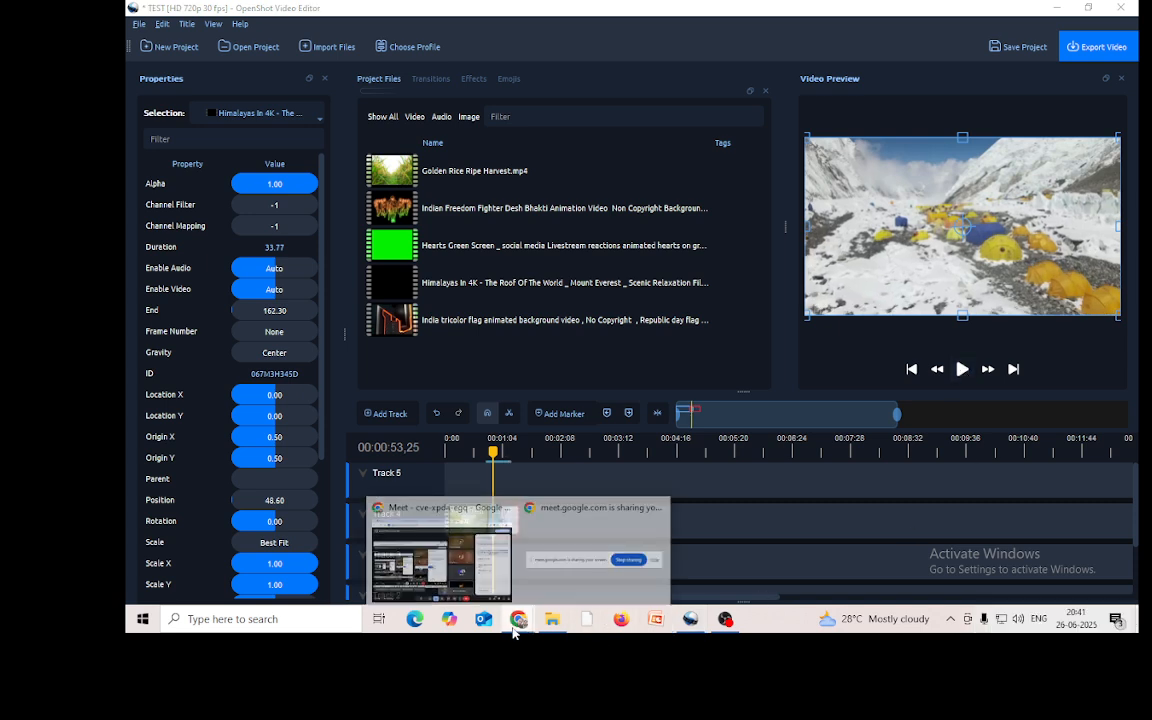
click(470, 593)
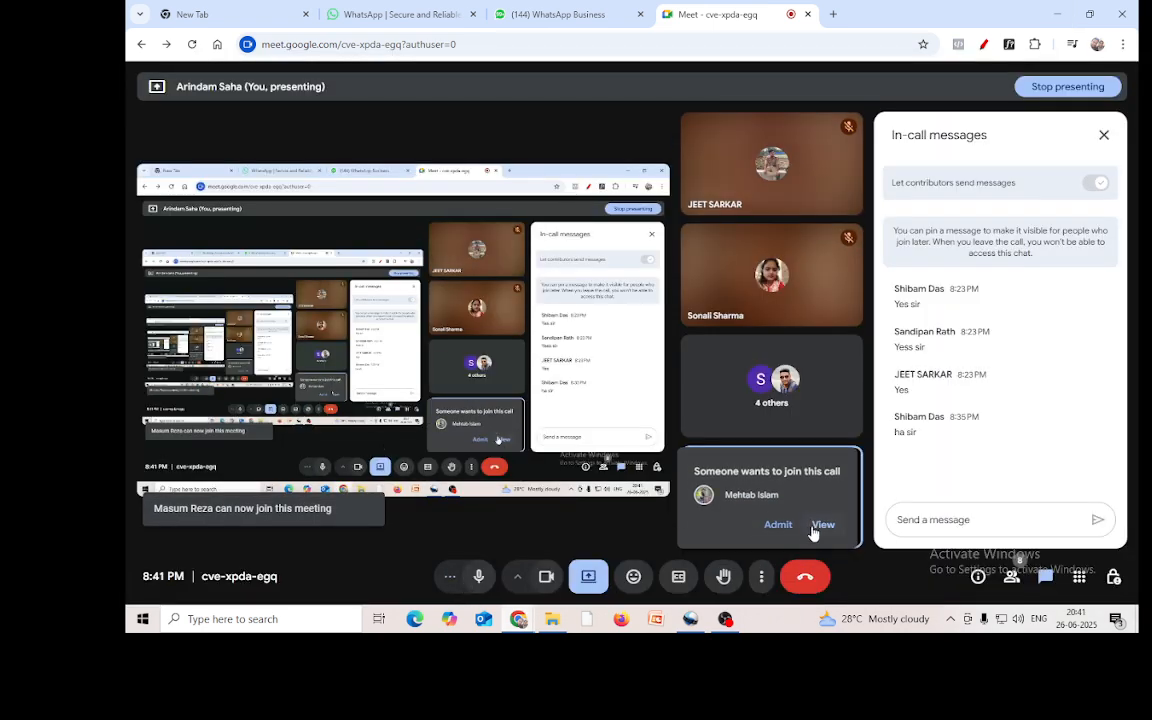
click(778, 525)
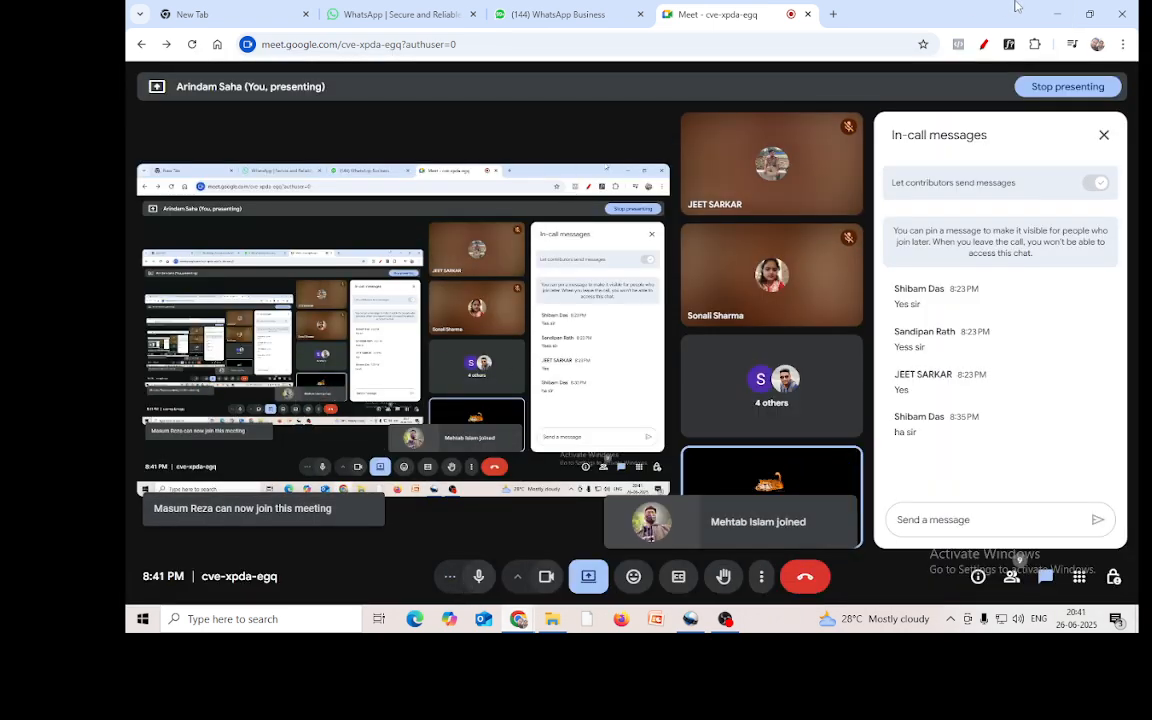
click(1057, 15)
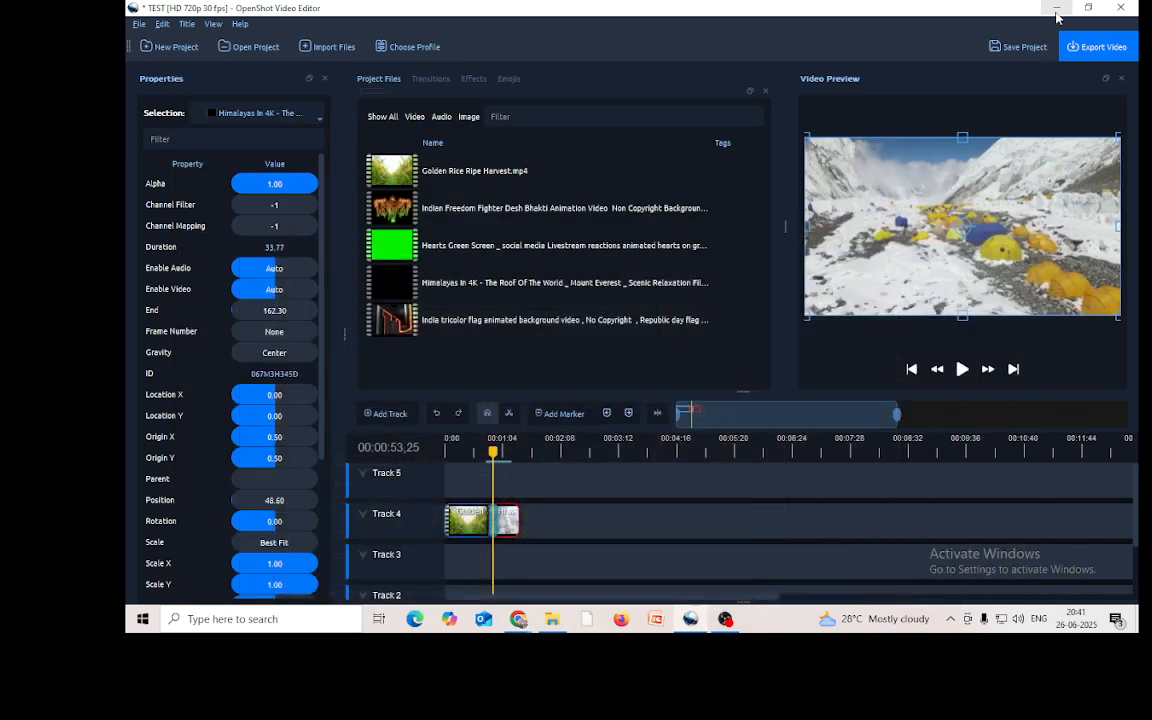
Step: Separate the Himalayas clip's audio into a single clip with all channels
click(507, 527)
right_click(508, 526)
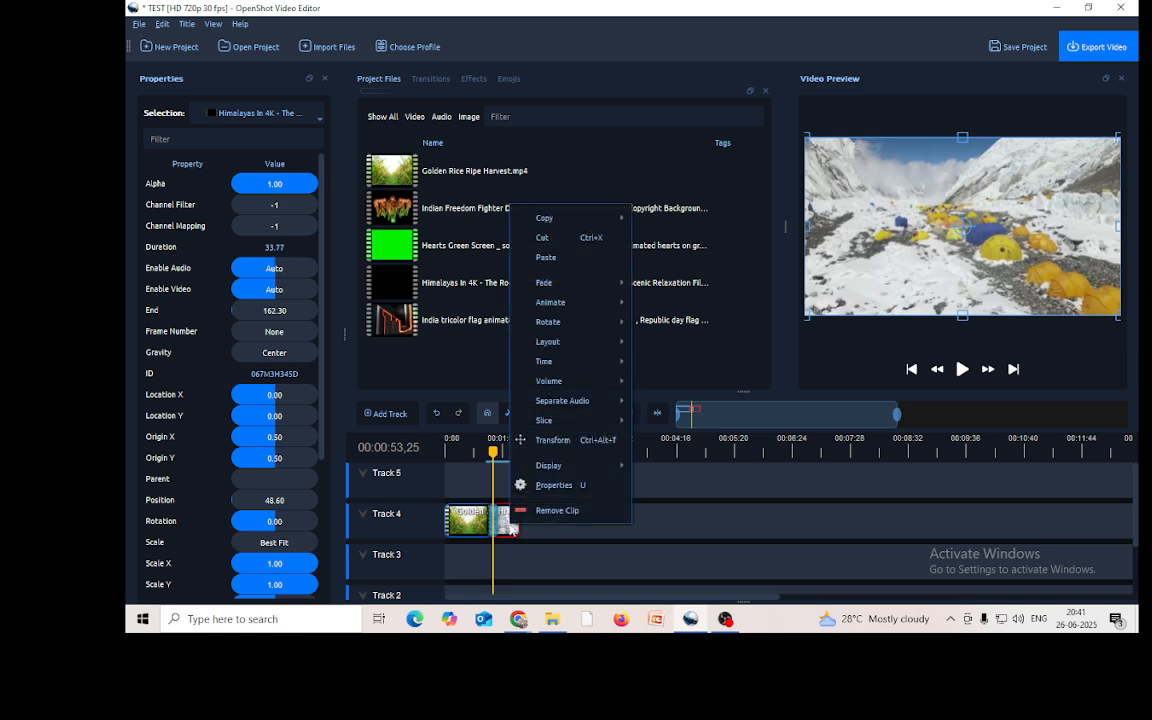
mouse_move(561, 407)
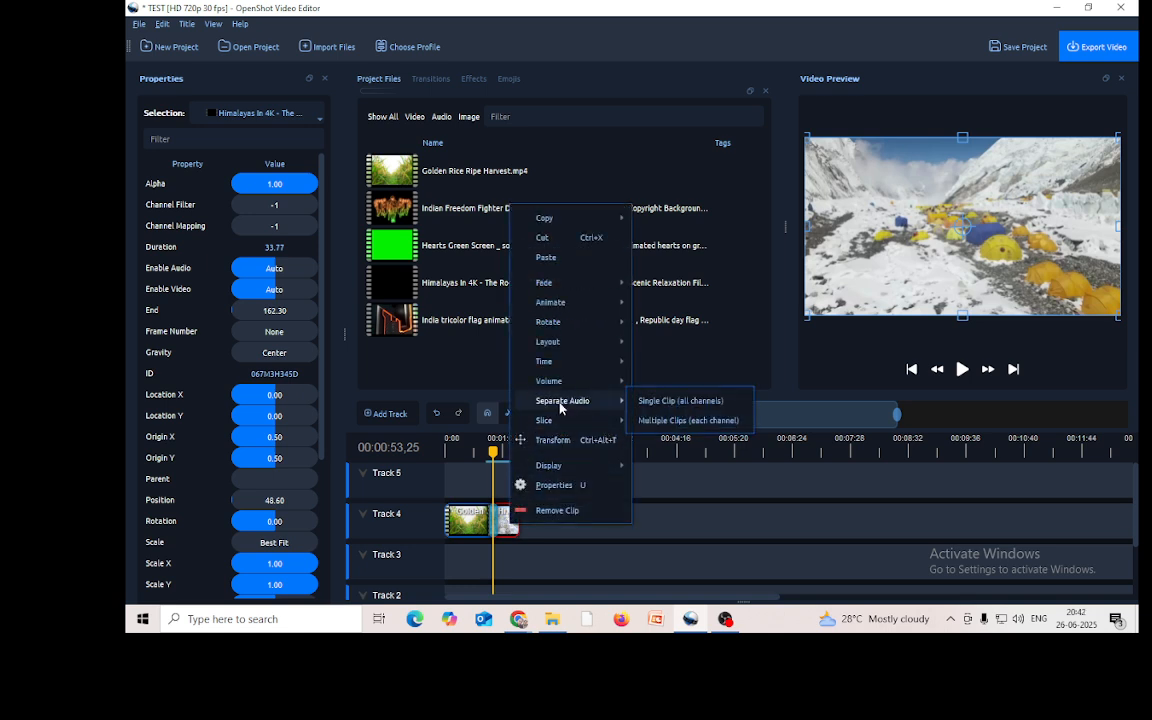
click(652, 400)
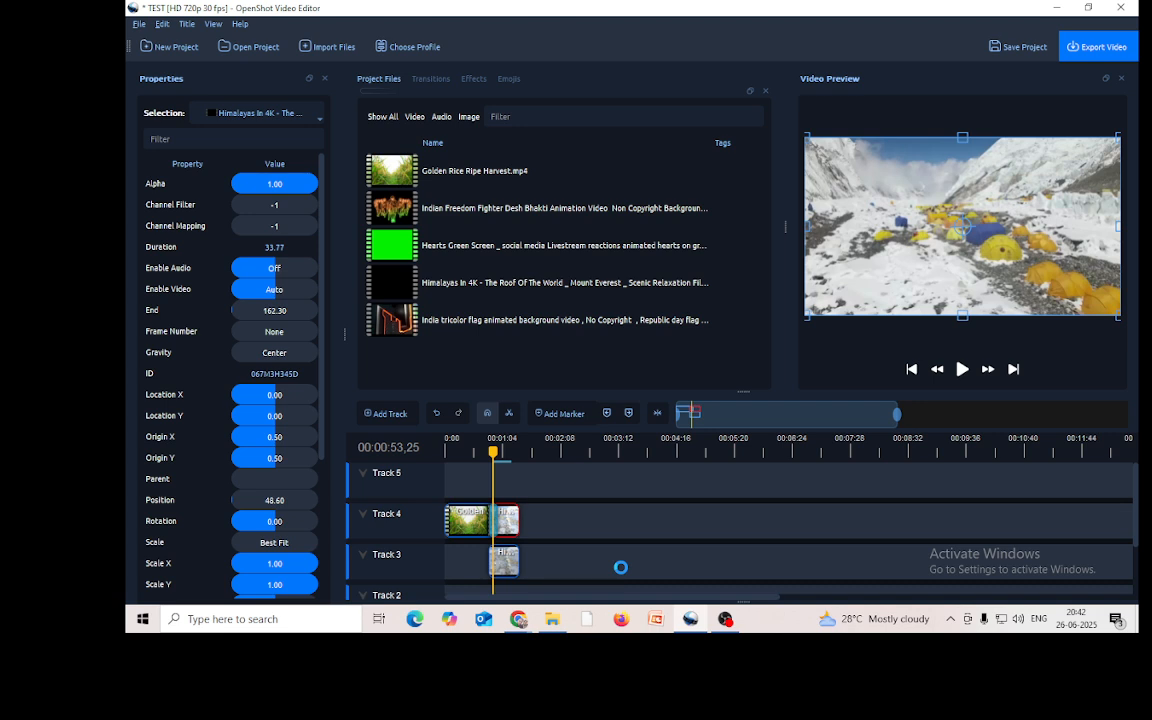
Step: Delete the separated Himalayas audio clip from Track 3, and move the Himalayas video clip to 90.53 s on Track 4
drag(494, 453, 464, 451)
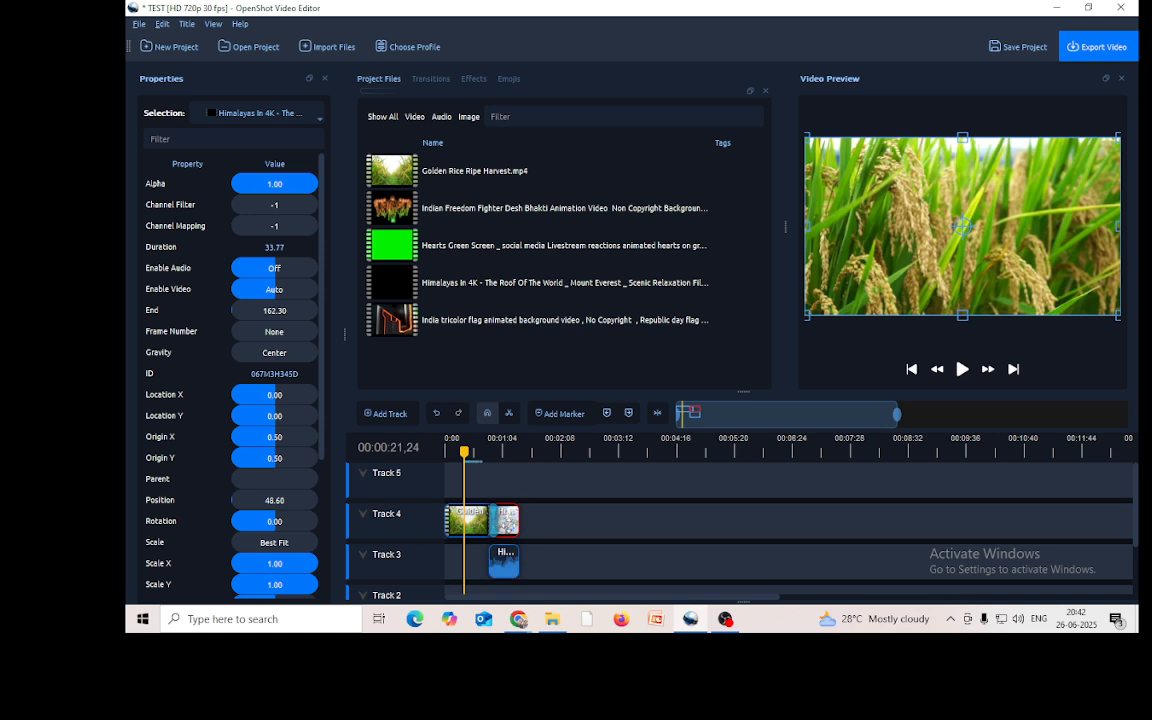
drag(510, 525, 524, 520)
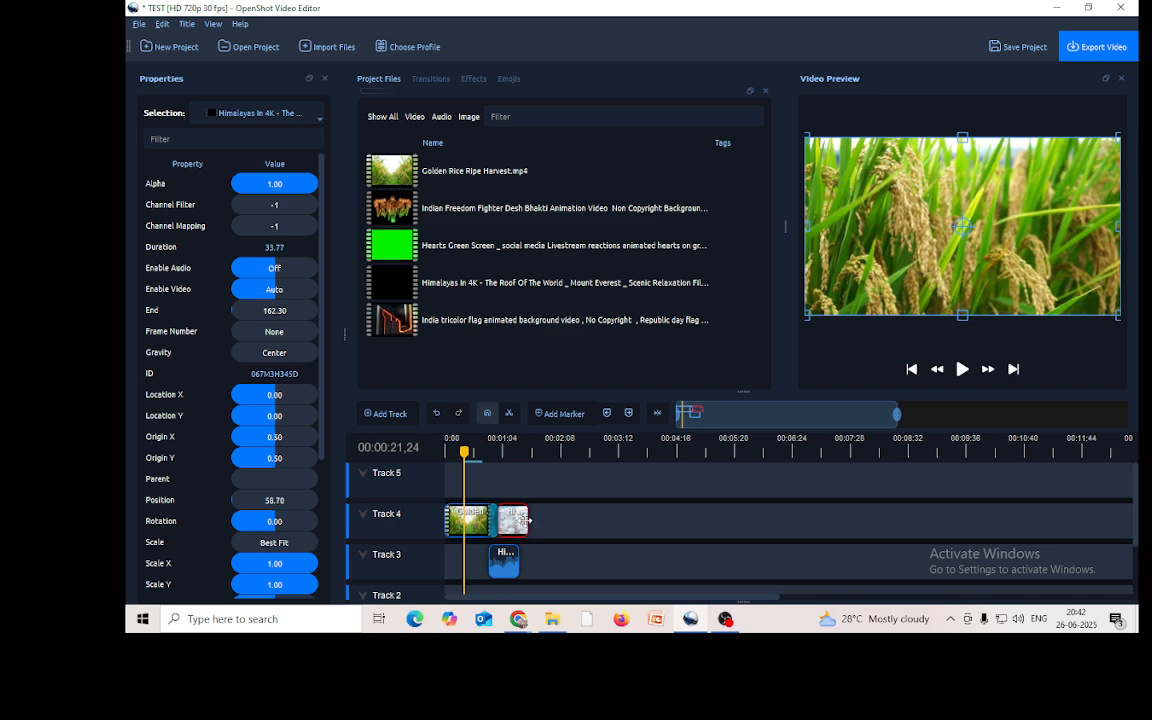
click(508, 566)
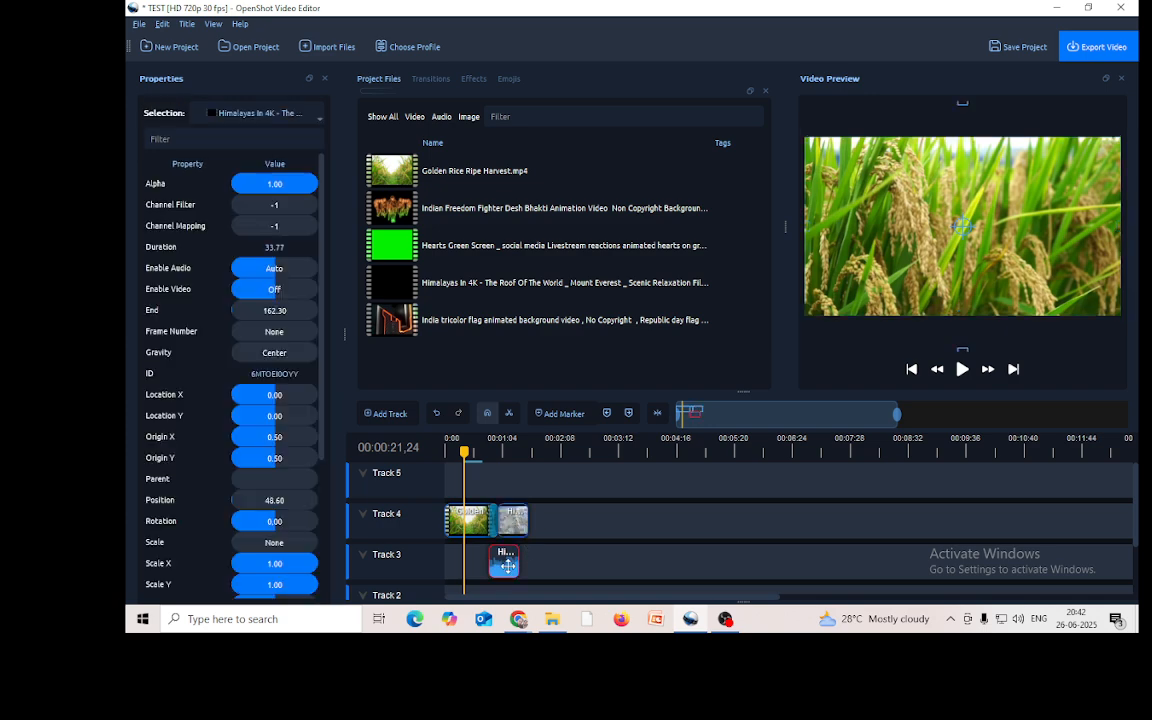
key(Delete)
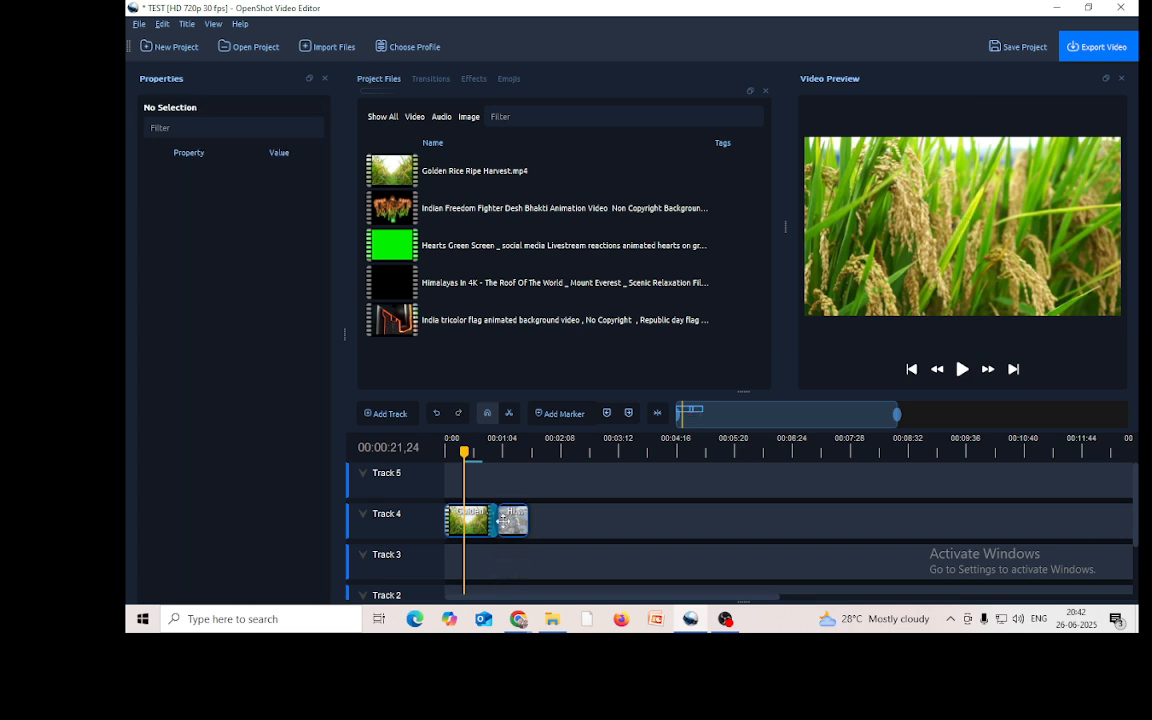
click(535, 515)
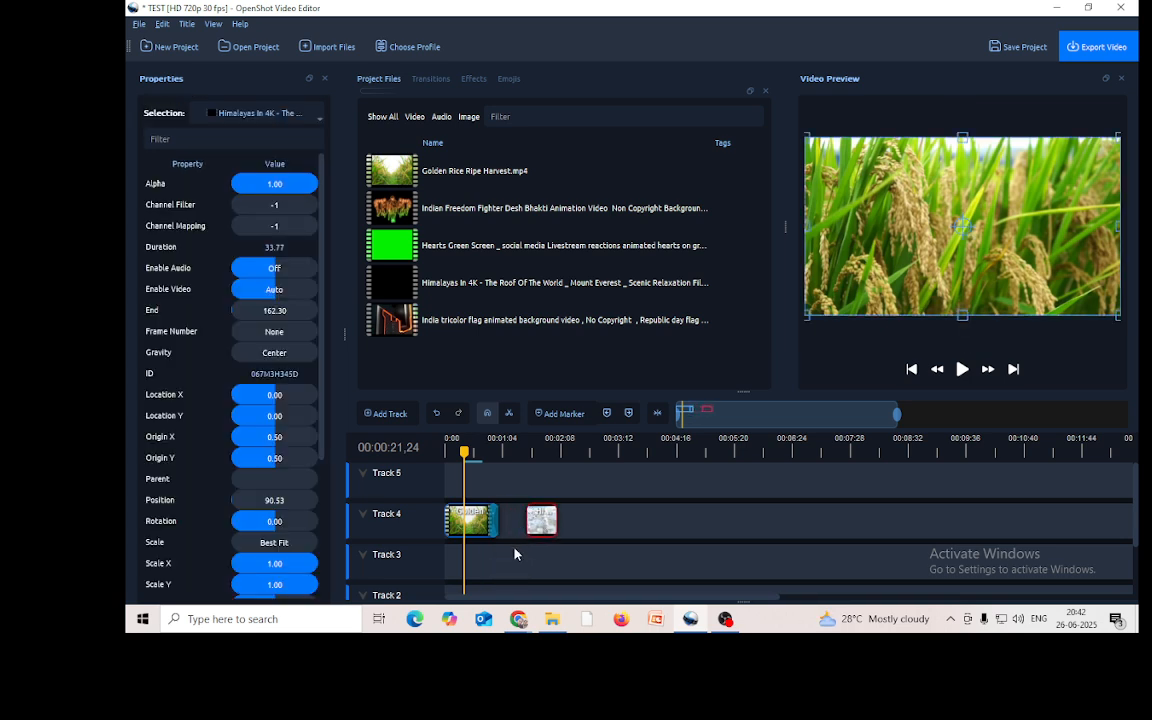
Step: Undo the Himalayas audio separation and clip moves back to the clip's placement on Track 5 at 95.20 s
key(ctrl+z)
key(ctrl+z)
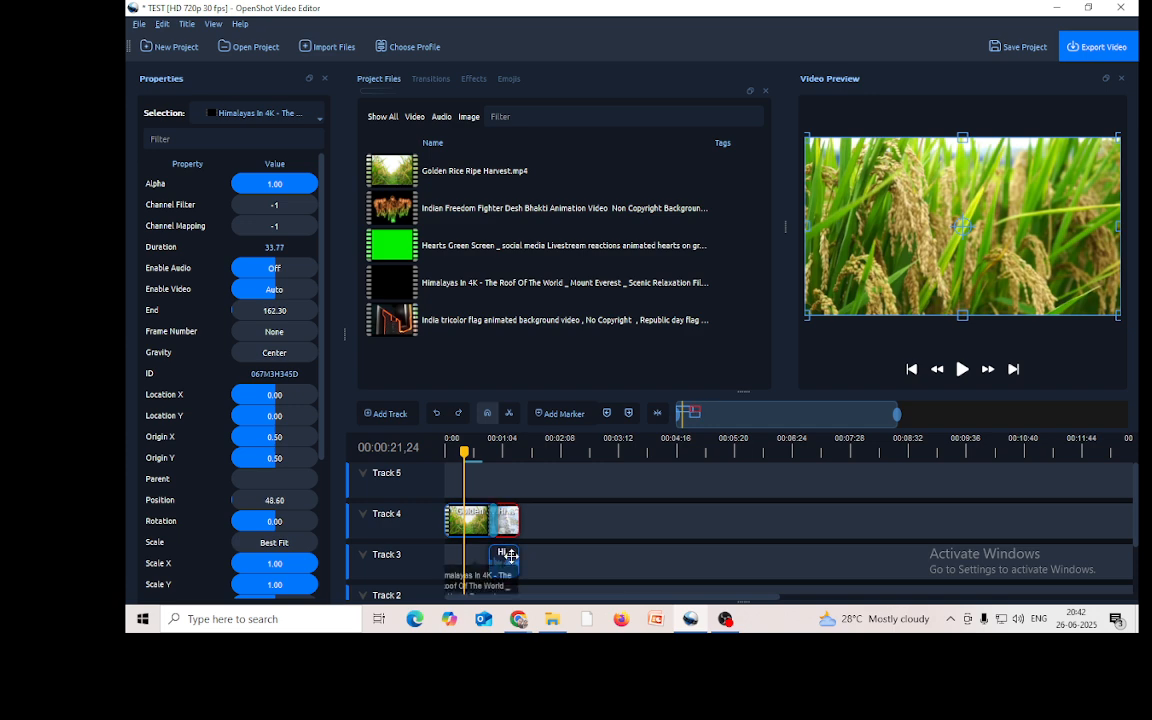
key(ctrl+z)
key(ctrl+z)
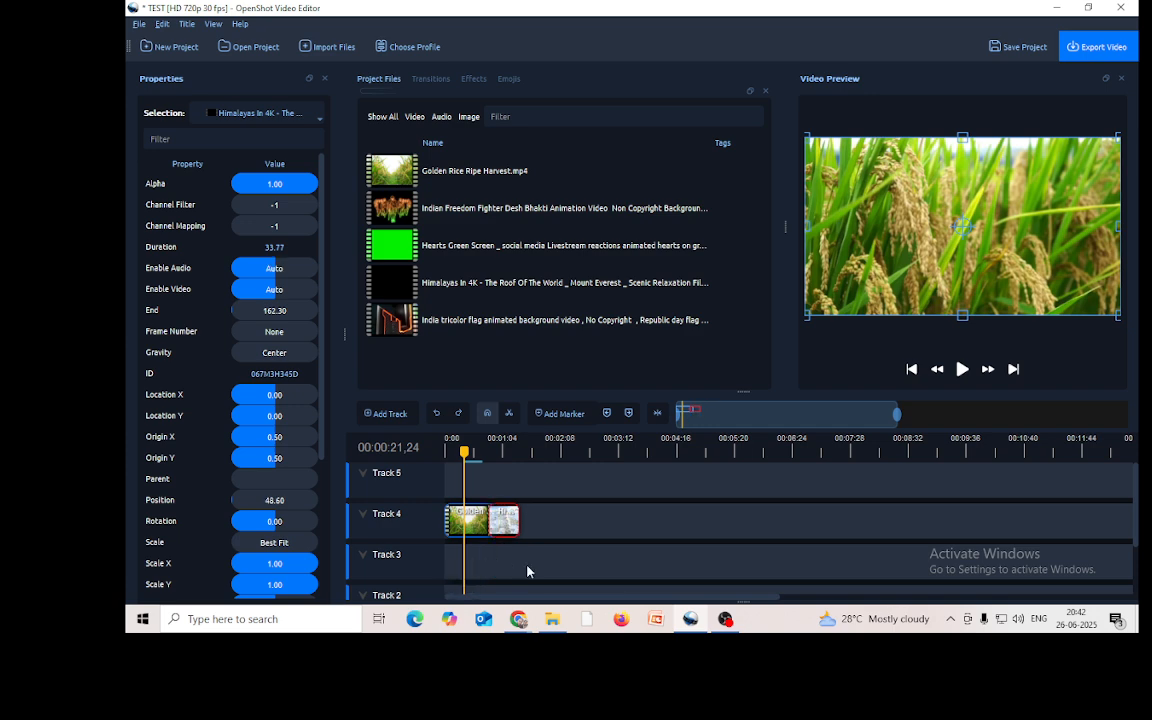
key(ctrl+y)
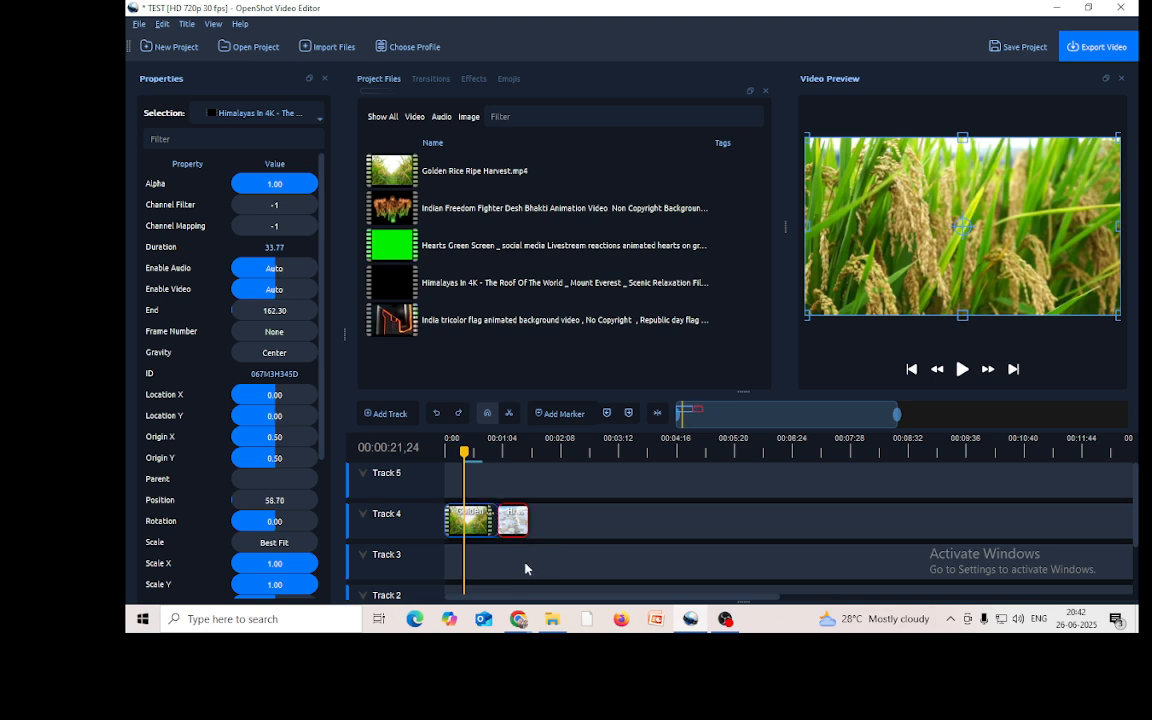
key(ctrl+y)
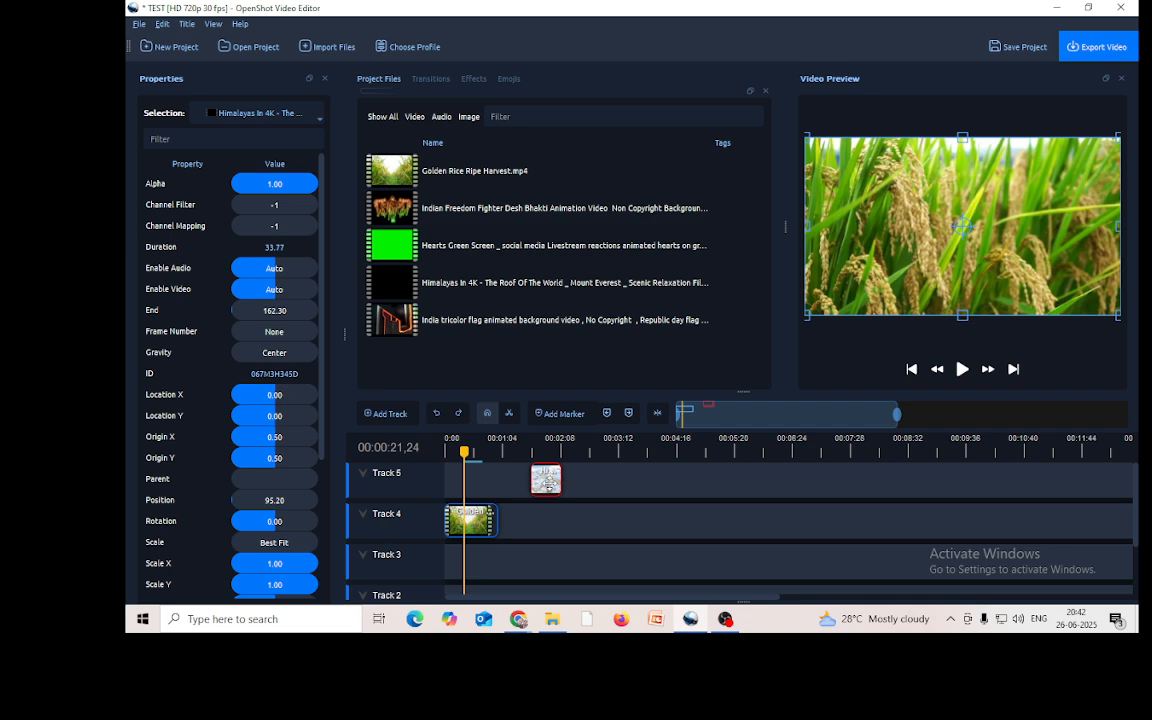
Step: Move the Himalayas clip to Track 4 at 92.87 s, separate its audio as a single clip, and delete that audio clip
drag(549, 484, 547, 534)
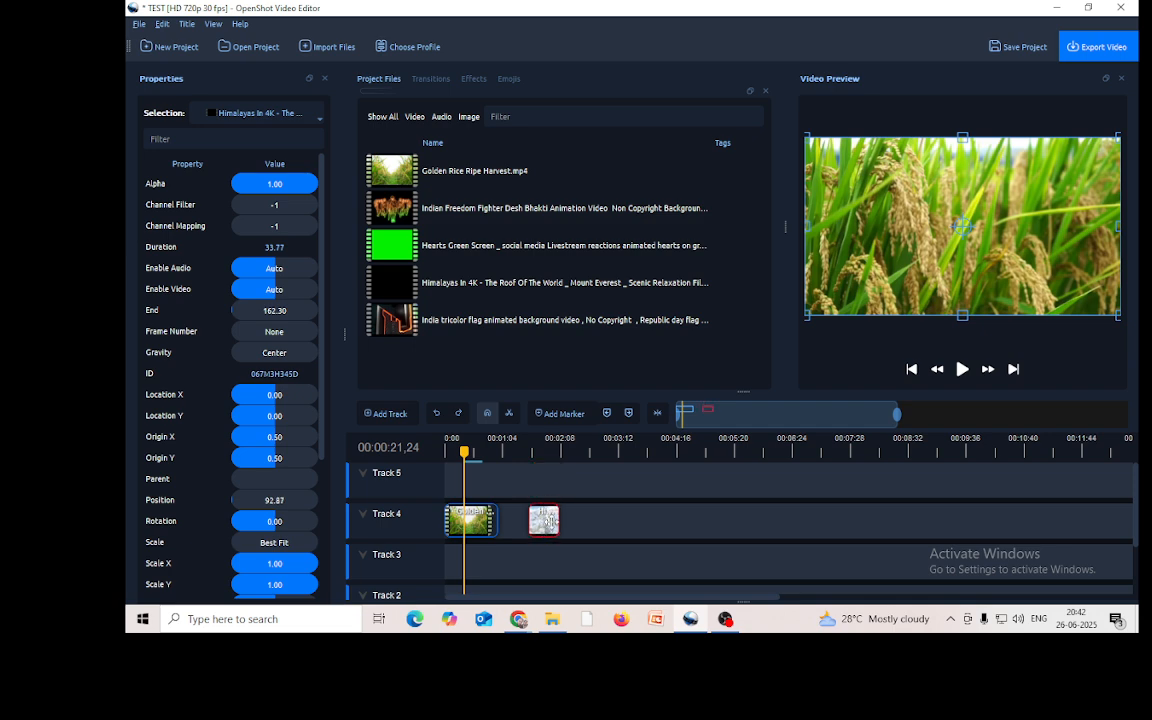
right_click(540, 529)
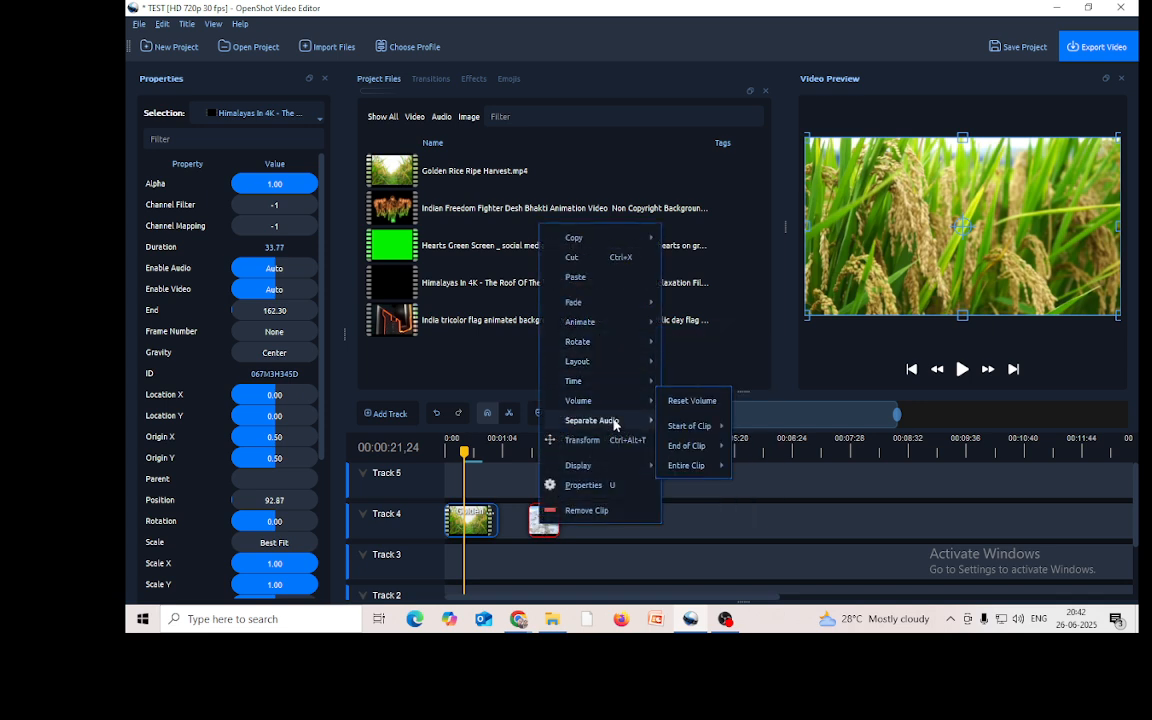
mouse_move(612, 420)
click(682, 420)
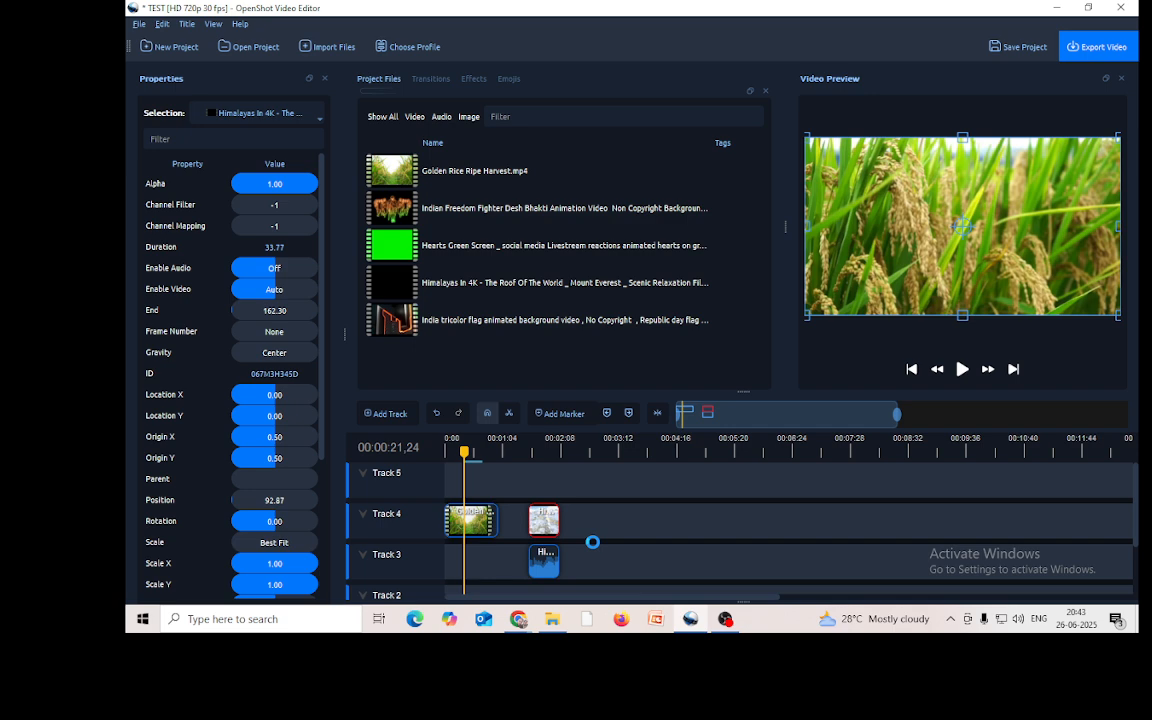
click(546, 562)
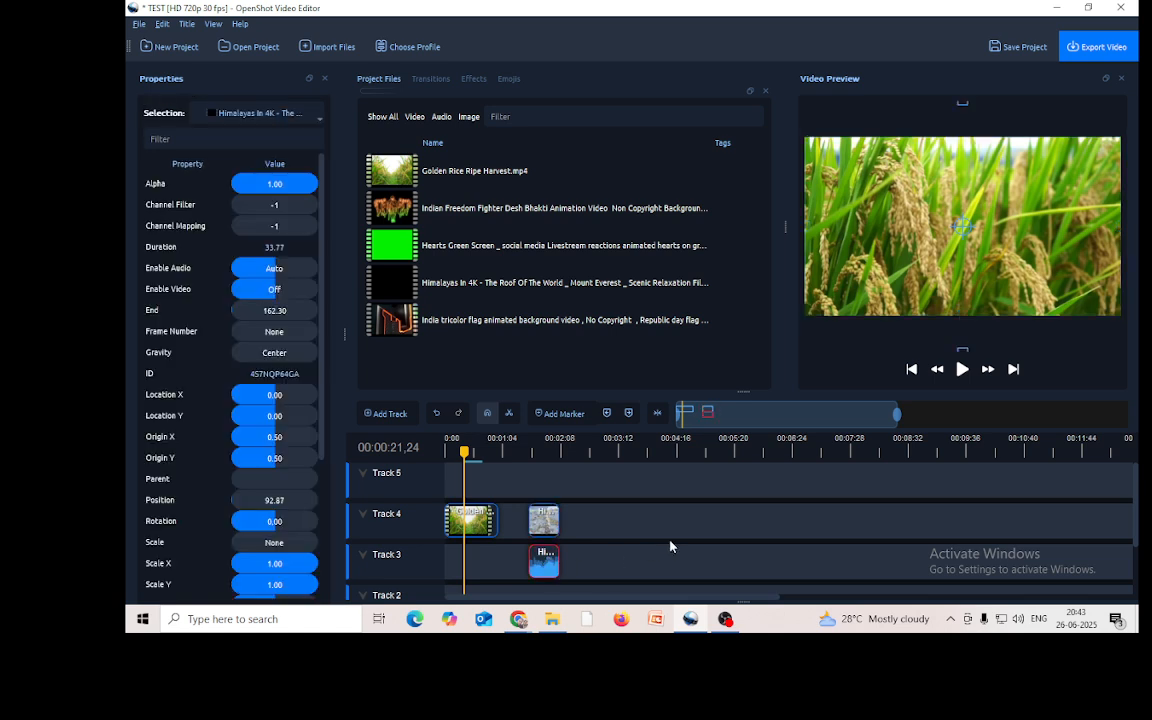
key(Delete)
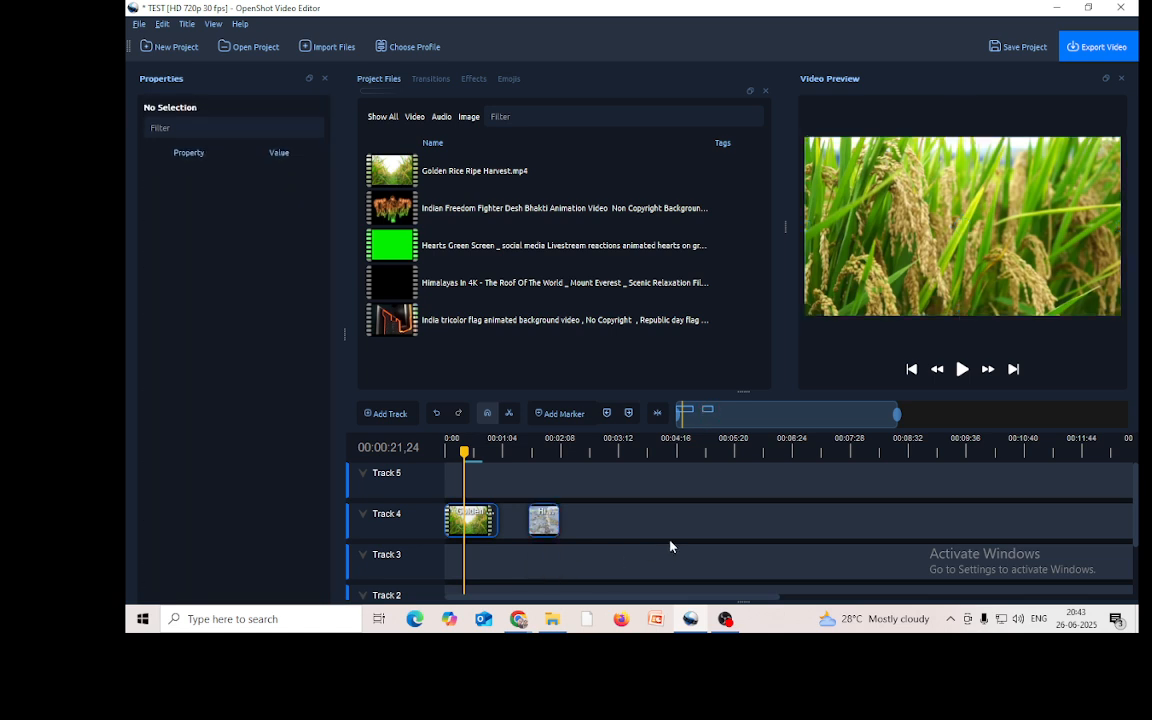
Step: Start playback, set the playhead to about 00:00:37, and move the Himalayas clip to 58.70 s, right after the rice clip
click(962, 369)
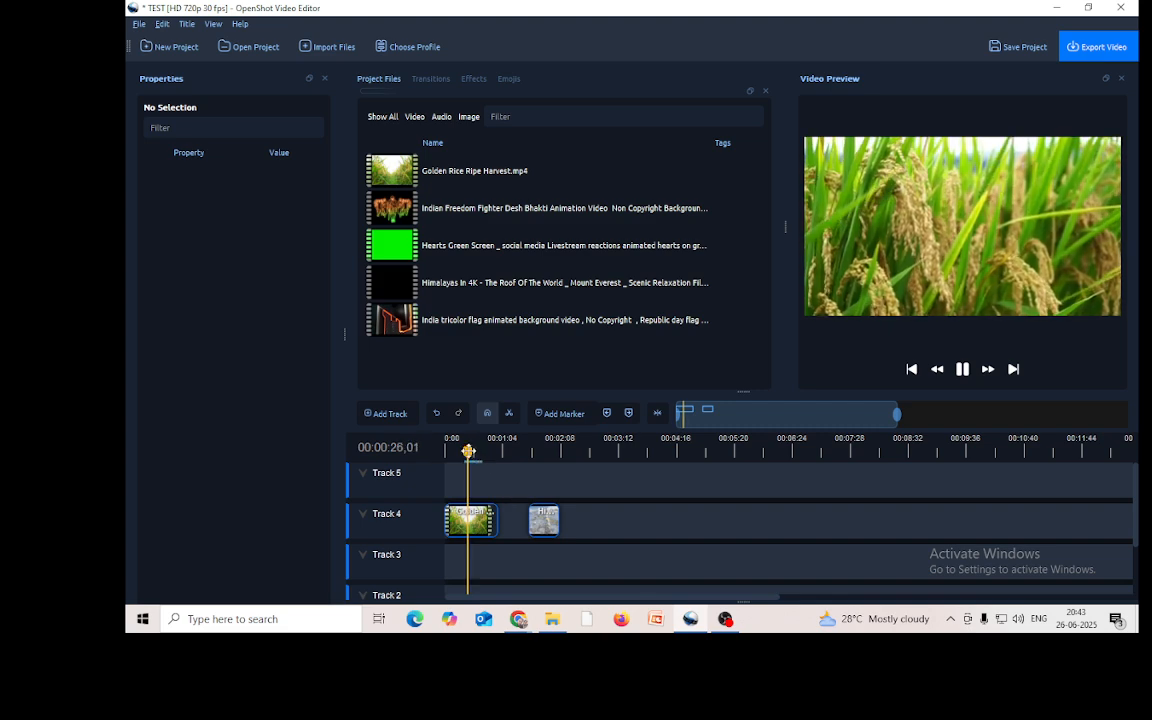
click(527, 450)
drag(533, 471, 478, 481)
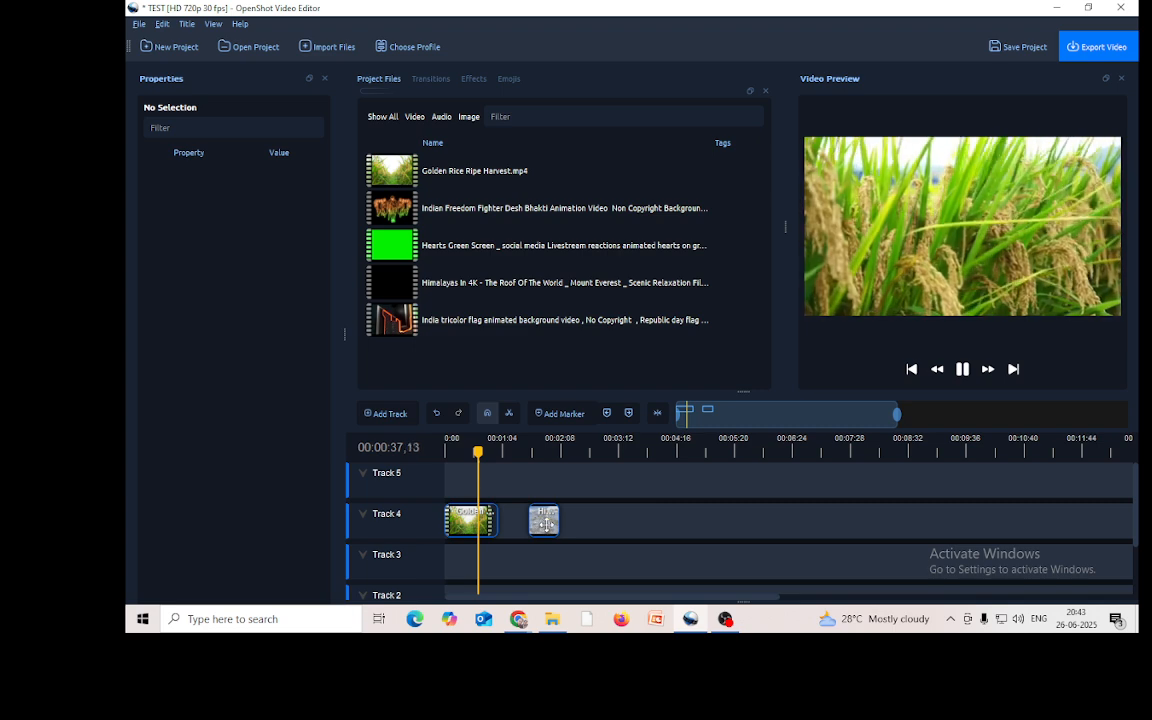
drag(543, 521, 513, 525)
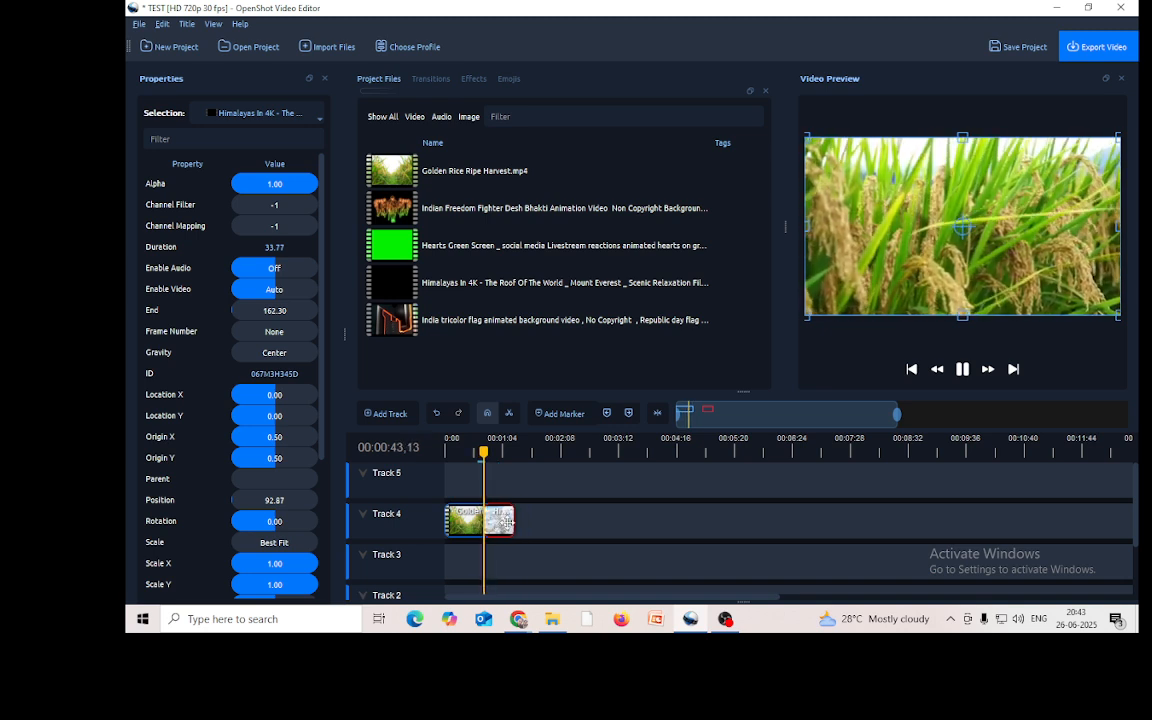
drag(512, 525, 512, 525)
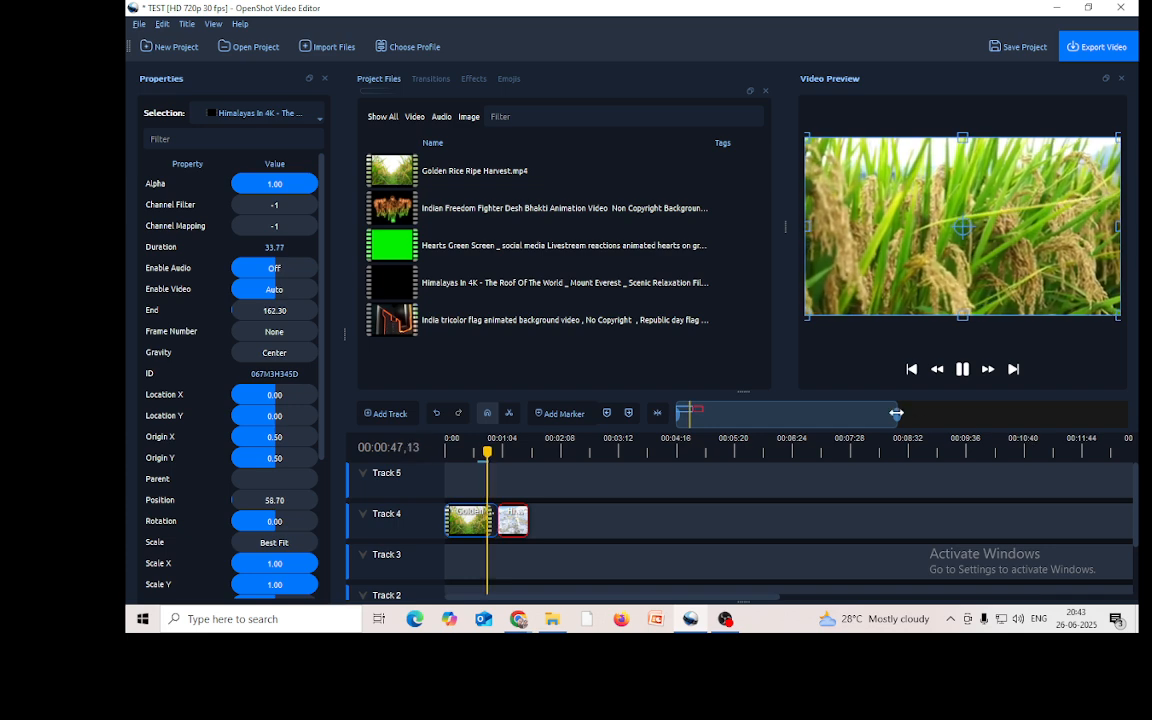
Step: Pause playback at 00:00:20,24, move the Himalayas clip to 50.13 s so it overlaps the rice clip, and save the project
drag(898, 413, 819, 414)
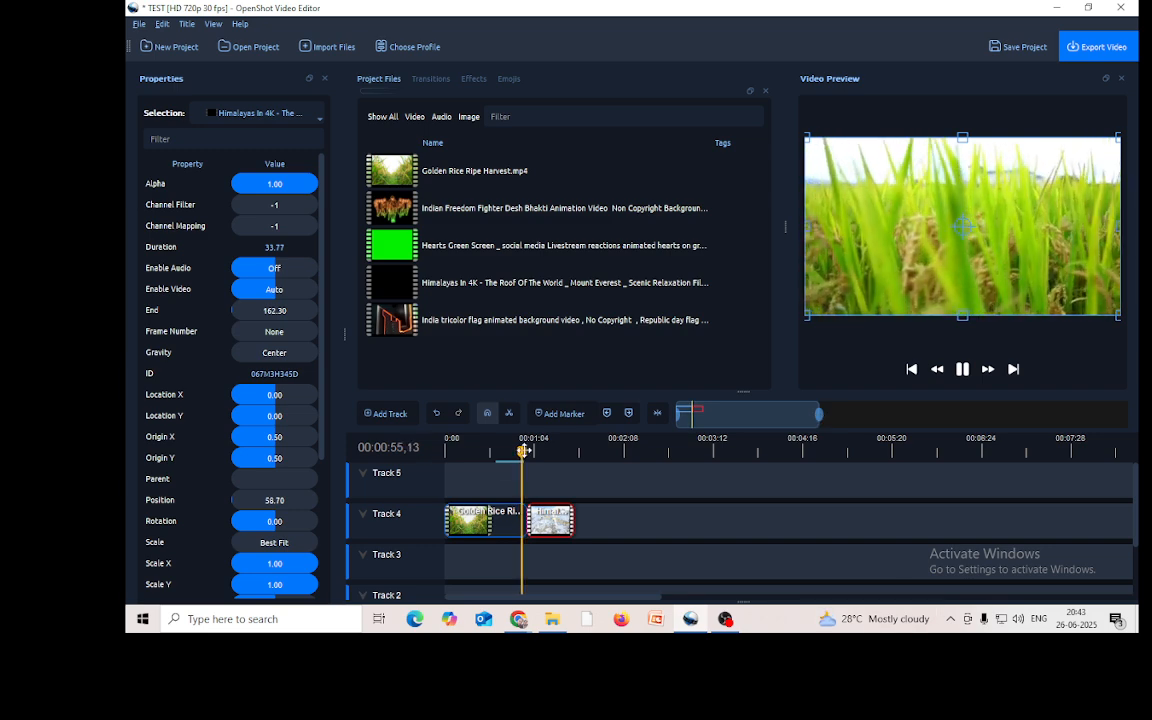
drag(523, 453, 473, 455)
click(964, 369)
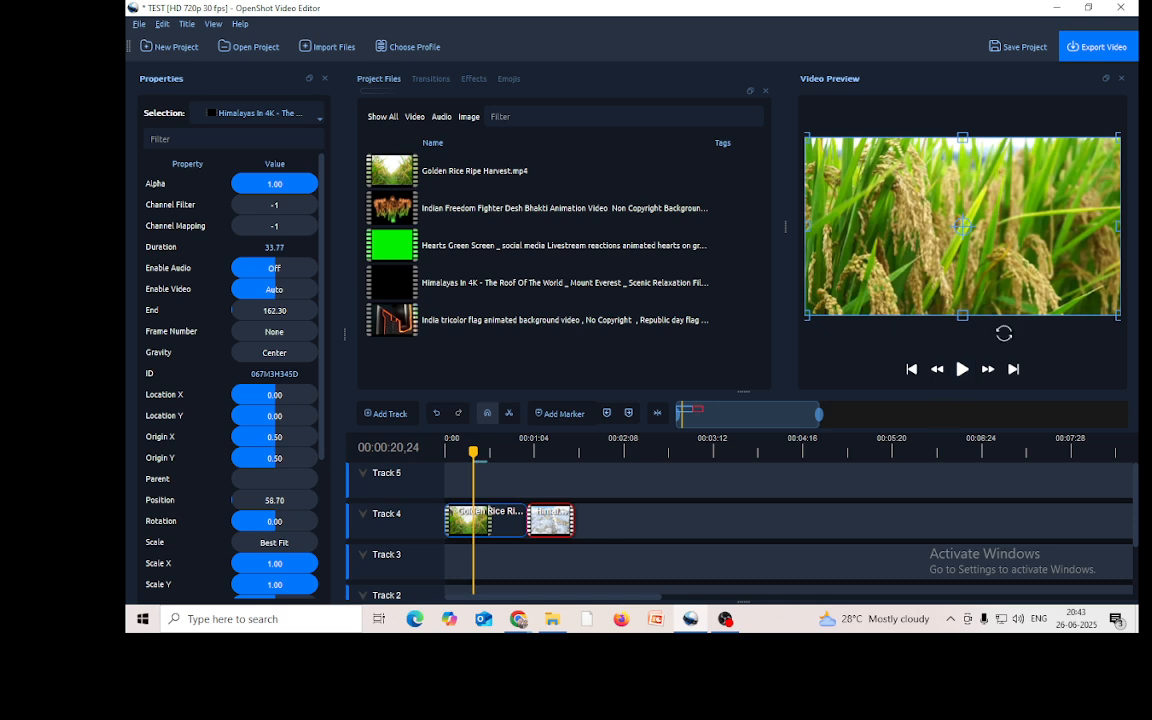
drag(549, 522, 521, 524)
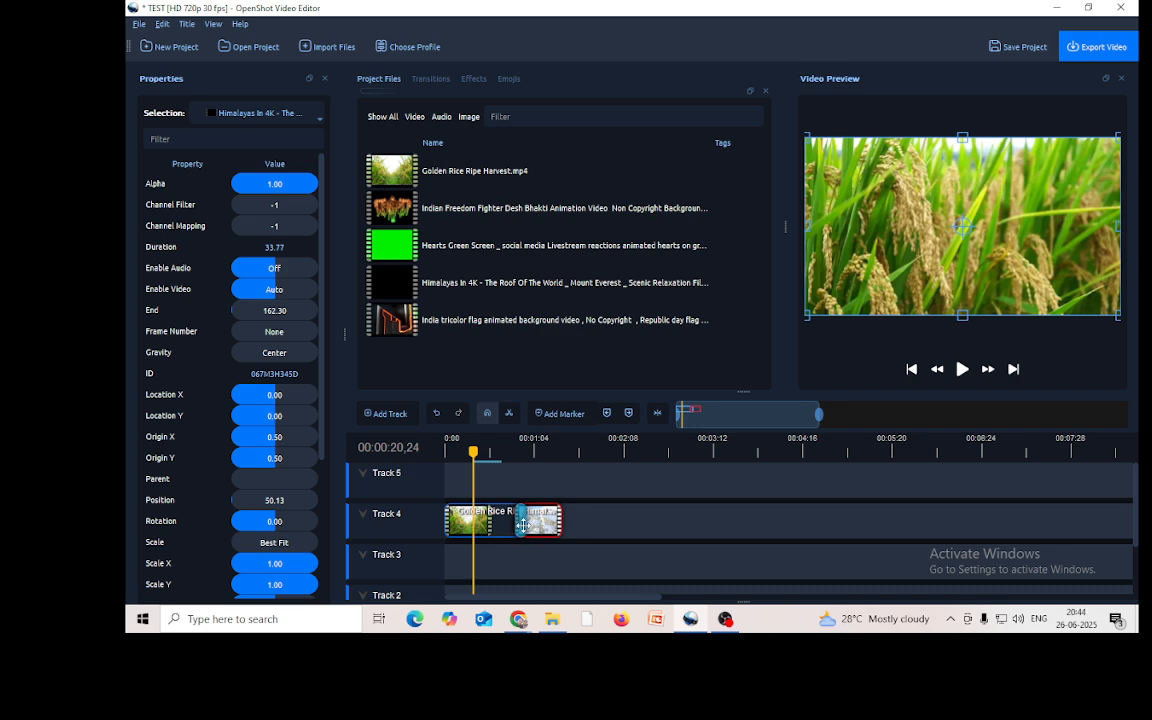
key(ctrl+s)
Step: Play the transition between the rice and Himalayas clips from 00:00:43,24
click(506, 450)
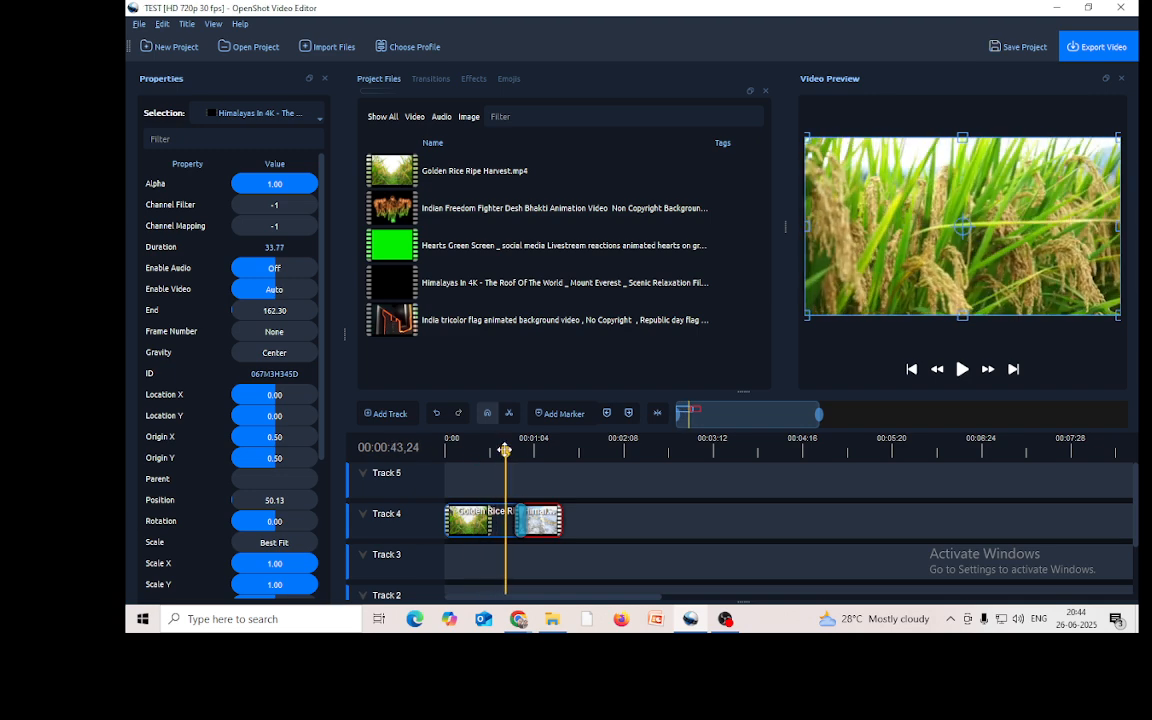
click(962, 370)
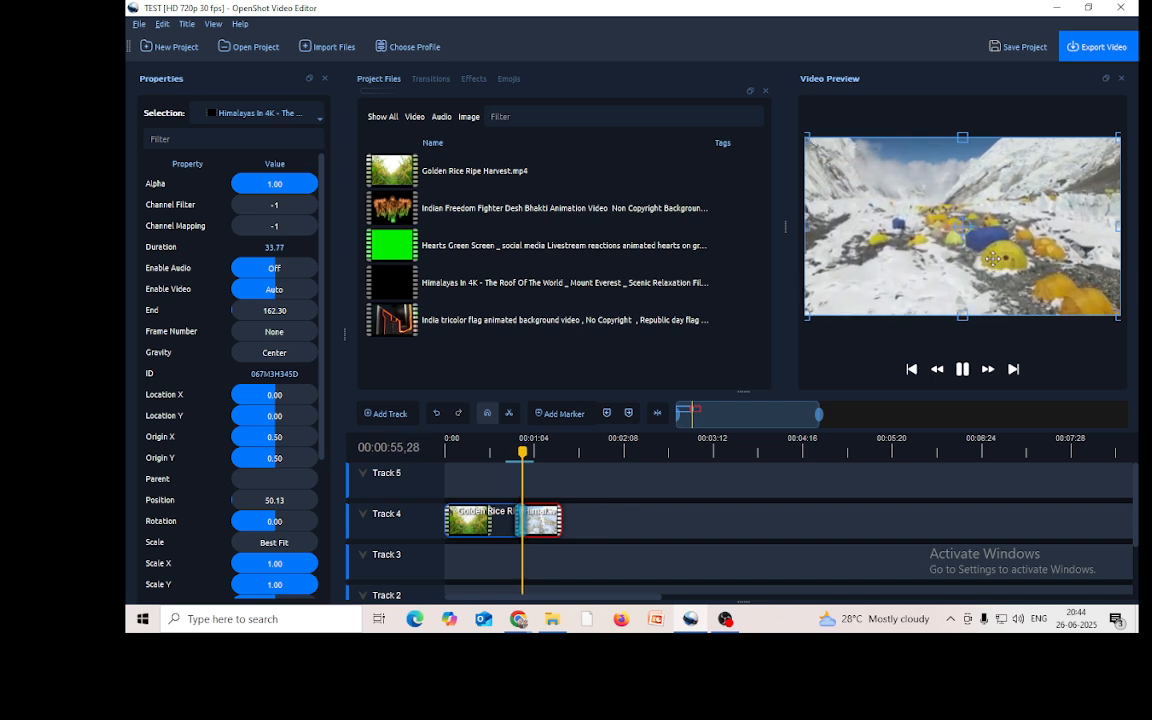
Step: Pause playback and add the Circle in to out transition at the start of the rice clip on Track 4
click(962, 372)
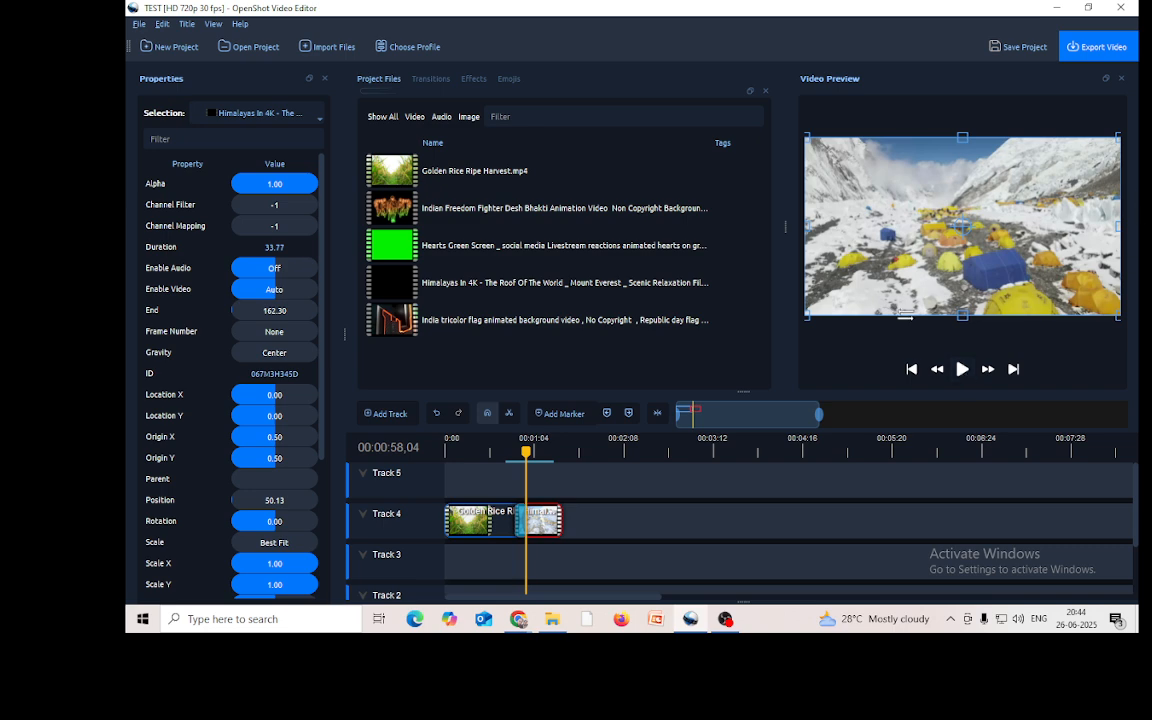
click(425, 79)
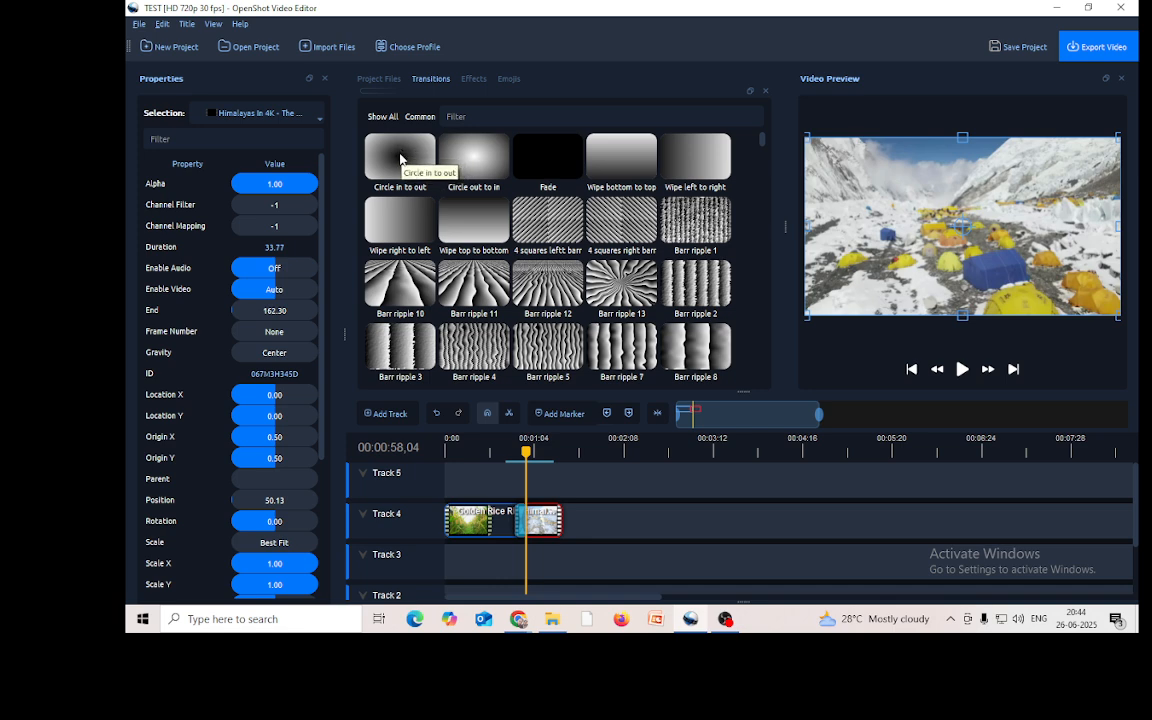
drag(400, 158, 452, 525)
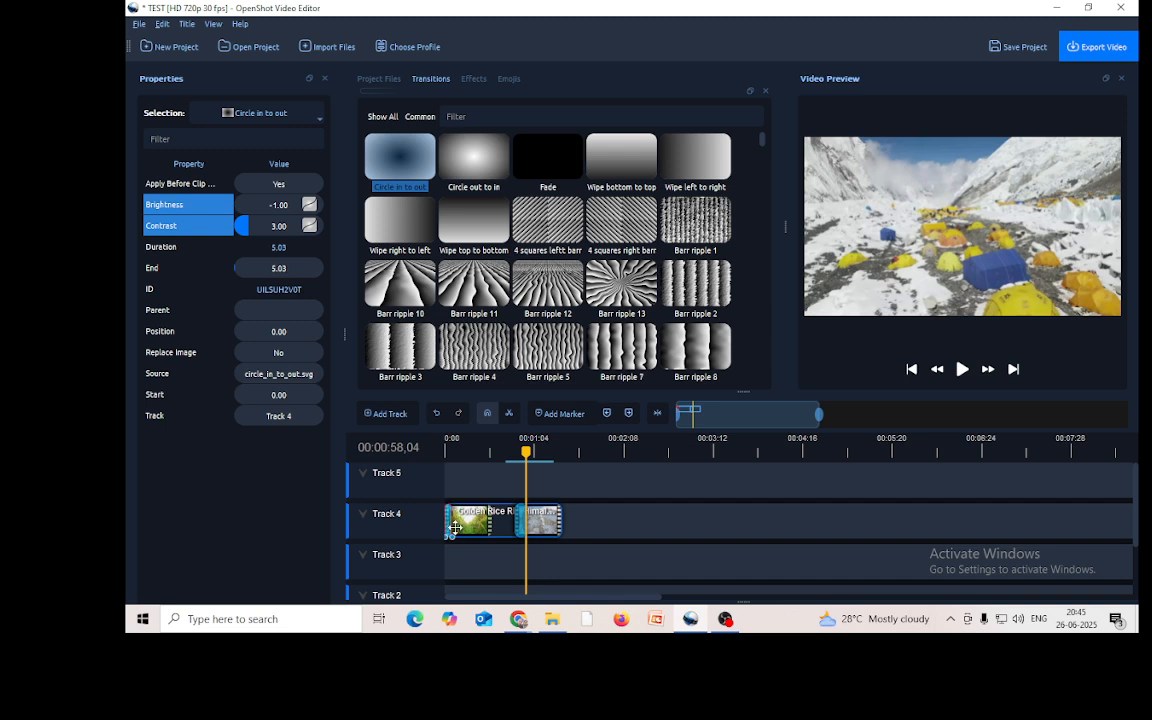
Step: Play the Circle in to out transition from the start of the timeline, then replay it from the beginning
drag(527, 452, 363, 465)
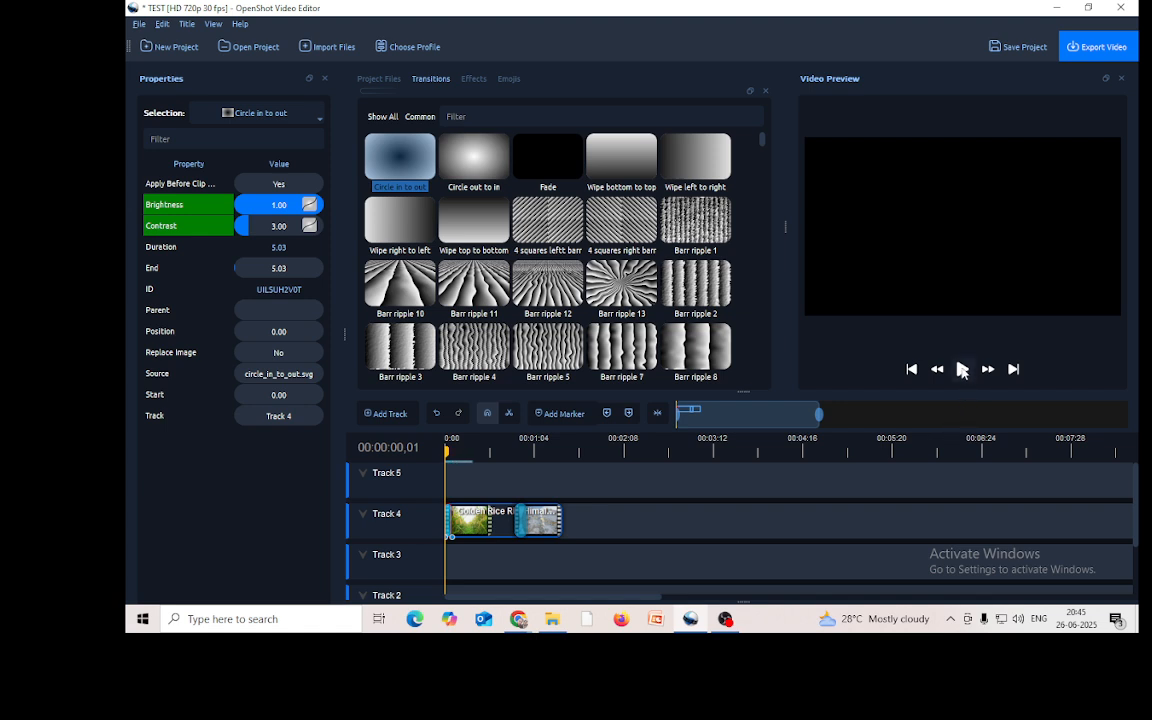
click(961, 370)
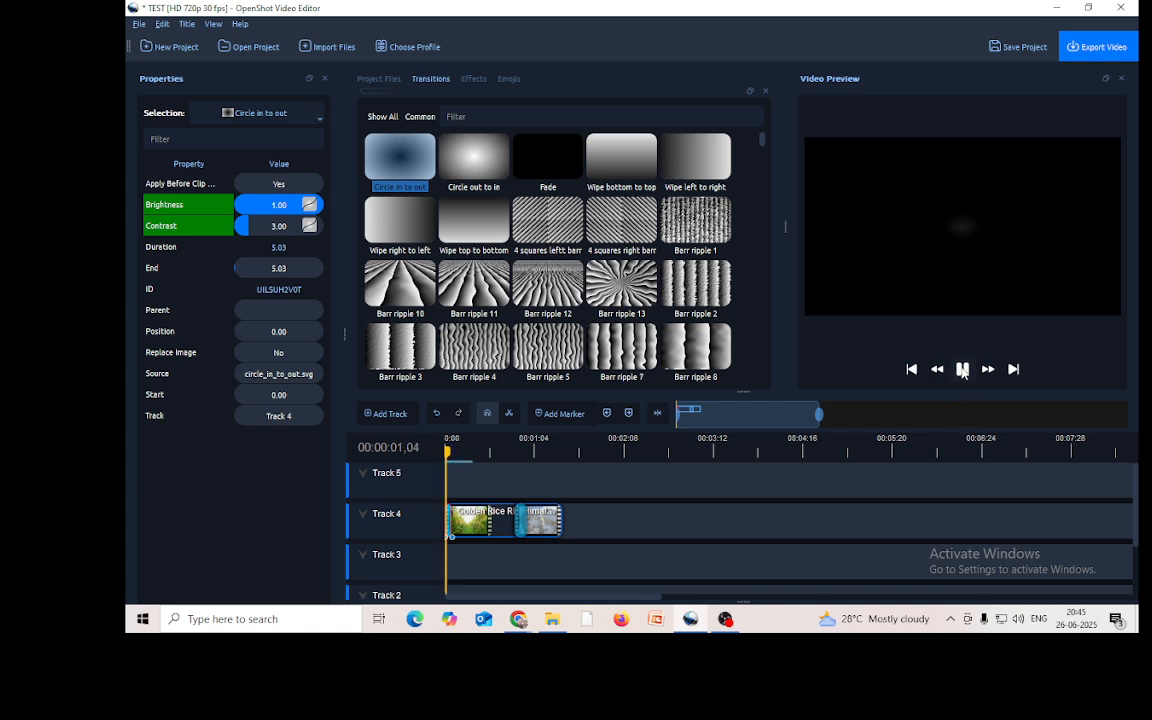
click(961, 370)
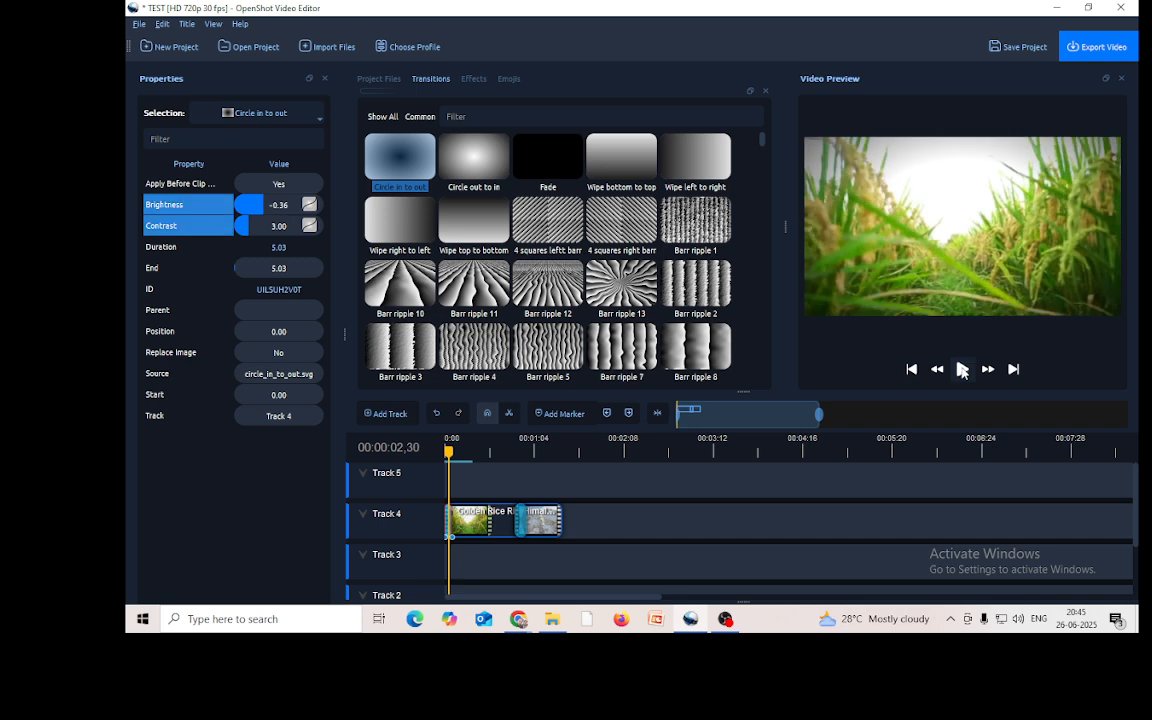
key(Home)
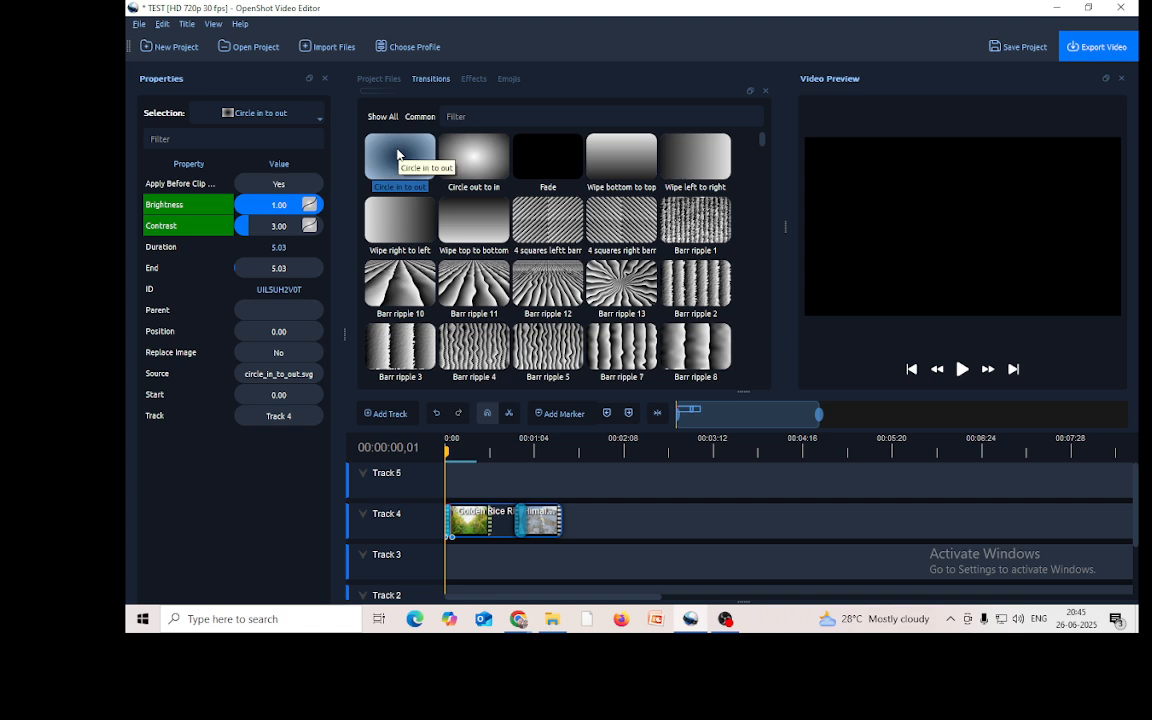
click(962, 370)
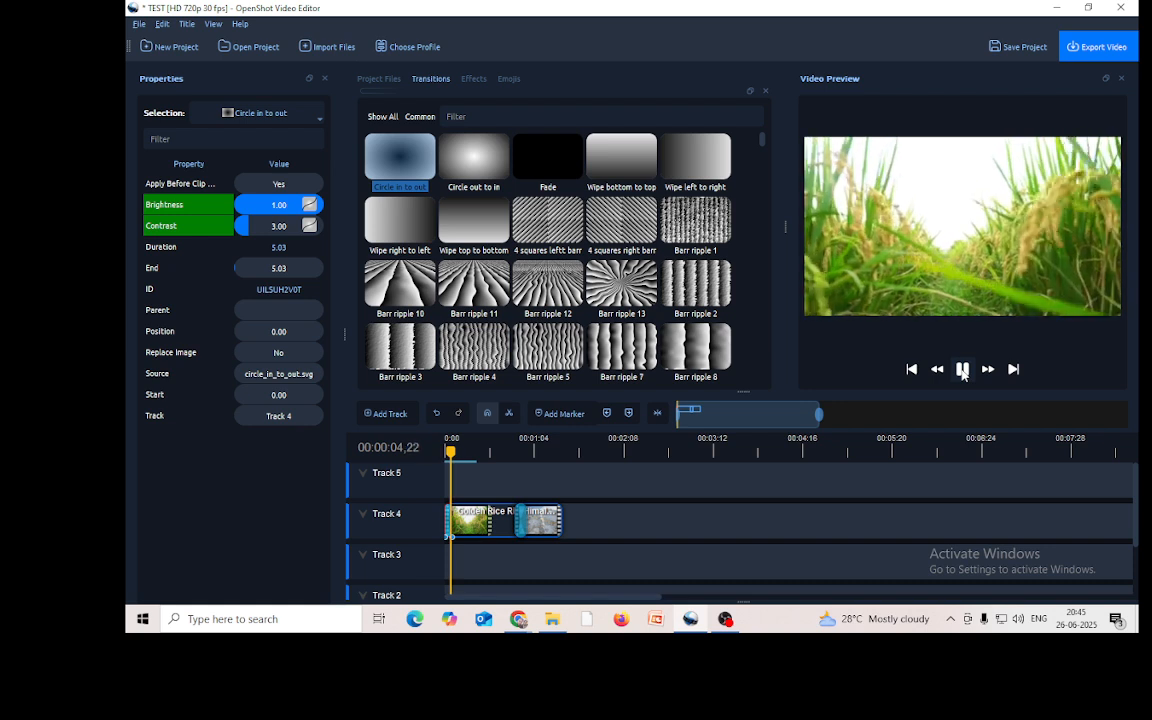
click(962, 370)
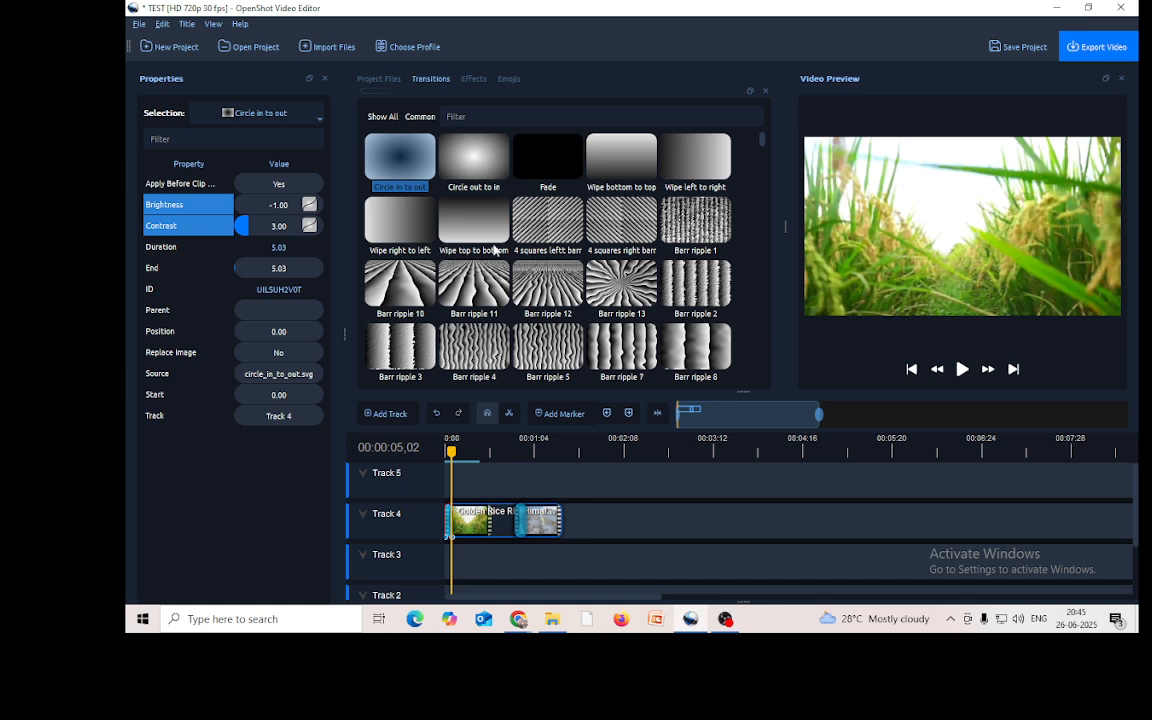
Step: Add the Wipe top to bottom transition at the end of the Himalayas clip on Track 4 and play it from 00:01:13,14
drag(481, 214, 539, 511)
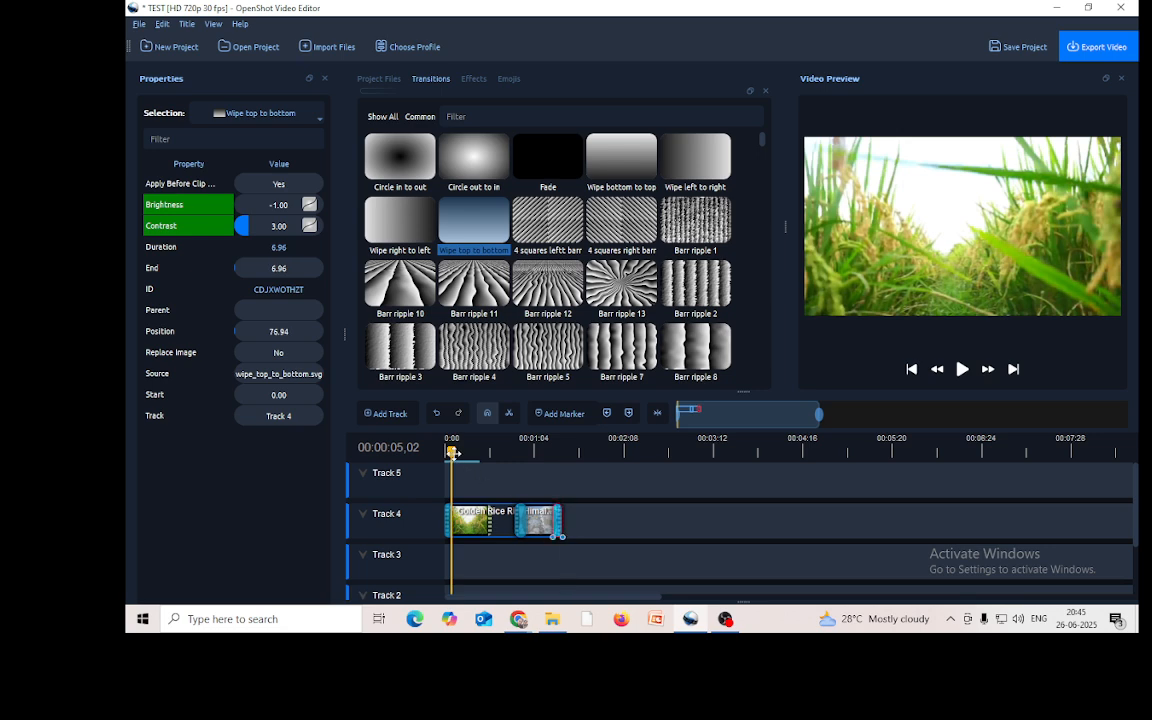
click(481, 451)
drag(505, 458, 545, 455)
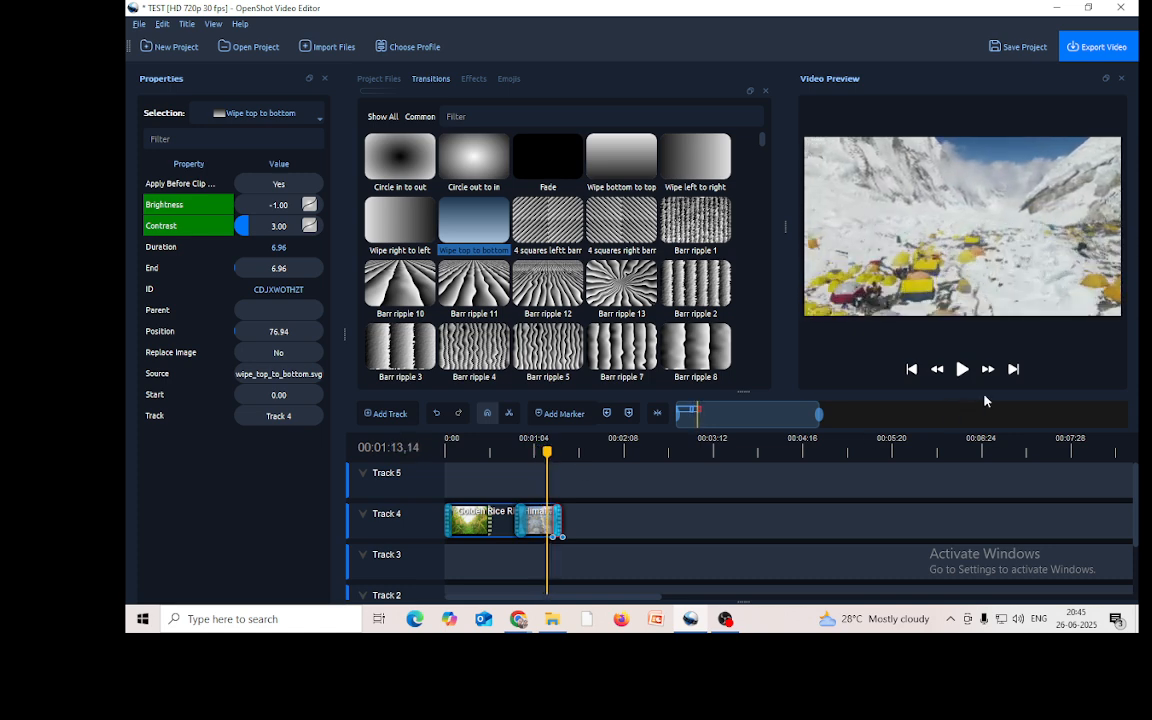
click(962, 369)
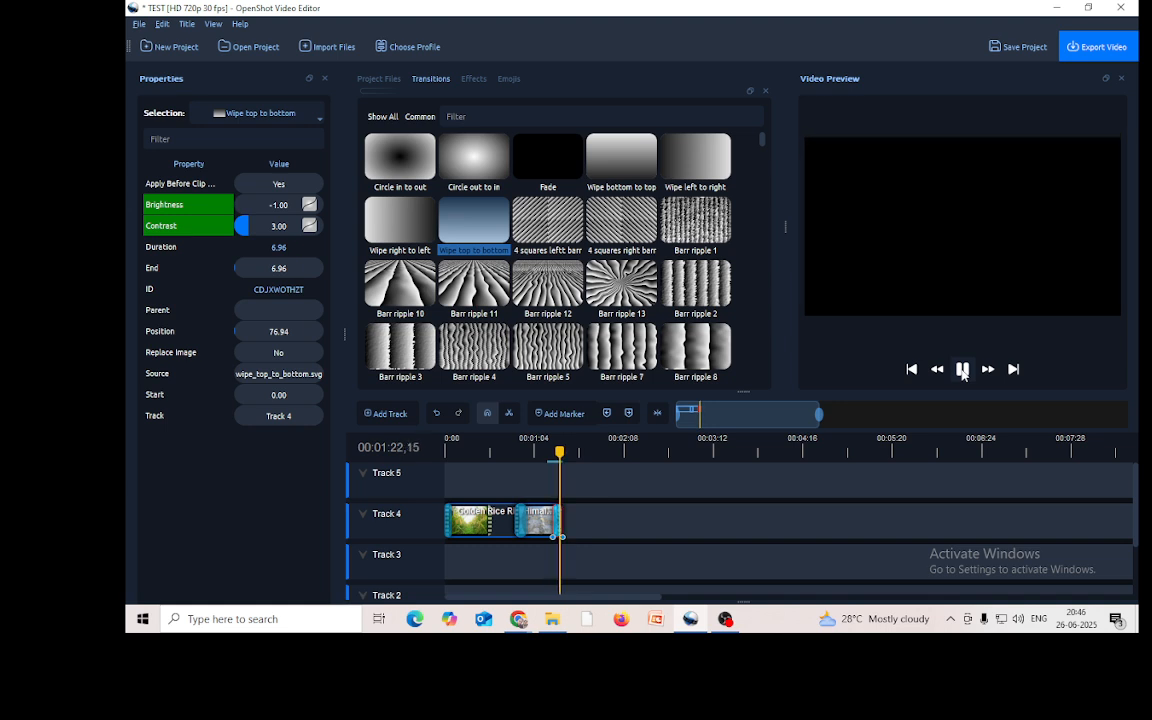
click(962, 370)
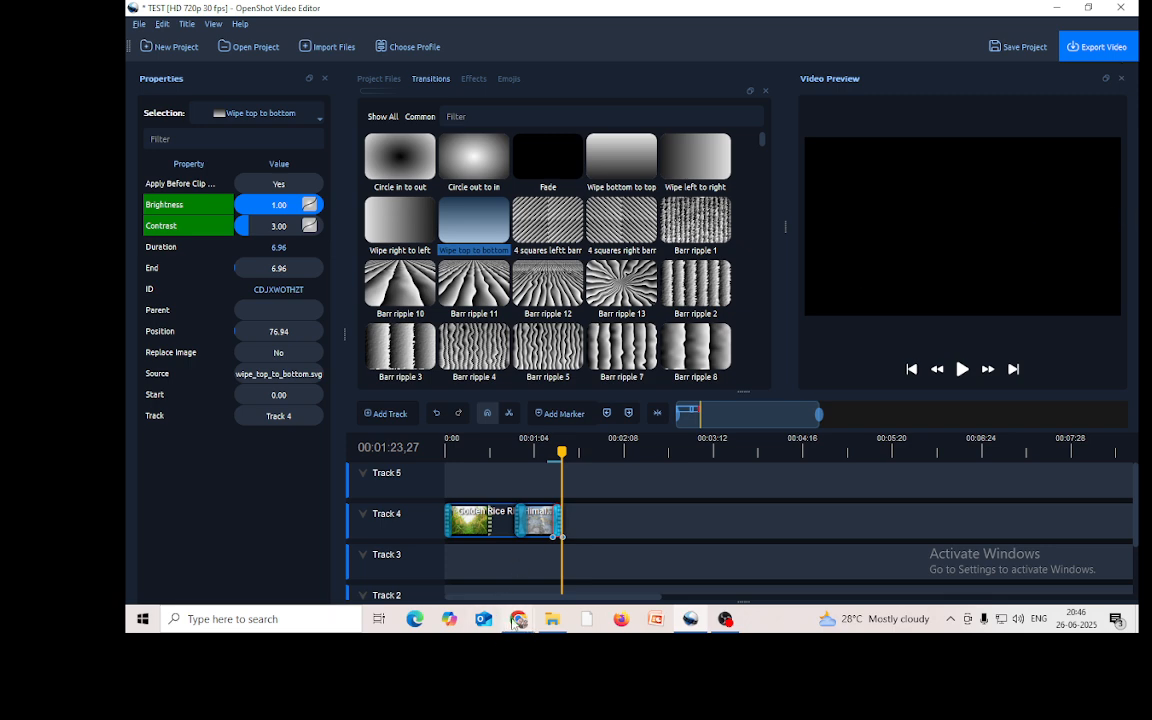
Step: Save the project and minimize the video editor and file explorer windows to reach the desktop
mouse_move(519, 621)
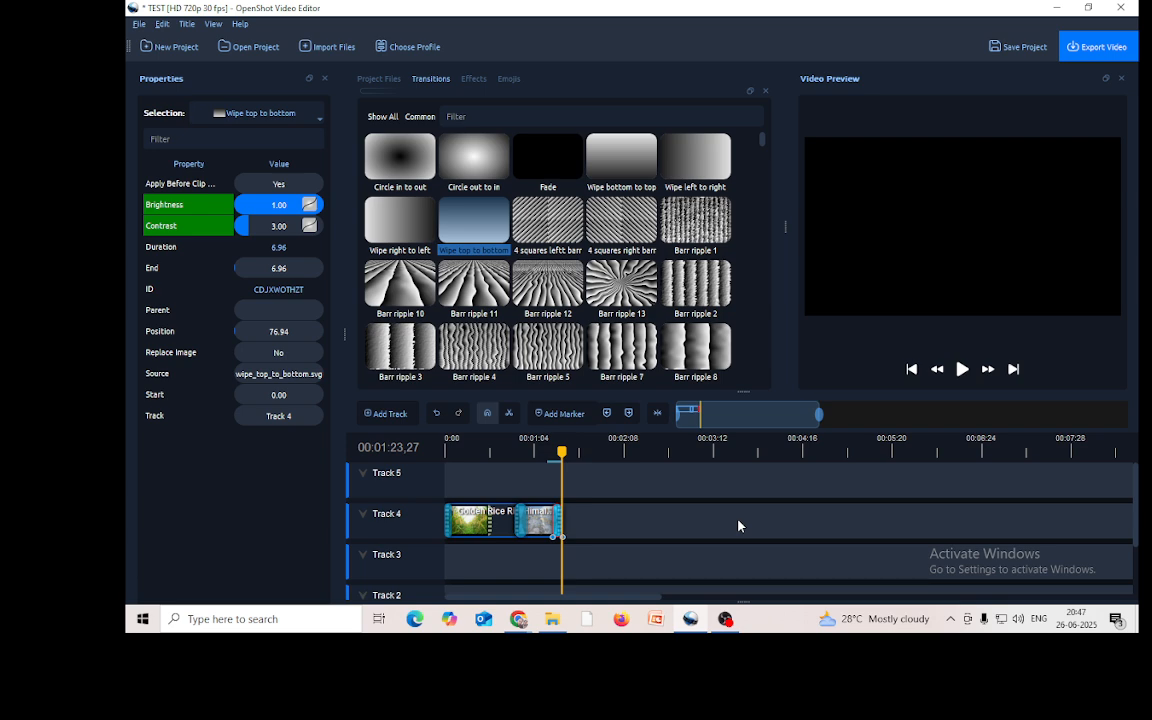
key(ctrl+s)
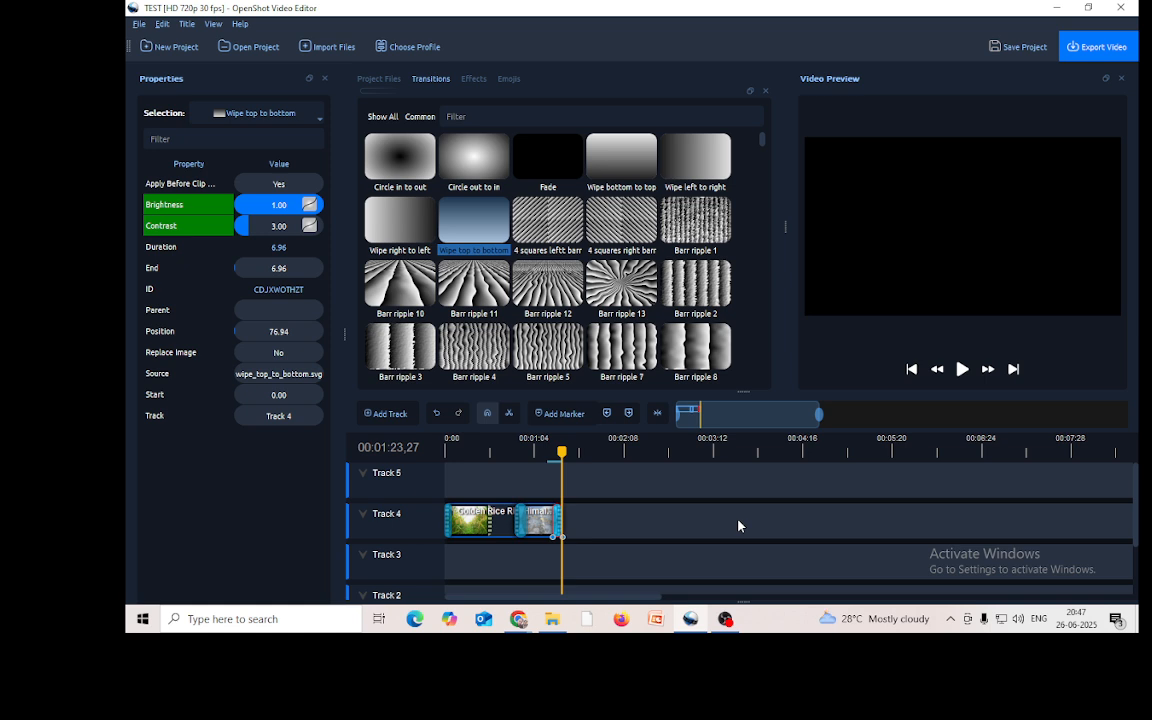
click(1056, 9)
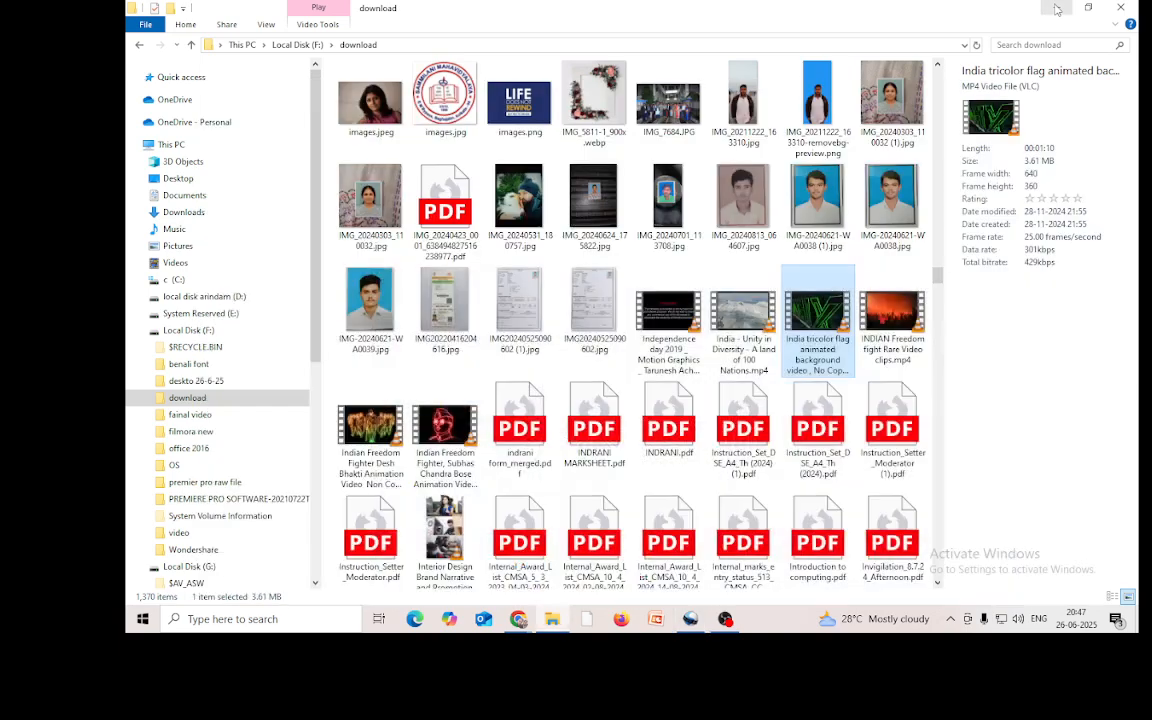
click(1056, 9)
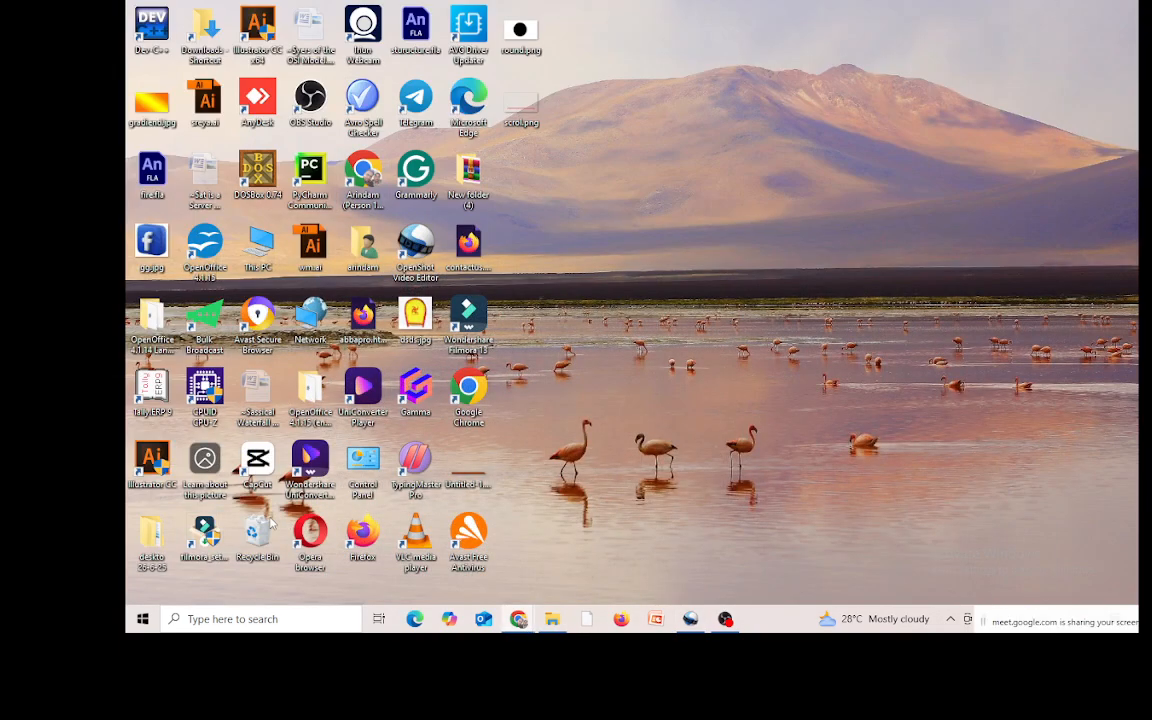
Step: Open Adobe Photoshop CS6
click(209, 624)
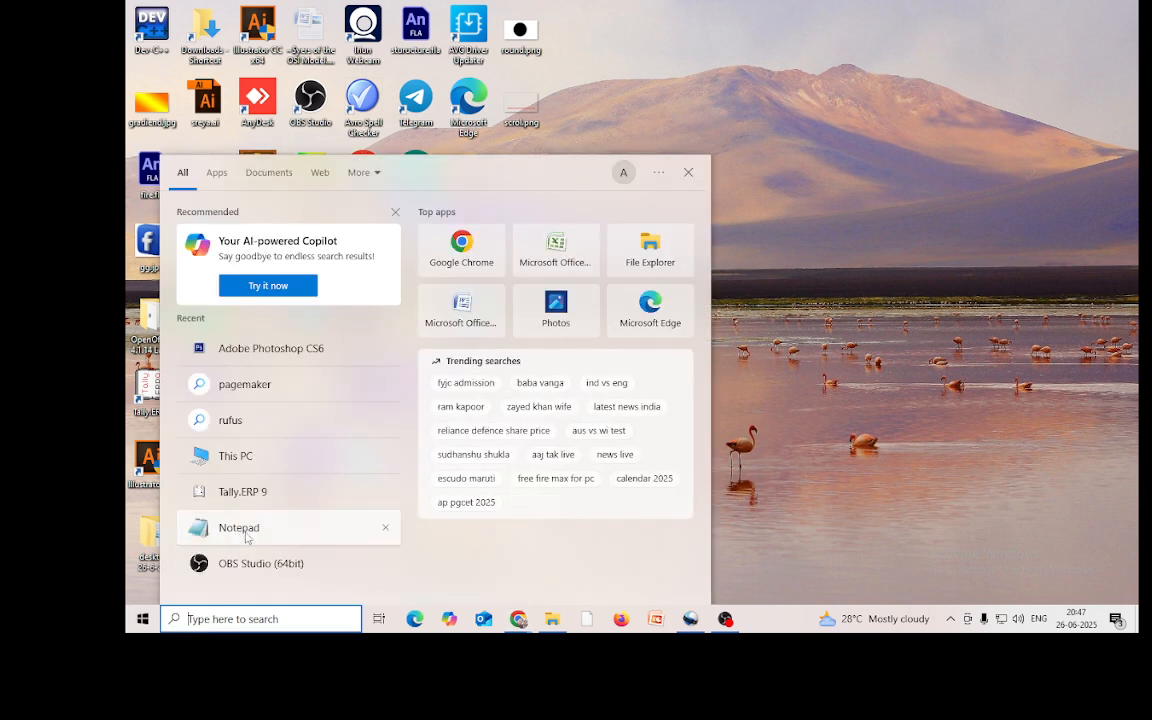
key(Escape)
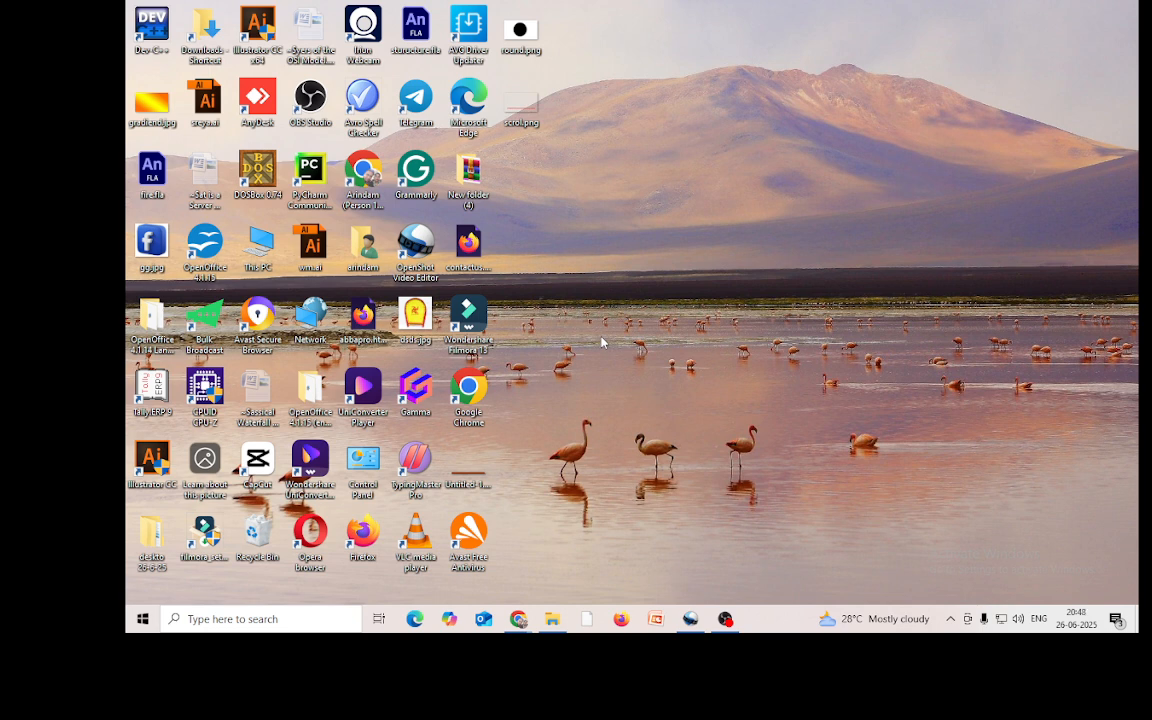
key(F5)
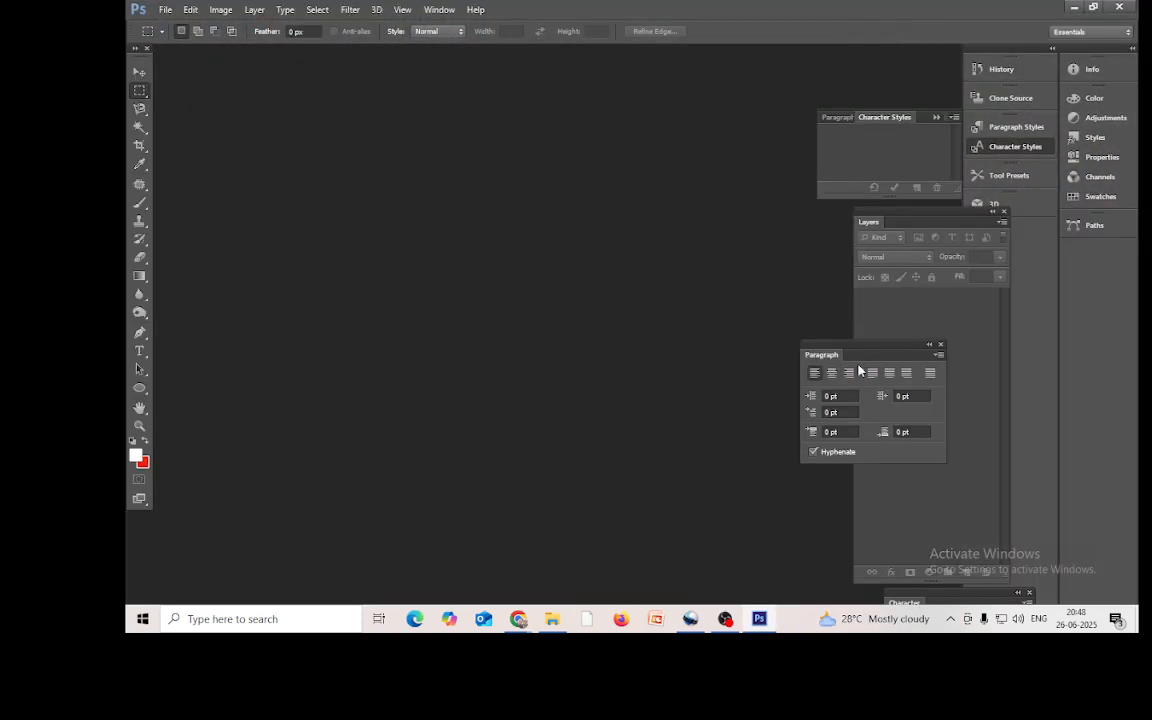
click(167, 10)
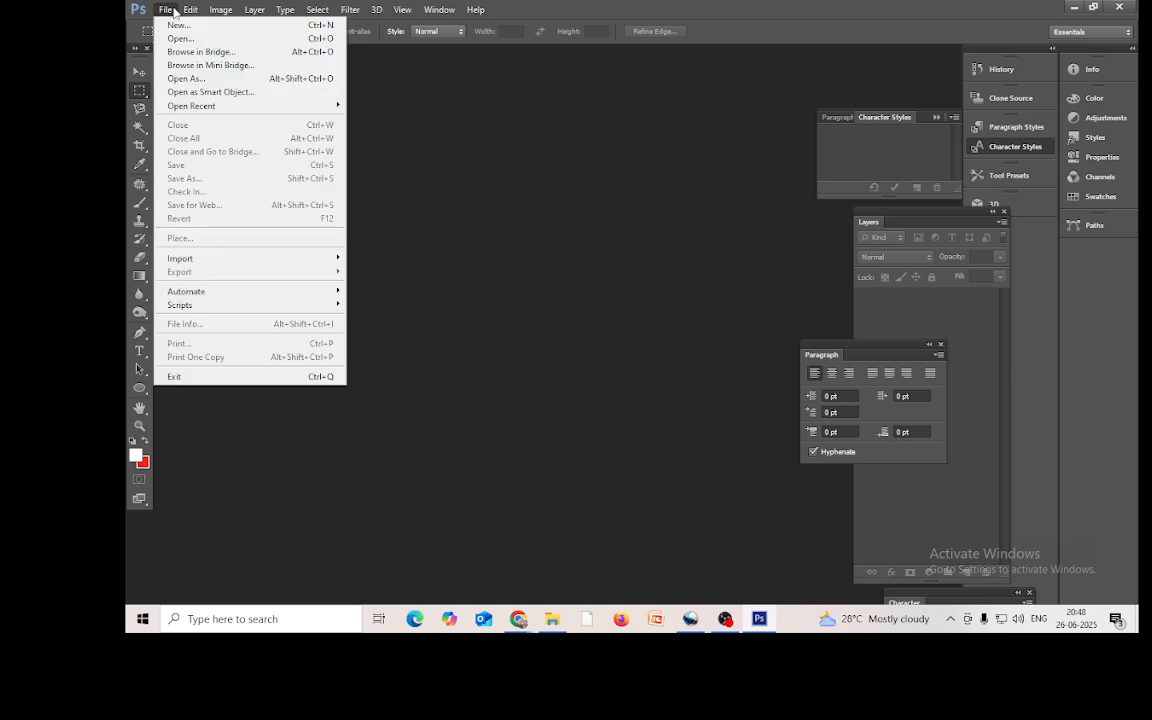
click(167, 10)
click(190, 10)
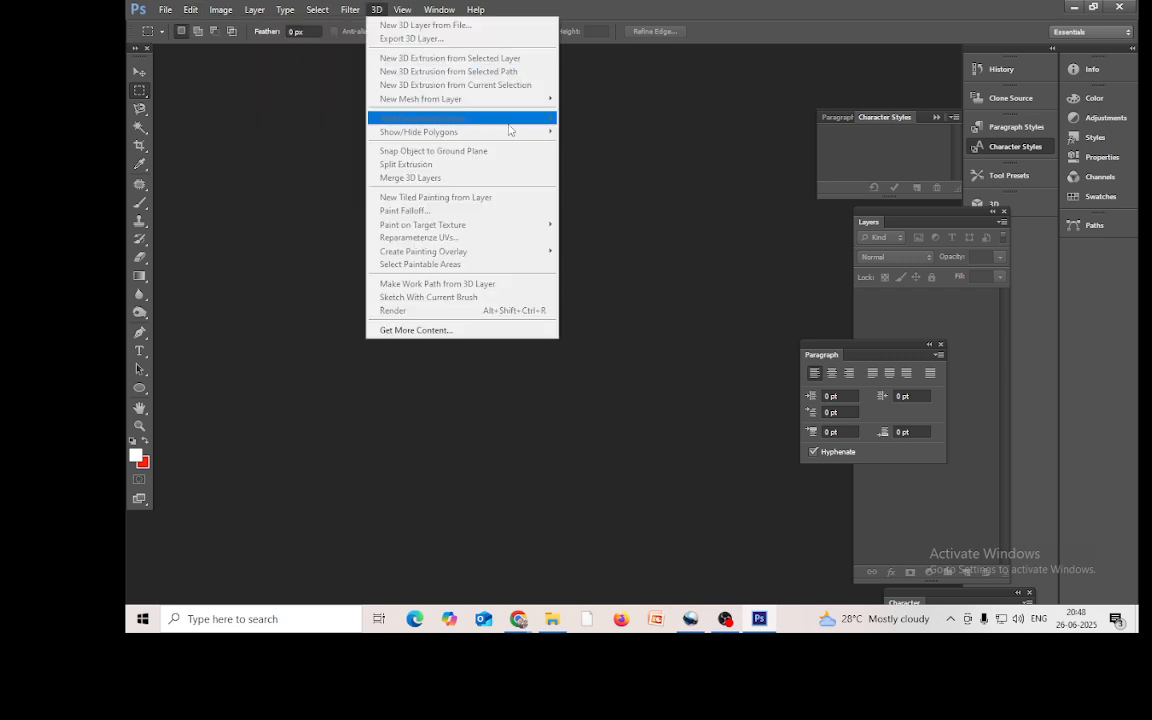
click(602, 155)
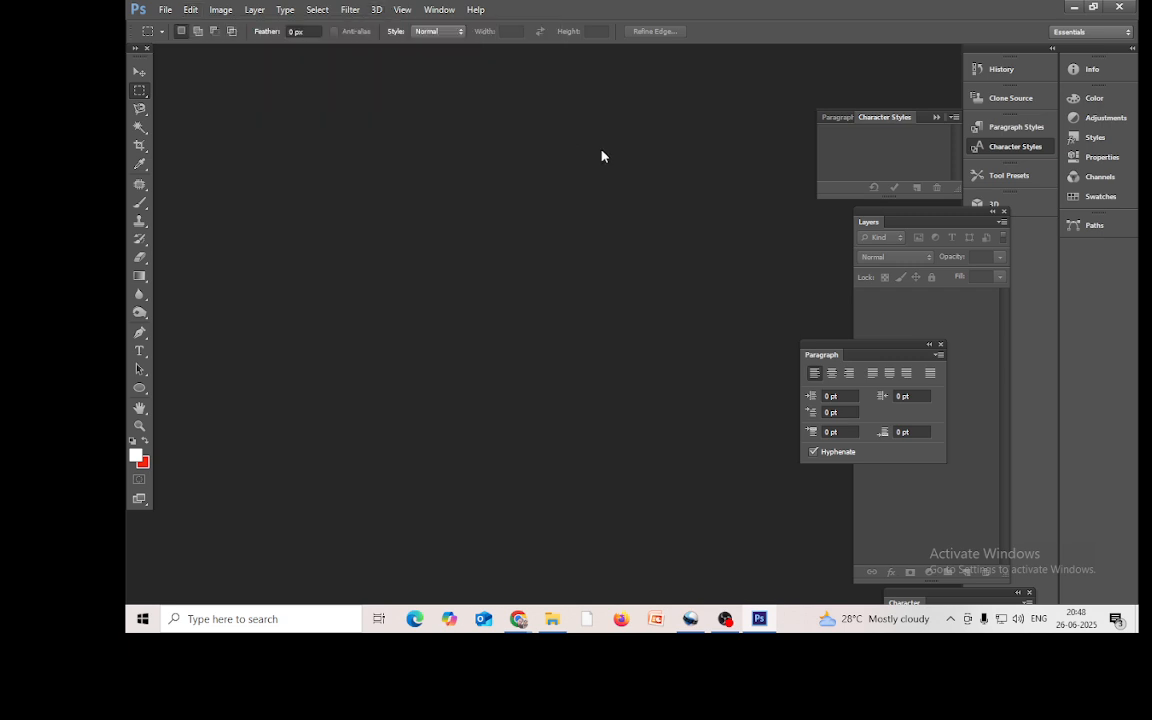
click(165, 10)
click(177, 27)
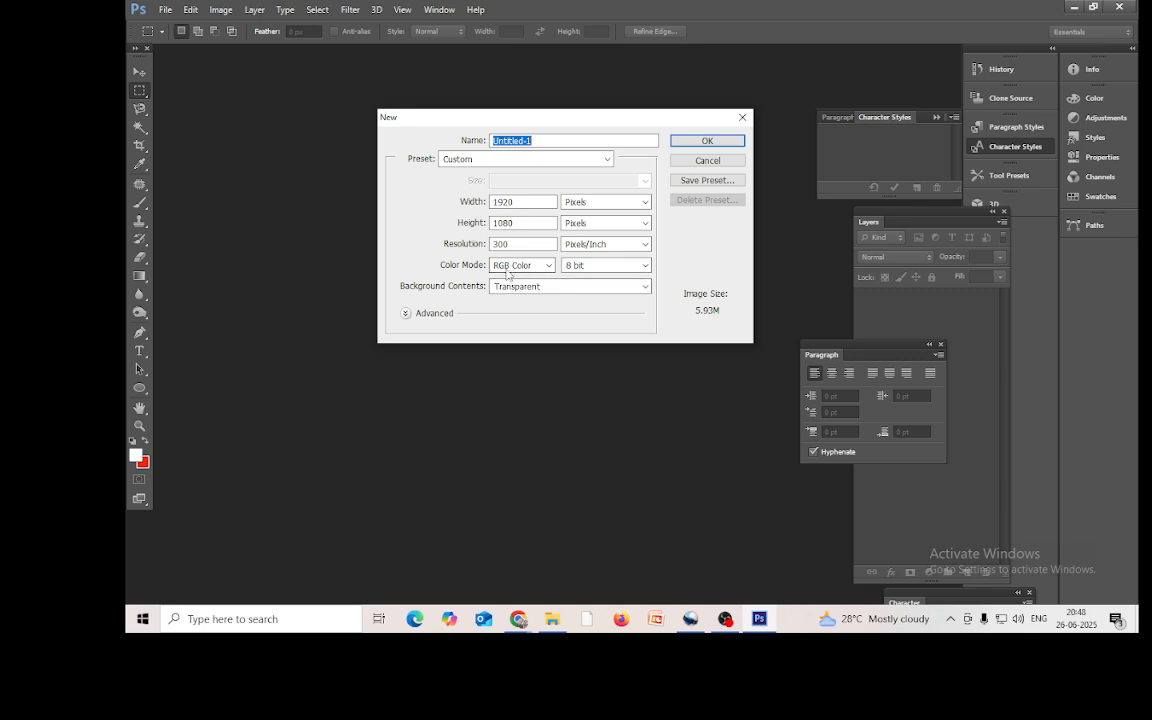
click(708, 140)
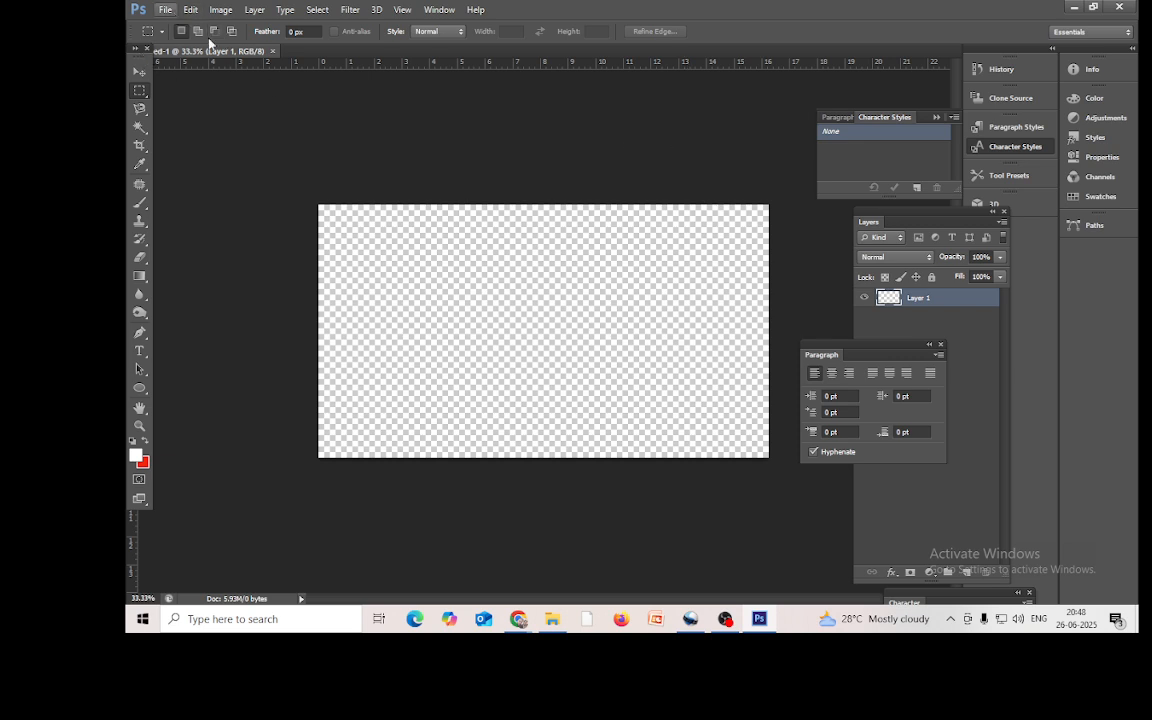
click(270, 52)
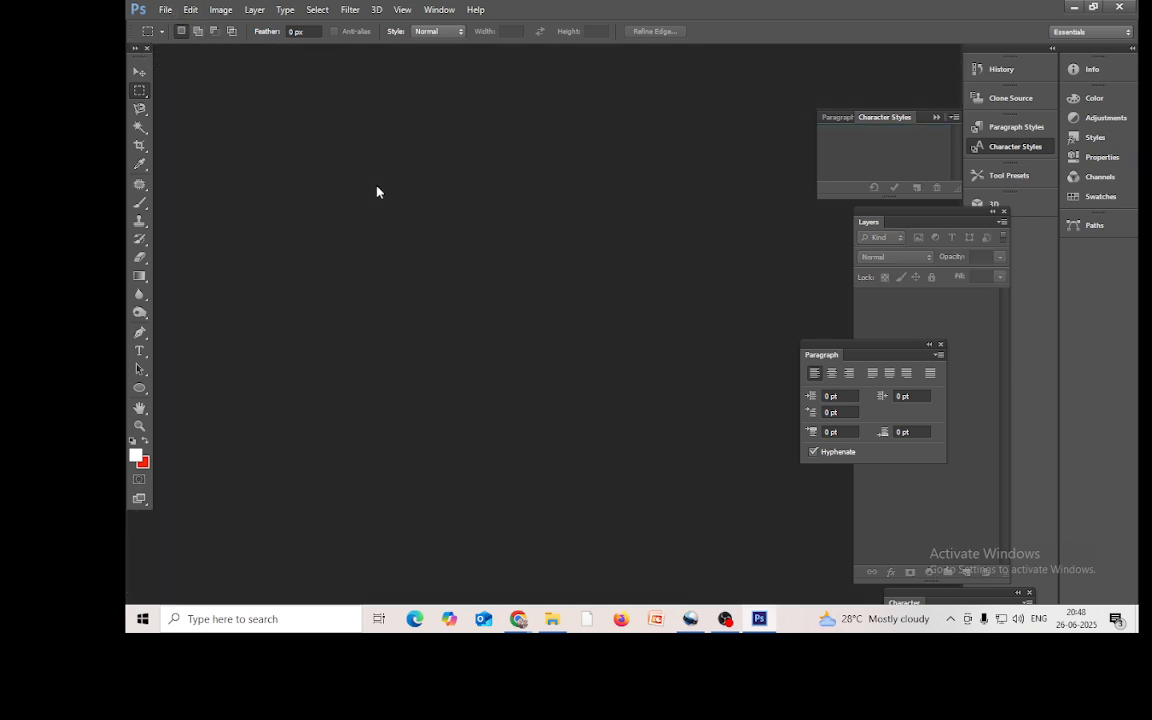
Step: Create a new 1920 × 1080 pixel RGB document at 300 pixels/inch with a white background
click(165, 9)
click(180, 21)
click(165, 9)
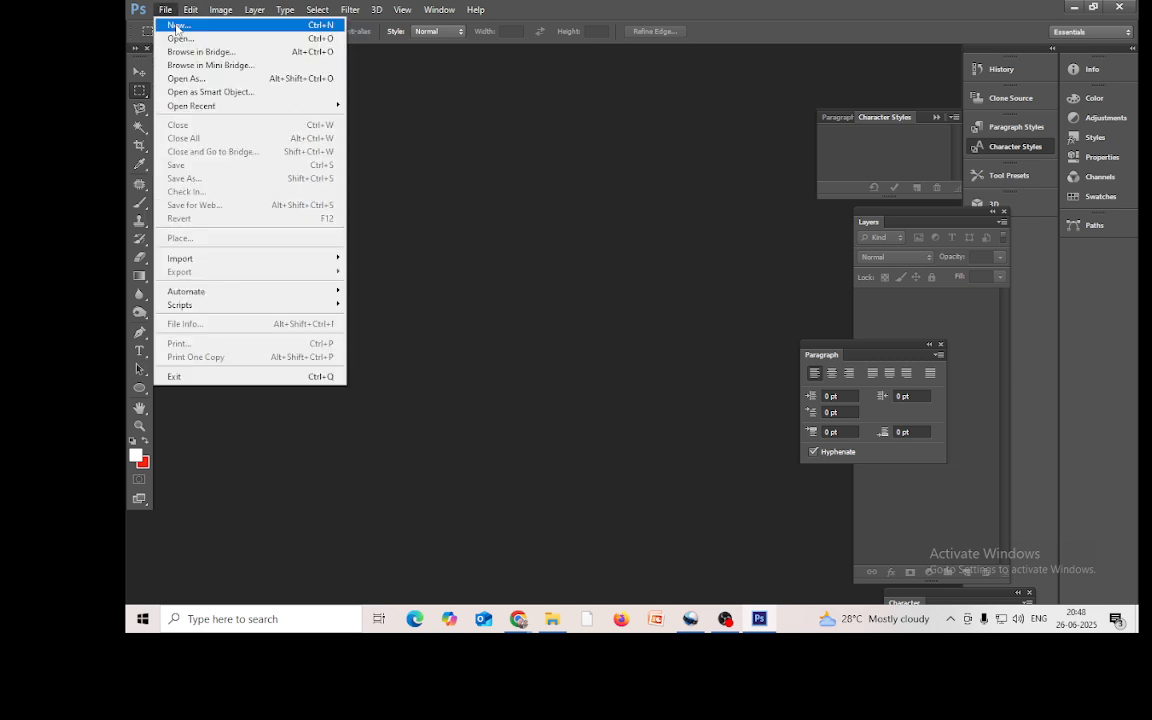
click(180, 21)
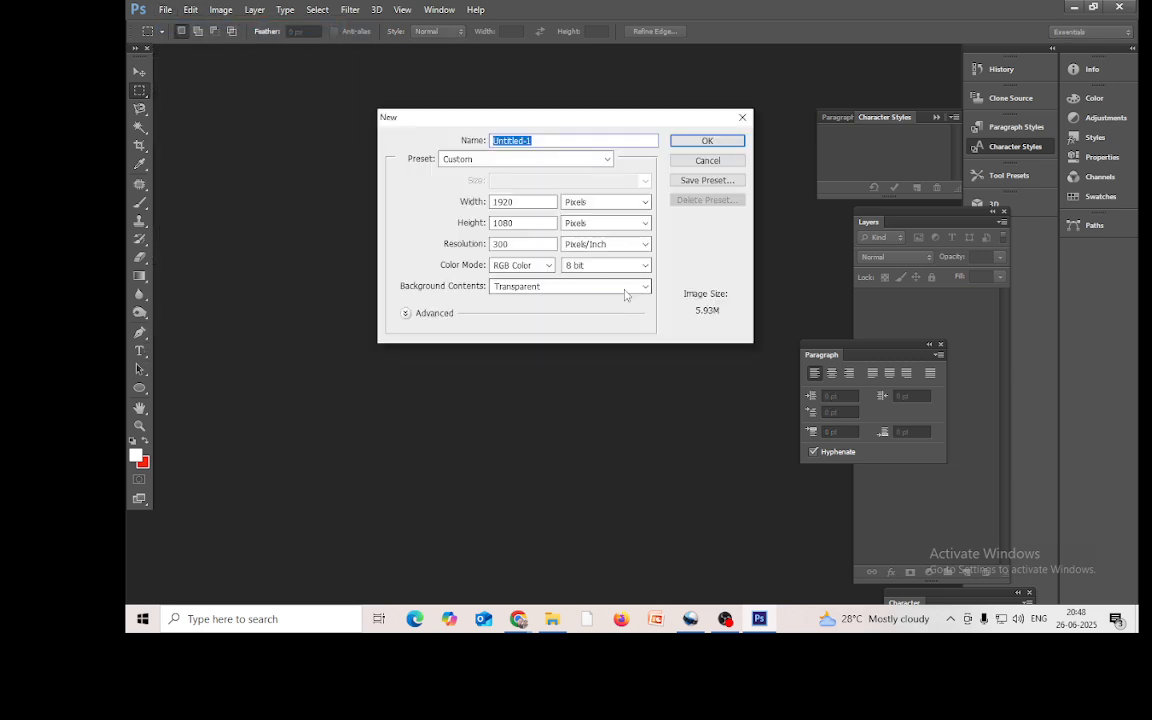
click(620, 288)
click(525, 299)
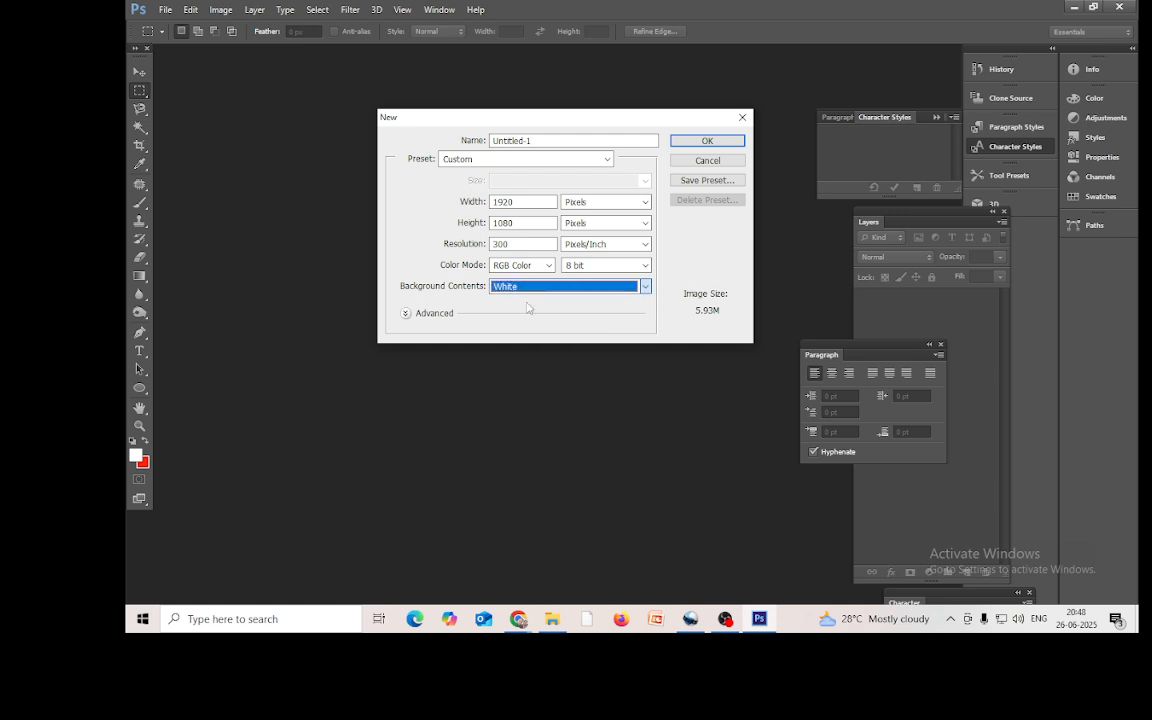
click(708, 140)
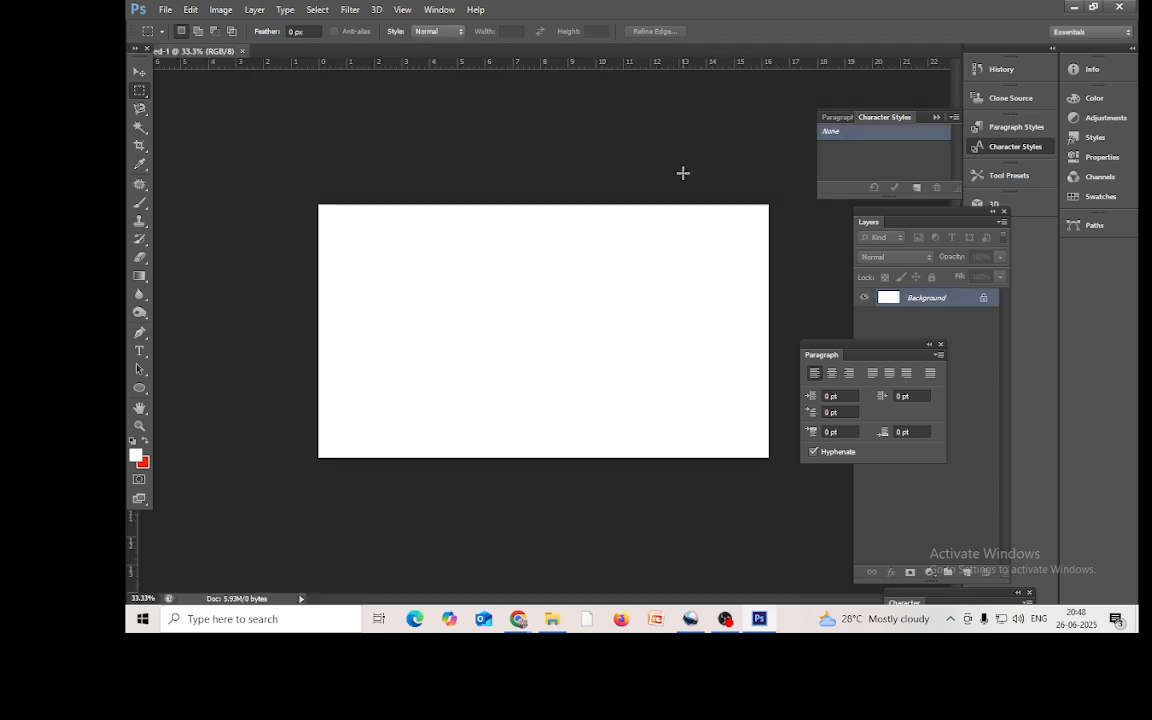
Step: Draw a heart custom shape about 804 × 597 px near the canvas centre, with white fill and a 16.68 pt blue stroke
click(139, 389)
click(198, 453)
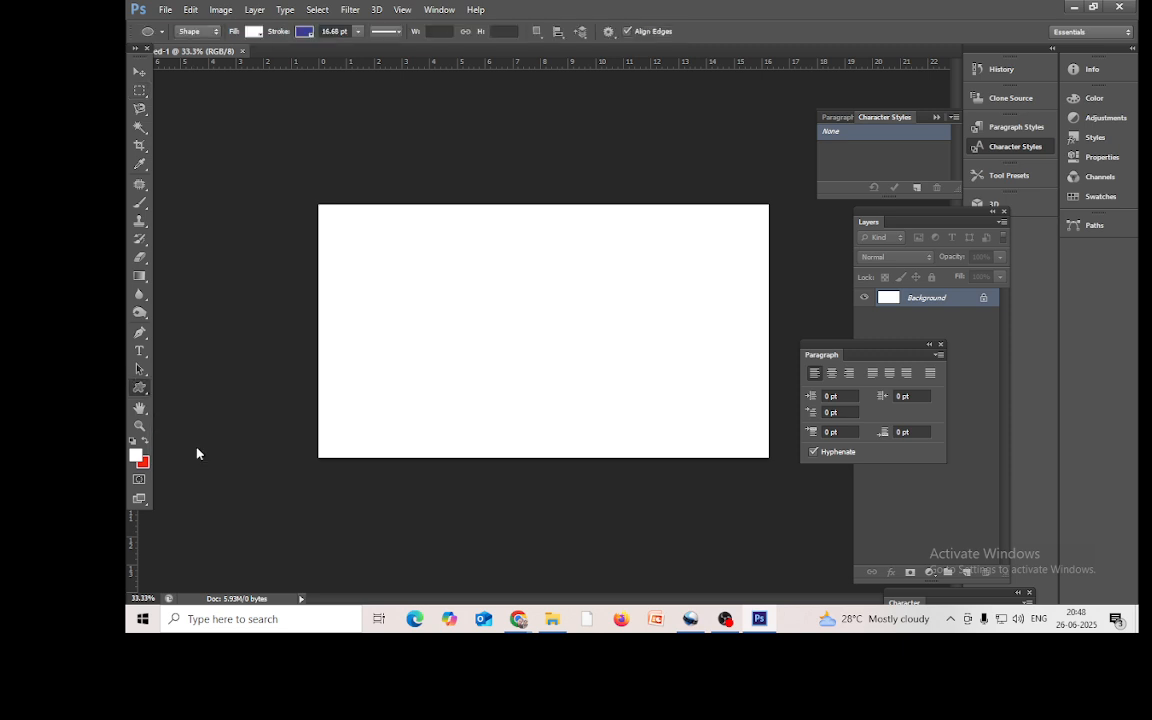
click(671, 33)
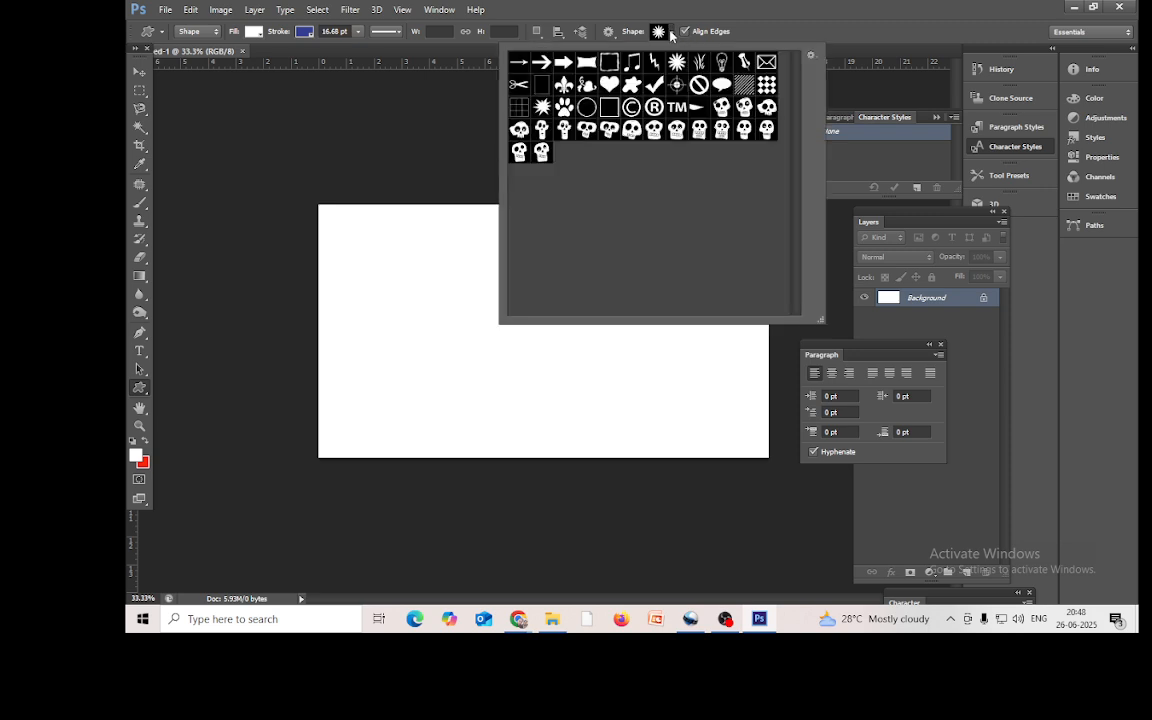
click(609, 84)
drag(443, 270, 630, 409)
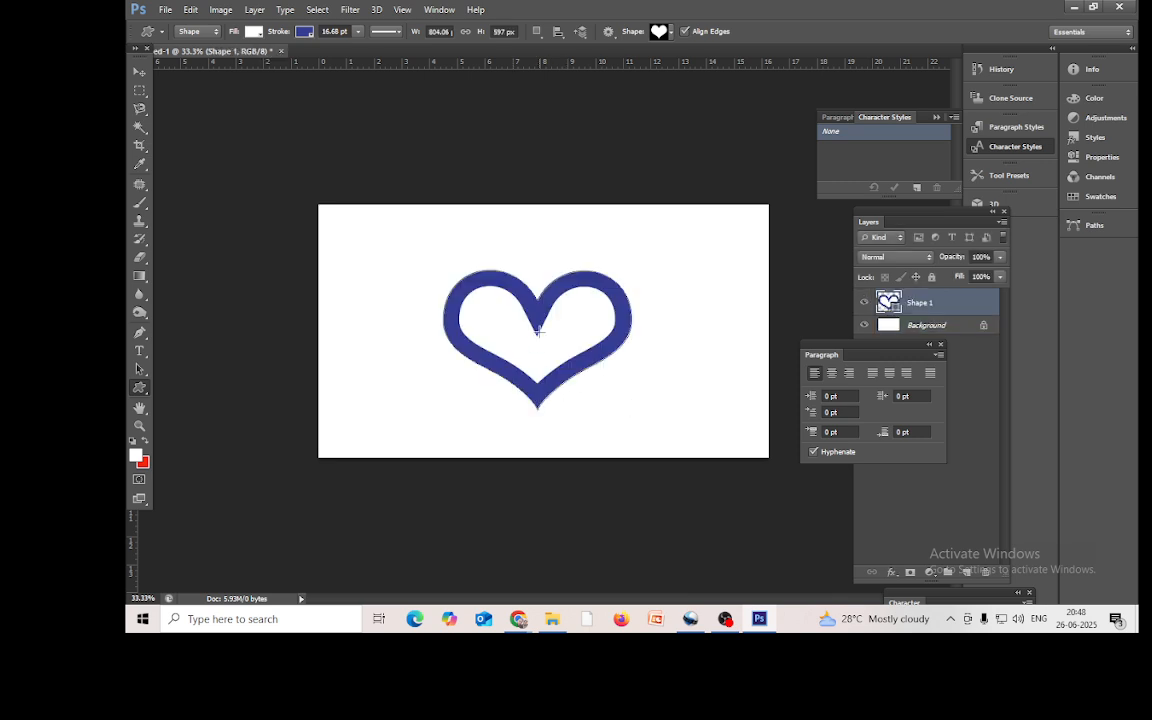
Step: Move the heart slightly up and to the right on the canvas, and return to the Custom Shape tool
click(139, 73)
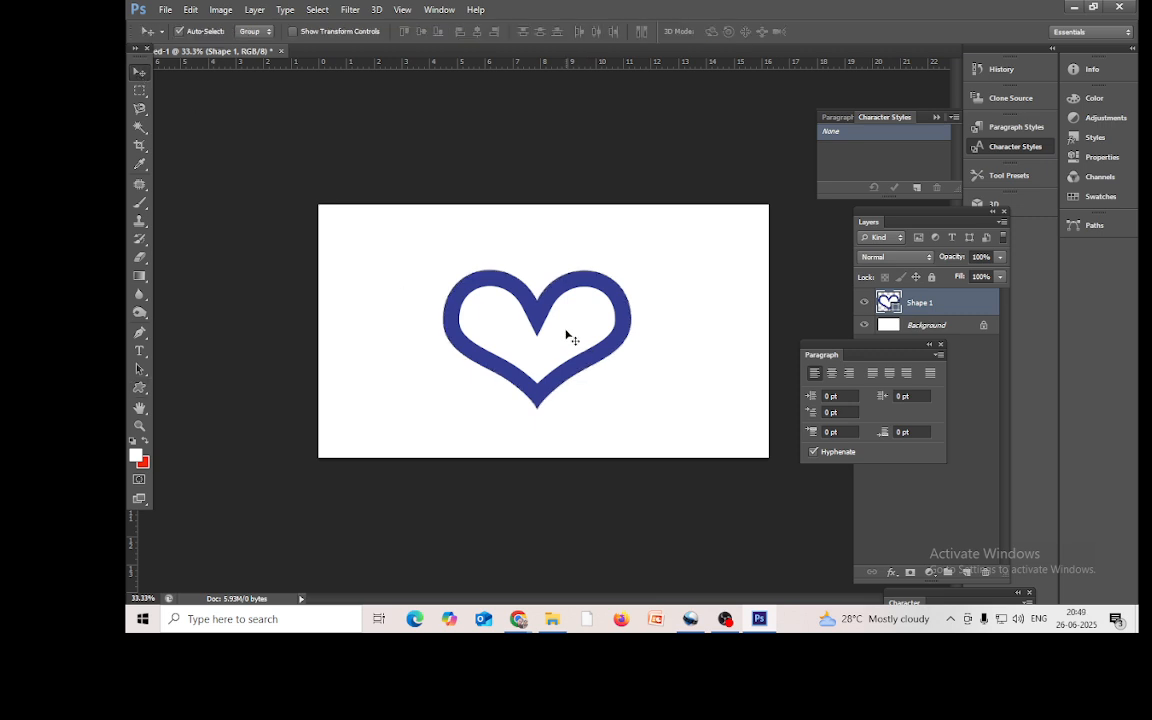
mouse_move(545, 326)
mouse_down()
mouse_move(536, 287)
mouse_move(548, 302)
mouse_up()
click(139, 388)
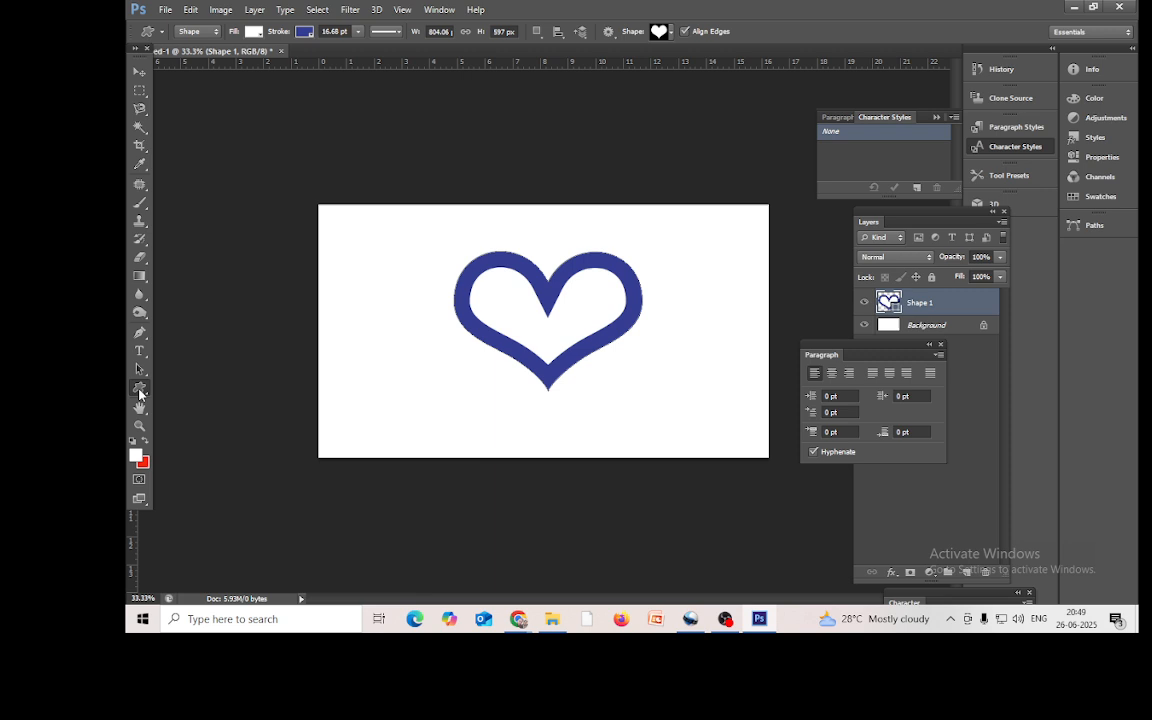
Step: Set both the stroke and the fill of the heart shape to black
click(305, 32)
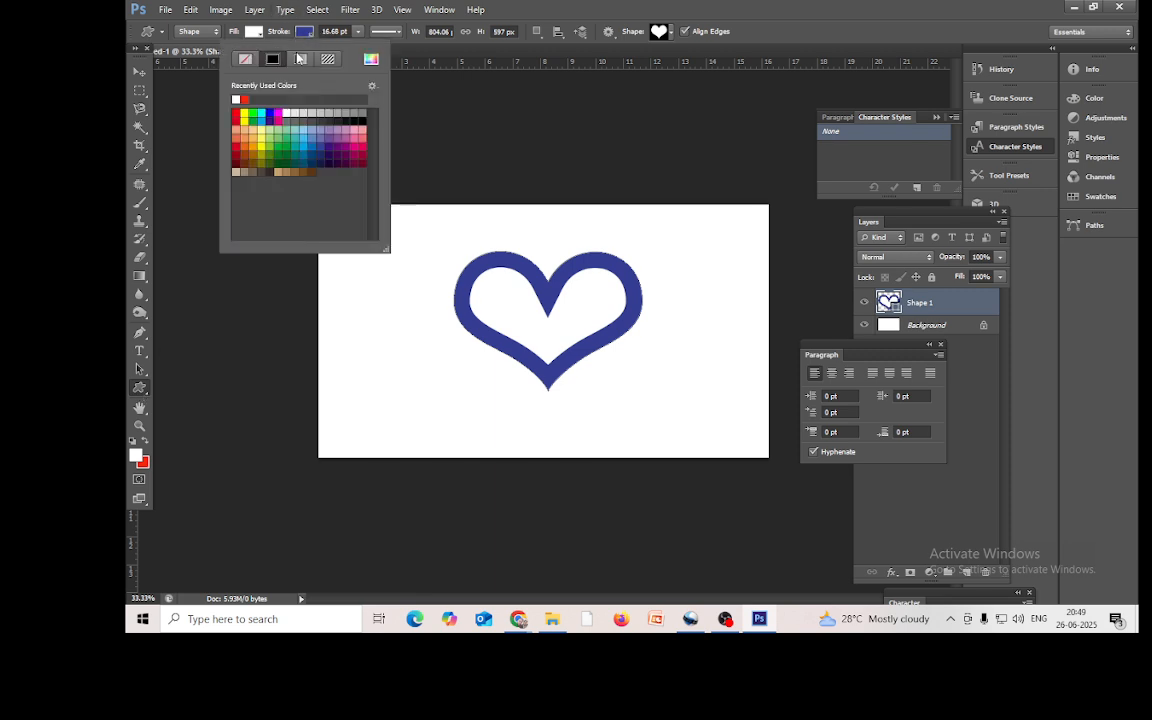
click(363, 122)
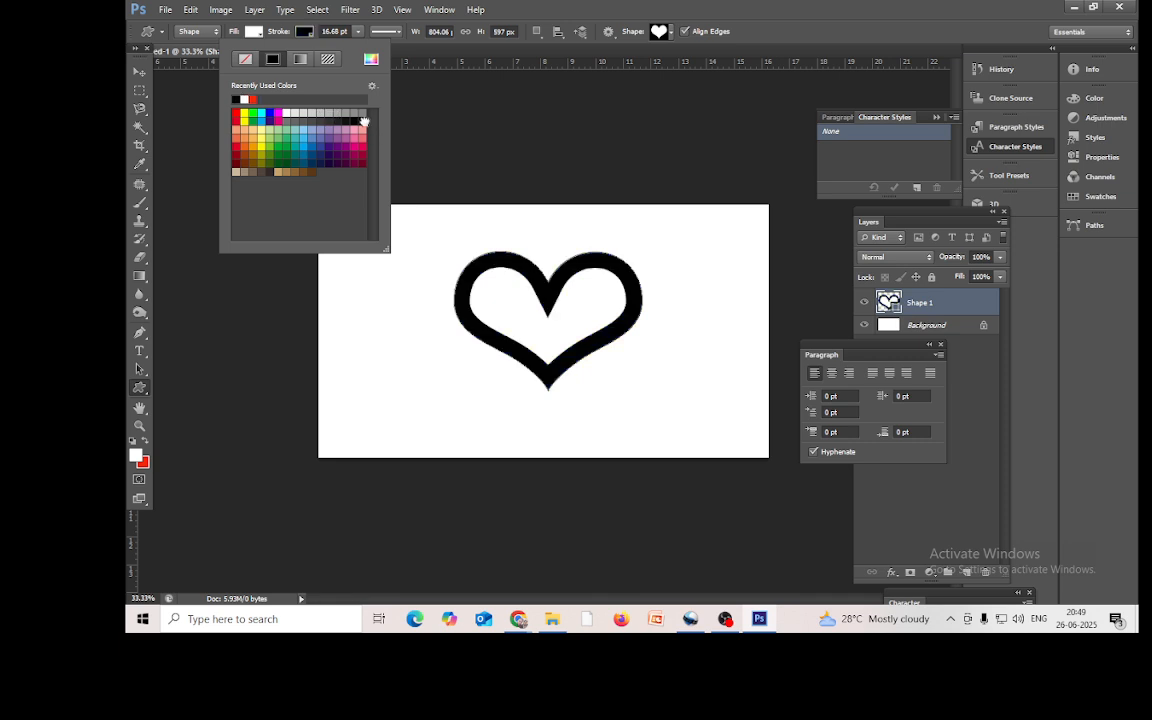
click(255, 33)
click(256, 34)
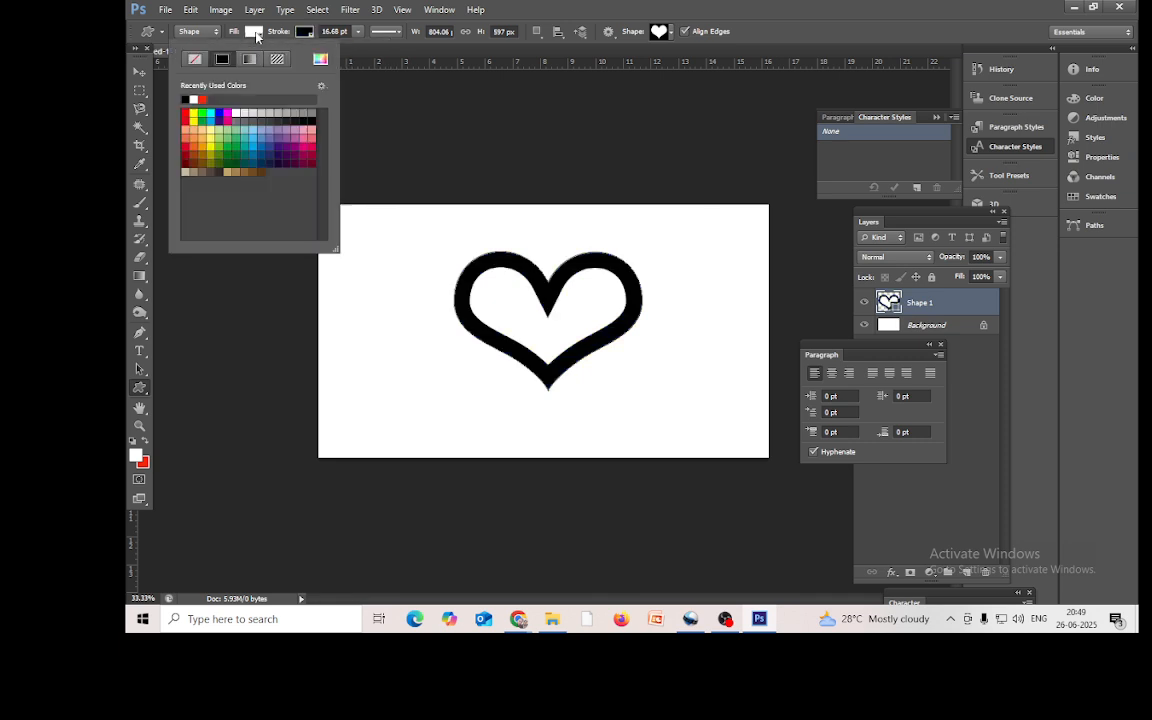
click(313, 119)
click(476, 141)
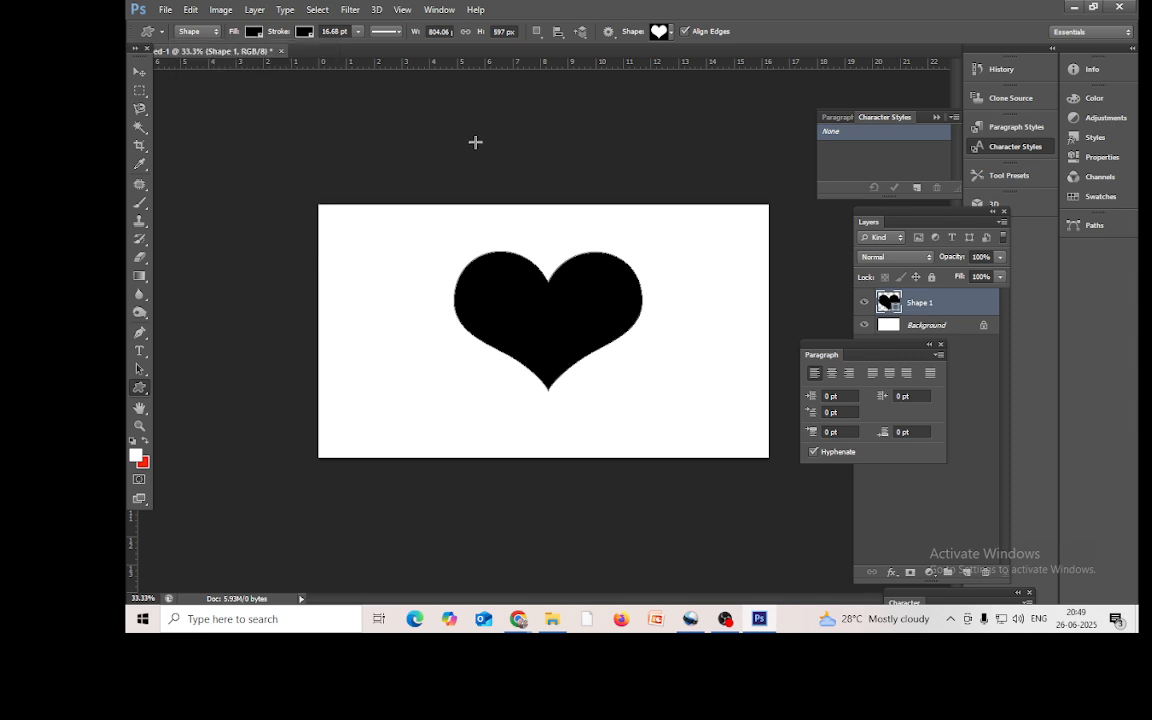
click(476, 147)
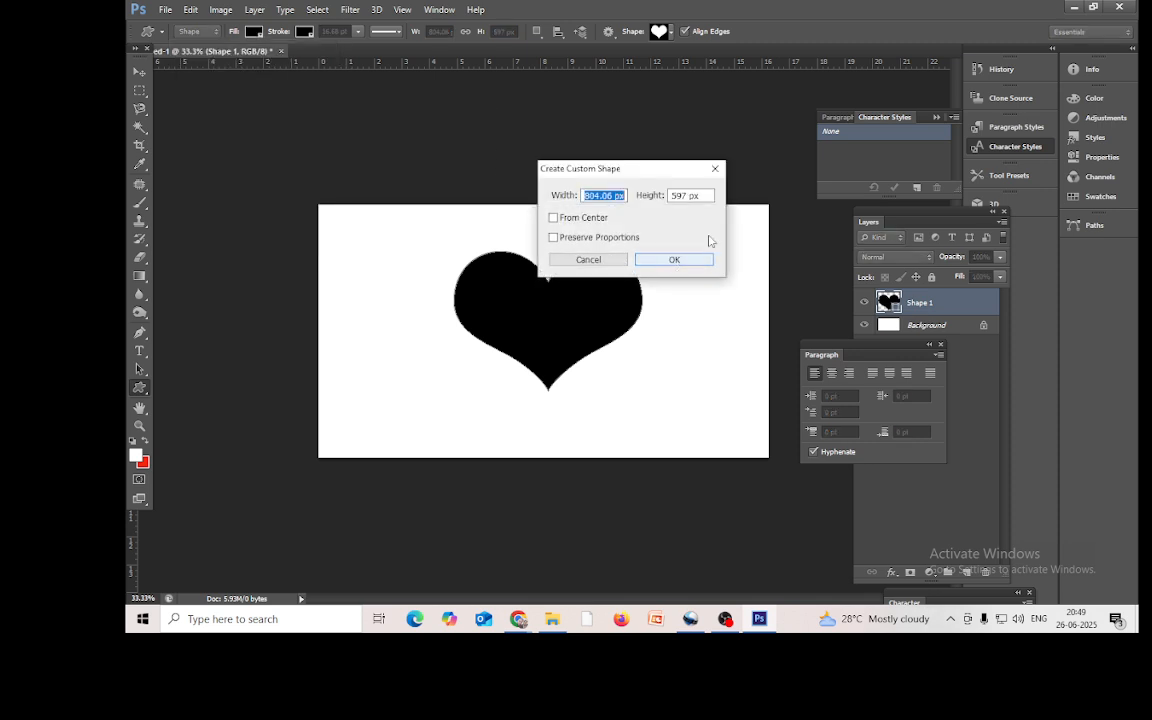
click(713, 168)
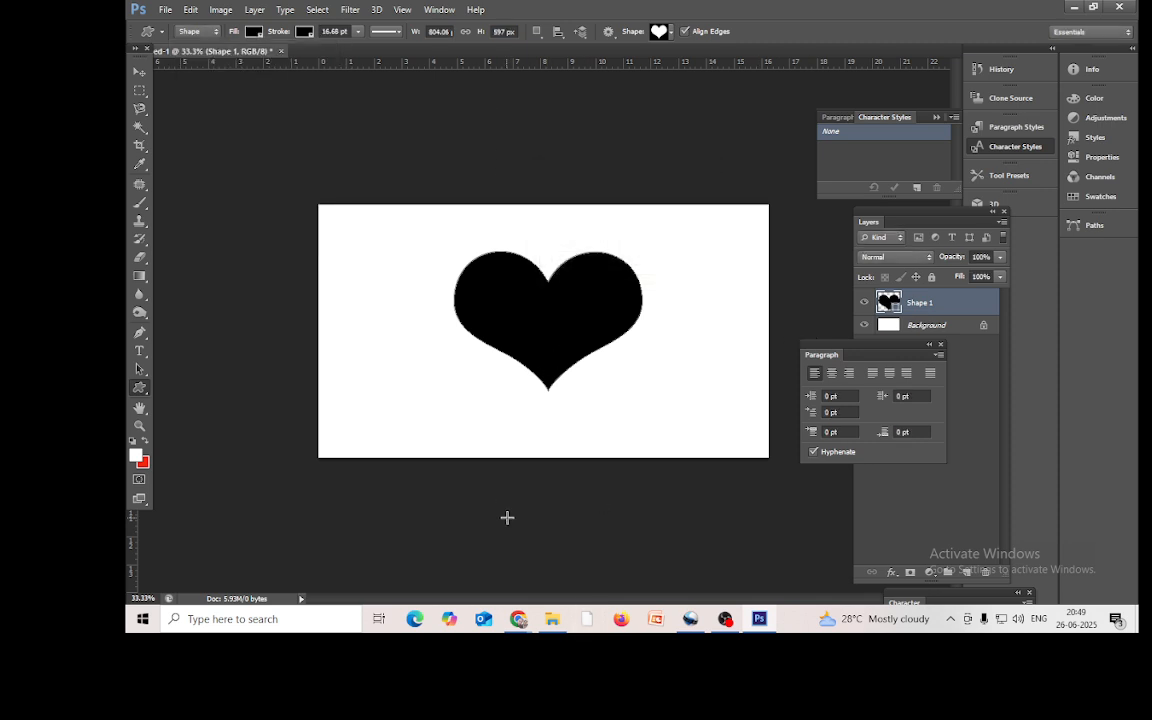
Step: Switch to the Google Meet call, admit the waiting participant, and return to Photoshop
mouse_move(519, 621)
click(435, 555)
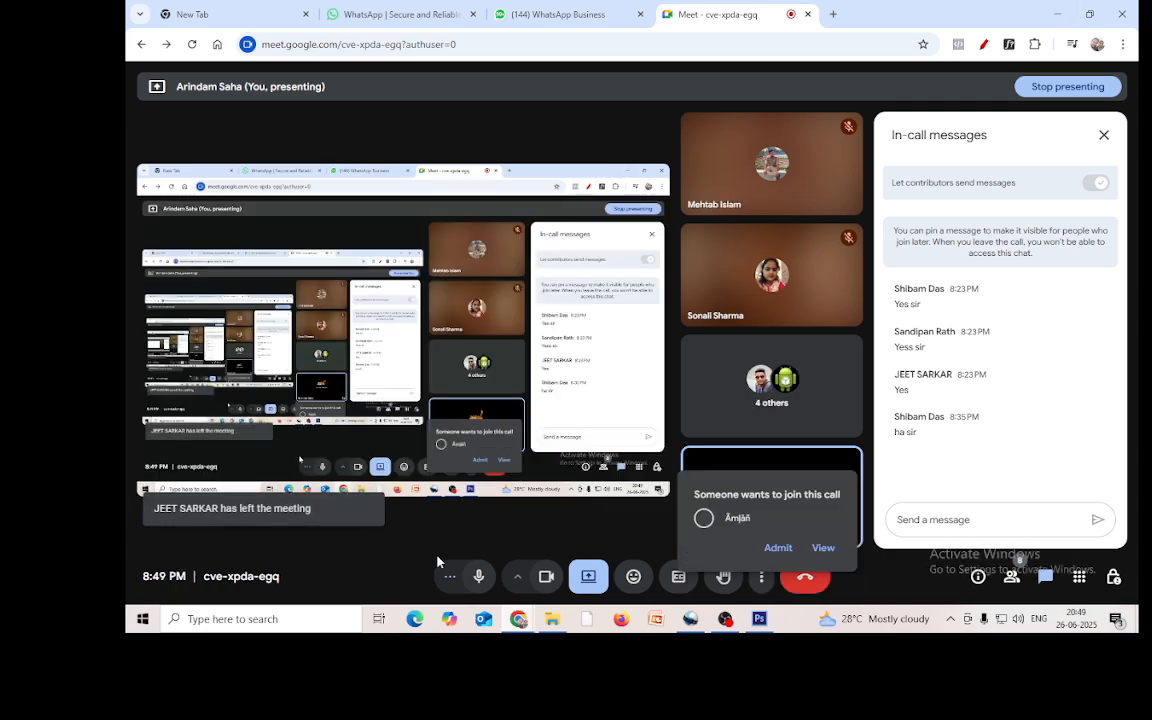
click(777, 525)
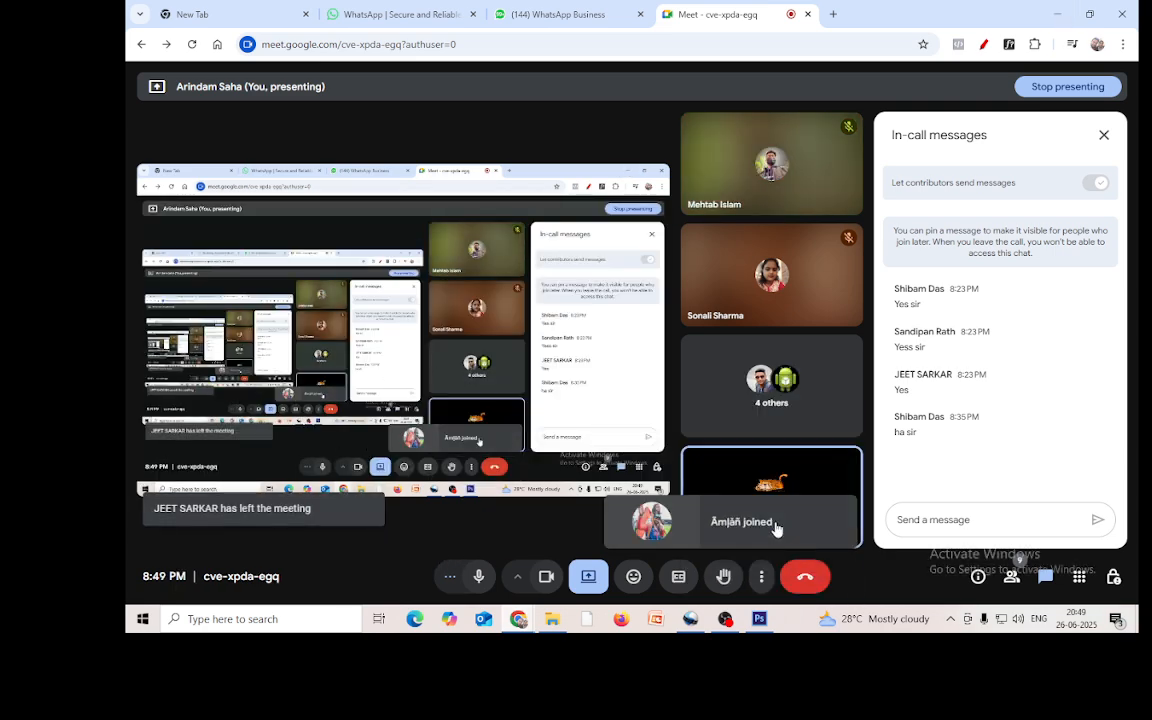
click(1057, 14)
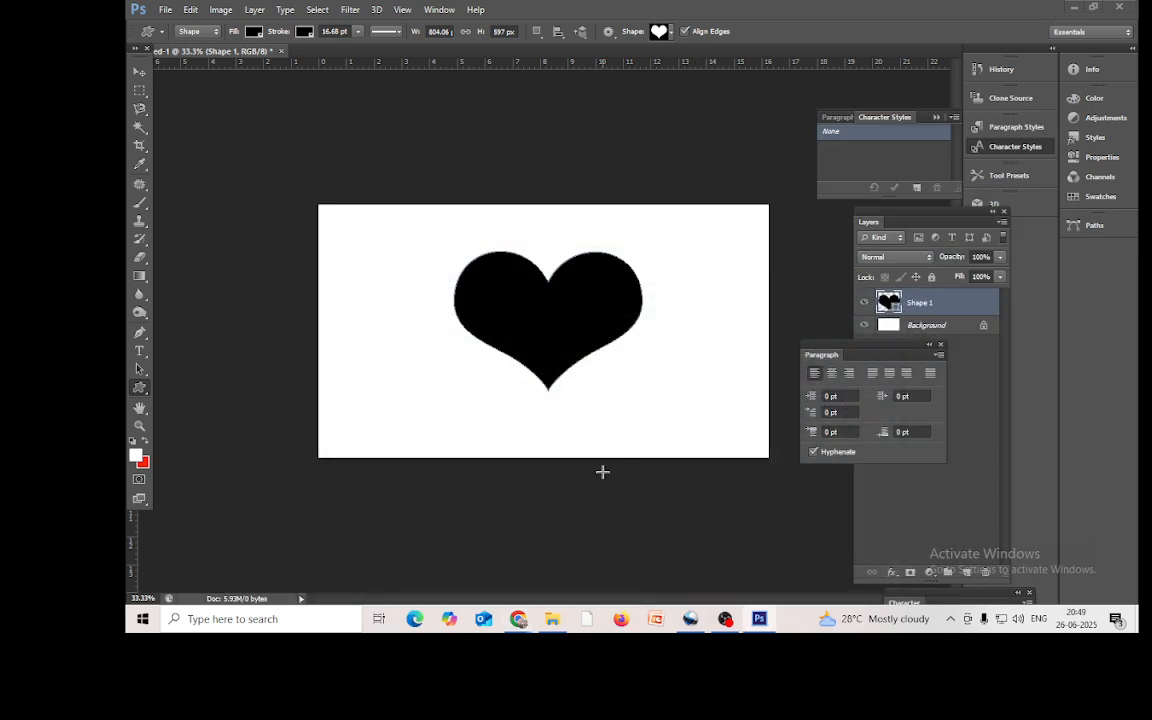
Step: Scale the heart proportionally about its centre to about 136%, and move it slightly down and to the left on the canvas
click(139, 73)
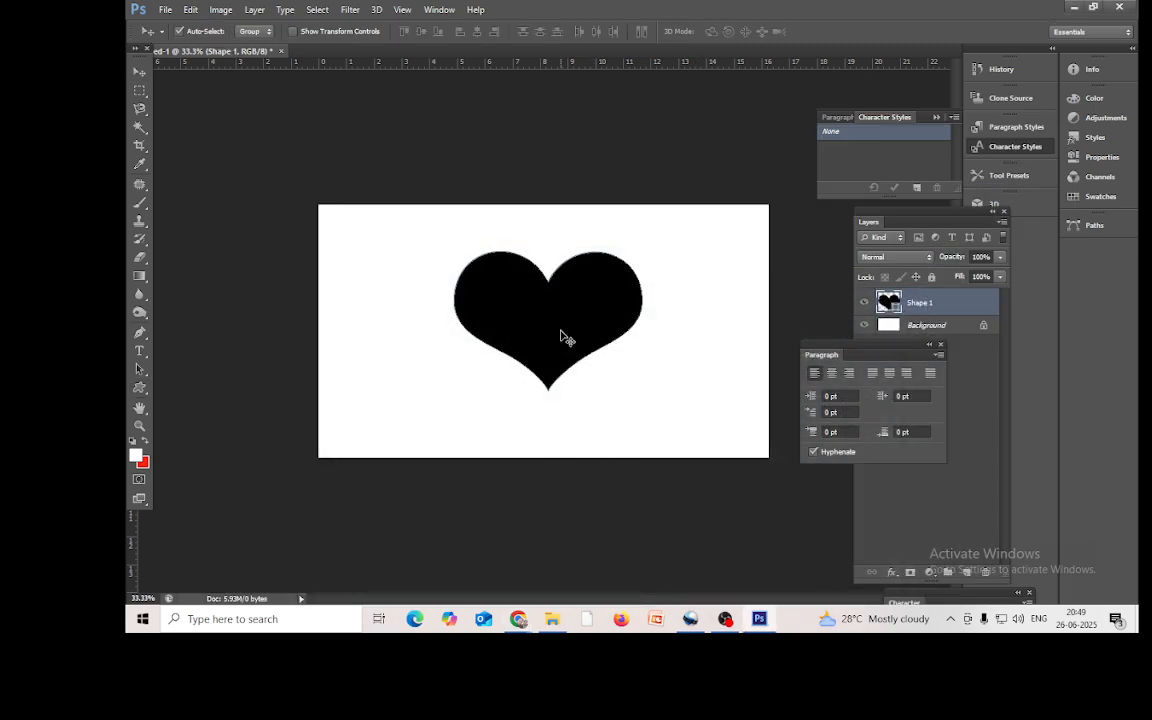
key(ctrl+t)
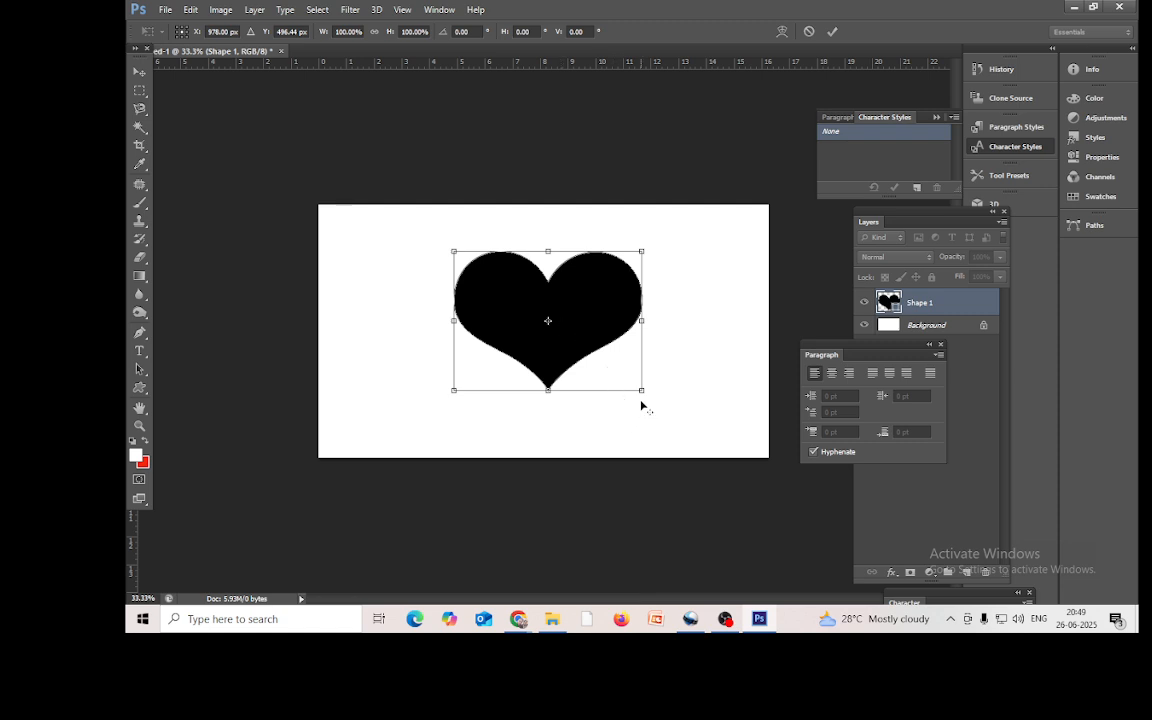
drag(642, 393, 671, 421)
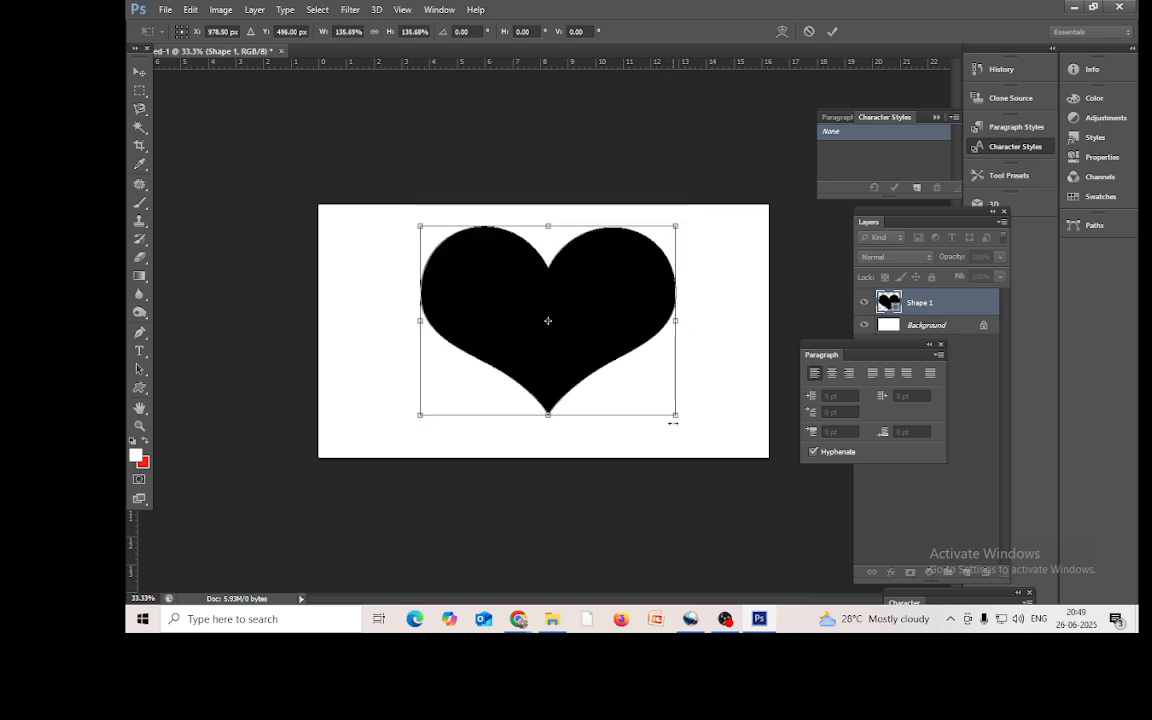
click(832, 31)
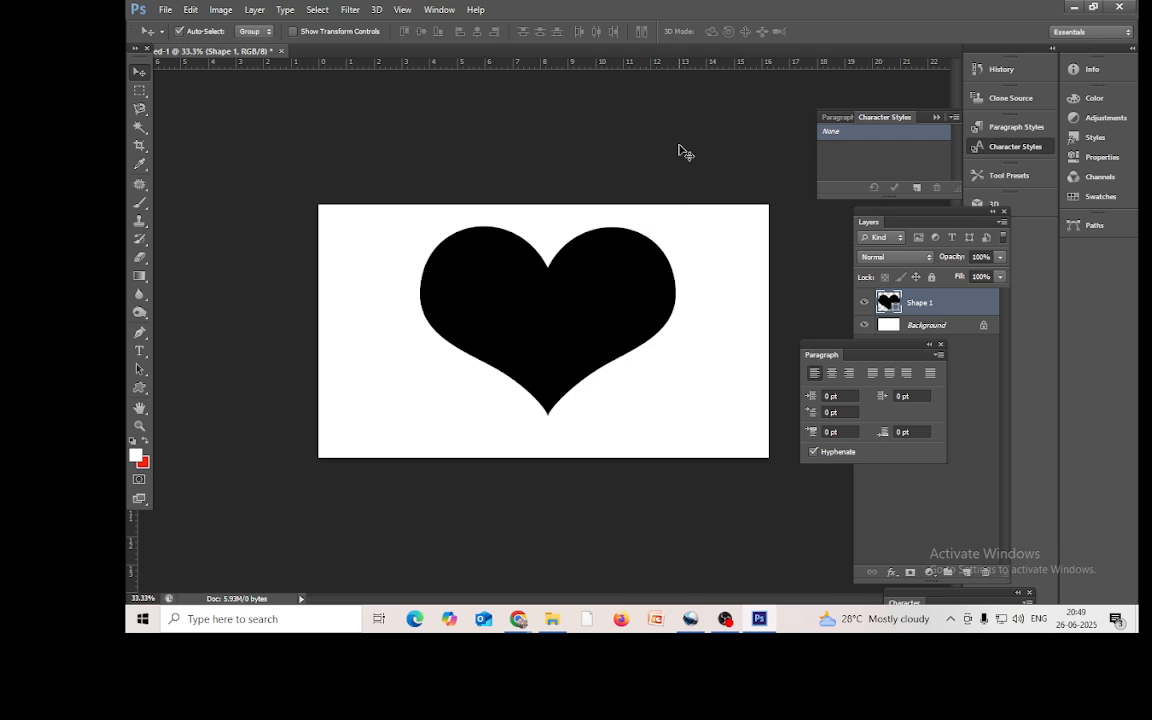
drag(607, 304, 600, 309)
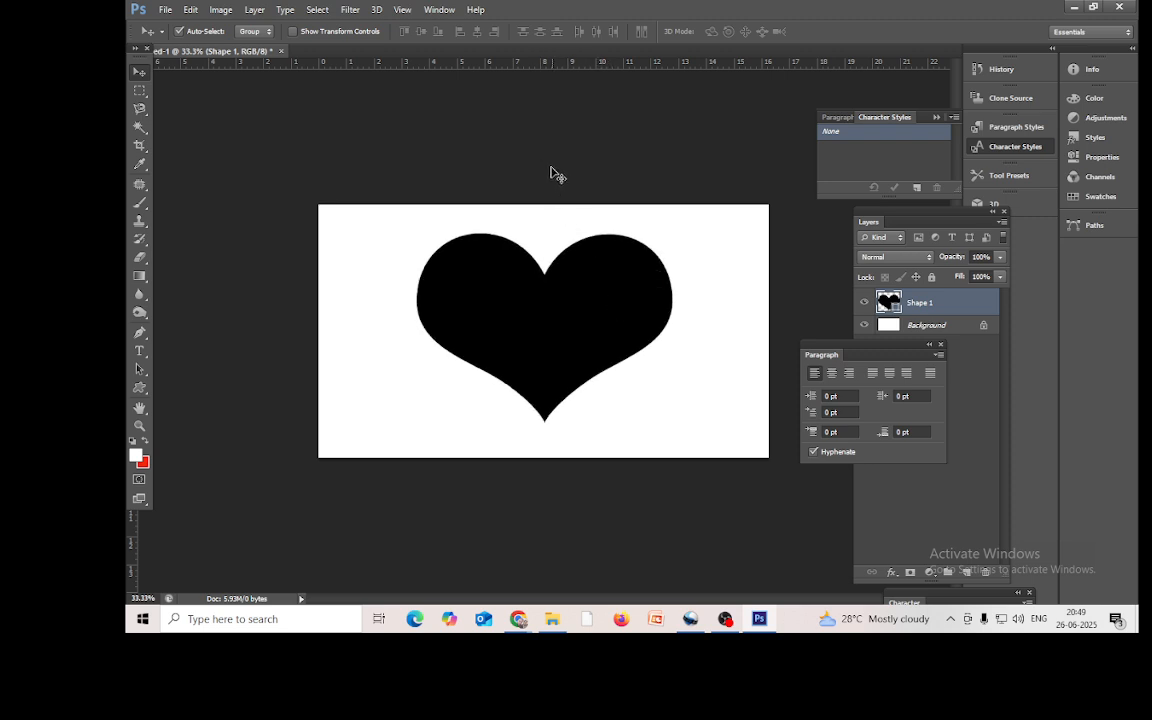
Step: Save a copy to the Desktop as HEART.png in PNG format, with smallest/slow compression and no interlacing
click(164, 10)
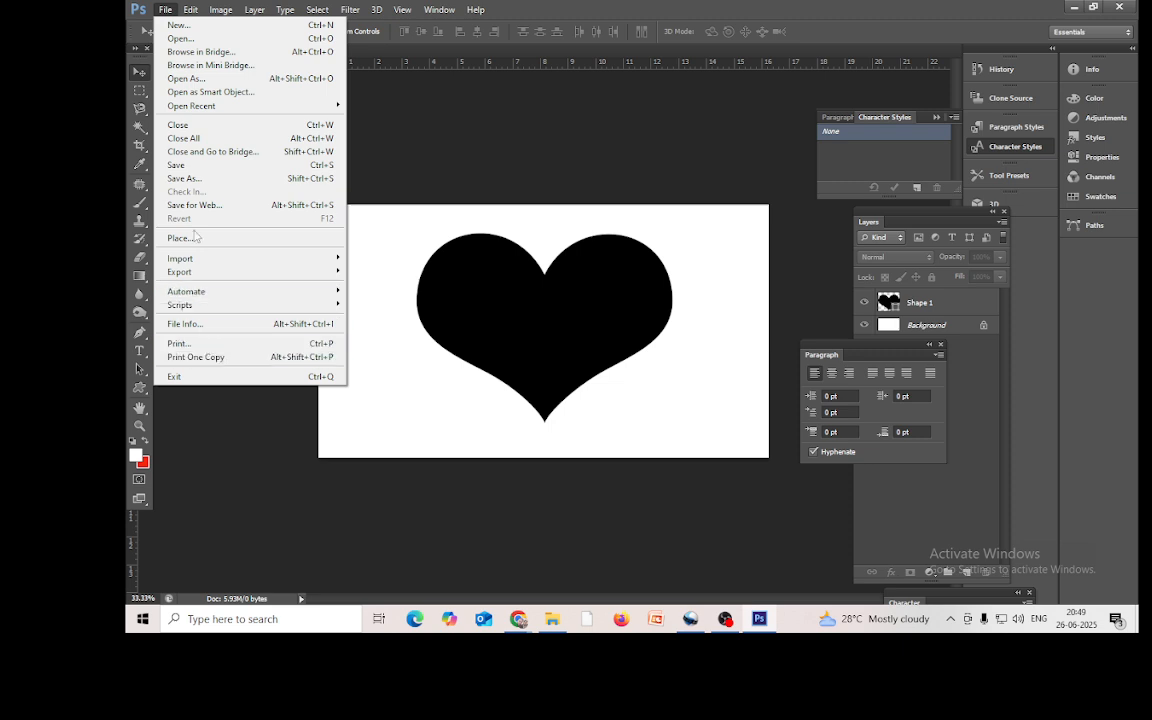
click(184, 178)
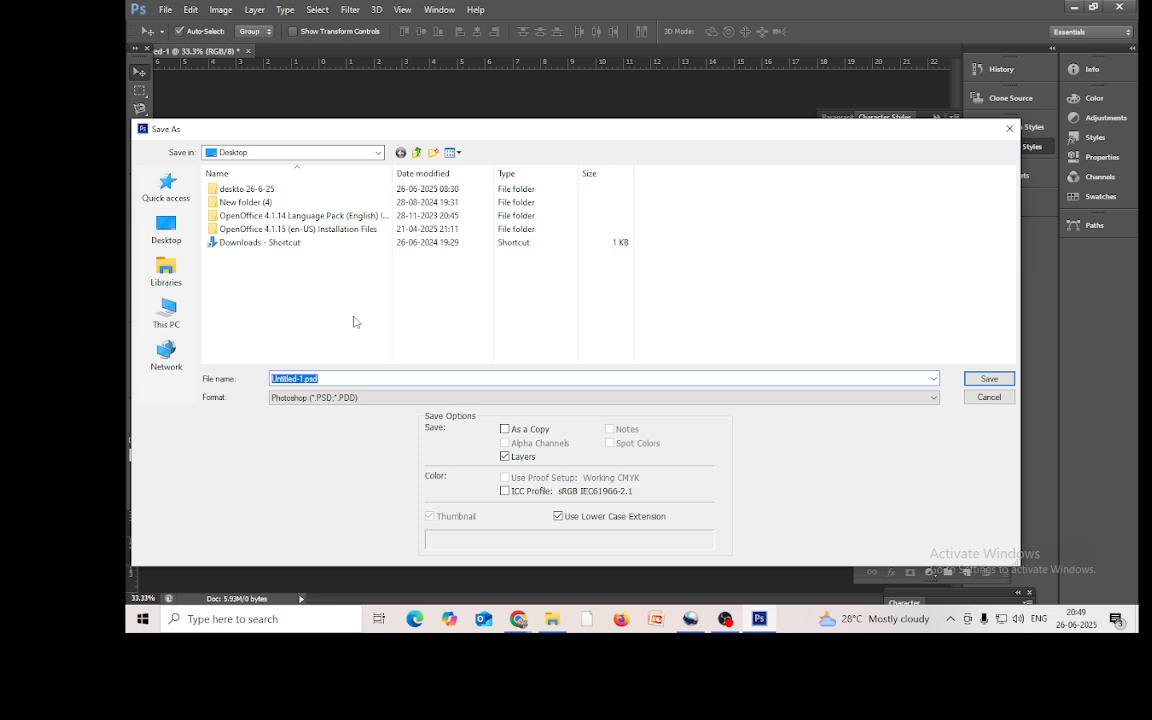
text(HEART)
click(624, 398)
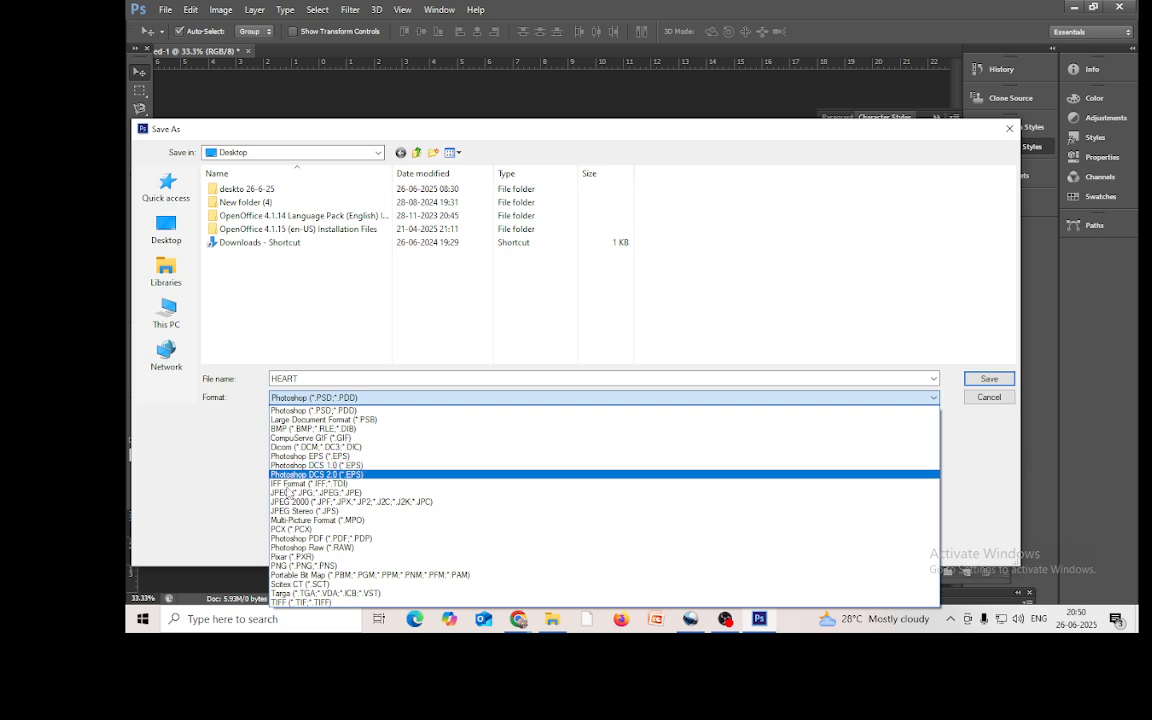
click(297, 566)
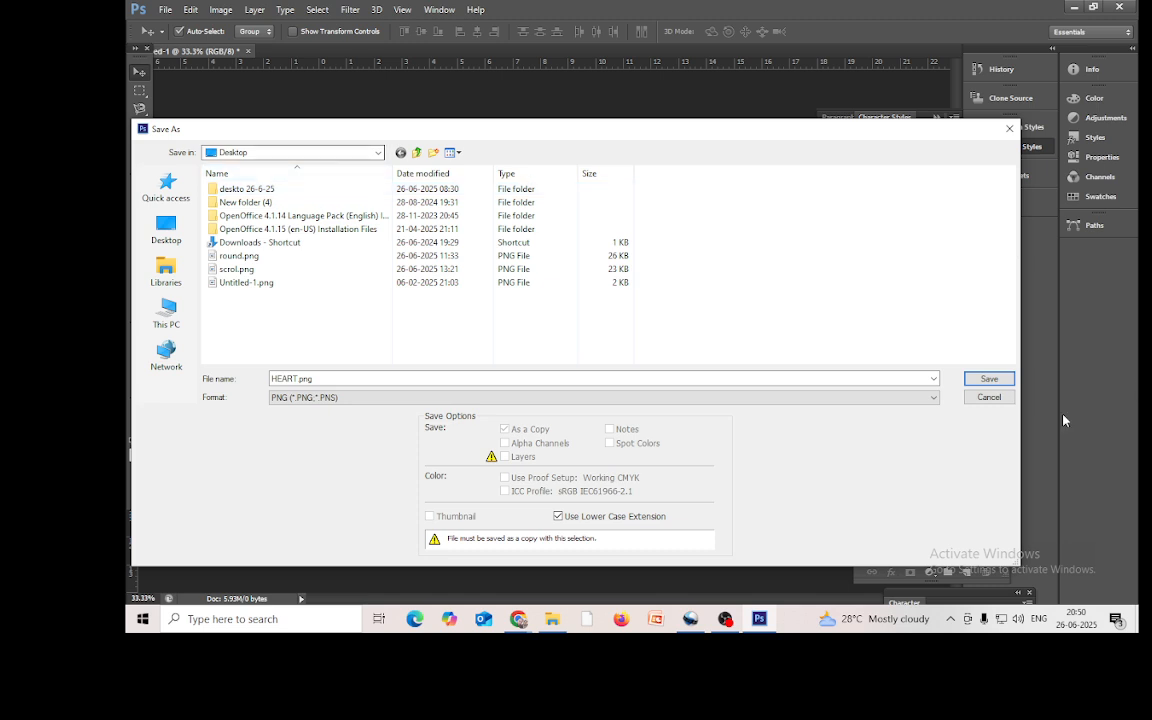
click(986, 379)
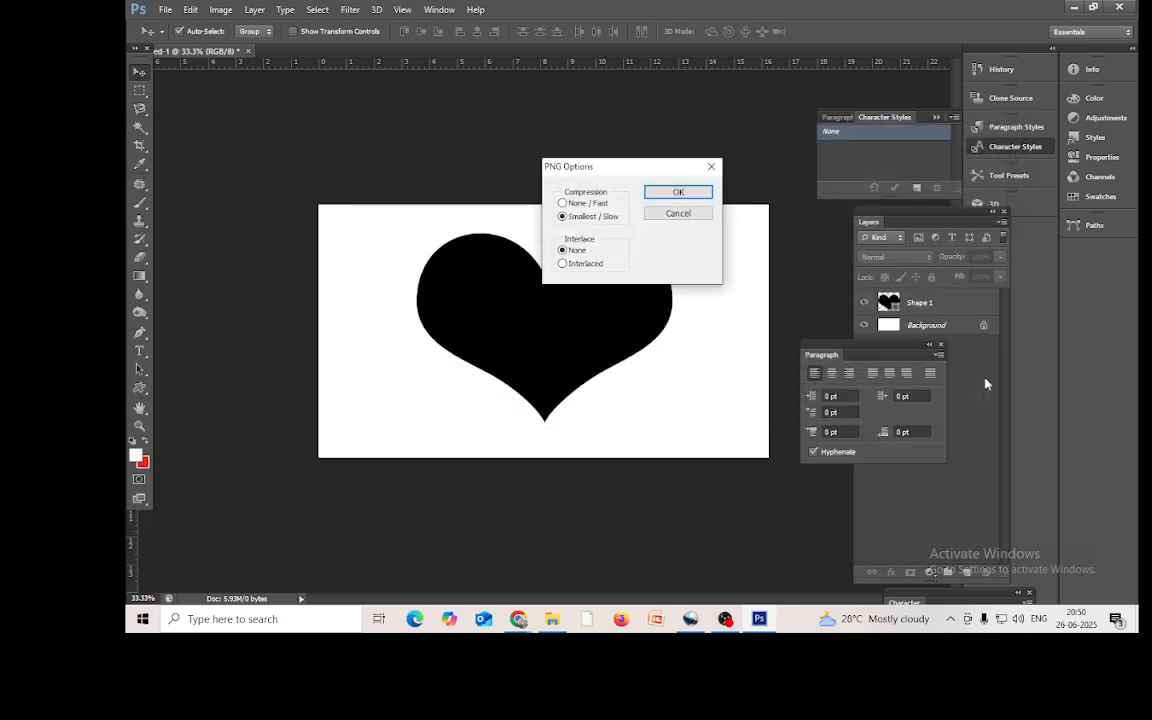
click(676, 192)
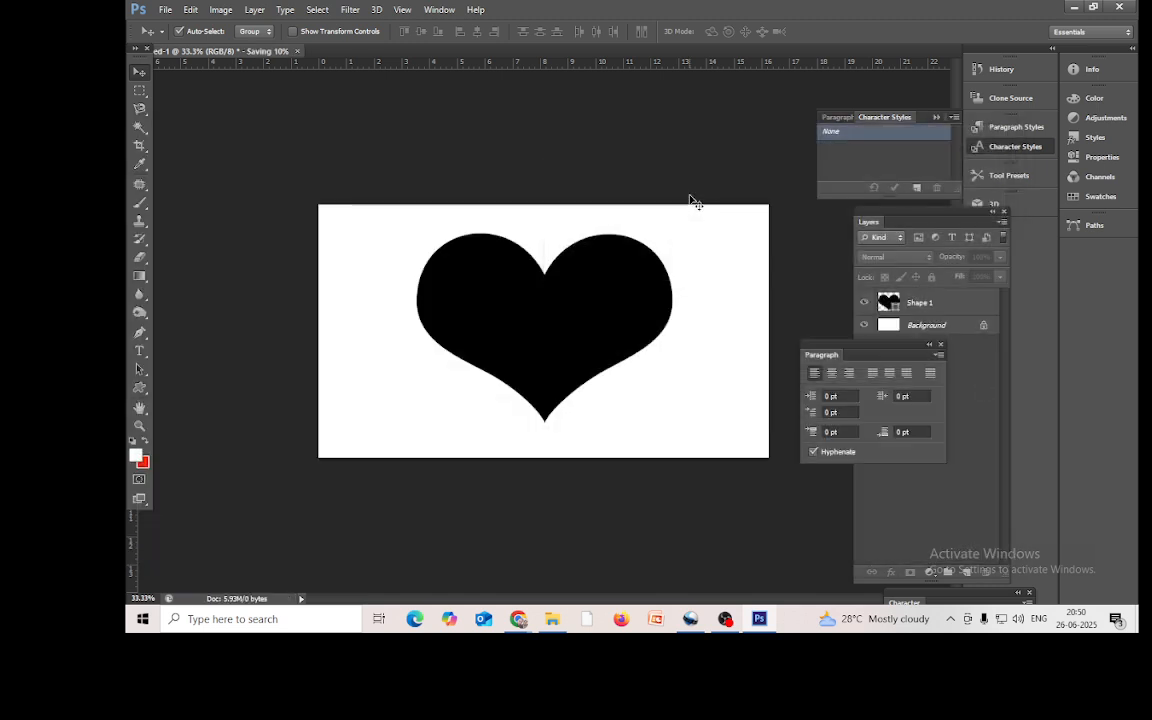
Step: Minimise Photoshop to check HEART.png on the desktop, and look briefly at the transitions list in OpenShot
click(1070, 8)
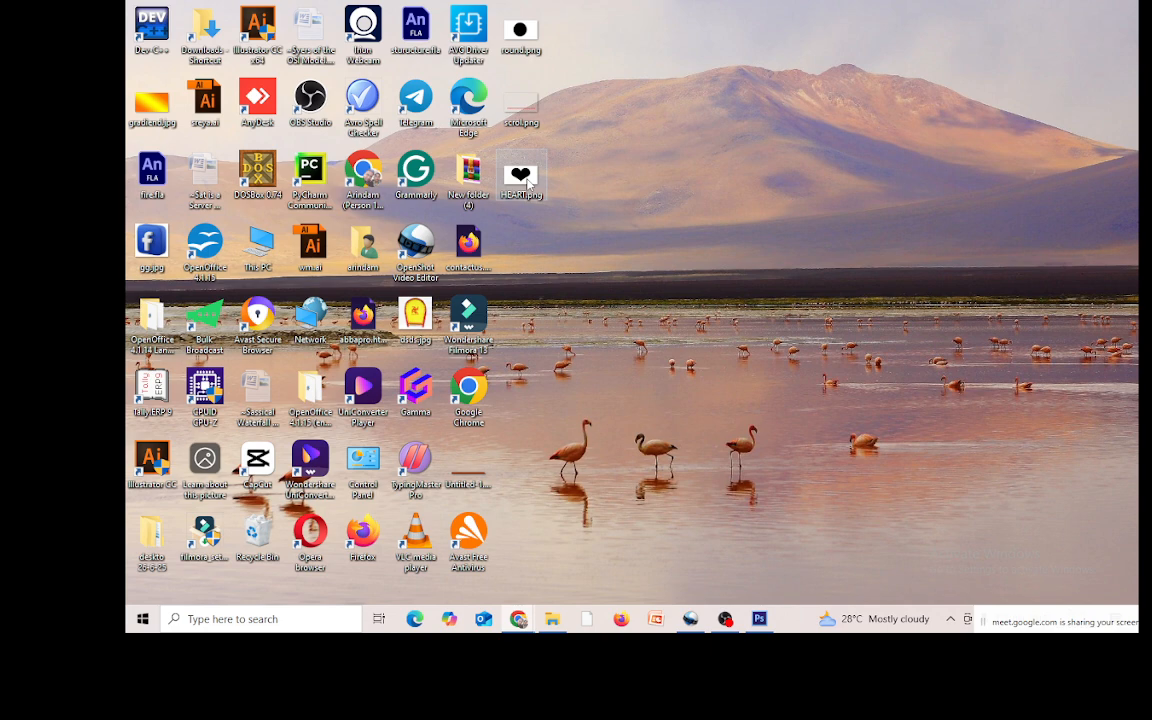
click(692, 625)
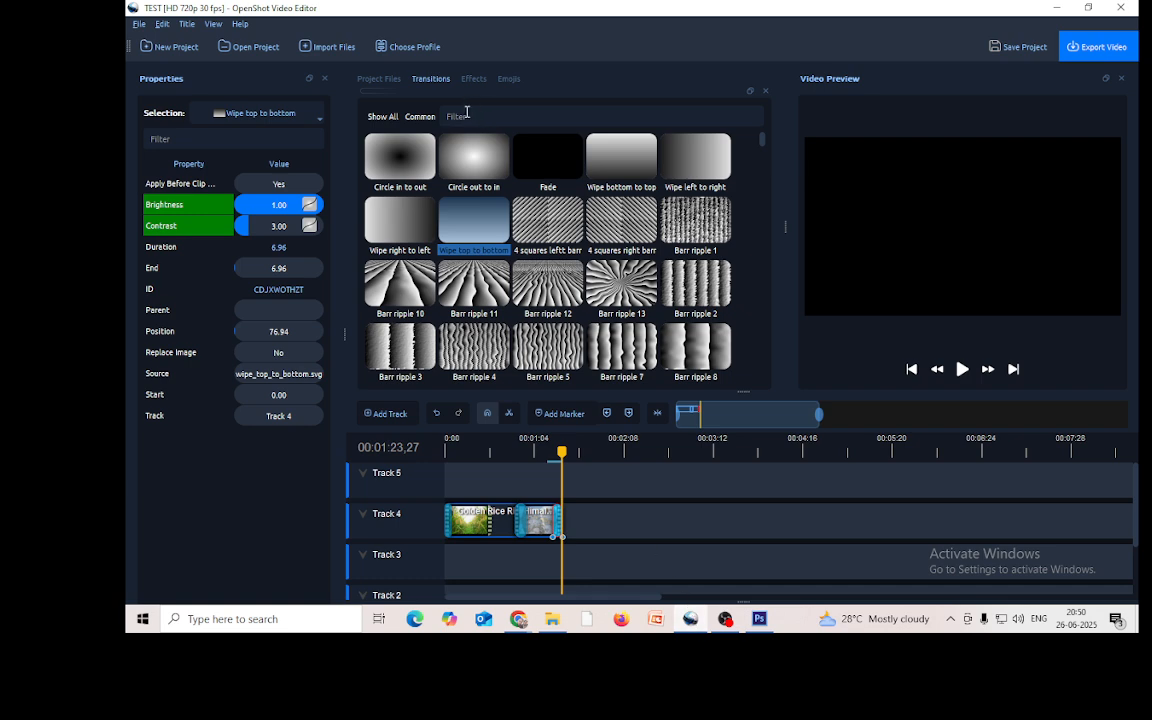
click(1056, 10)
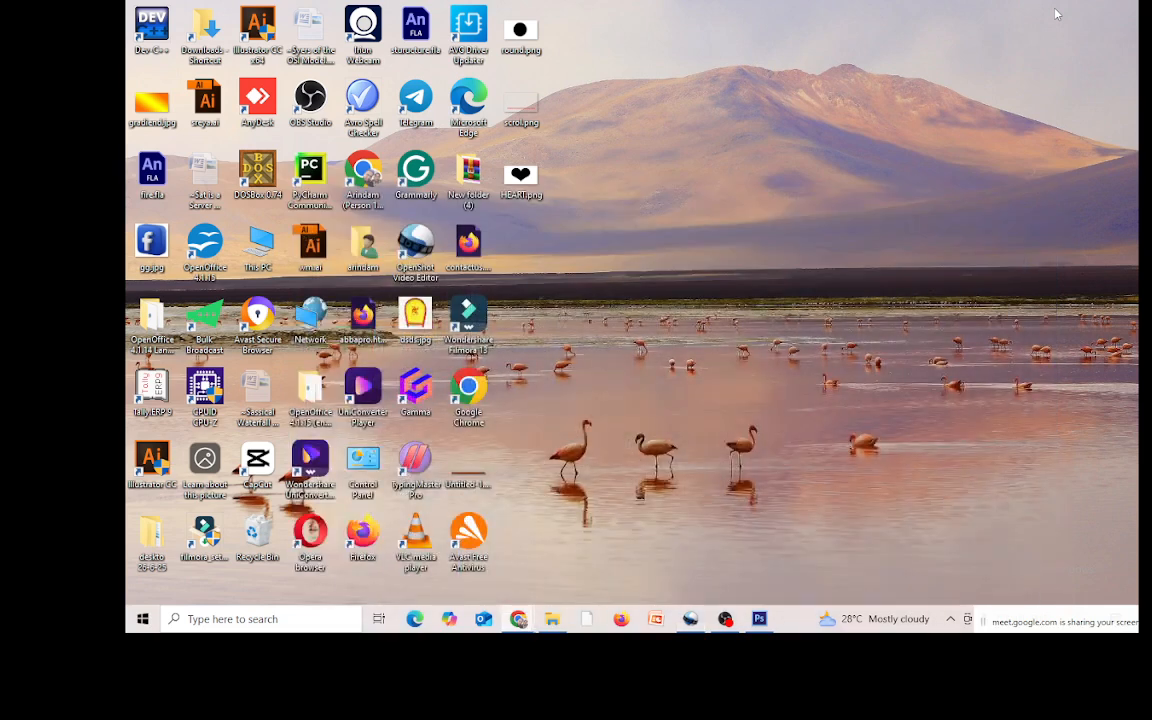
Step: Open the folder C:\Program Files (x86)\OpenShot Video Editor\transitions\extra in File Explorer and browse its transition images
double_click(262, 248)
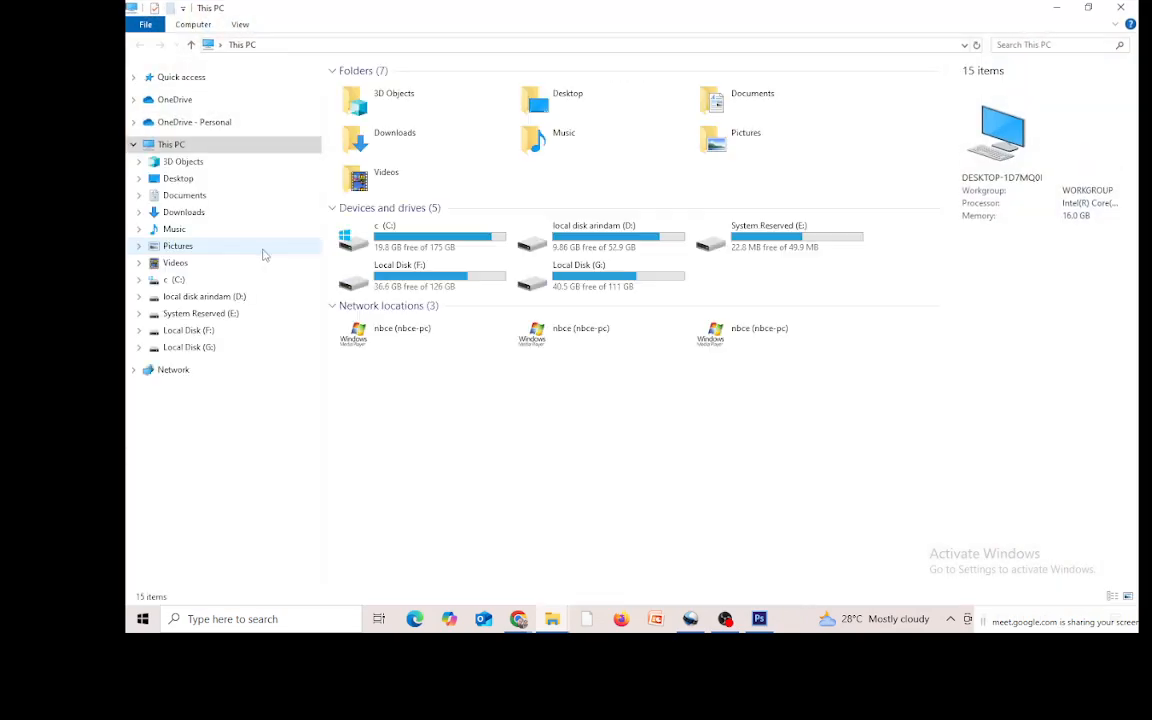
double_click(360, 228)
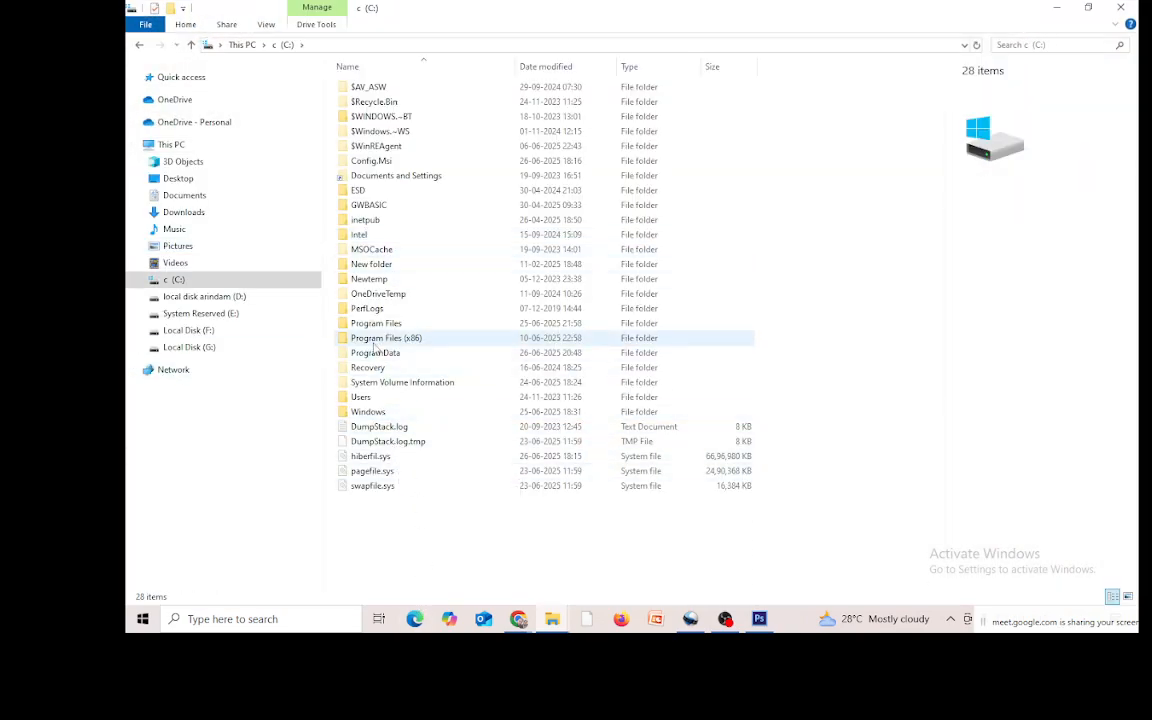
double_click(378, 340)
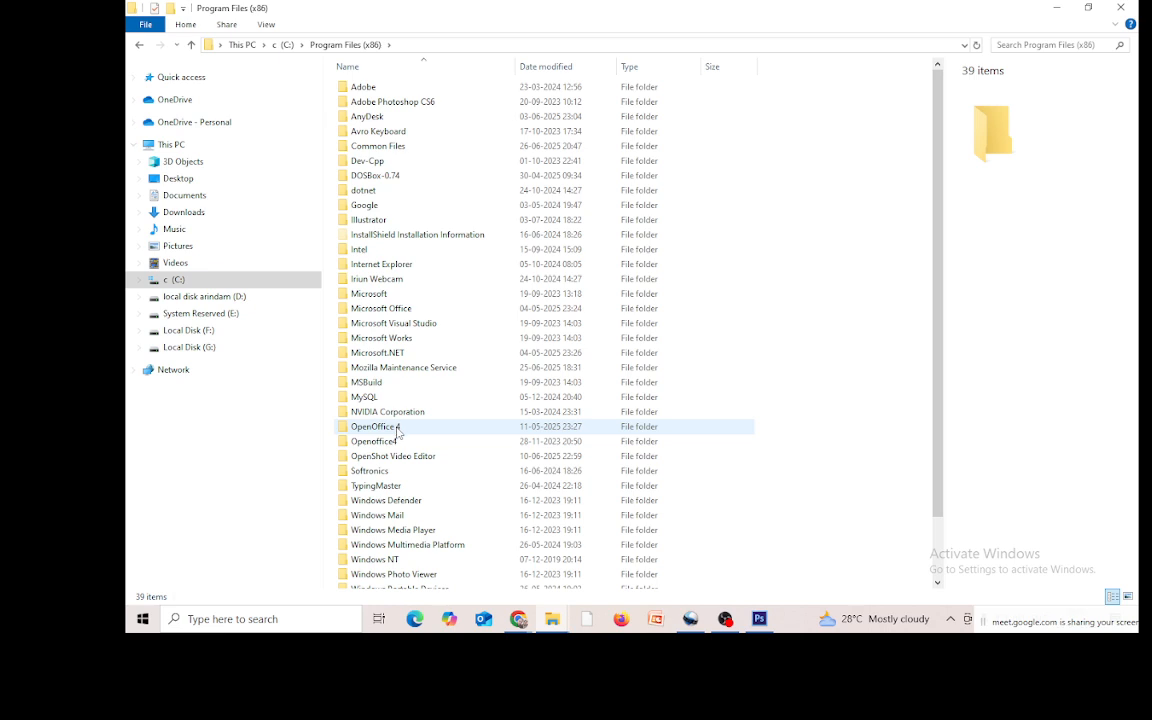
scroll(390, 450, down, 1)
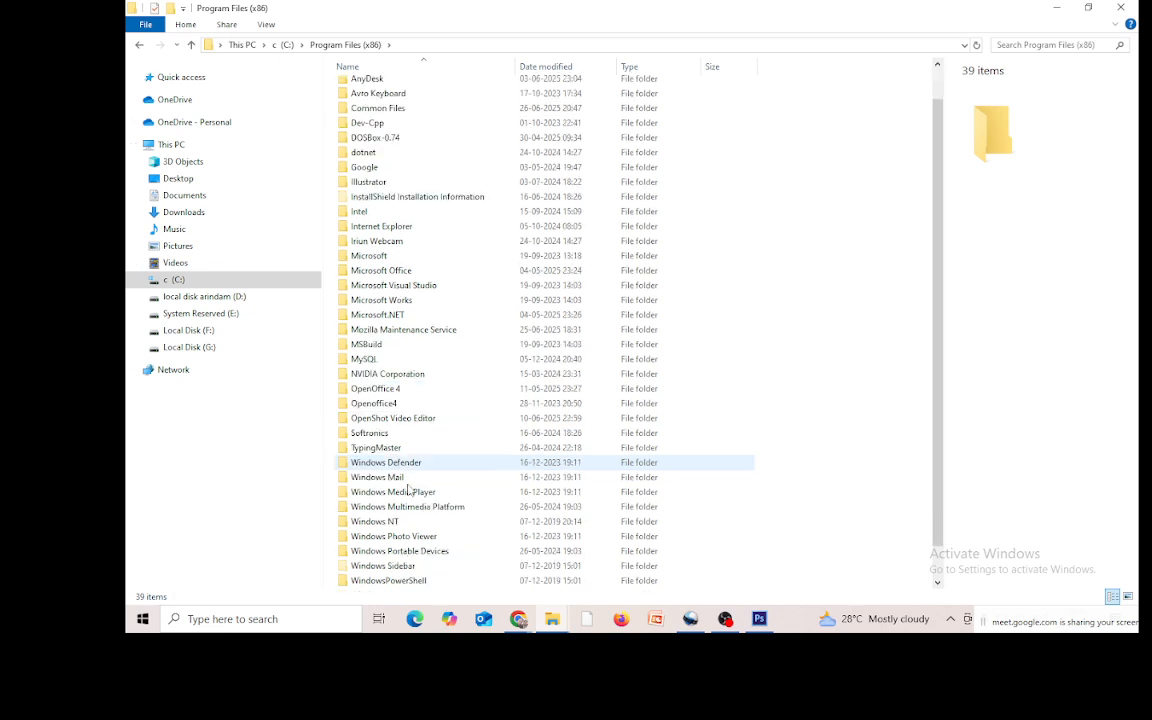
double_click(392, 419)
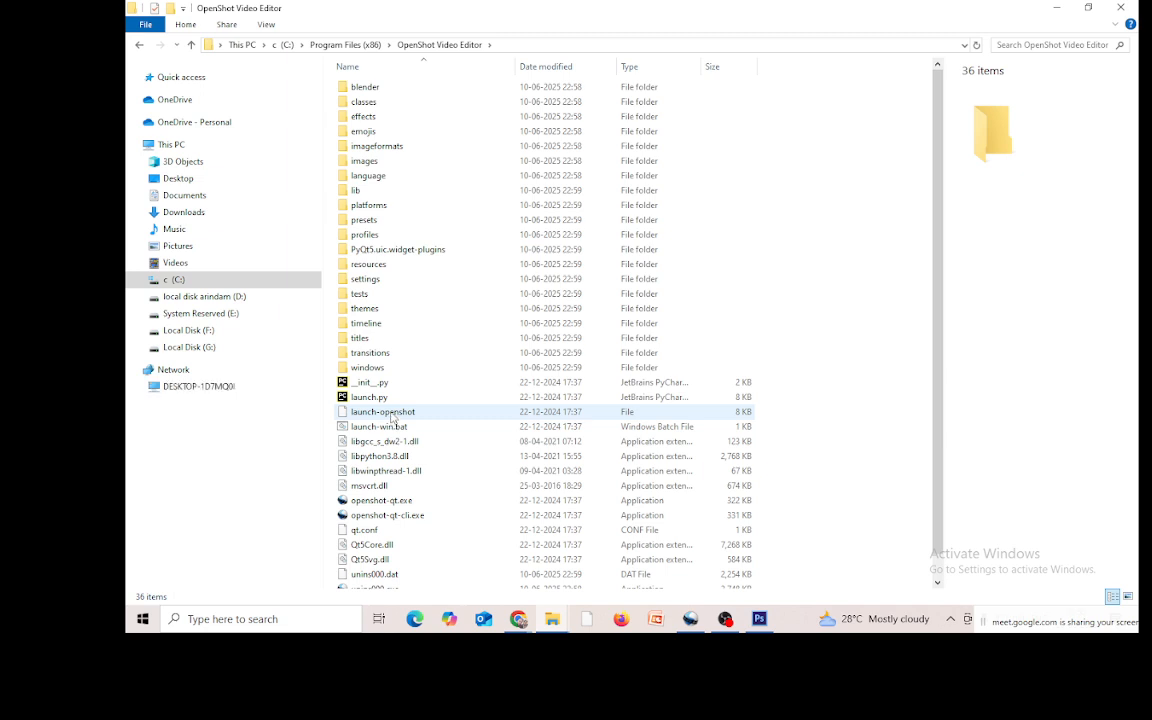
click(383, 360)
double_click(383, 362)
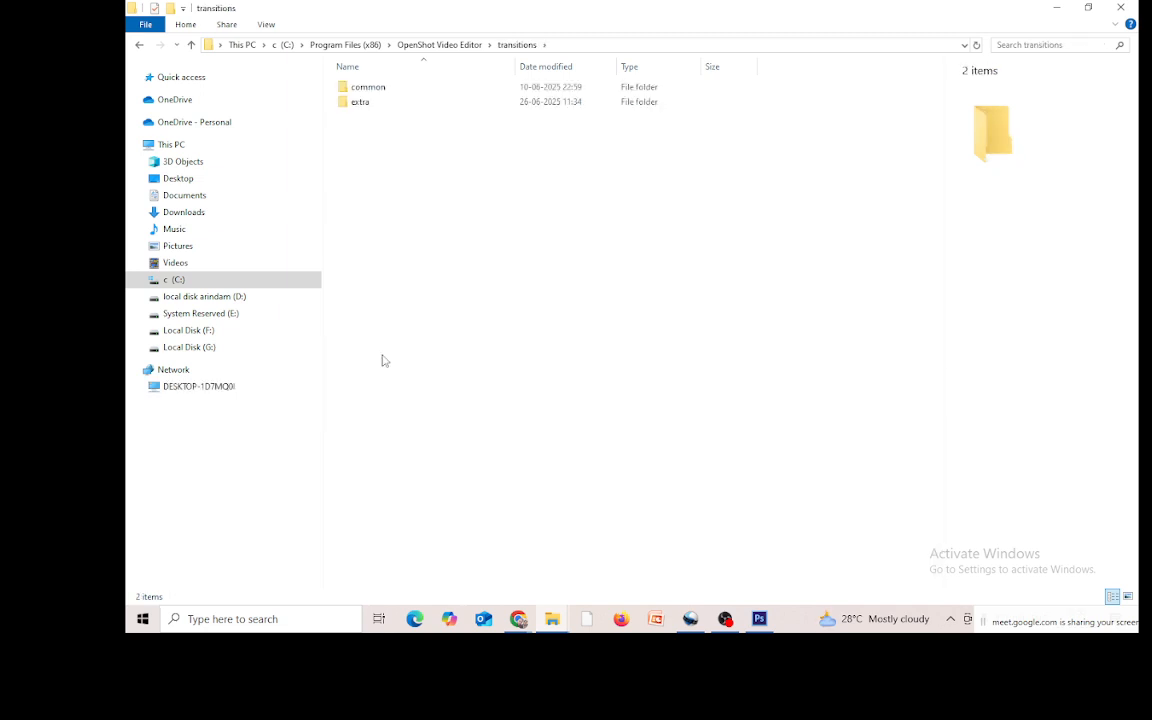
click(358, 106)
double_click(358, 104)
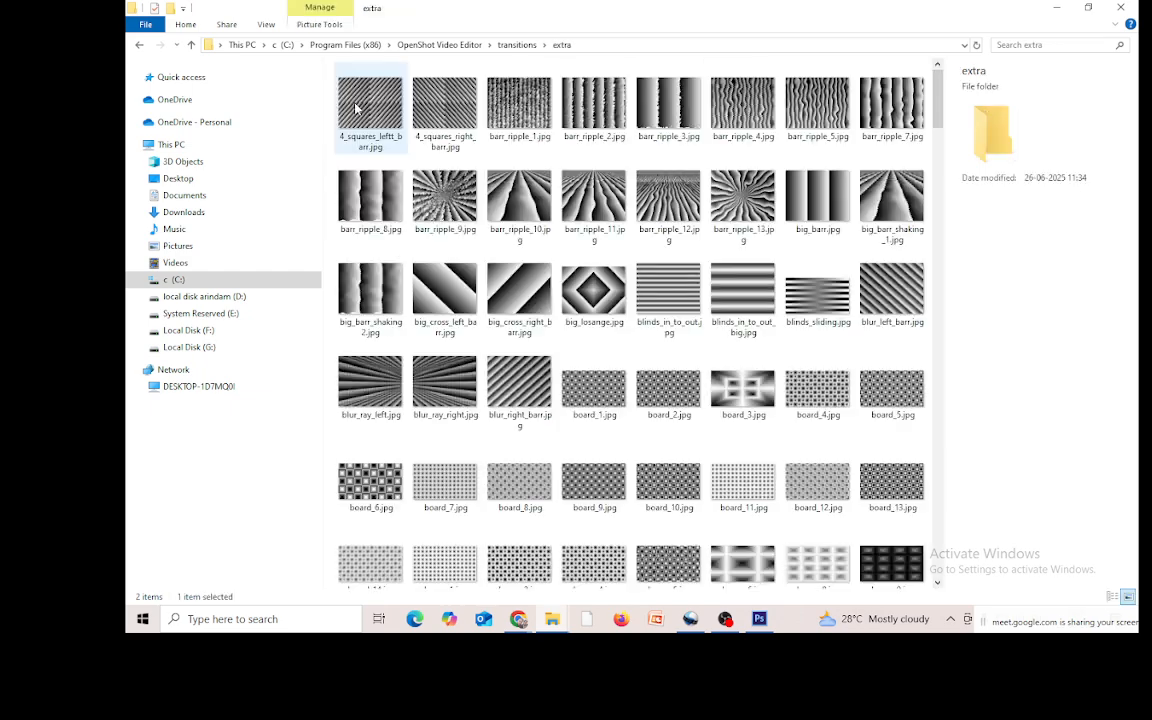
scroll(877, 467, down, 3)
scroll(877, 470, down, 15)
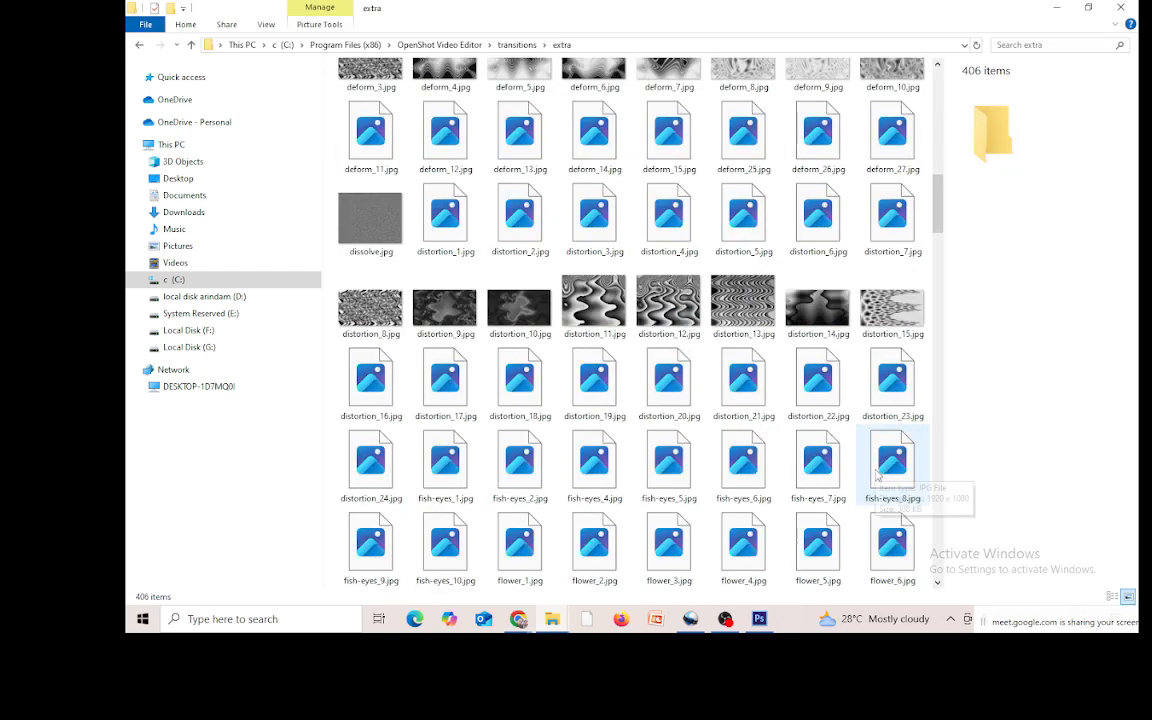
scroll(877, 483, down, 10)
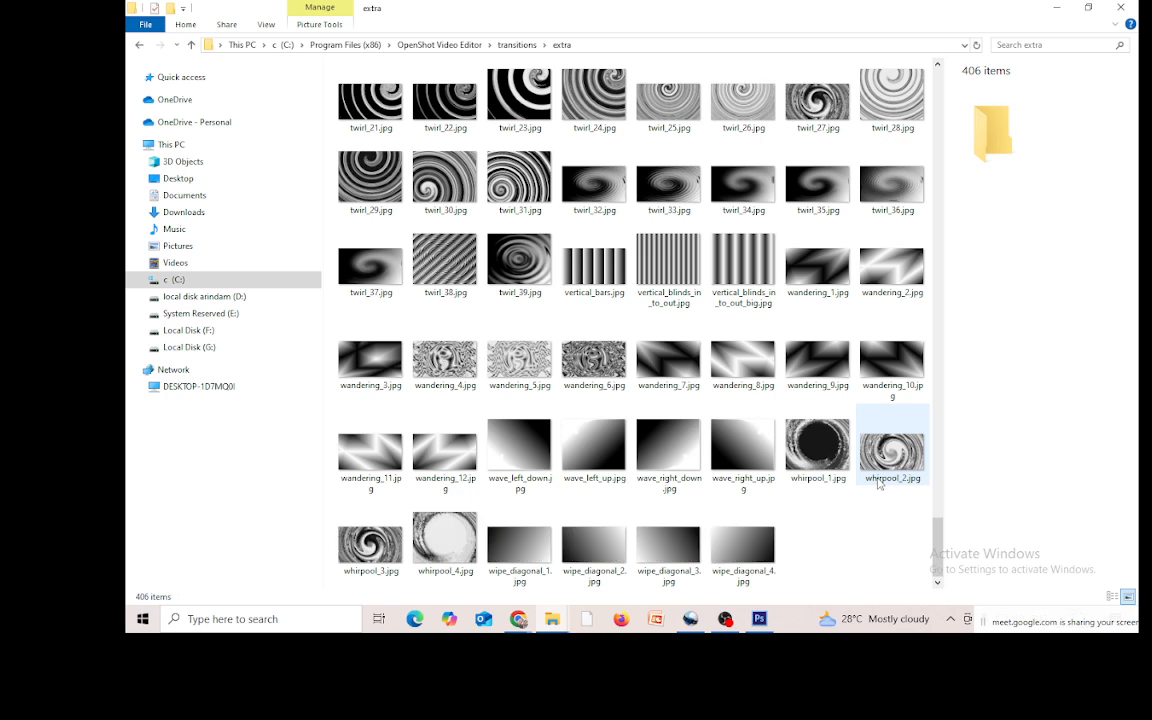
Step: Copy HEART.png from the desktop into OpenShot's transitions\extra folder, granting administrator permission for the copy
click(1054, 8)
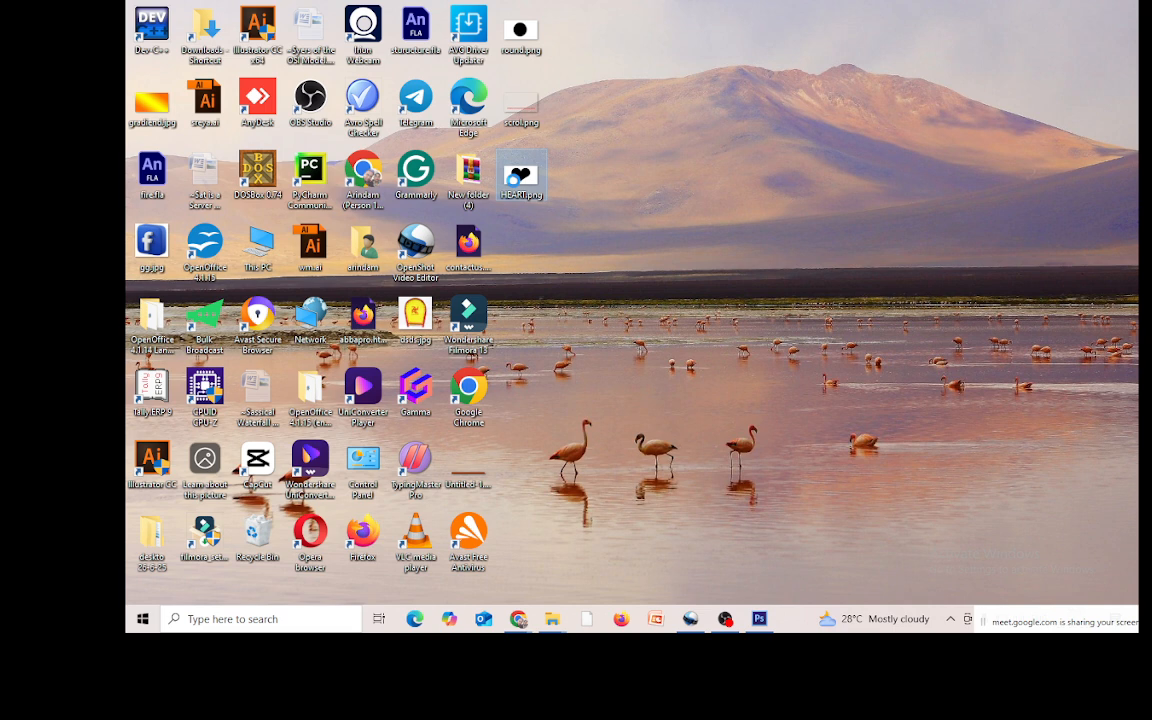
right_click(515, 185)
click(576, 524)
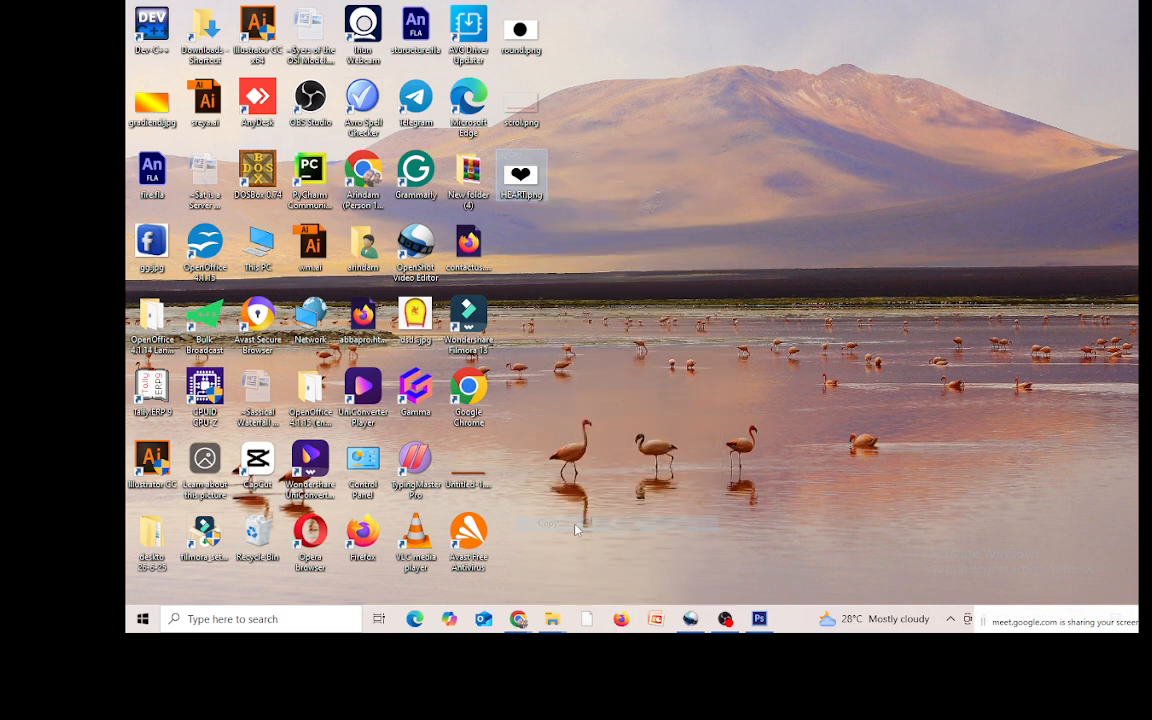
mouse_move(566, 604)
click(607, 585)
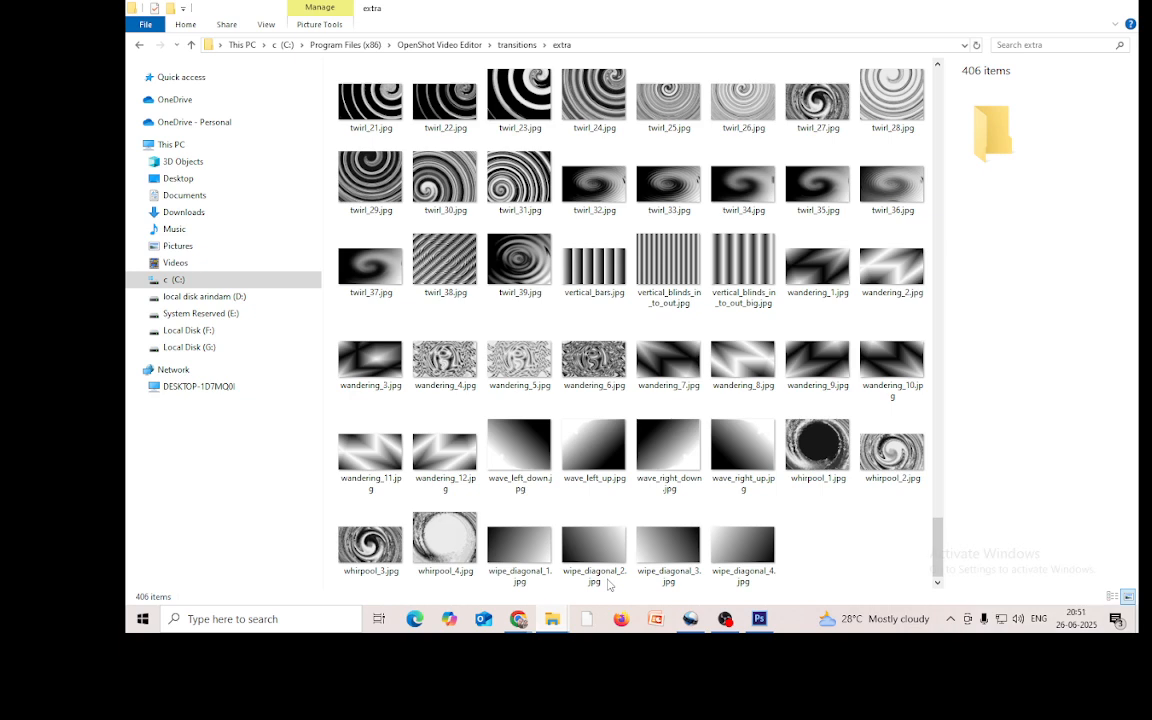
right_click(847, 540)
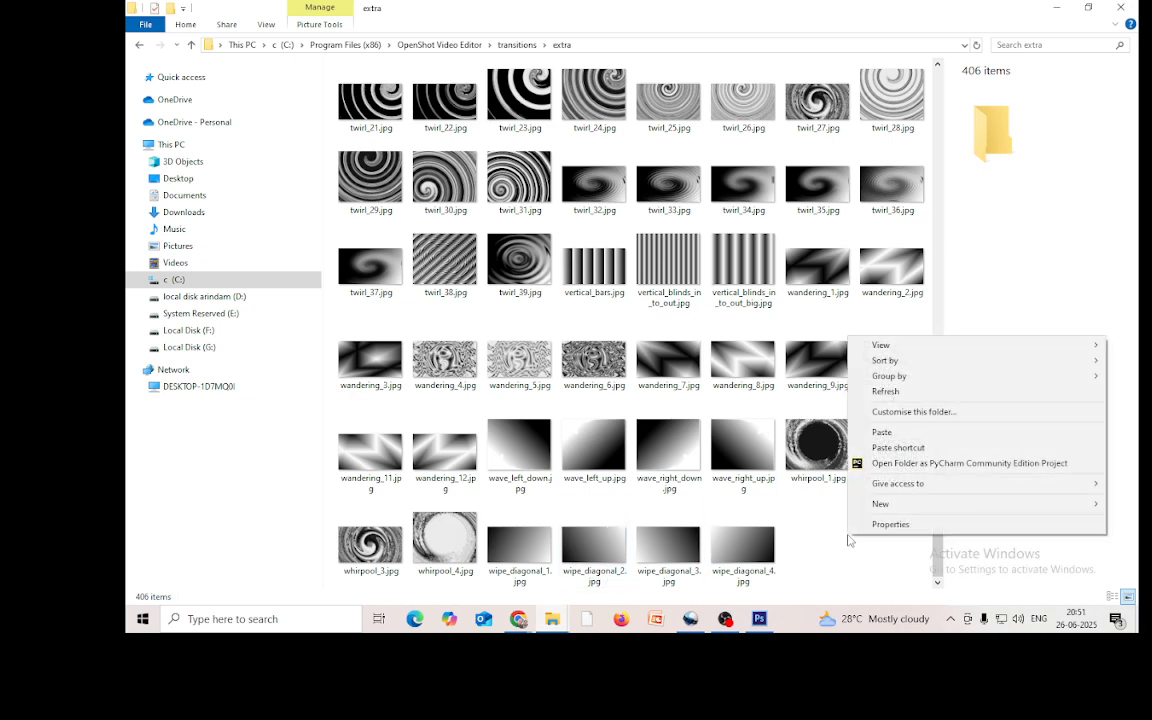
click(884, 432)
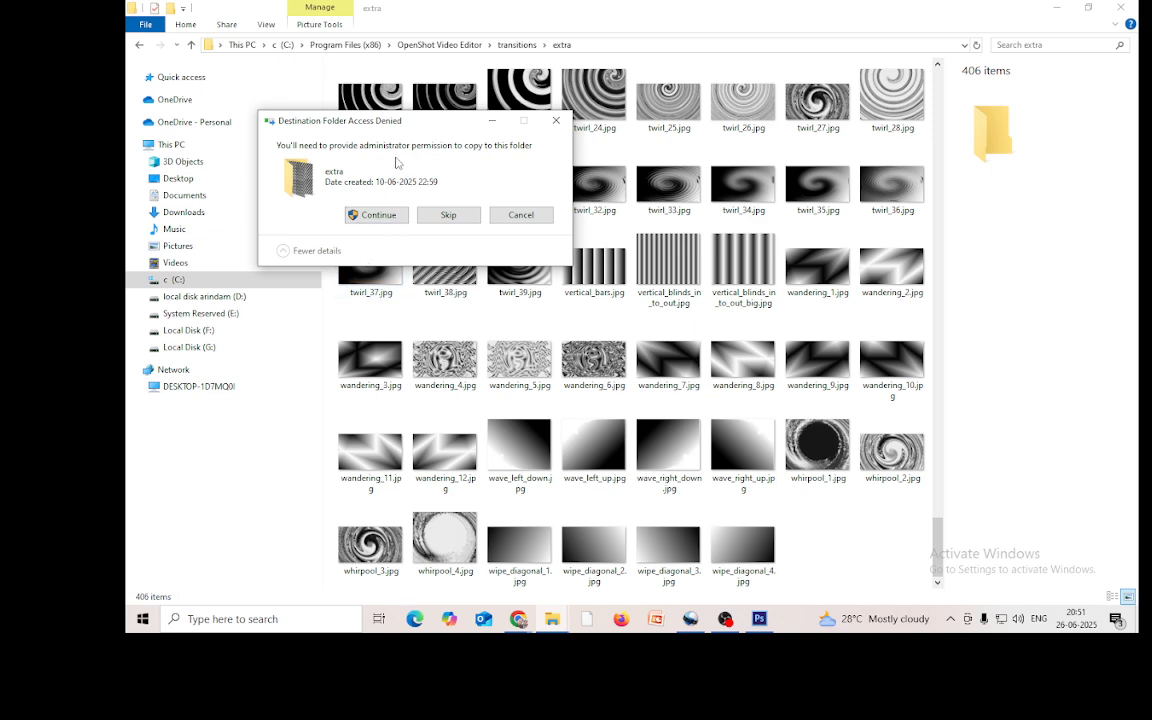
click(377, 215)
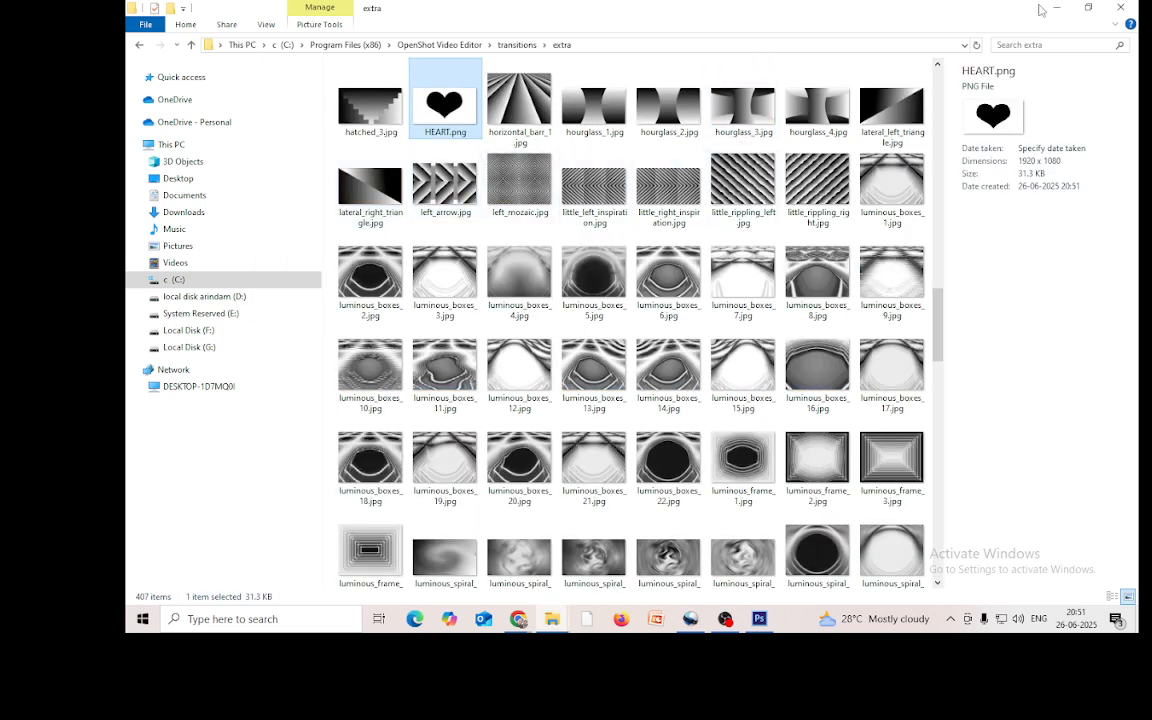
Step: Switch back to OpenShot and undo the recent timeline edits until the transitions are gone and the two Track 4 clips are apart
click(1056, 7)
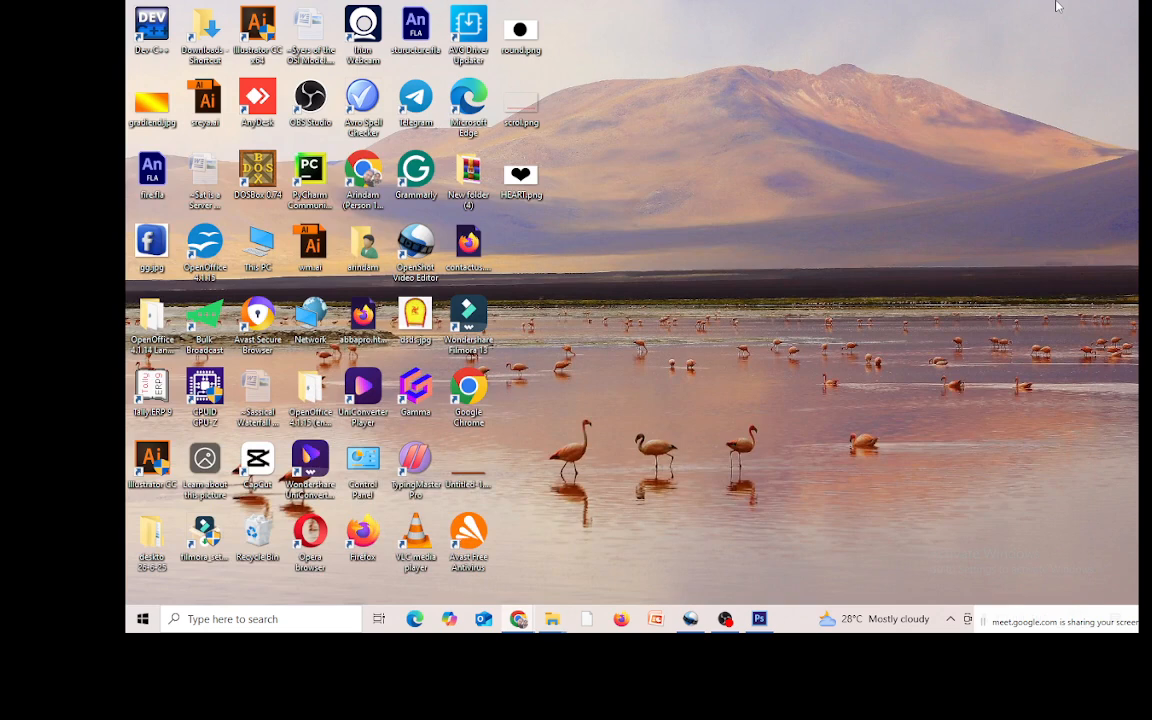
click(689, 620)
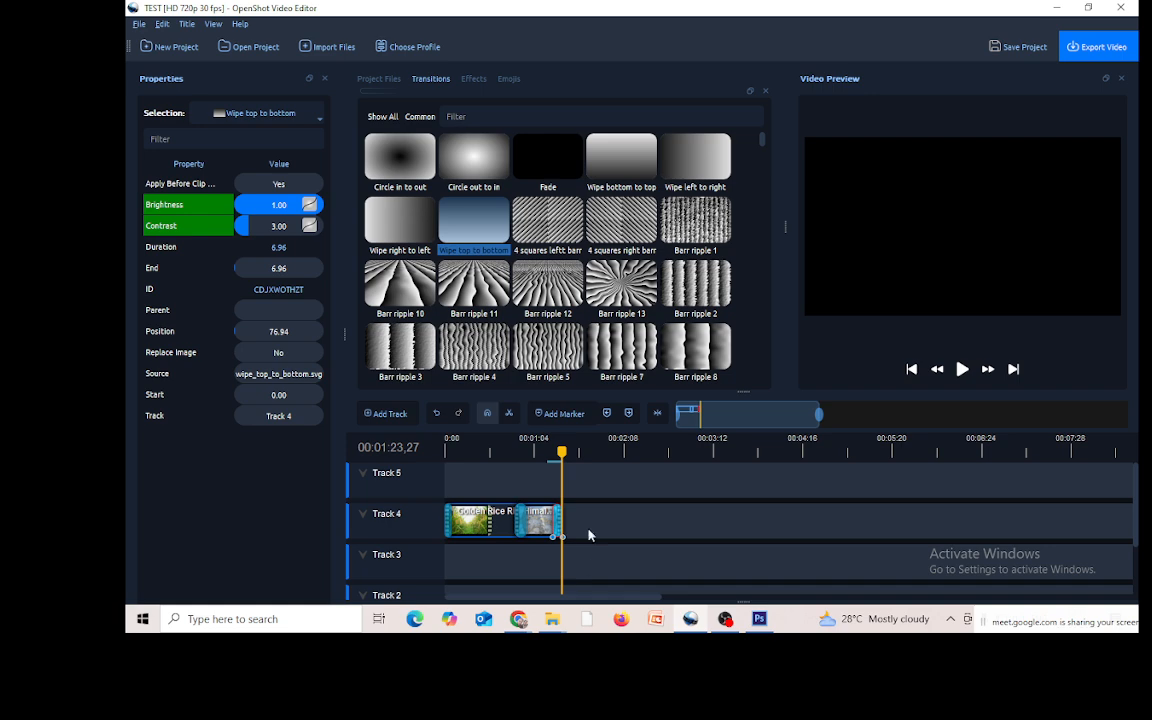
key(ctrl+z)
key(ctrl+z)
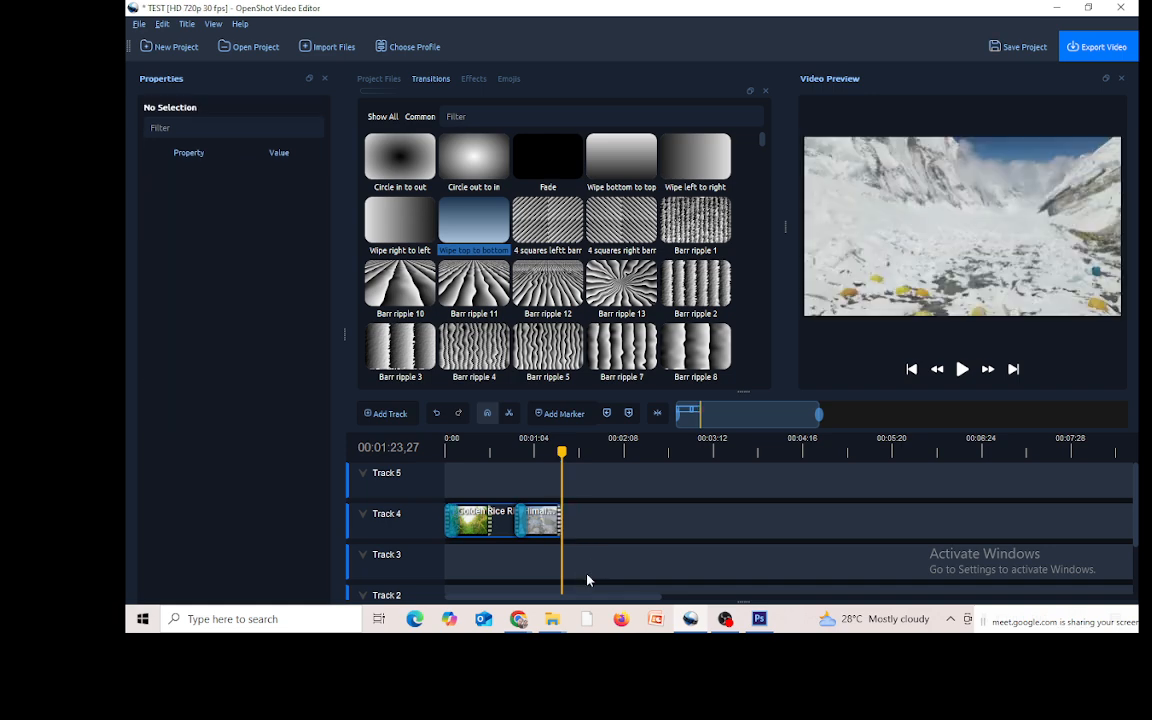
key(ctrl+z)
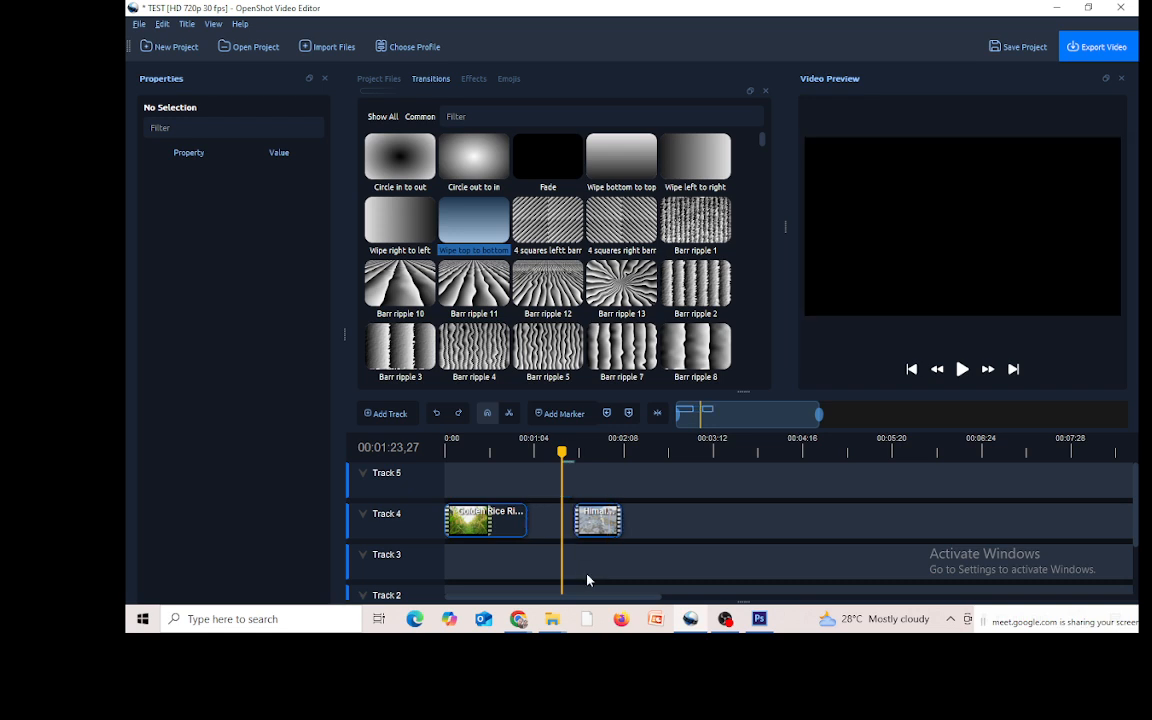
Step: Move the Golden Rice clip from Track 4 straight down to Track 3, and select the Himalayas clip on Track 4
drag(470, 527, 471, 567)
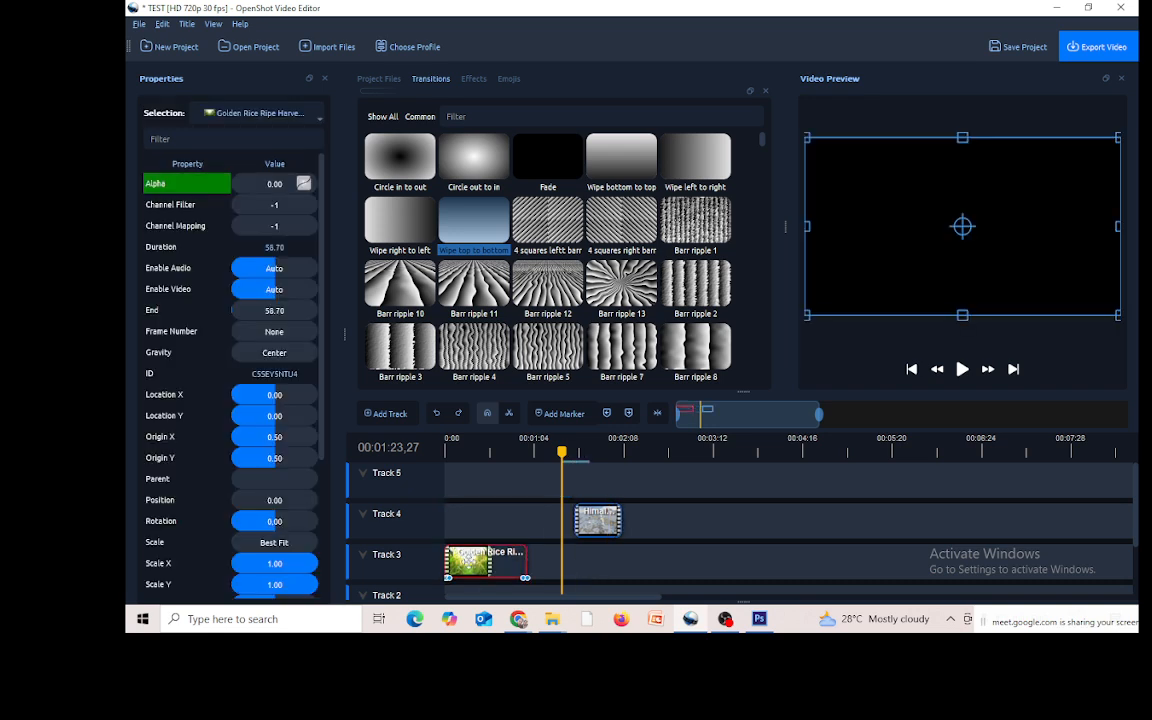
click(600, 517)
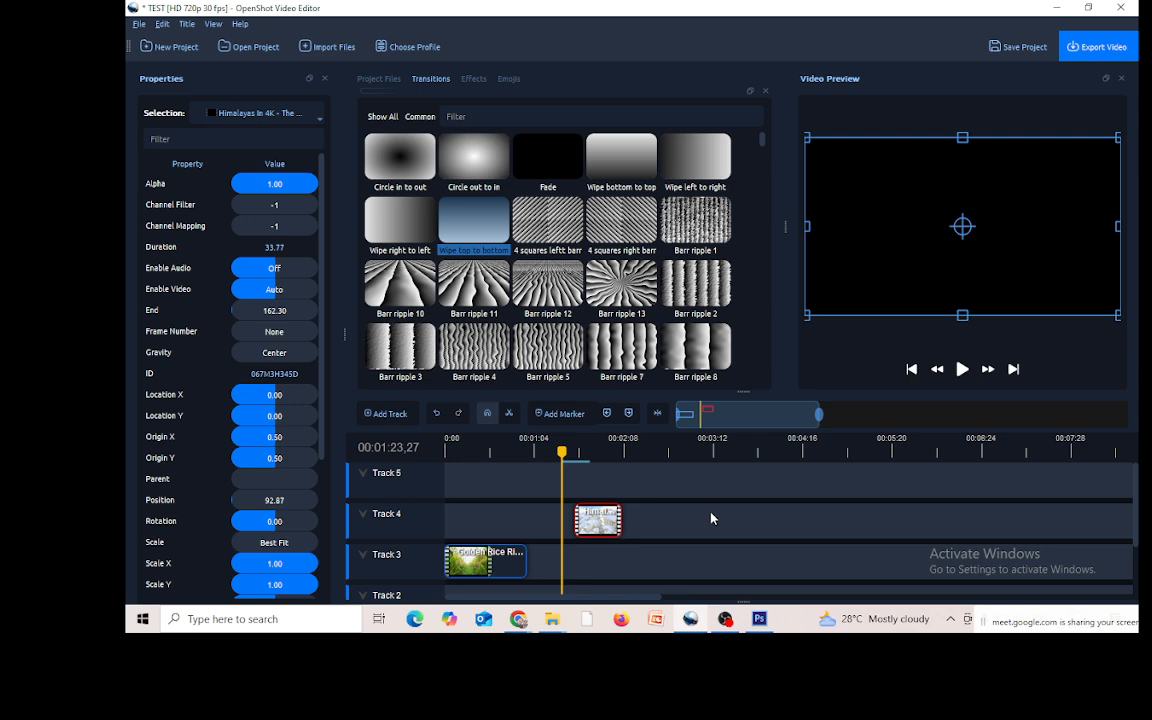
Step: Replace the Himalayas clip on Track 4 with the Indian Freedom Fighter clip, placed at the start of the track
key(Delete)
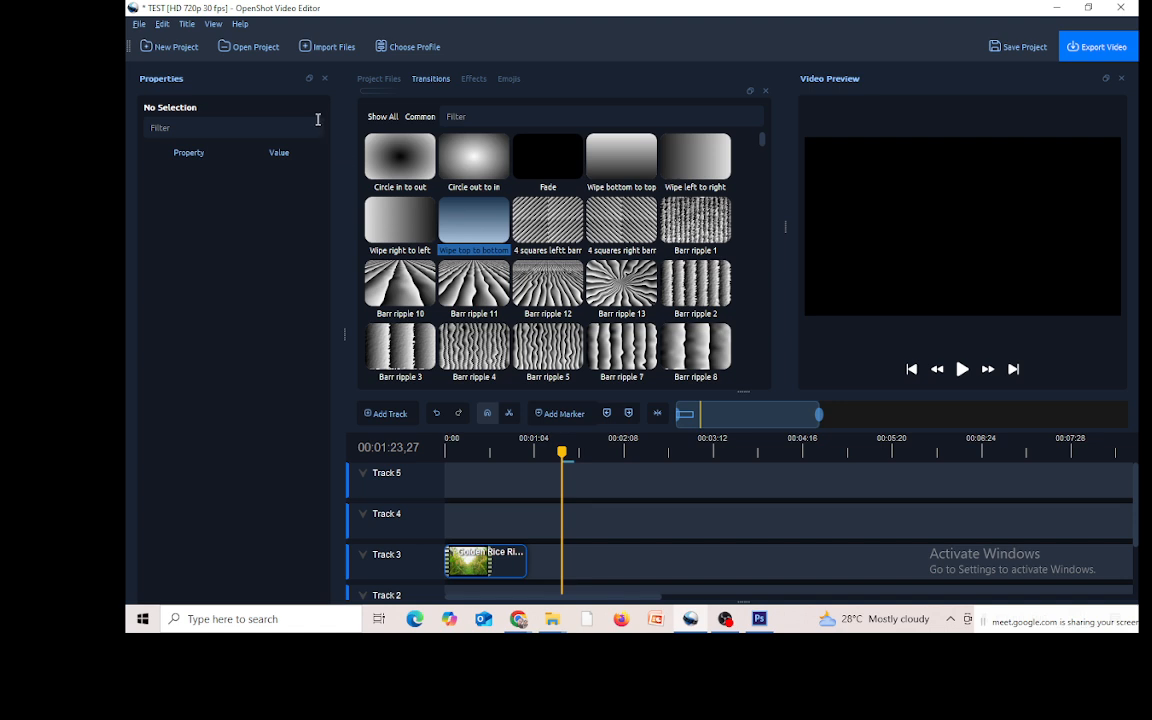
click(368, 81)
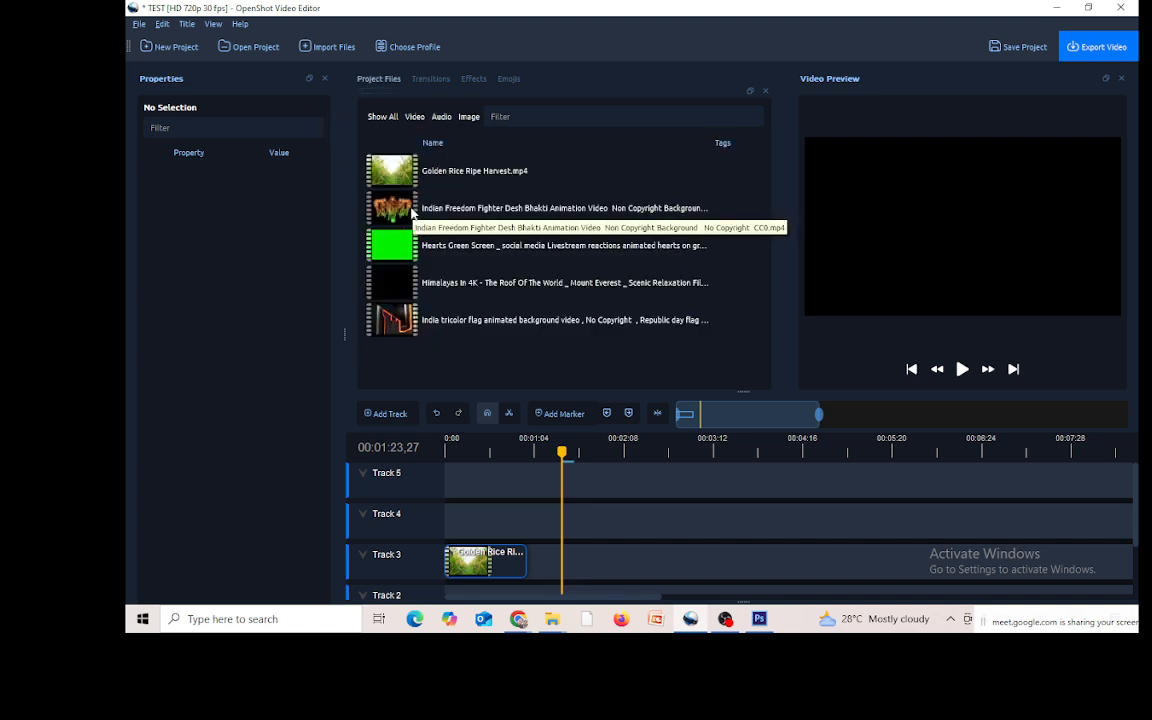
drag(411, 212, 446, 530)
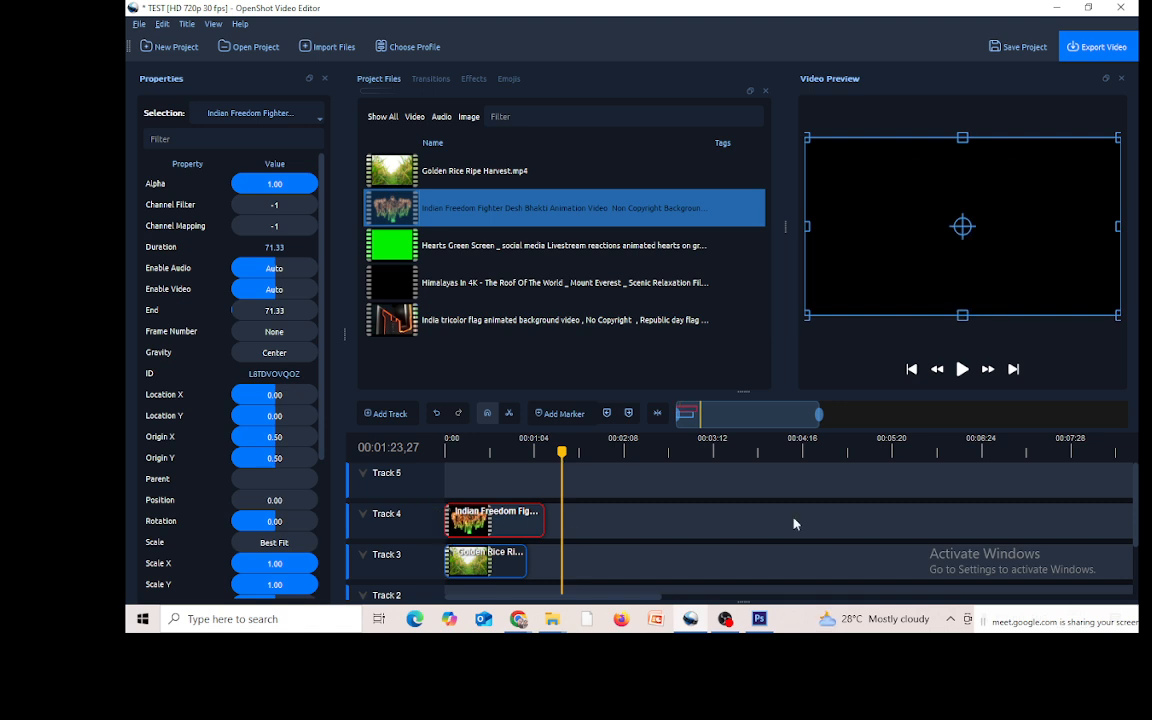
Step: Move the playhead to about 00:00:26 and select the Indian Freedom Fighter clip on Track 4
scroll(600, 525, down, 2)
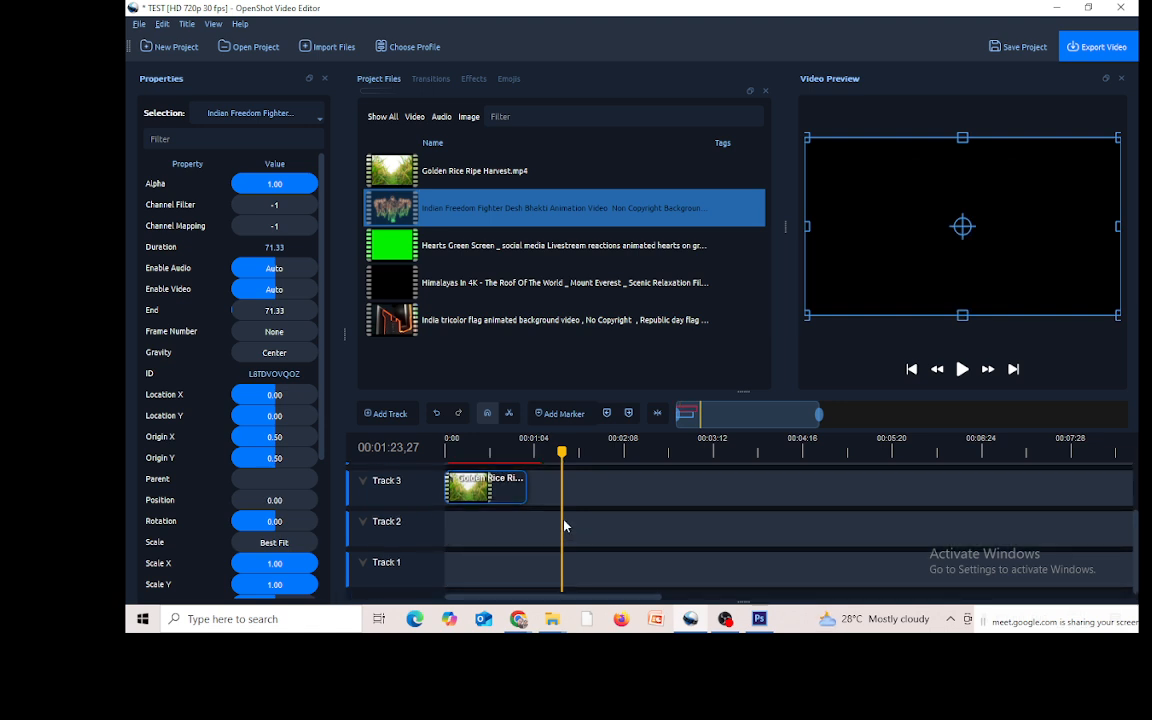
scroll(555, 500, up, 2)
drag(561, 452, 481, 455)
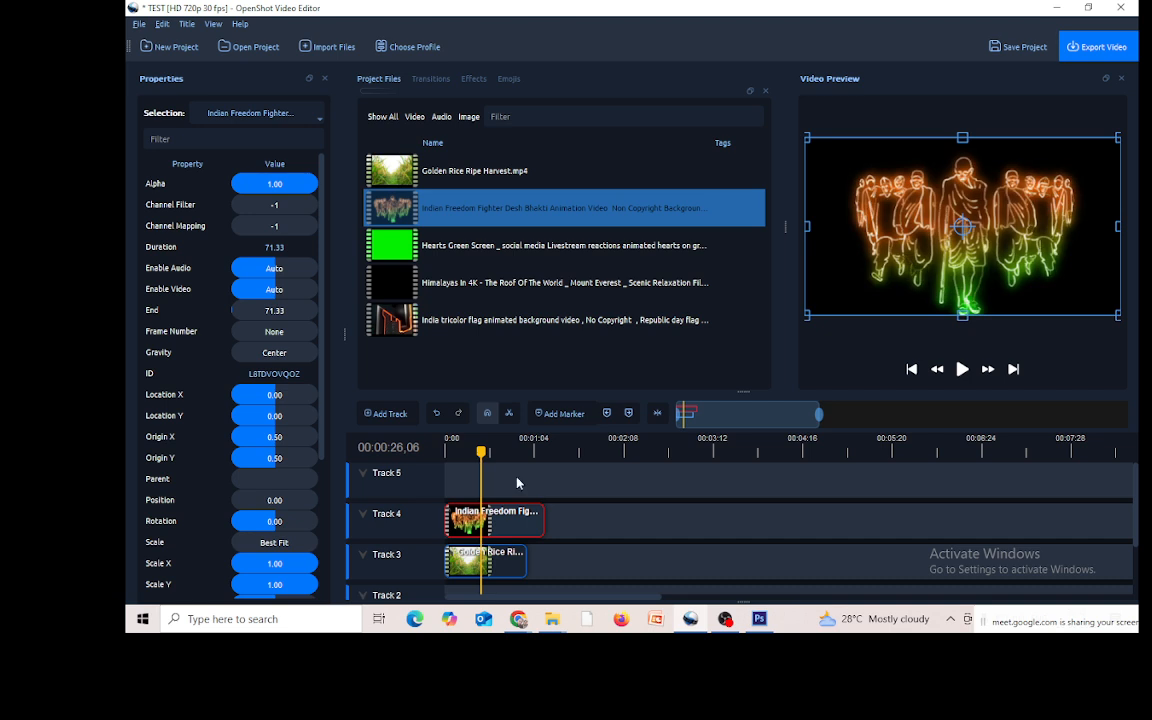
click(502, 525)
scroll(280, 255, down, 1)
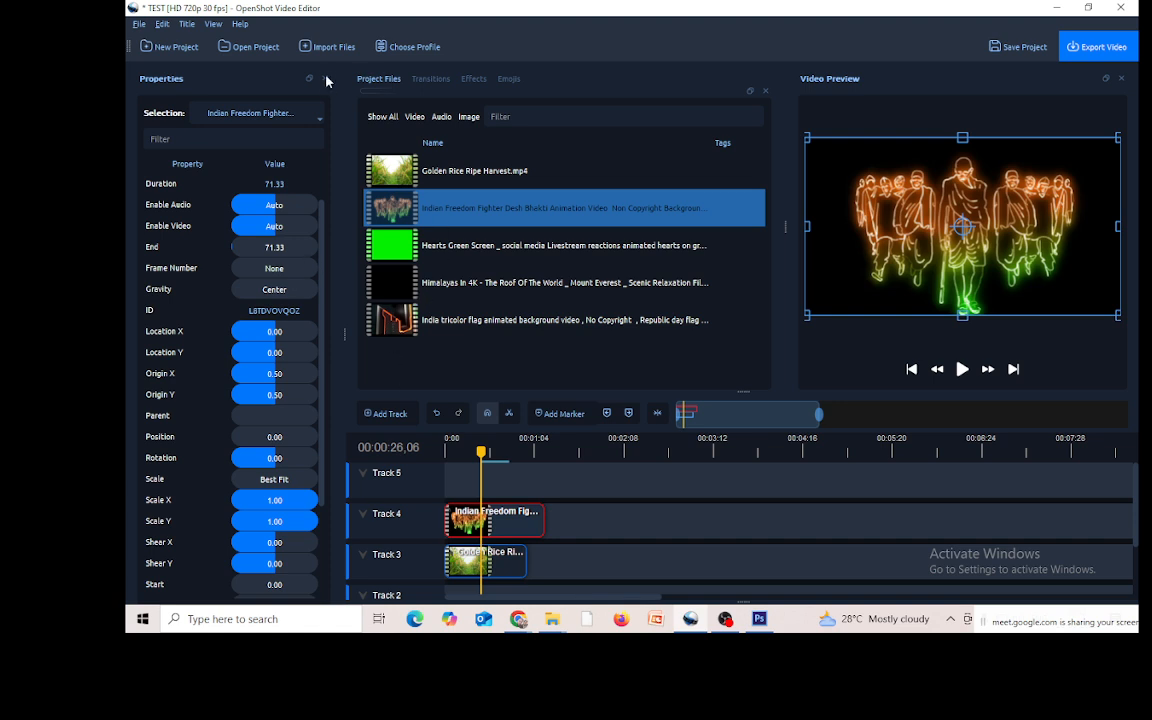
Step: Search the transitions library for HEART
click(431, 78)
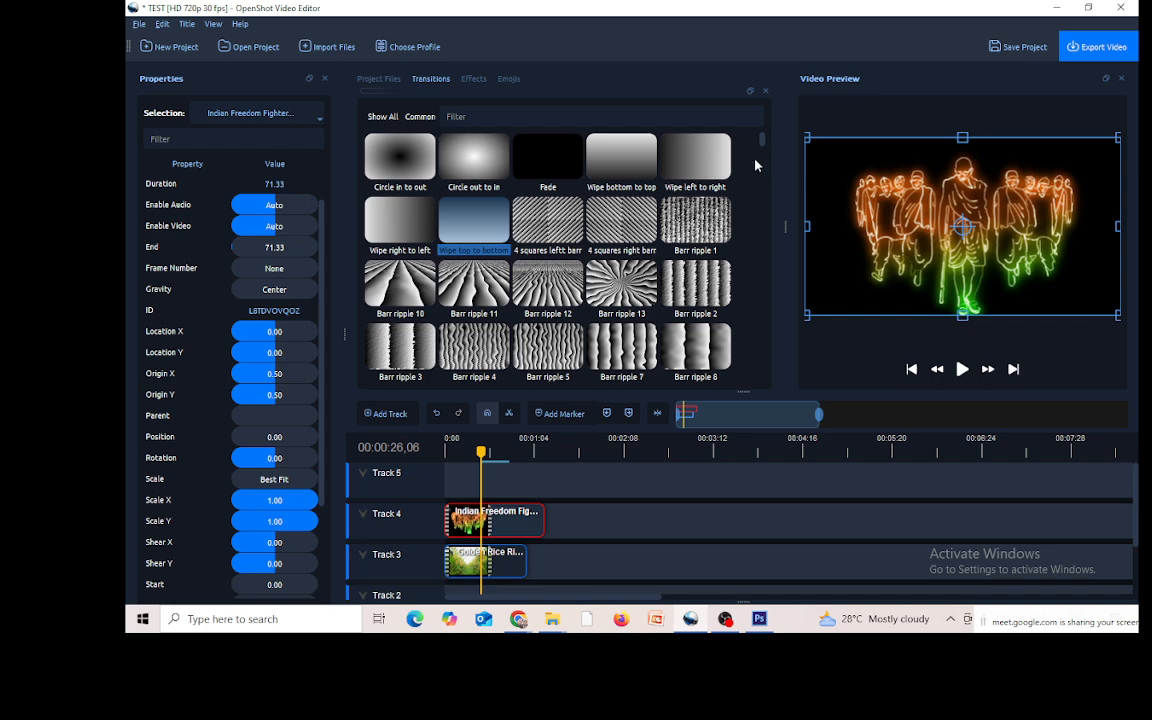
scroll(679, 141, down, 10)
scroll(617, 282, down, 10)
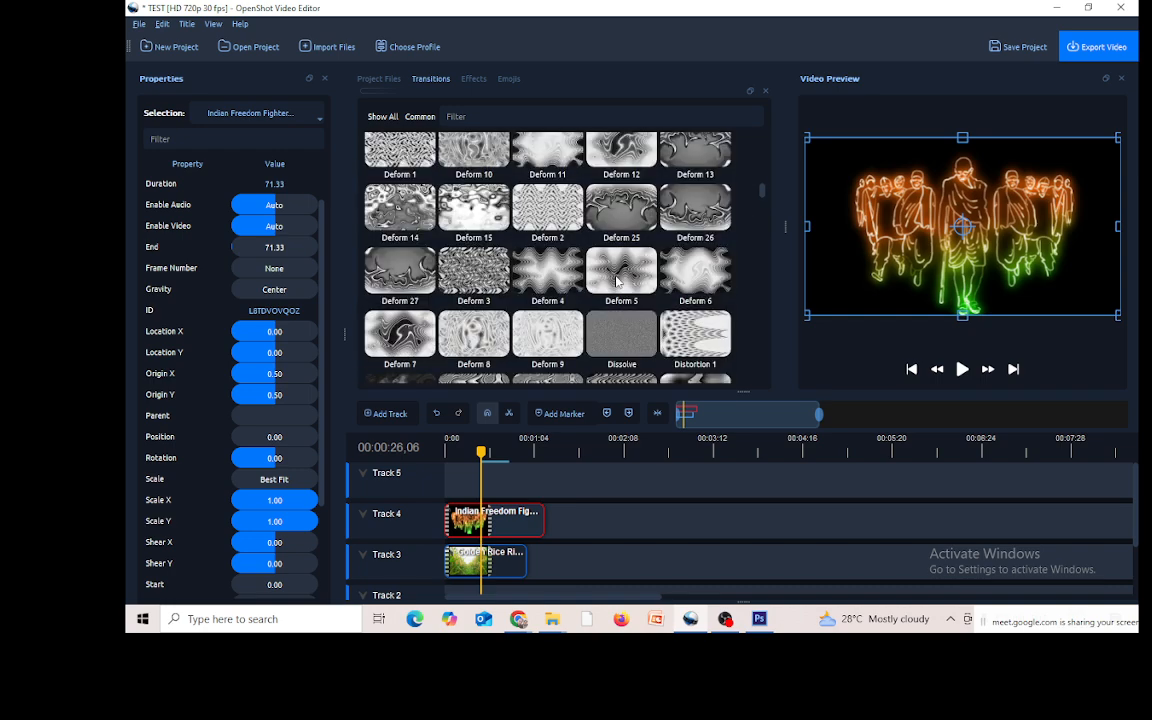
click(496, 116)
text(HEAR)
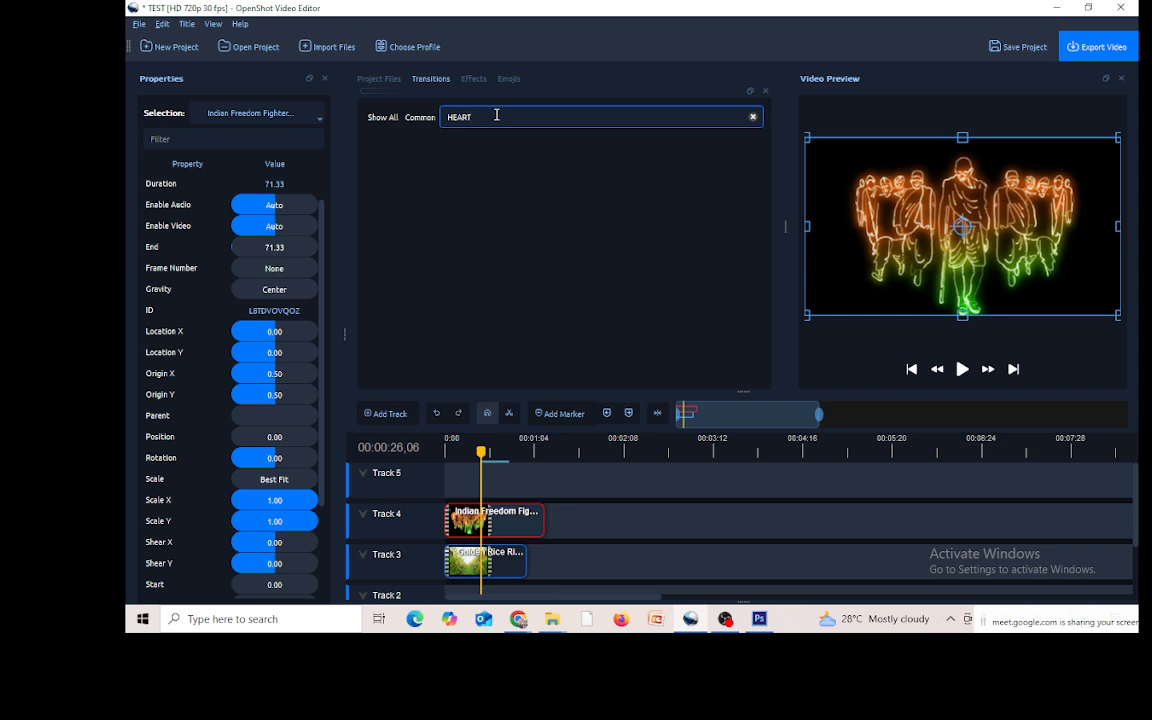
text(T)
key(BackSpace)
key(BackSpace)
key(BackSpace)
key(BackSpace)
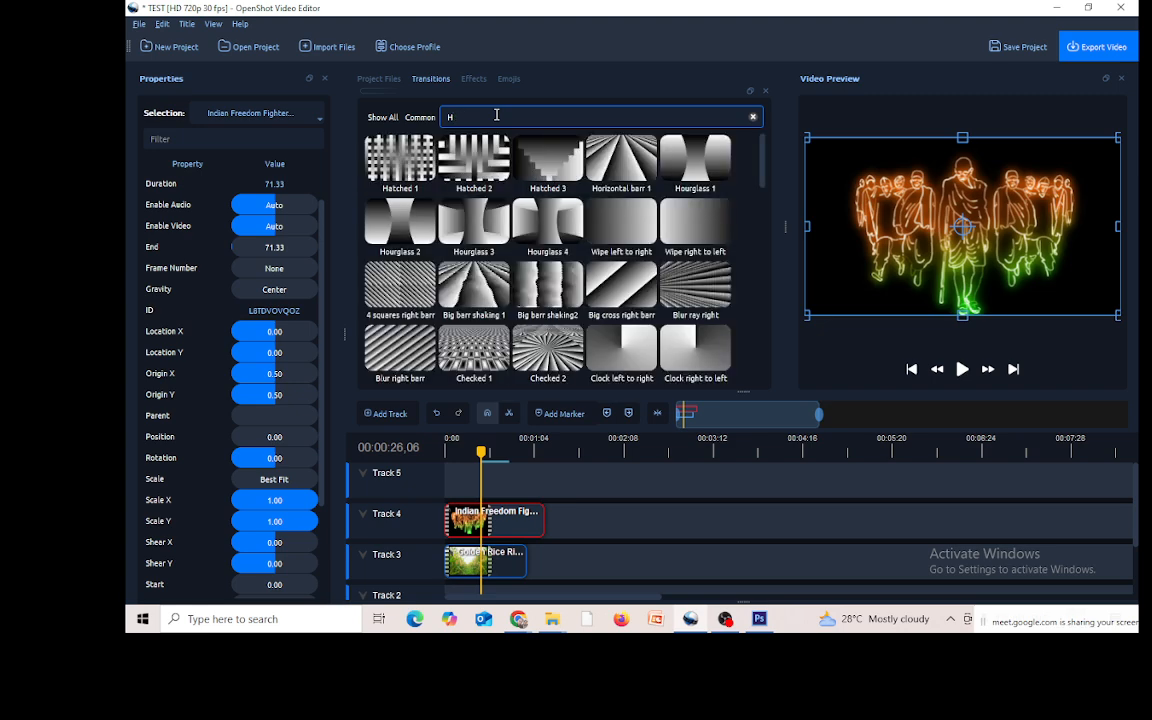
text(E)
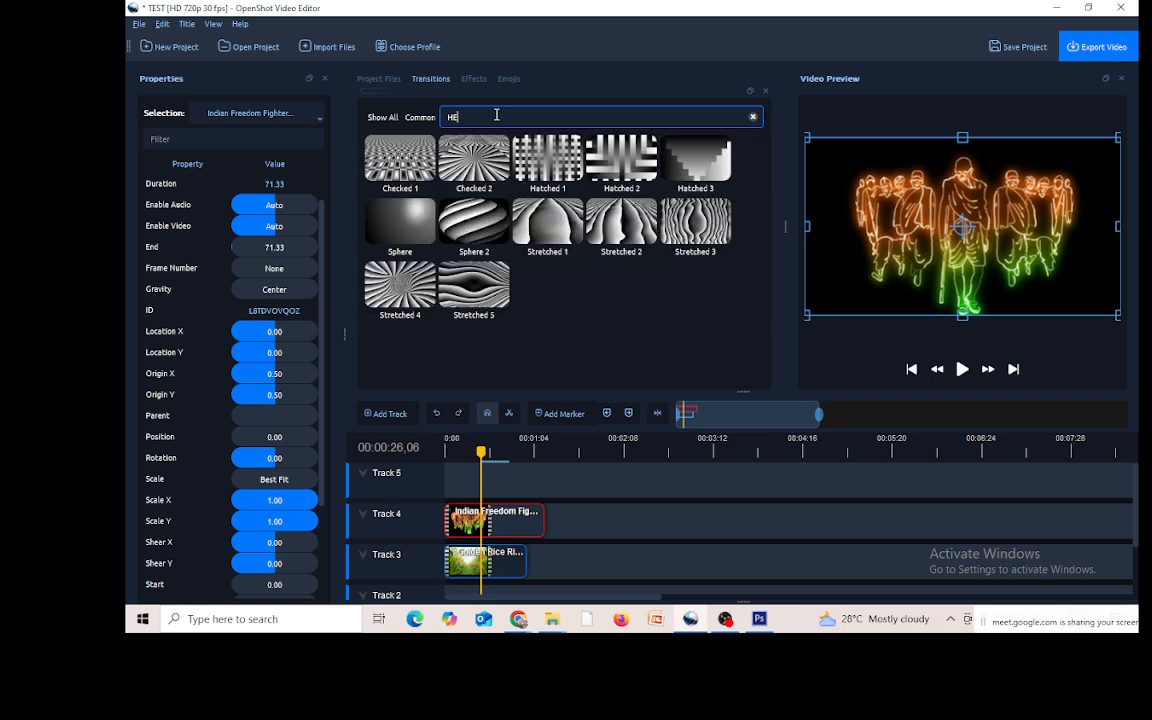
text(AR)
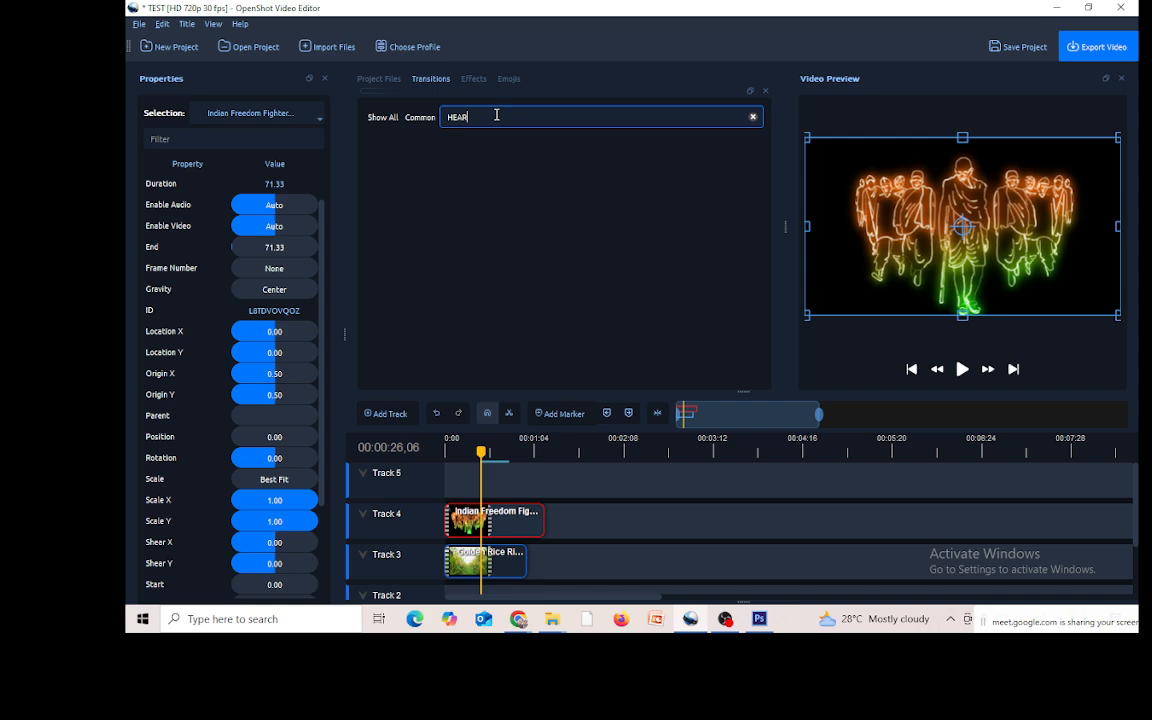
Step: Clear the transitions filter and look through the whole library for a heart-shaped transition
key(BackSpace)
key(BackSpace)
key(BackSpace)
key(BackSpace)
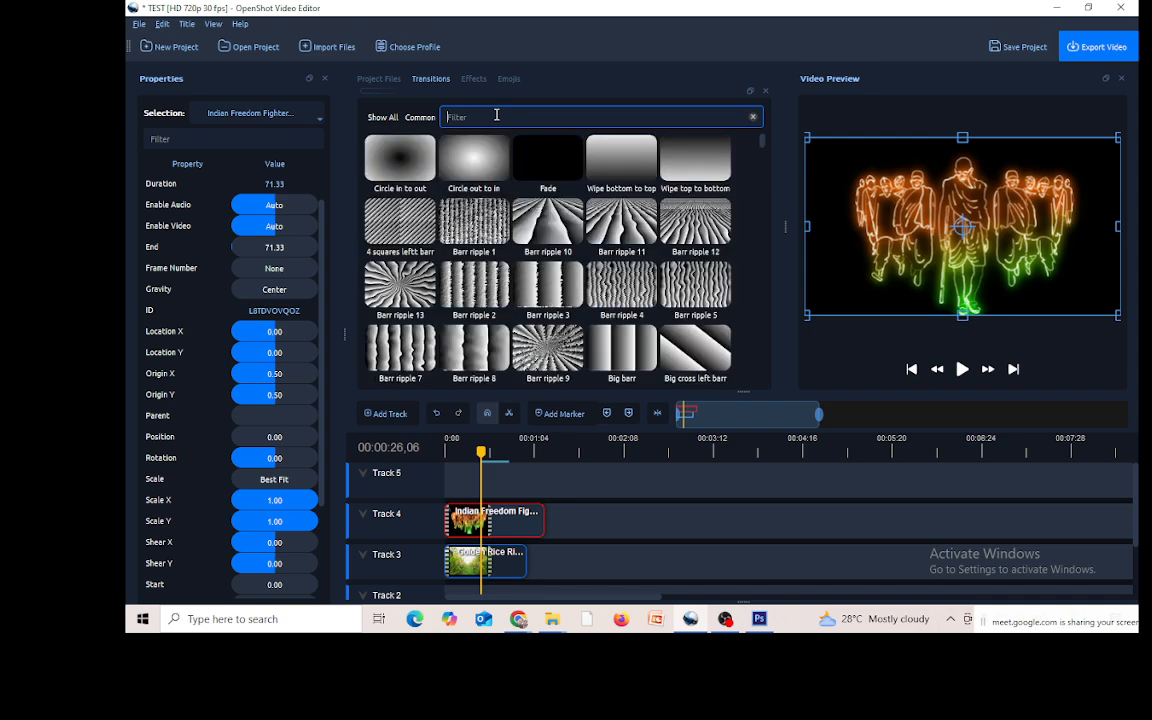
scroll(627, 256, down, 10)
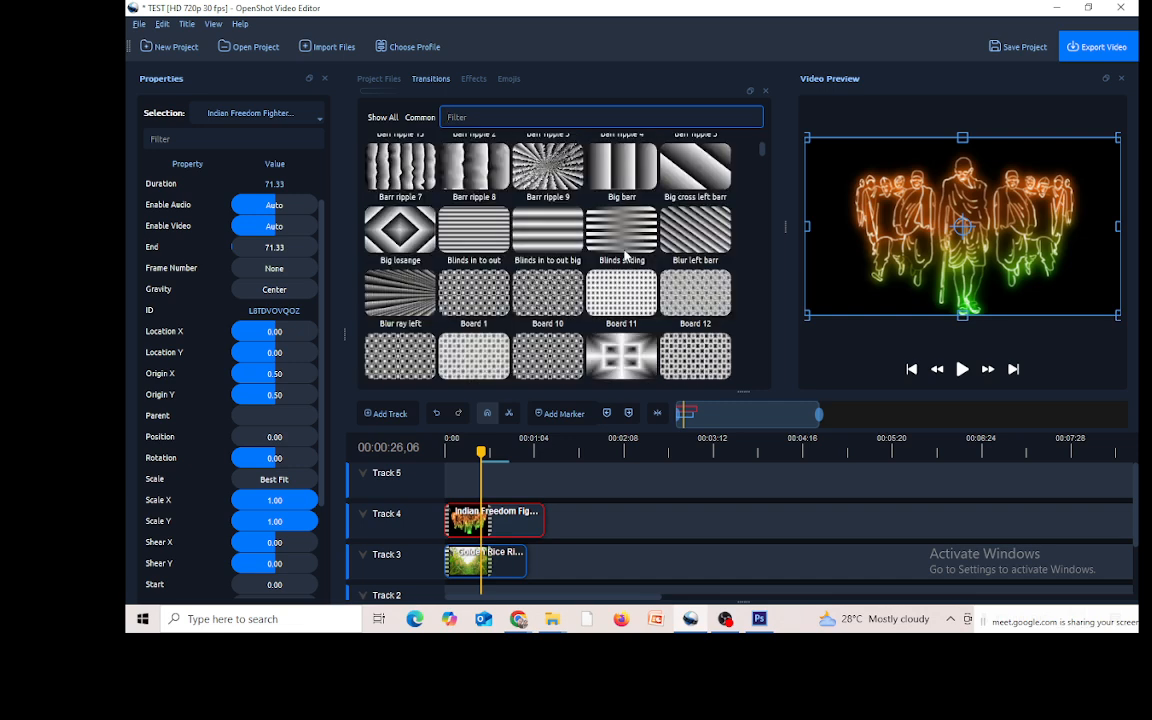
scroll(627, 256, down, 15)
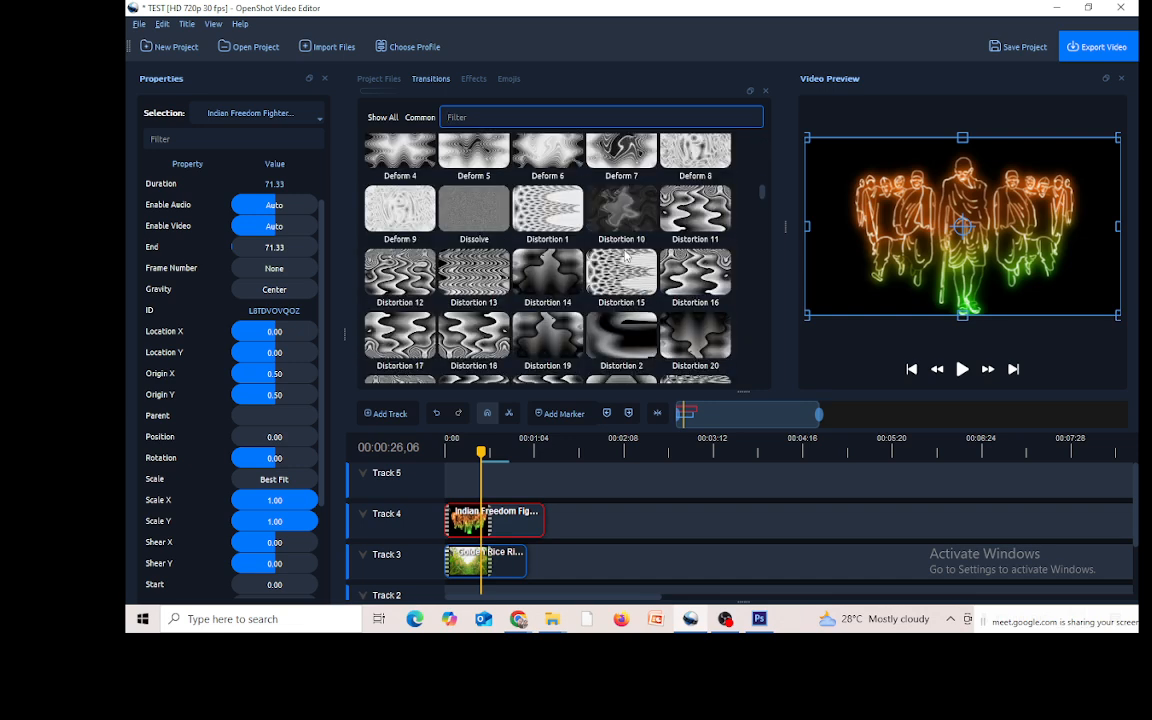
scroll(624, 256, down, 15)
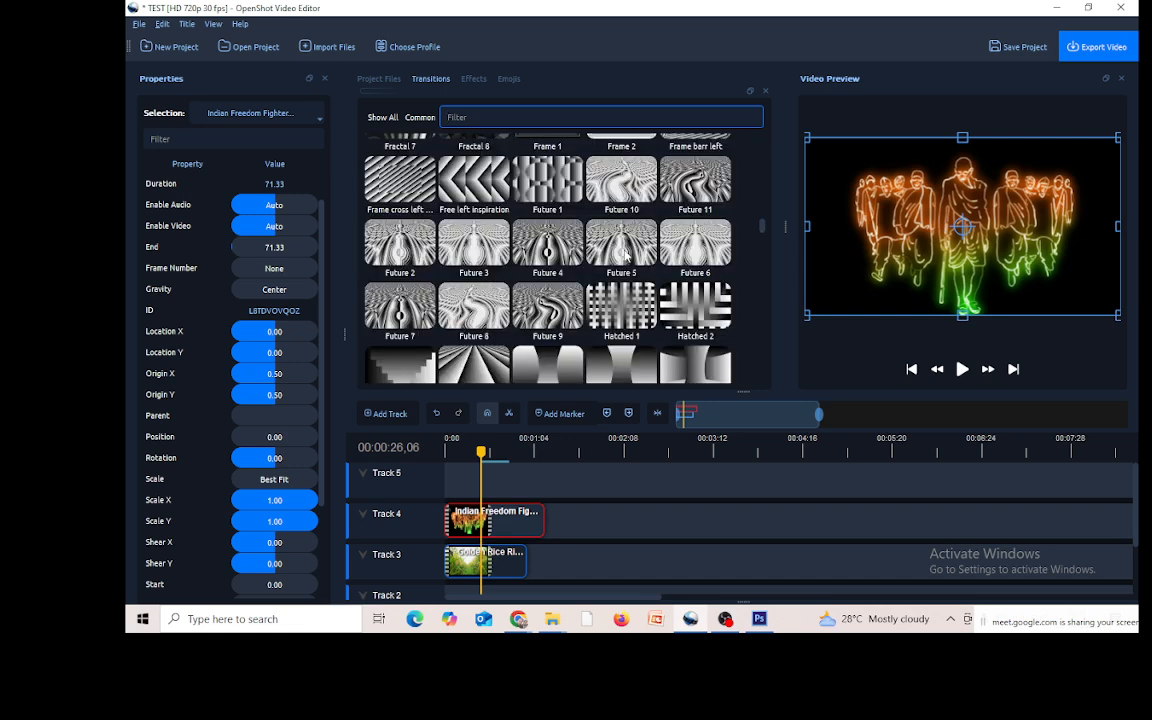
scroll(624, 256, down, 15)
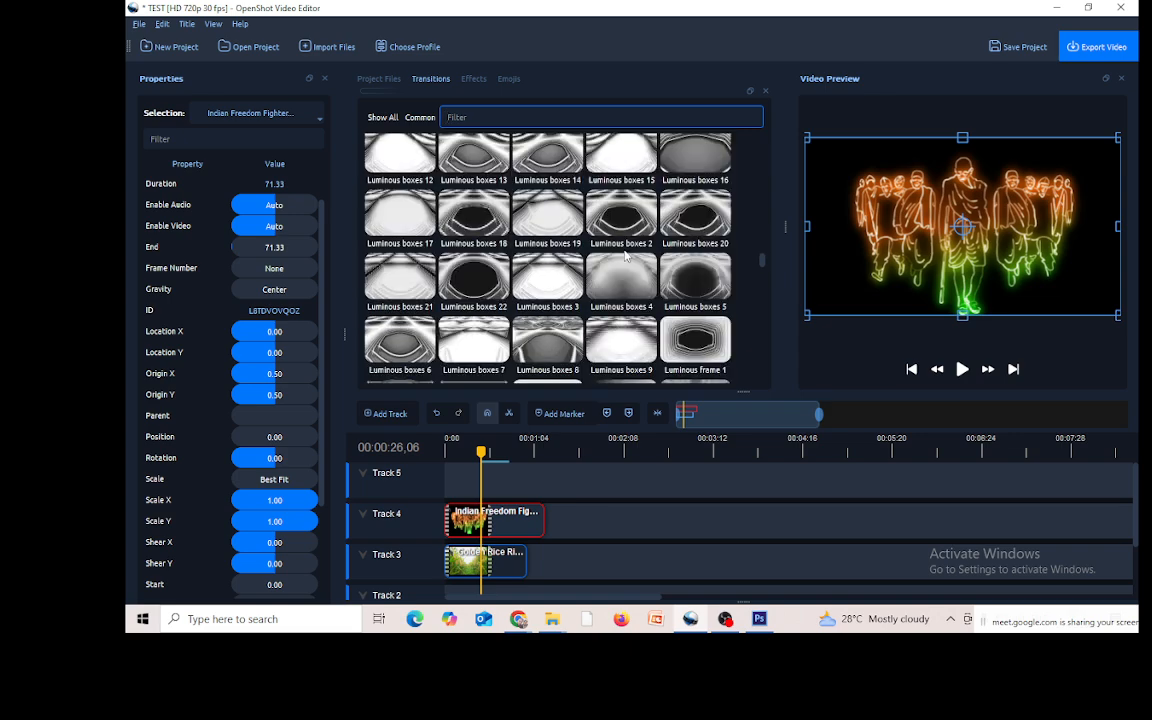
scroll(627, 256, down, 15)
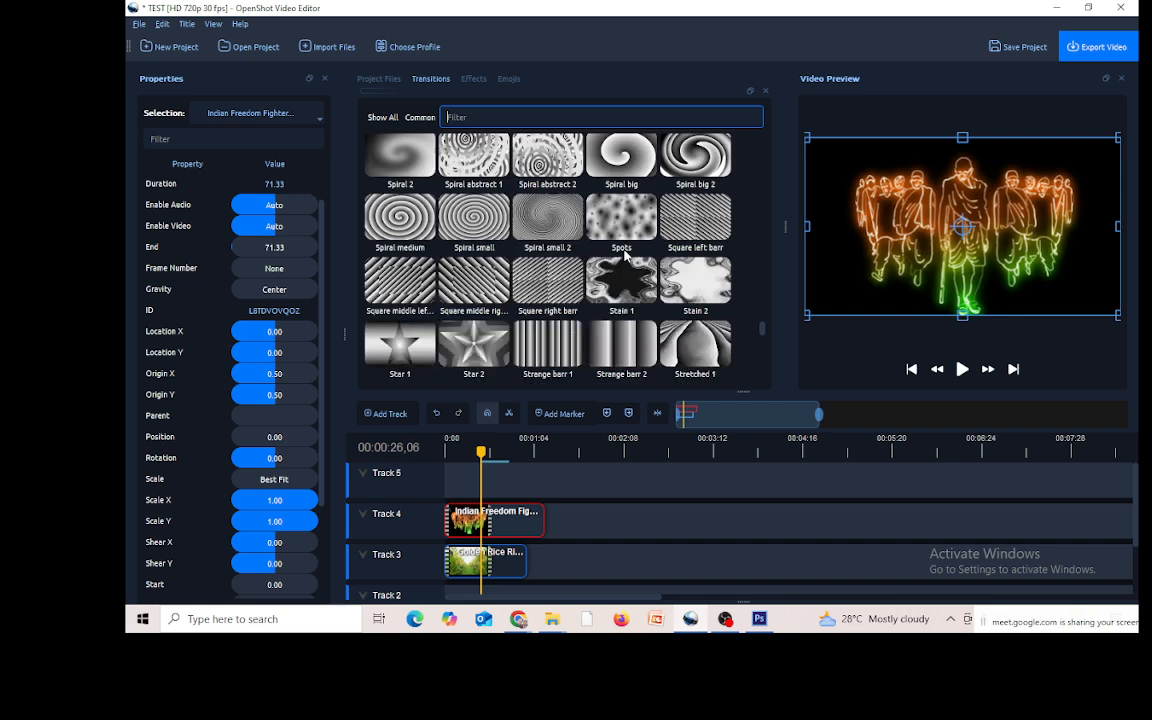
scroll(626, 256, down, 20)
scroll(626, 256, down, 5)
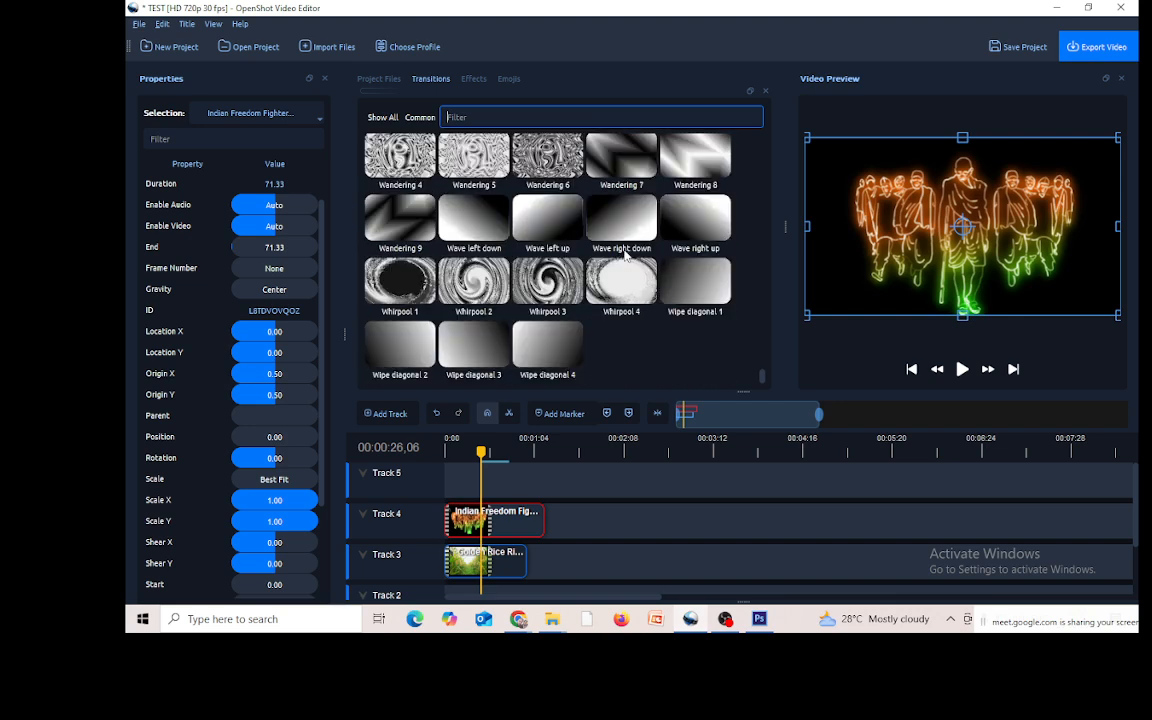
scroll(626, 256, up, 20)
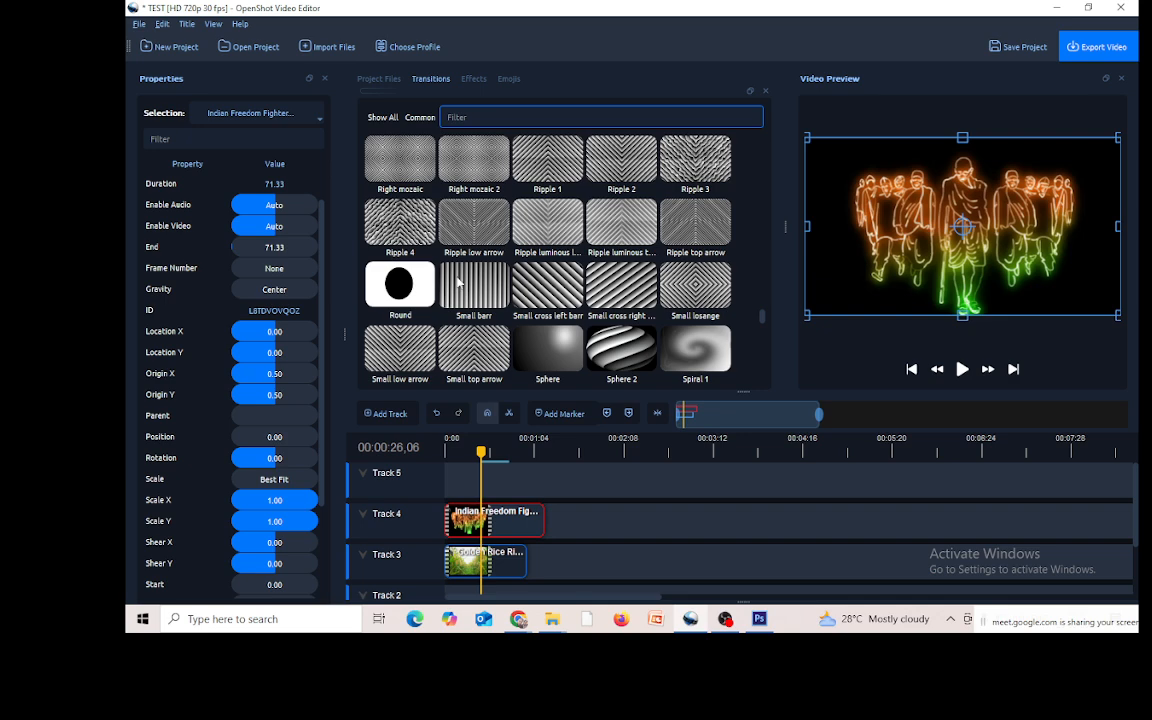
scroll(533, 302, up, 15)
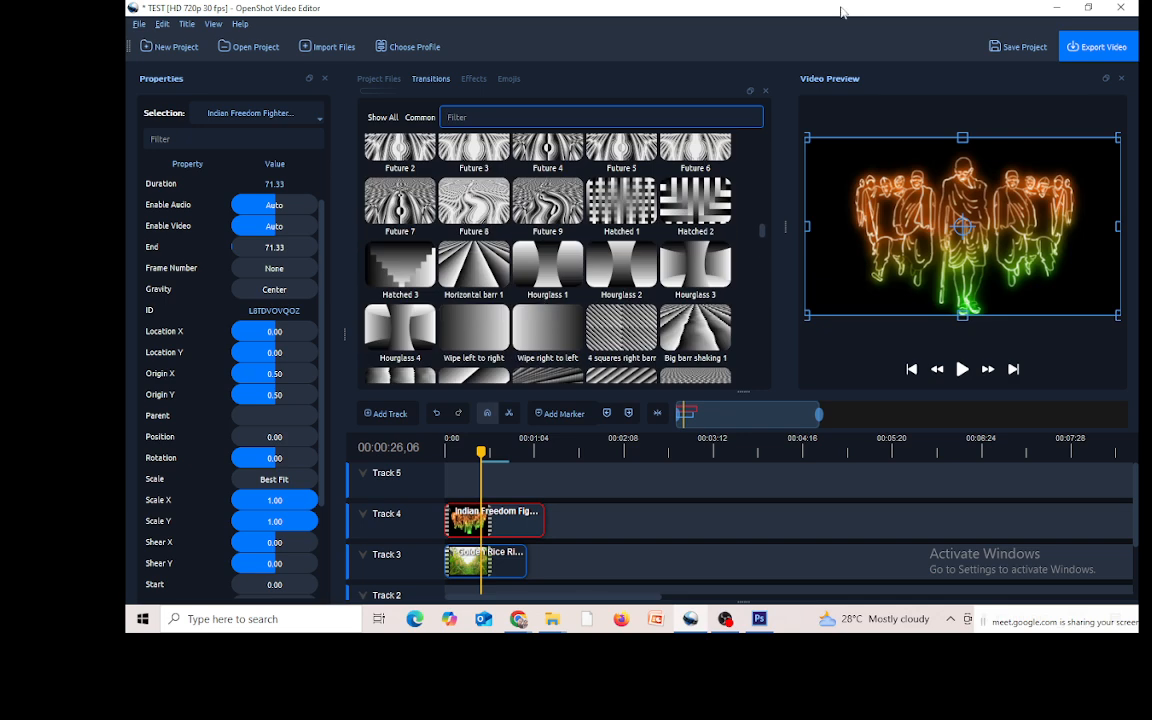
Step: Switch to File Explorer, check the OpenShot transitions extra folder for HEART.png, and close the folder window
mouse_move(552, 619)
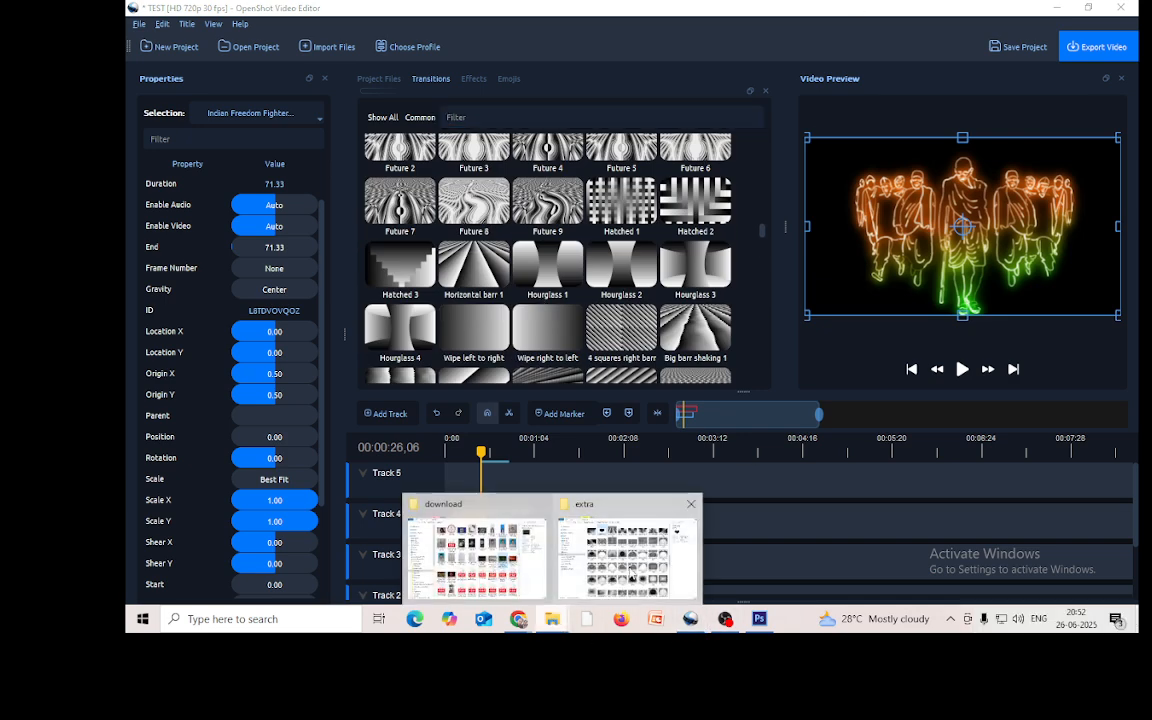
click(632, 571)
scroll(770, 440, down, 10)
scroll(906, 314, up, 11)
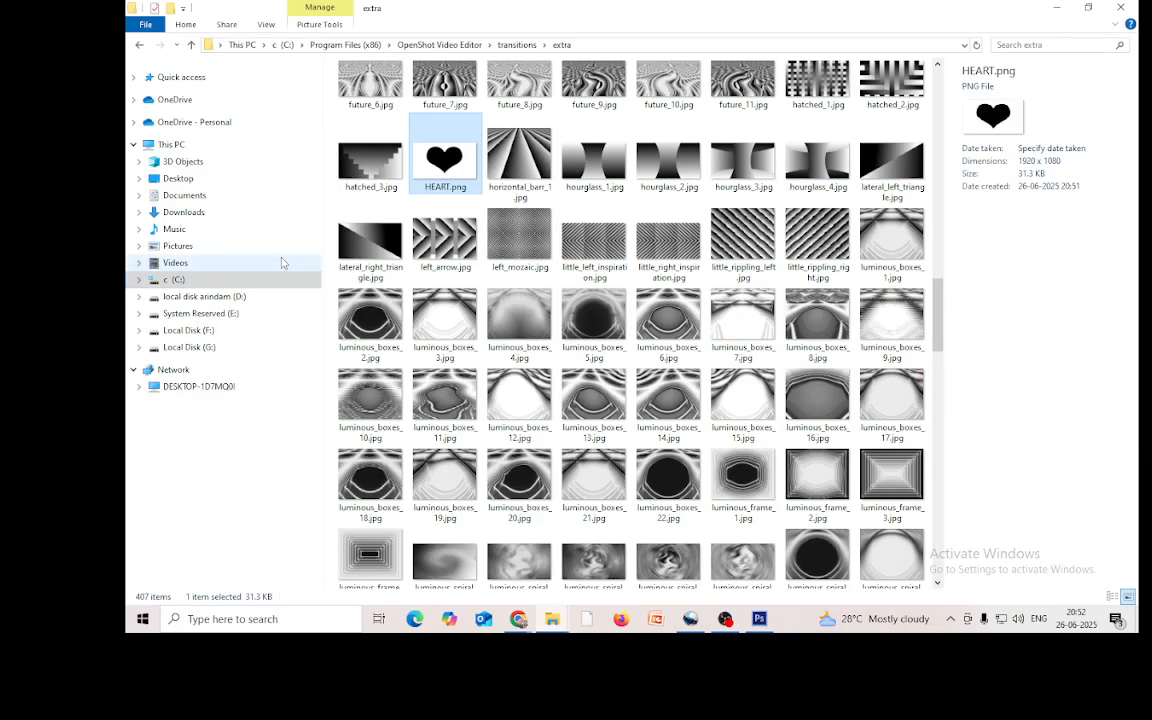
click(349, 210)
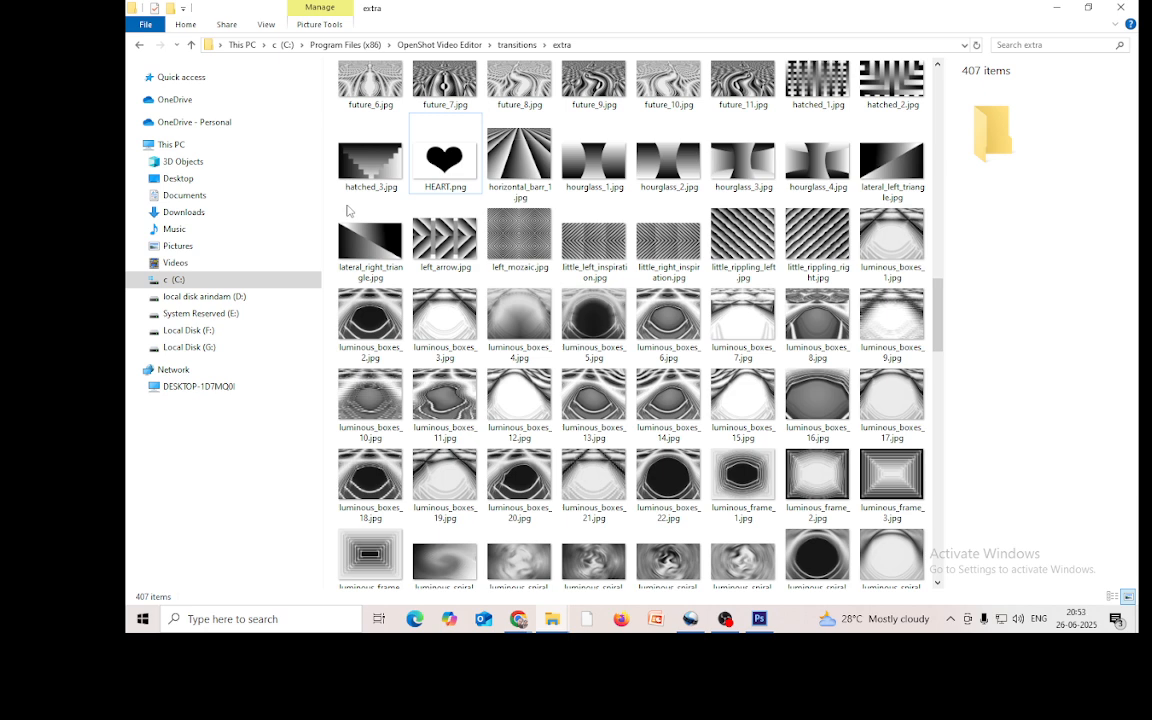
click(1121, 8)
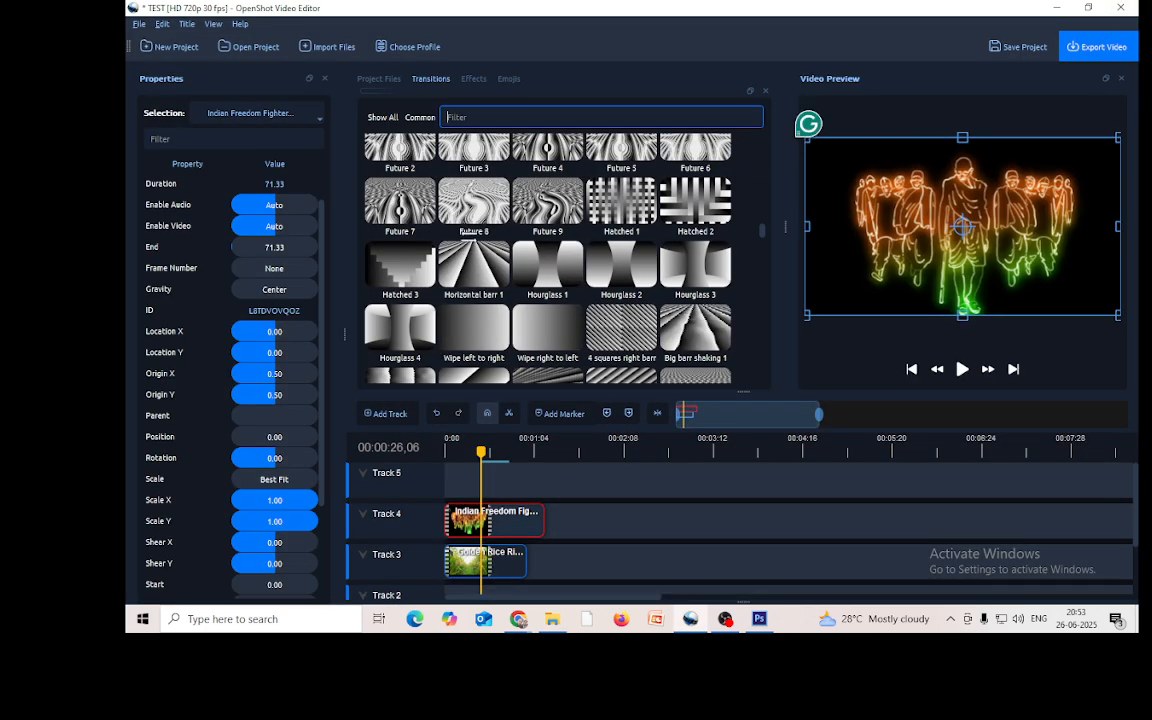
Step: Filter the transitions by HEART again and check the category views, reopening the library from the project files
click(464, 118)
text(H)
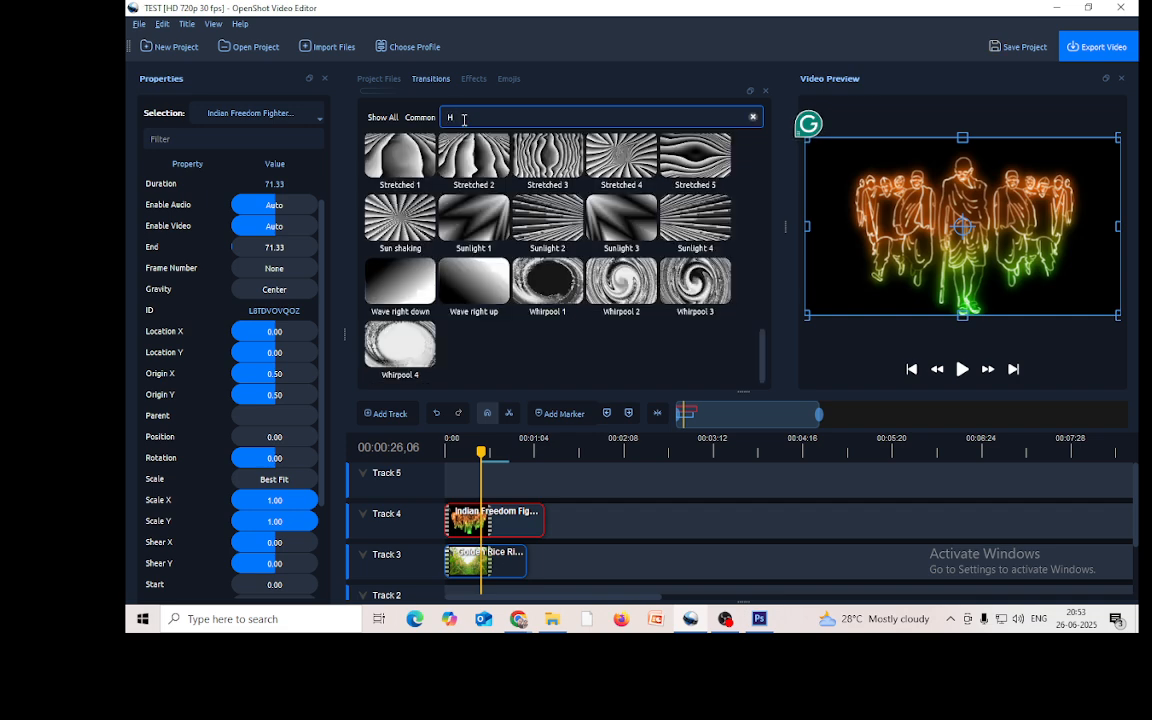
text(EA)
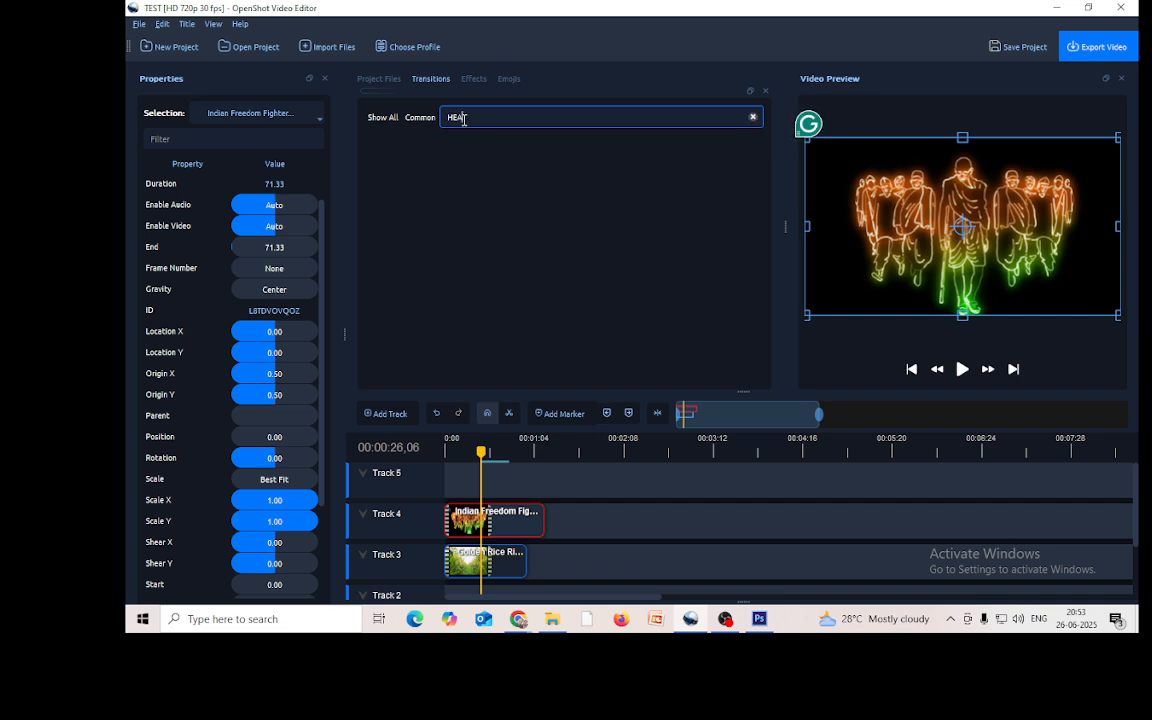
text(RT)
click(388, 119)
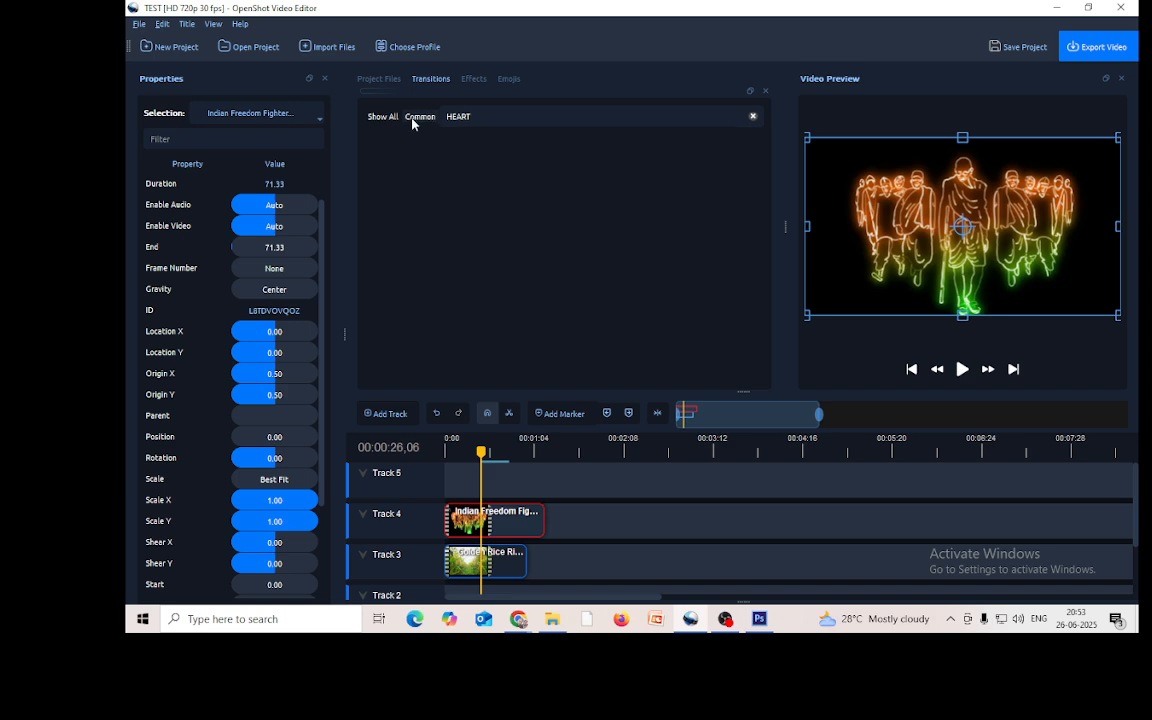
click(380, 80)
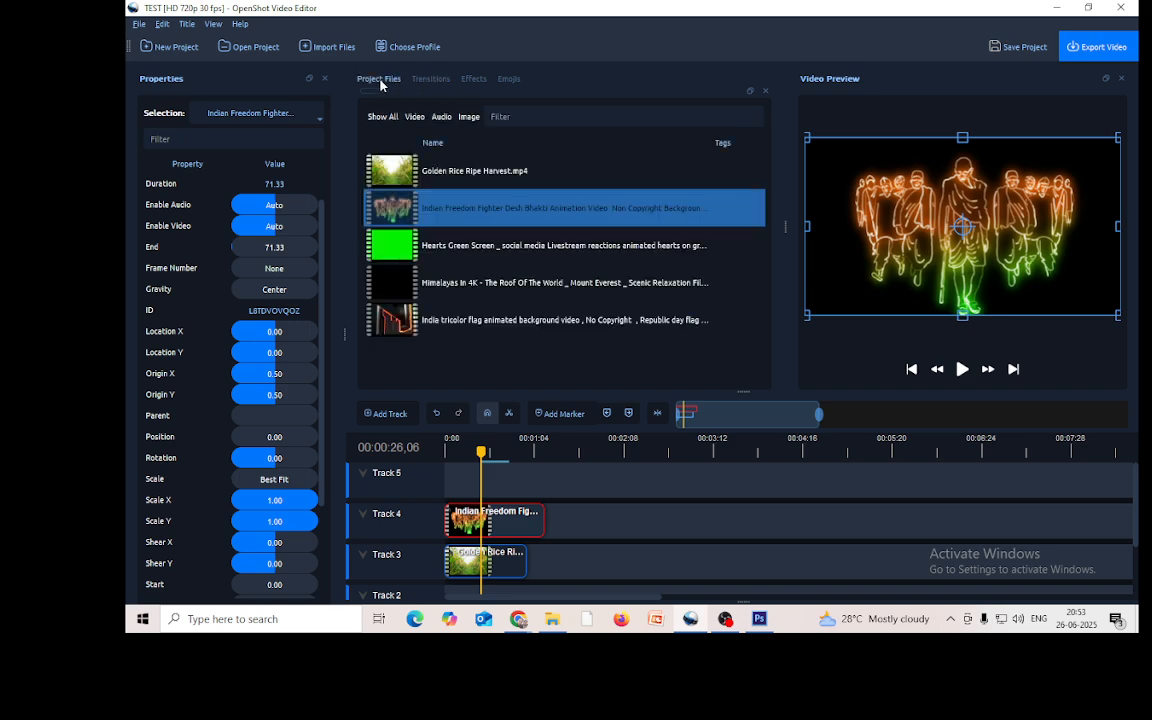
click(439, 82)
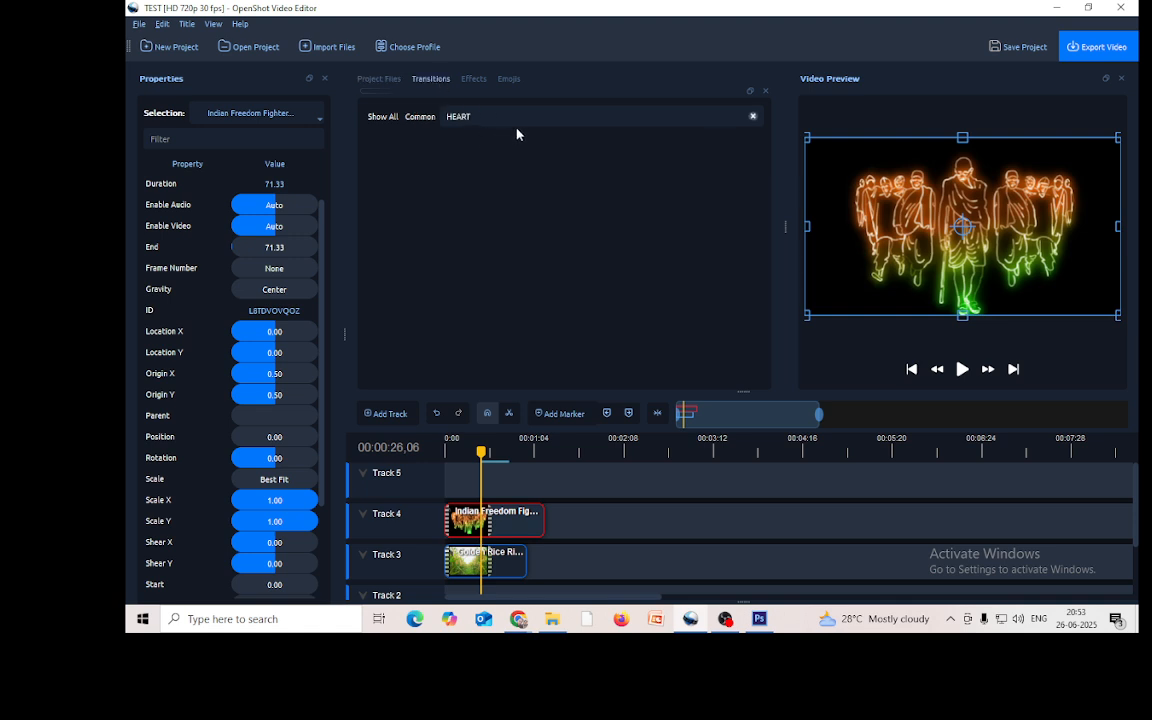
Step: Clear the HEART filter, show all transitions, and look through the whole library for the heart-shaped one
click(753, 116)
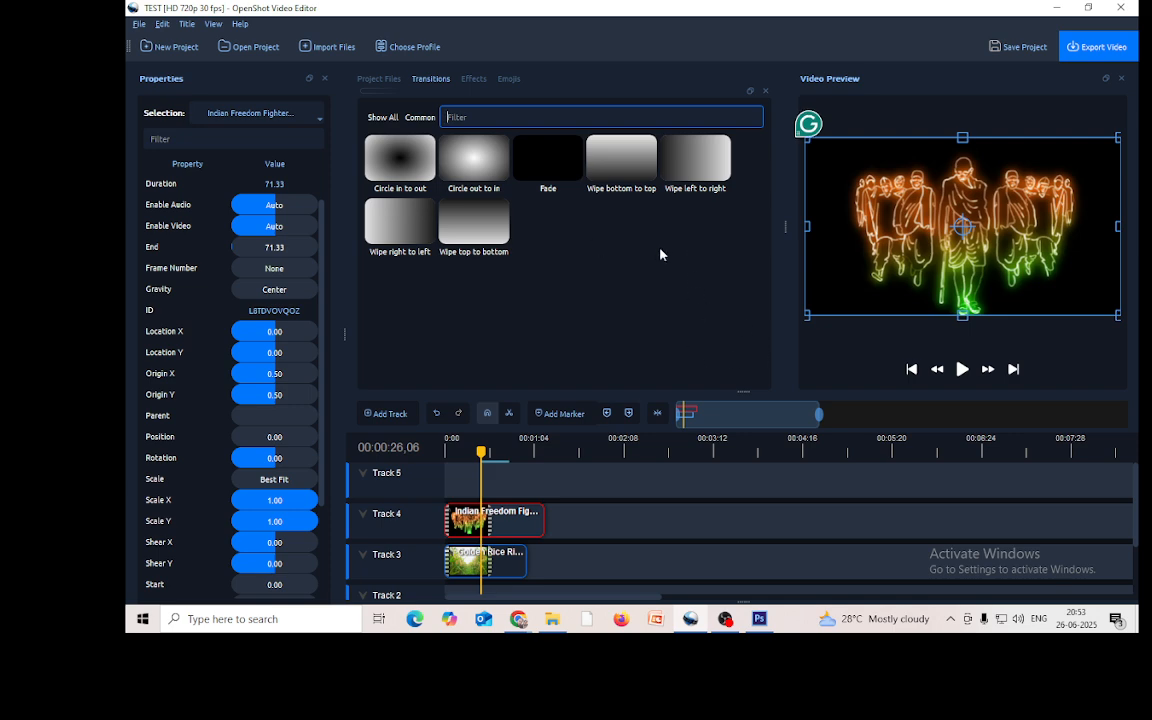
click(384, 118)
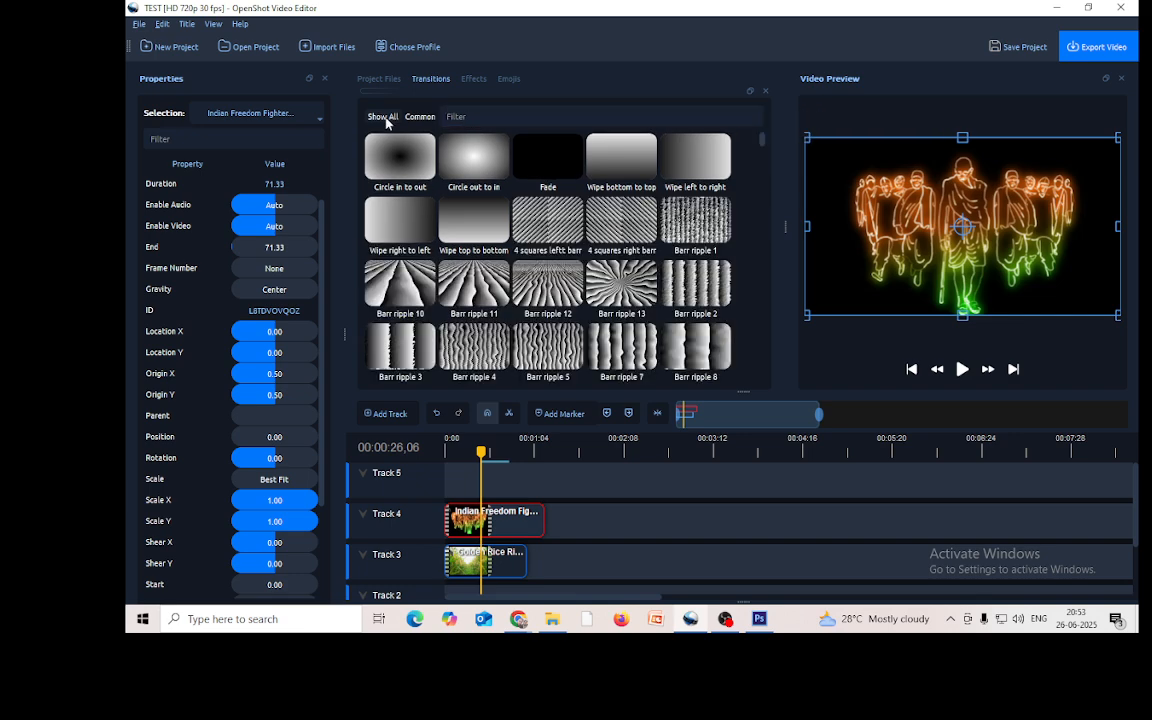
scroll(569, 243, down, 10)
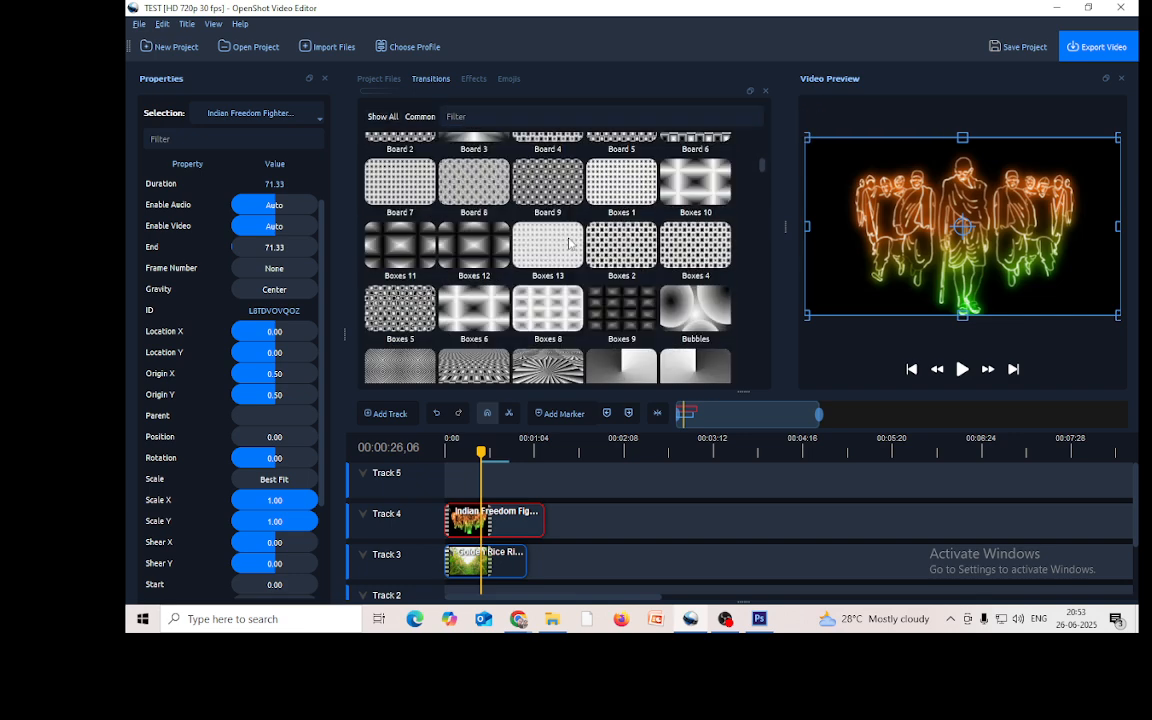
scroll(569, 243, down, 12)
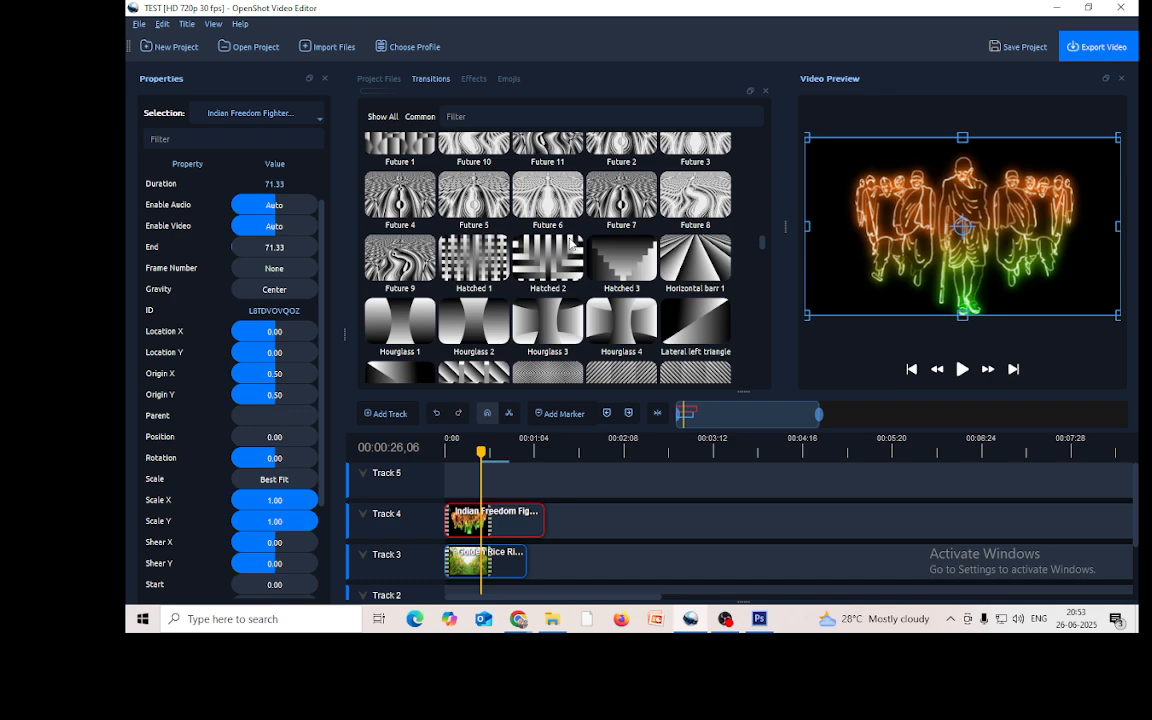
scroll(571, 243, down, 12)
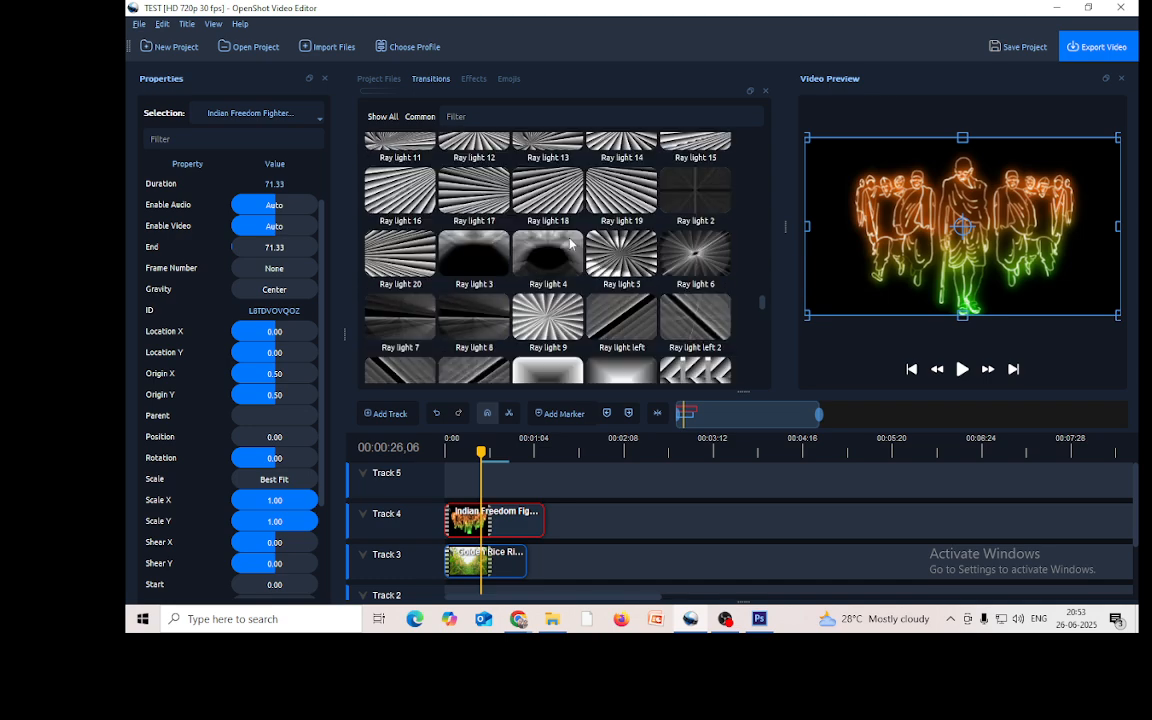
scroll(569, 243, down, 12)
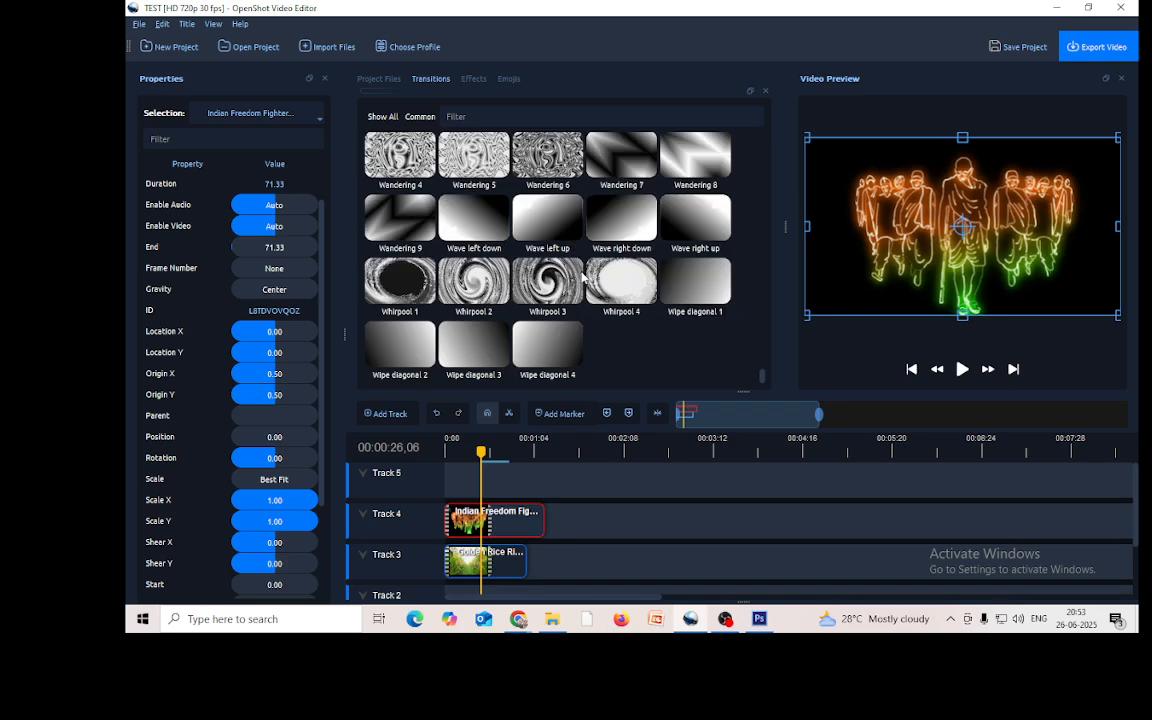
scroll(584, 279, up, 20)
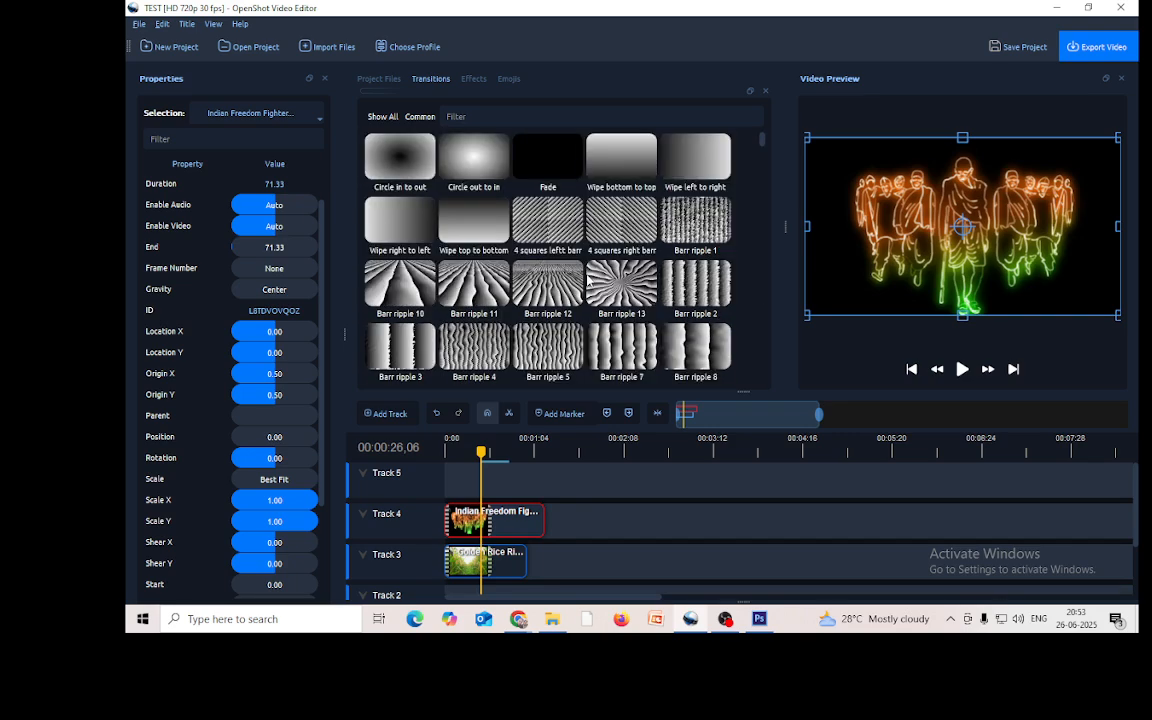
click(141, 25)
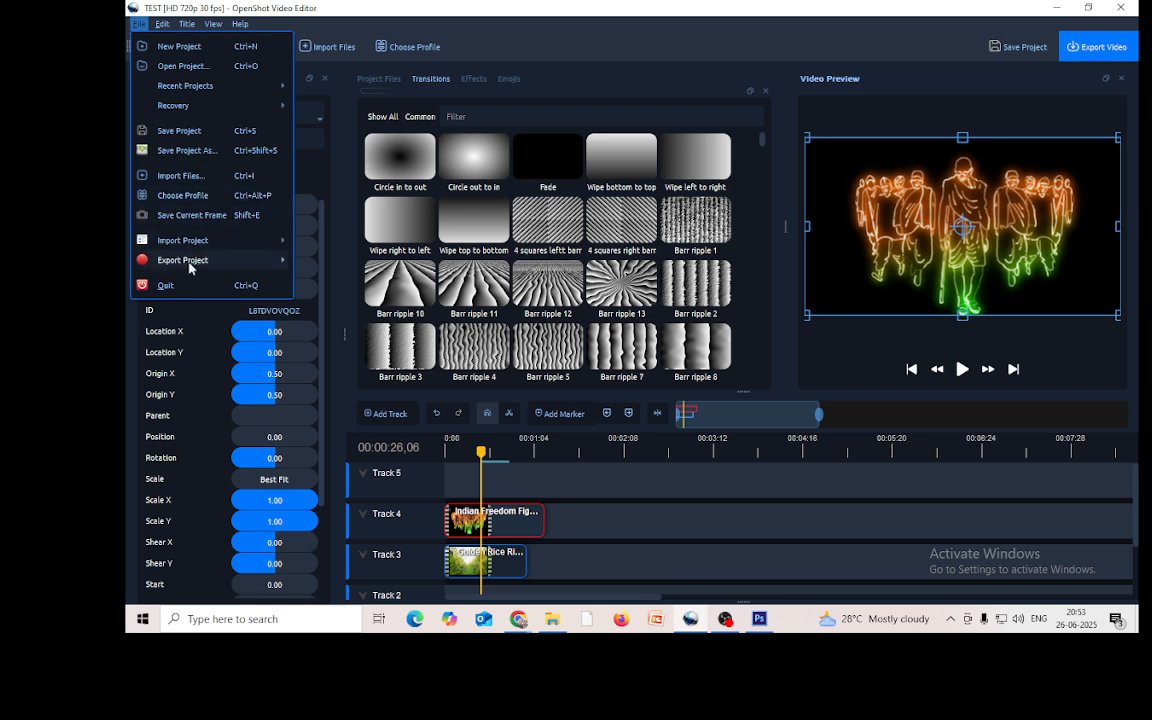
mouse_move(161, 27)
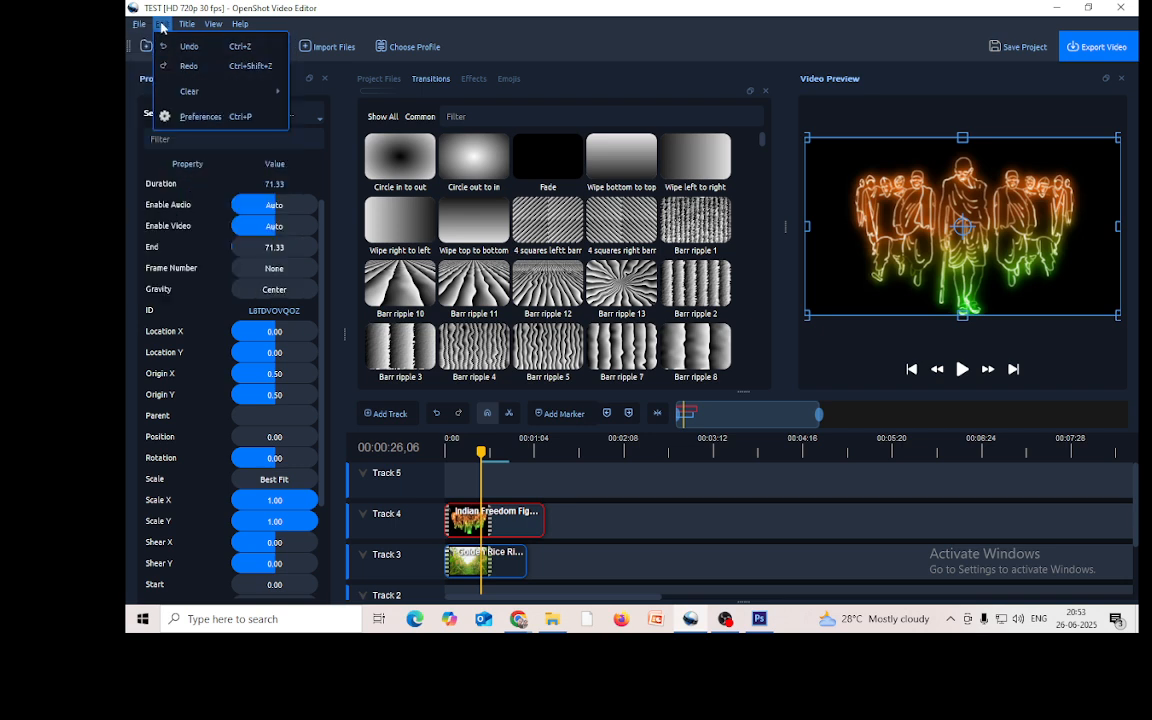
mouse_move(196, 33)
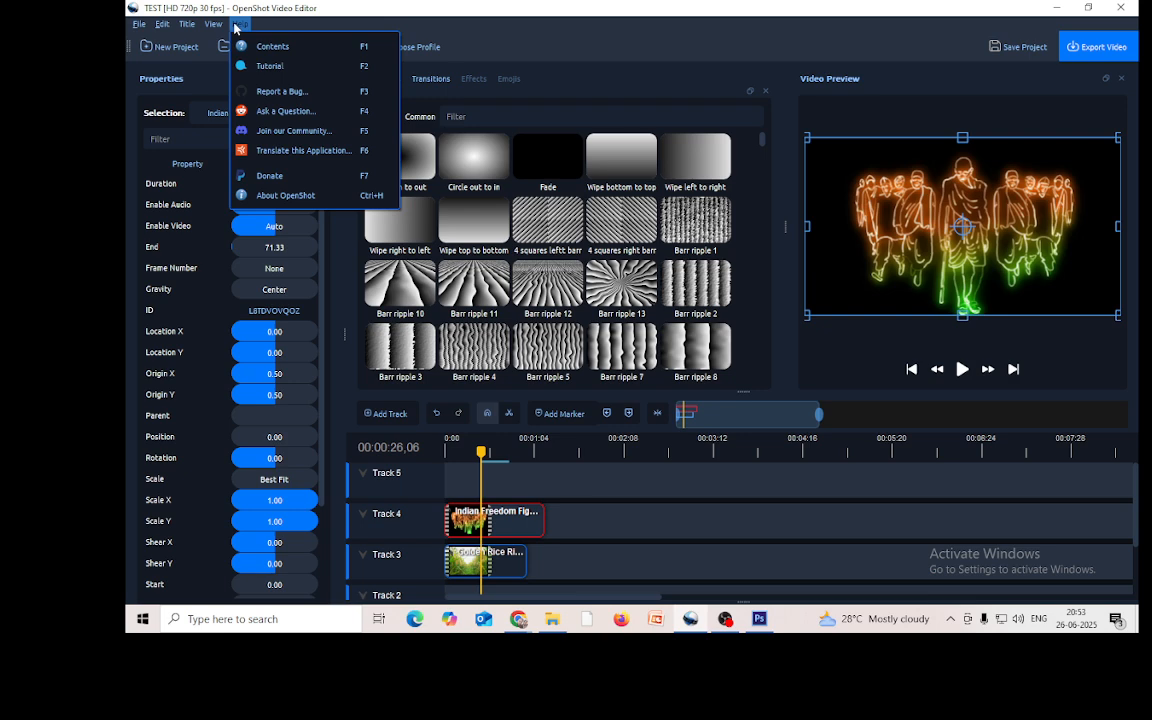
click(580, 40)
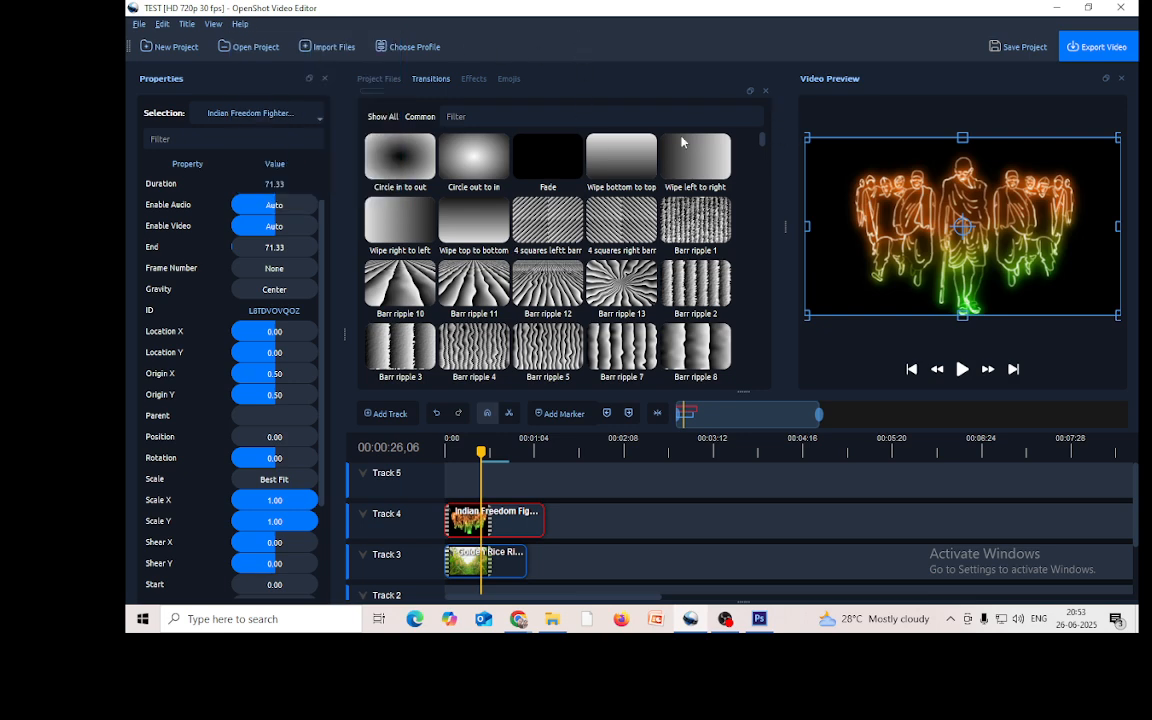
Step: Check the full transitions list once more, through to the Wipe diagonal entries, for the custom heart transition
scroll(547, 297, down, 3)
scroll(547, 297, up, 3)
scroll(547, 298, down, 10)
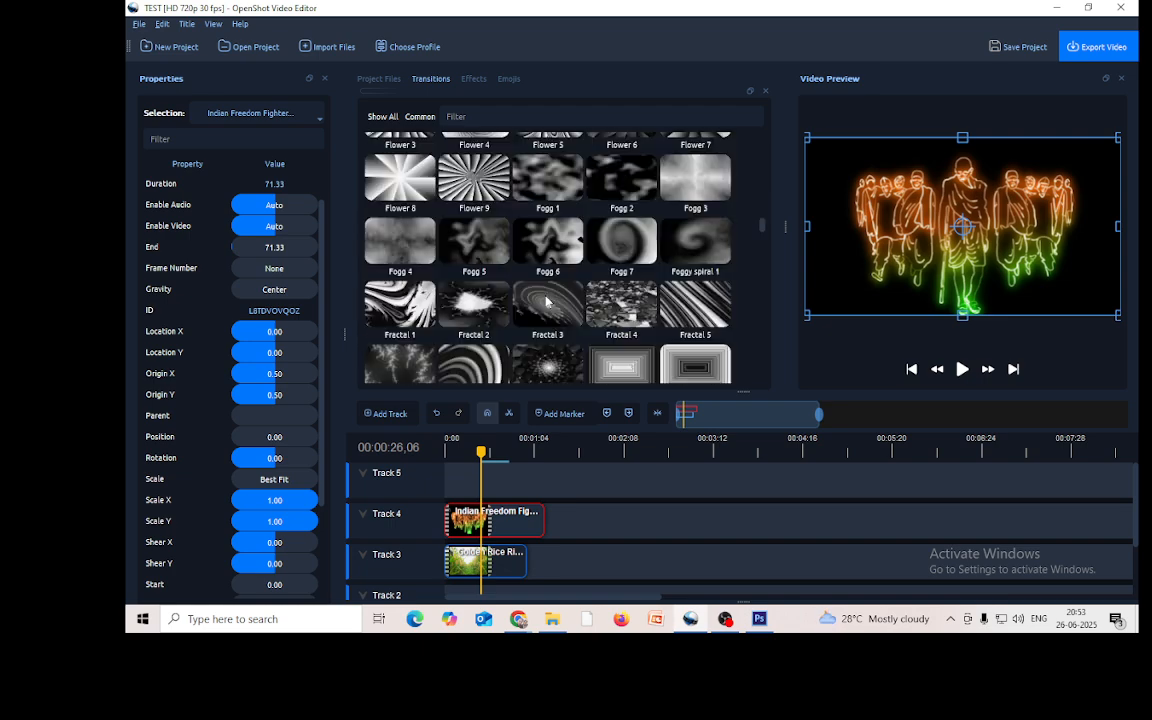
scroll(547, 302, down, 10)
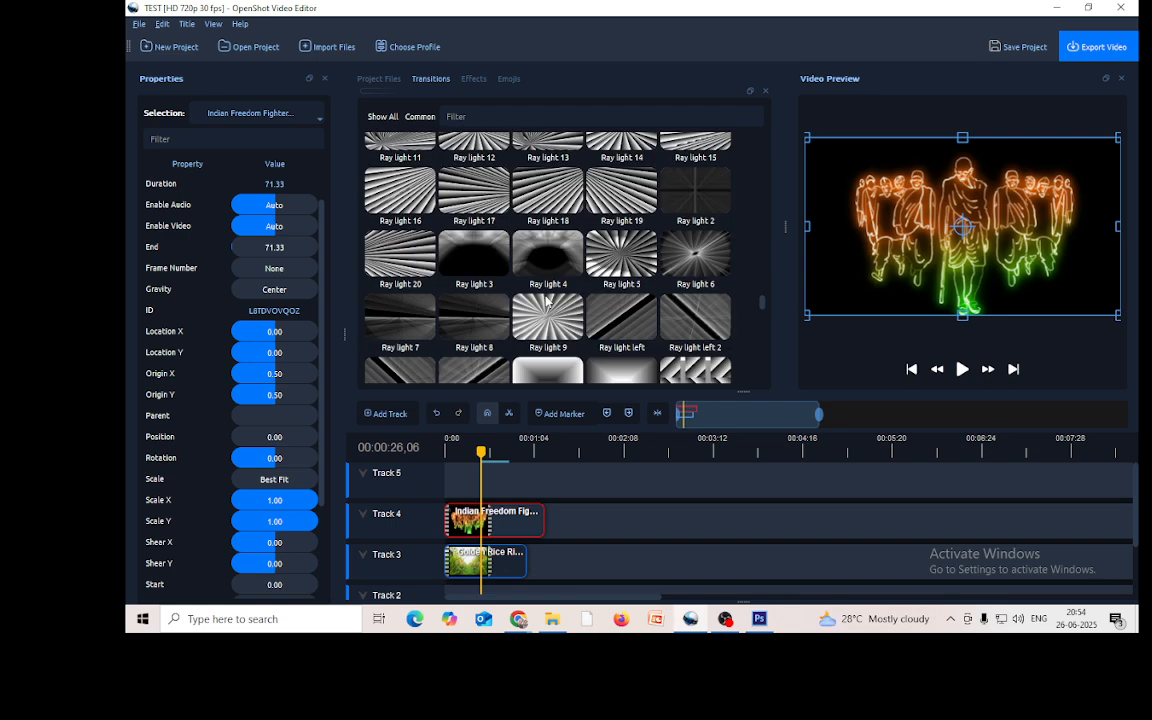
scroll(547, 302, down, 6)
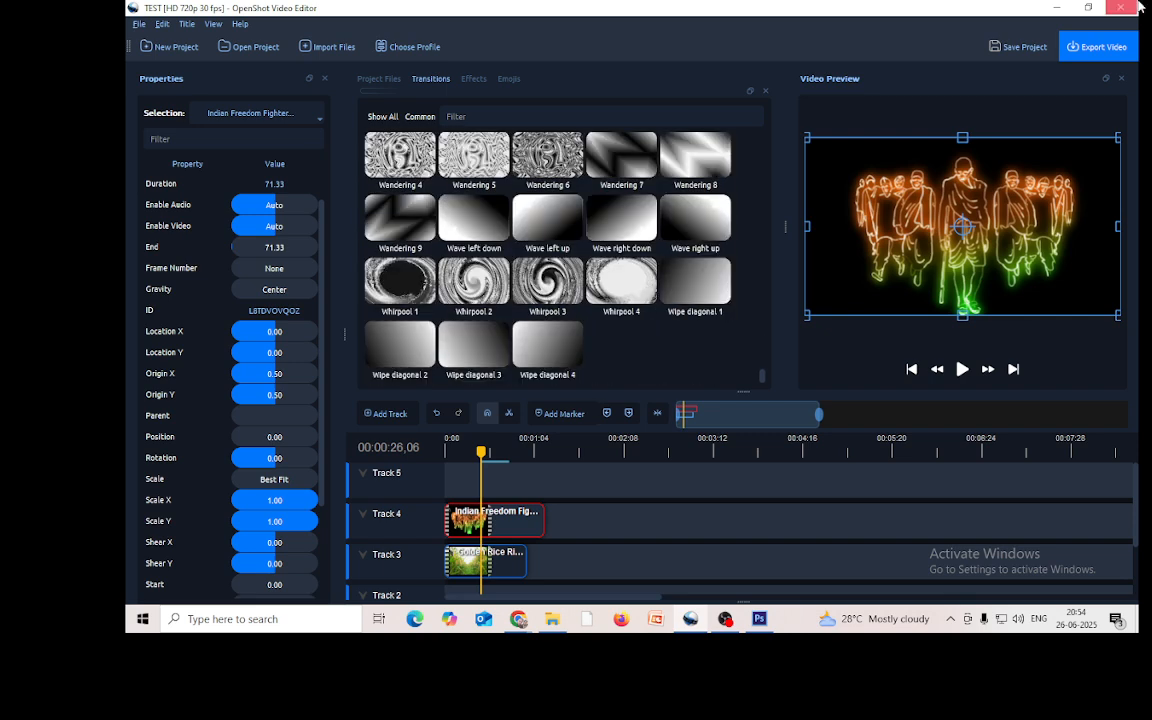
Step: Close OpenShot Video Editor and refresh the desktop
click(1121, 8)
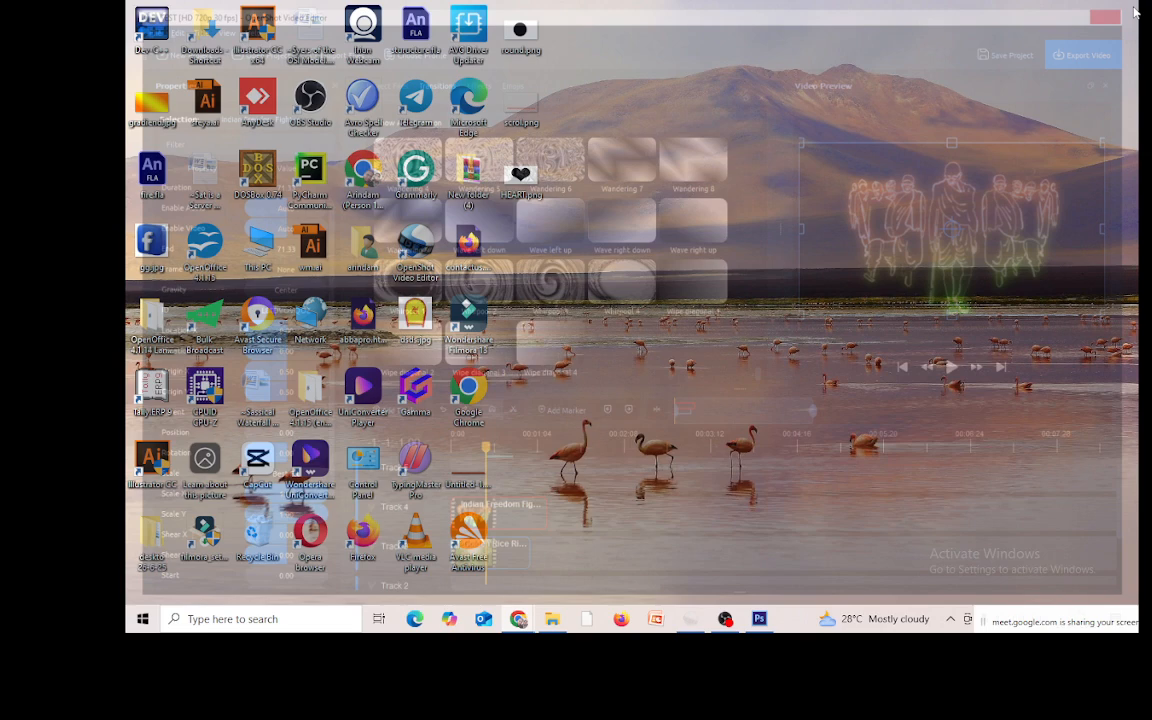
right_click(773, 67)
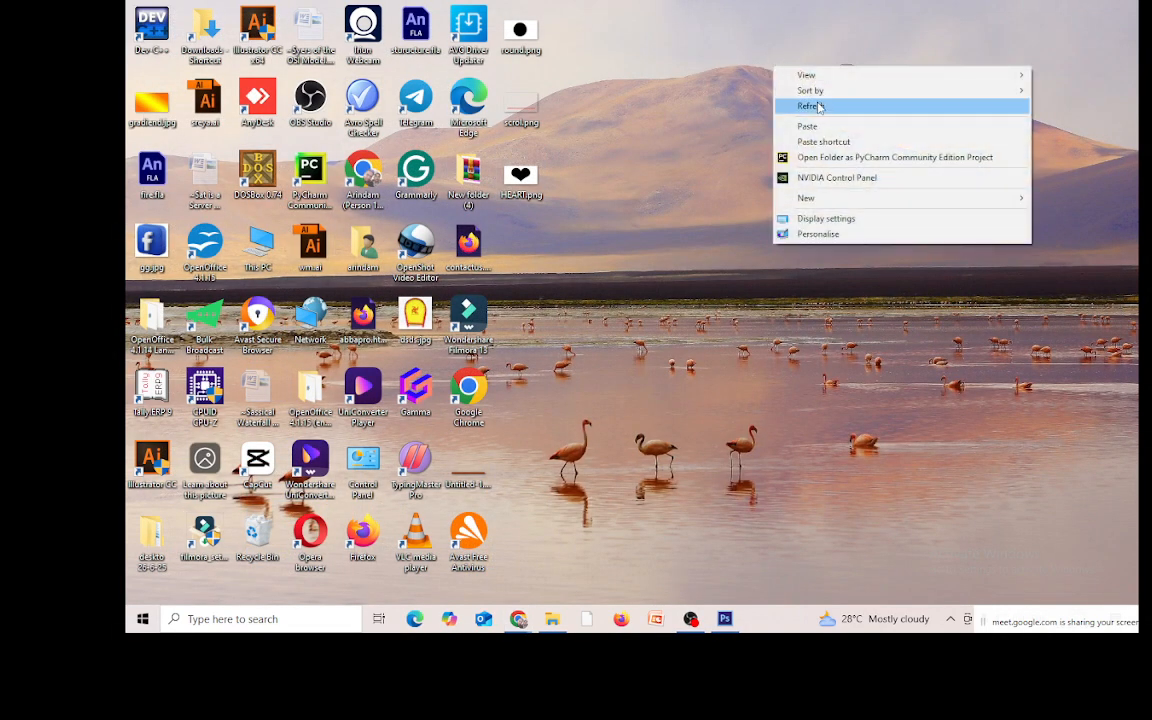
click(818, 103)
right_click(766, 40)
click(800, 75)
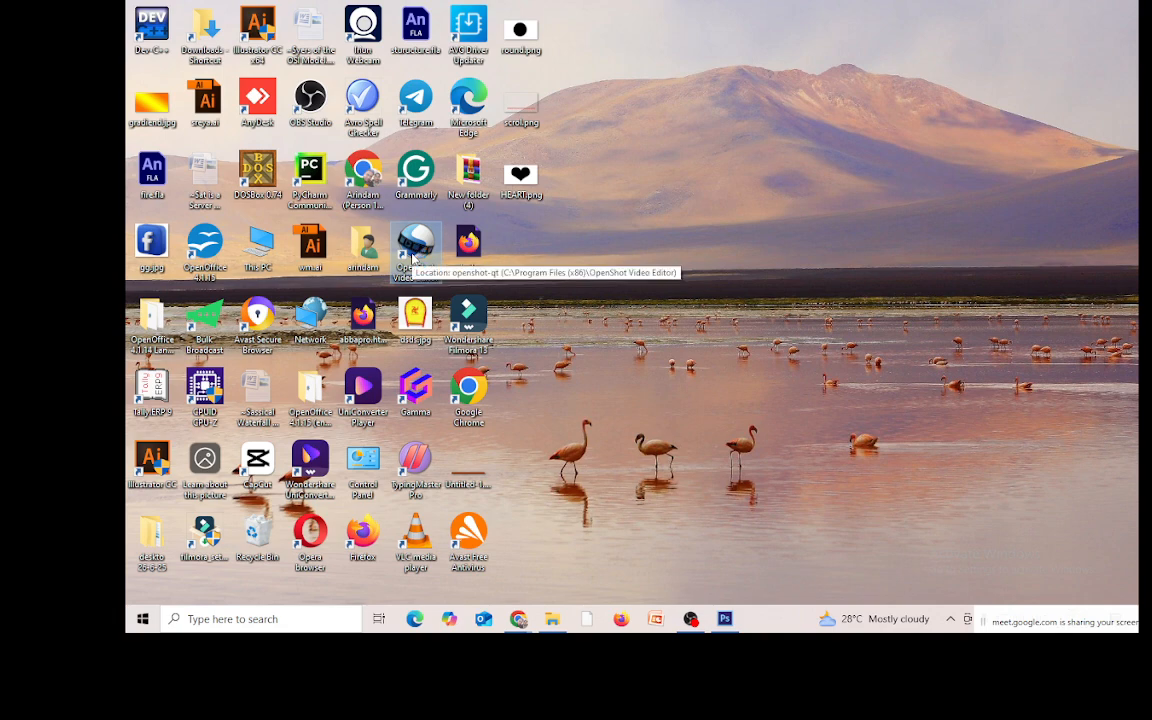
Step: Relaunch OpenShot Video Editor from the desktop so the transitions library reloads
click(555, 630)
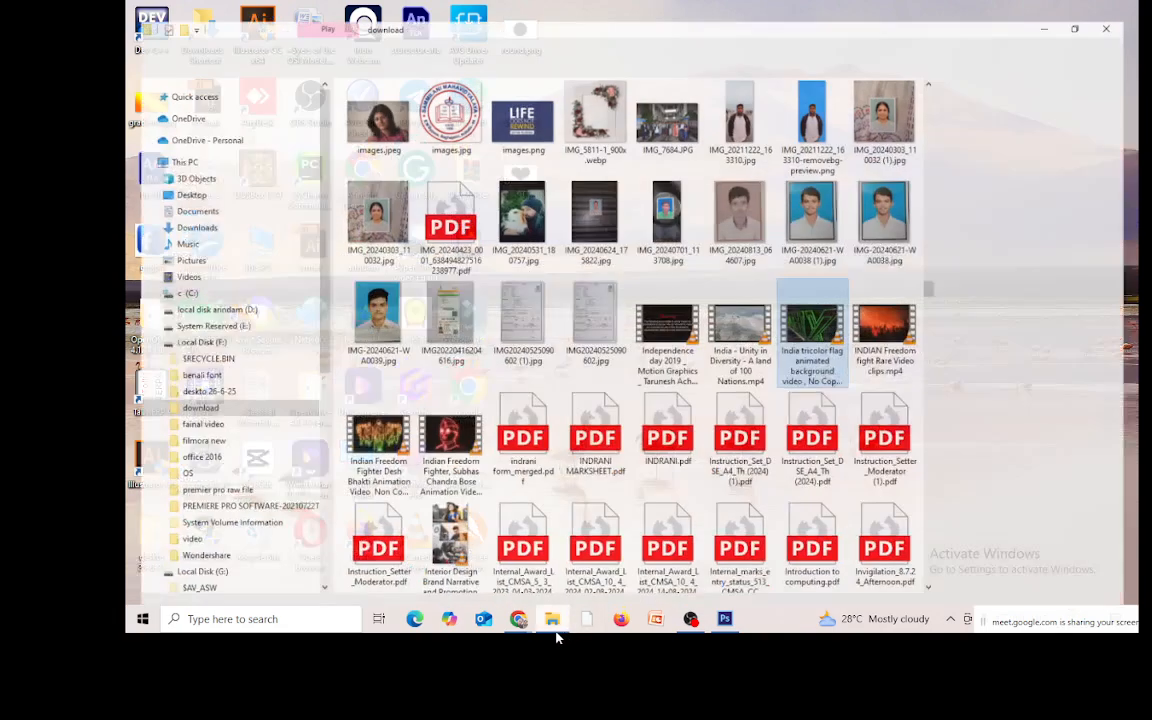
click(1055, 8)
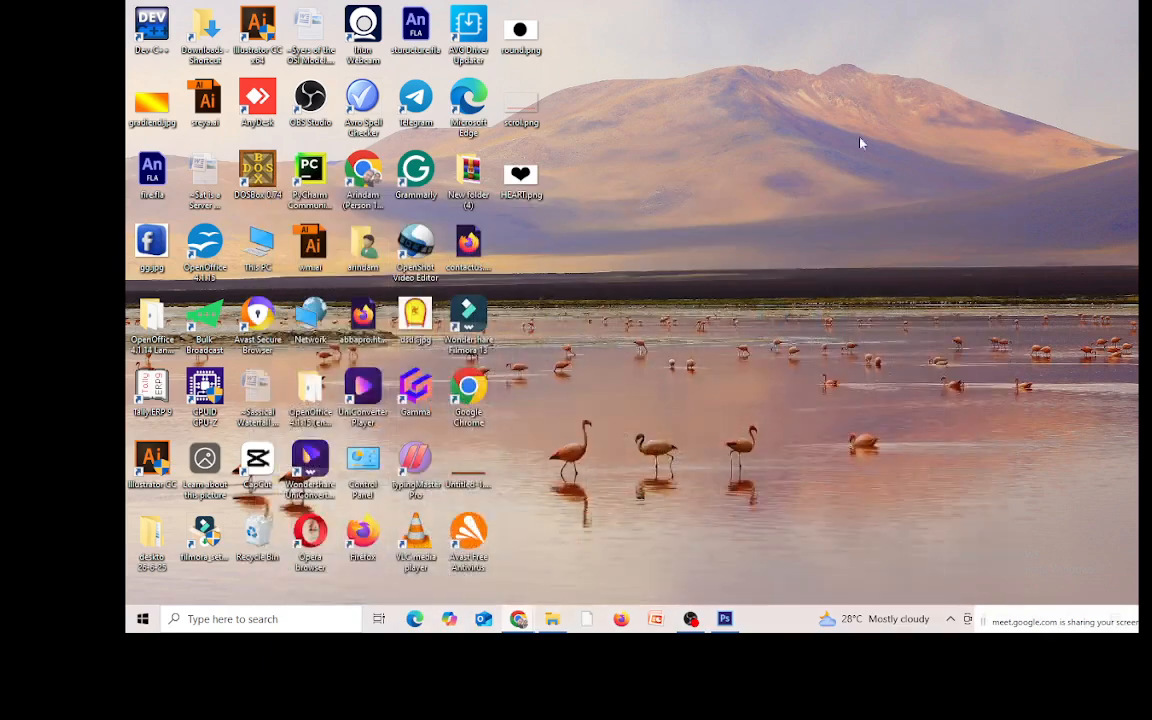
double_click(417, 249)
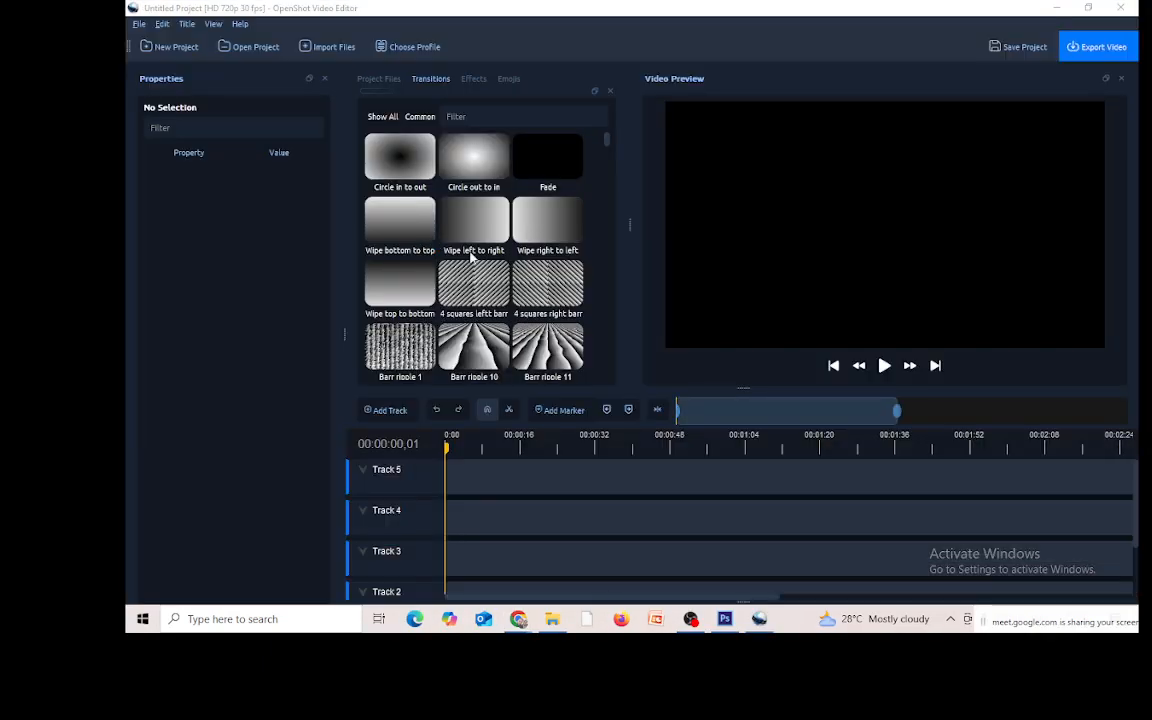
Step: Look through the reloaded transitions library for the custom Heart and Round transitions
scroll(460, 183, down, 10)
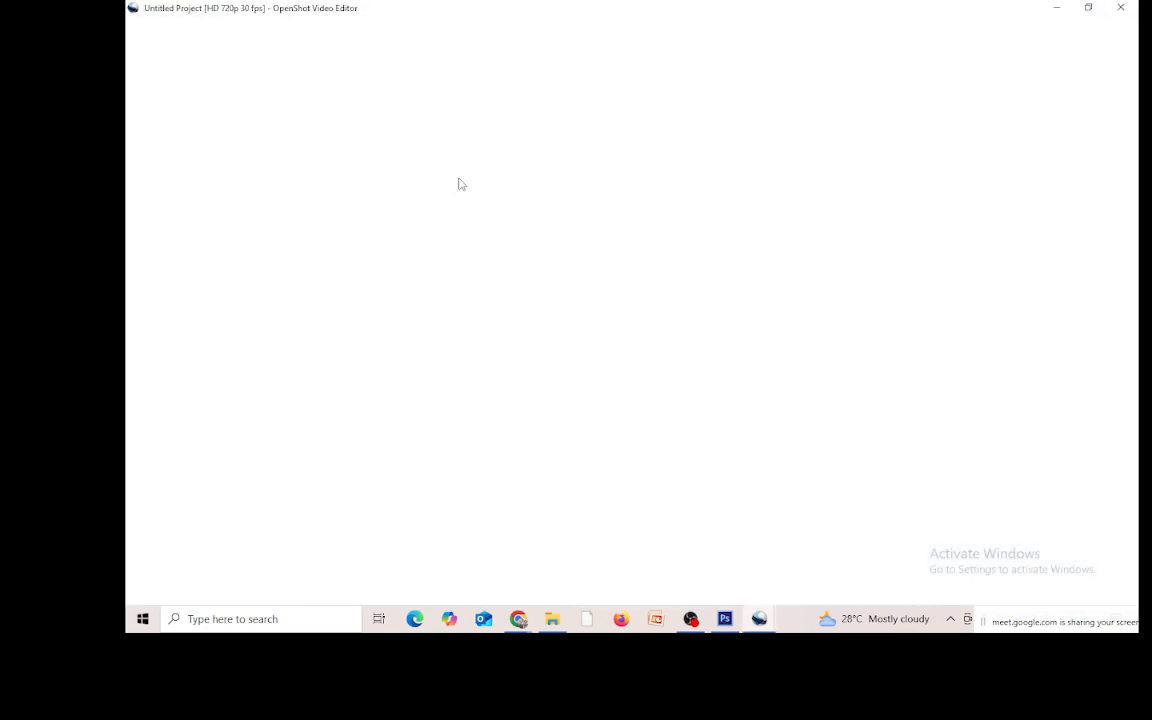
scroll(460, 183, down, 5)
scroll(460, 185, down, 10)
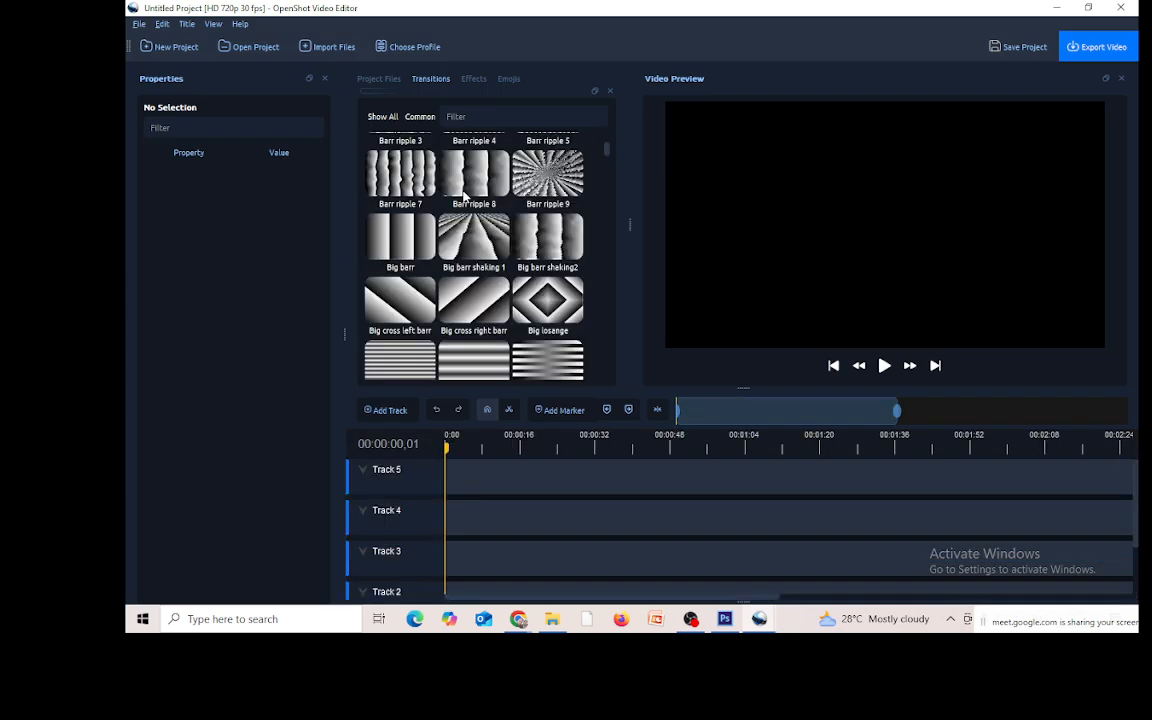
scroll(463, 197, down, 10)
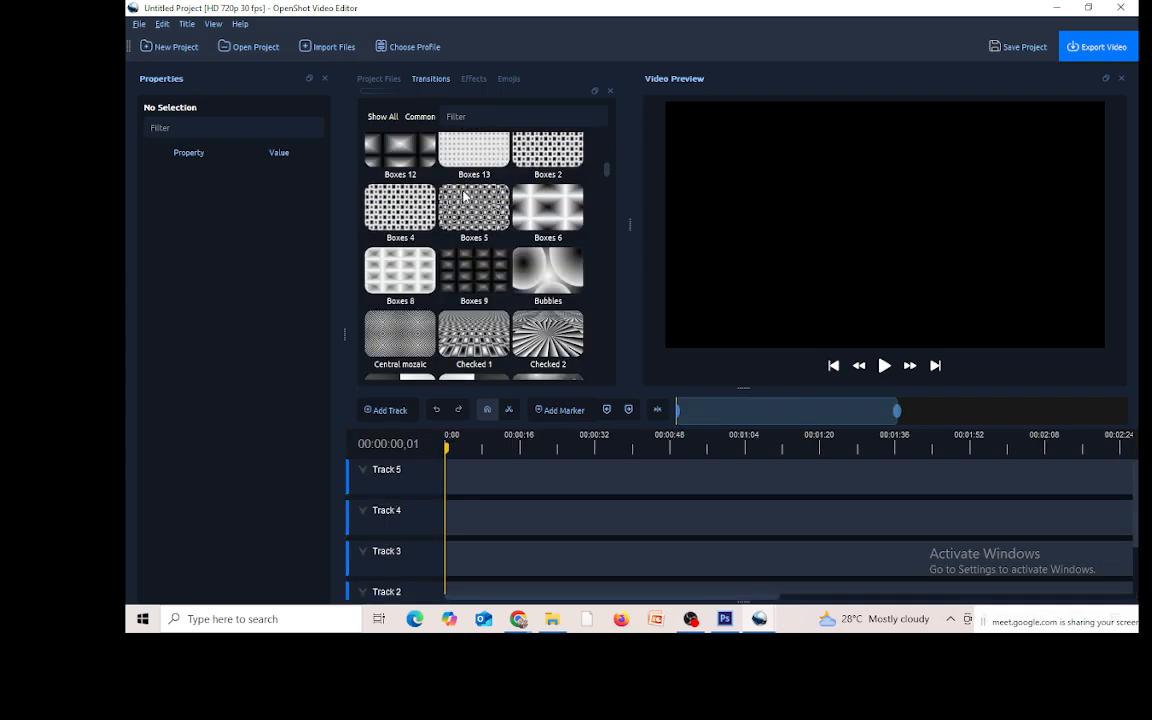
scroll(463, 197, down, 10)
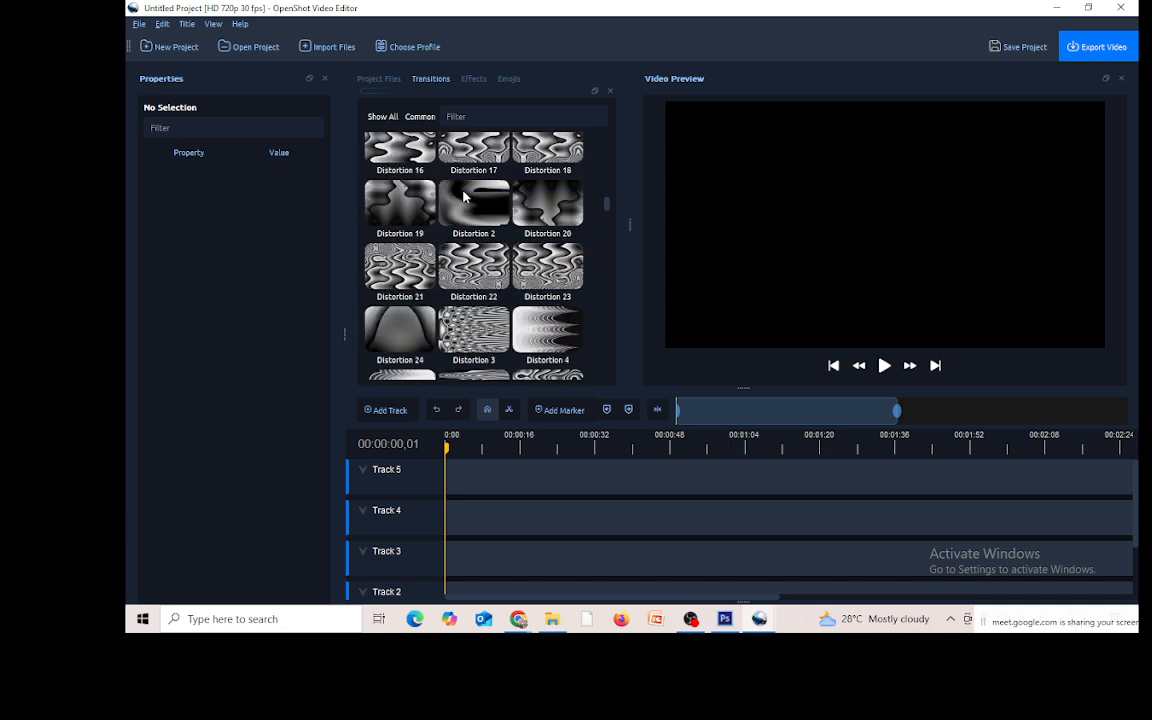
scroll(463, 197, down, 10)
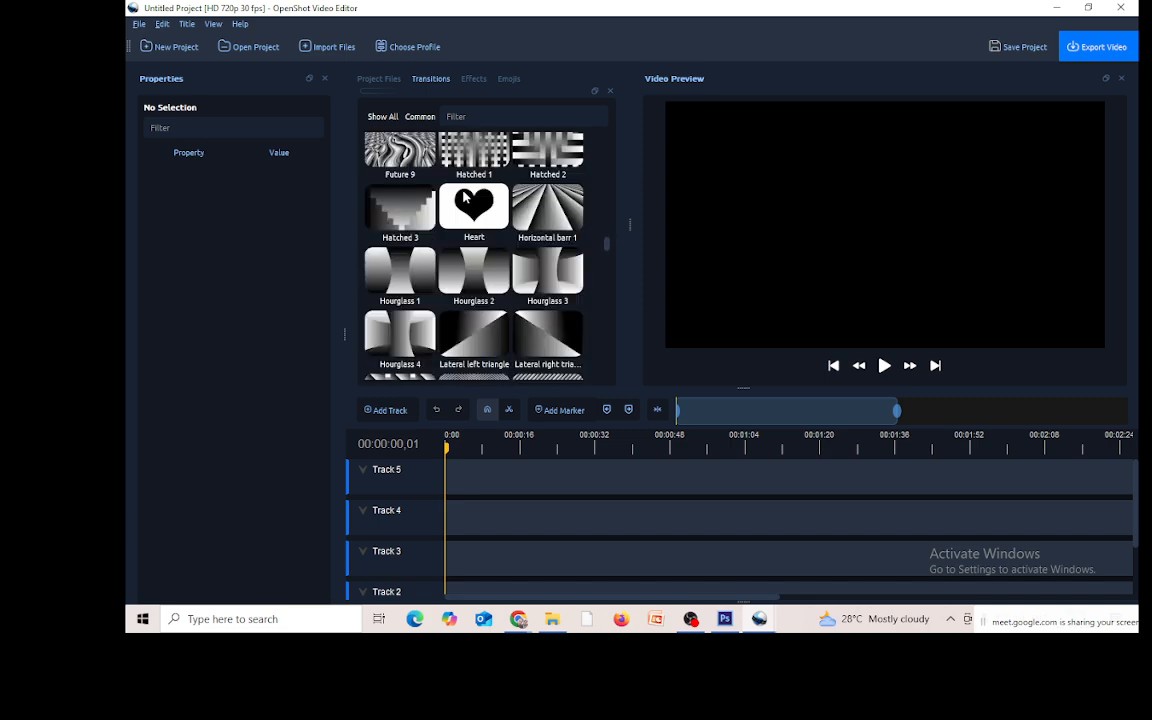
scroll(463, 197, down, 10)
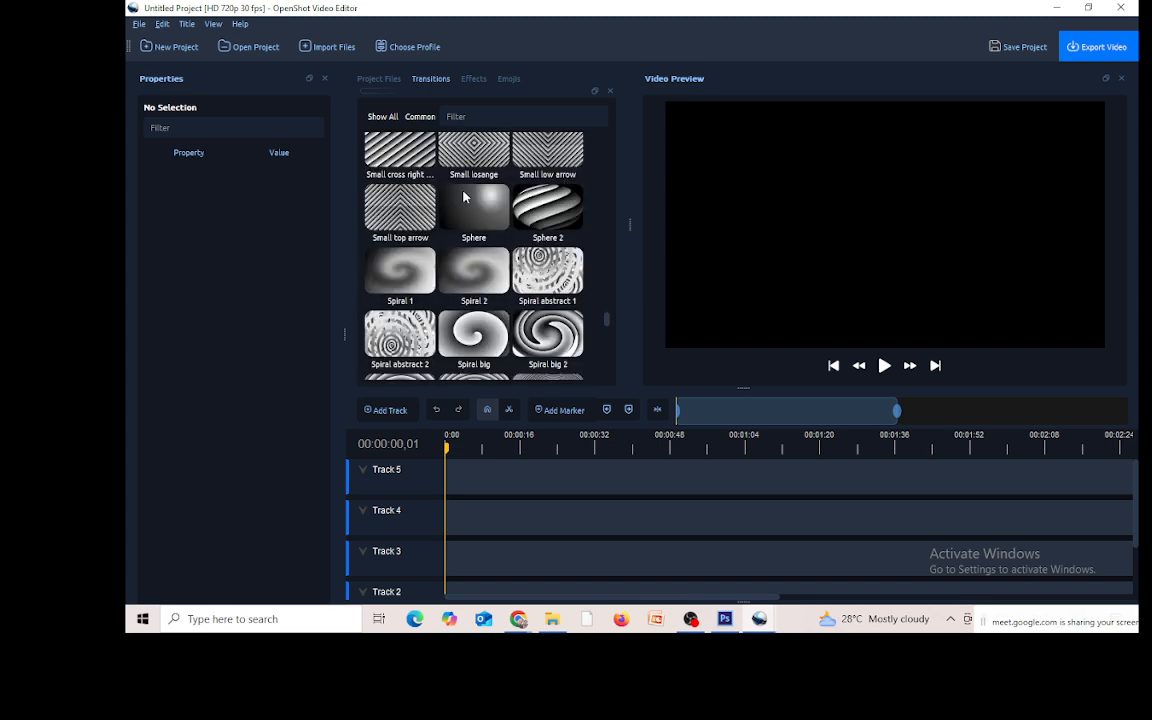
scroll(463, 197, up, 3)
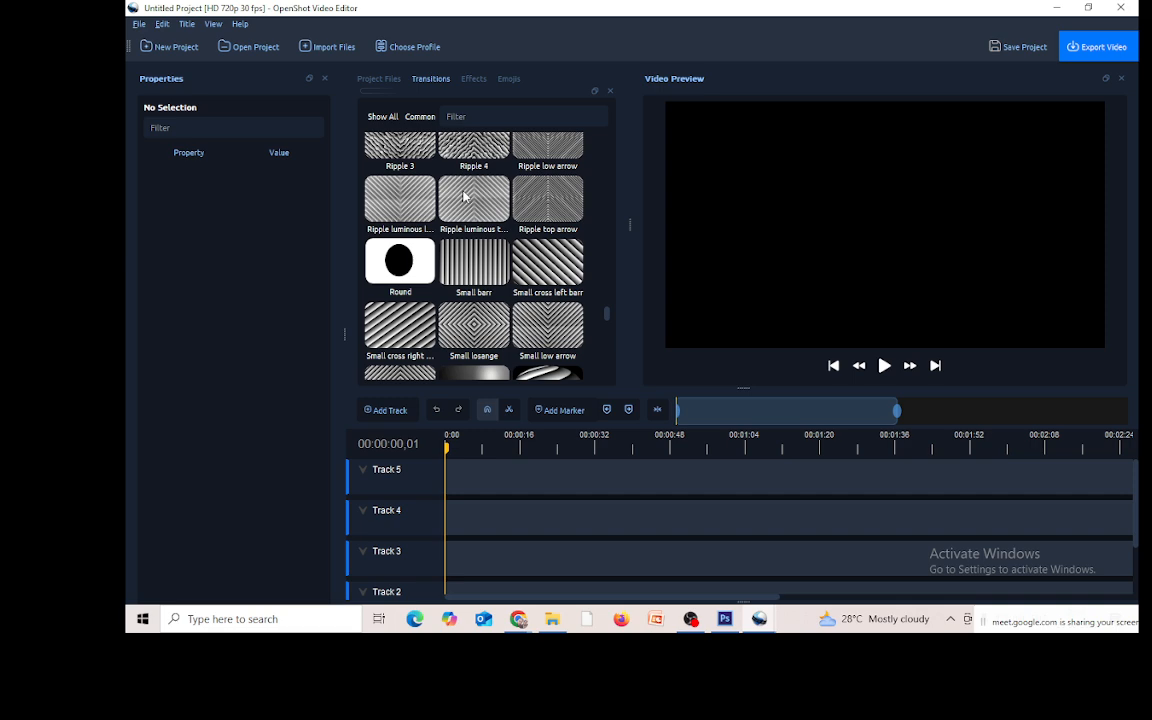
scroll(463, 197, up, 3)
scroll(463, 197, up, 3)
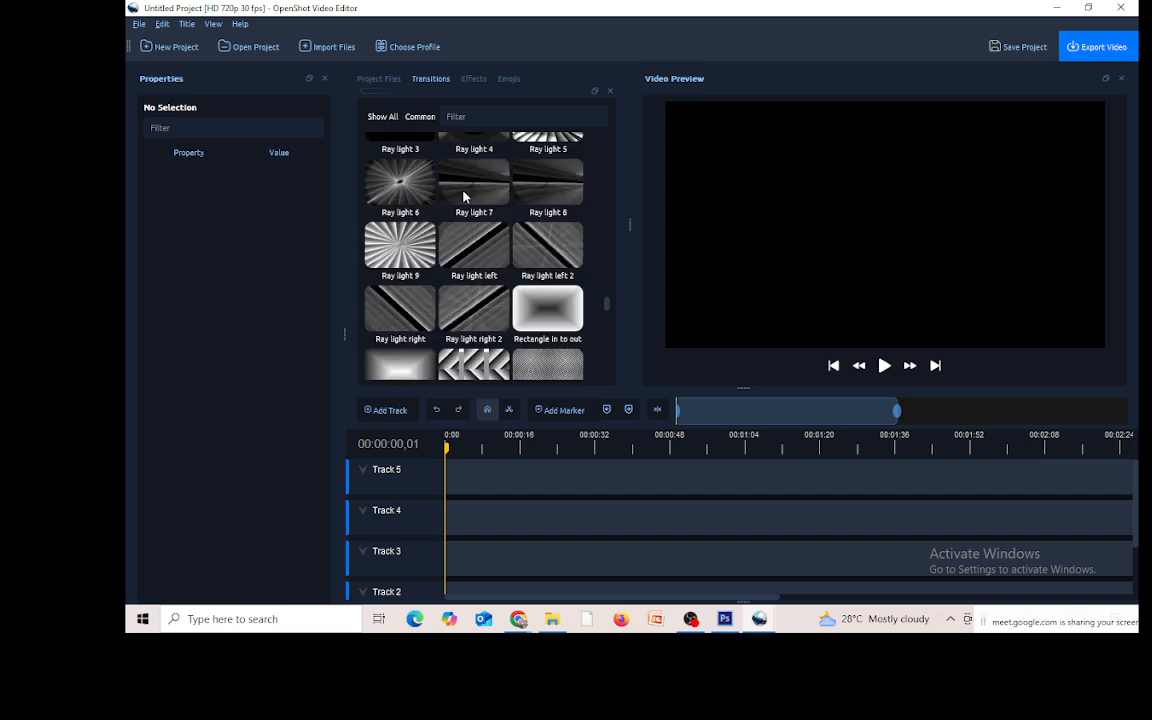
scroll(463, 197, down, 6)
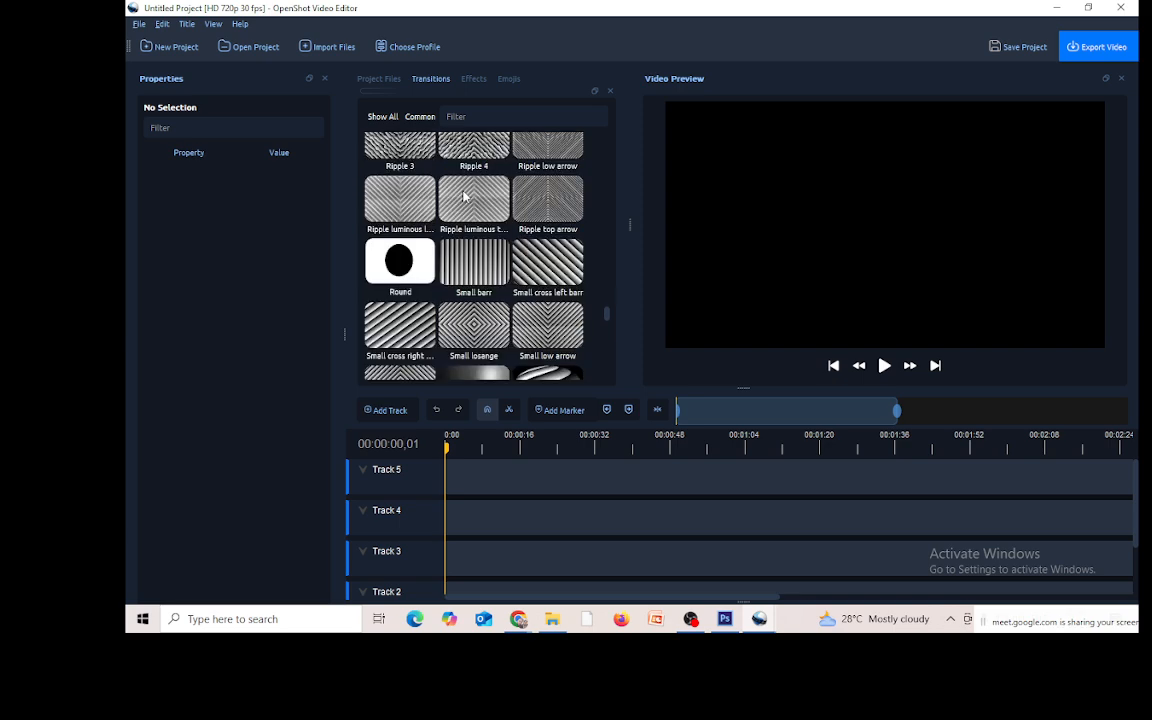
scroll(463, 197, down, 3)
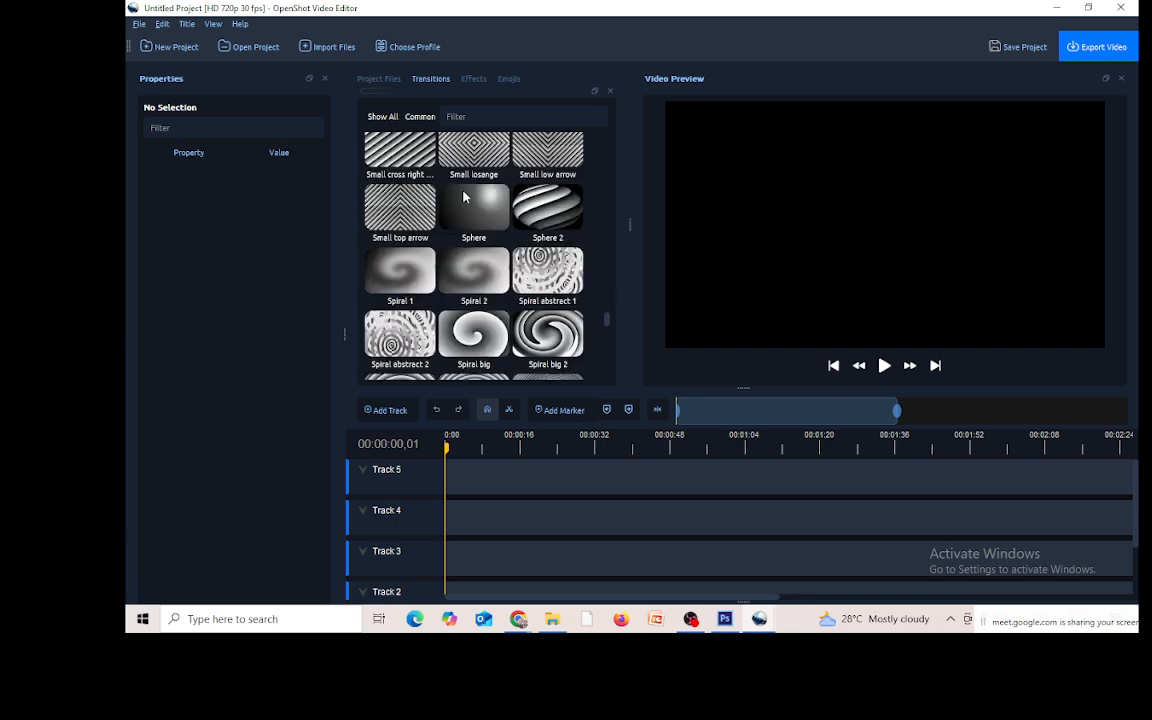
Step: Place the Heart transition on Track 5 near the start of the timeline, at about 0.77 seconds
scroll(463, 197, up, 10)
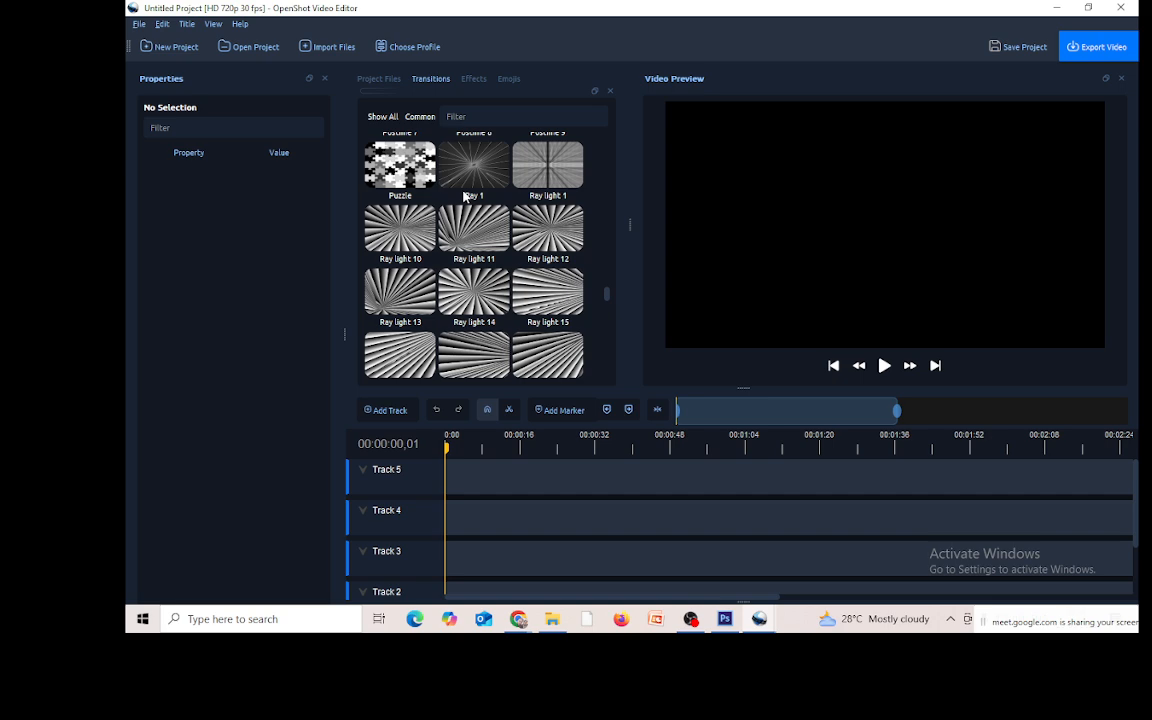
scroll(463, 197, up, 15)
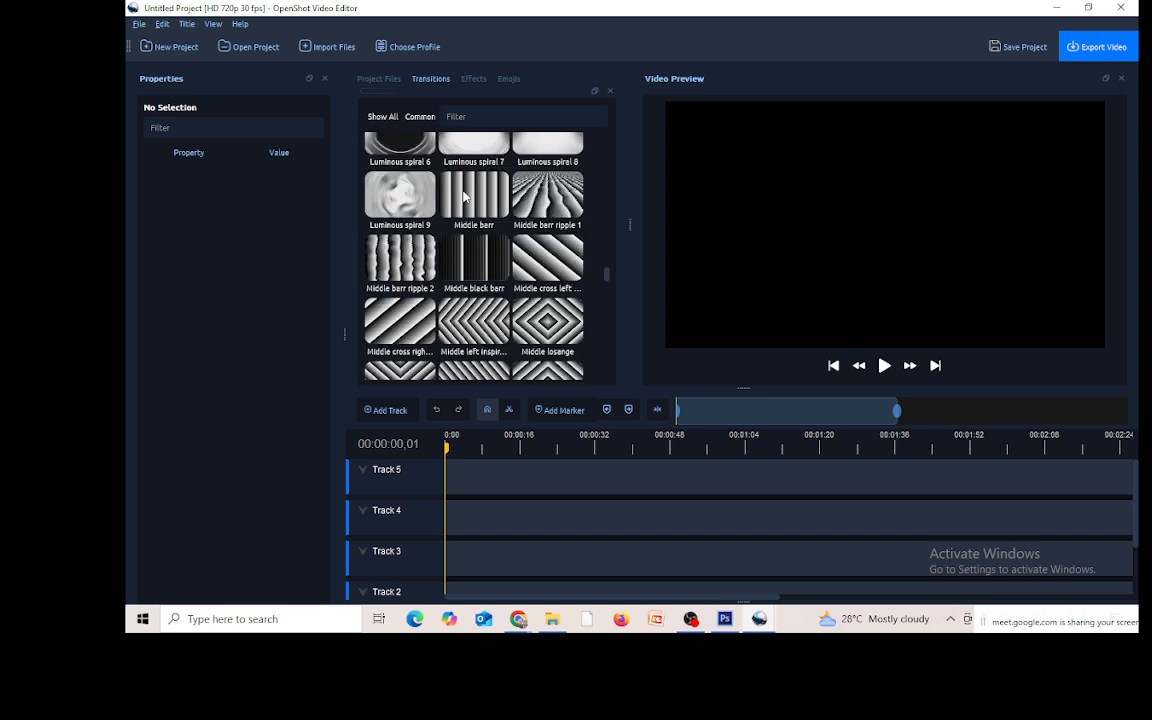
scroll(463, 197, up, 10)
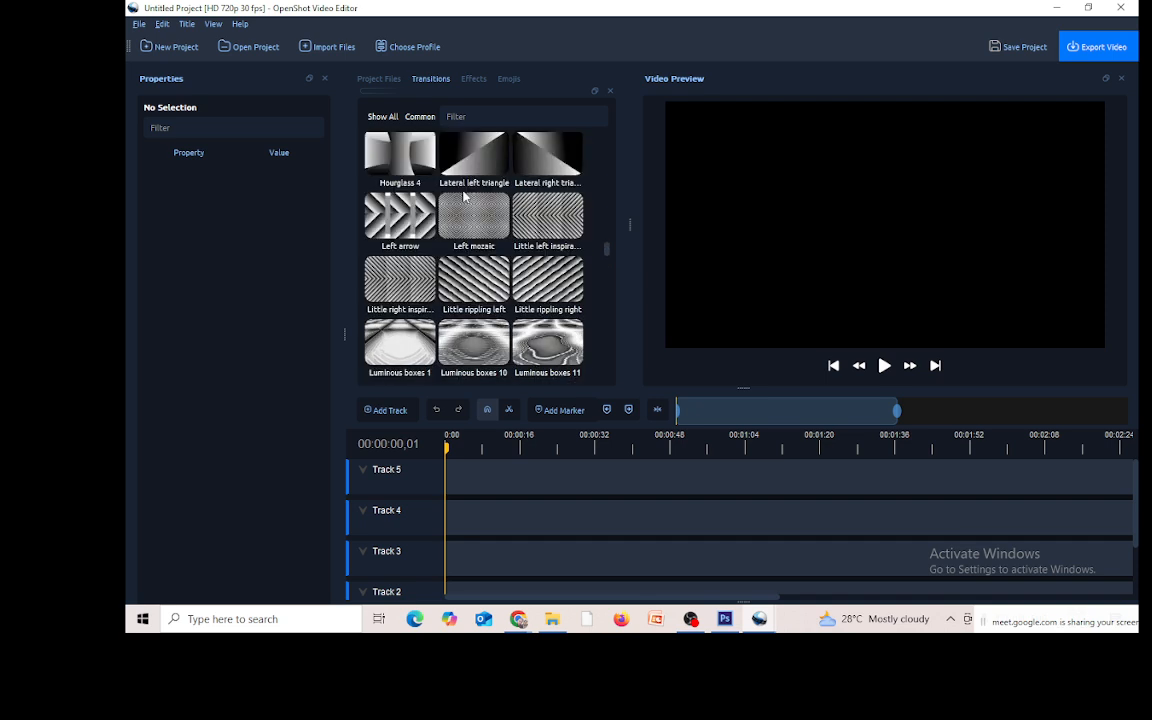
scroll(463, 197, up, 3)
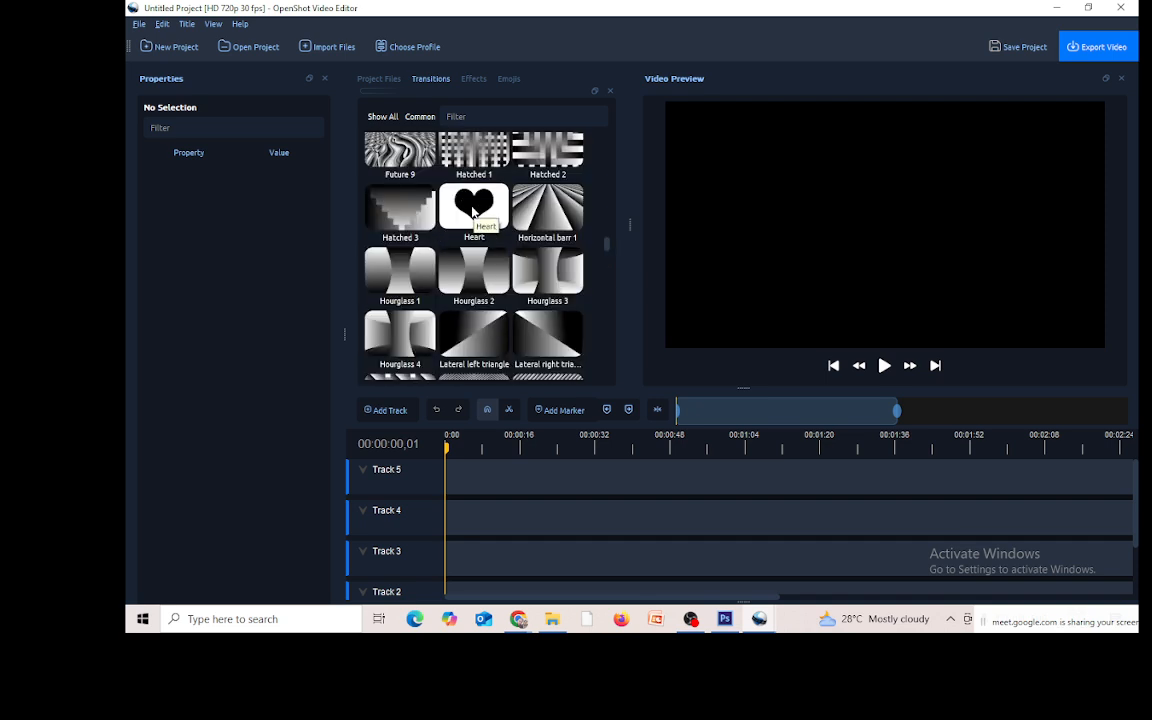
drag(448, 205, 450, 492)
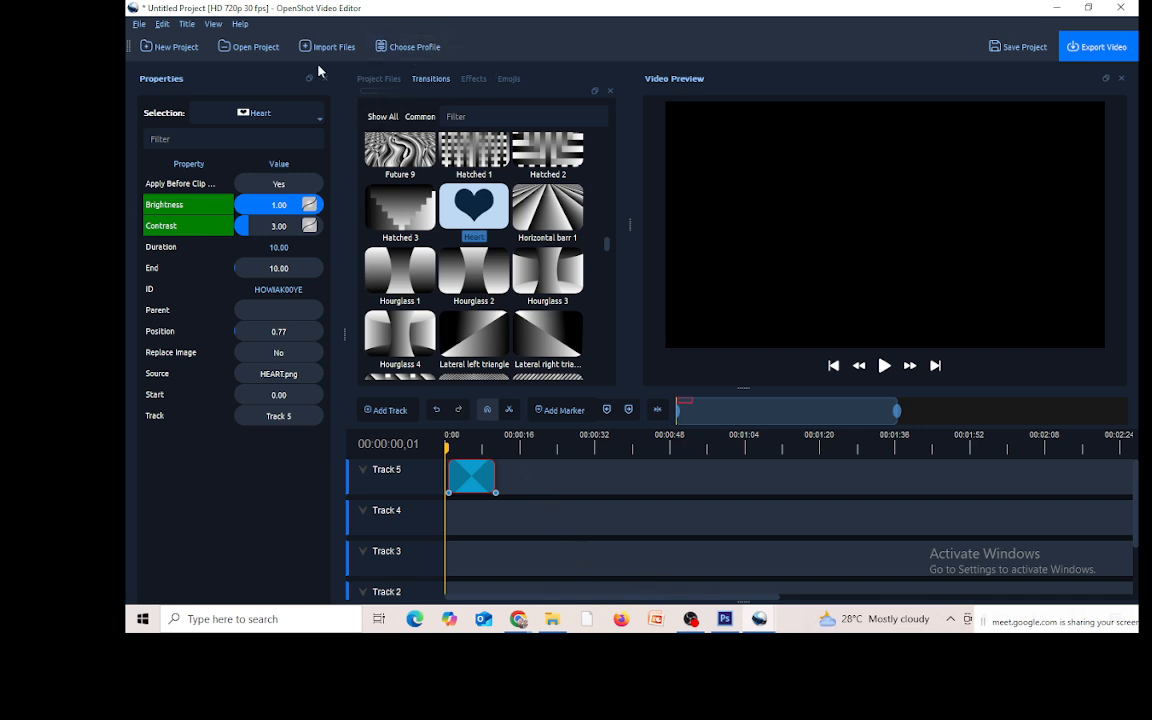
Step: Show the project files and close the second, empty OpenShot window
click(376, 80)
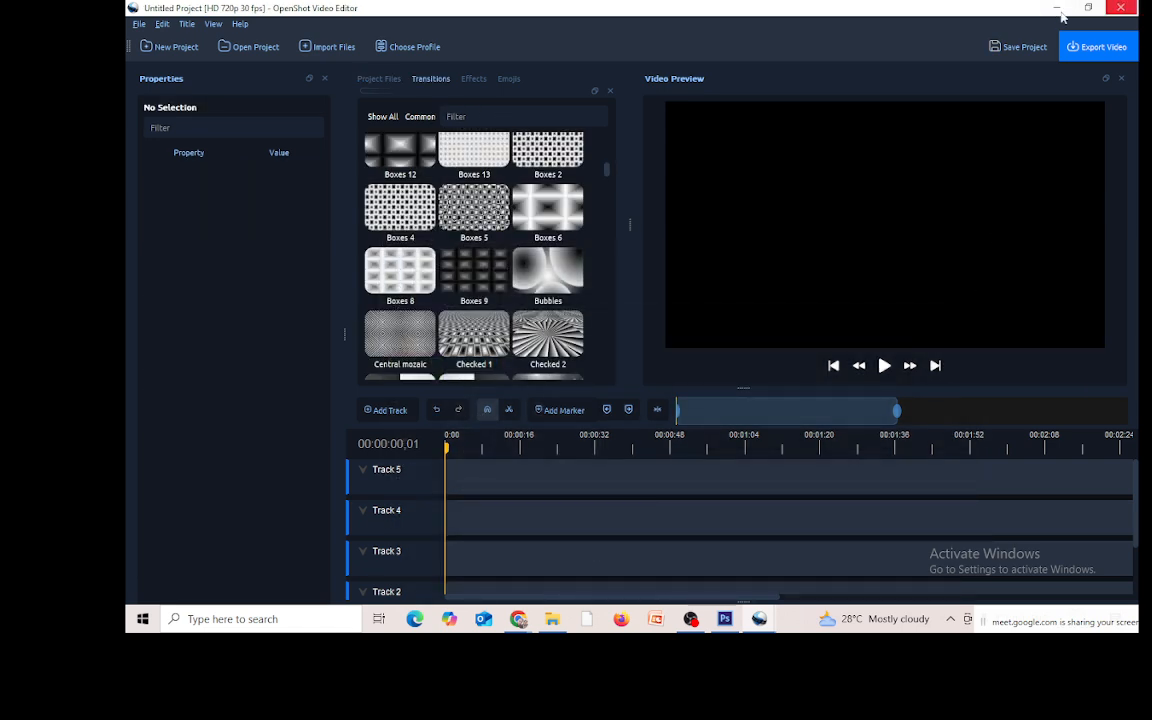
click(1122, 9)
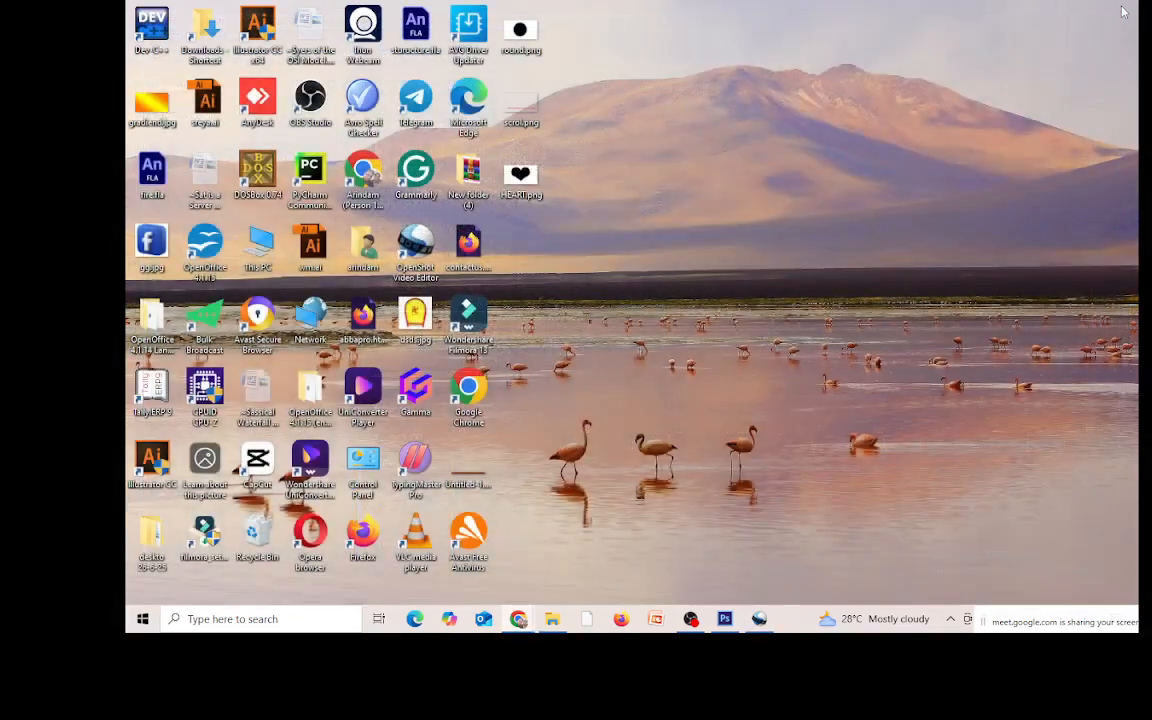
click(753, 621)
click(756, 626)
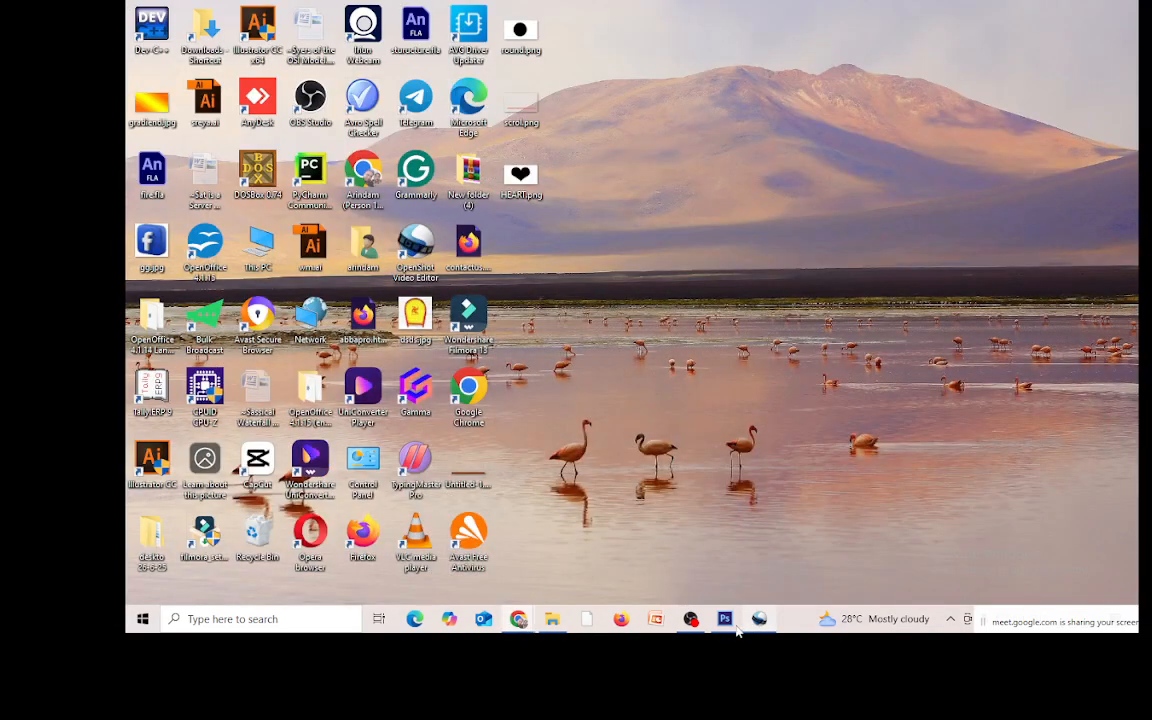
Step: Import the Indian Freedom Fighter Desh Bhakti video and Golden Rice Ripe Harvest.mp4 from the F: drive's download folder into the project files
click(552, 619)
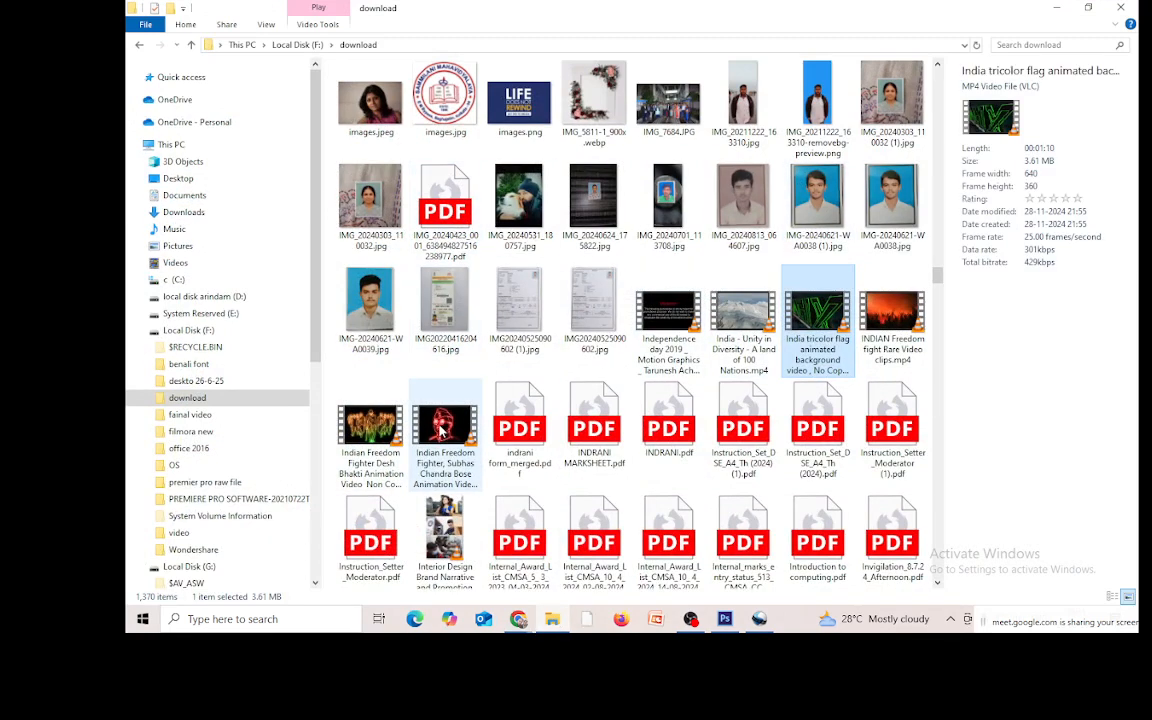
click(366, 386)
drag(340, 388, 496, 334)
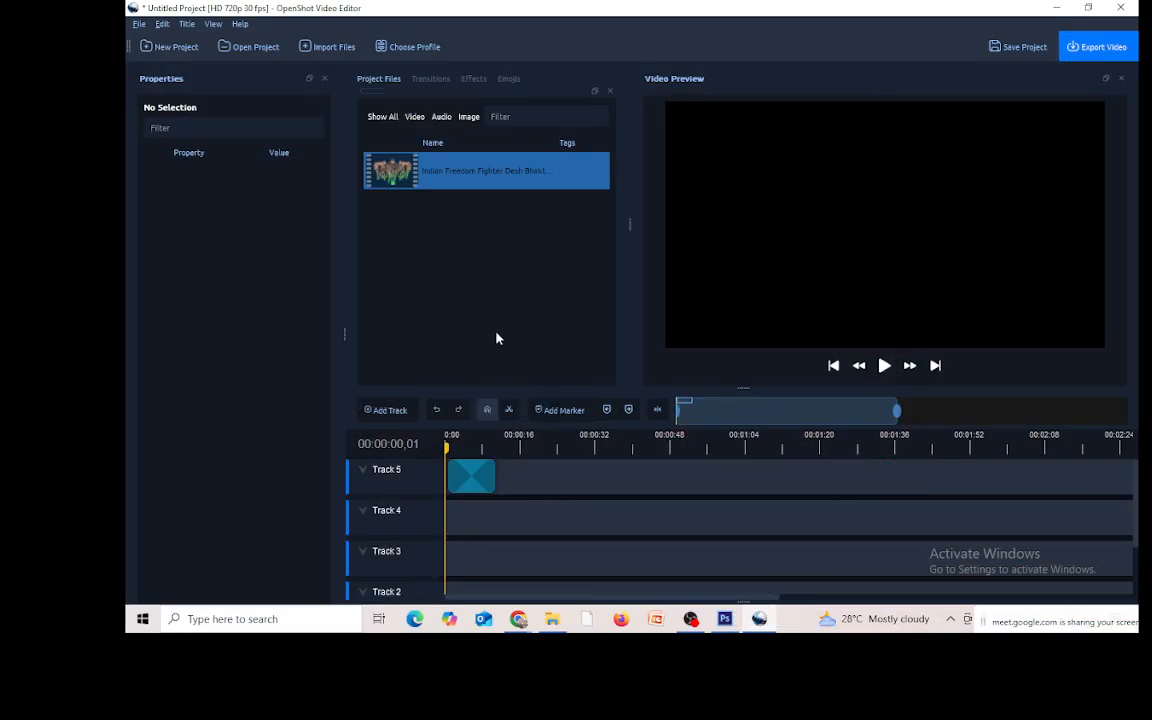
click(1056, 8)
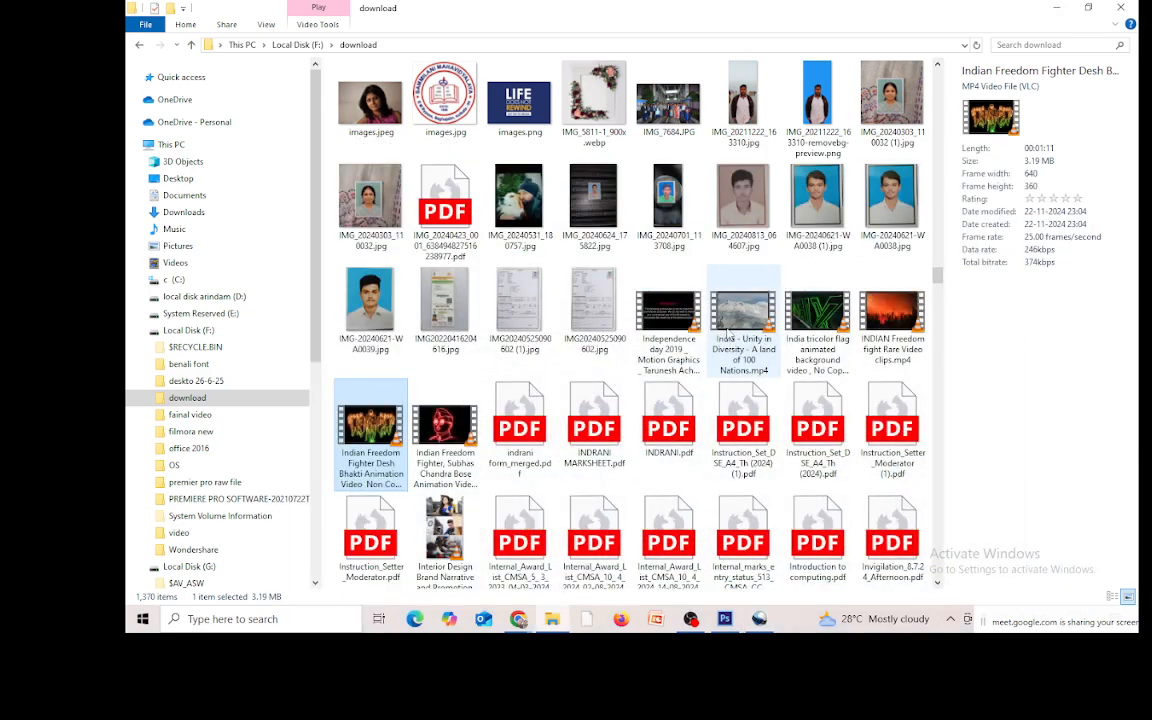
scroll(697, 316, up, 10)
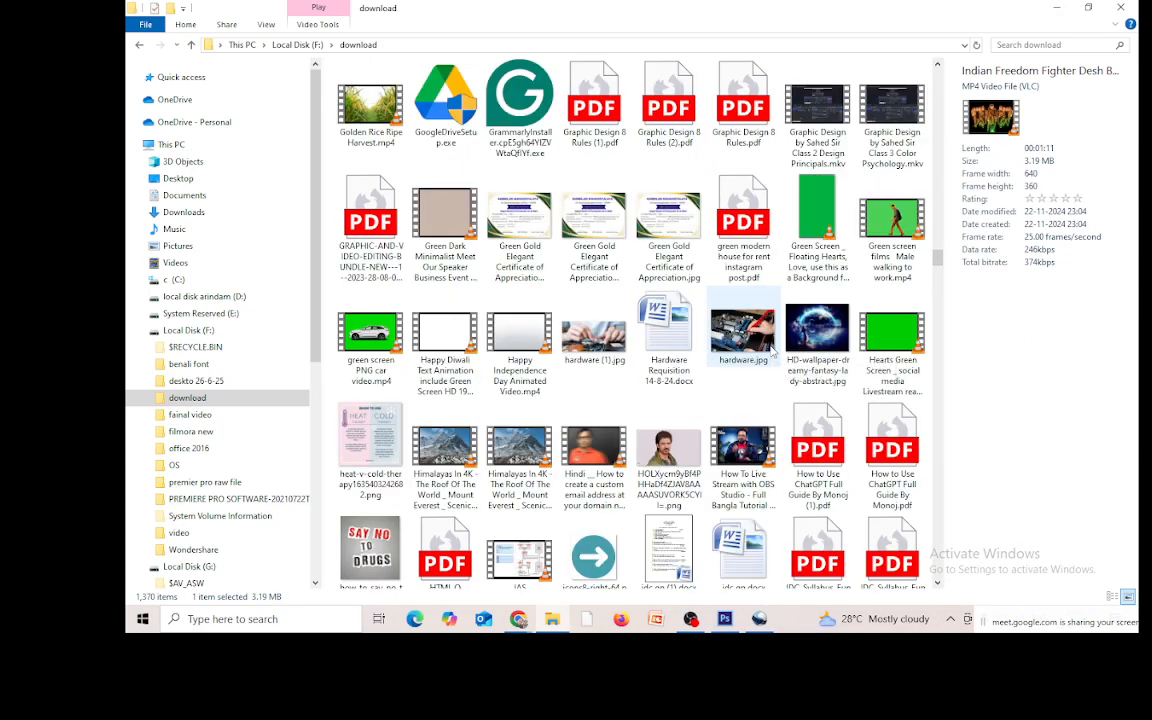
drag(368, 105, 517, 301)
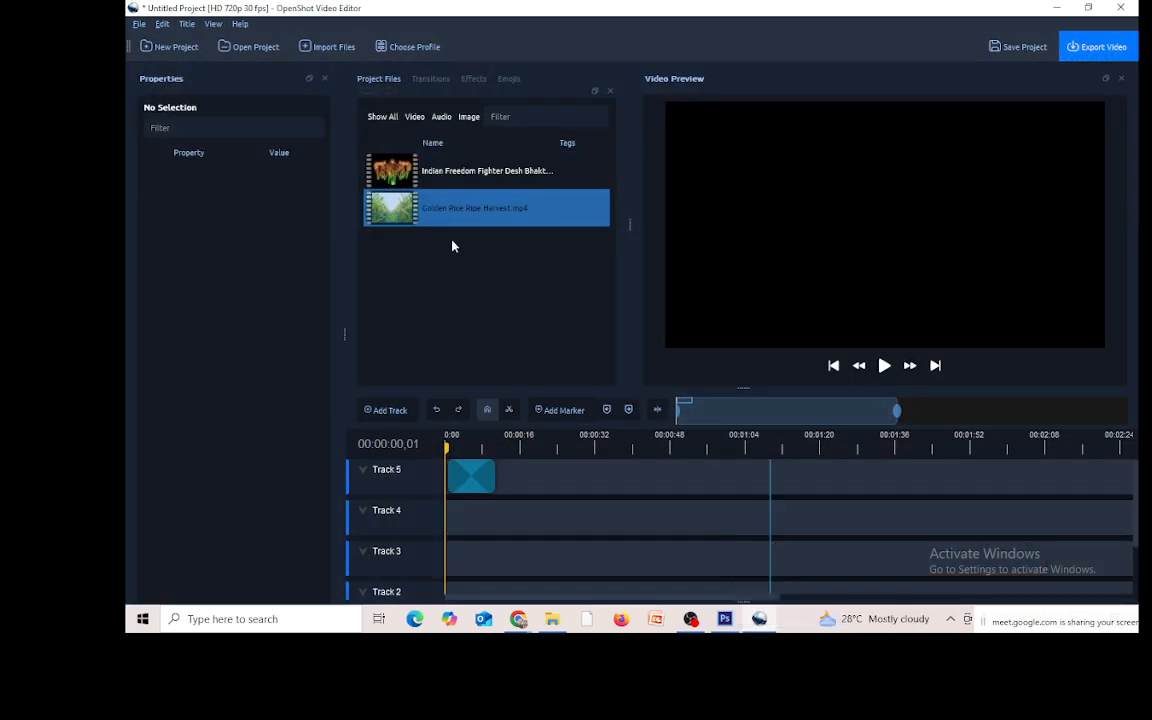
Step: Place Golden Rice Ripe Harvest.mp4 at 0 seconds on Track 3, and the Indian Freedom Fighter clip with the Heart transition on Track 4
drag(459, 214, 430, 566)
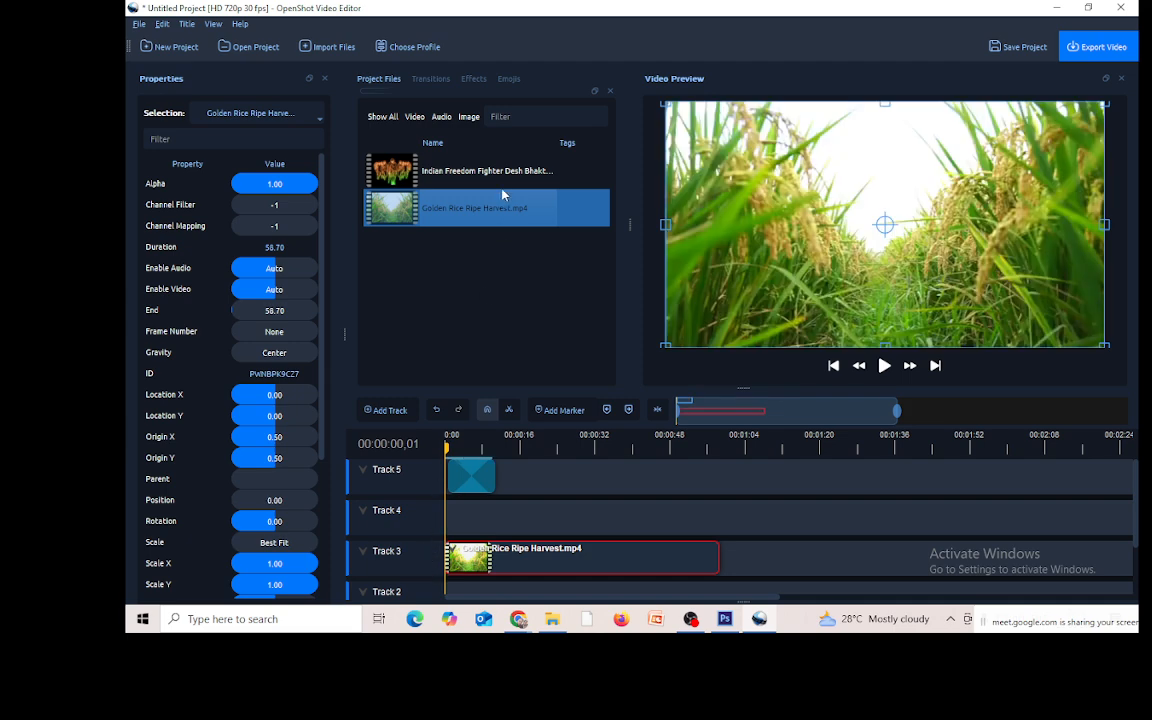
drag(470, 176, 424, 522)
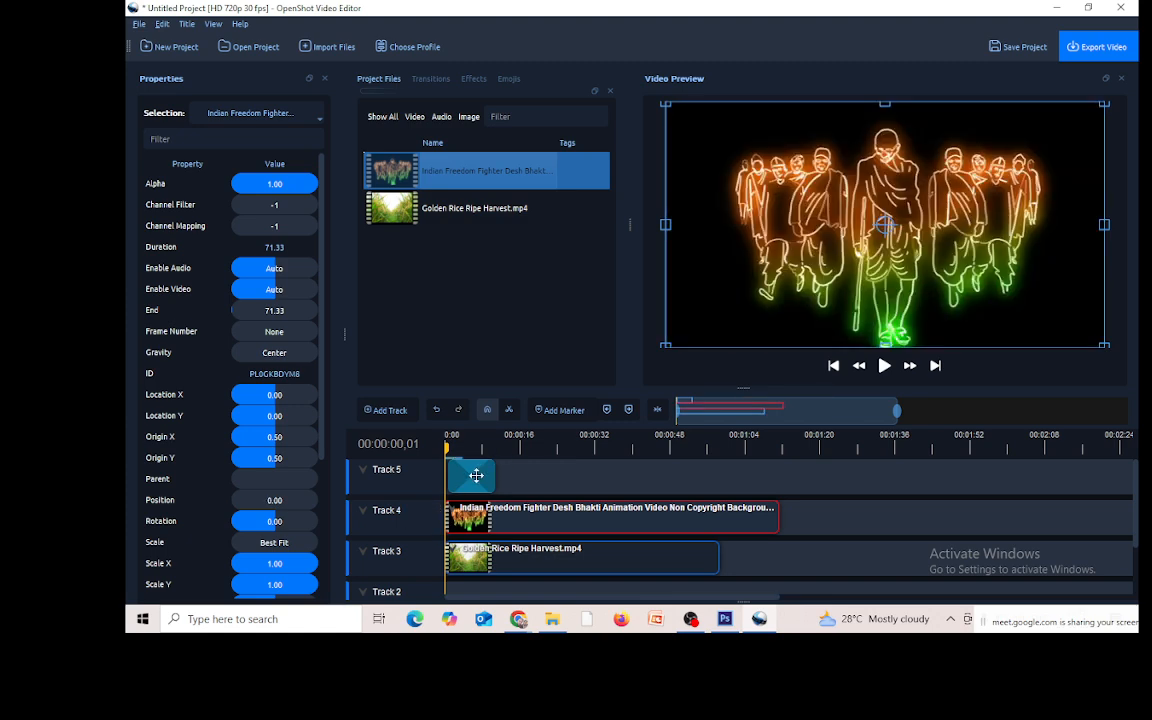
click(470, 522)
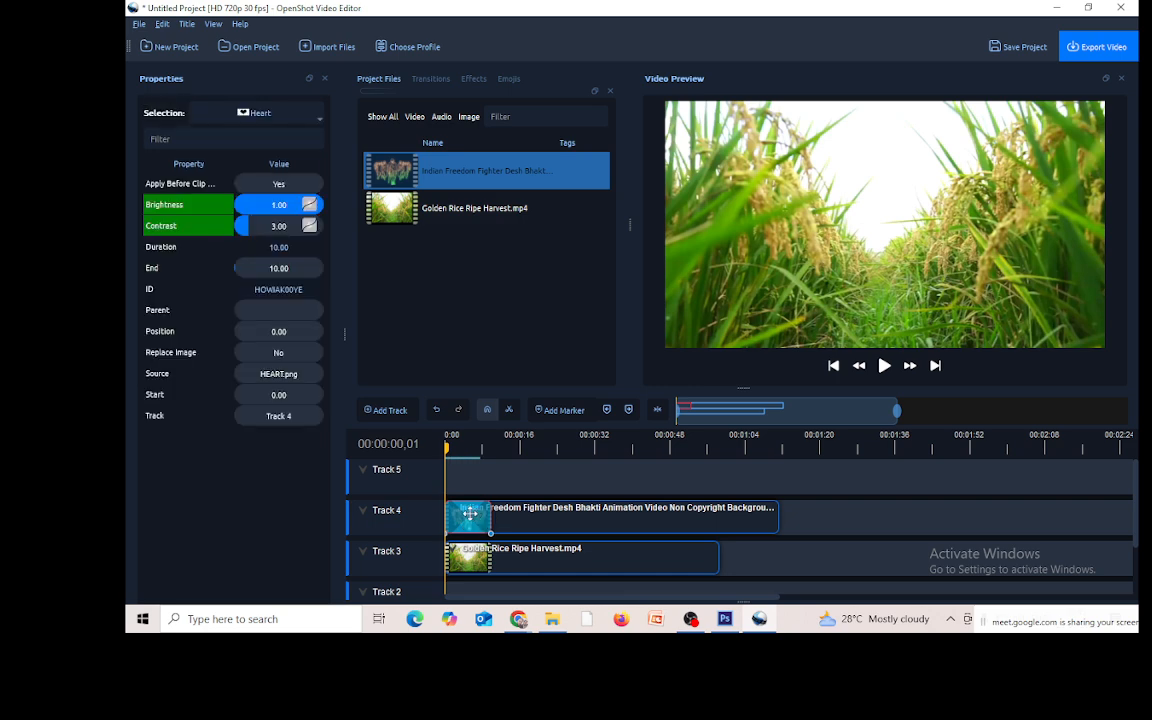
Step: Set the Heart transition's End to 71.33 seconds so it spans the whole Indian Freedom Fighter clip
click(548, 510)
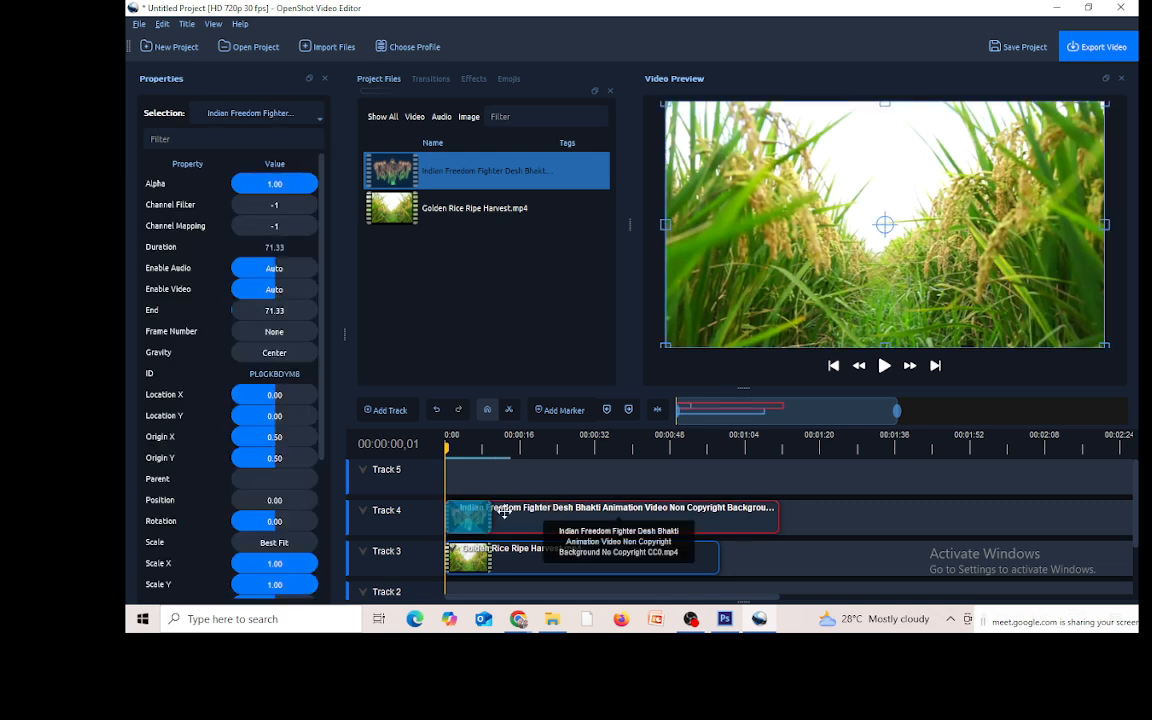
click(470, 513)
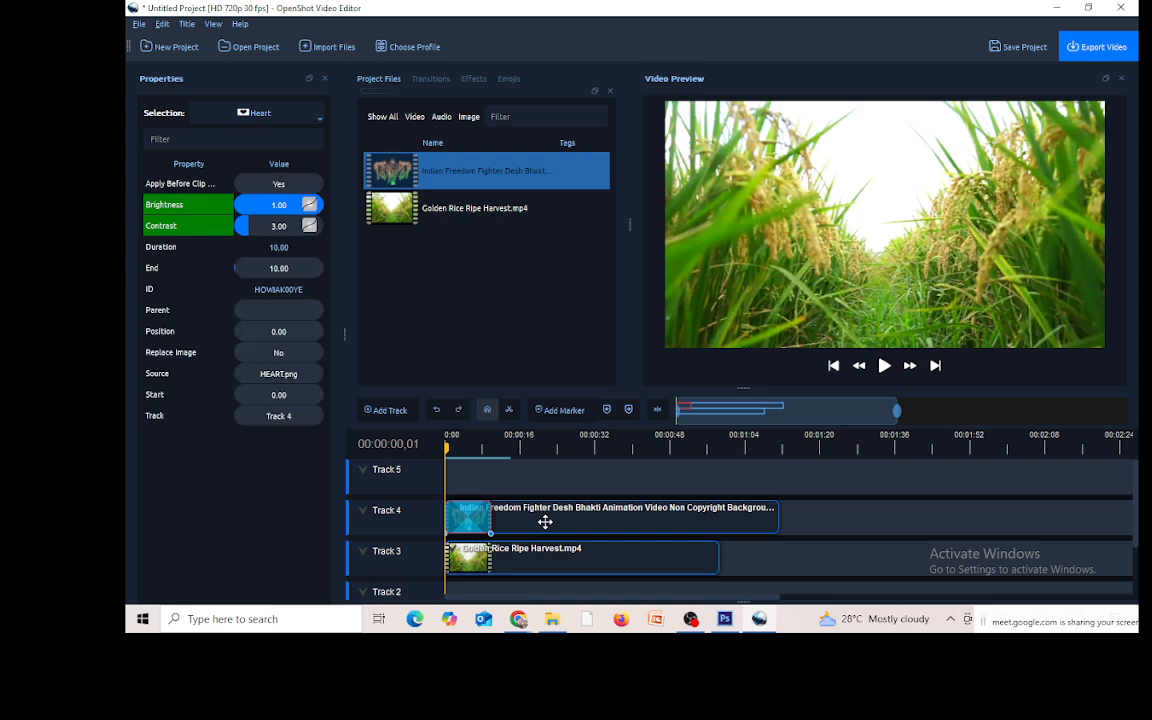
click(286, 270)
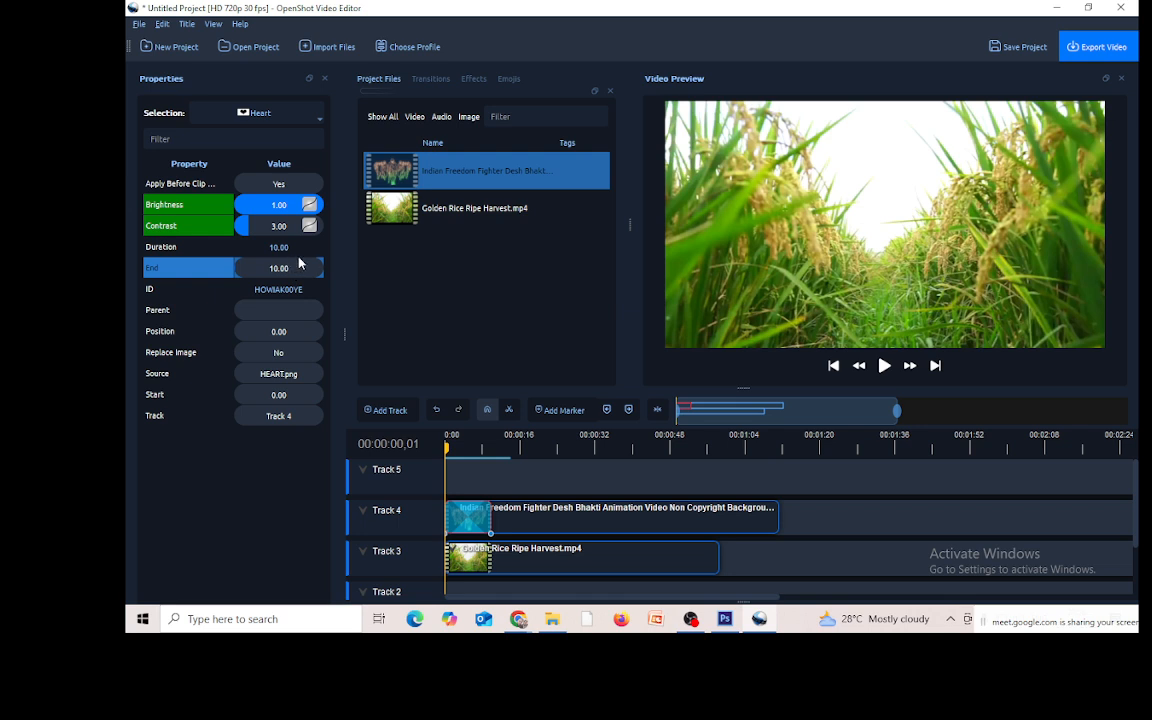
text(71)
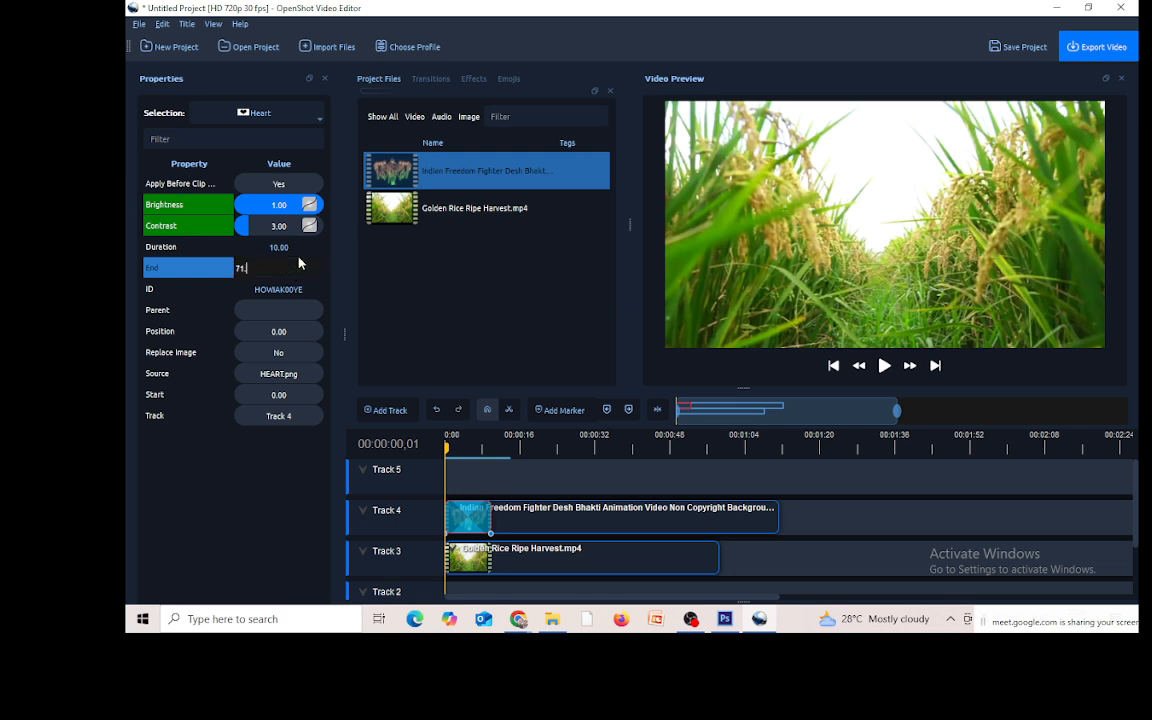
text(.33)
key(Return)
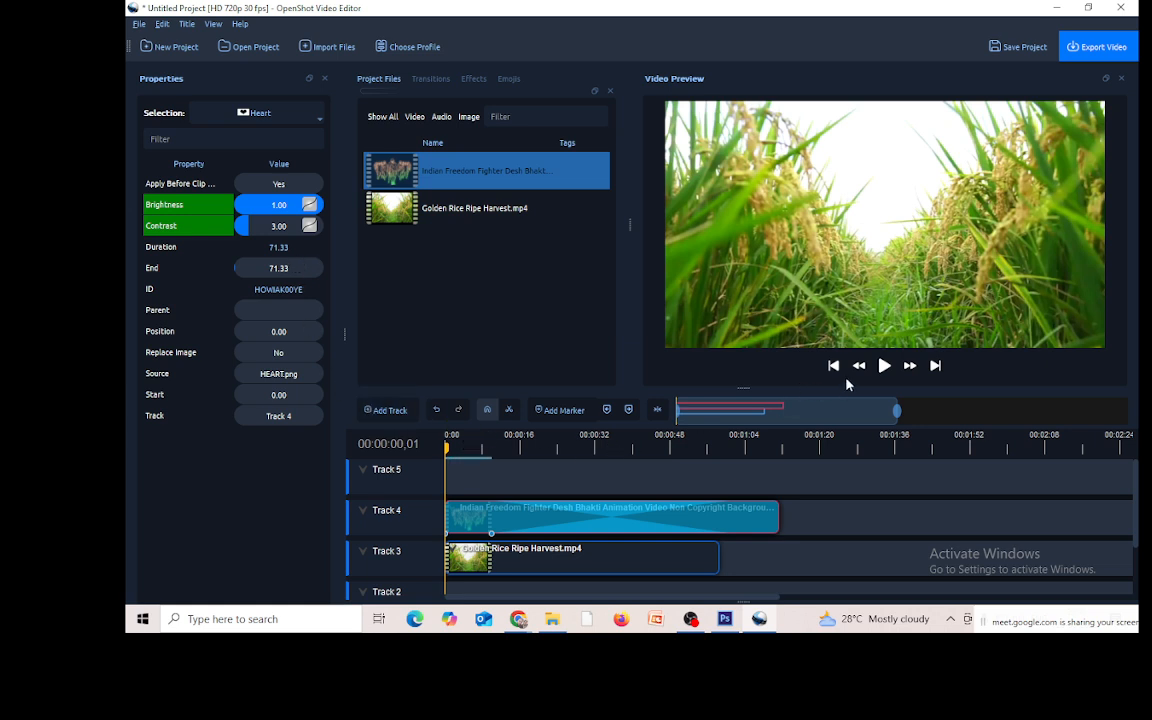
Step: Preview the Heart transition from the start of the timeline twice, returning the playhead to the beginning each time
click(884, 366)
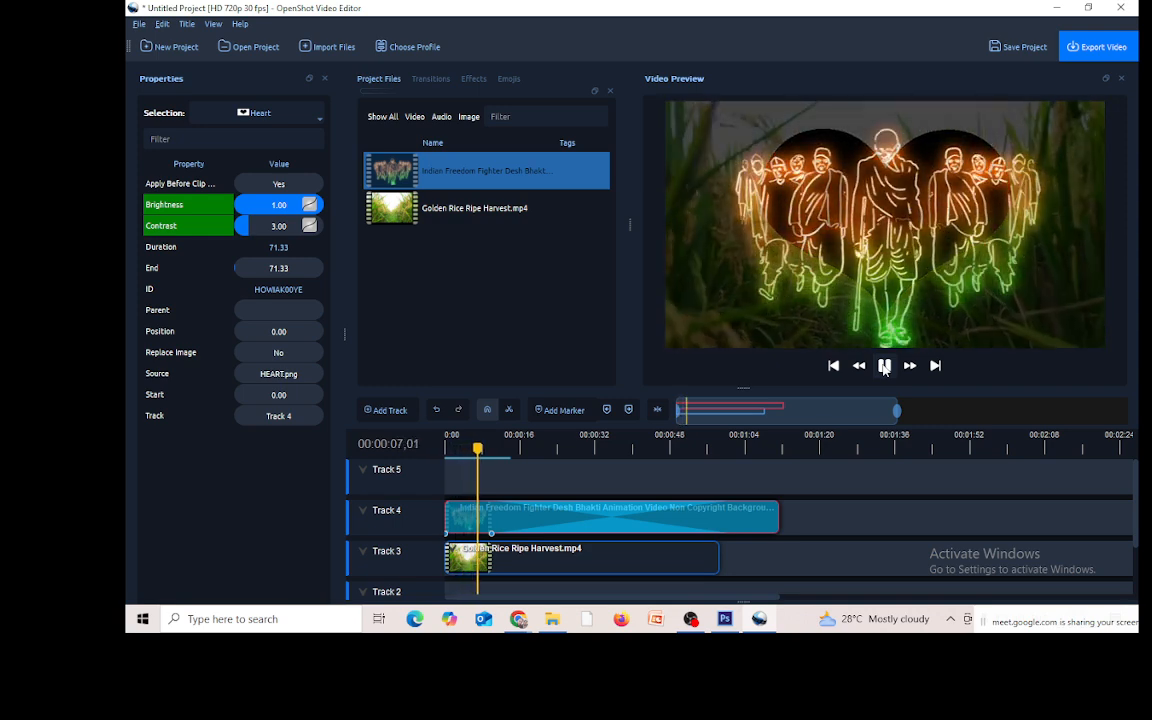
click(884, 367)
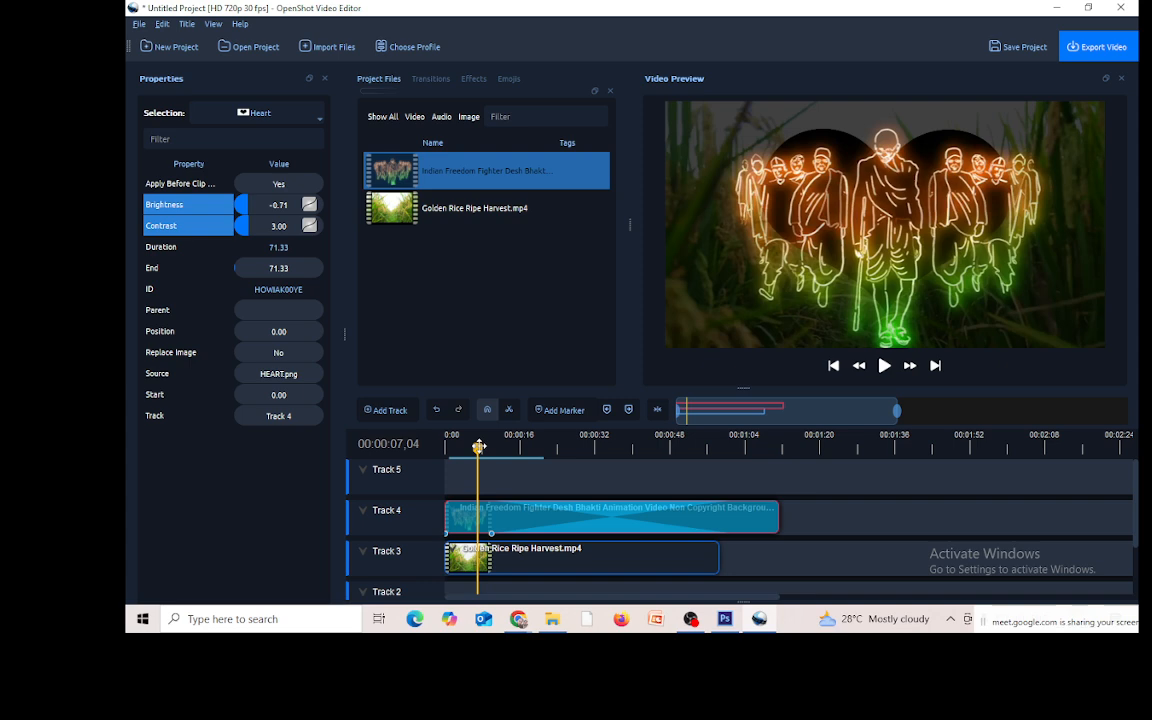
drag(478, 448, 415, 455)
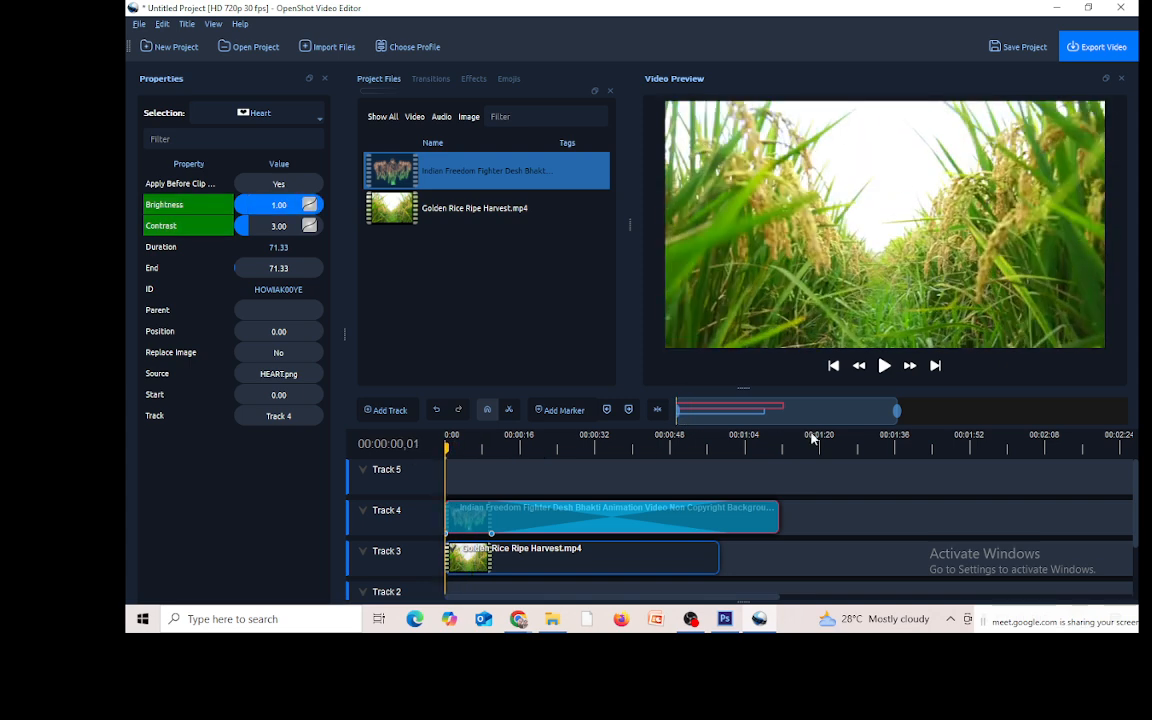
click(884, 366)
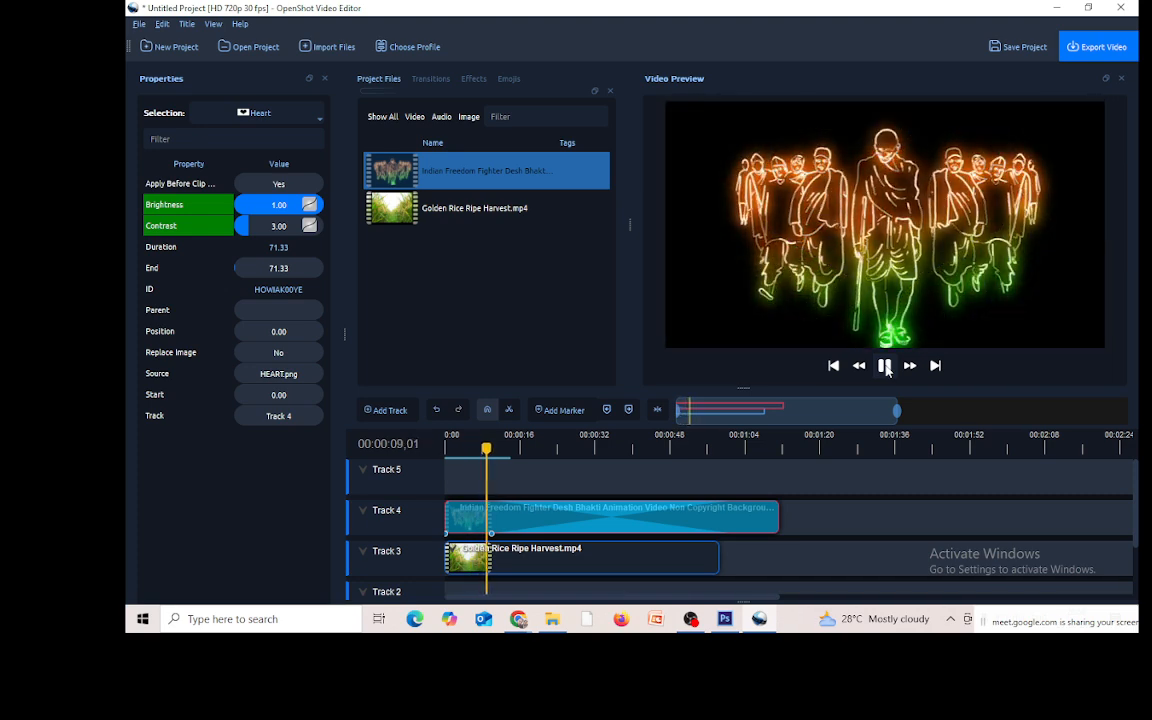
click(886, 368)
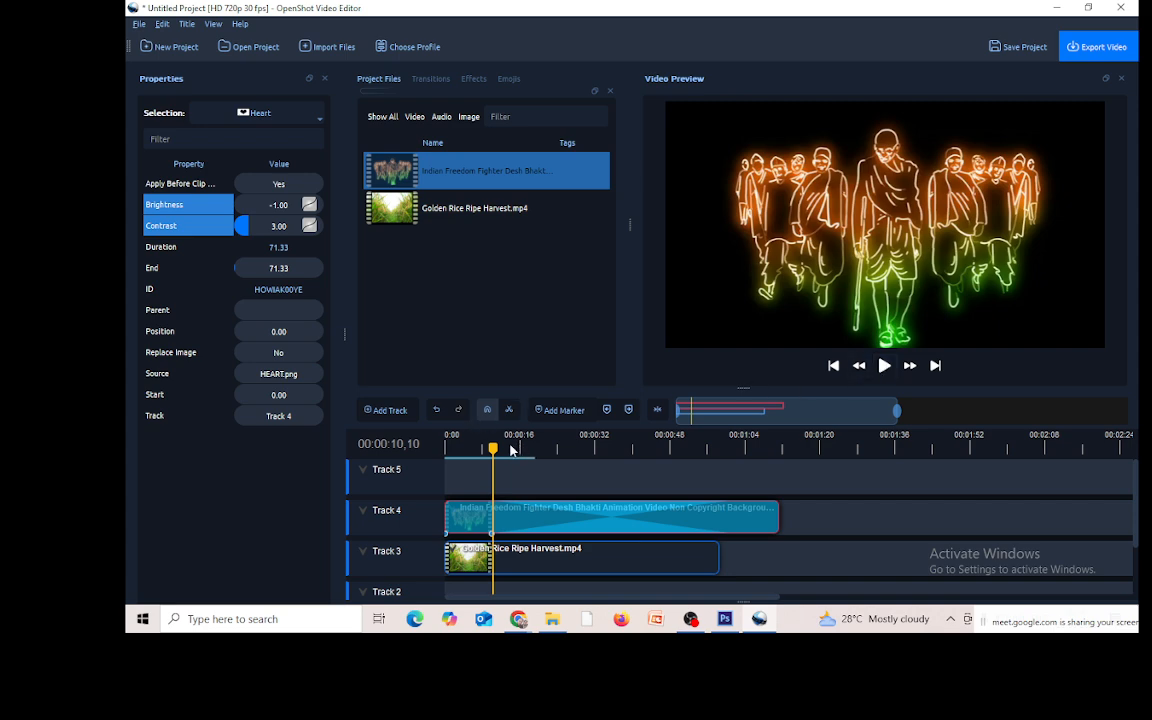
drag(489, 447, 440, 457)
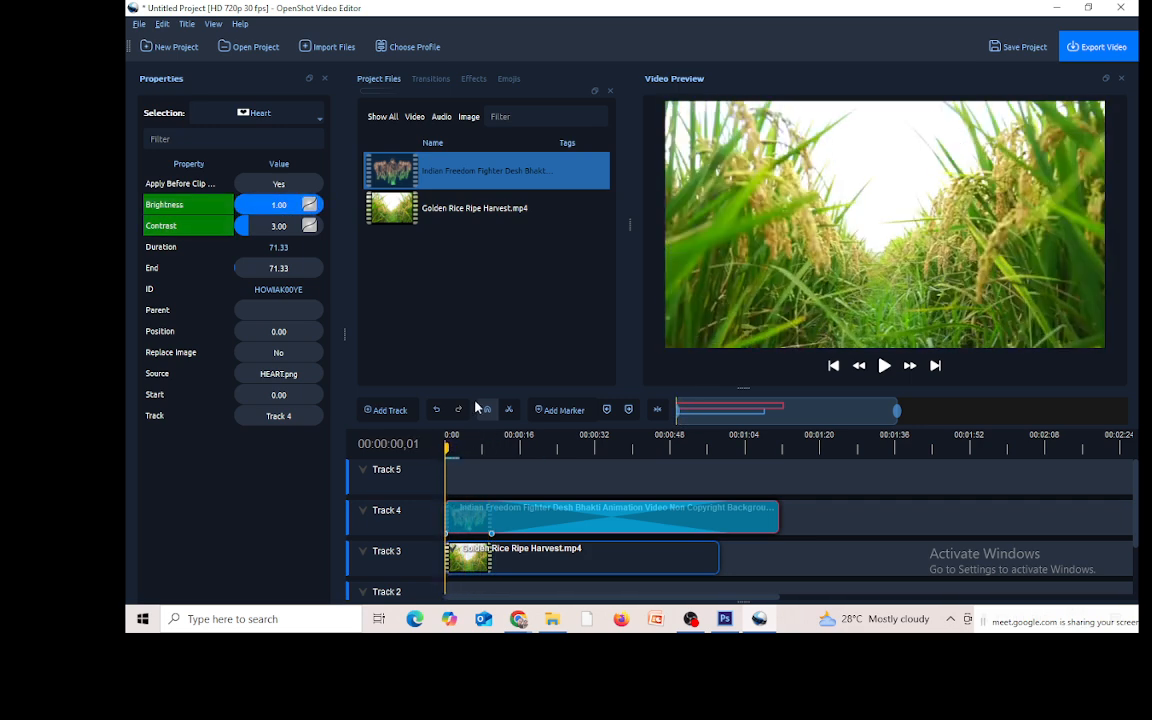
Step: Set the Heart transition's Brightness to 0 at the start of the timeline
click(280, 208)
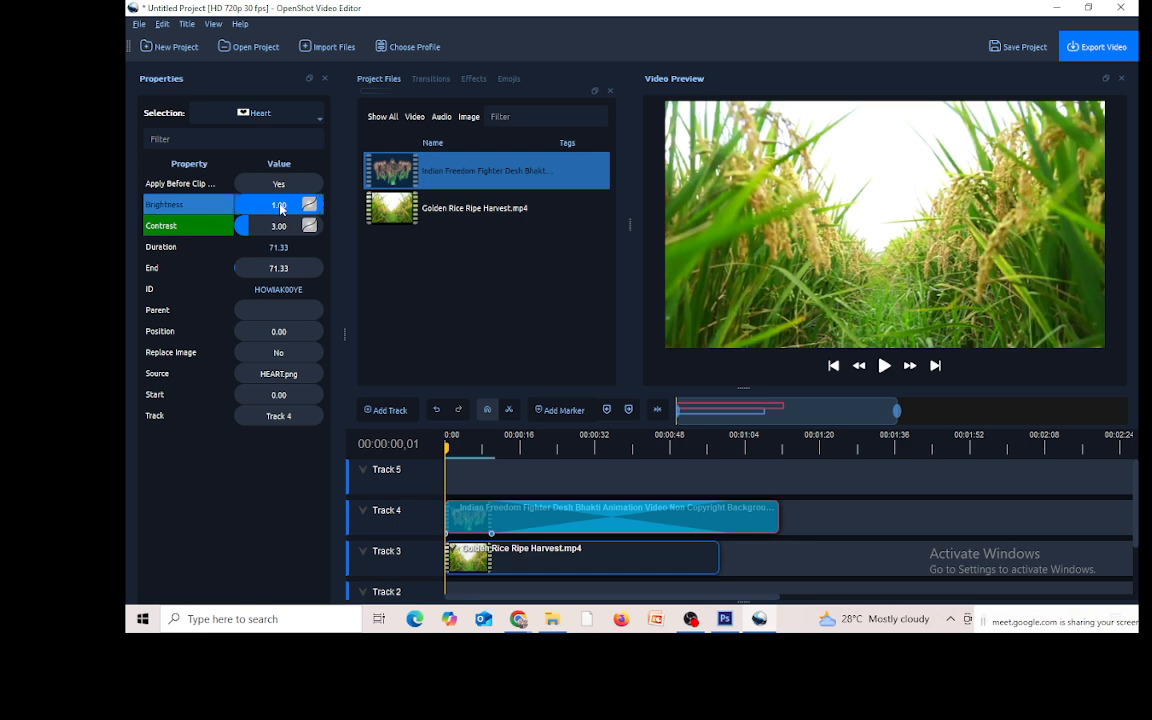
double_click(278, 207)
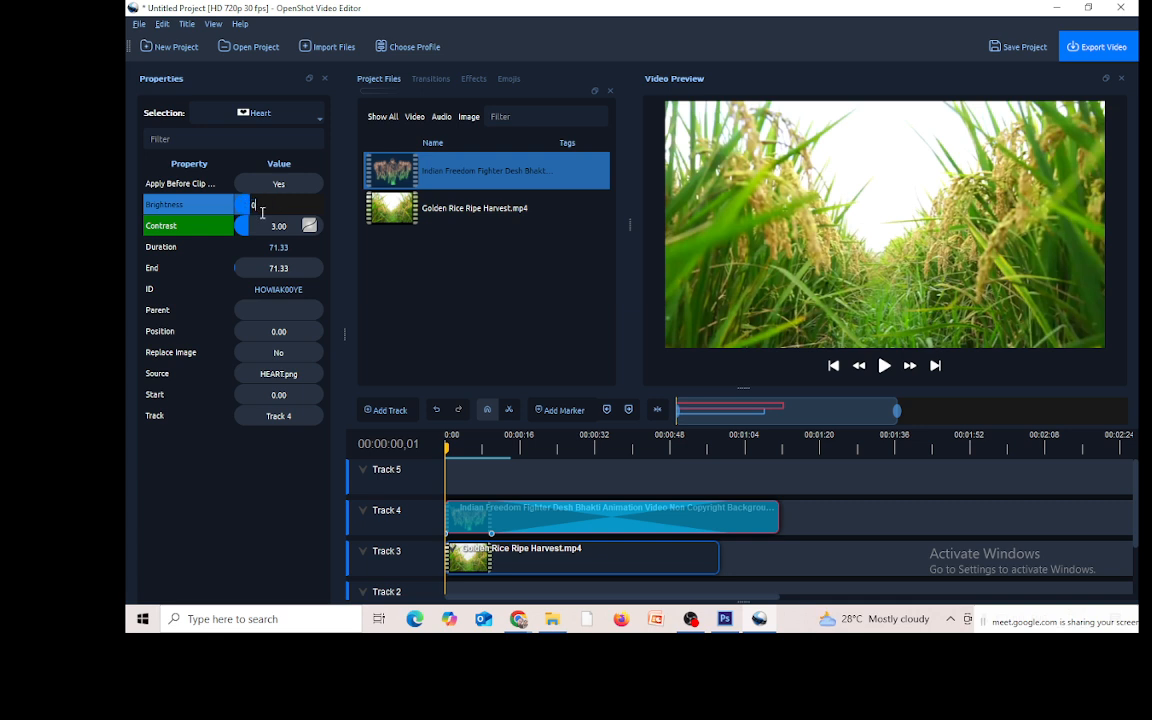
text(0)
drag(447, 447, 410, 465)
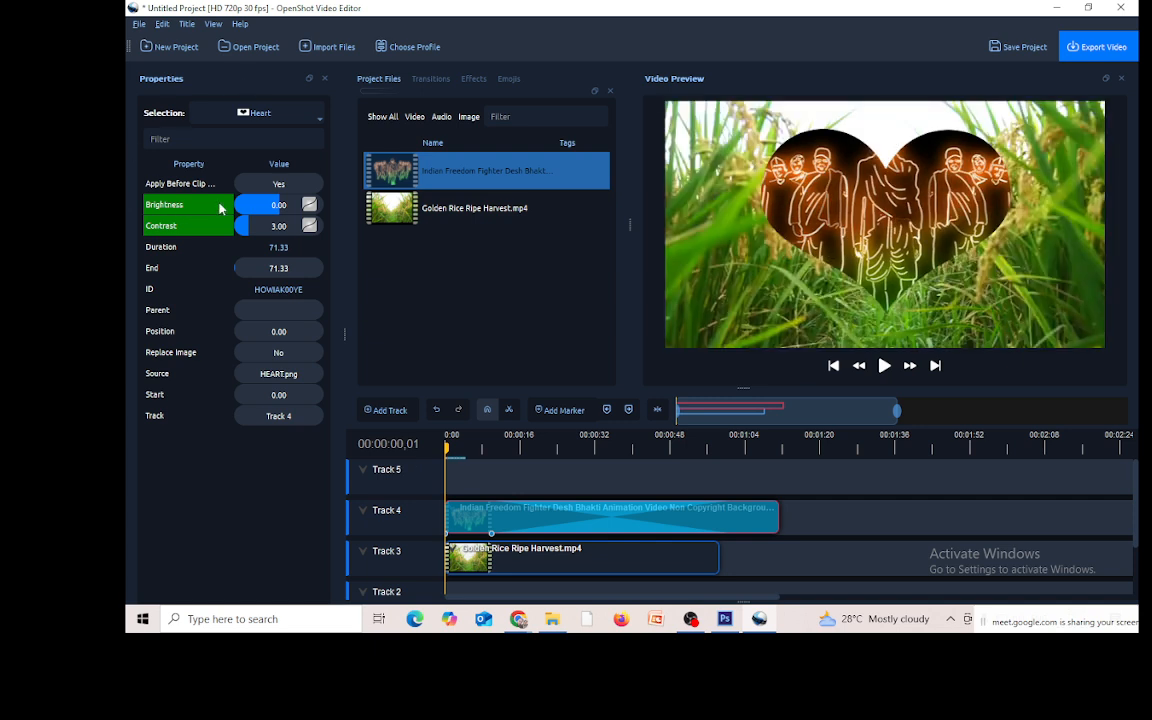
Step: Remove the Heart transition's Brightness keyframe at the start and re-enter a Brightness of 0
right_click(221, 208)
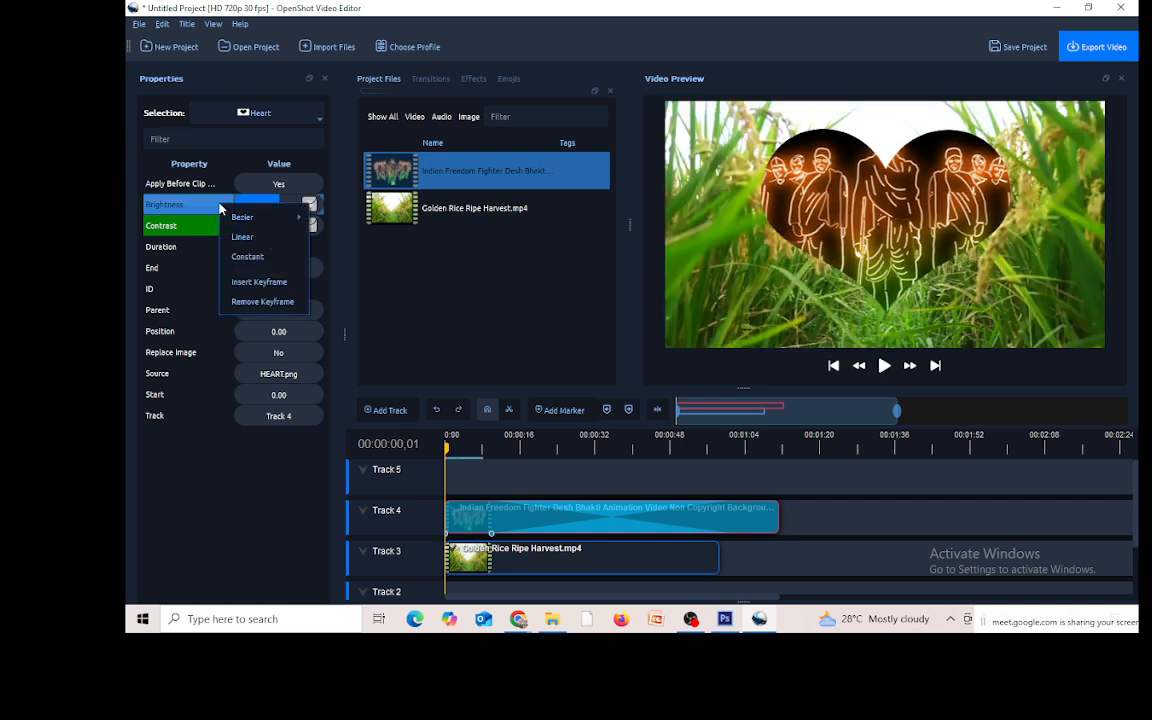
click(257, 304)
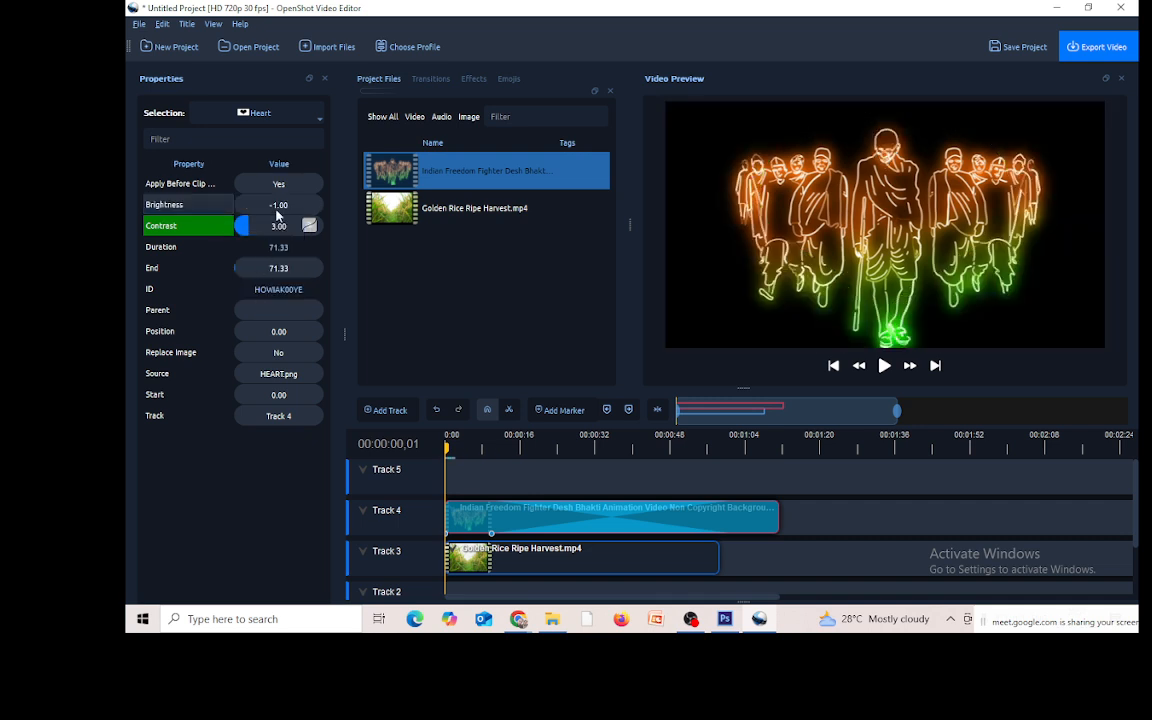
double_click(281, 205)
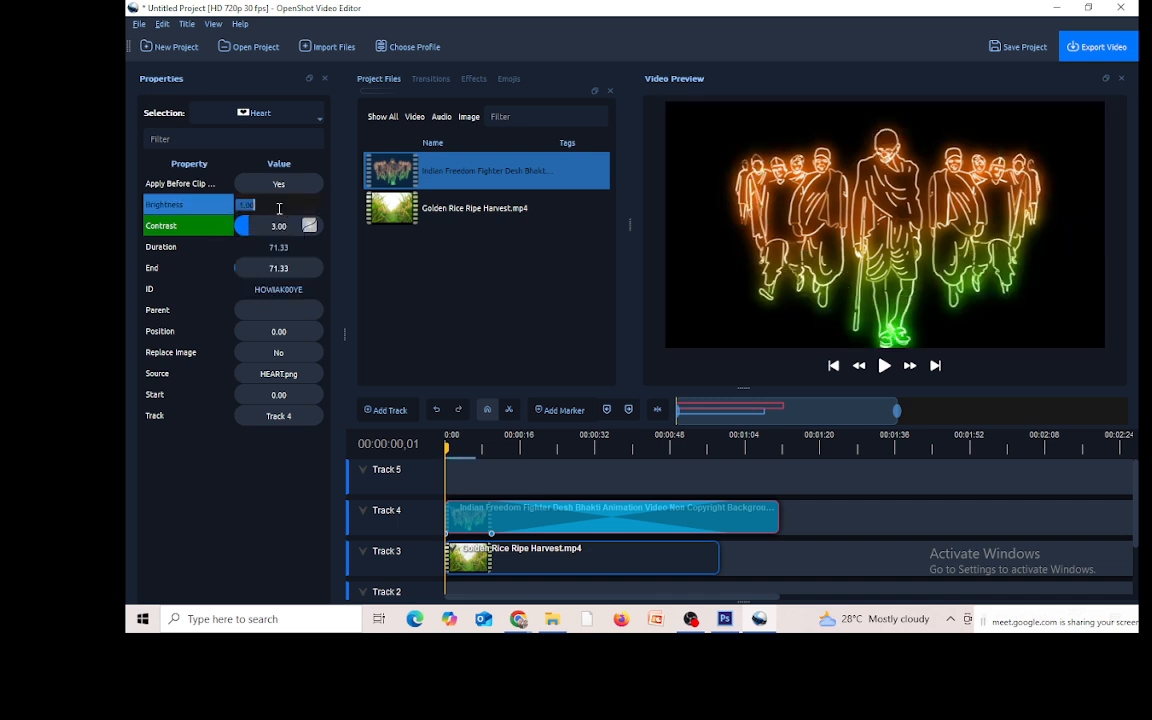
key(BackSpace)
text(0)
key(Return)
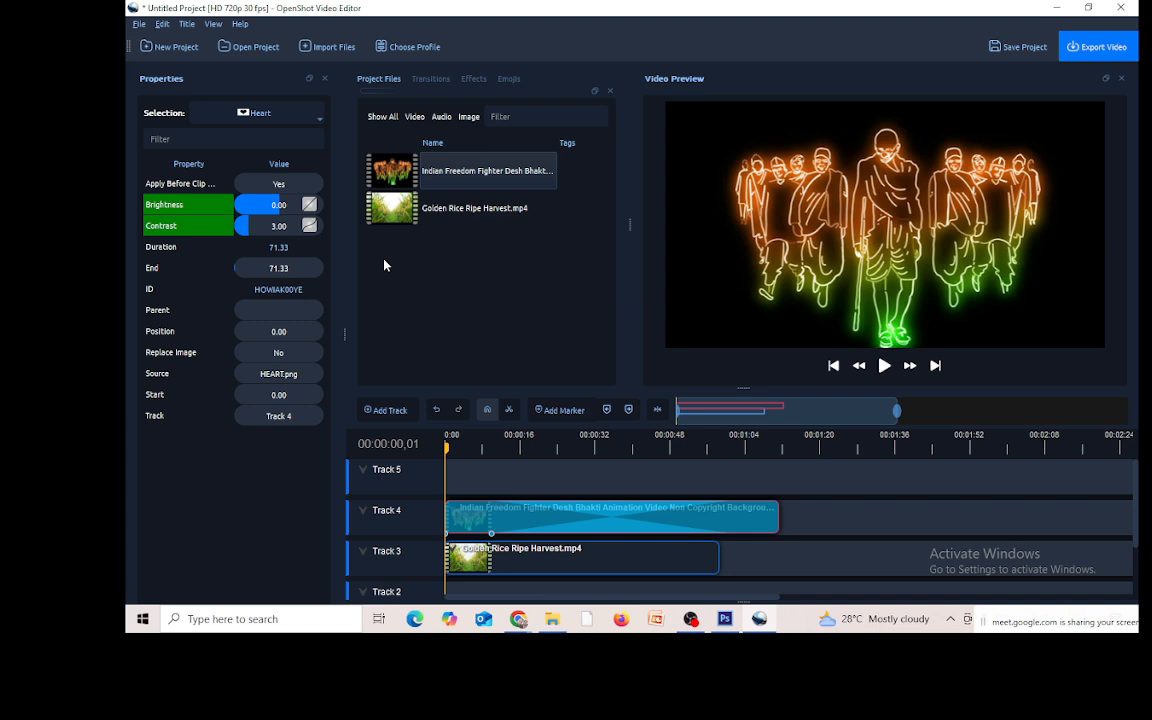
Step: Remove the starting Brightness keyframe once more and set the Heart transition's Brightness back to 0
right_click(200, 203)
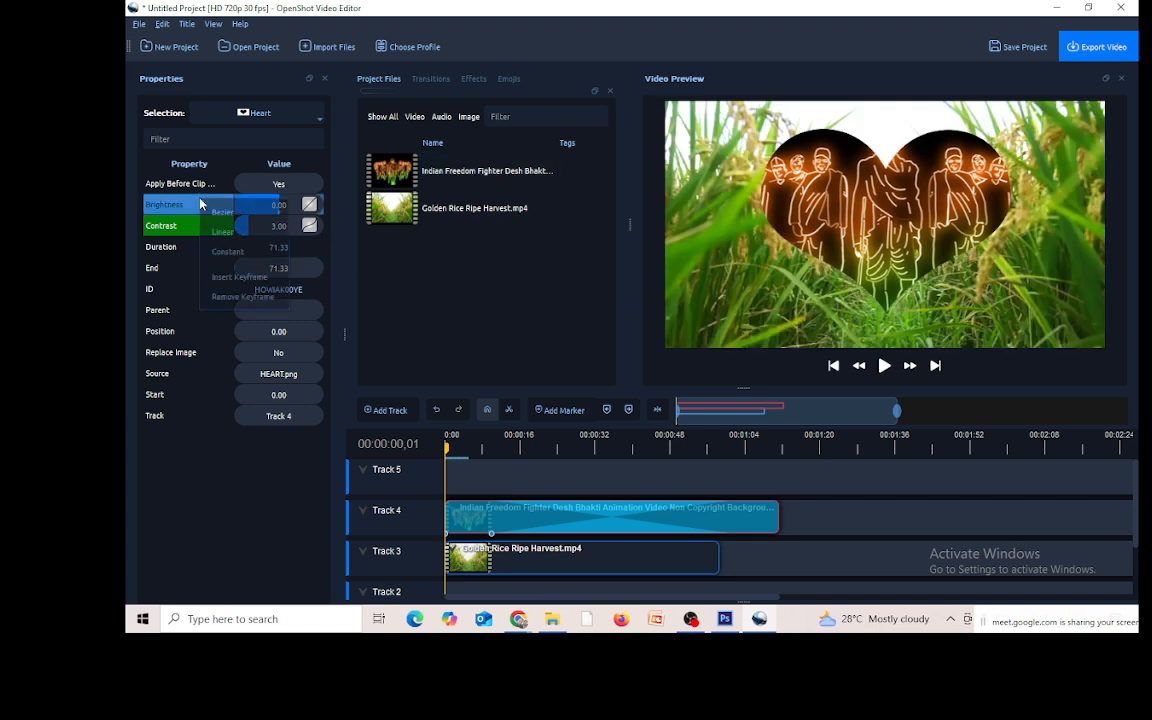
click(243, 297)
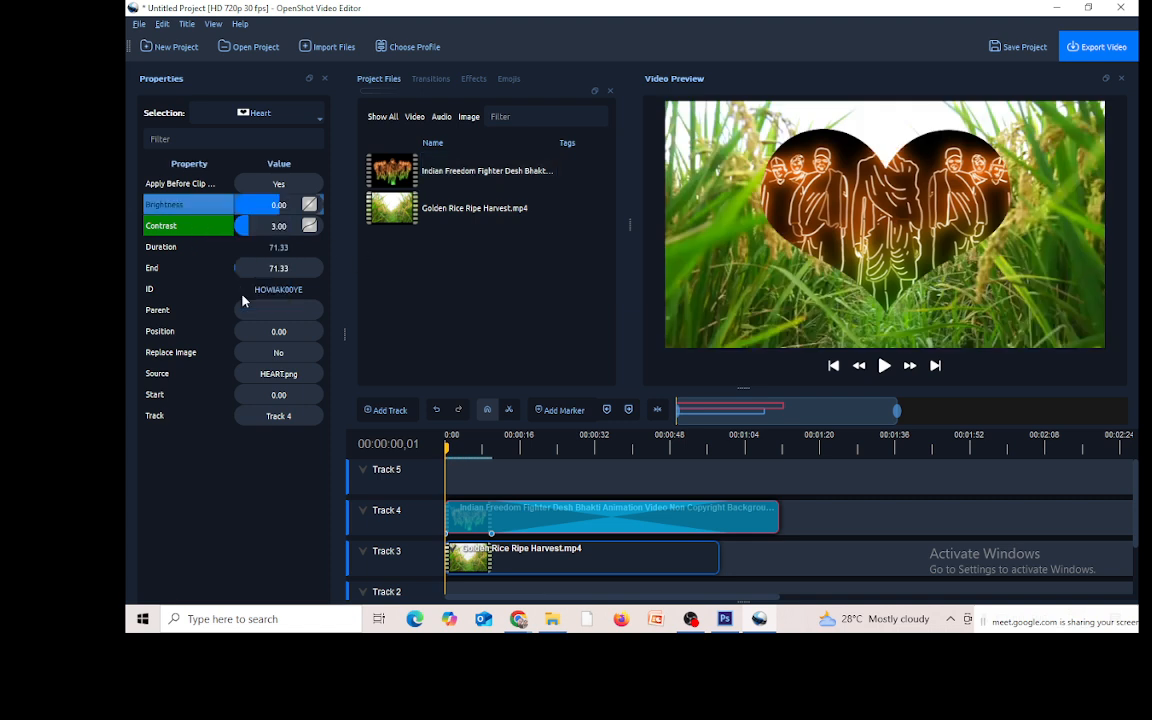
double_click(286, 206)
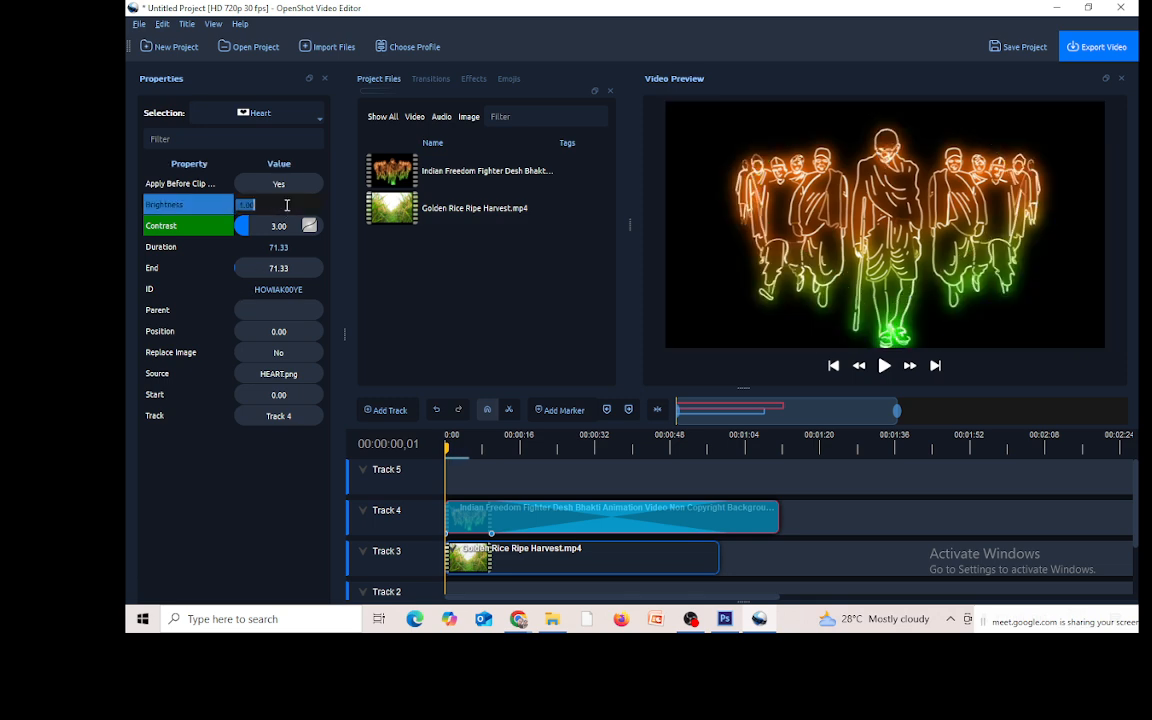
click(257, 207)
key(BackSpace)
key(BackSpace)
key(BackSpace)
key(BackSpace)
key(BackSpace)
text(0)
click(383, 285)
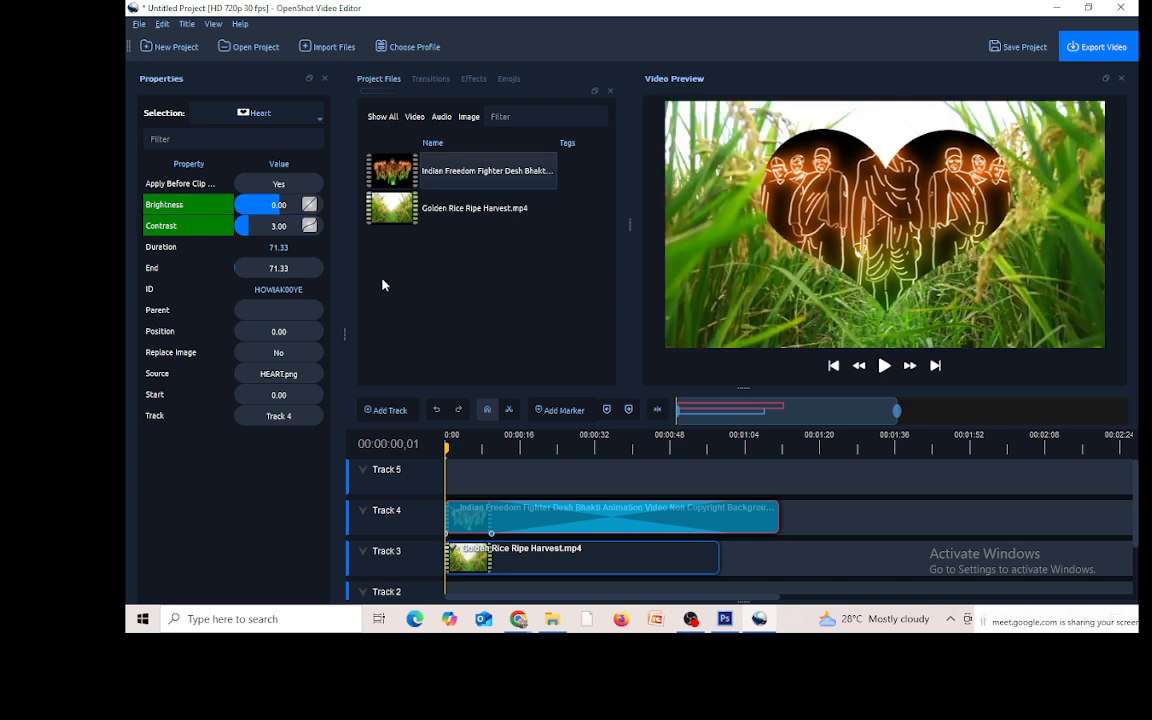
Step: Set the Heart transition's Brightness keyframe at the start of the timeline to Constant interpolation
click(309, 206)
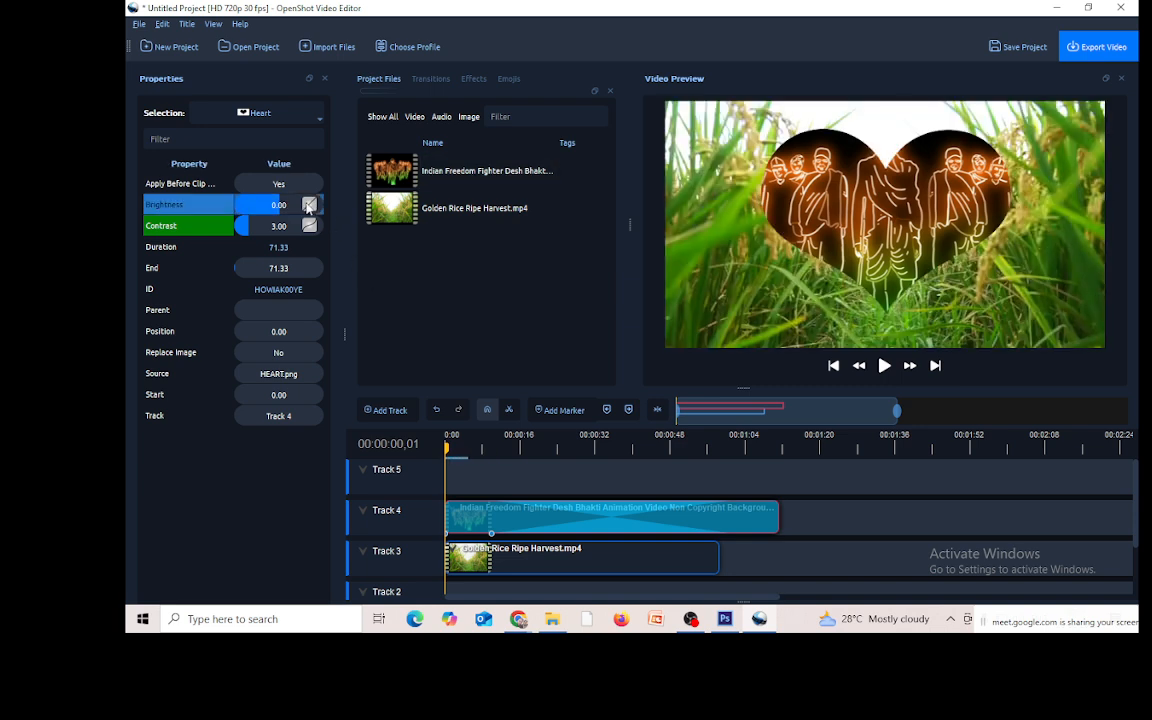
right_click(309, 206)
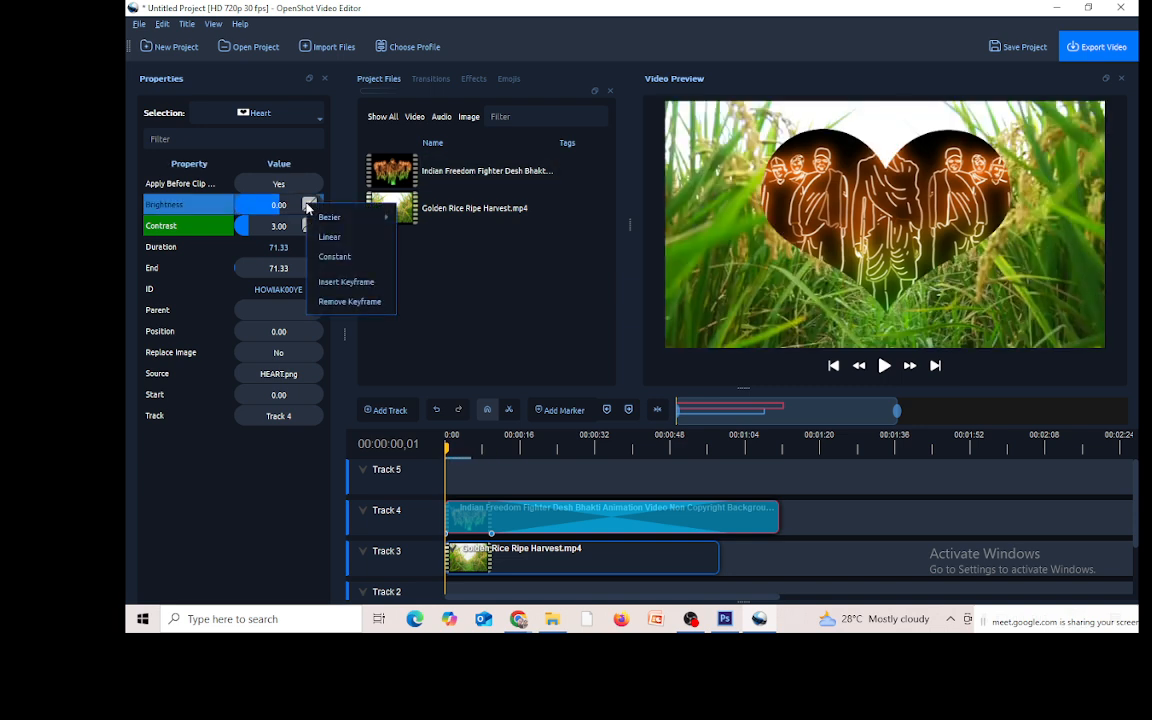
click(340, 259)
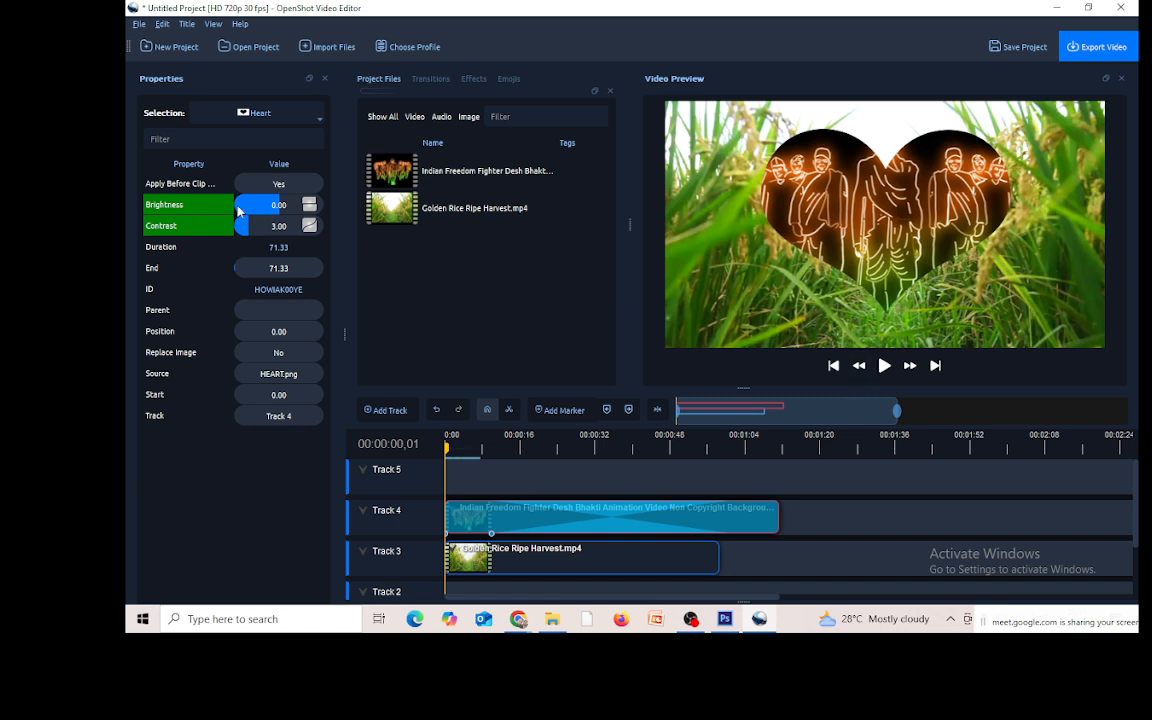
right_click(306, 206)
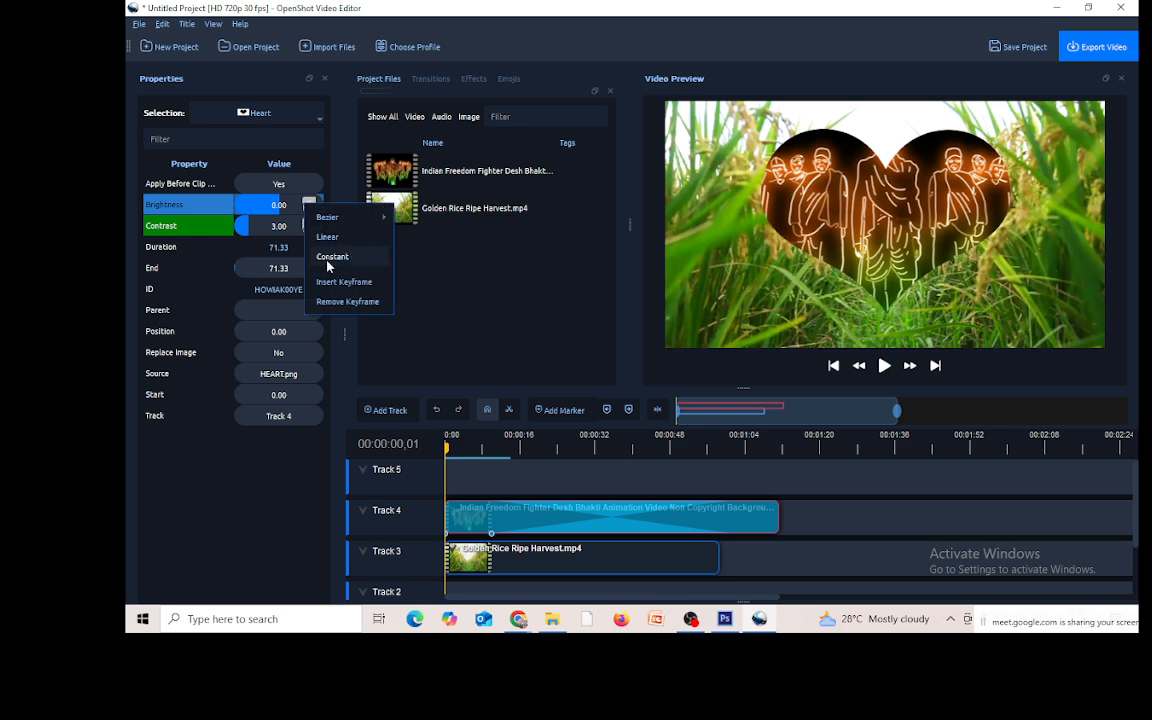
click(450, 276)
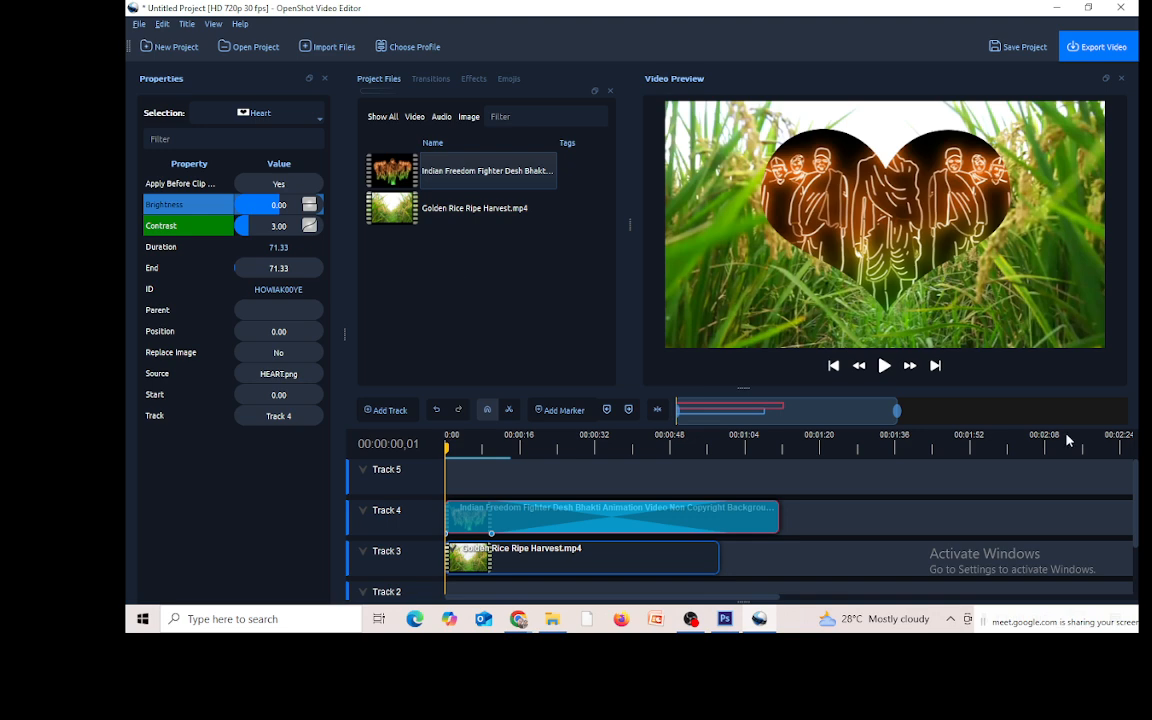
Step: Preview the Heart transition from the start of the timeline, then inspect its starting frames and its second Brightness keyframe
click(885, 366)
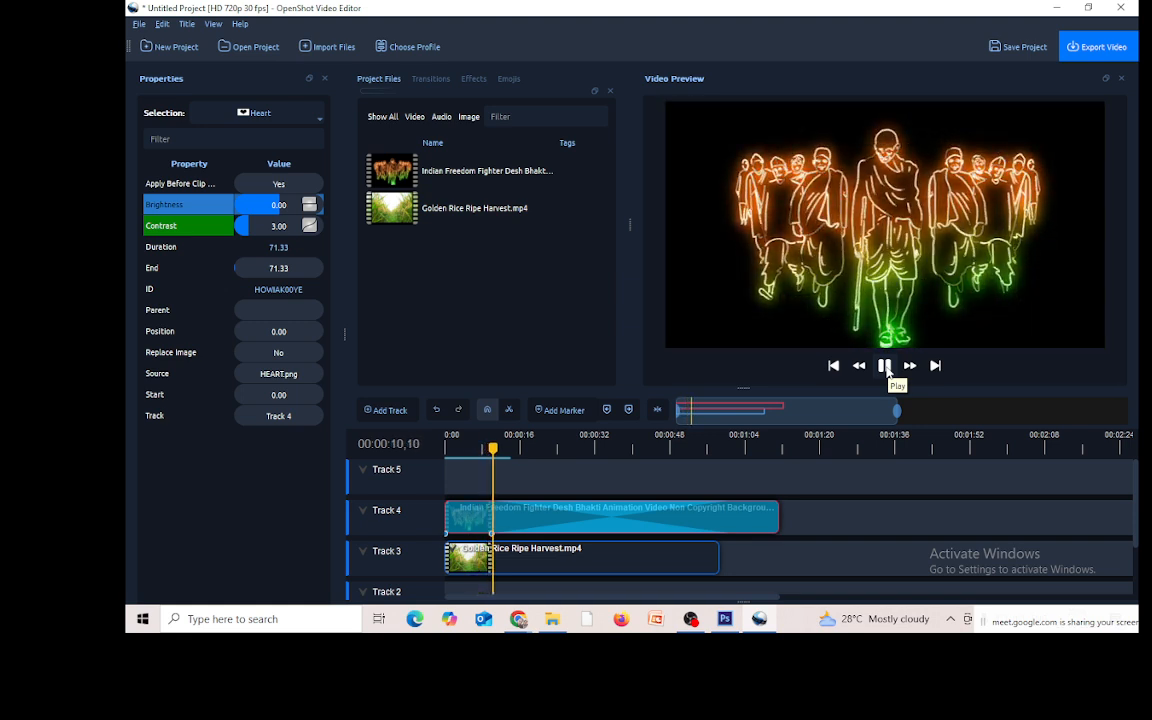
click(885, 367)
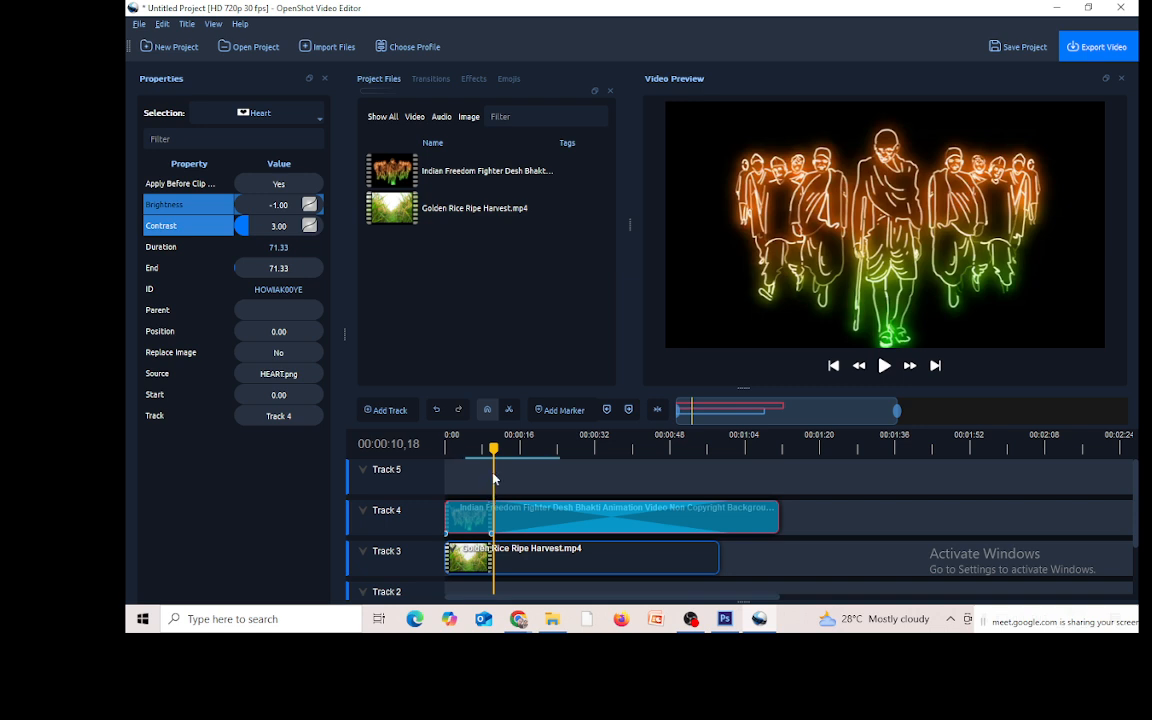
drag(495, 449, 448, 449)
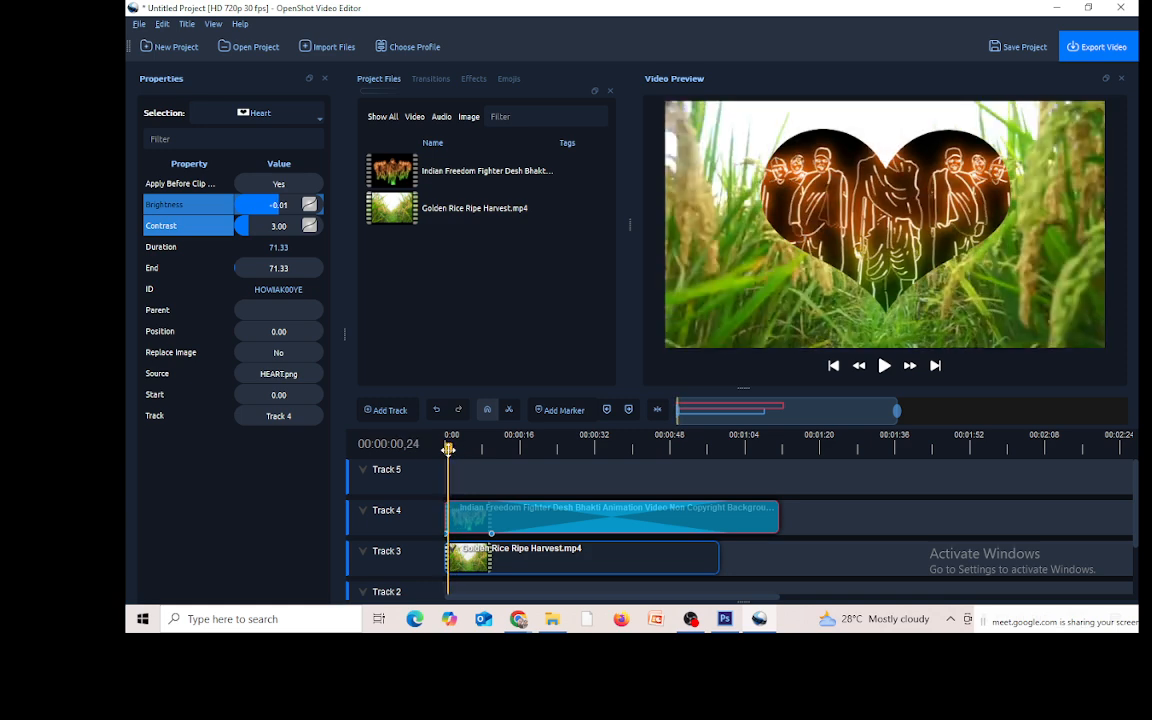
click(491, 538)
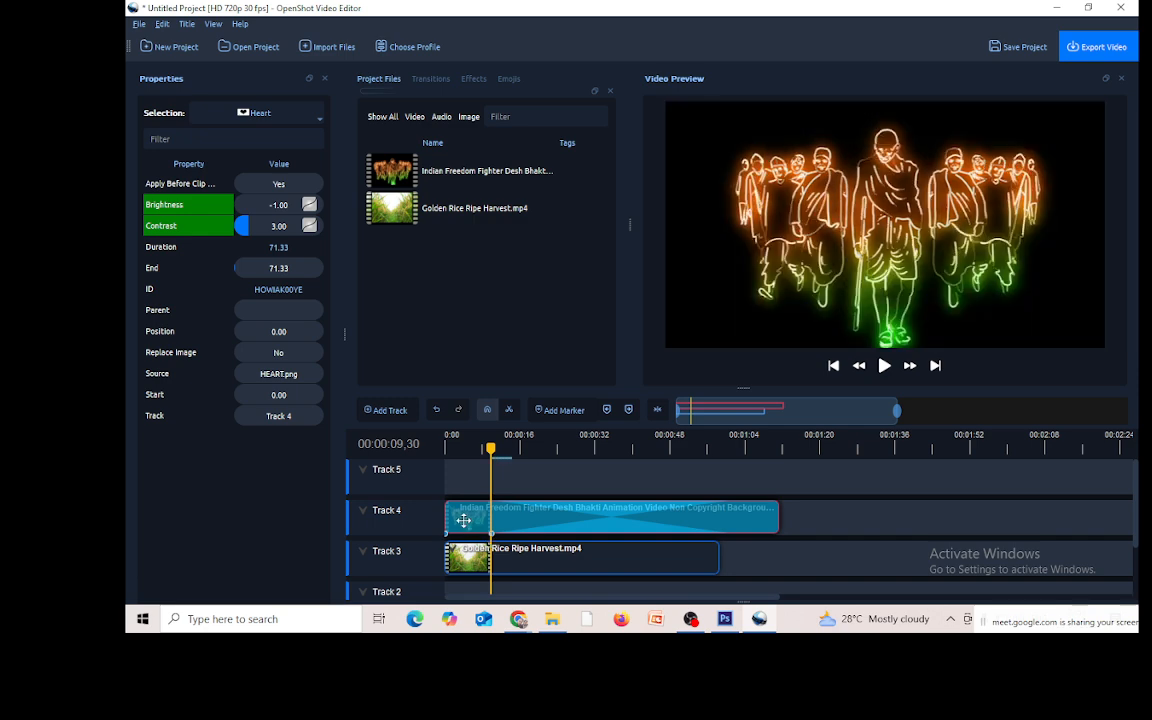
Step: Remove the Heart transition and delete the Indian Freedom Fighter clip from Track 4, returning the playhead to the timeline start
right_click(464, 521)
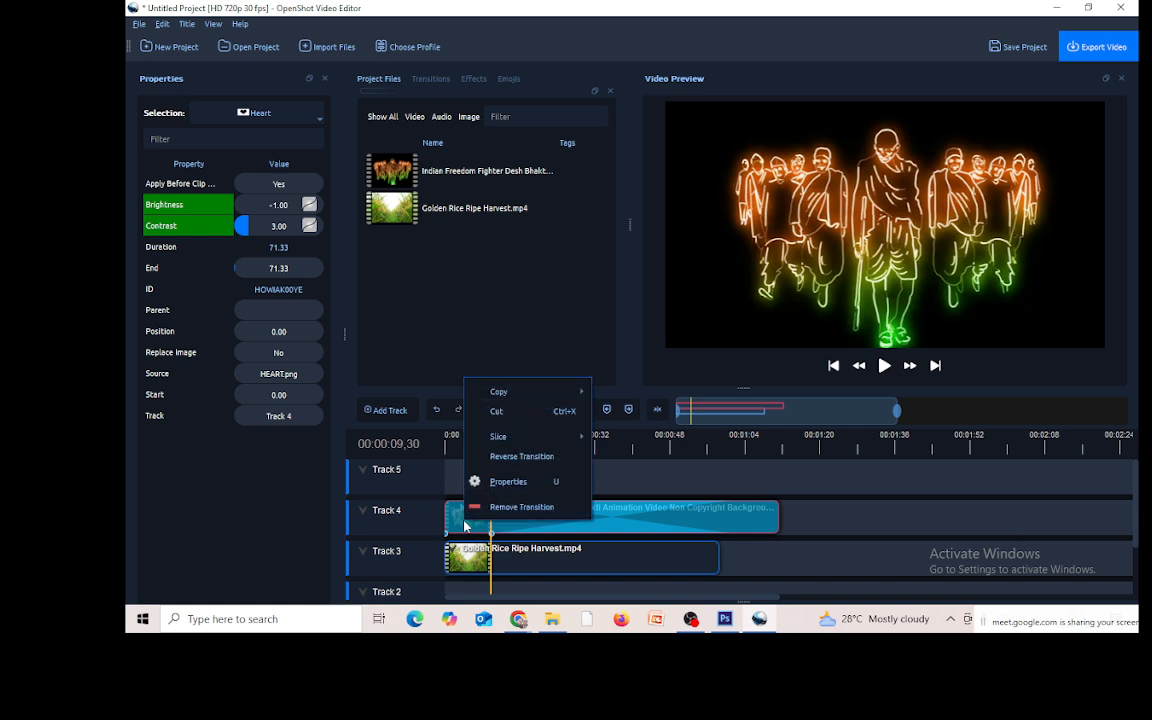
click(517, 507)
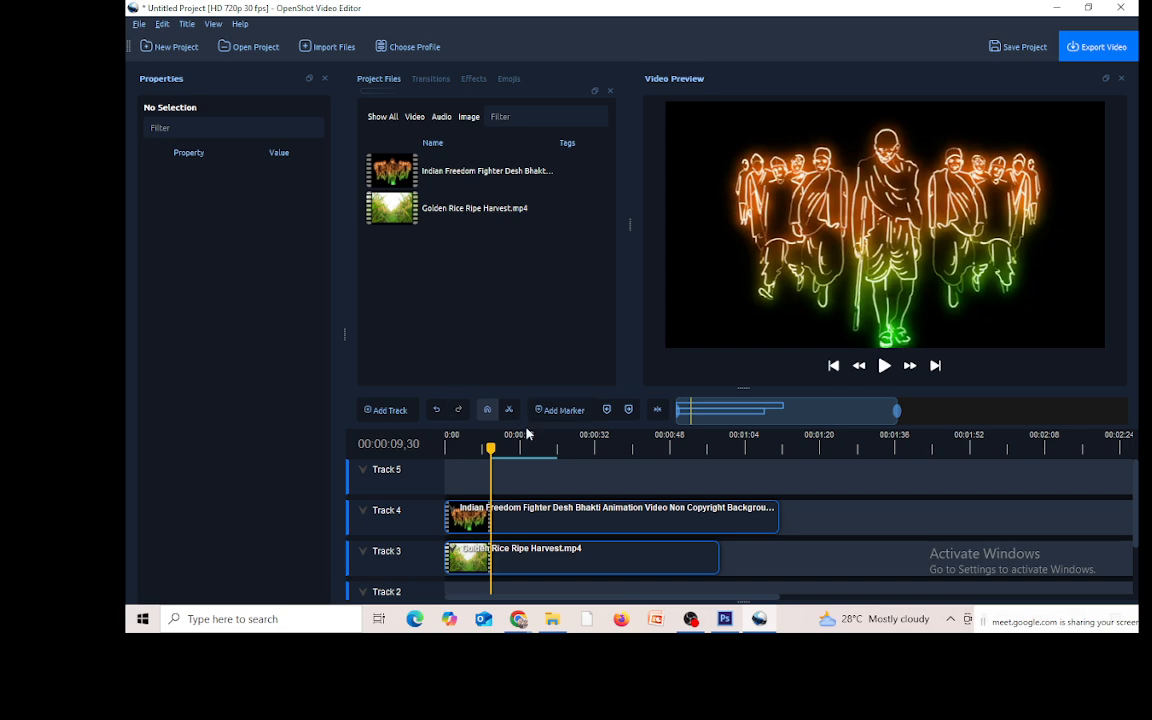
drag(492, 449, 446, 452)
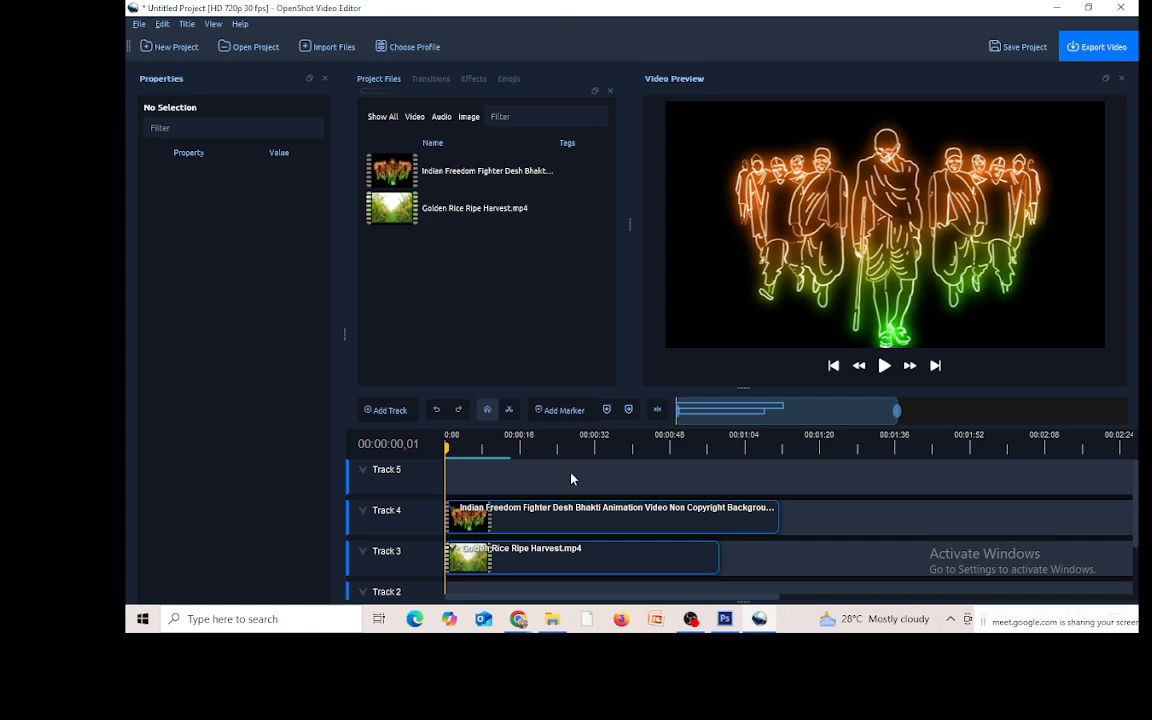
click(669, 515)
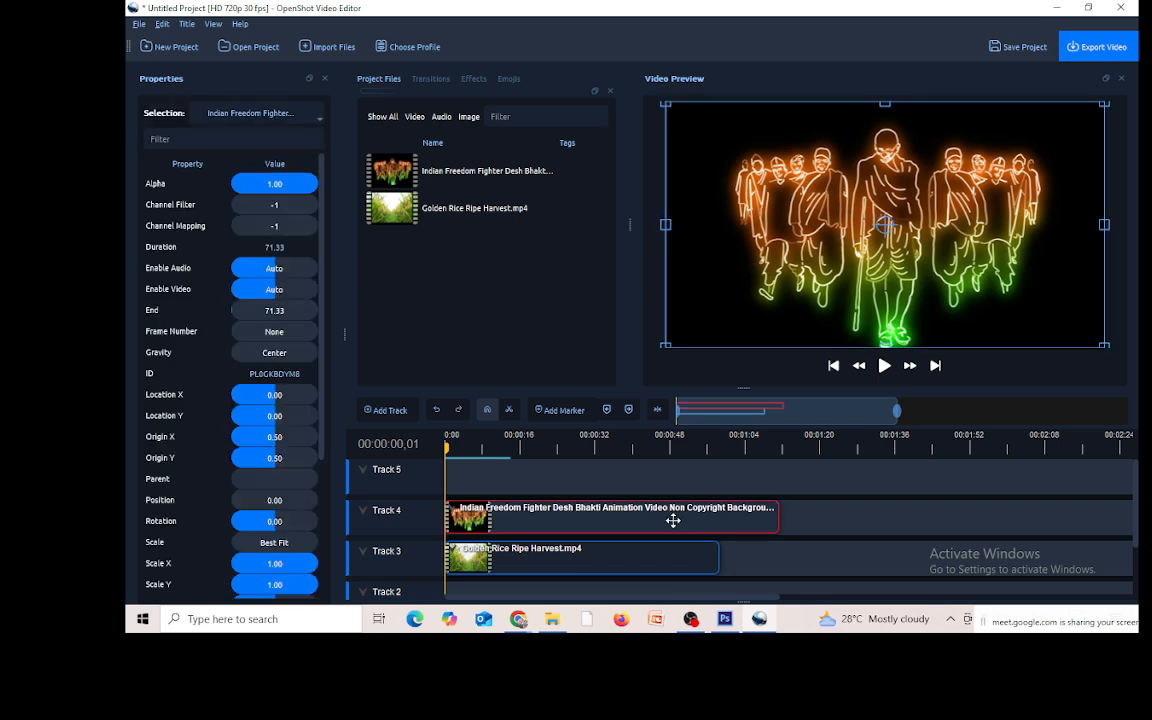
key(Delete)
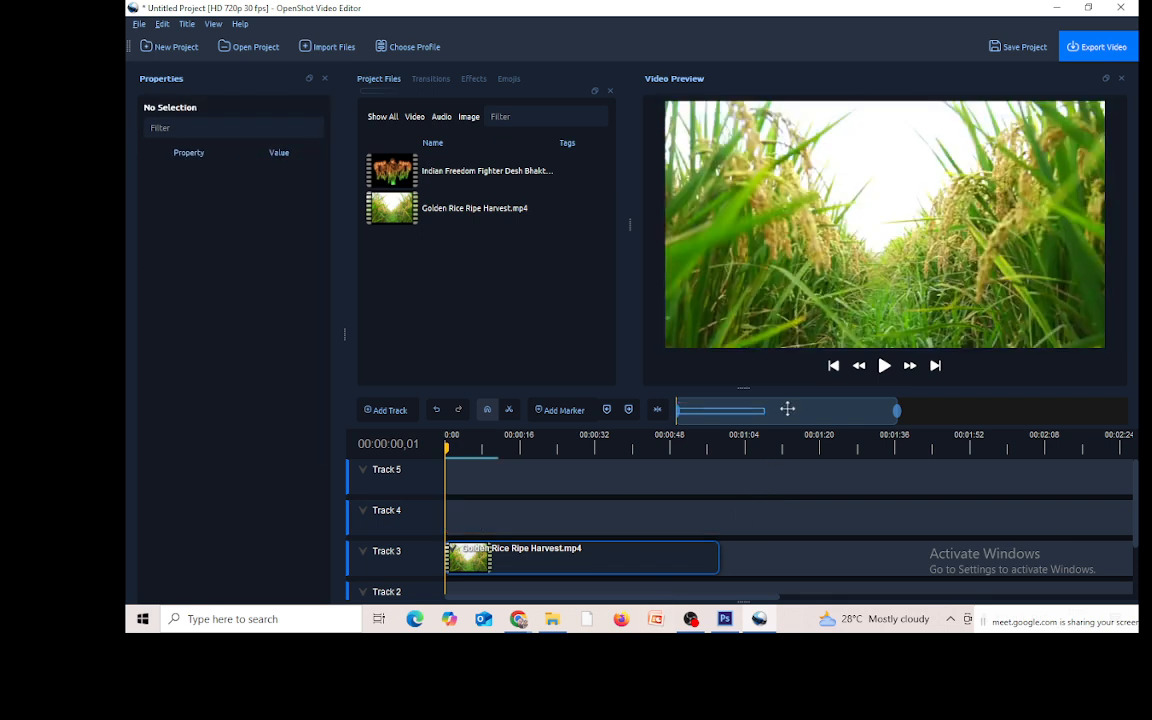
Step: Switch to Photoshop and close the heart shape document without saving it
click(1056, 8)
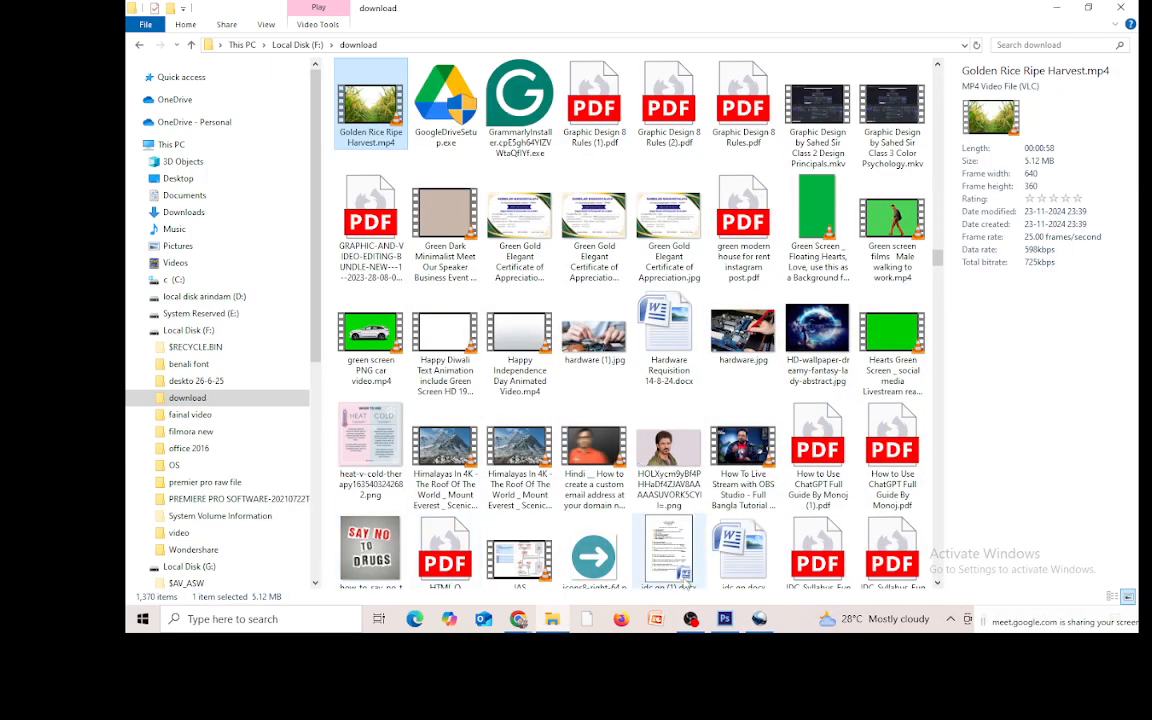
click(724, 620)
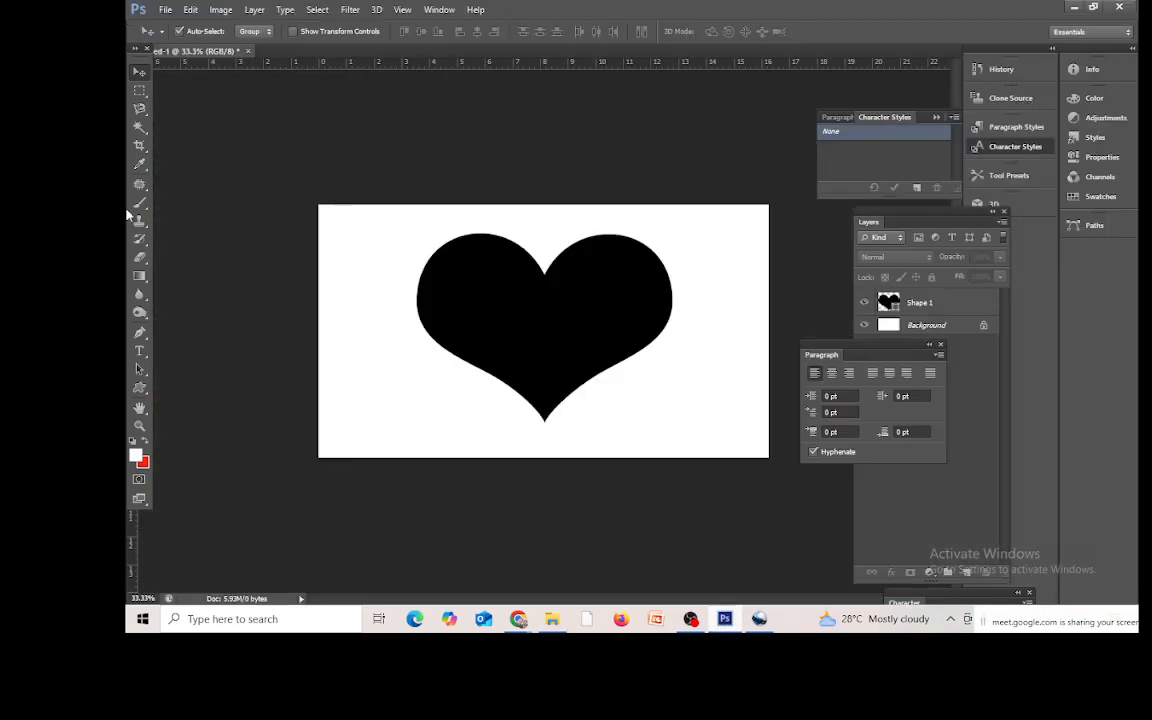
click(1073, 8)
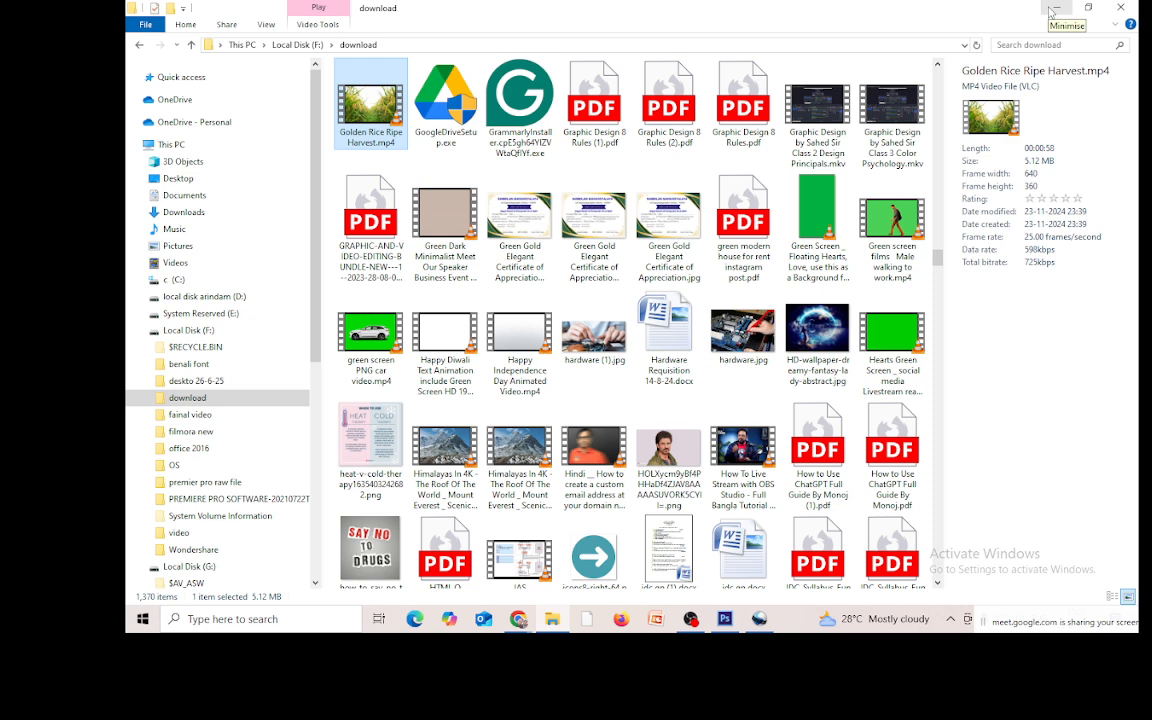
click(1054, 9)
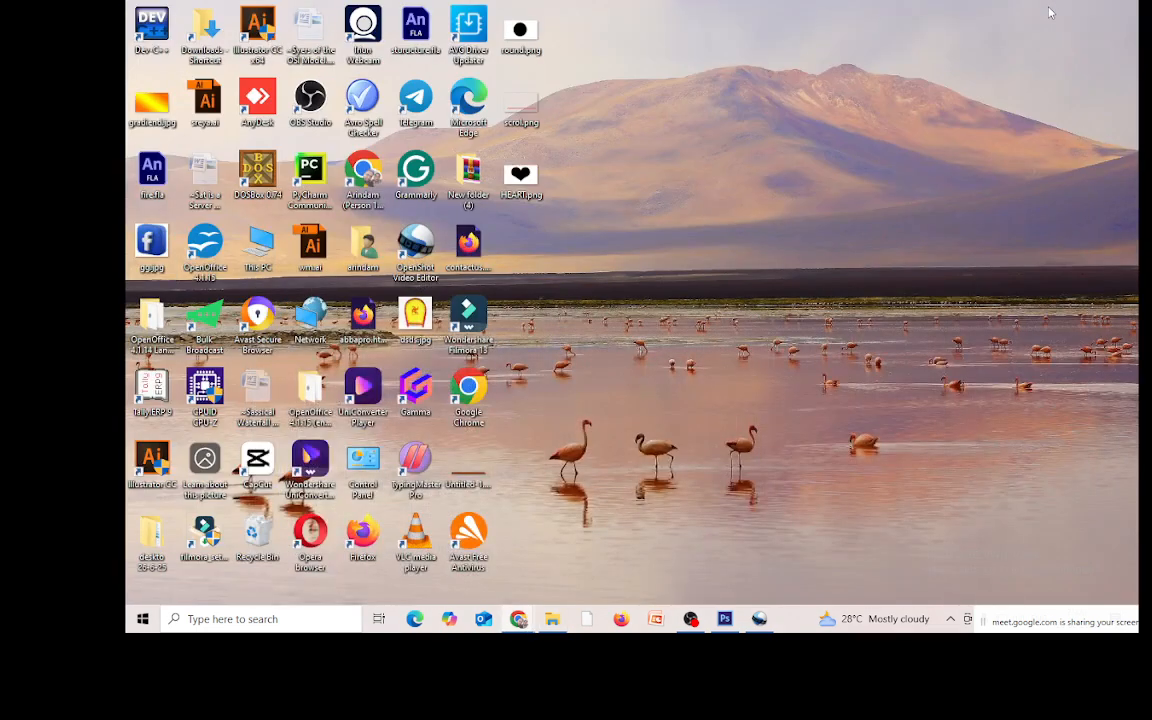
click(718, 622)
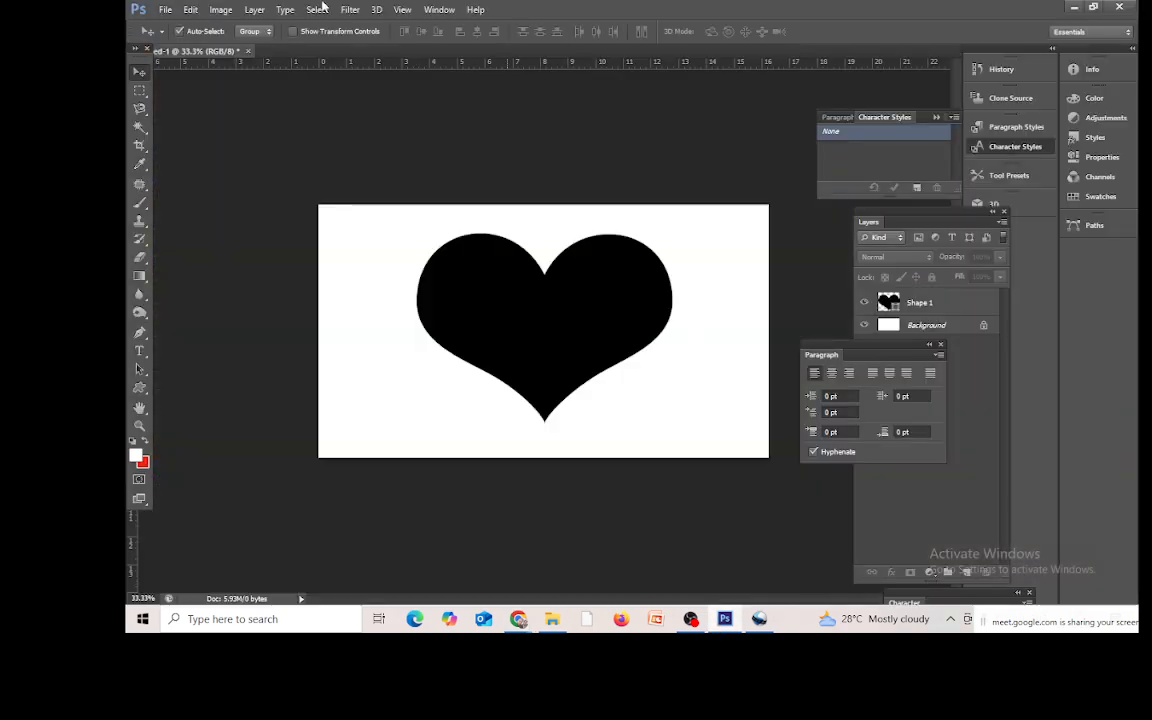
click(248, 51)
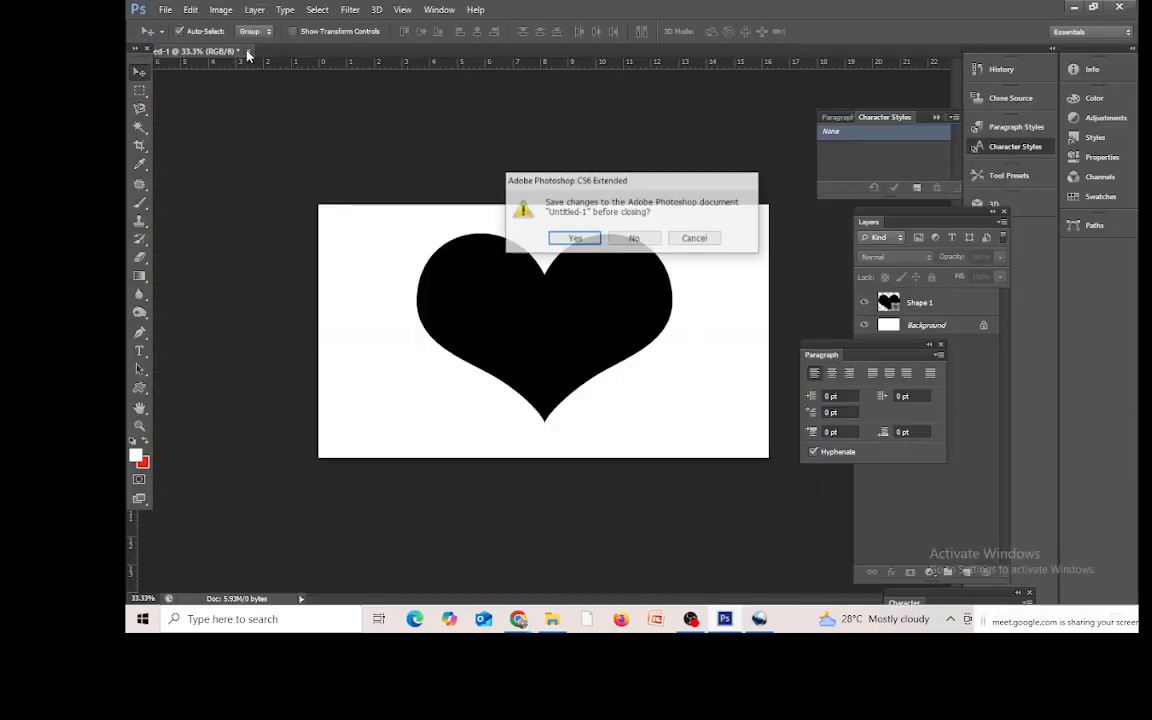
click(634, 240)
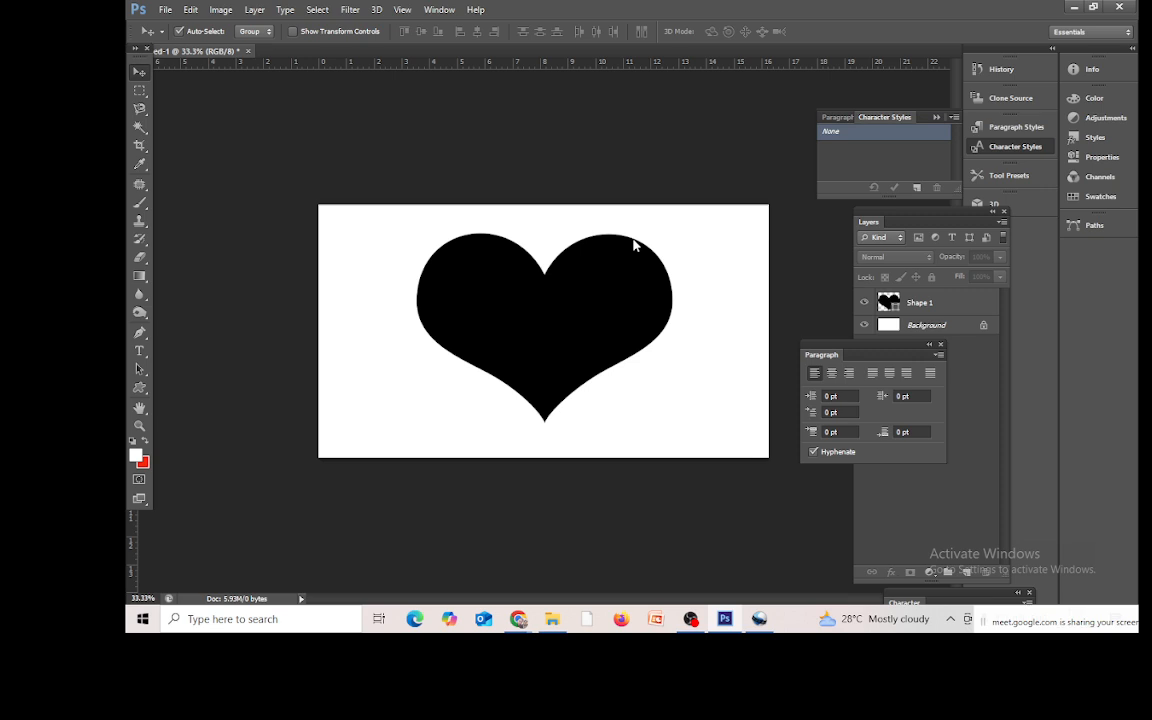
Step: Create a new 1920 x 1080 pixel document at 300 pixels/inch with transparent background contents
click(162, 10)
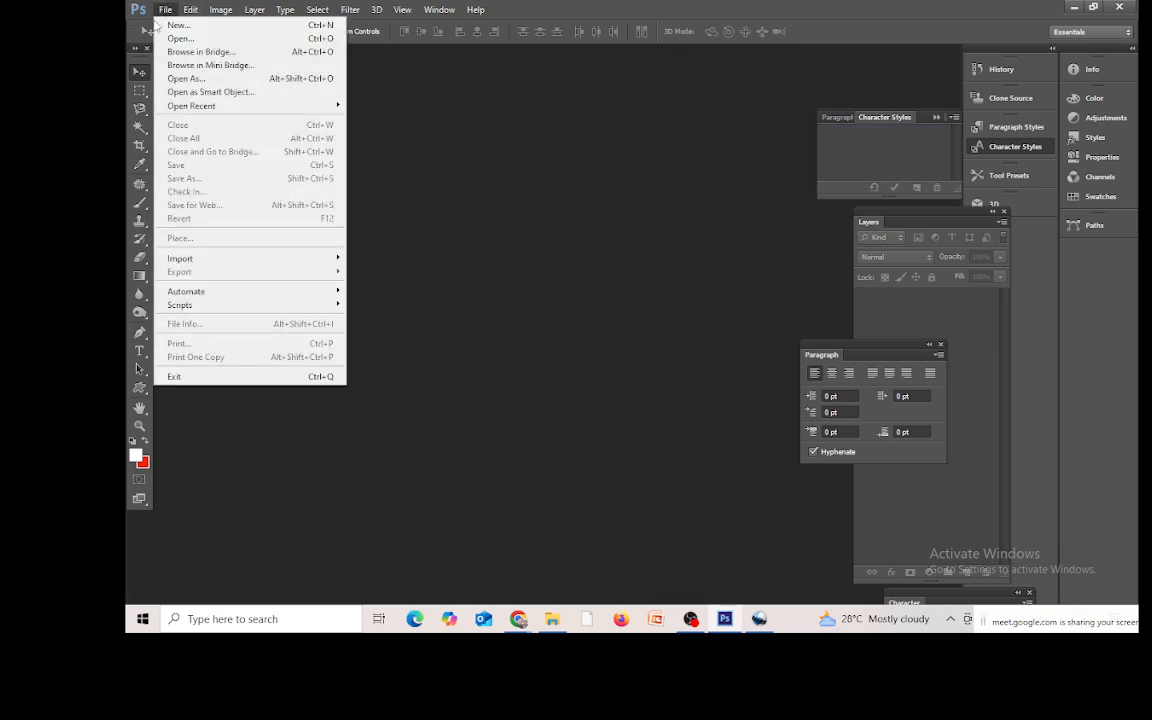
click(178, 25)
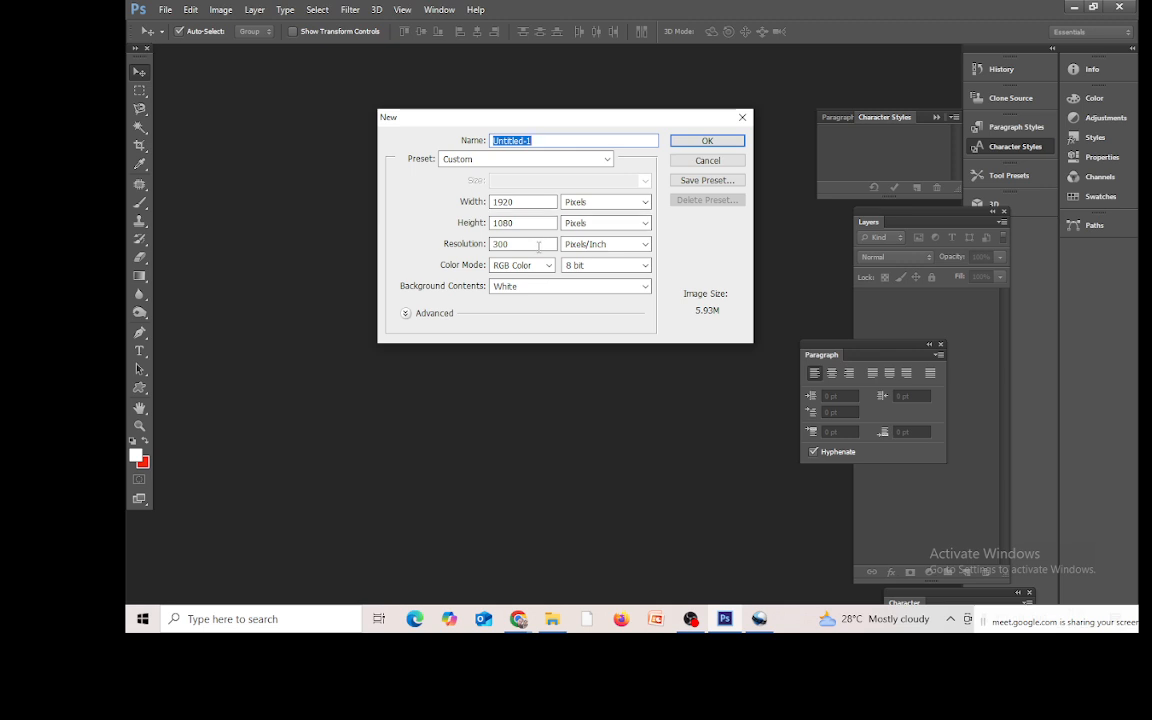
click(631, 287)
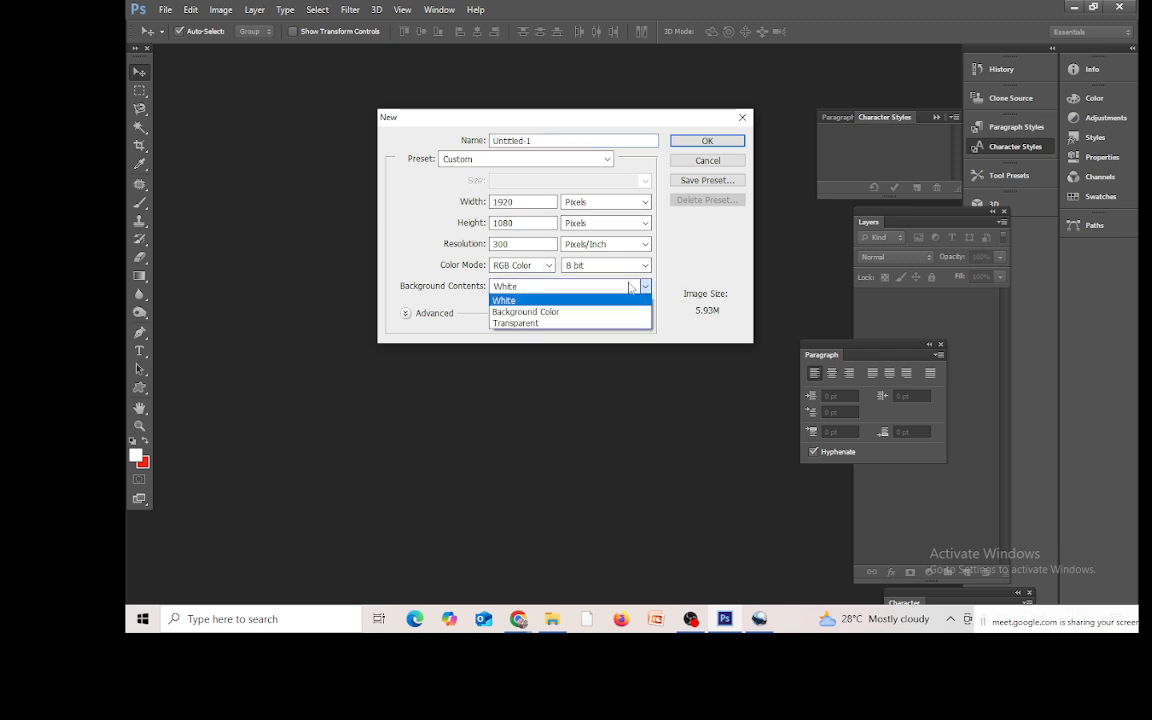
click(515, 323)
click(692, 142)
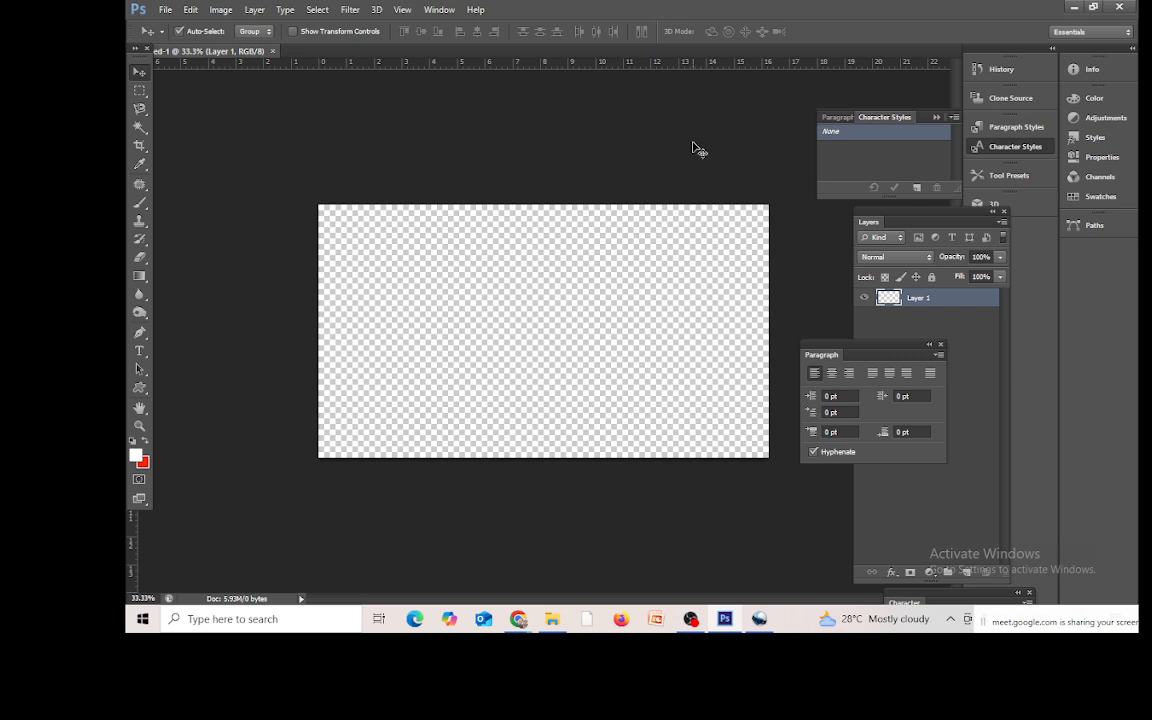
Step: Add red 24 pt text reading "Admission going on please contact soon" across the lower half of the canvas
click(140, 351)
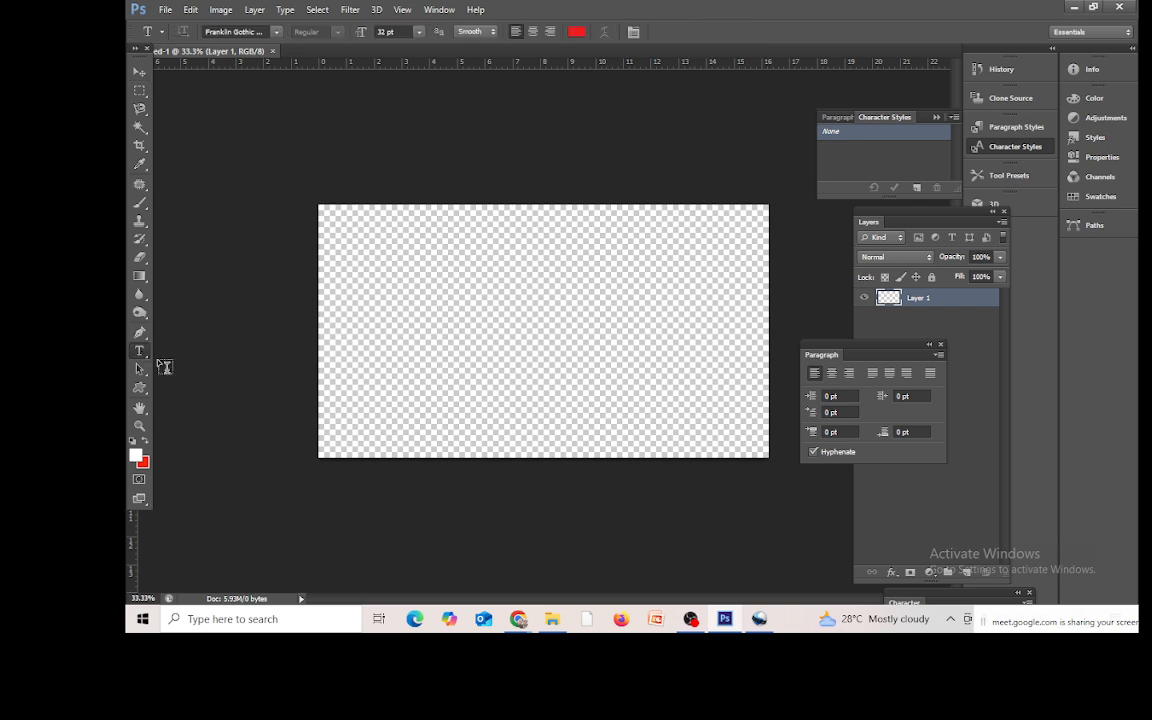
click(374, 392)
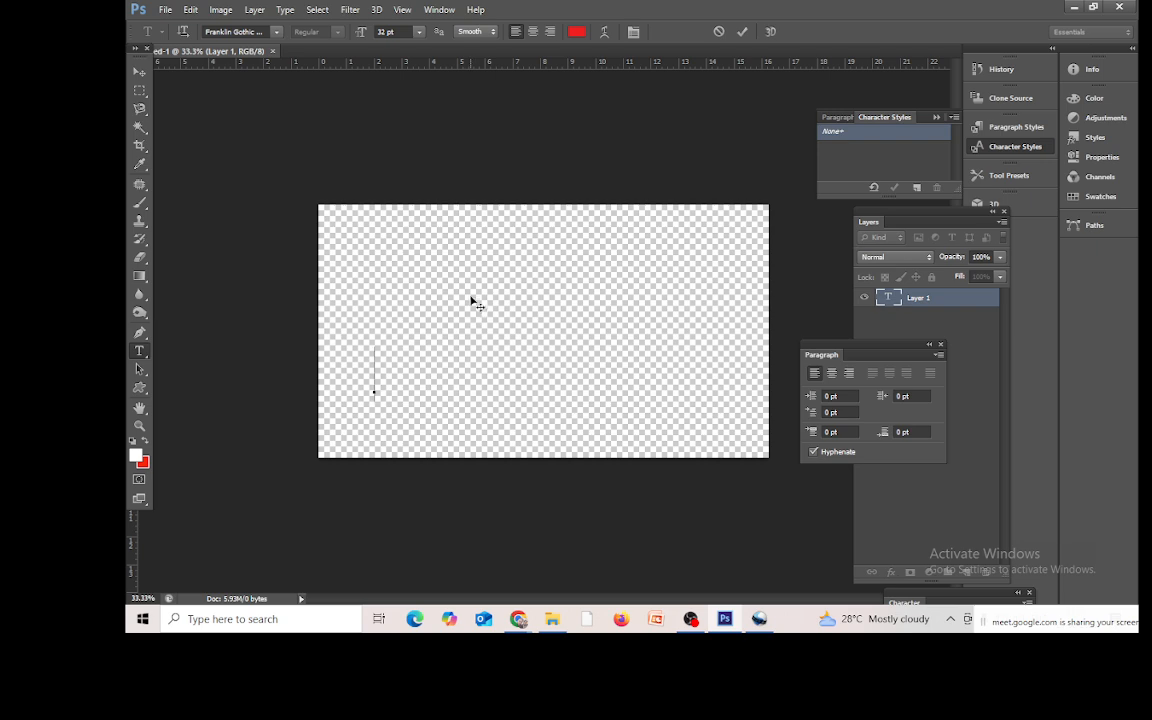
click(420, 32)
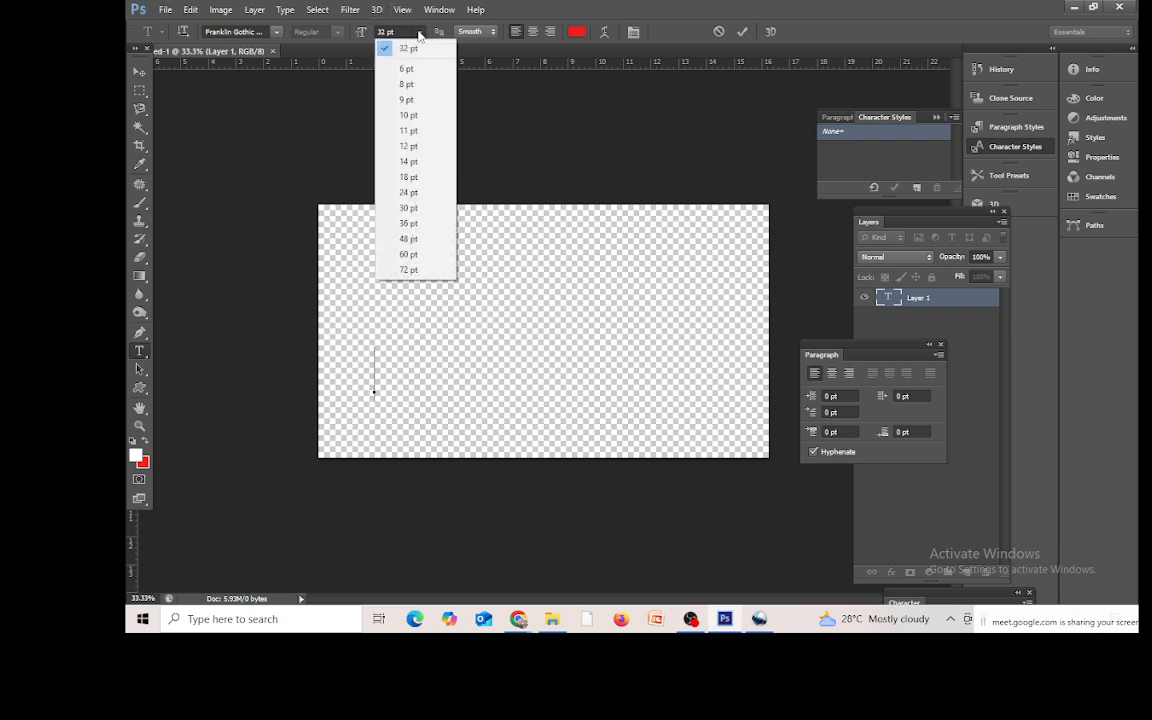
click(420, 192)
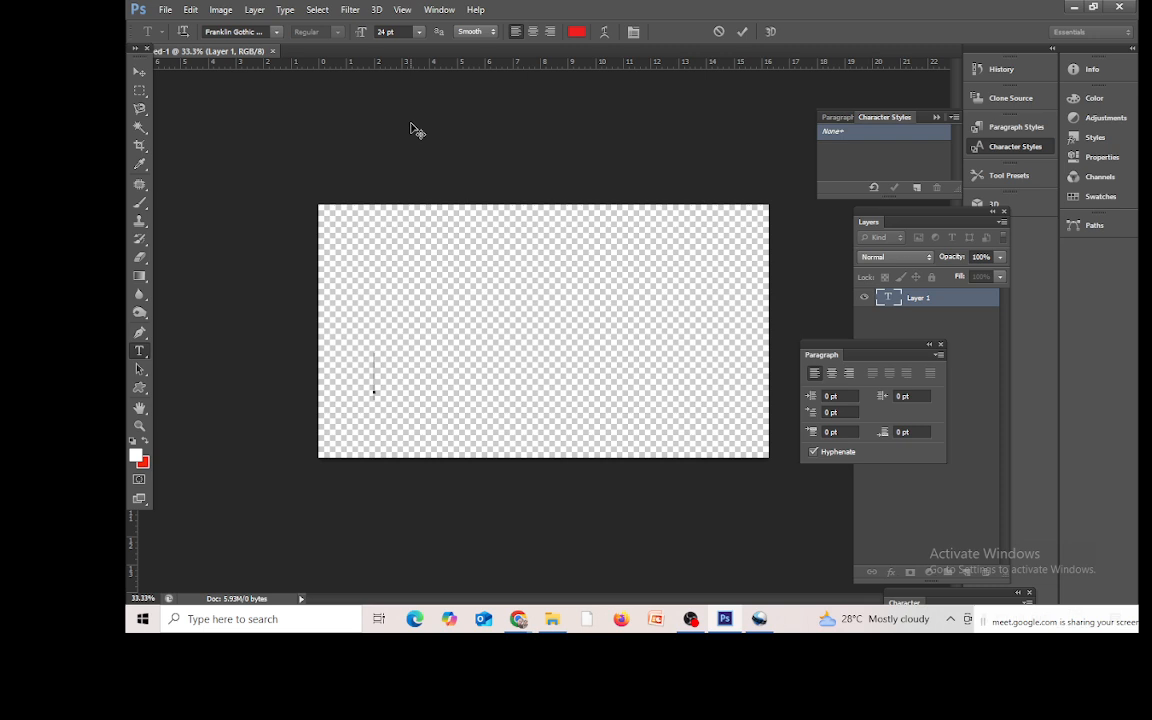
text(Admission)
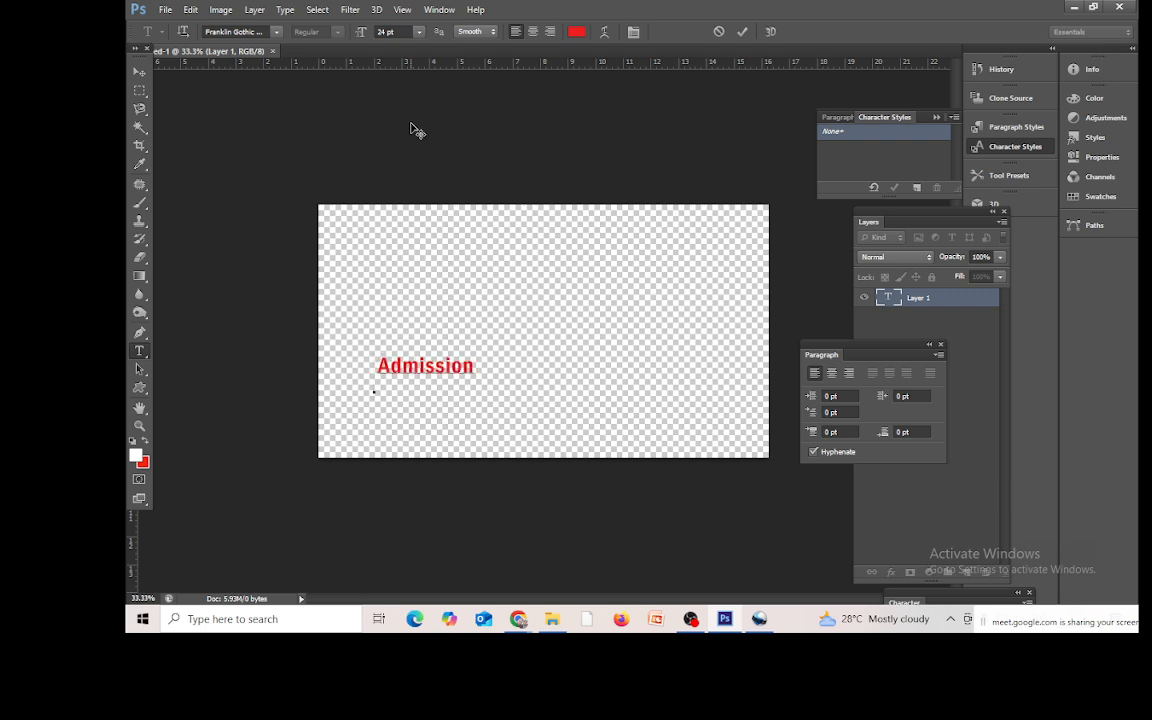
text( go)
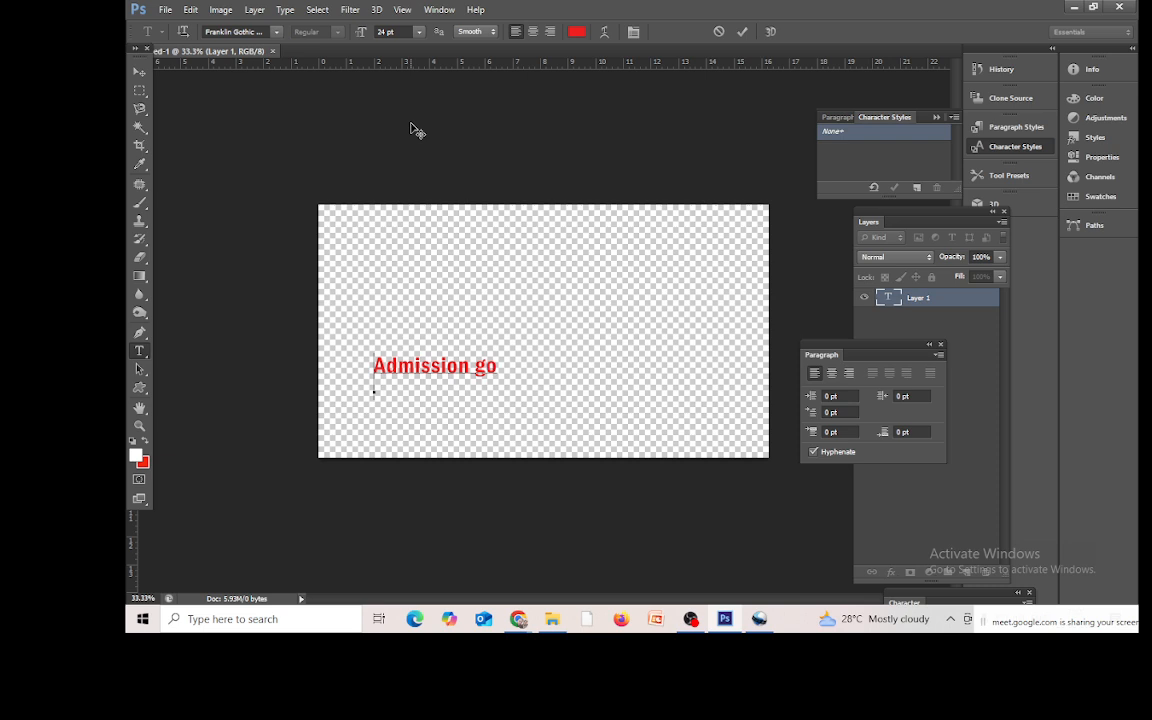
text(ing)
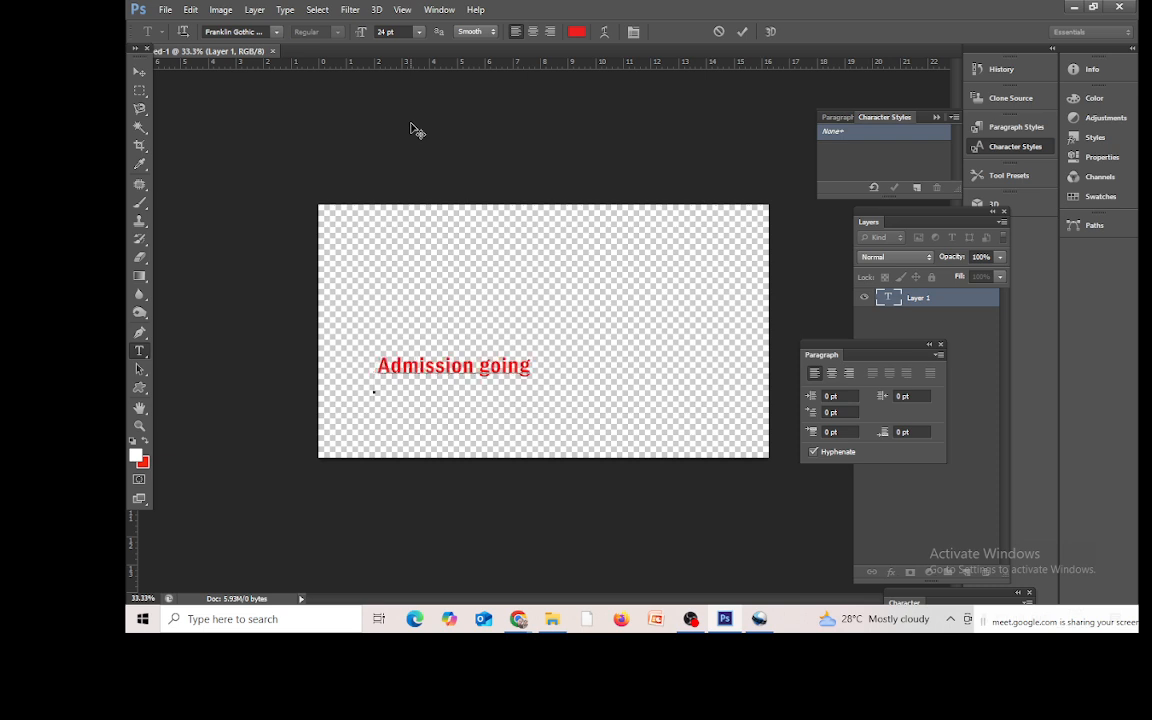
text( on please)
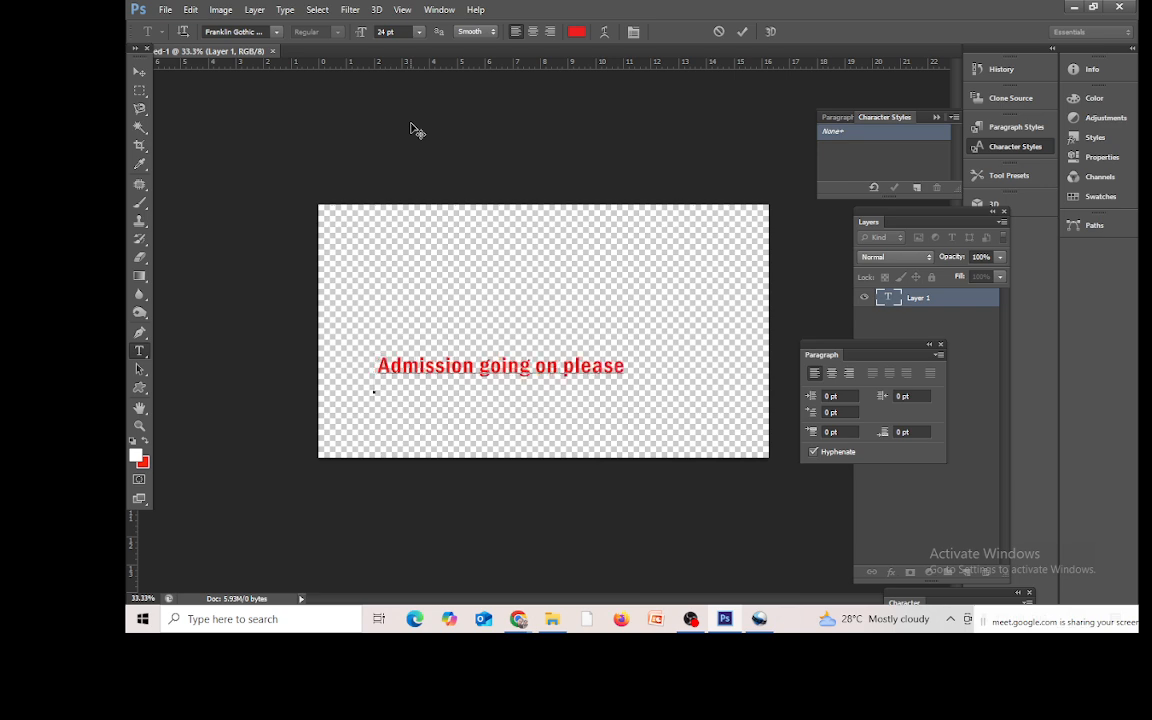
text( contact)
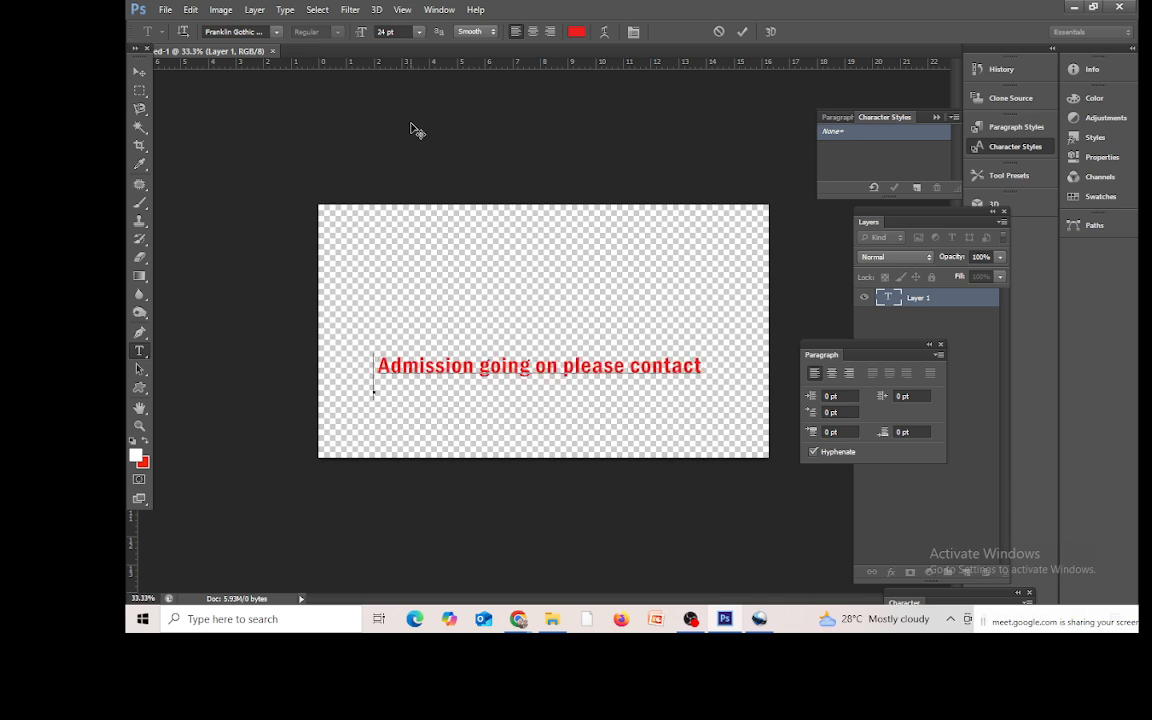
text( soon)
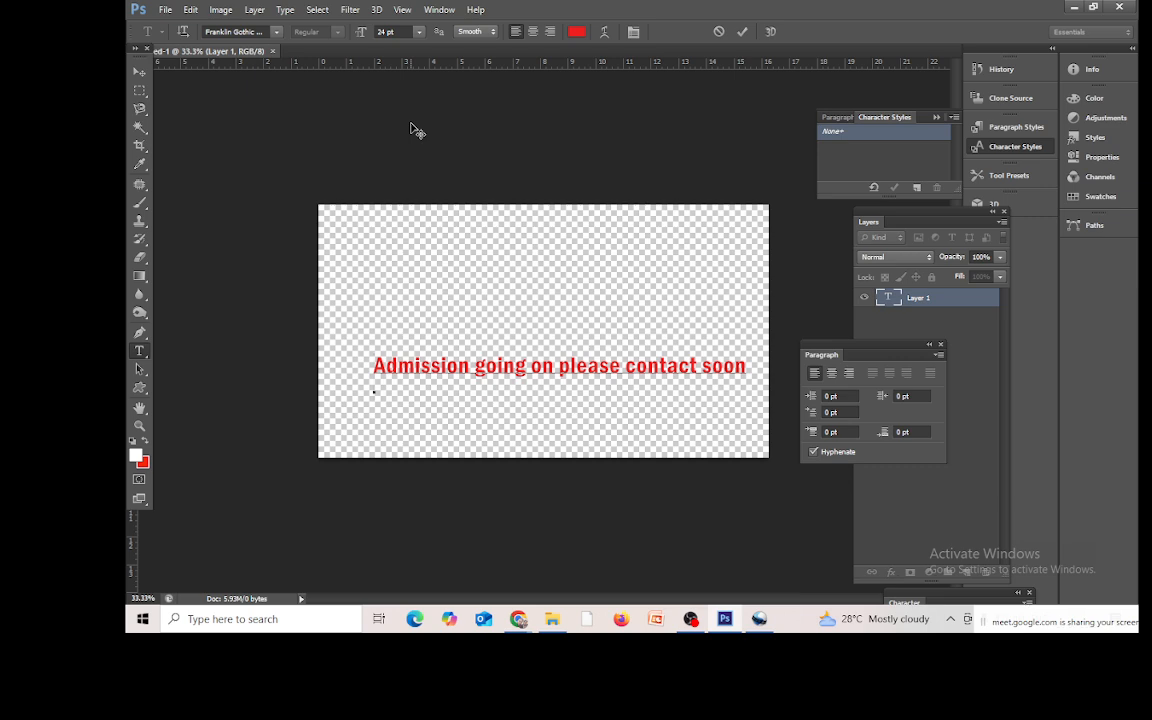
Step: Move the red text line lower and slightly left so it sits near the bottom of the canvas
click(140, 72)
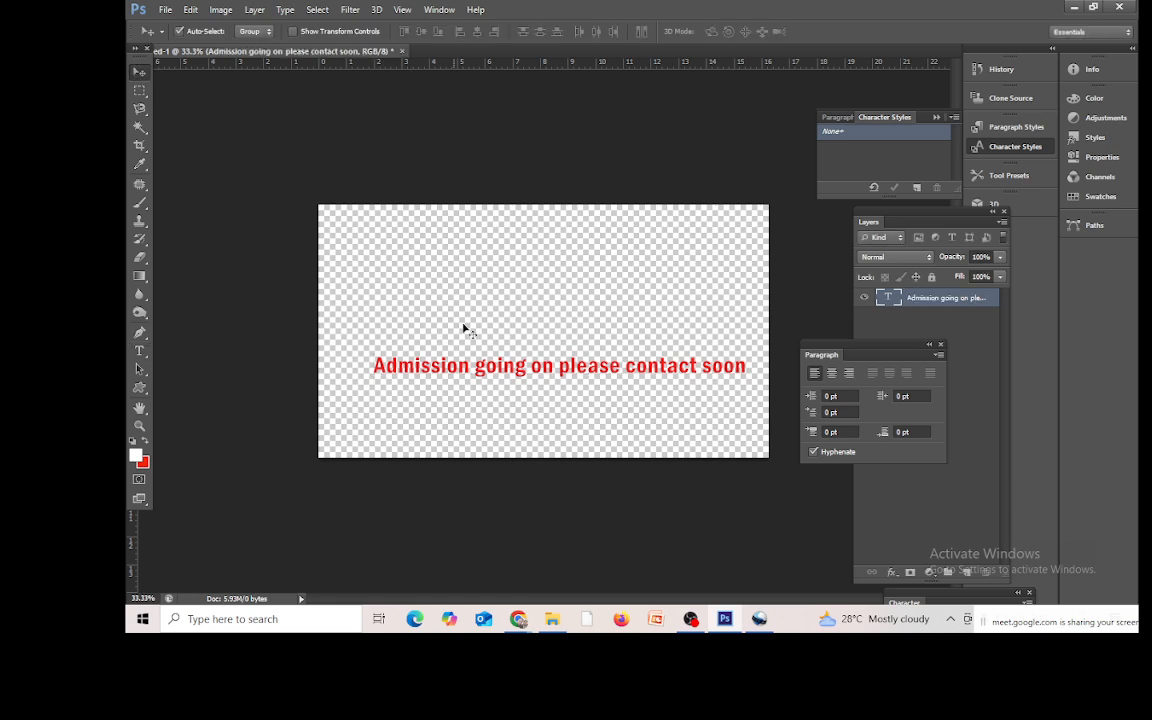
drag(516, 372, 497, 411)
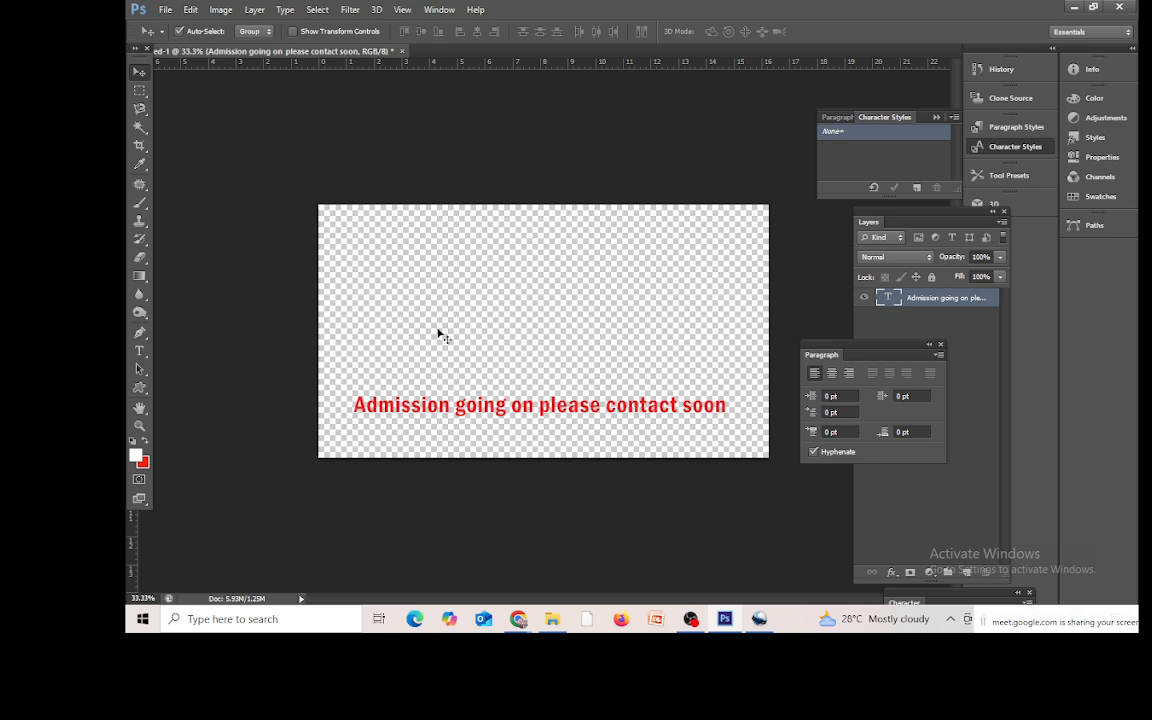
Step: Save the text graphic to the Desktop as scroll in PNG format, accepting the default PNG options
click(163, 10)
click(190, 179)
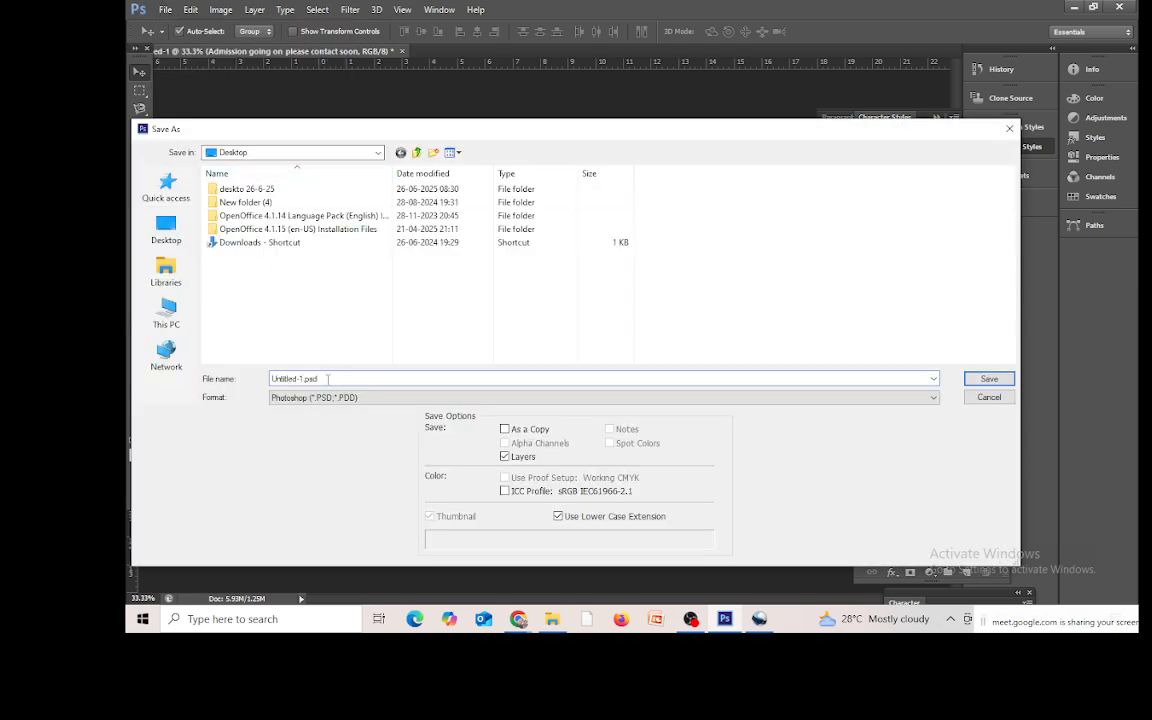
text(scr)
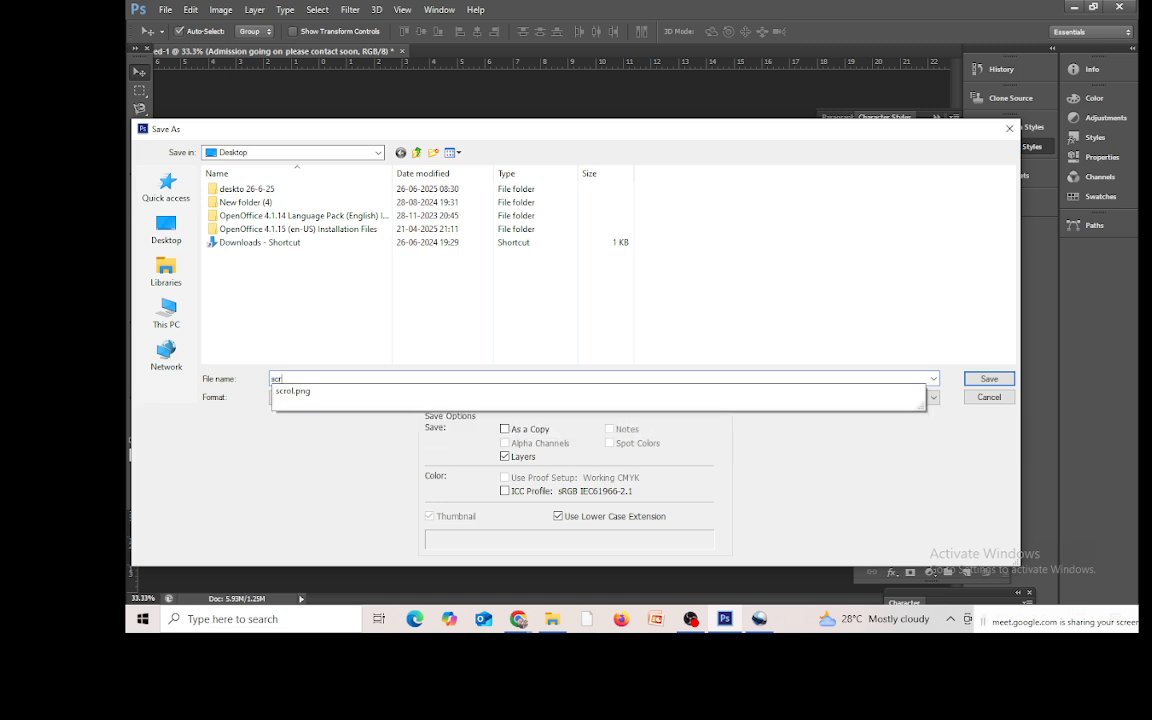
text(oll)
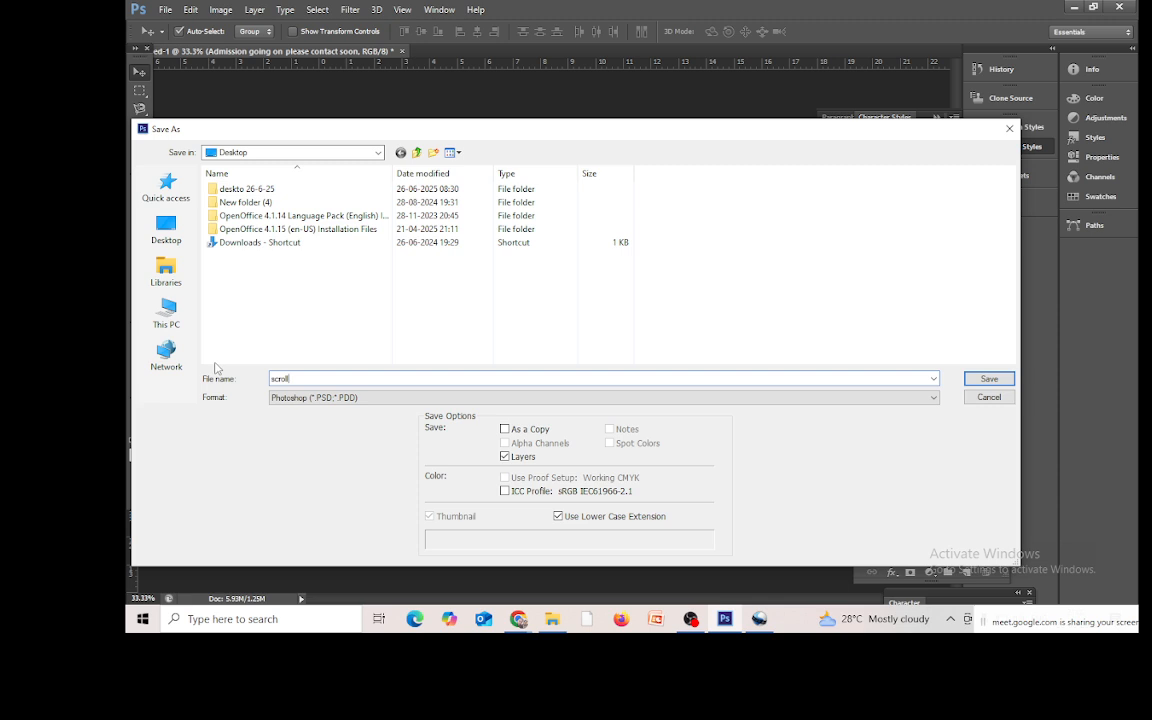
click(380, 398)
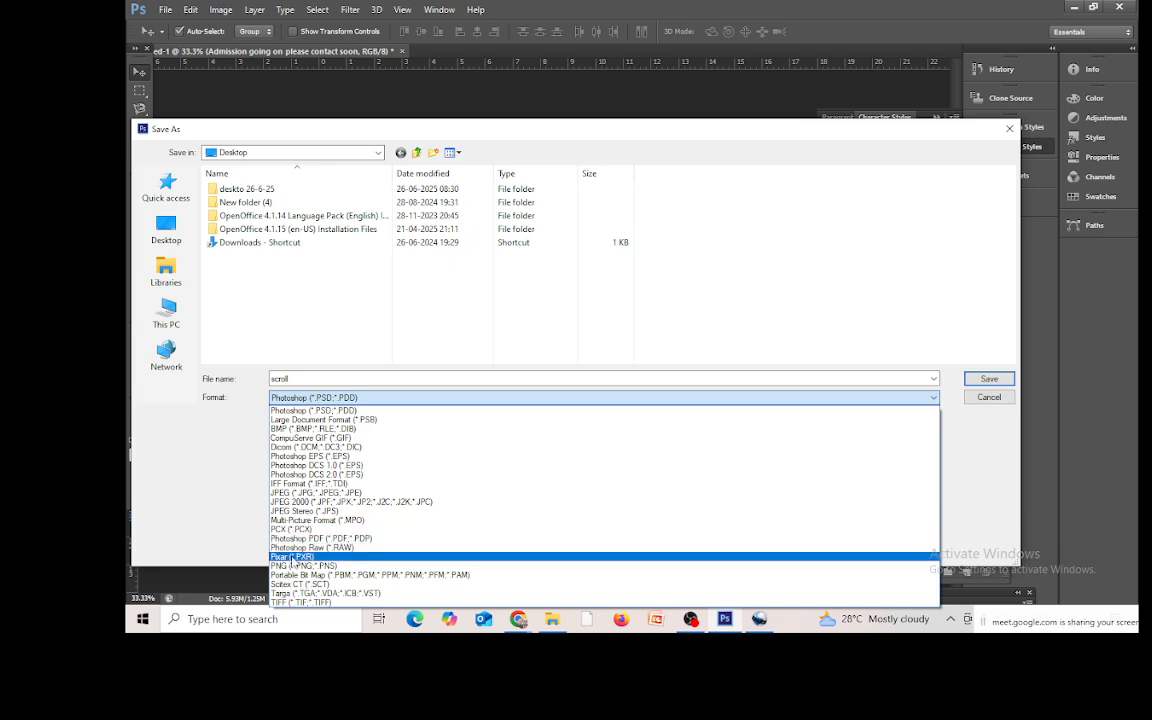
click(291, 566)
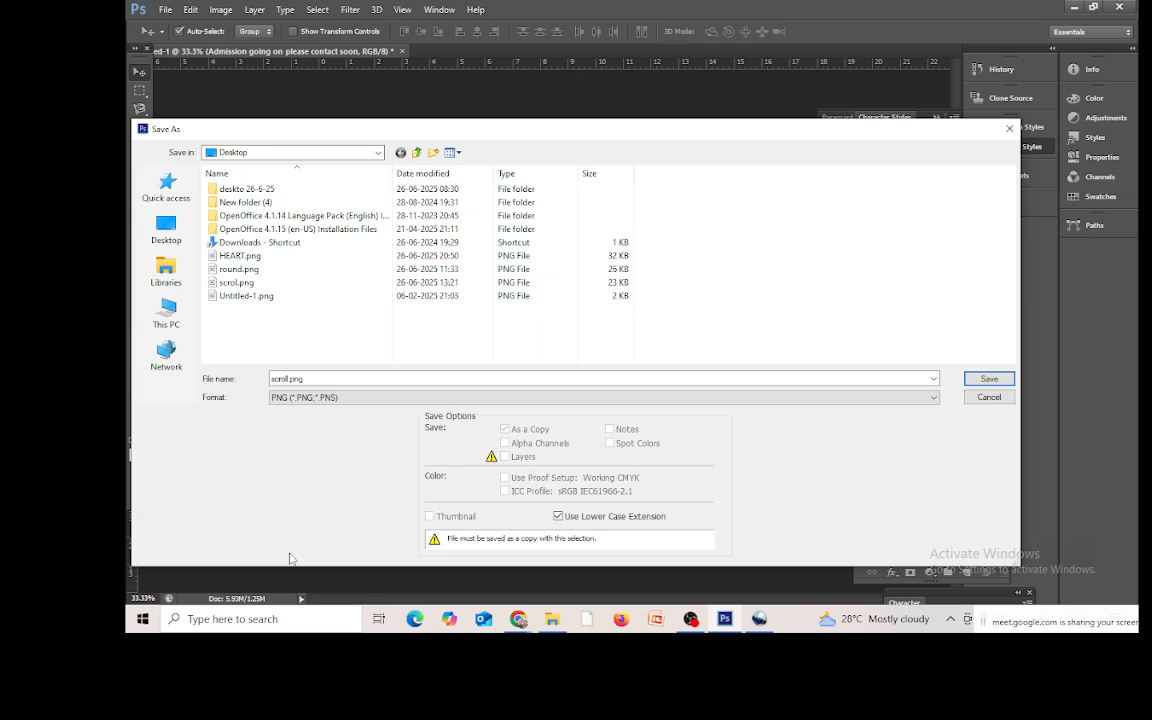
click(990, 381)
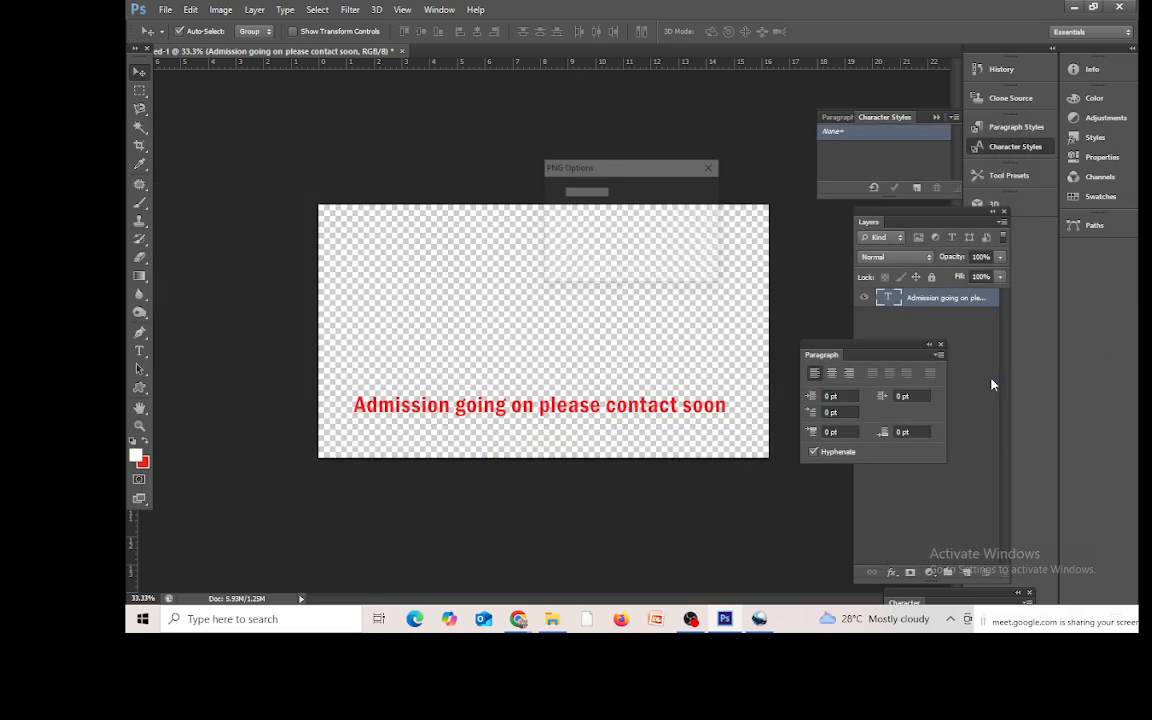
click(686, 194)
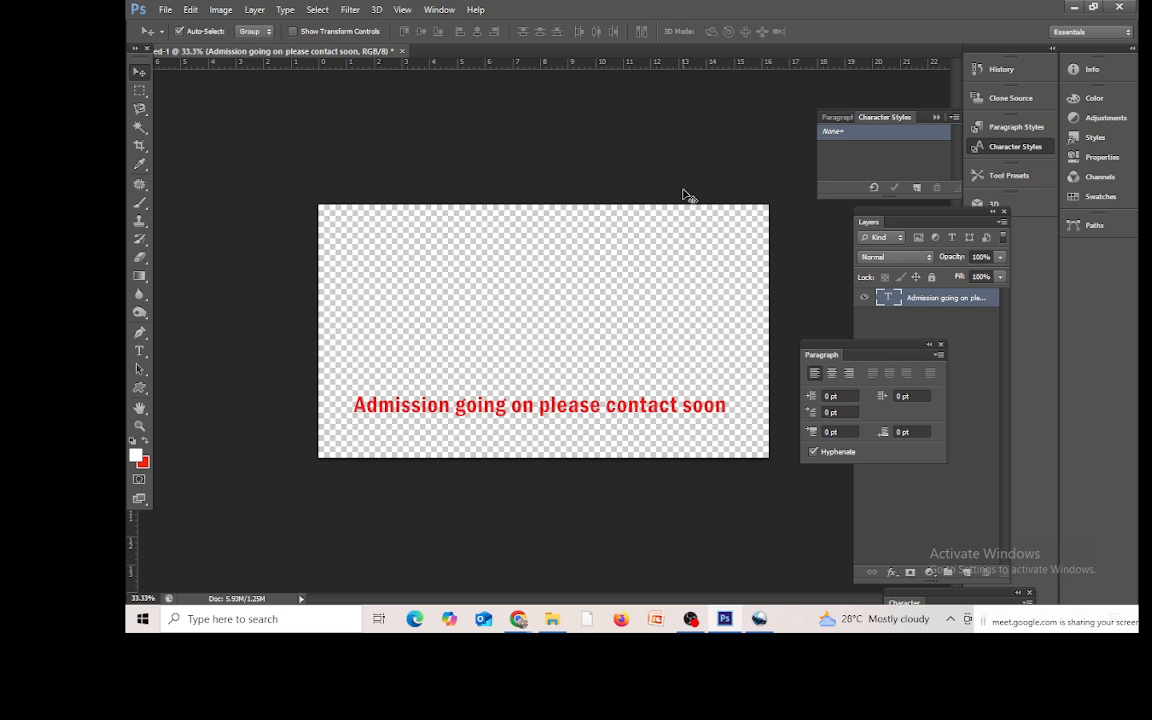
Step: Switch to OpenShot and import scroll.png from the desktop into the project files
click(1074, 9)
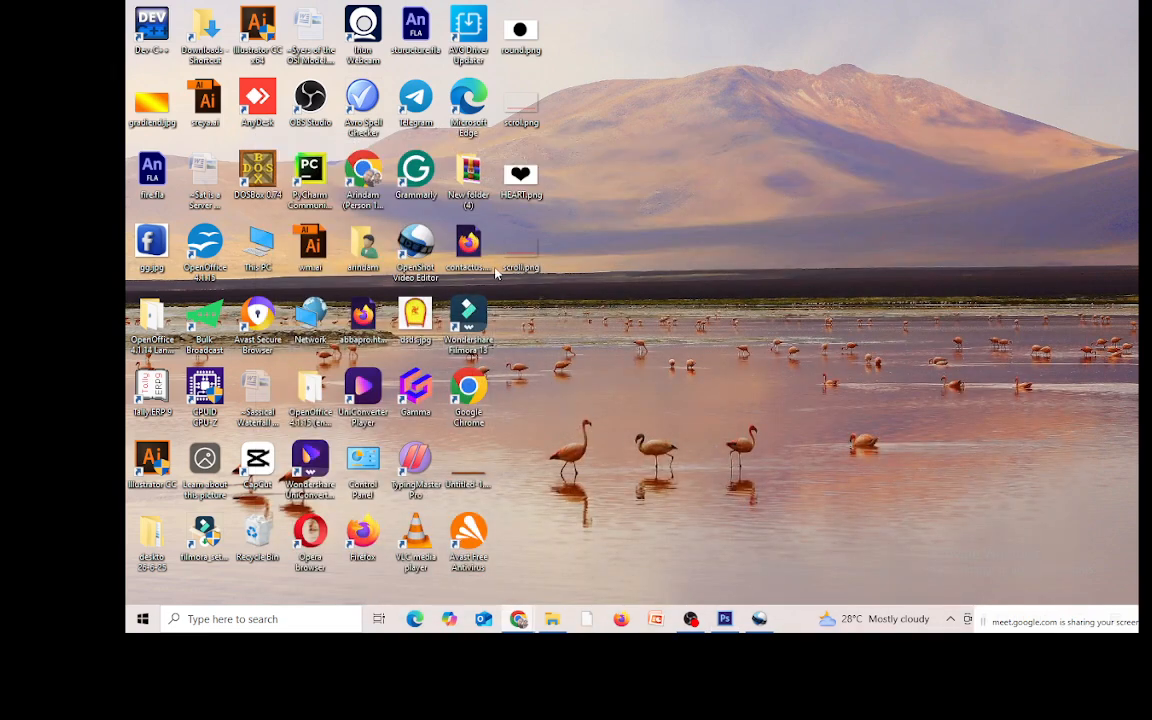
click(759, 619)
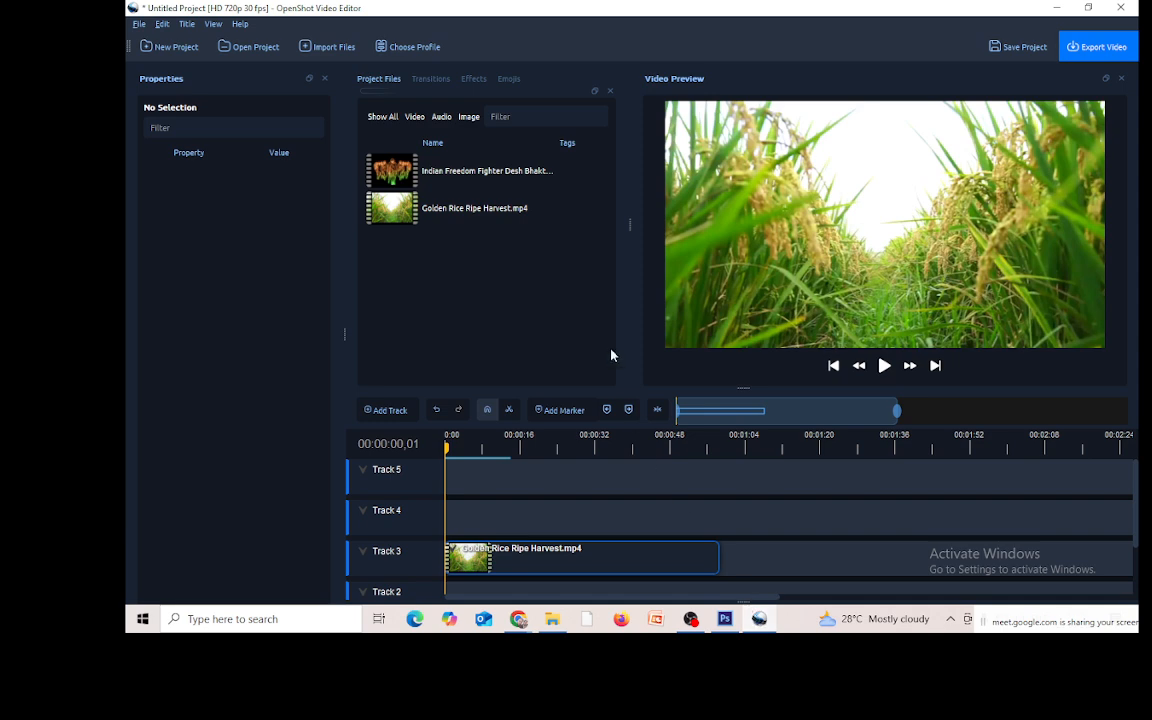
click(139, 24)
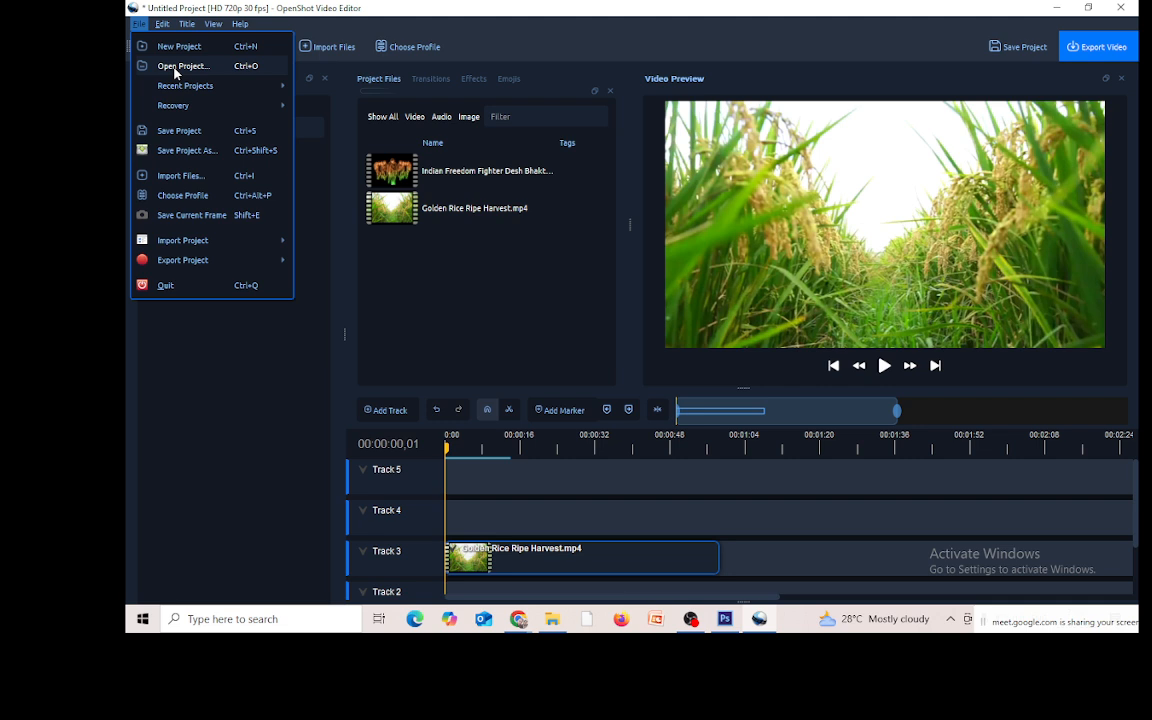
click(391, 295)
click(1056, 8)
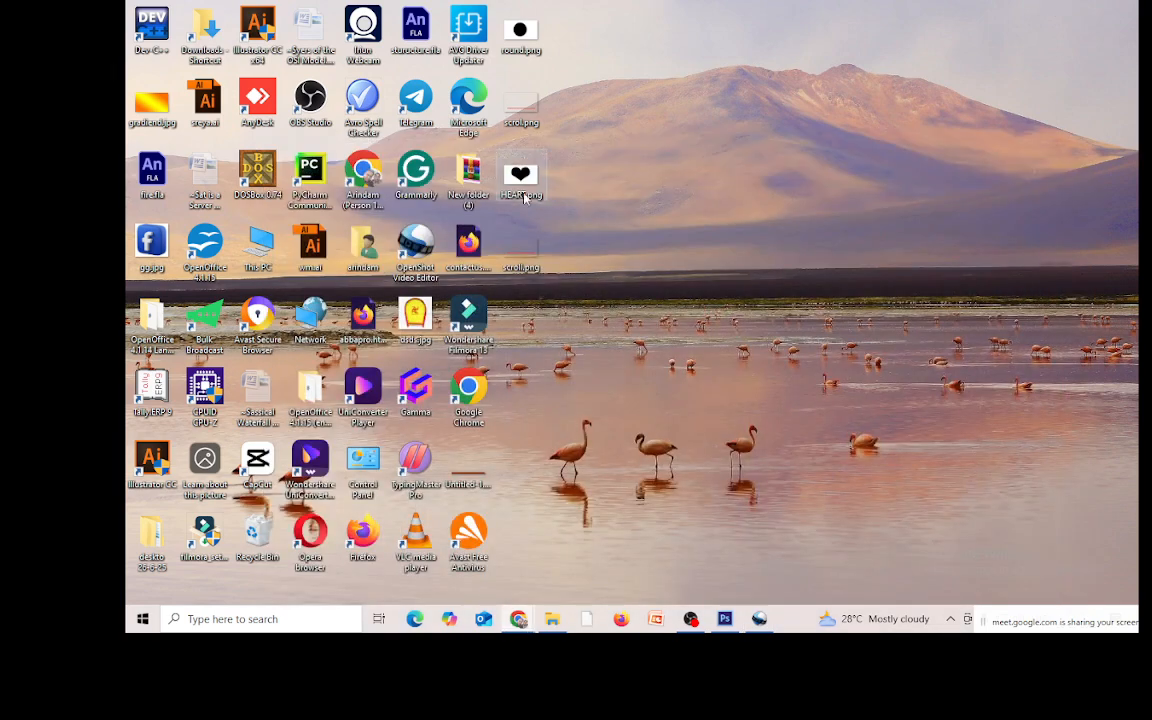
drag(521, 250, 490, 300)
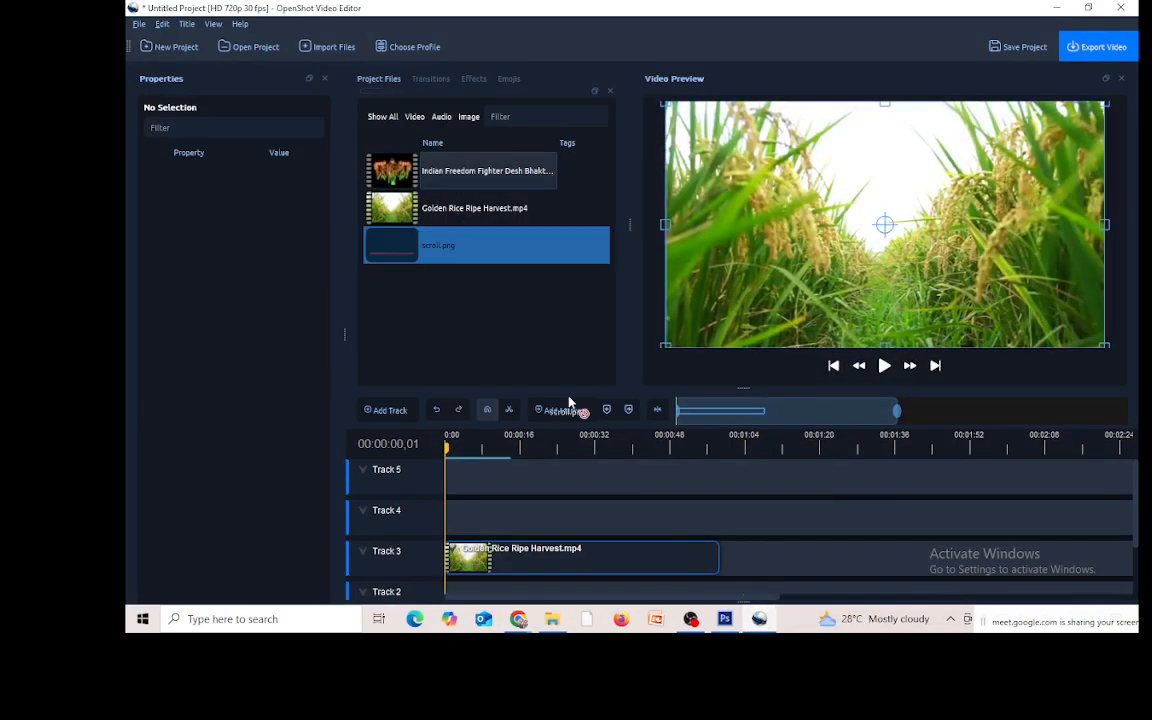
drag(570, 402, 535, 341)
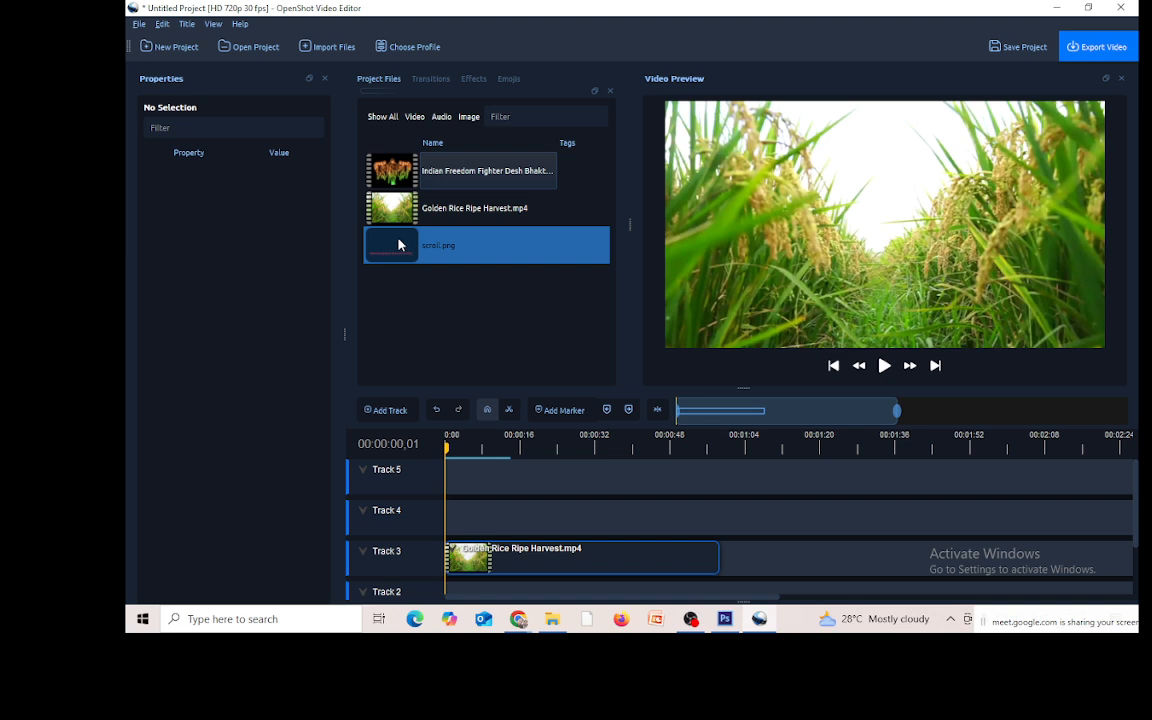
Step: Place scroll.png at the start of Track 4 and extend it to 58.70 seconds to match the Golden Rice Ripe Harvest clip
drag(368, 232, 440, 537)
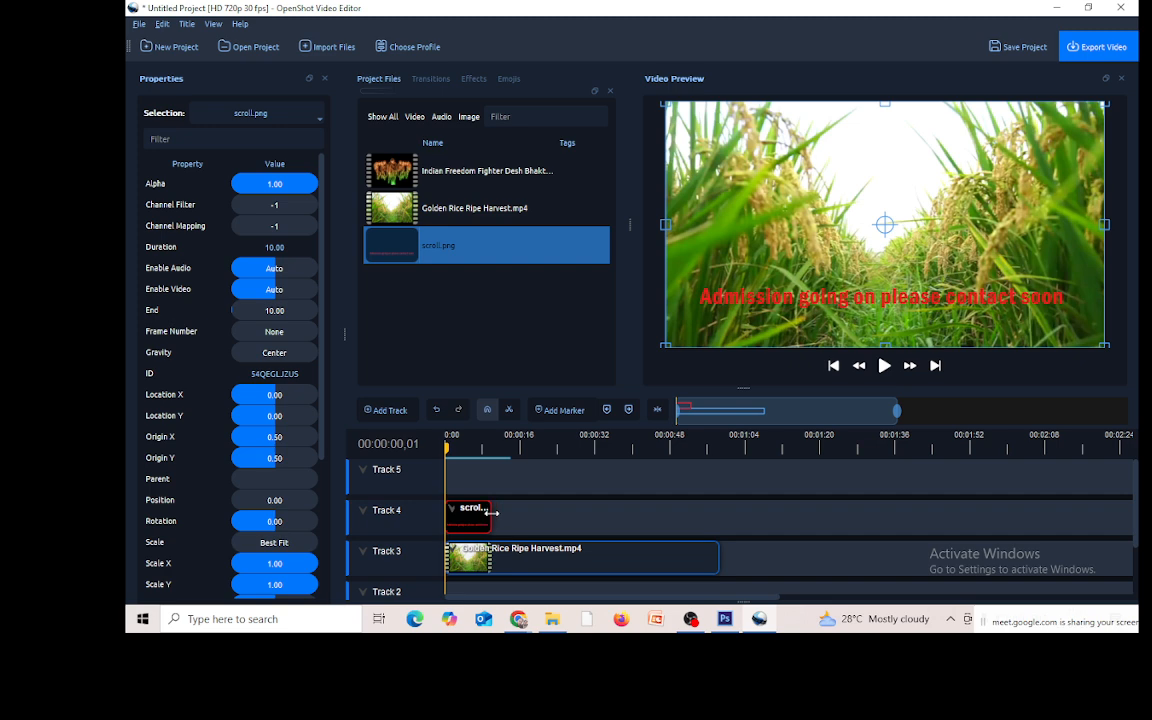
drag(491, 512, 719, 526)
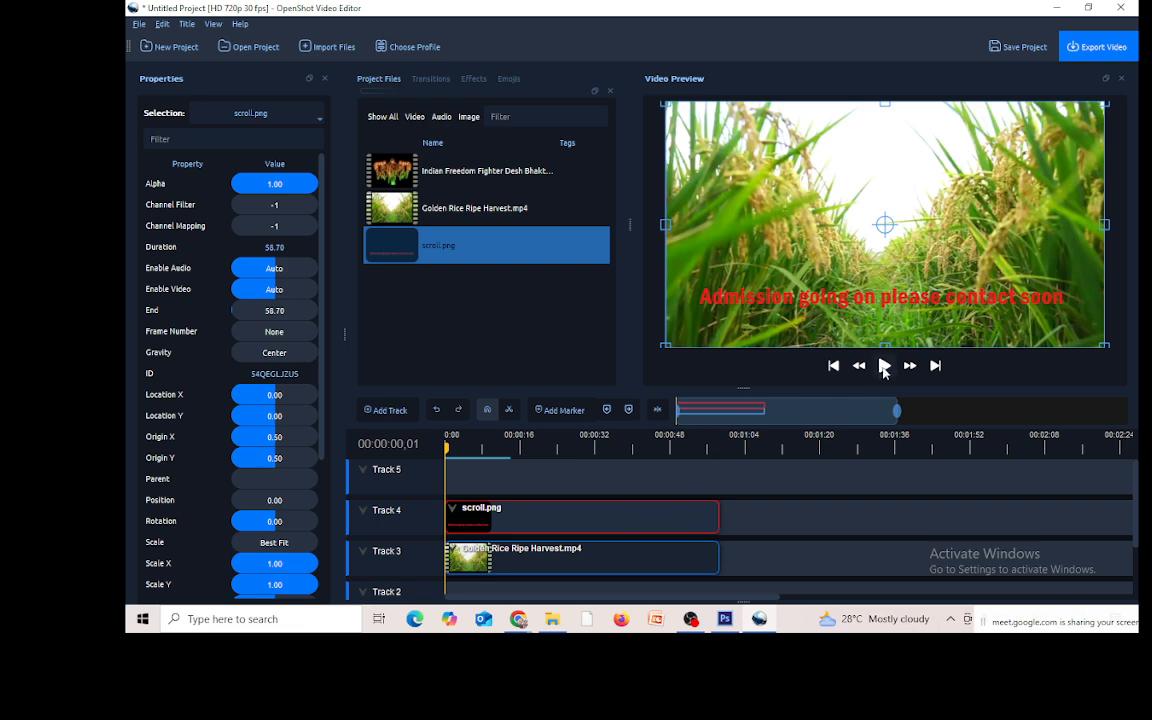
Step: Preview the first seconds of the video with the text overlay and return the playhead to the timeline start
click(884, 367)
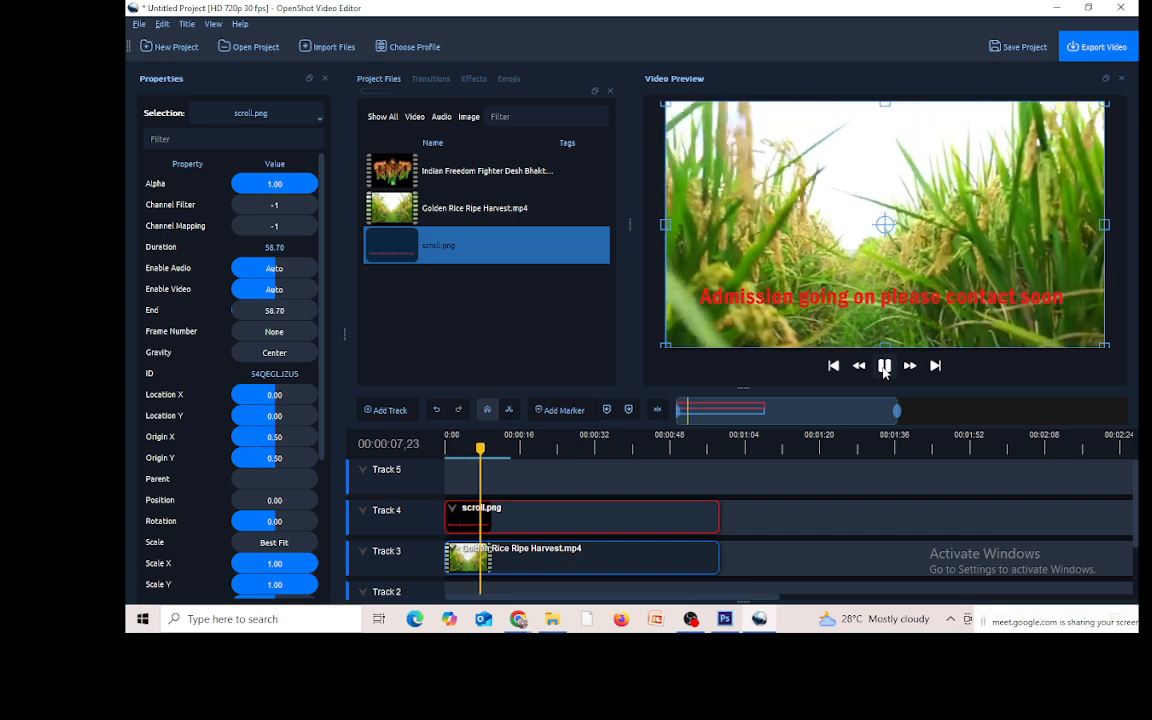
click(884, 366)
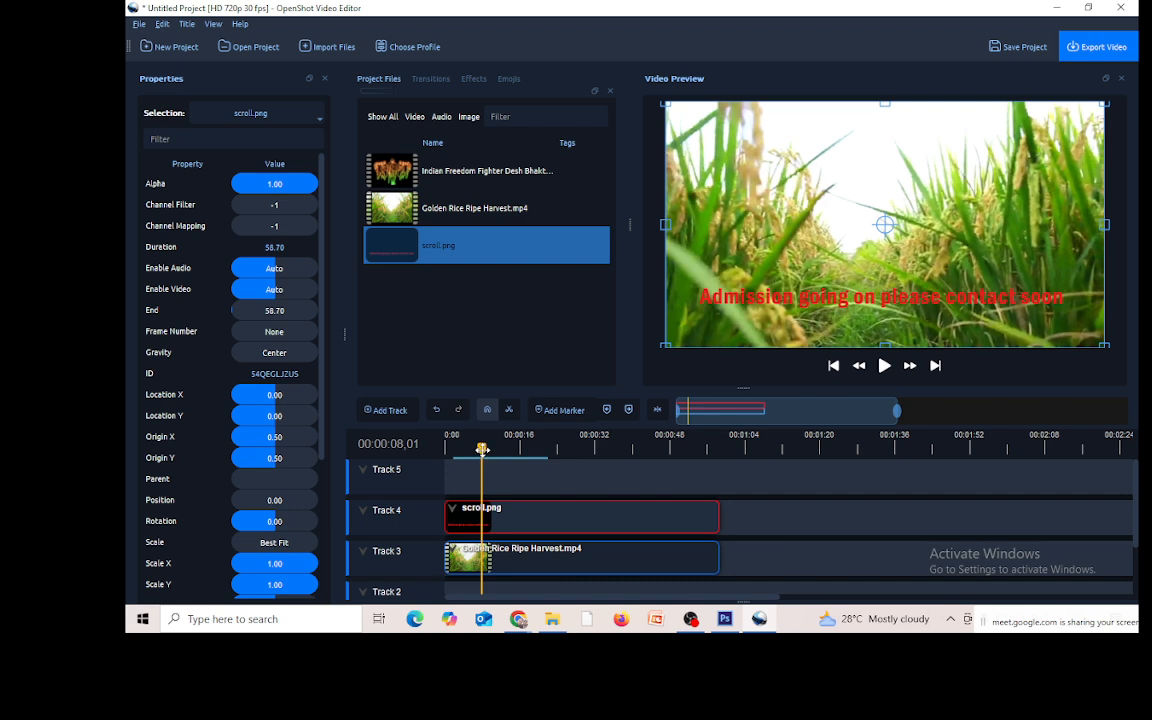
drag(482, 449, 440, 450)
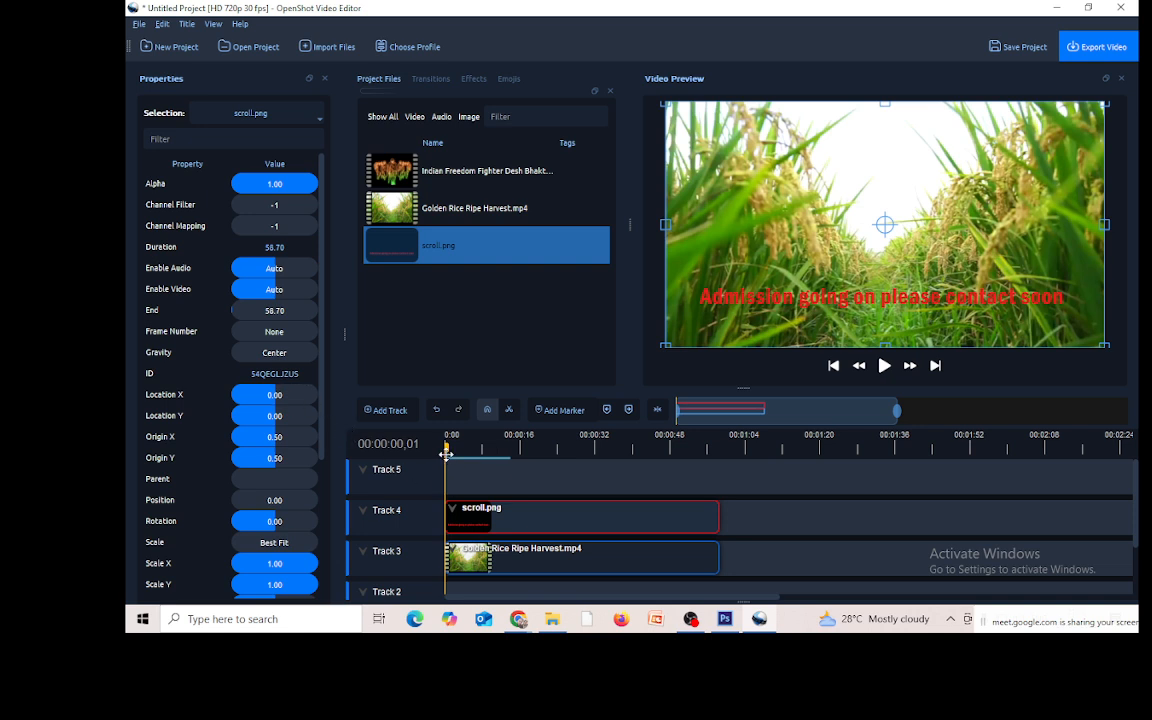
Step: Set the Location X of scroll.png to 1 at the timeline start
double_click(274, 396)
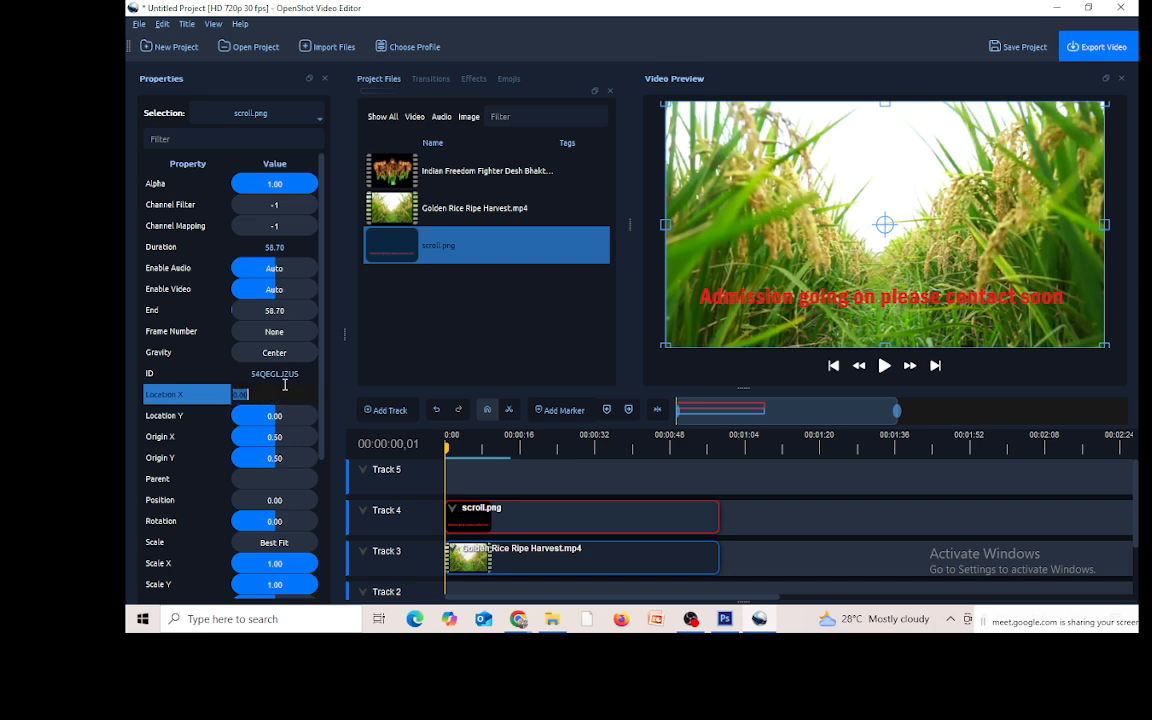
key(BackSpace)
text(1)
key(Return)
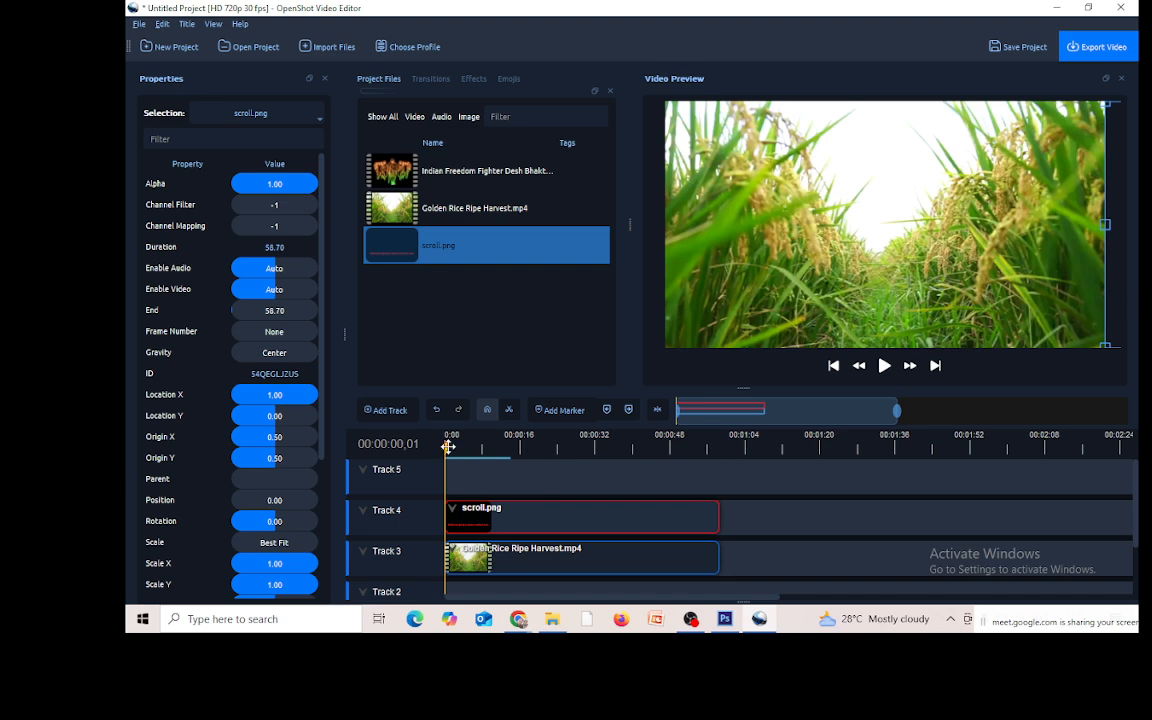
Step: Keyframe the Location X of scroll.png to -1 at the end of the clip, at 00:00:58,21
drag(449, 455, 721, 465)
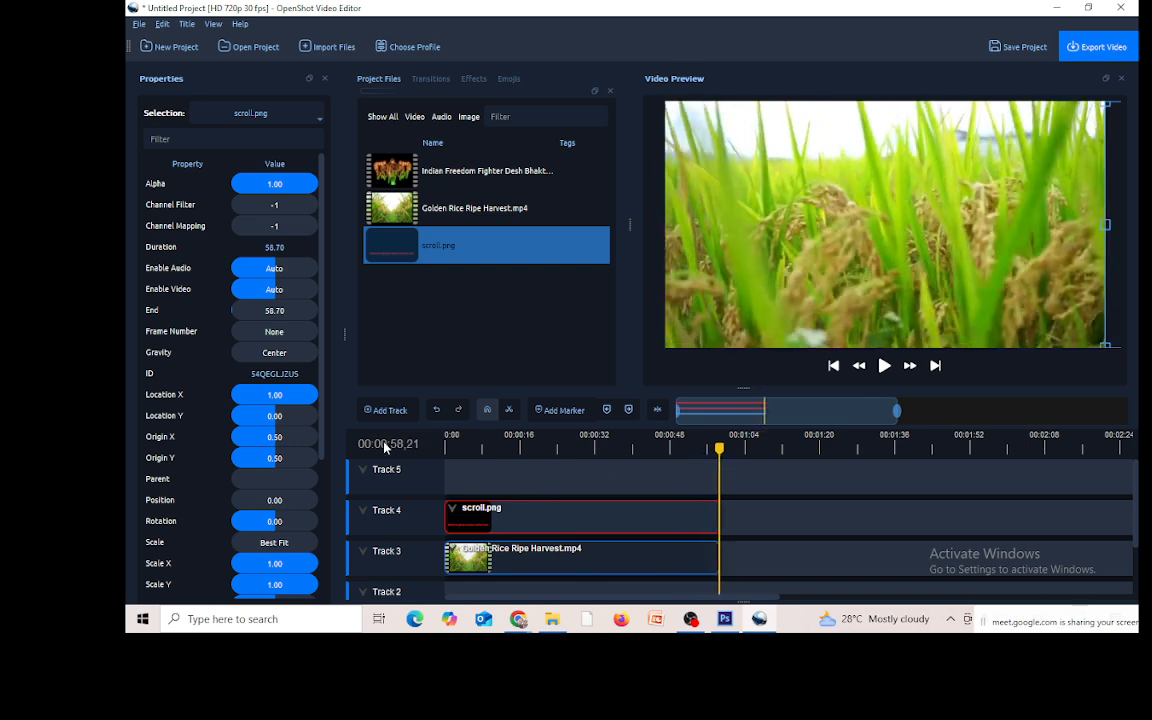
double_click(276, 398)
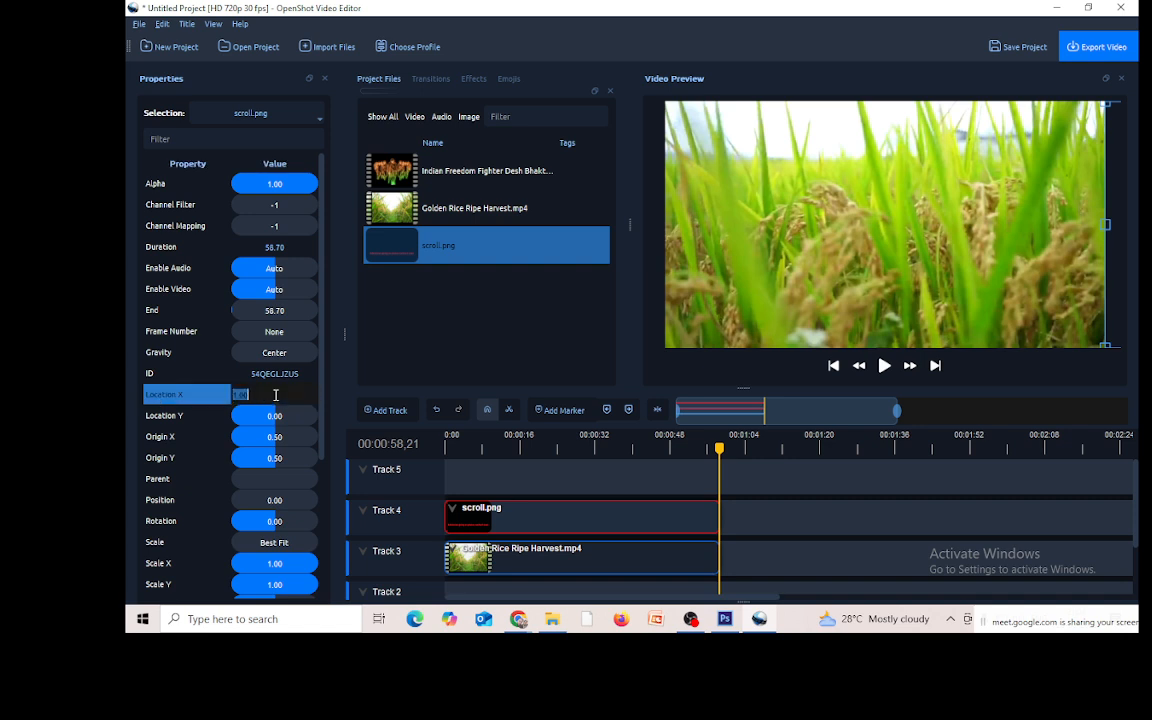
text(-1)
key(Return)
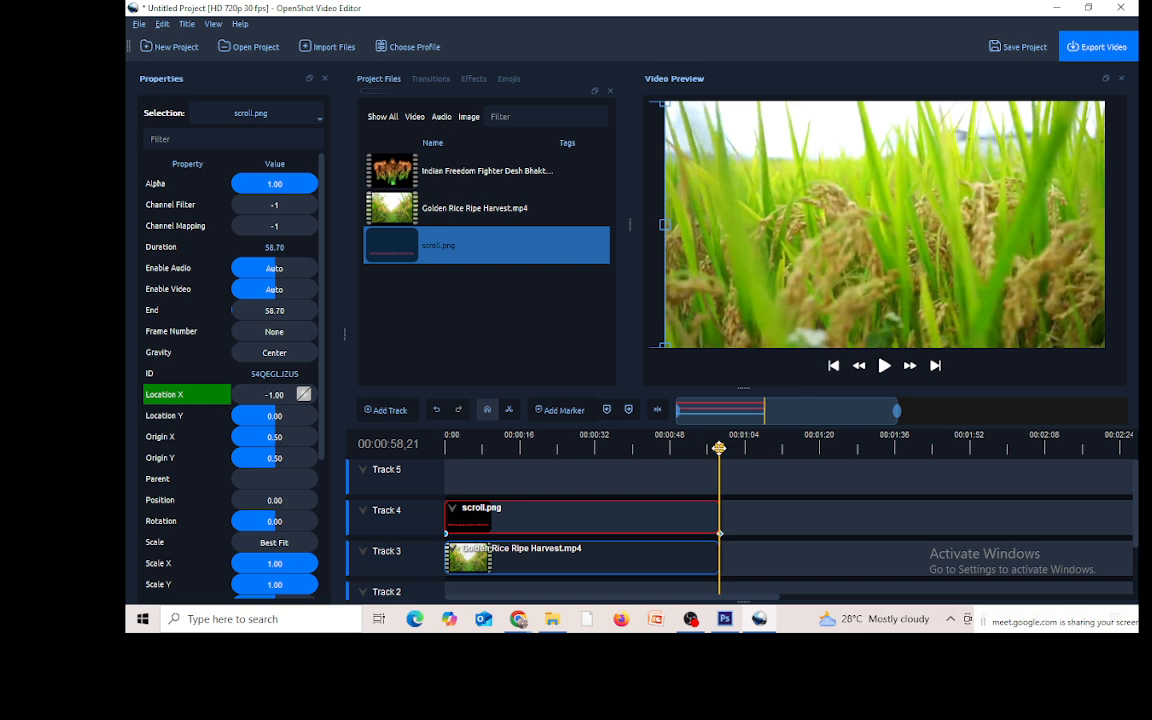
Step: Play the scrolling text animation from the timeline start to check its movement across the video
drag(718, 449, 410, 464)
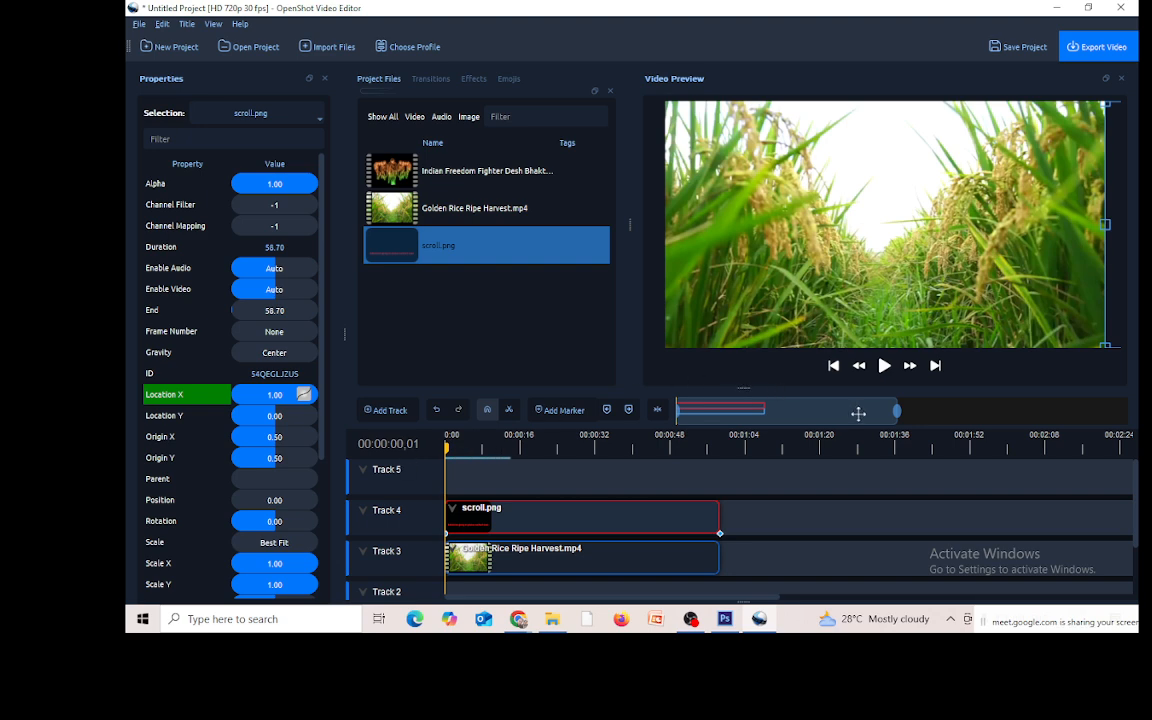
click(884, 366)
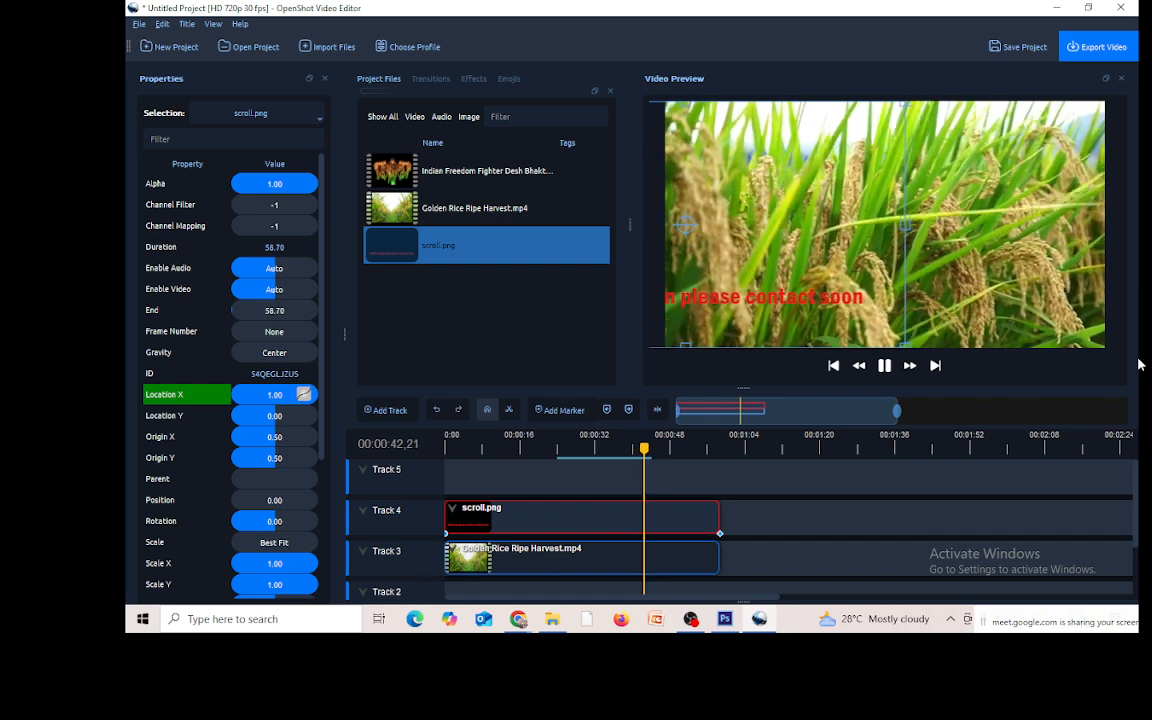
click(885, 366)
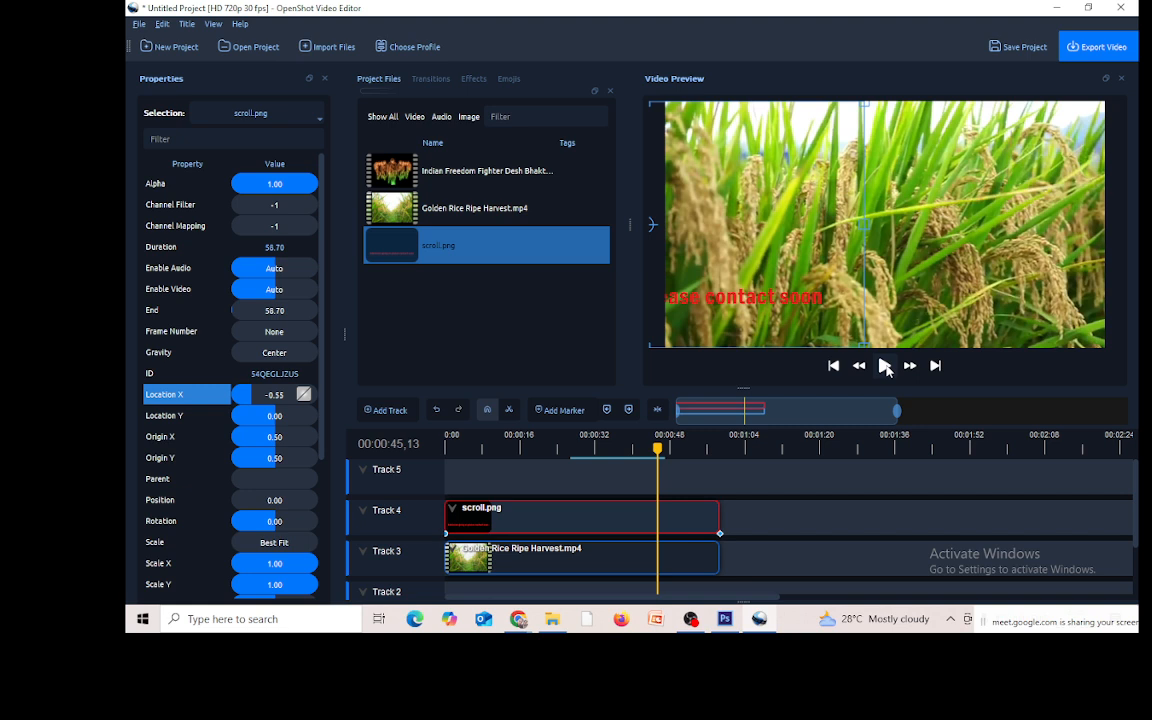
Step: Shorten the scroll.png clip on Track 4 to about 20.87 seconds by trimming its end
click(722, 526)
click(712, 521)
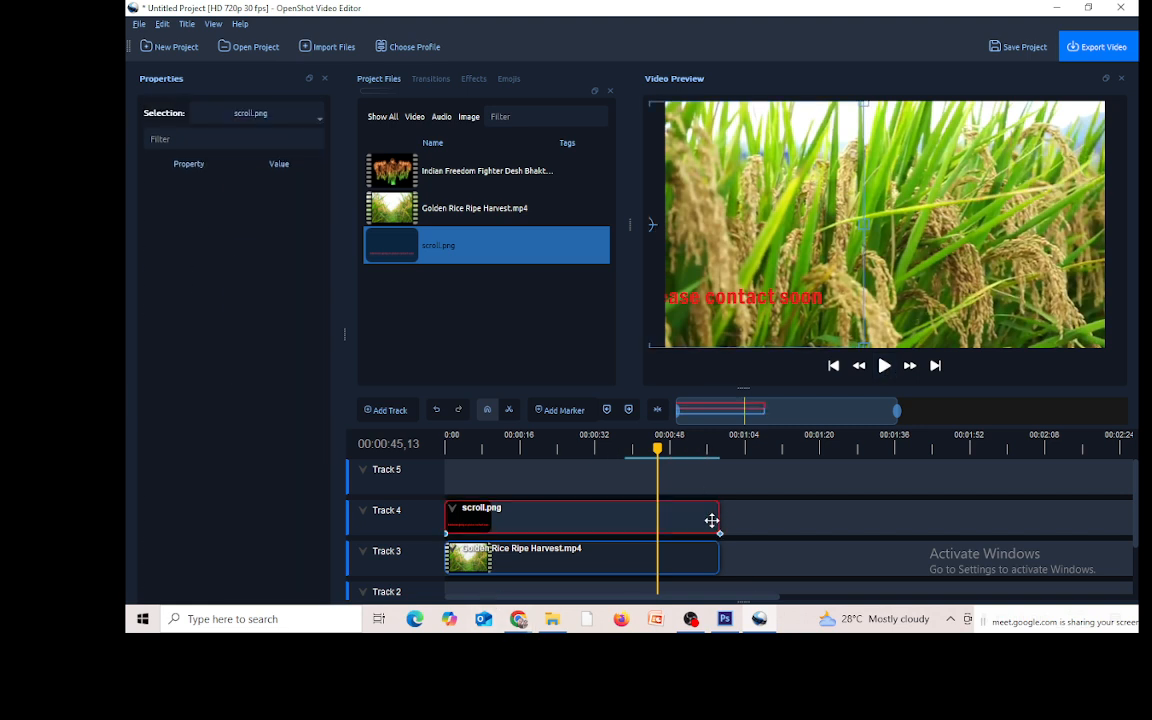
drag(695, 521, 541, 521)
Step: Play the shortened scroll.png clip from the timeline start past its end to check the text motion
drag(660, 448, 446, 478)
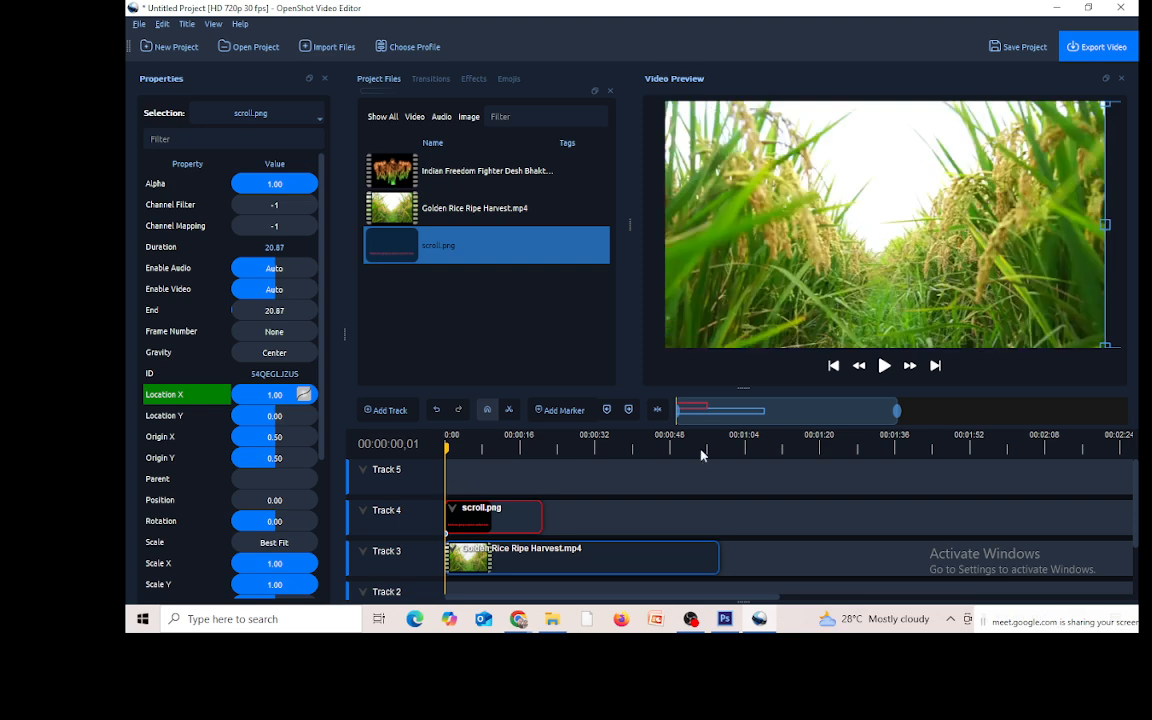
click(886, 366)
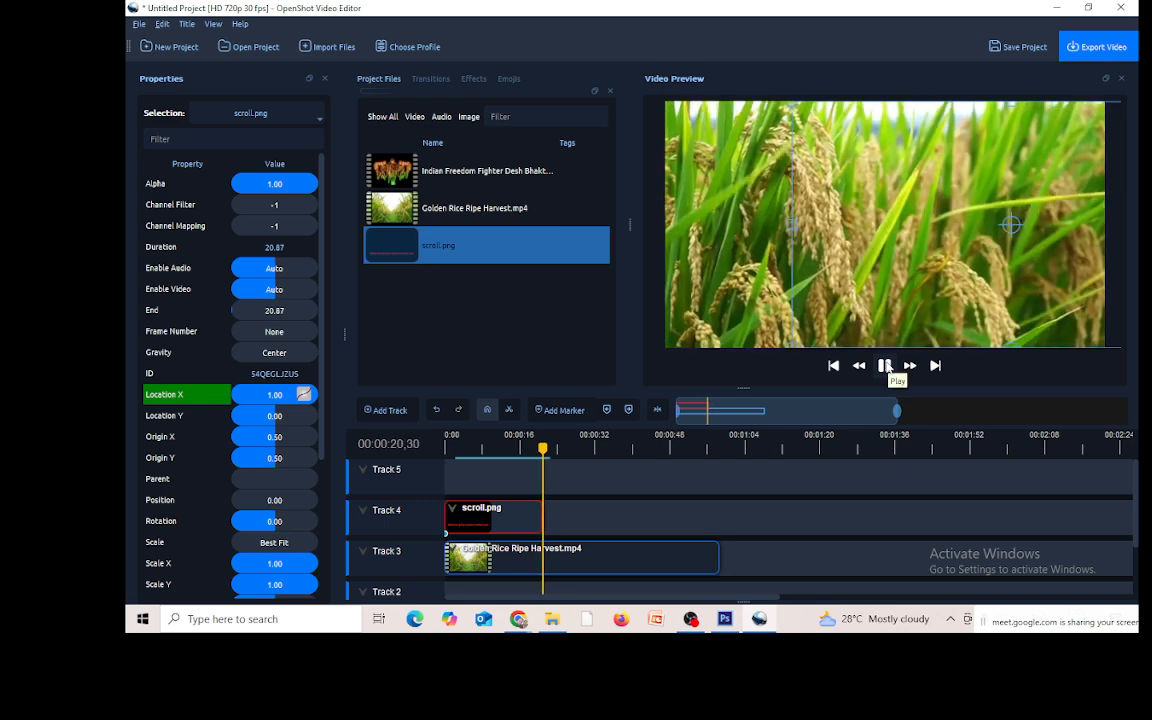
click(882, 369)
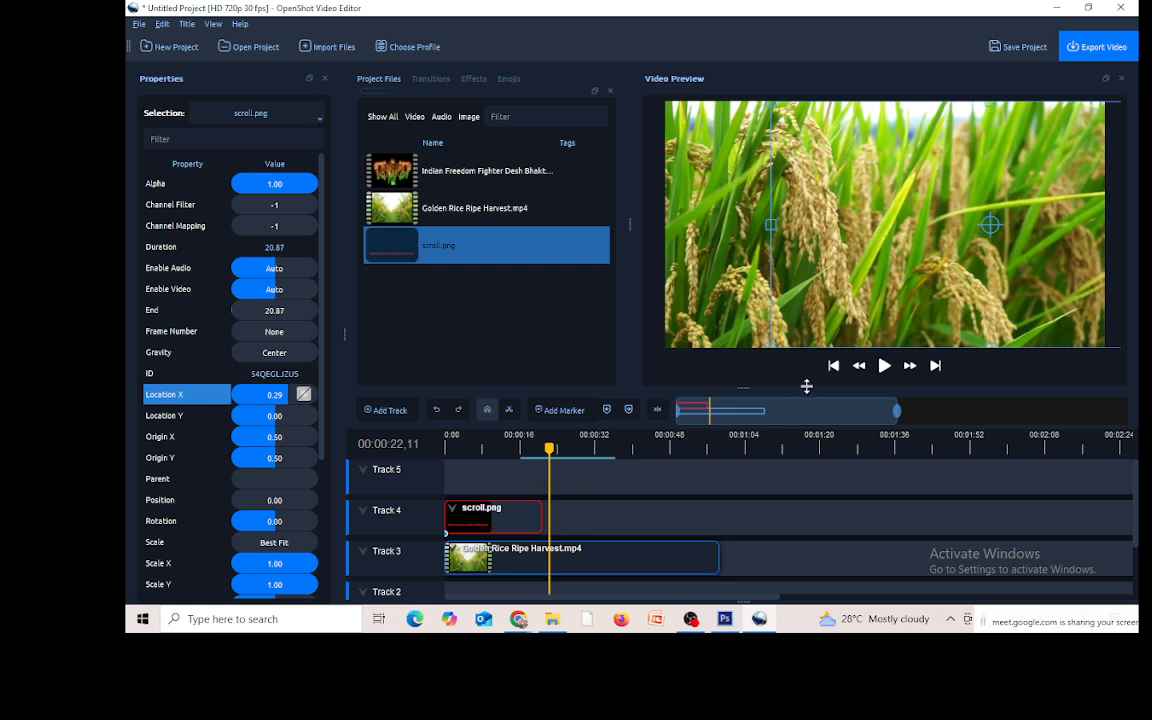
Step: Trim scroll.png to about 17.40 seconds and place it on Track 5, with the Golden Rice Ripe Harvest clip moved to Track 2
drag(541, 520, 526, 520)
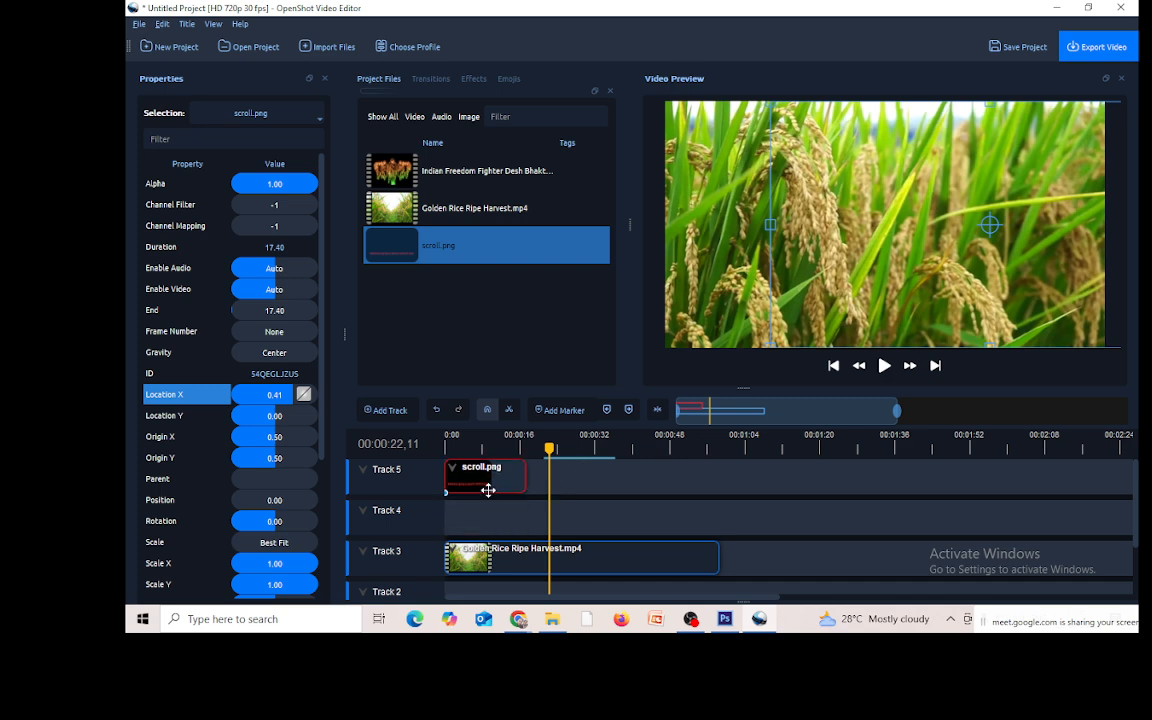
scroll(502, 490, down, 1)
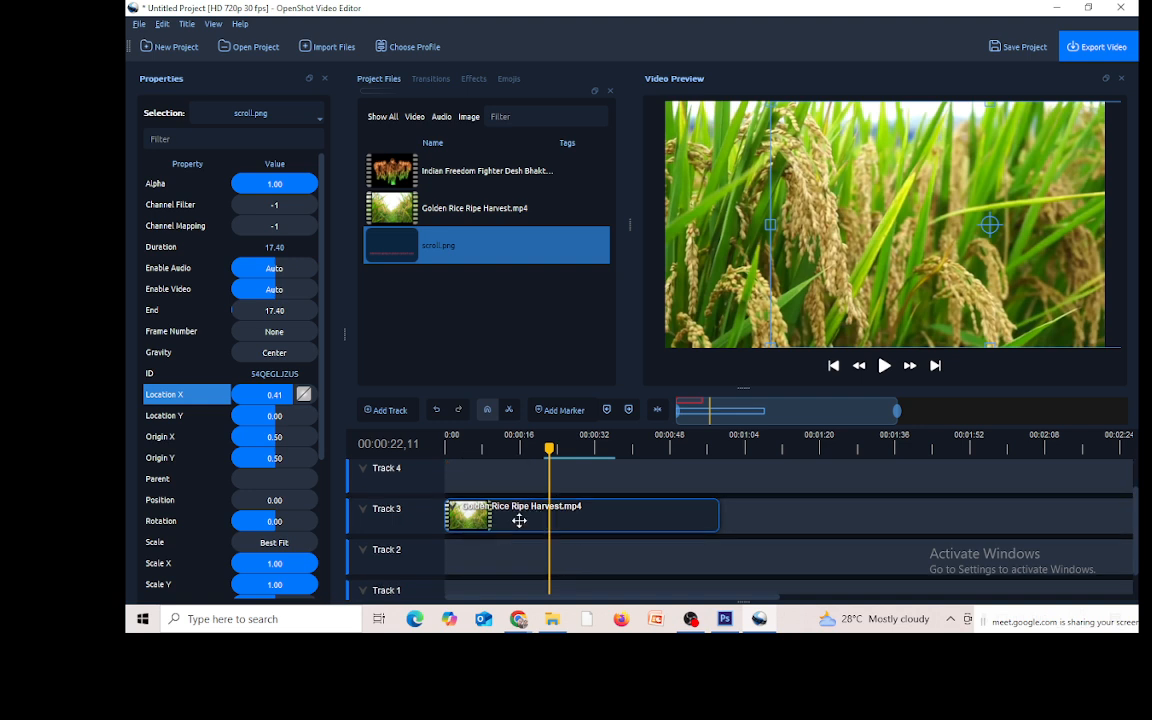
drag(520, 512, 520, 552)
scroll(581, 543, up, 1)
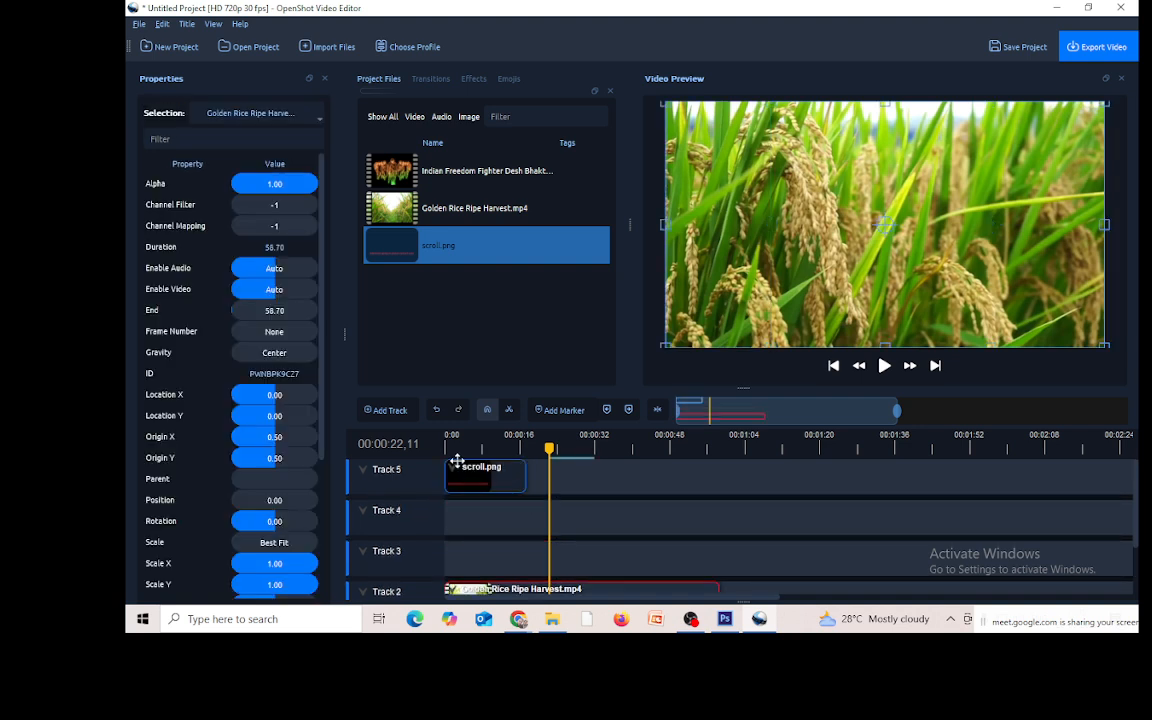
Step: Set Location X of the scroll.png clip on Track 5 to -1.00 at the clip's end, at about 00:00:17,18
right_click(499, 477)
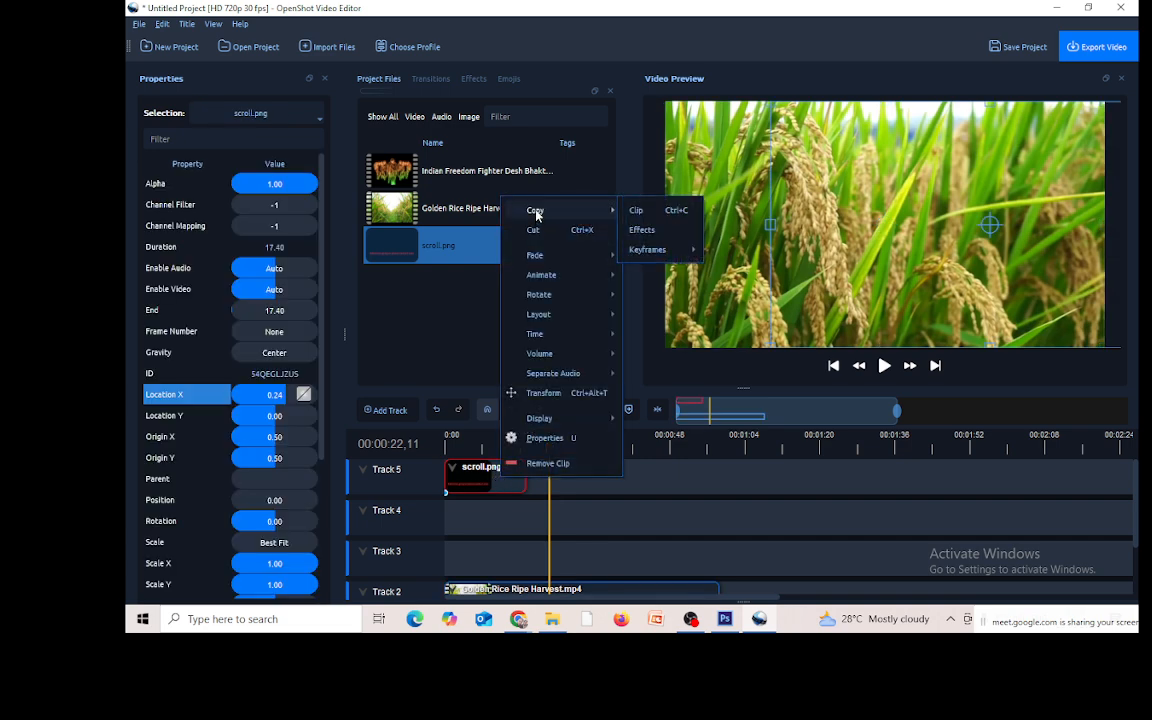
click(562, 496)
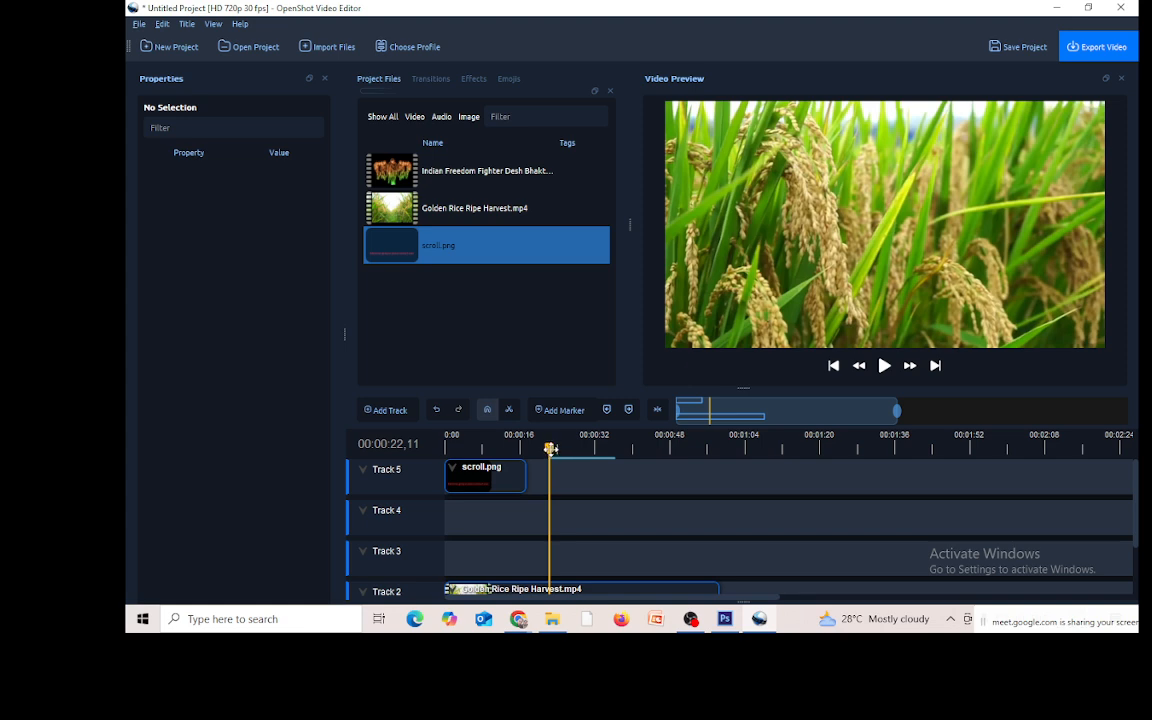
mouse_move(550, 449)
mouse_down()
mouse_move(447, 450)
mouse_move(530, 450)
mouse_up()
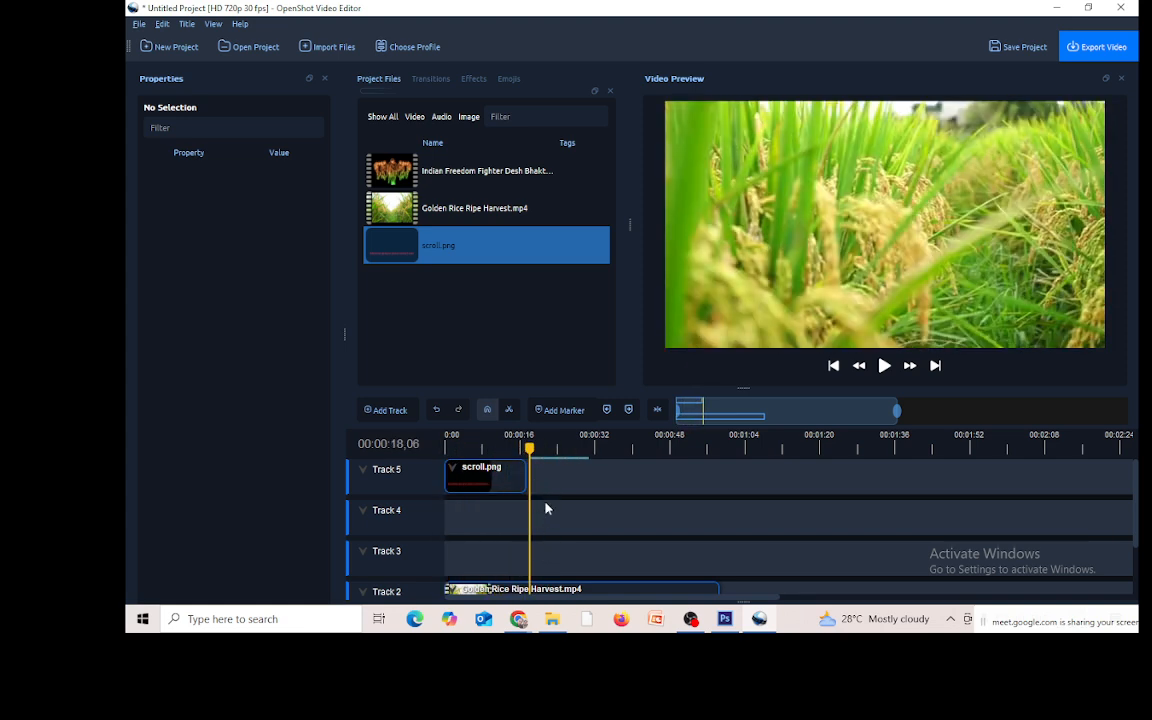
mouse_move(528, 449)
mouse_down()
mouse_move(508, 450)
mouse_move(530, 451)
mouse_up()
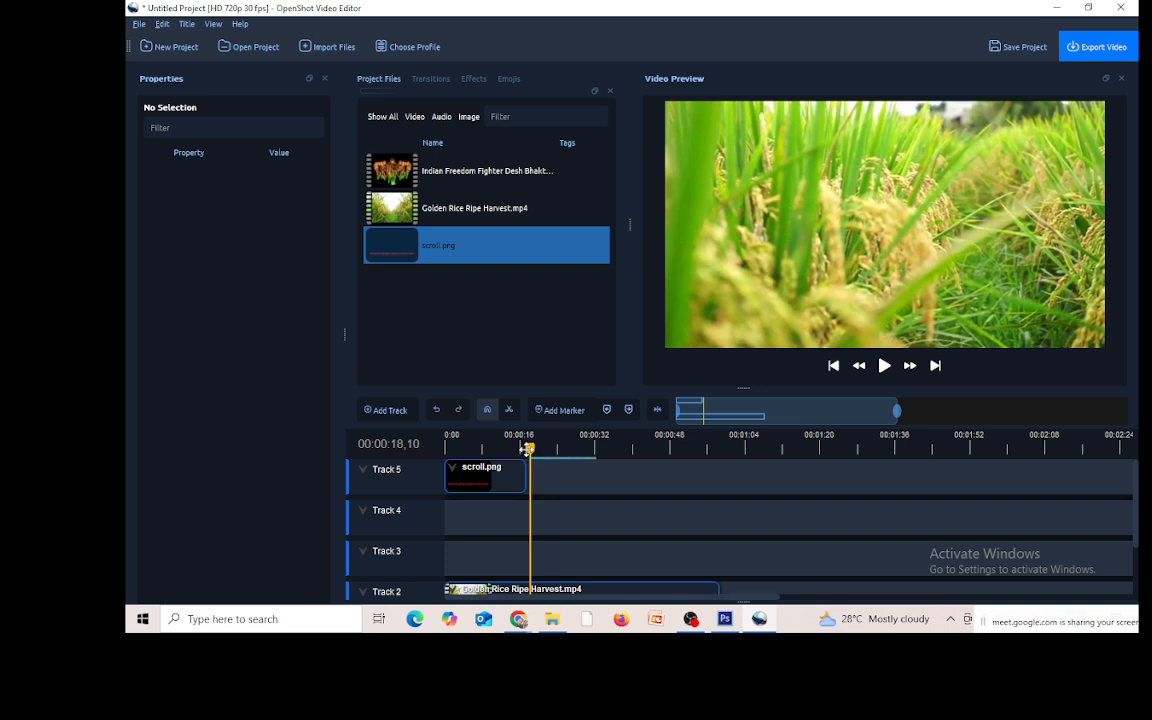
drag(530, 451, 526, 450)
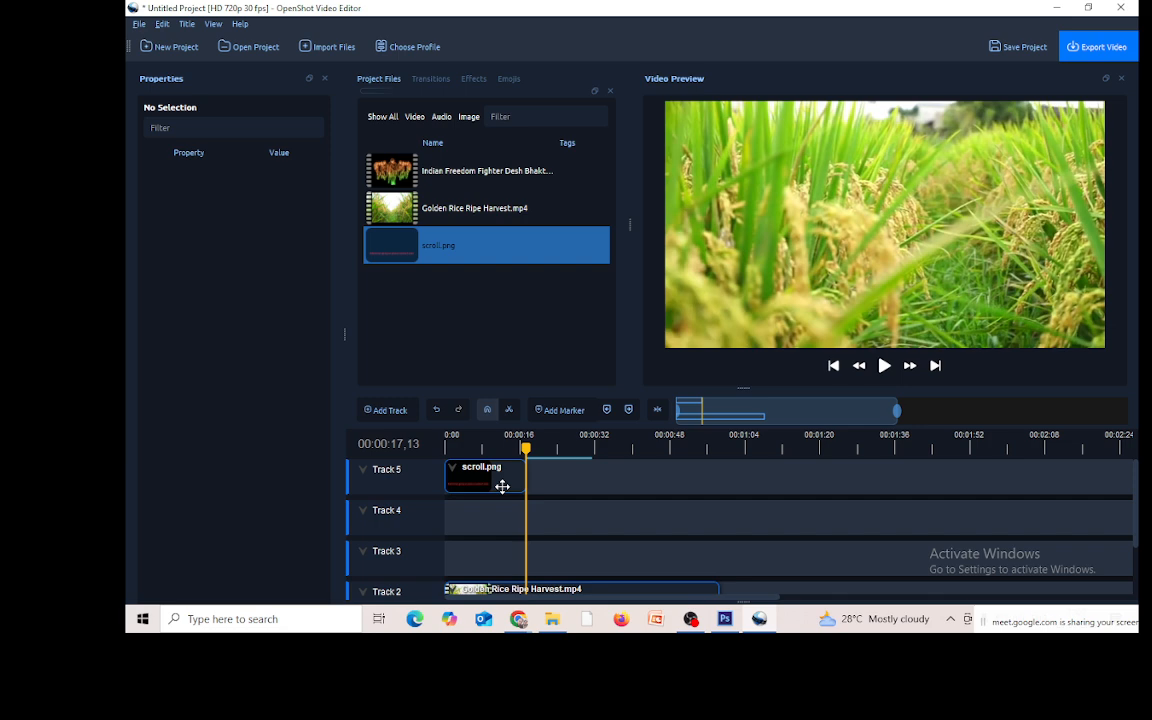
click(462, 482)
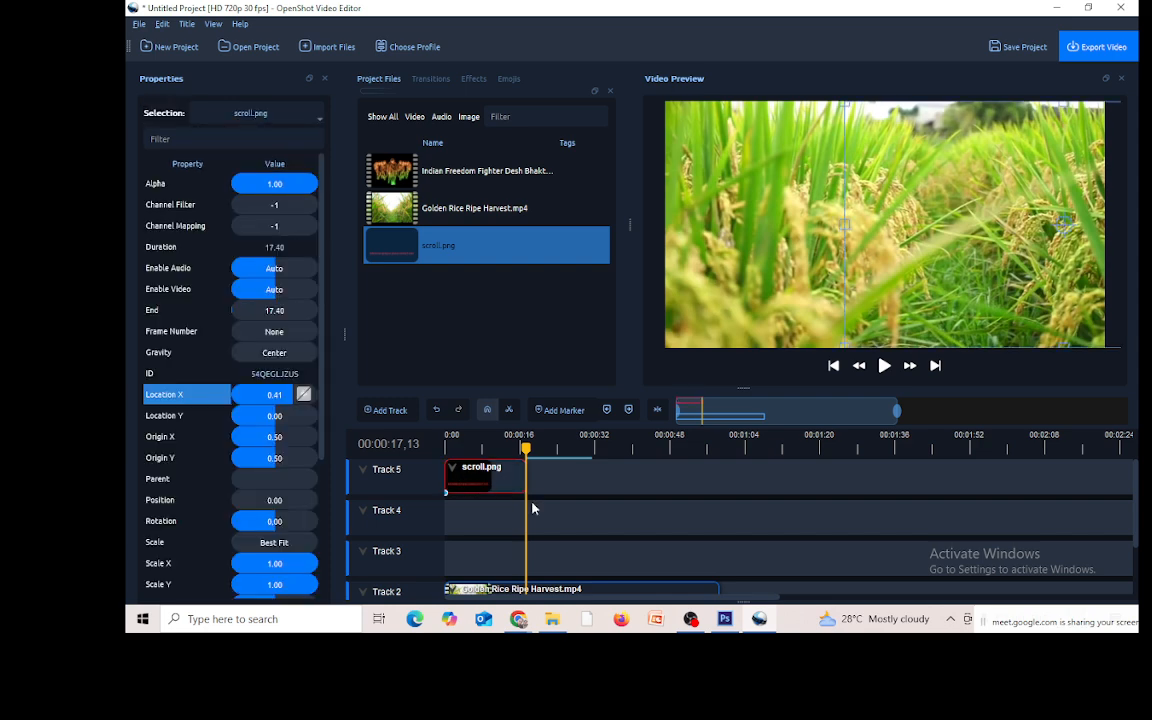
click(466, 443)
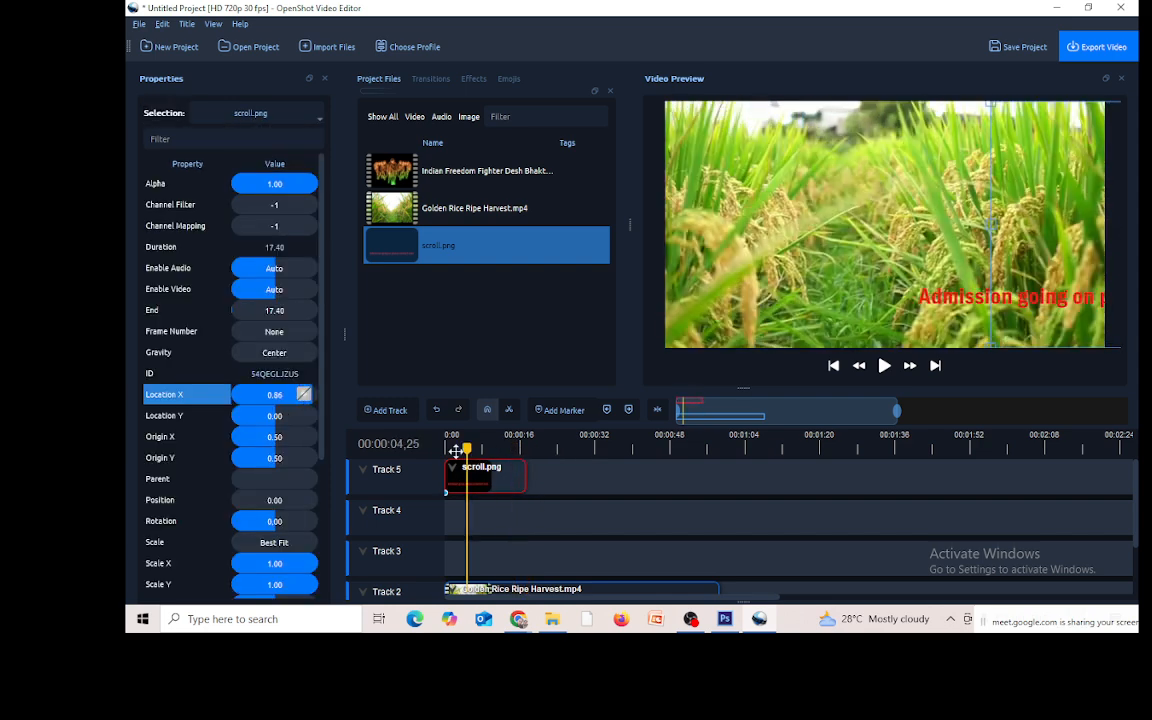
click(444, 450)
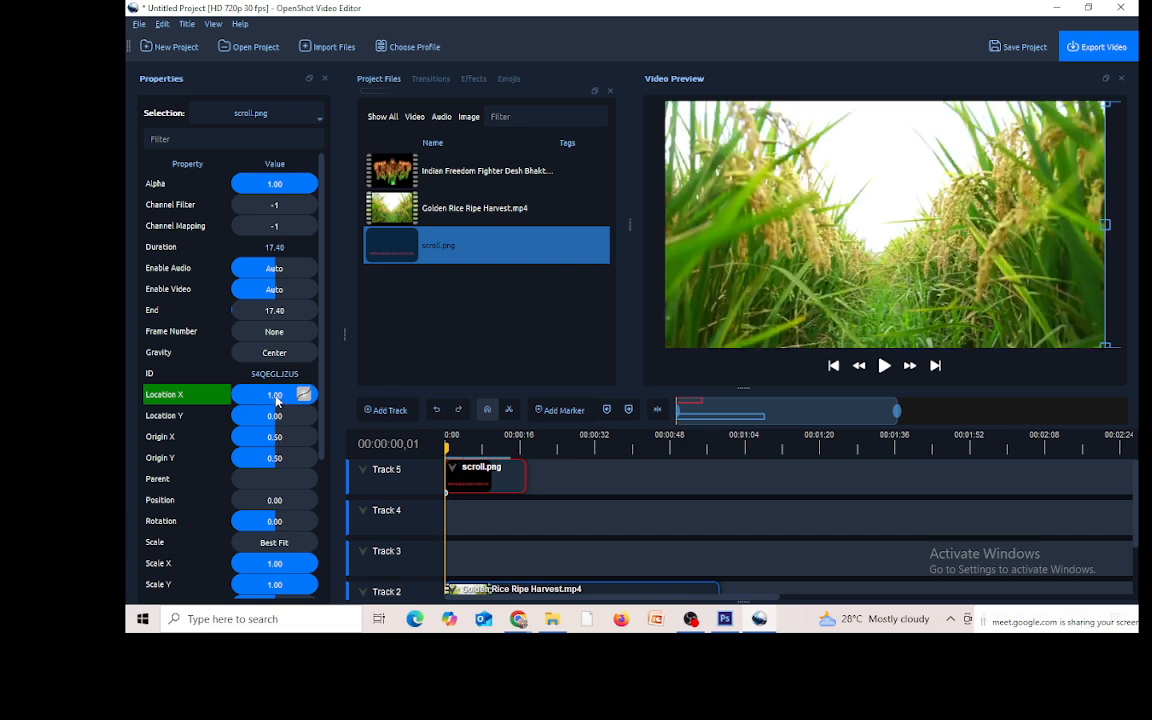
click(461, 450)
click(526, 449)
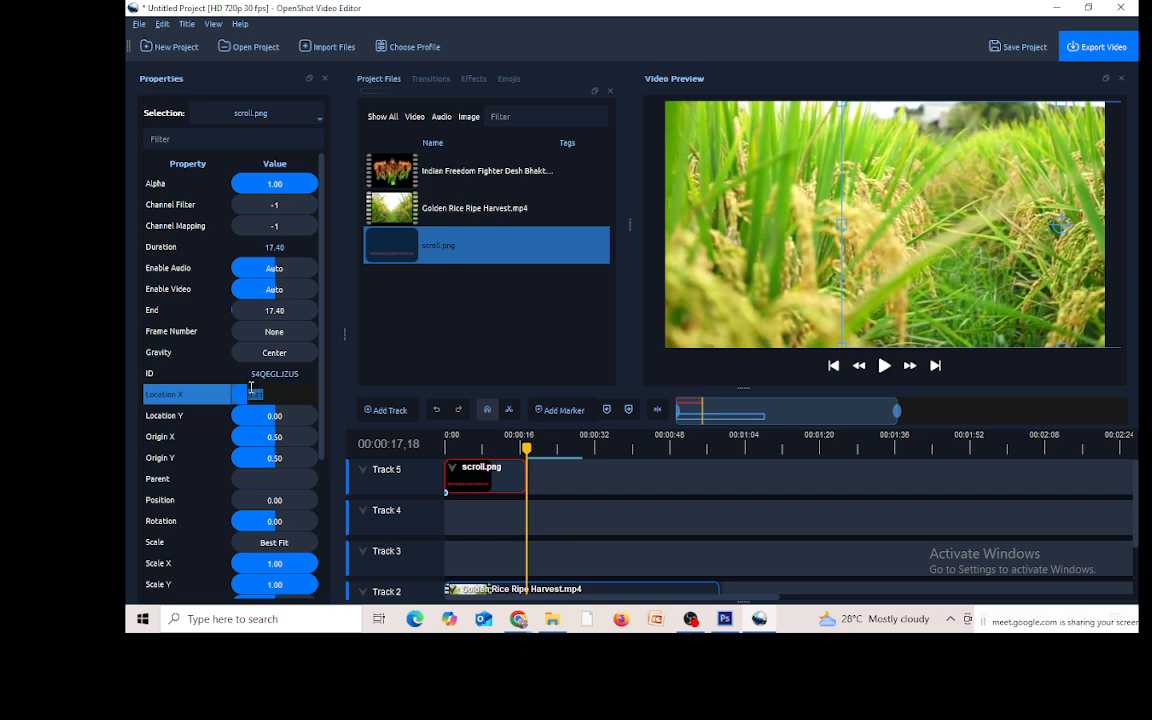
drag(251, 394, 251, 394)
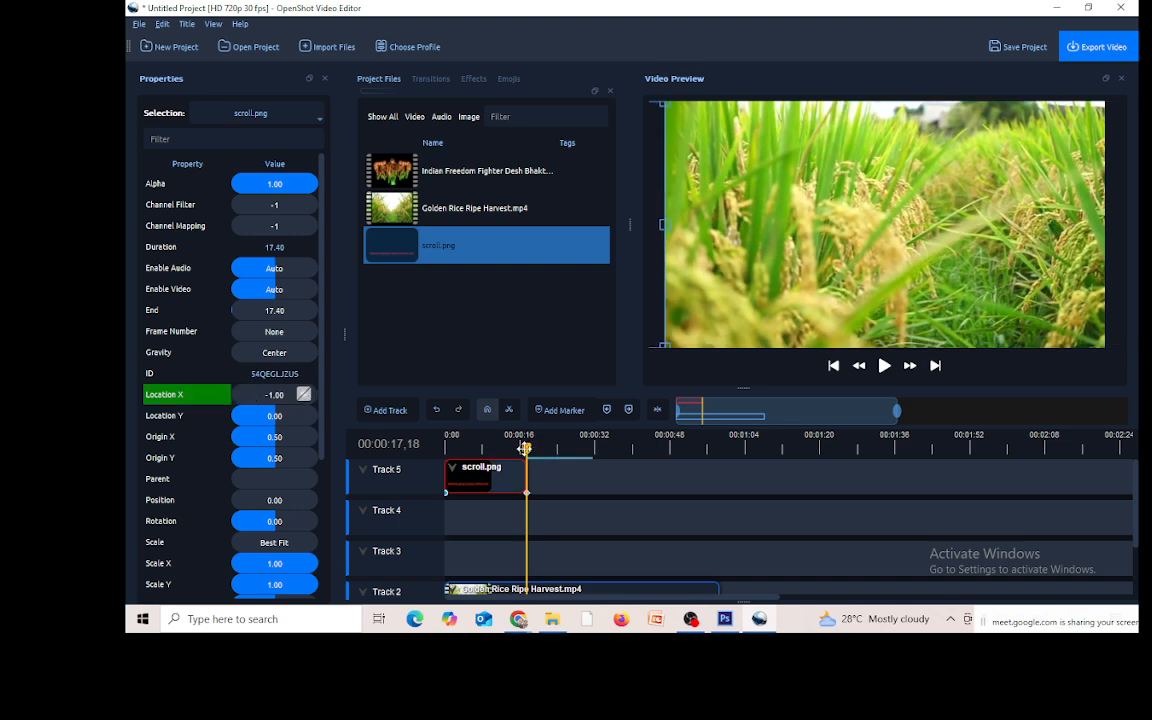
Step: Play the re-keyed scroll.png clip from the timeline start past its end to check that the text leaves the frame
drag(524, 449, 433, 456)
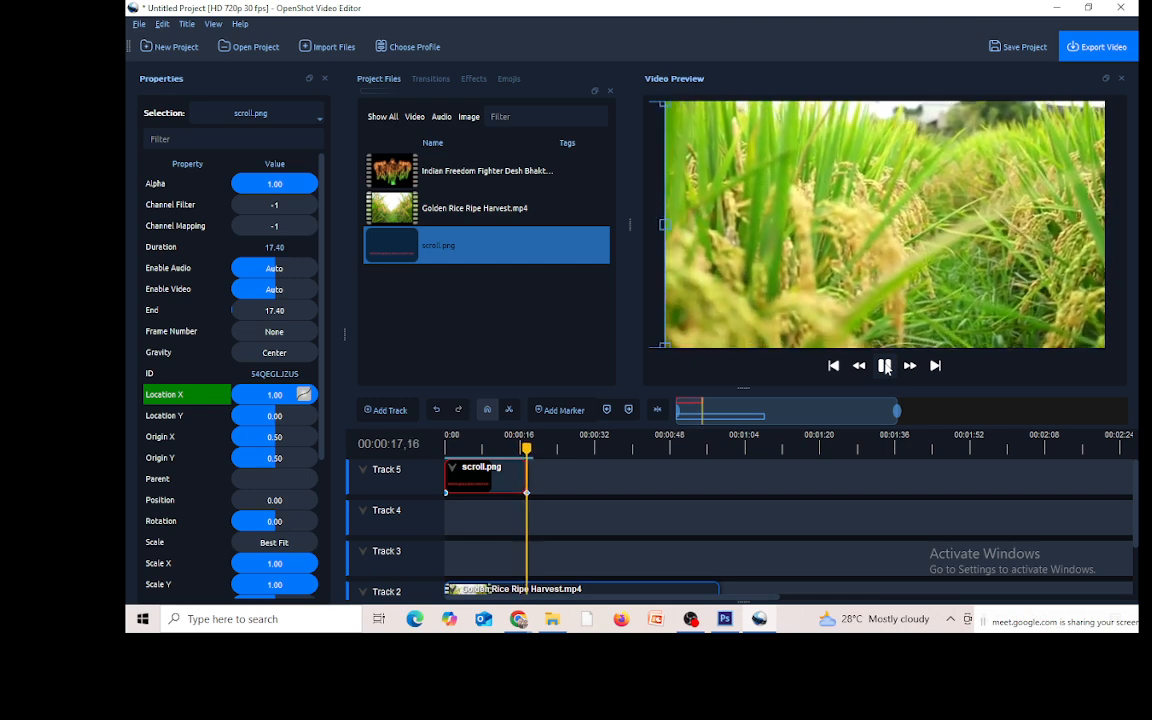
click(885, 366)
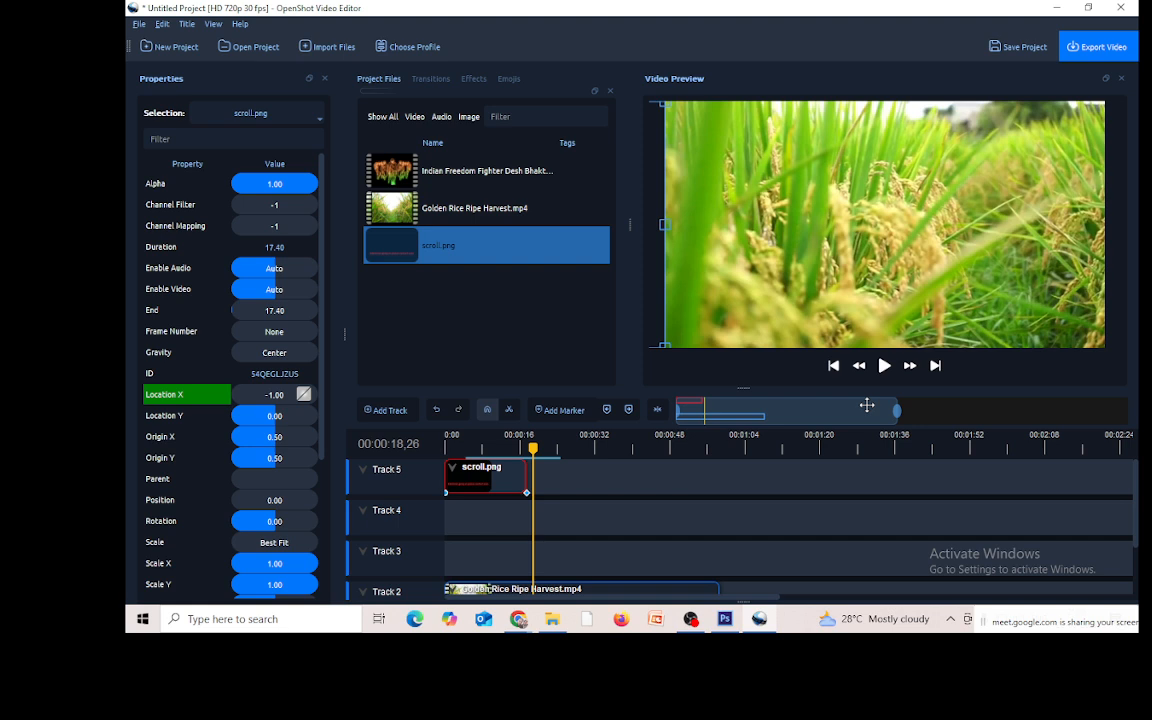
Step: Duplicate the animated scroll.png clip from Track 5 and place the copy on Track 4 at 18.83 seconds
right_click(510, 478)
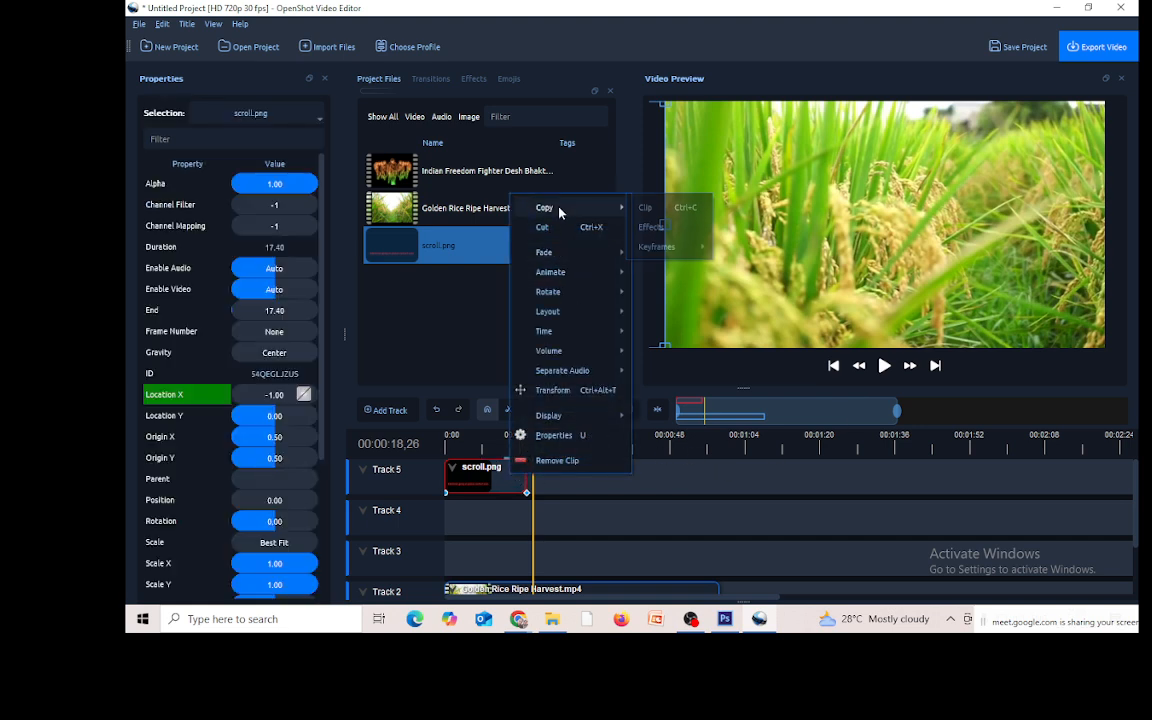
mouse_move(560, 208)
click(656, 210)
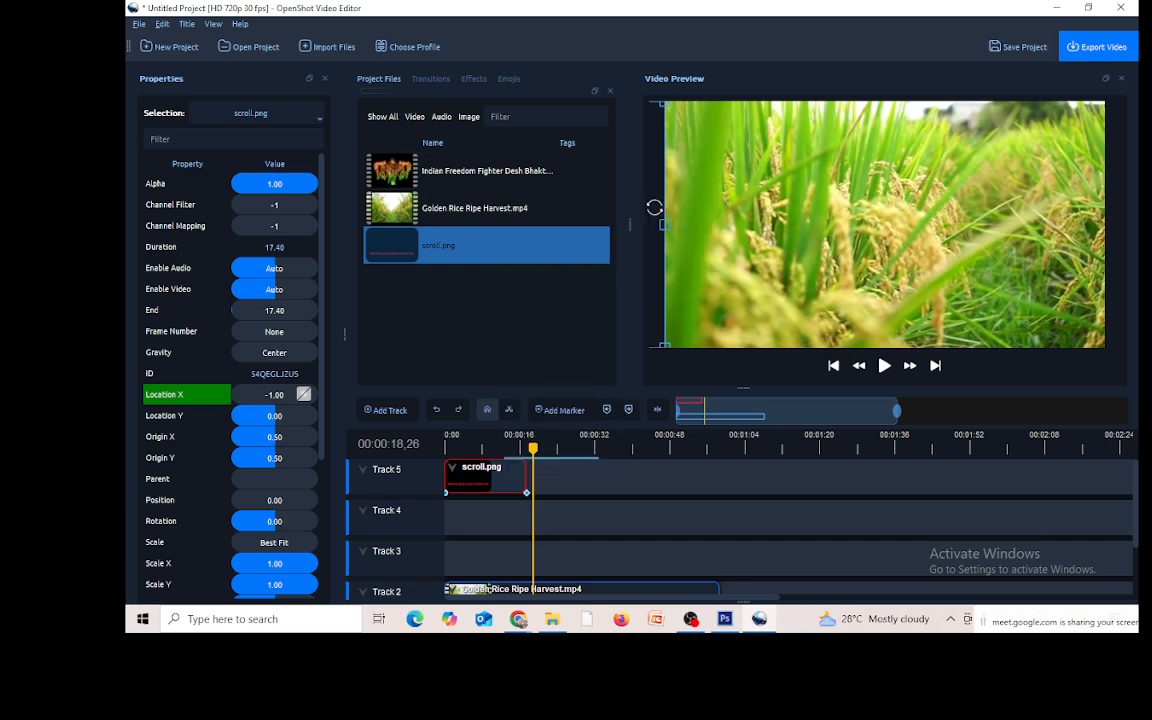
right_click(553, 479)
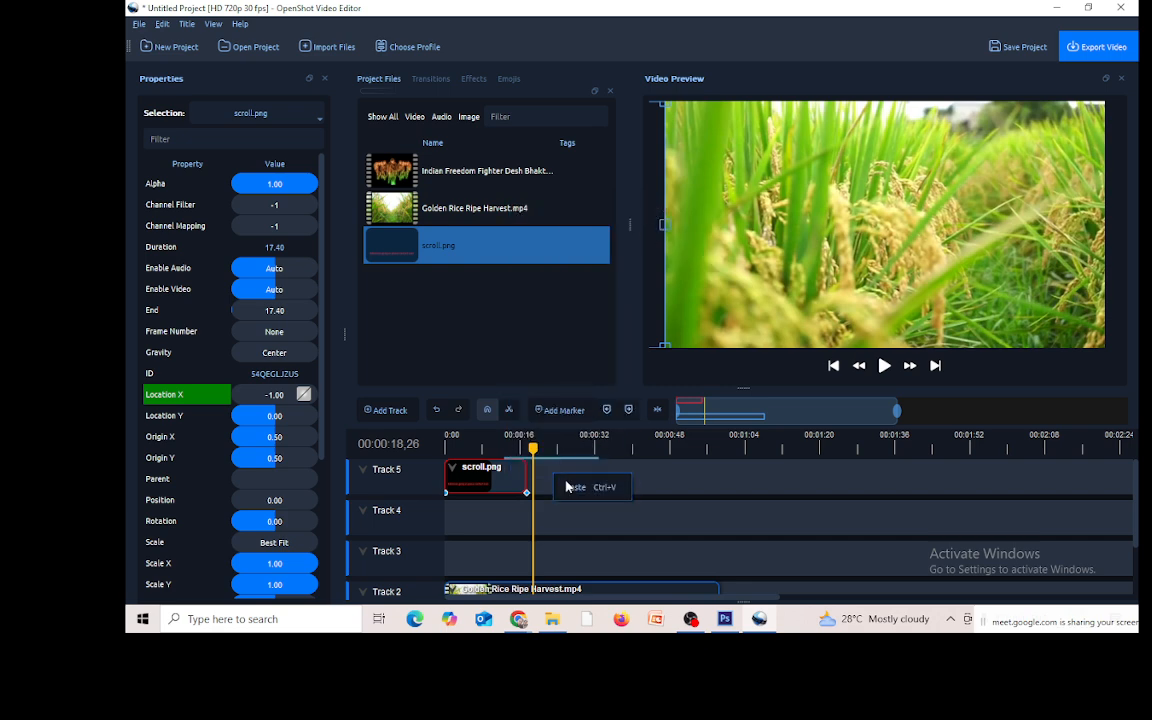
click(566, 487)
drag(578, 476, 562, 520)
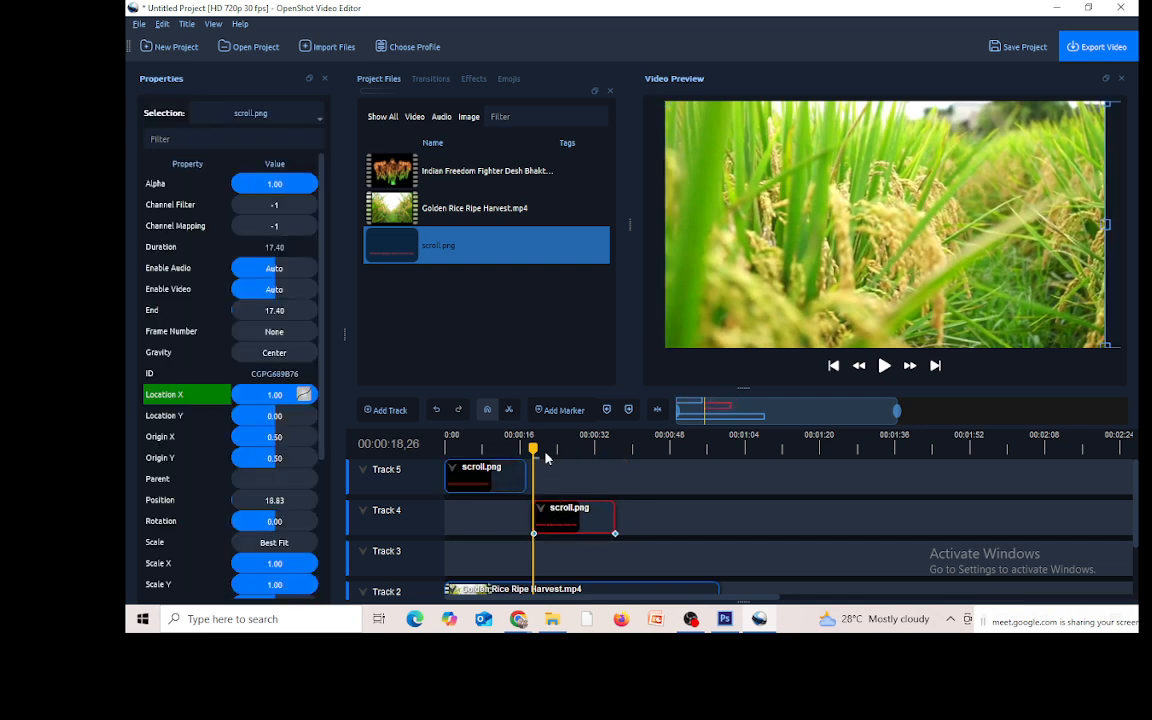
Step: Duplicate the scroll.png clip from Track 4 and place the copy on Track 3 at 37.20 seconds
right_click(584, 528)
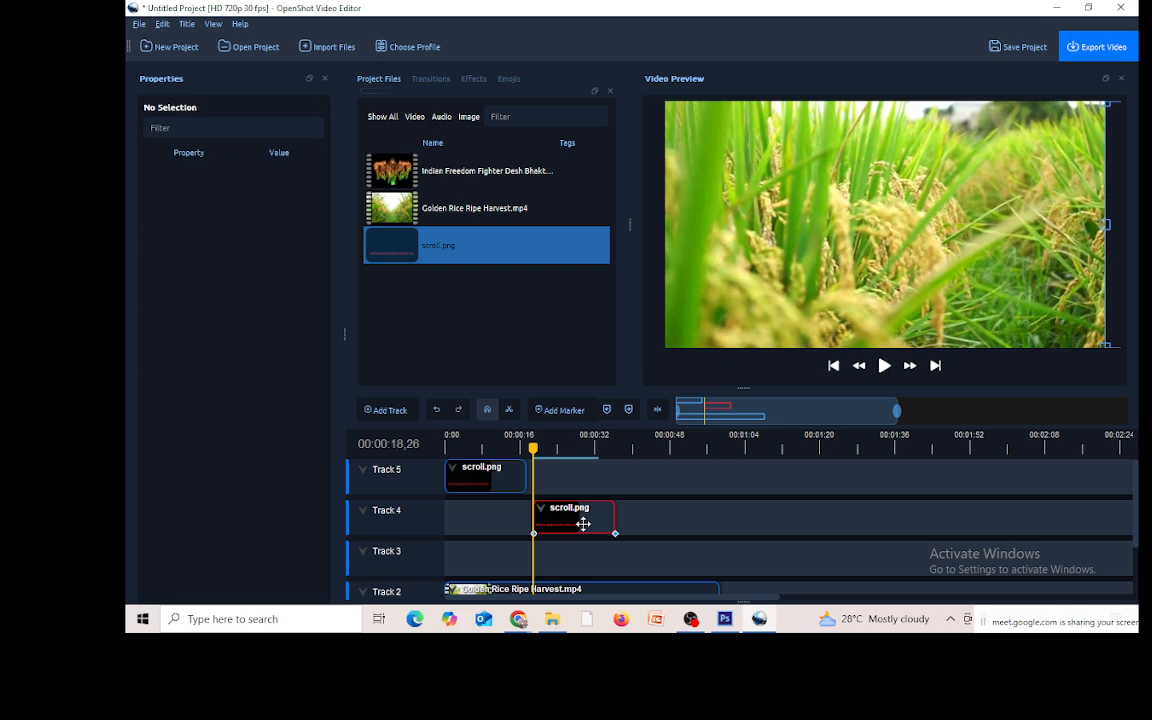
mouse_move(645, 218)
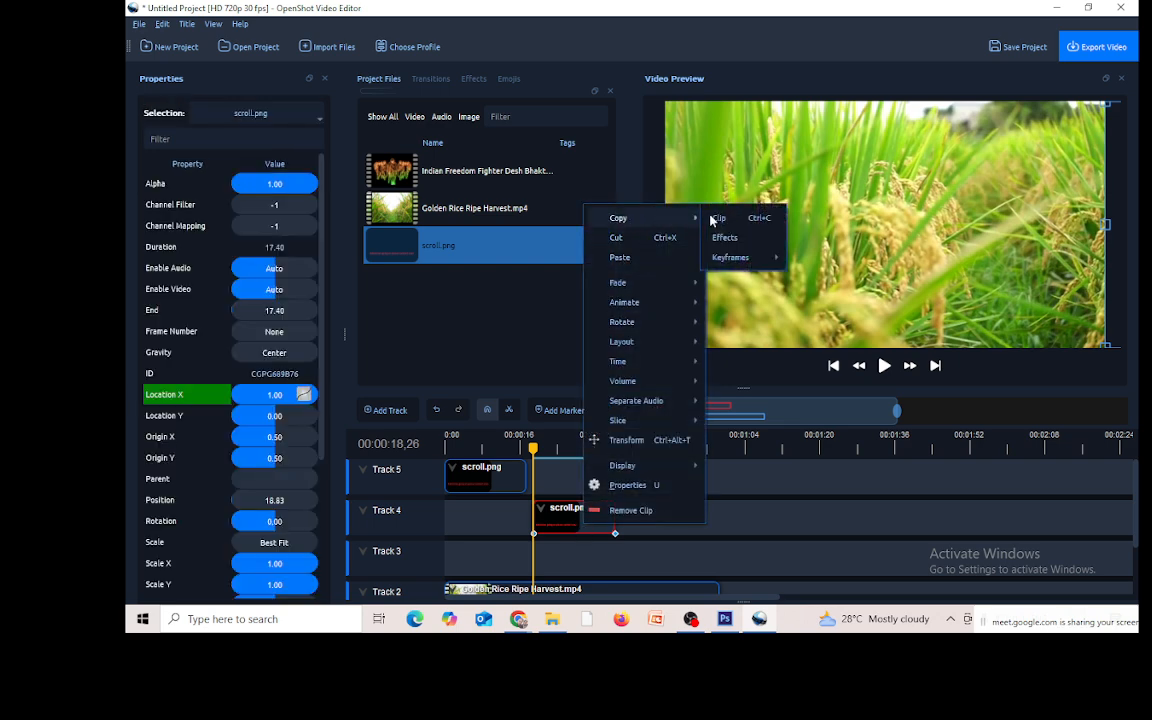
click(761, 222)
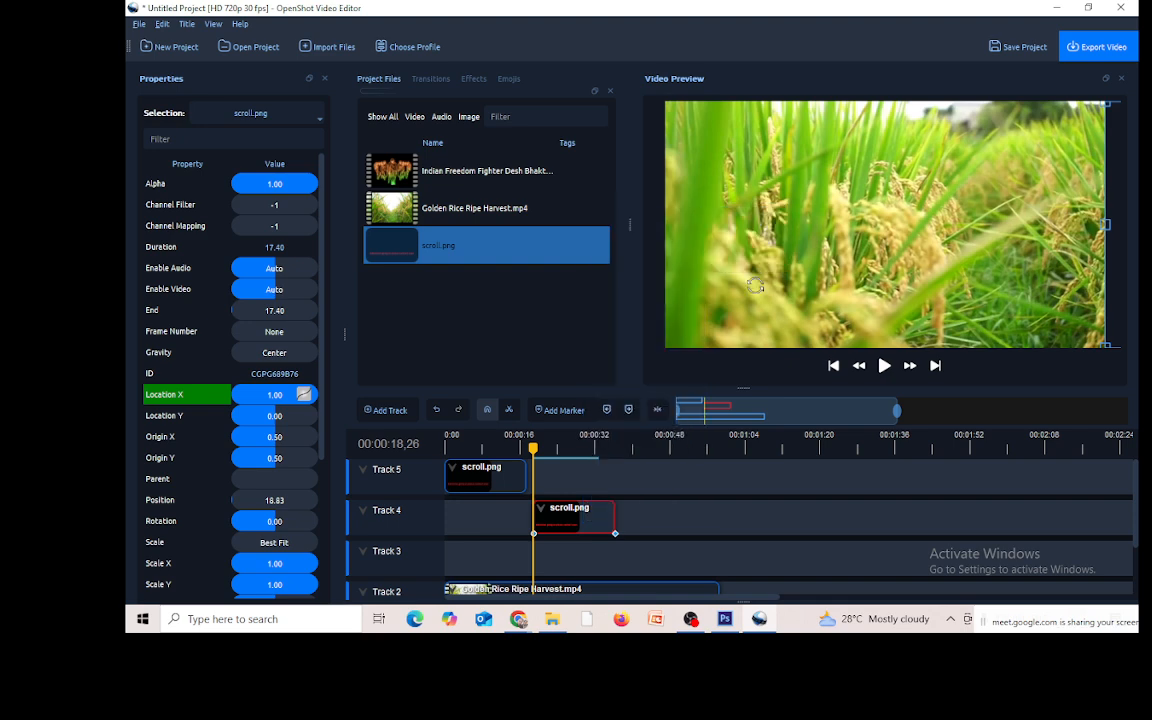
drag(533, 449, 619, 456)
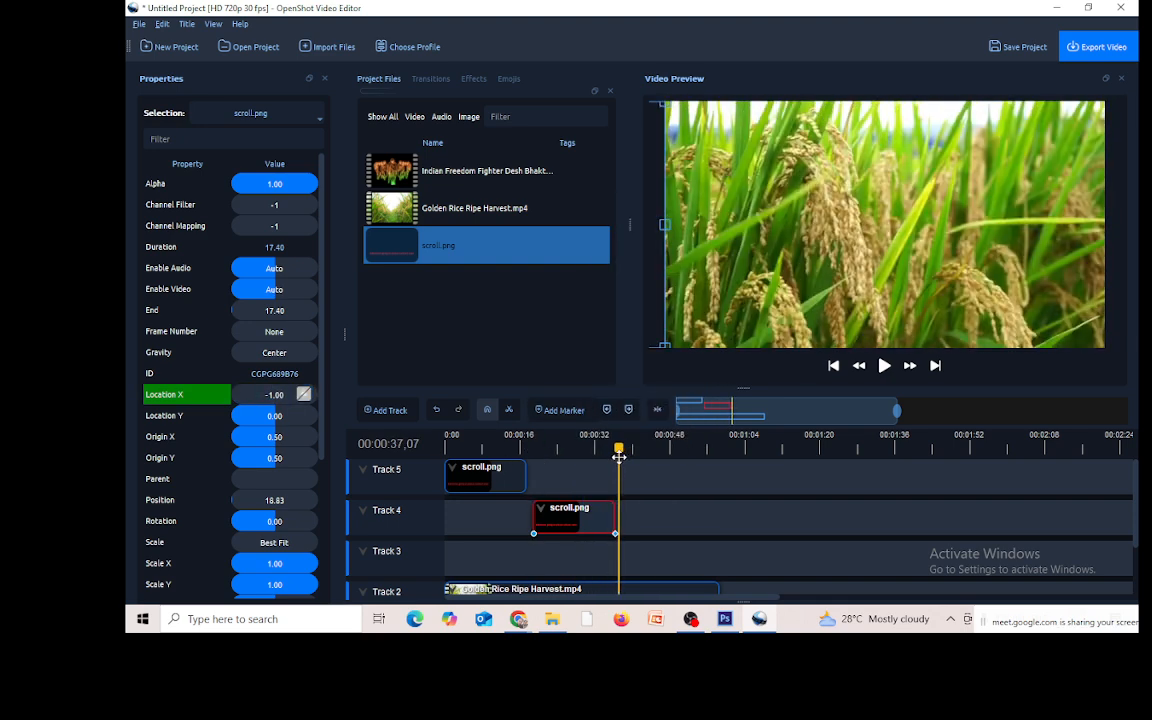
right_click(622, 518)
click(636, 524)
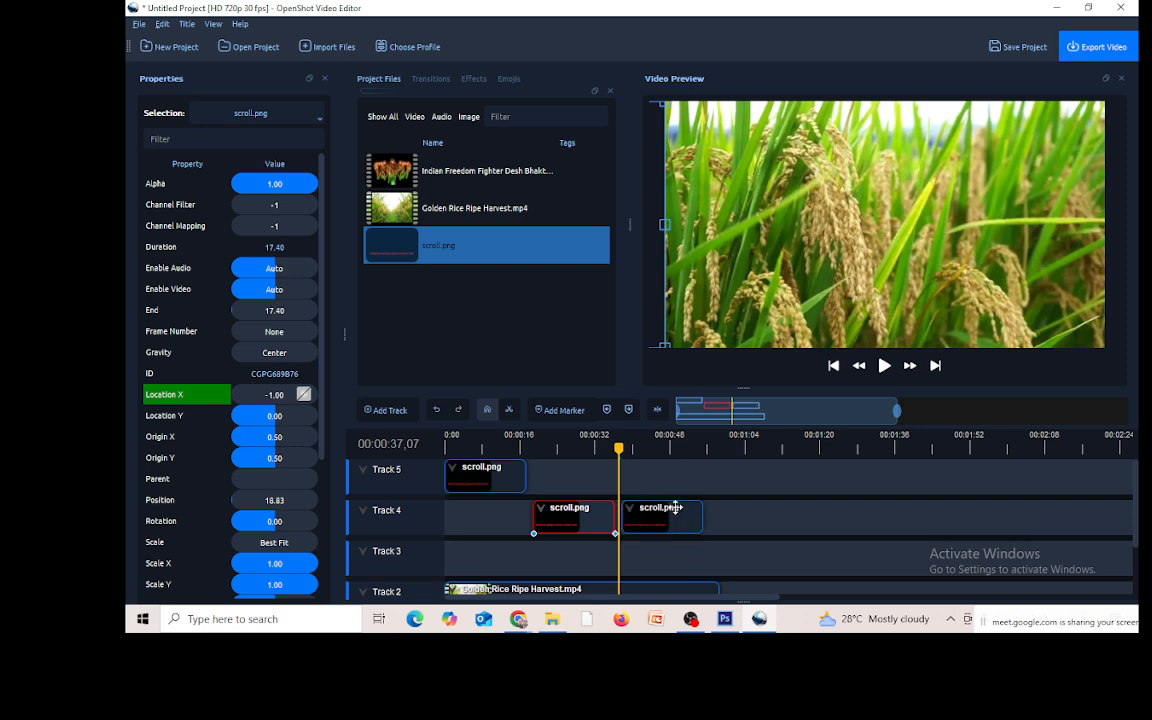
drag(676, 508, 664, 560)
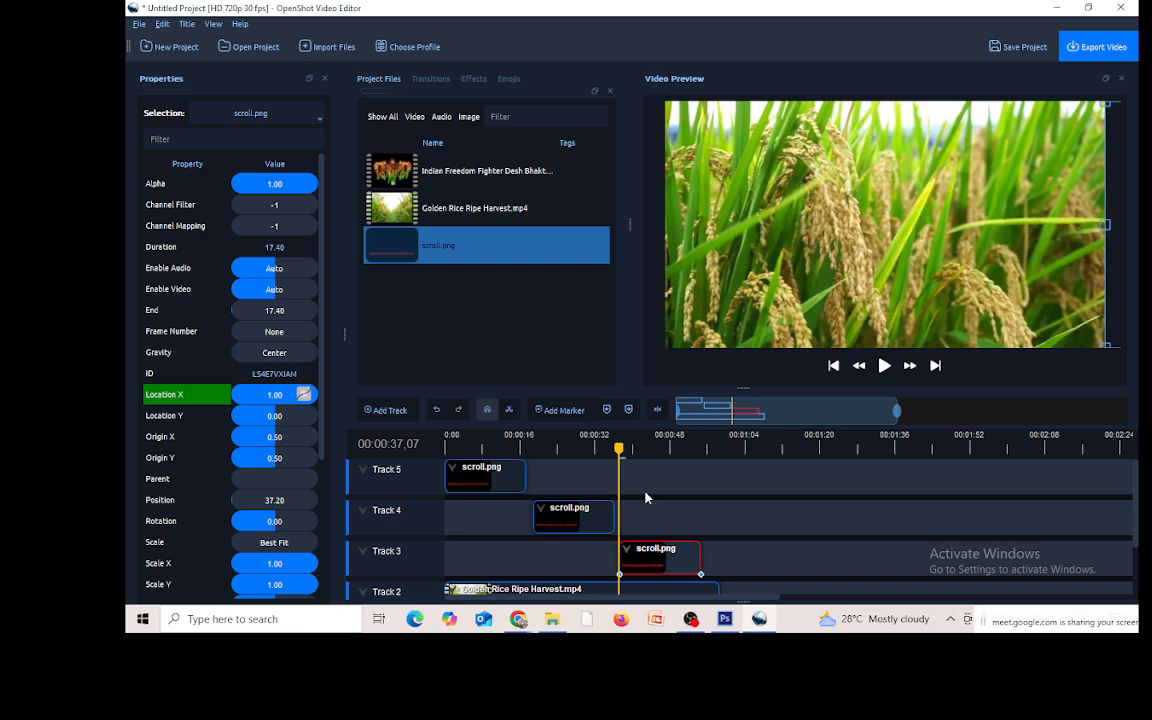
Step: Play the whole timeline from the start to check the three repeated text scrolls over the rice video
drag(621, 452, 419, 458)
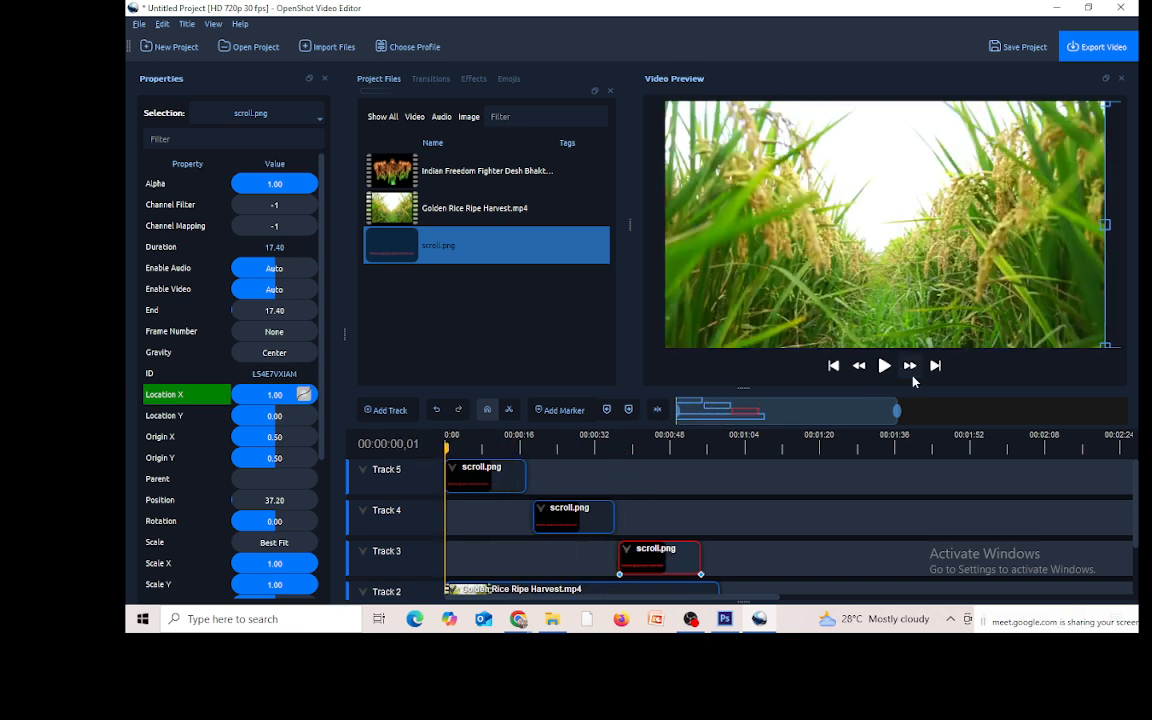
click(884, 366)
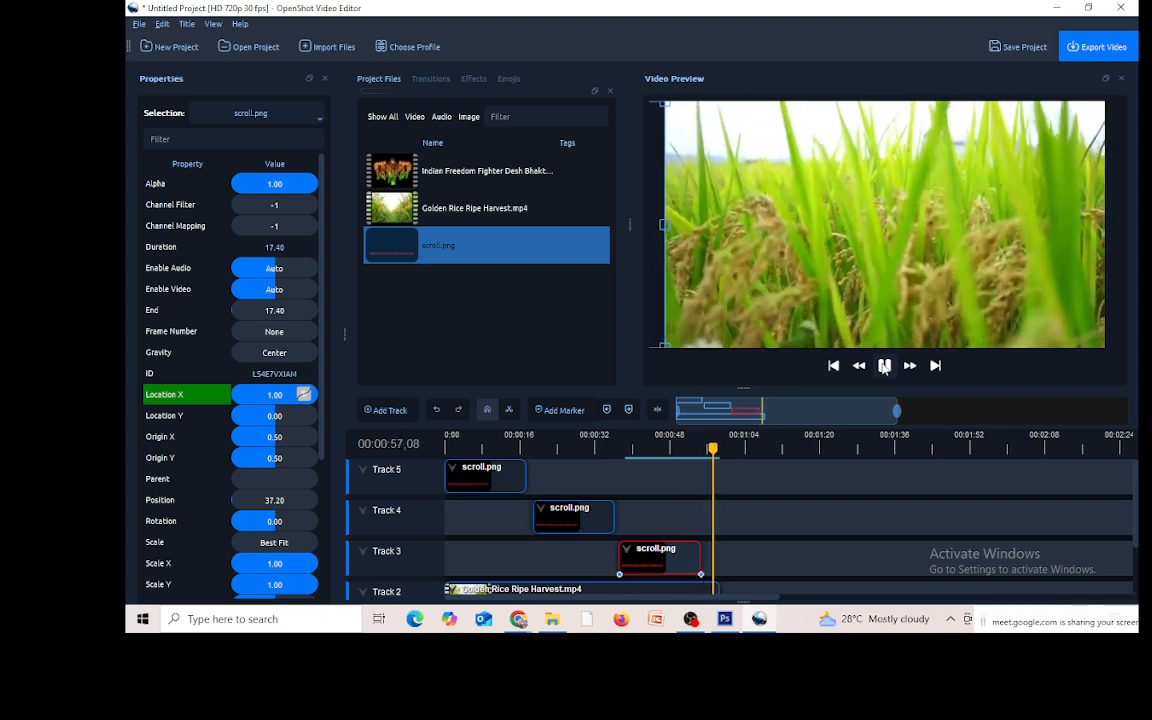
click(884, 366)
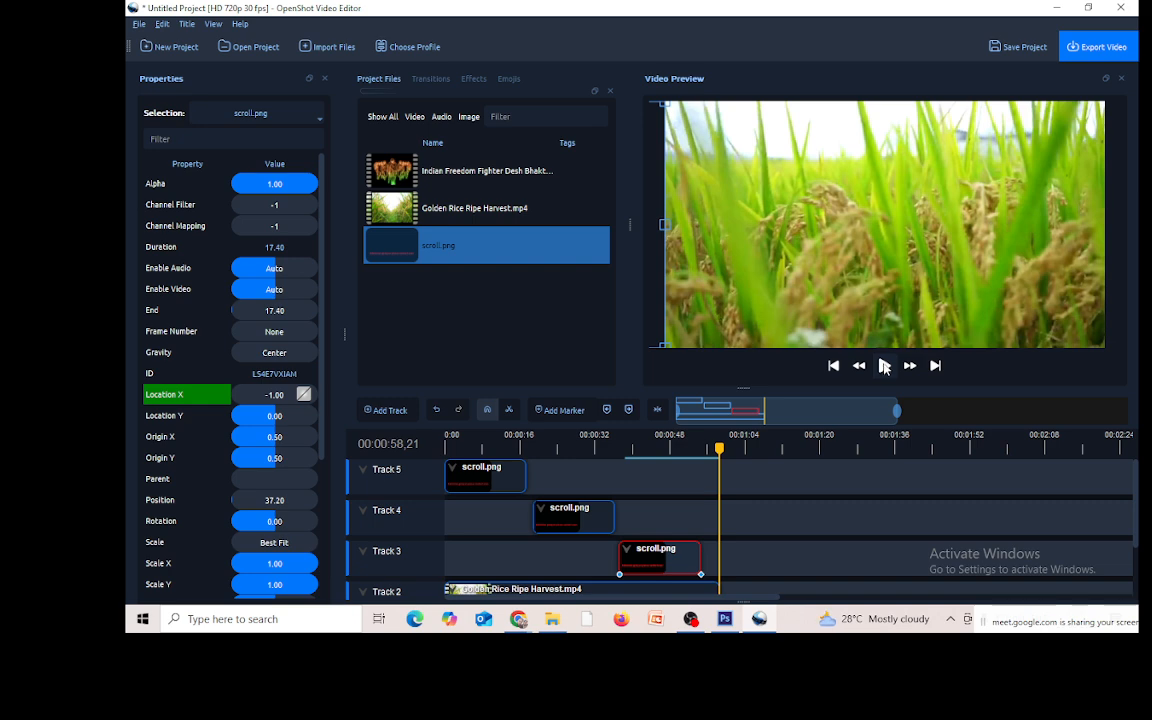
Step: Export the video as MP4 (h.264), HD 720p 30 fps, High quality, into the video folder on Local Disk (F:)
click(1098, 52)
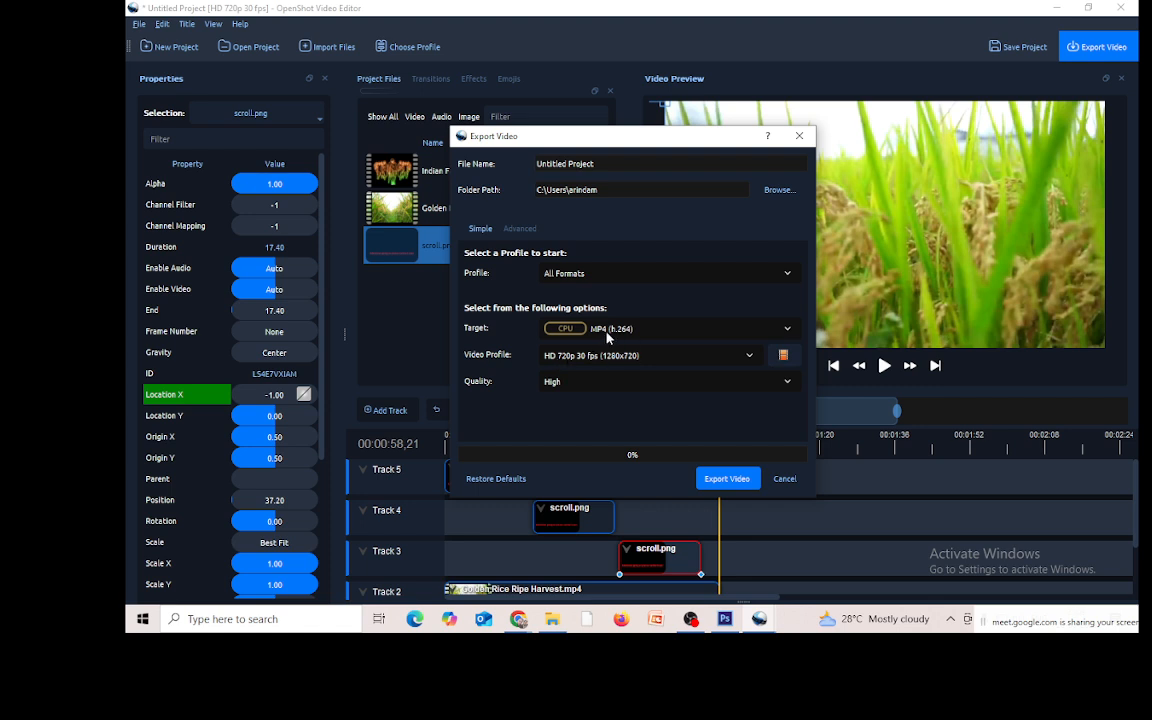
click(772, 193)
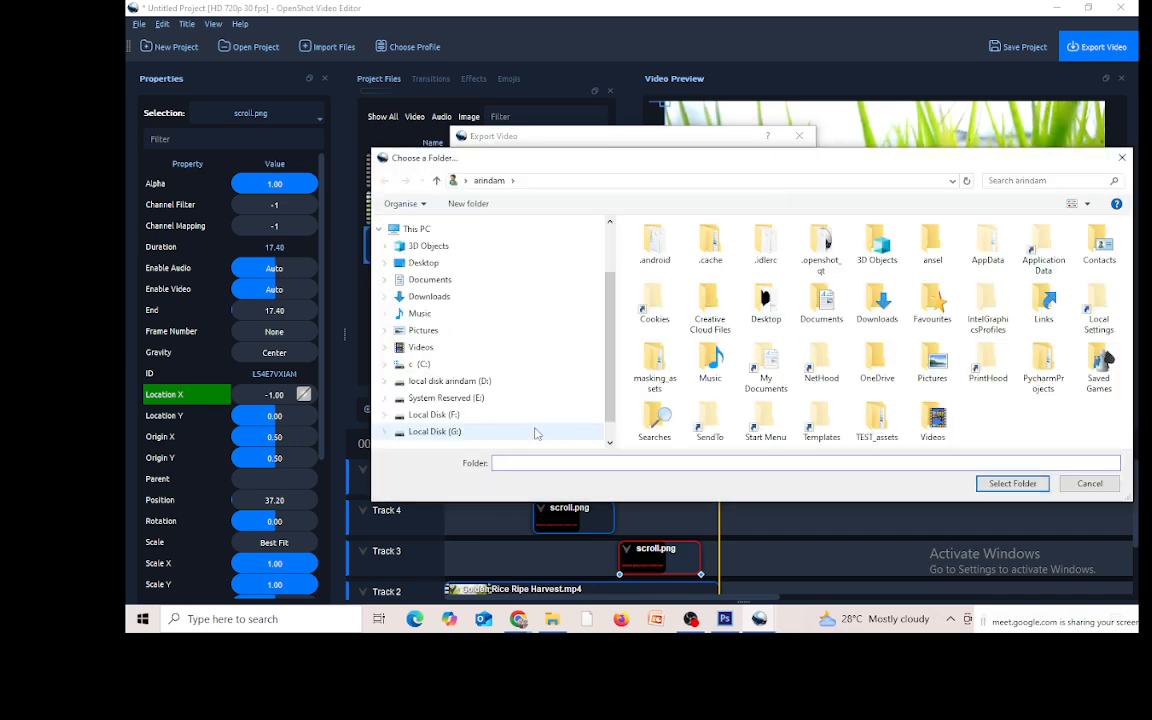
click(451, 416)
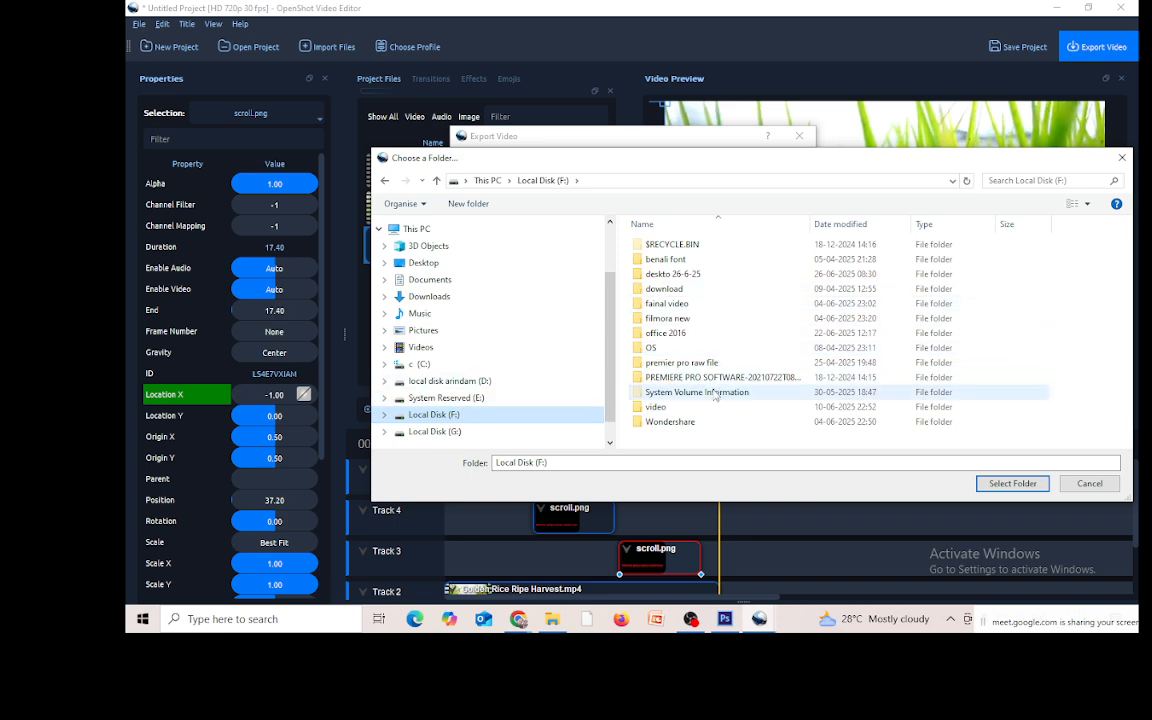
double_click(657, 407)
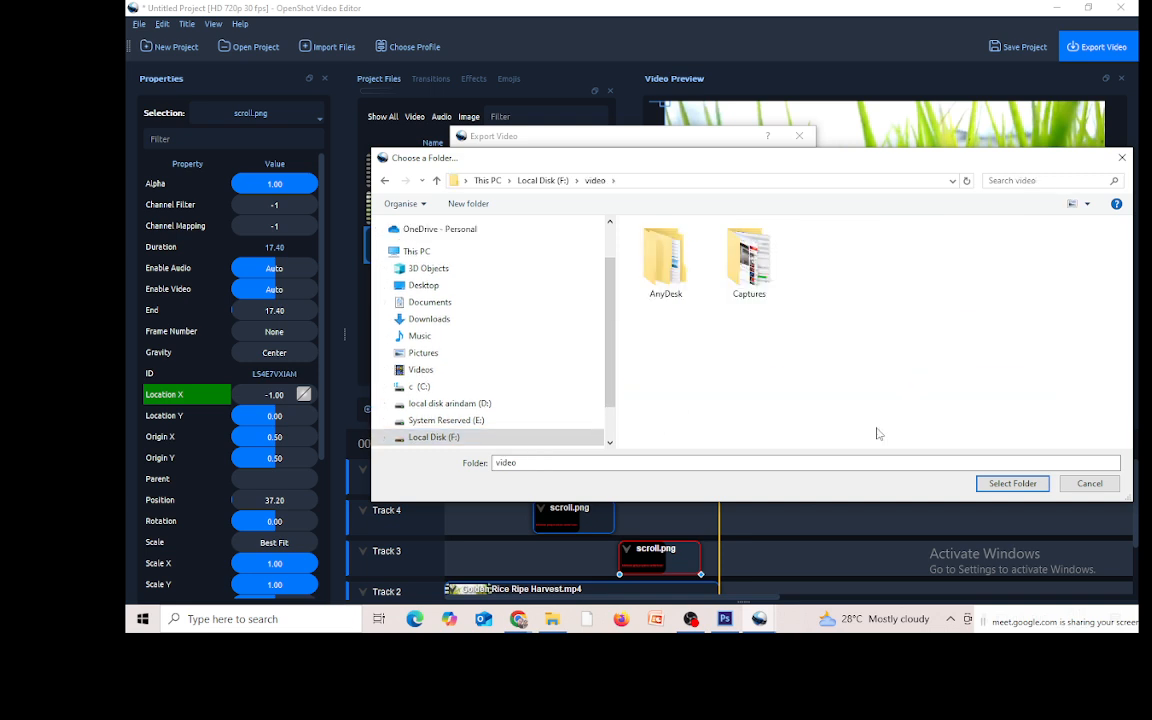
click(1011, 484)
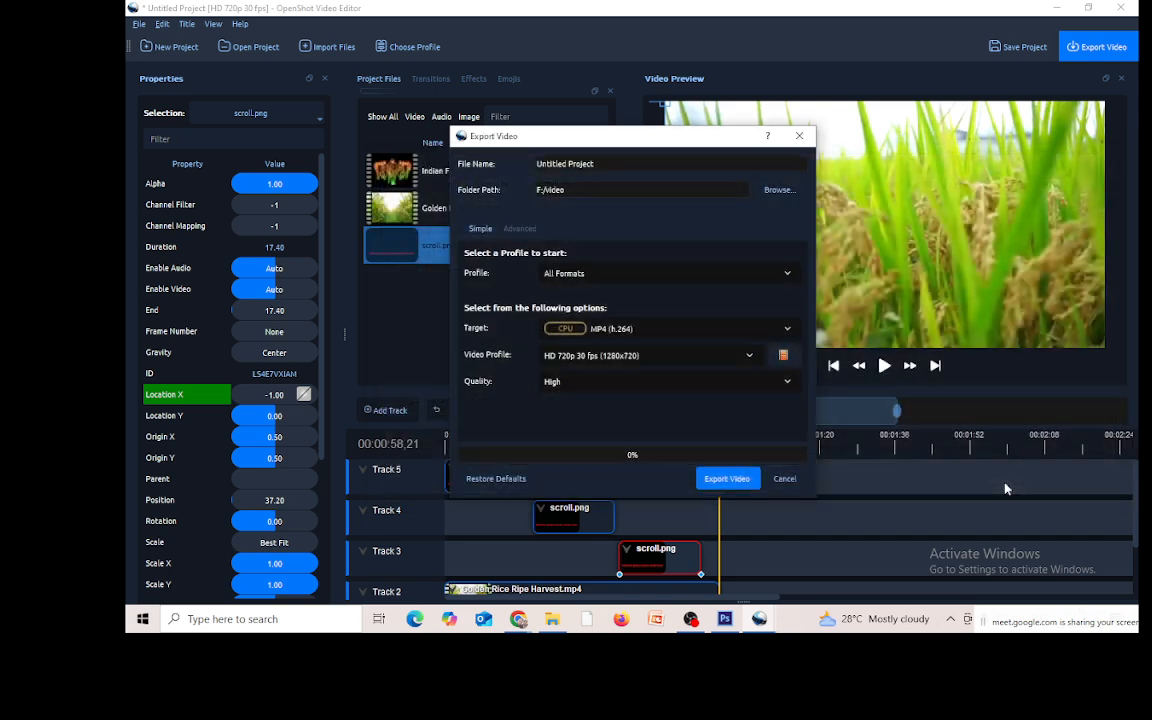
click(727, 480)
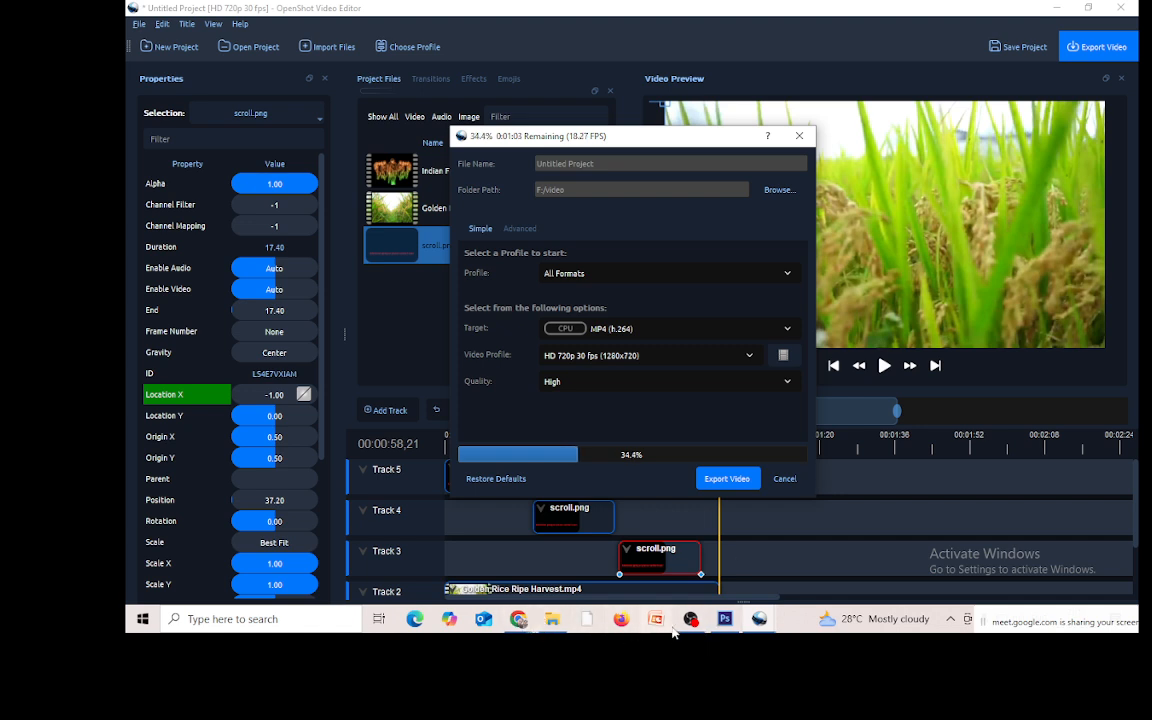
Step: Switch to Photoshop and close the "Admission going on please contact soon" document without saving it
mouse_move(726, 620)
click(726, 620)
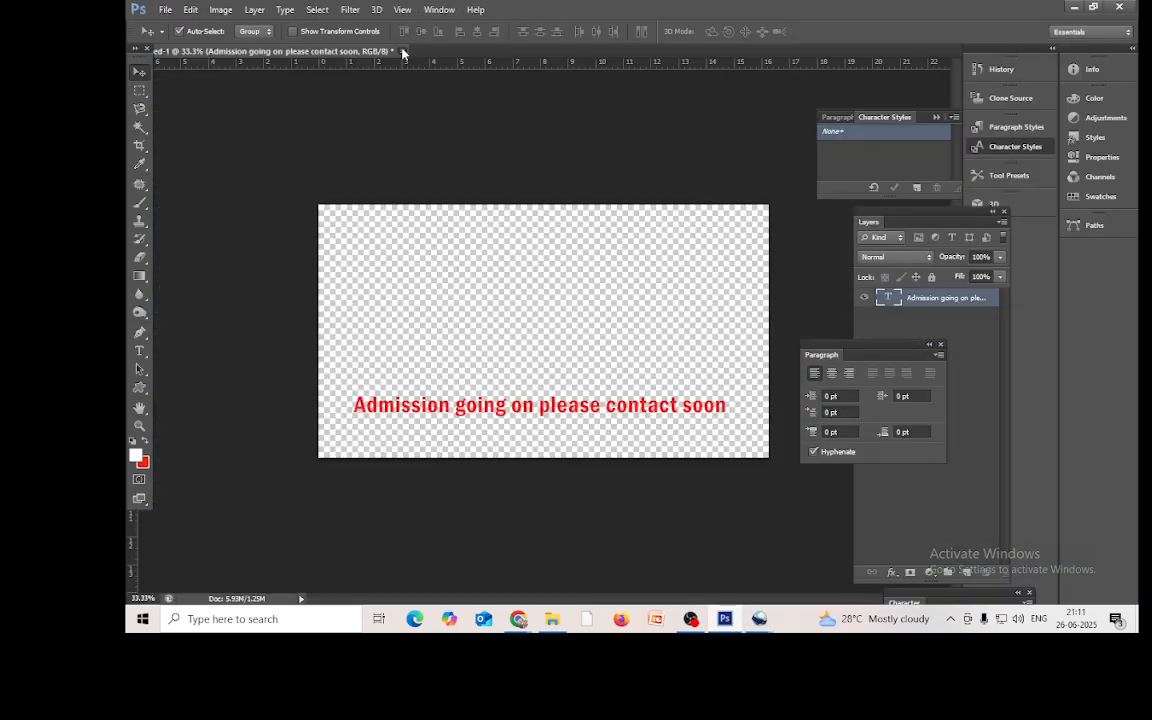
click(402, 51)
click(634, 239)
click(169, 14)
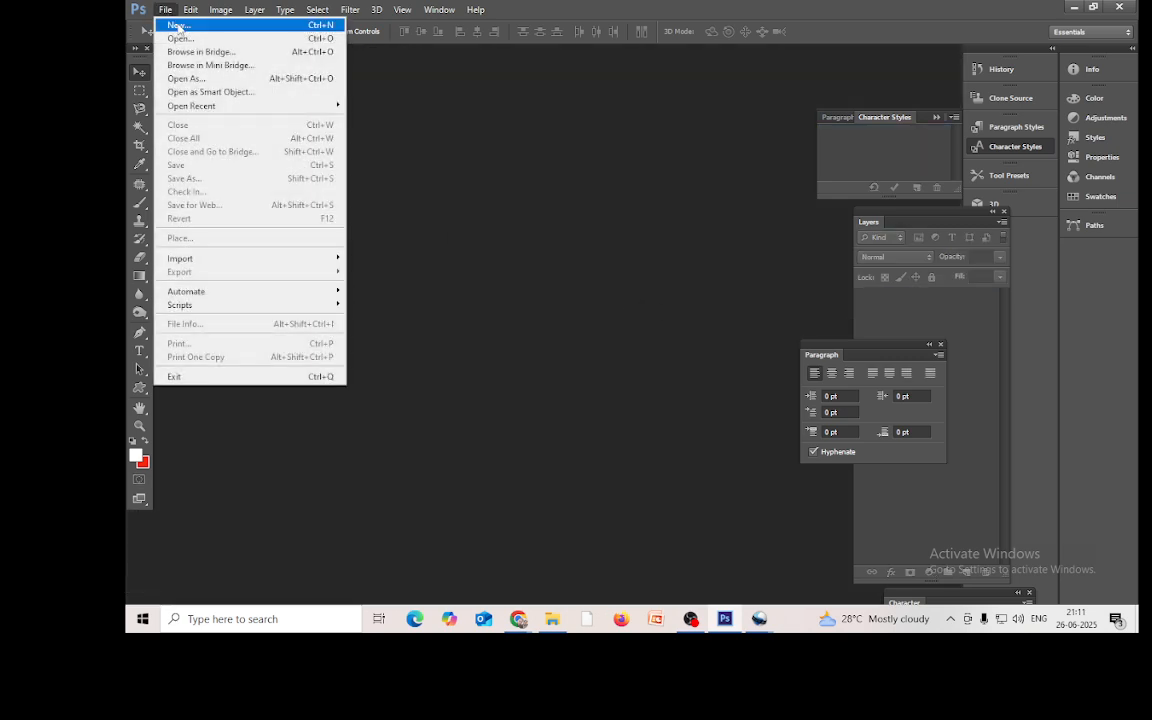
click(178, 25)
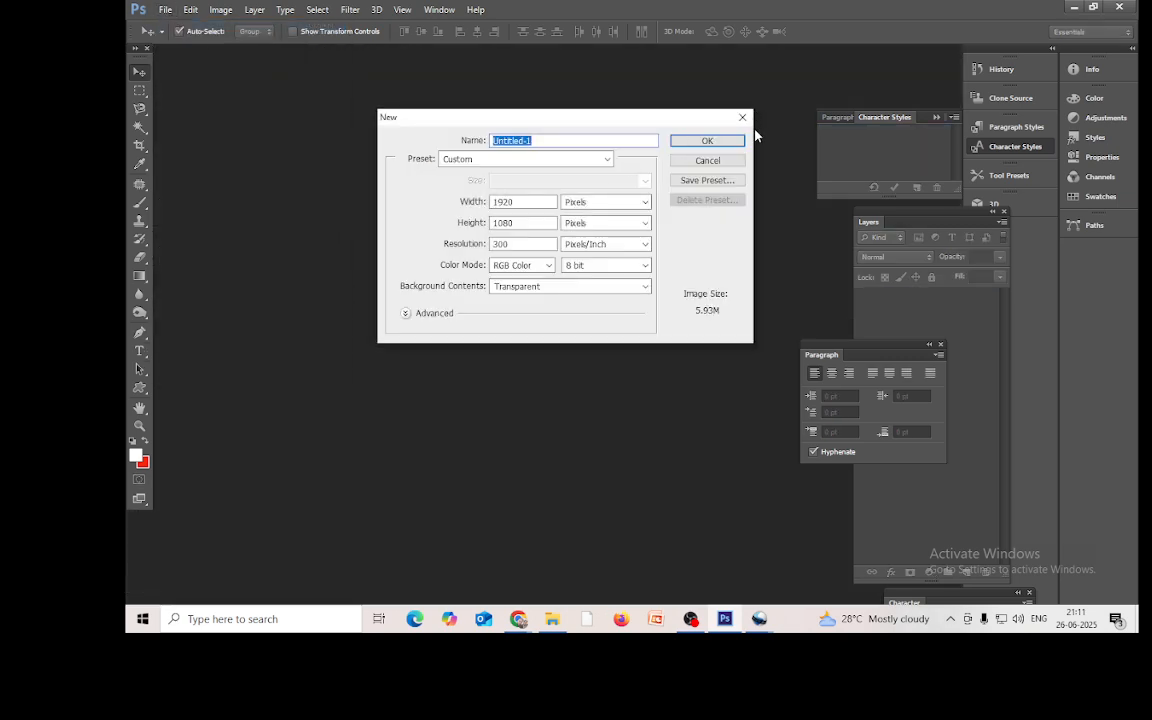
key(Escape)
Step: Start opening an existing image and browse to the image bank folder on drive D:
click(165, 9)
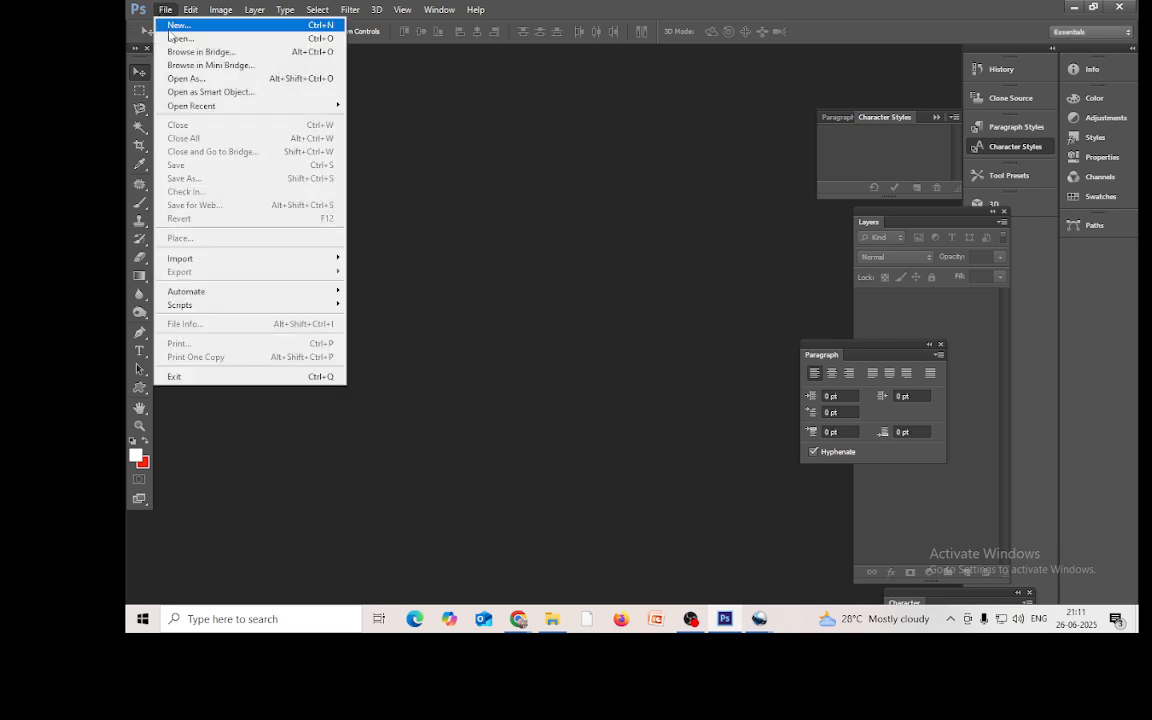
click(176, 38)
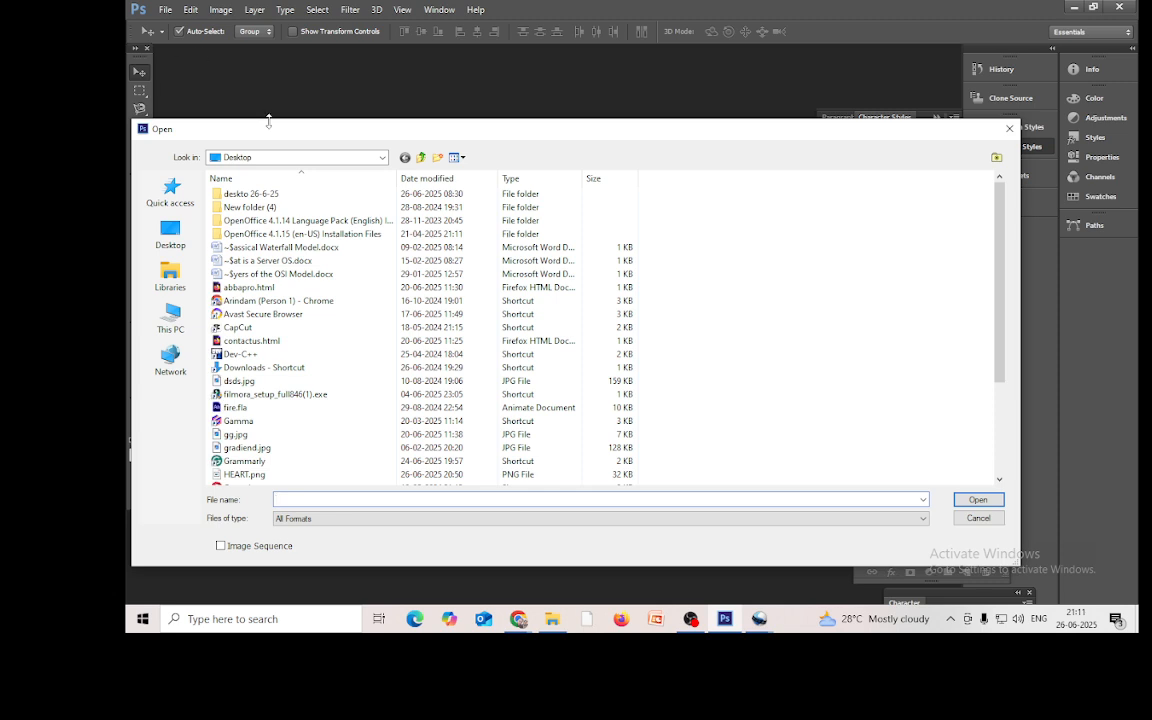
scroll(275, 330, down, 4)
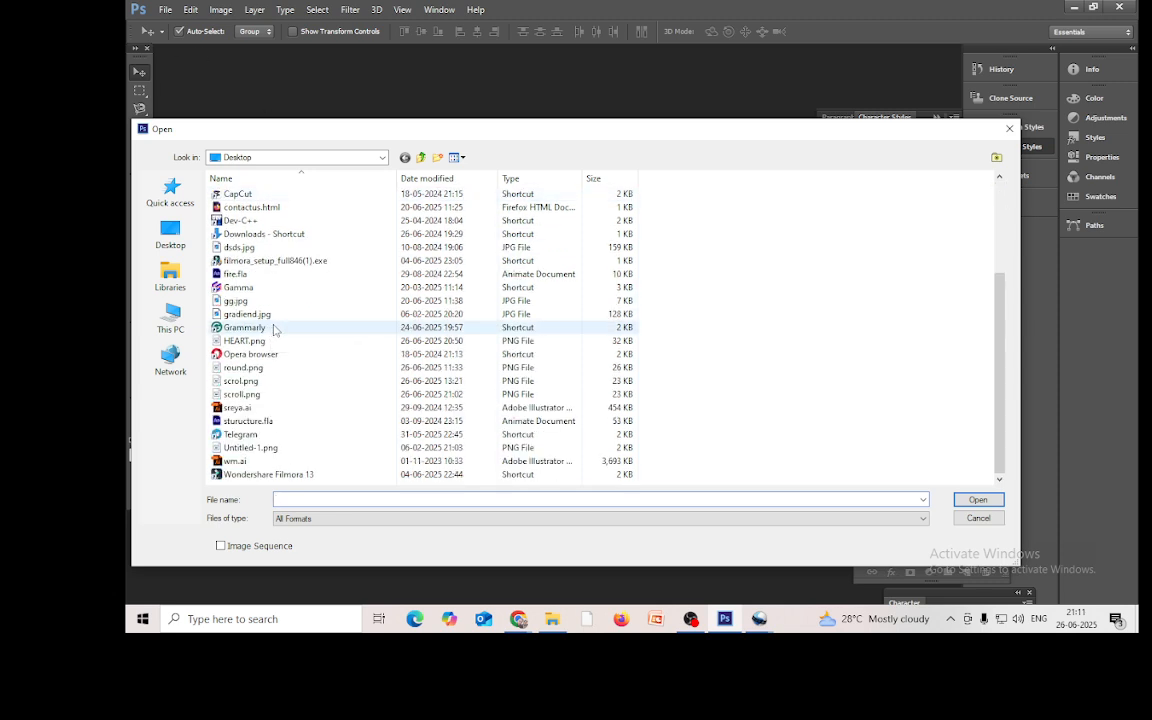
click(170, 322)
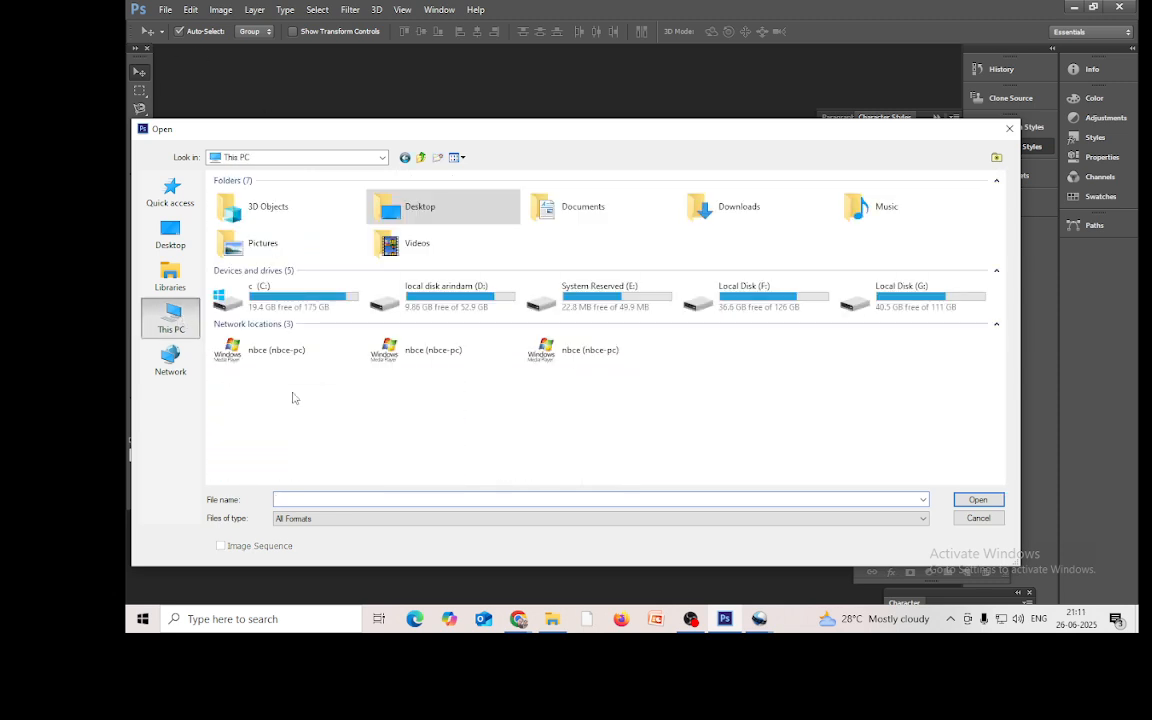
double_click(440, 297)
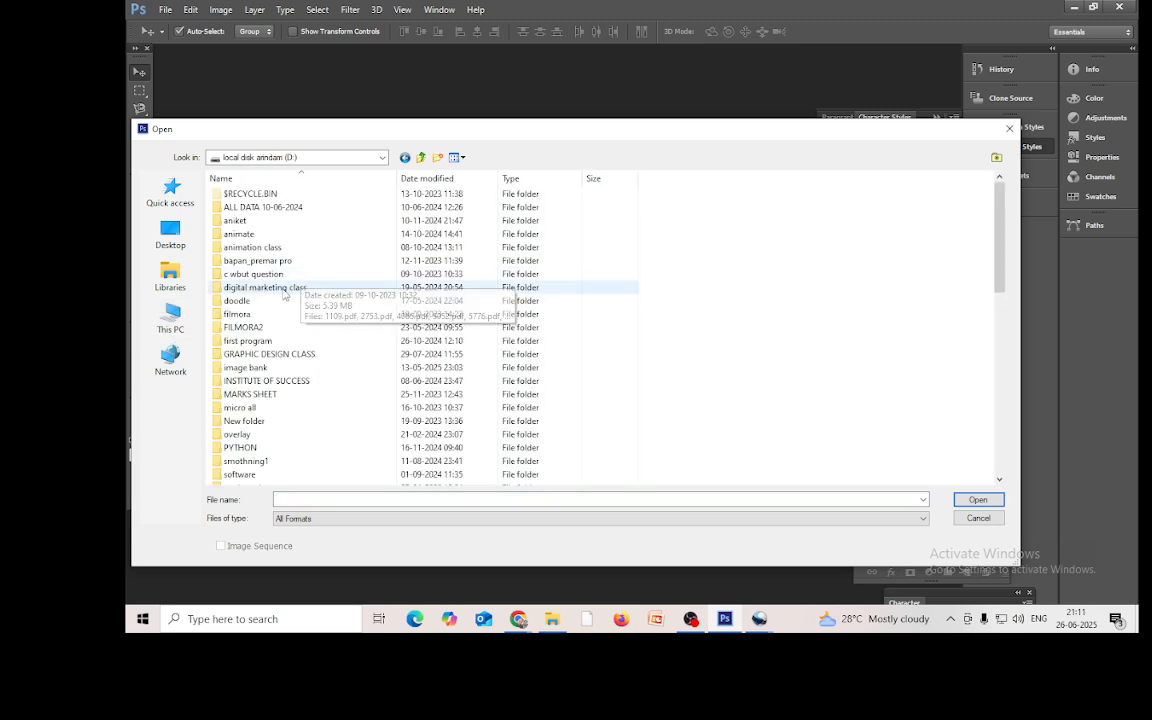
scroll(285, 294, down, 2)
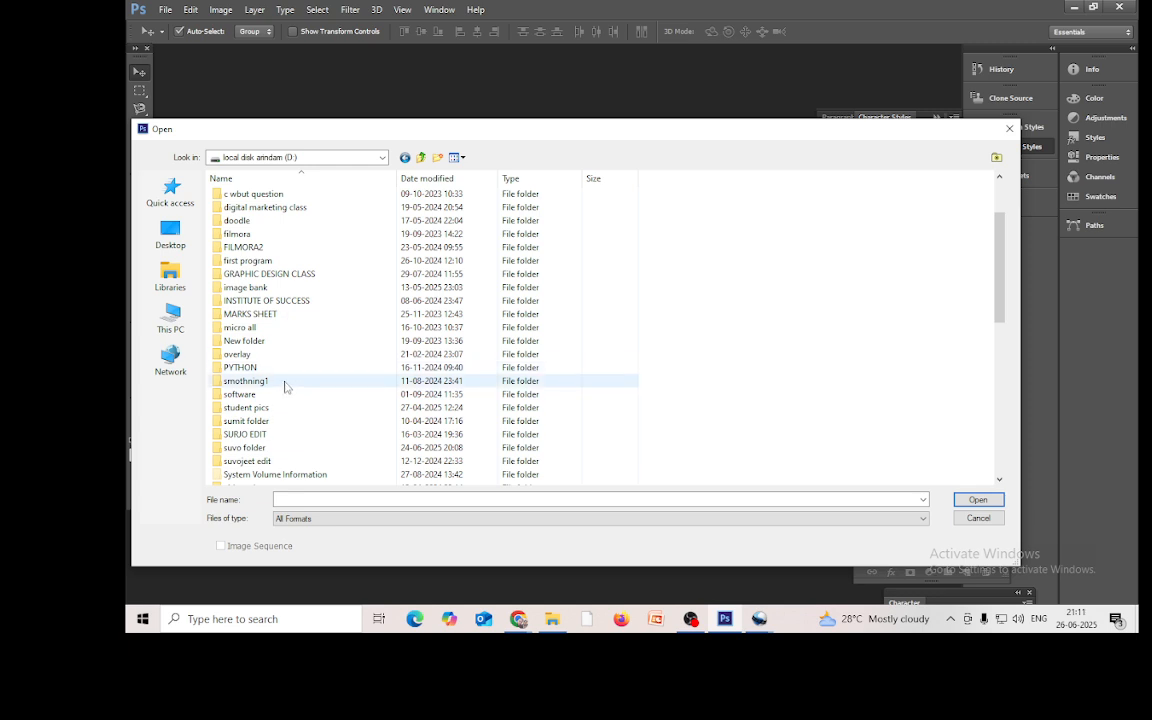
scroll(285, 387, down, 2)
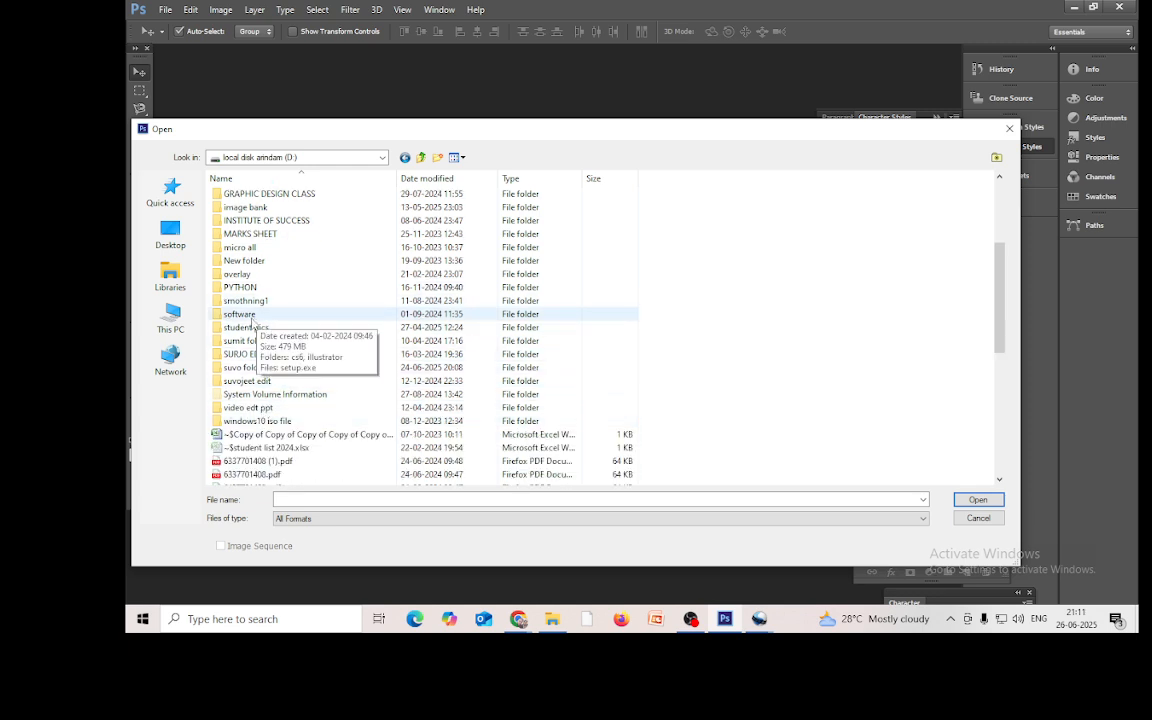
scroll(255, 432, up, 2)
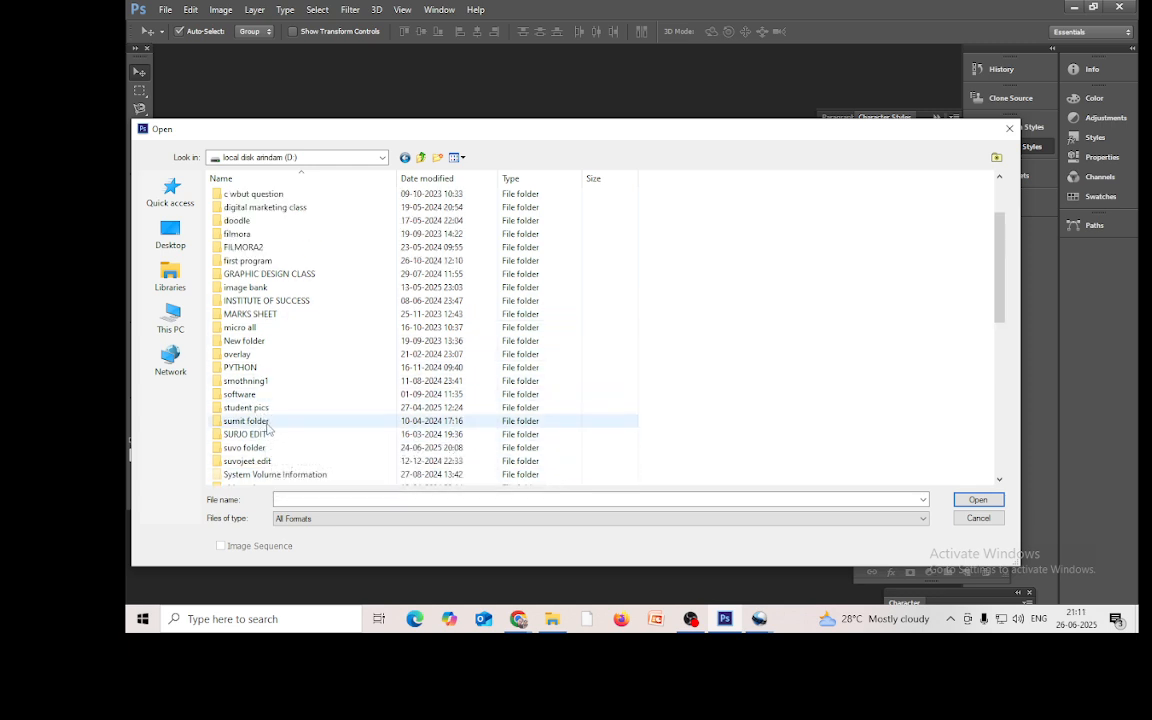
double_click(263, 289)
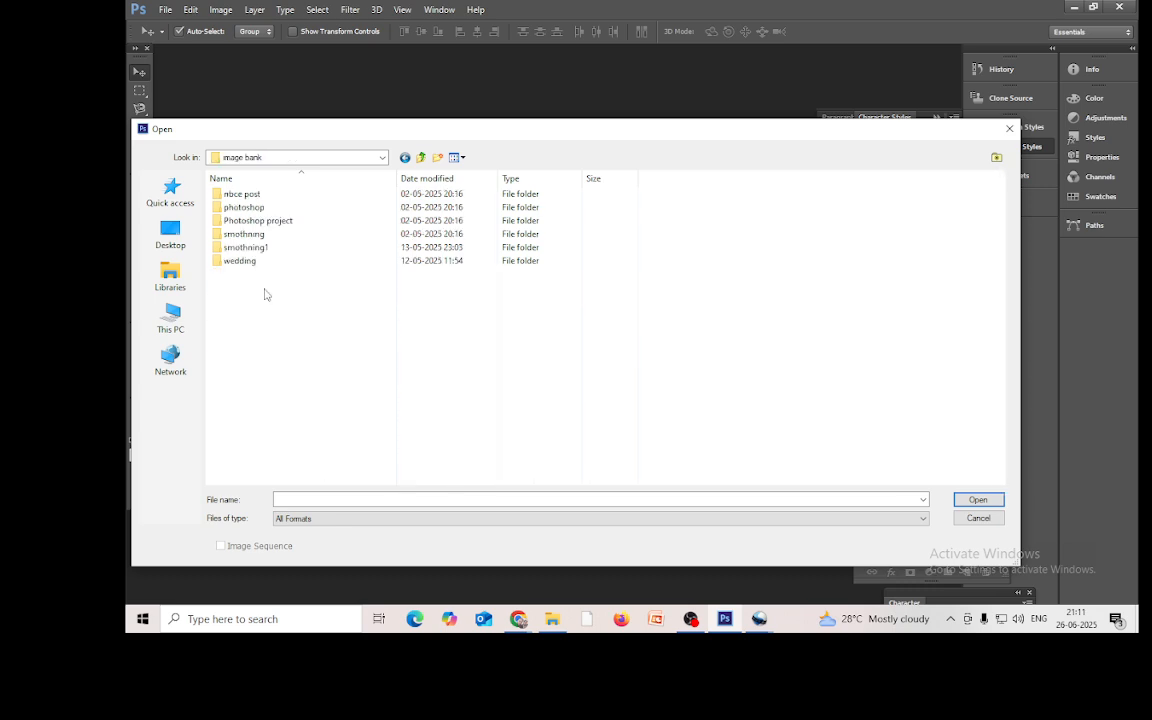
Step: Look through the images in the photoshop folder and return to the image bank folder
double_click(244, 207)
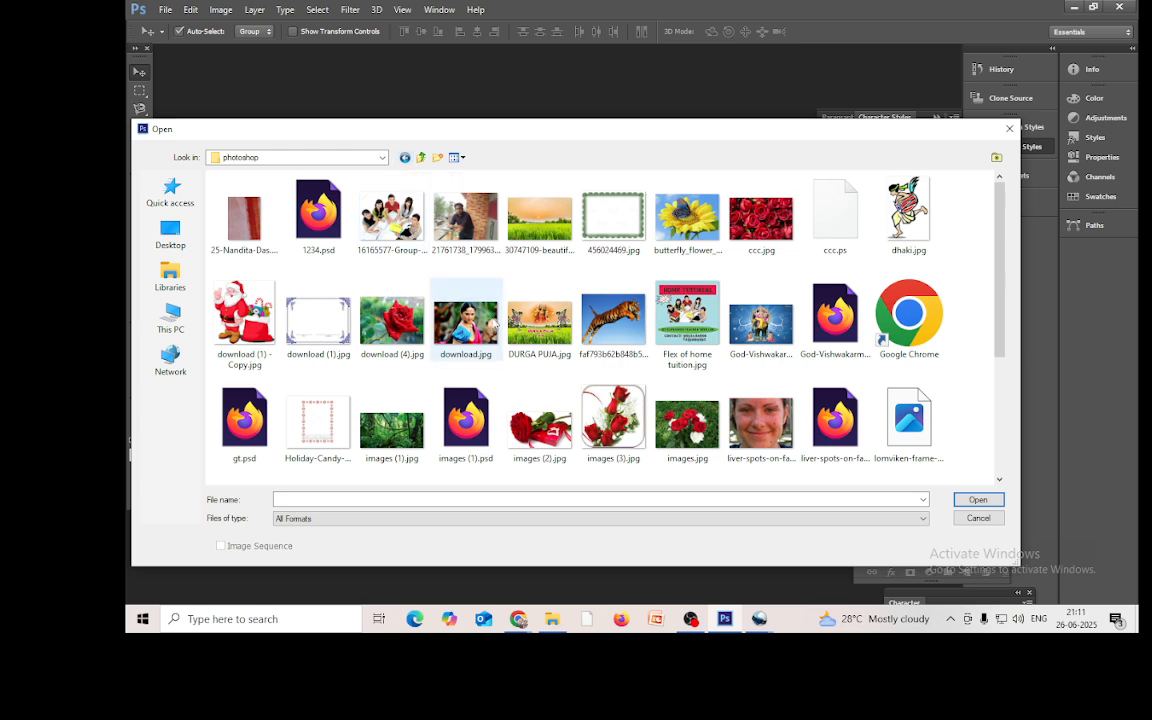
scroll(563, 330, down, 3)
scroll(563, 330, down, 1)
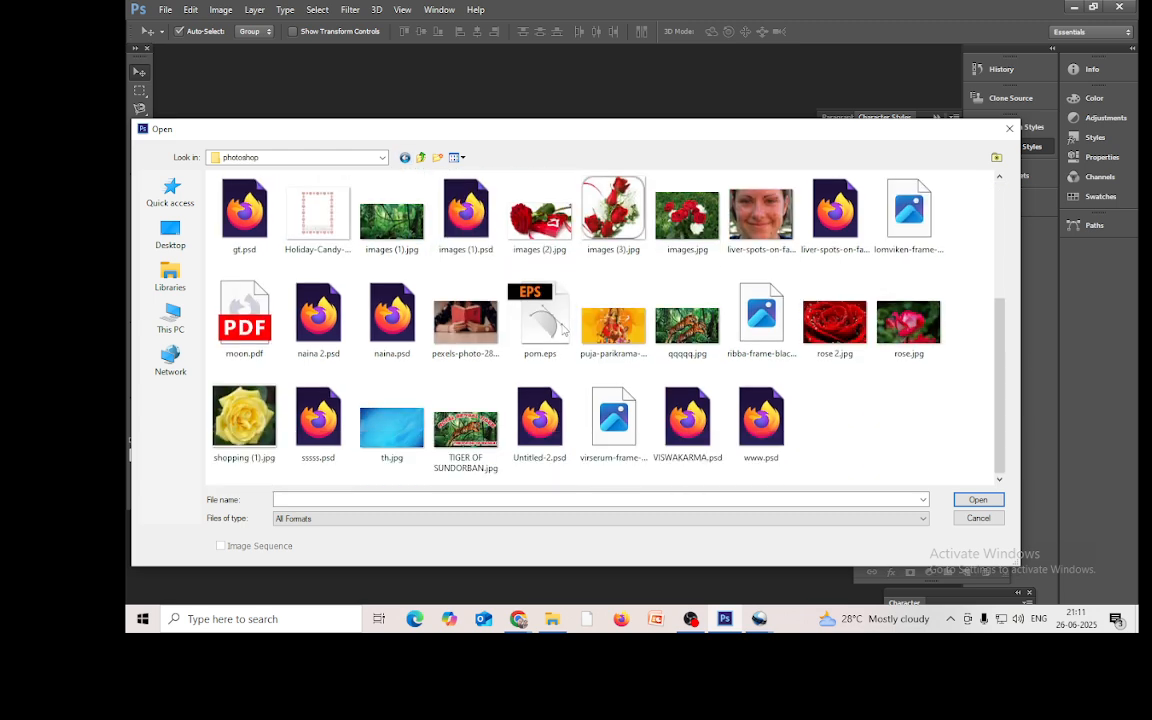
scroll(600, 400, up, 4)
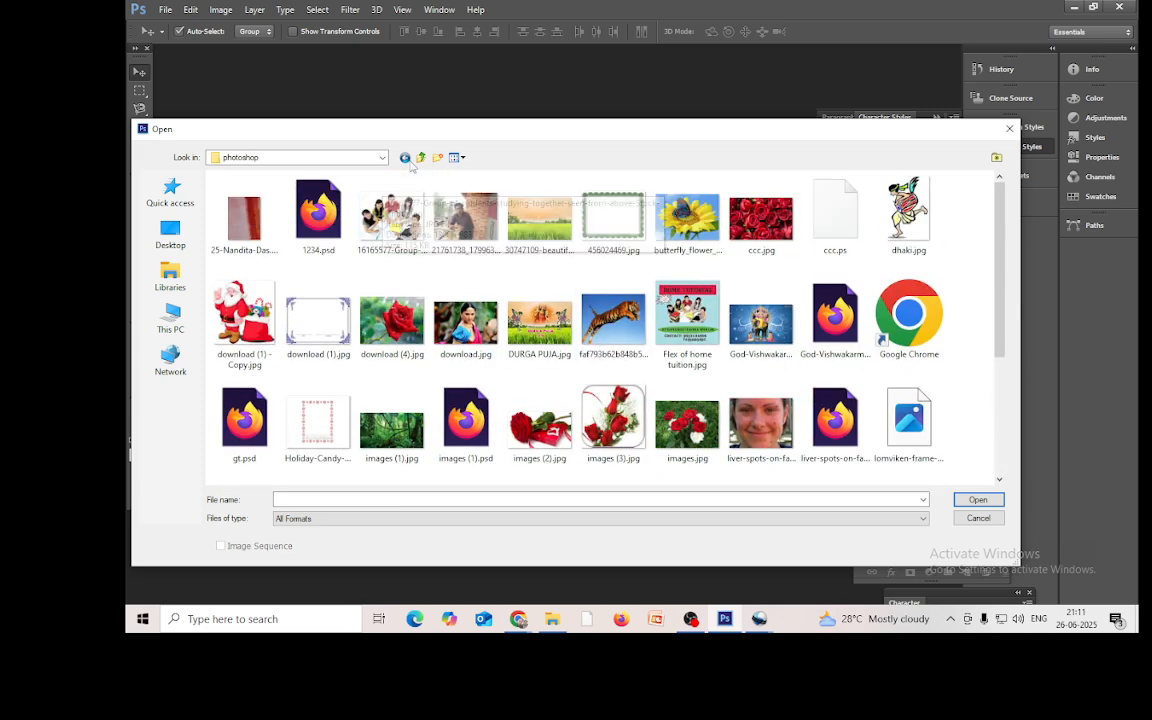
click(405, 158)
Step: Open File 1.jpg from the Photoshop project folder
double_click(293, 224)
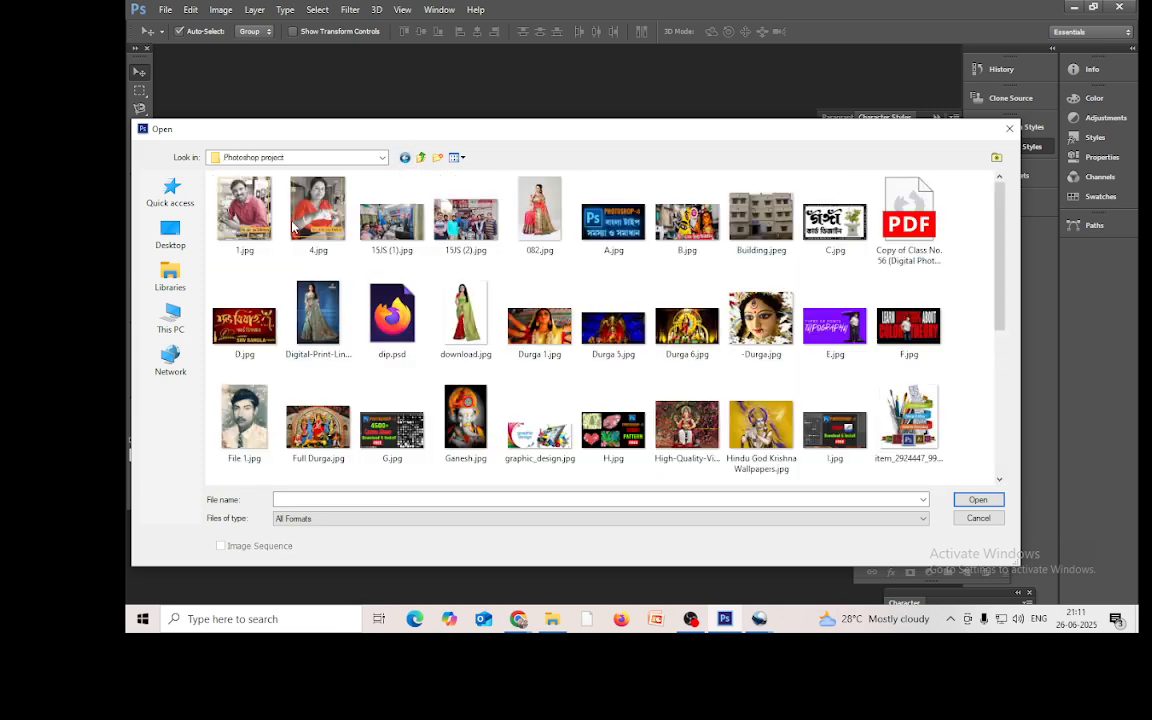
click(265, 432)
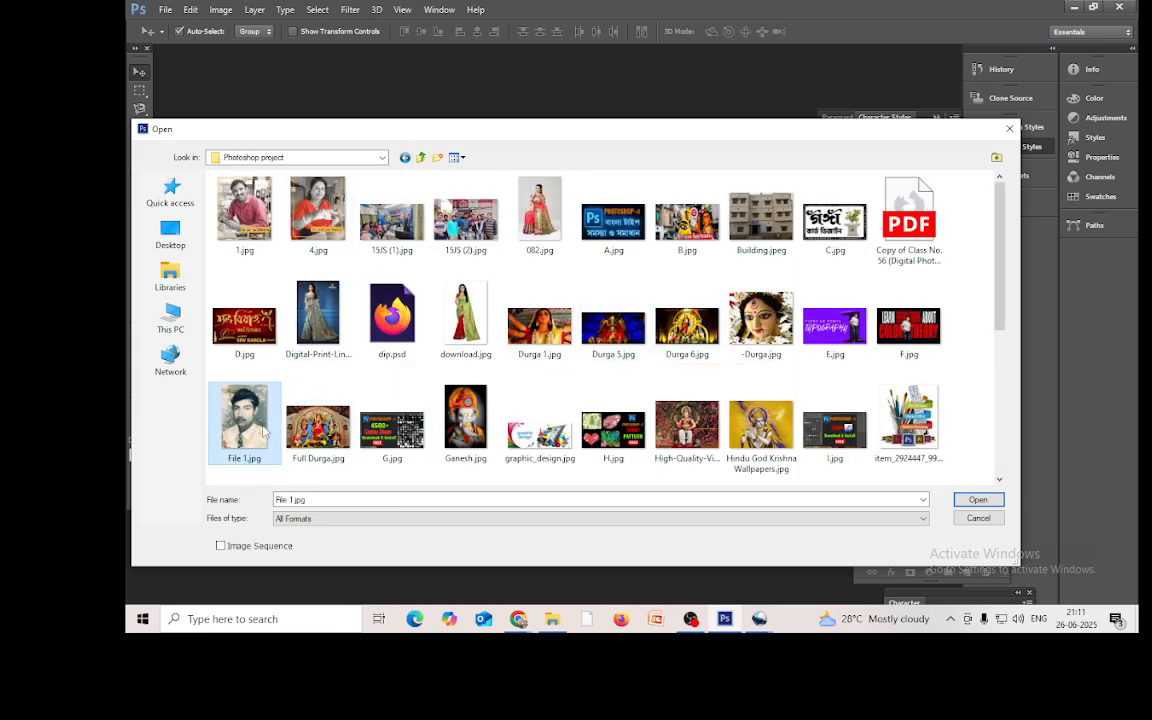
click(977, 499)
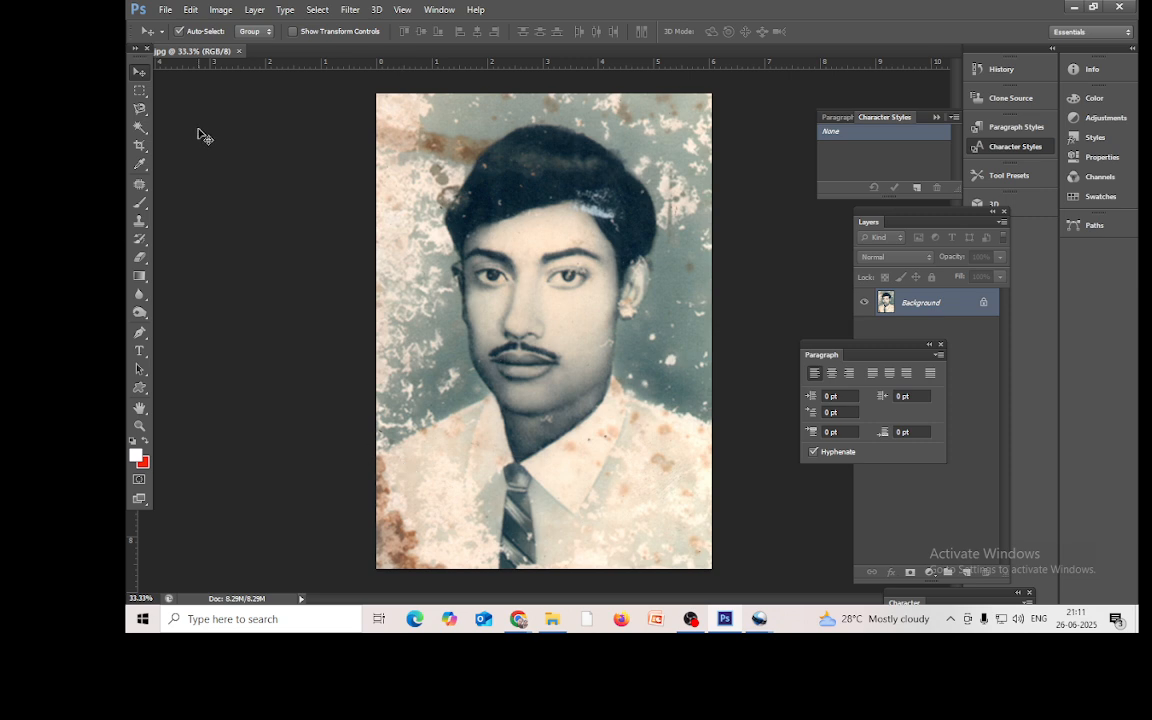
Step: Start a Pen tool path at the photo's left edge, tracing the shoulder, neck and left side of the face up to the hair
click(139, 334)
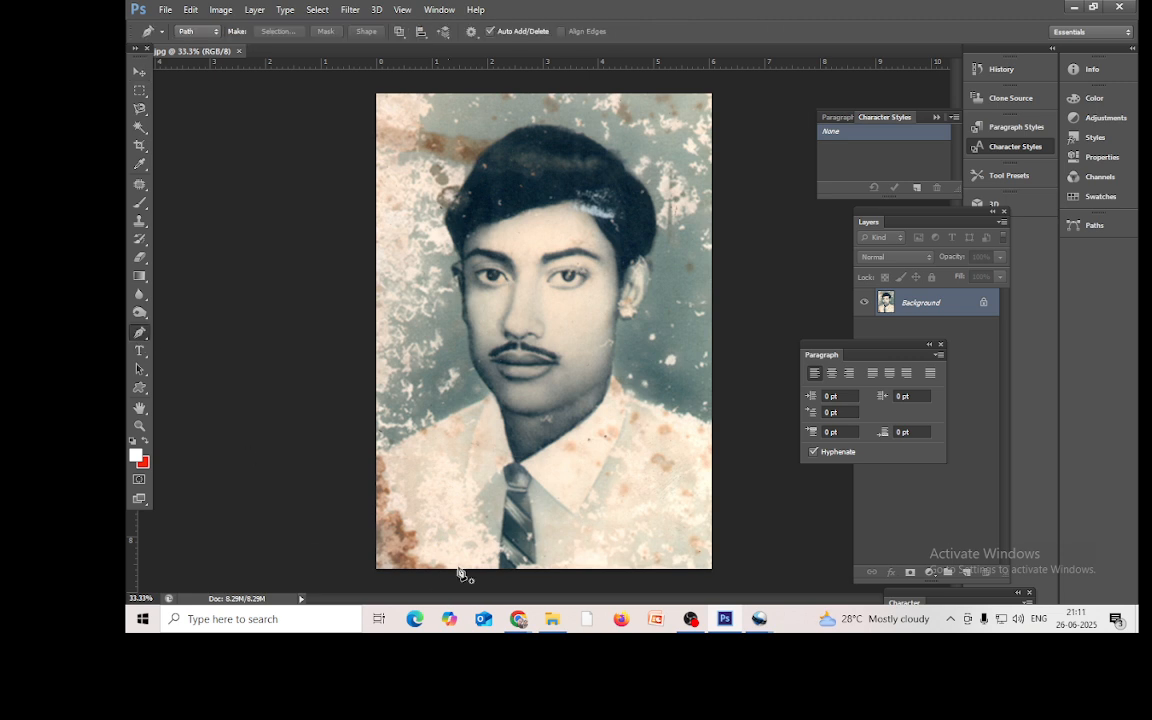
click(373, 460)
drag(400, 439, 403, 437)
drag(408, 436, 453, 419)
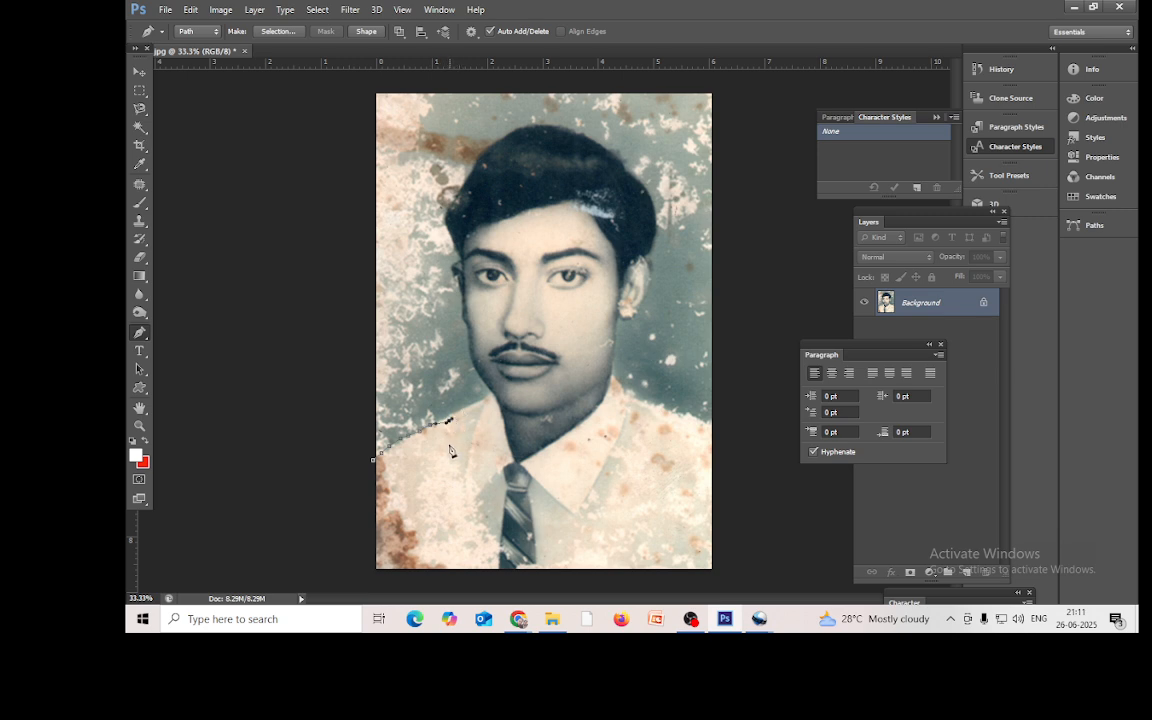
key(ctrl+z)
drag(459, 411, 476, 403)
click(470, 346)
click(465, 310)
click(447, 227)
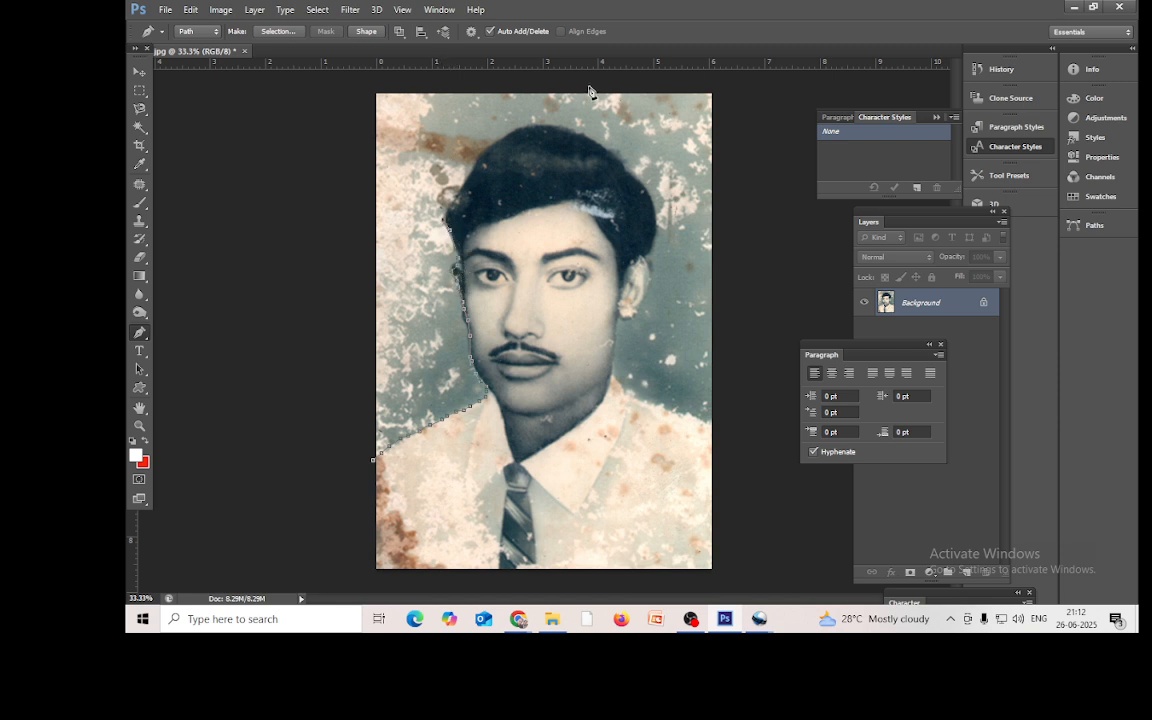
Step: Continue the path over the top of the hair and around the ear on the right side of the man's head
click(470, 182)
click(497, 146)
click(512, 134)
click(549, 127)
click(568, 131)
click(585, 134)
click(603, 143)
click(611, 155)
click(641, 186)
click(650, 246)
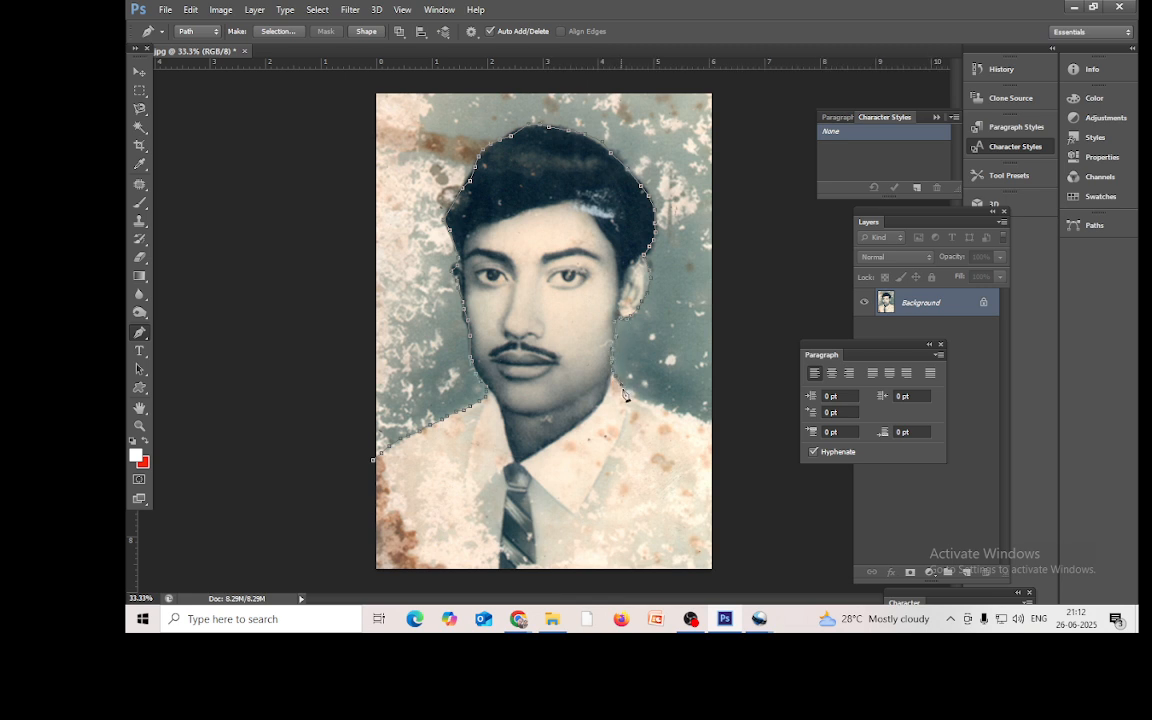
Step: Trace the right shoulder, route the path outside the canvas below the photo, and close it at the starting point
click(668, 411)
click(706, 423)
click(730, 462)
drag(758, 566, 759, 578)
click(703, 584)
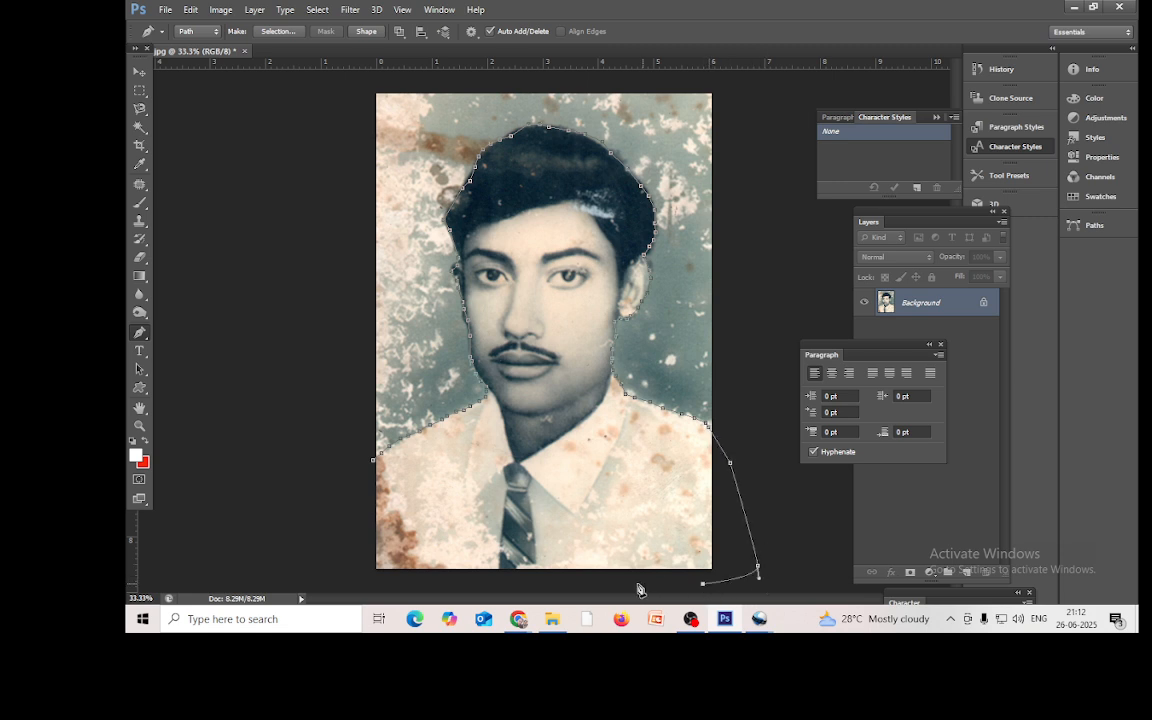
drag(605, 584, 580, 584)
drag(463, 590, 434, 590)
click(356, 589)
click(330, 548)
click(338, 516)
click(345, 490)
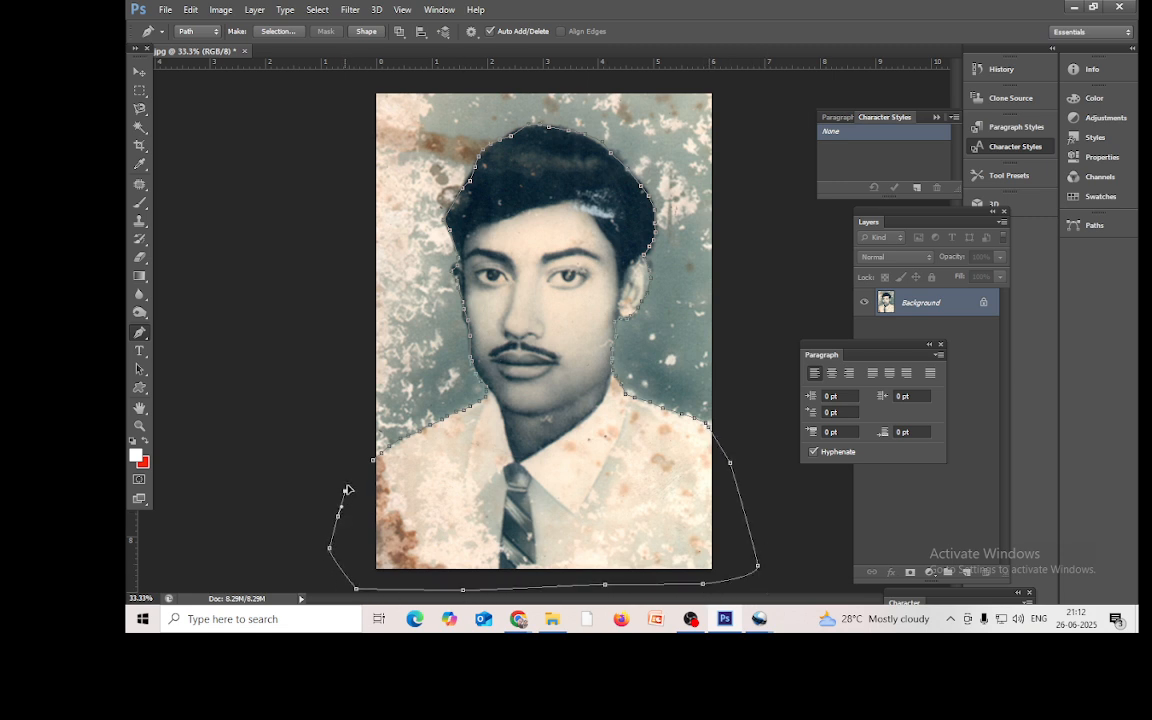
drag(358, 473, 365, 466)
click(373, 462)
Step: Convert the closed path into a new anti-aliased selection with a feather radius of 2 pixels
right_click(434, 456)
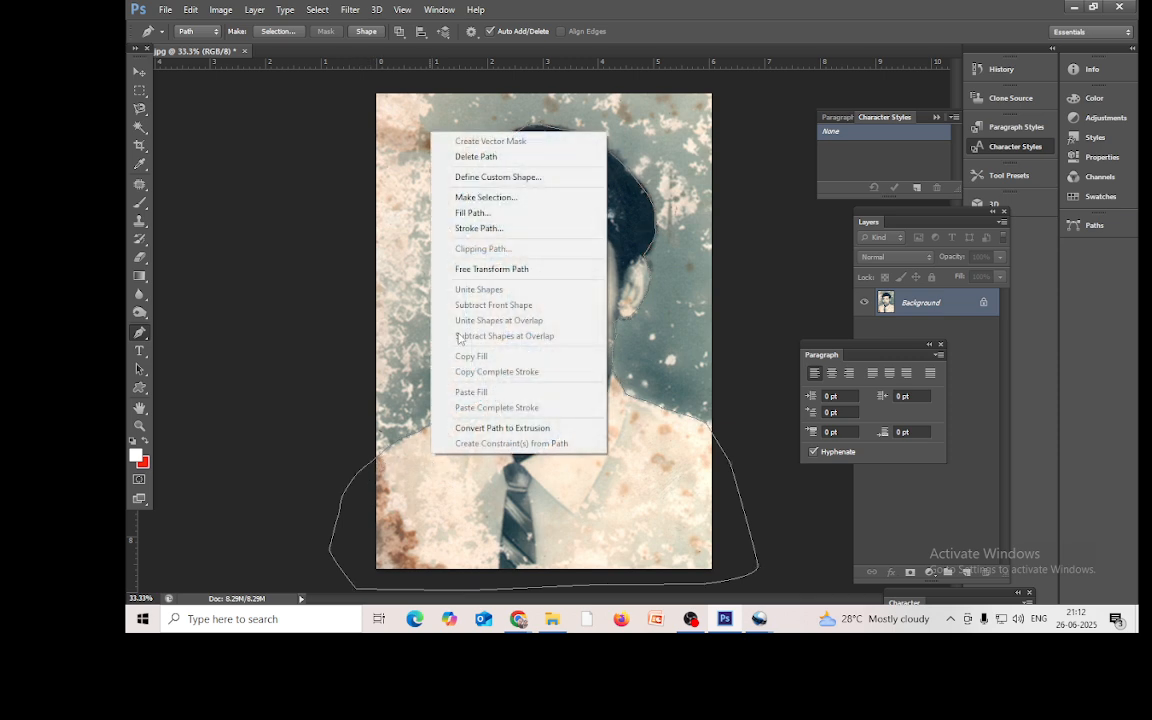
click(500, 197)
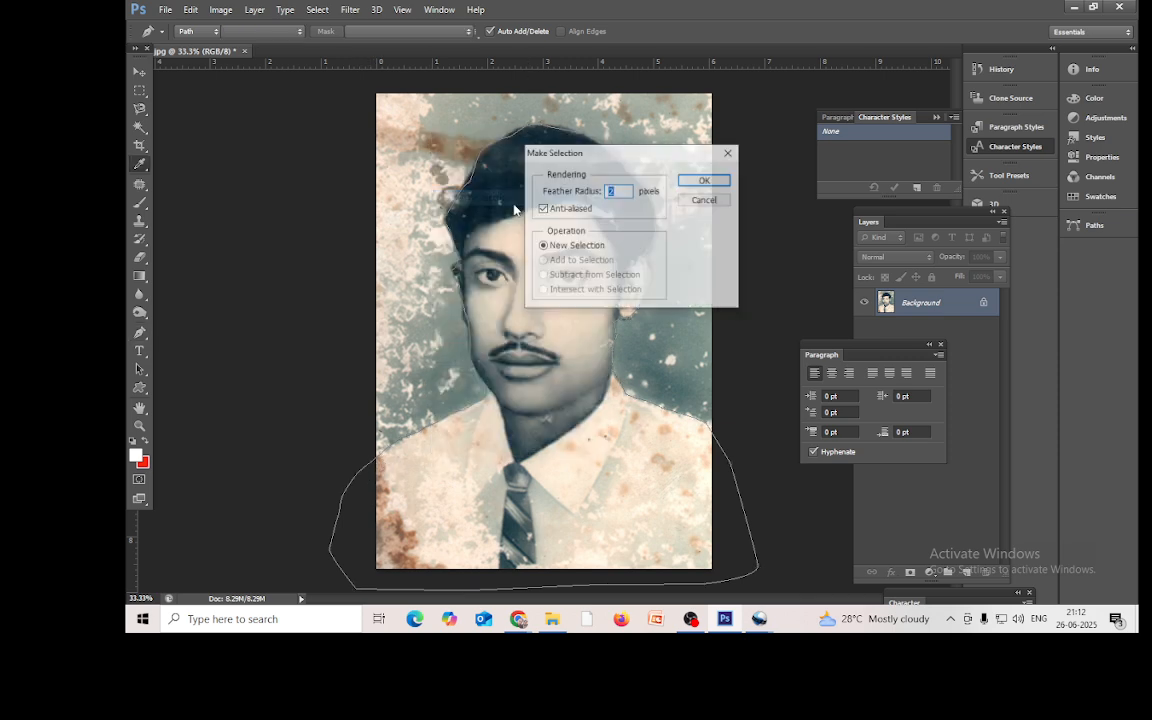
click(704, 182)
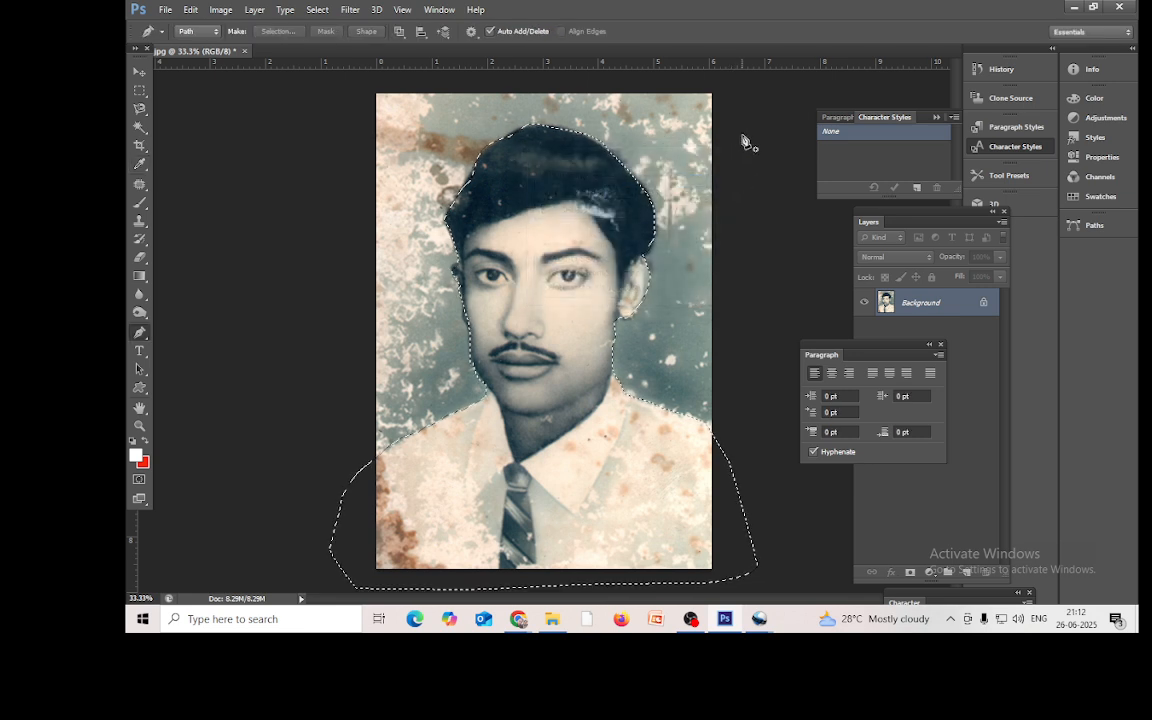
Step: Copy the selected man to a new layer and hide the Background layer
key(ctrl+j)
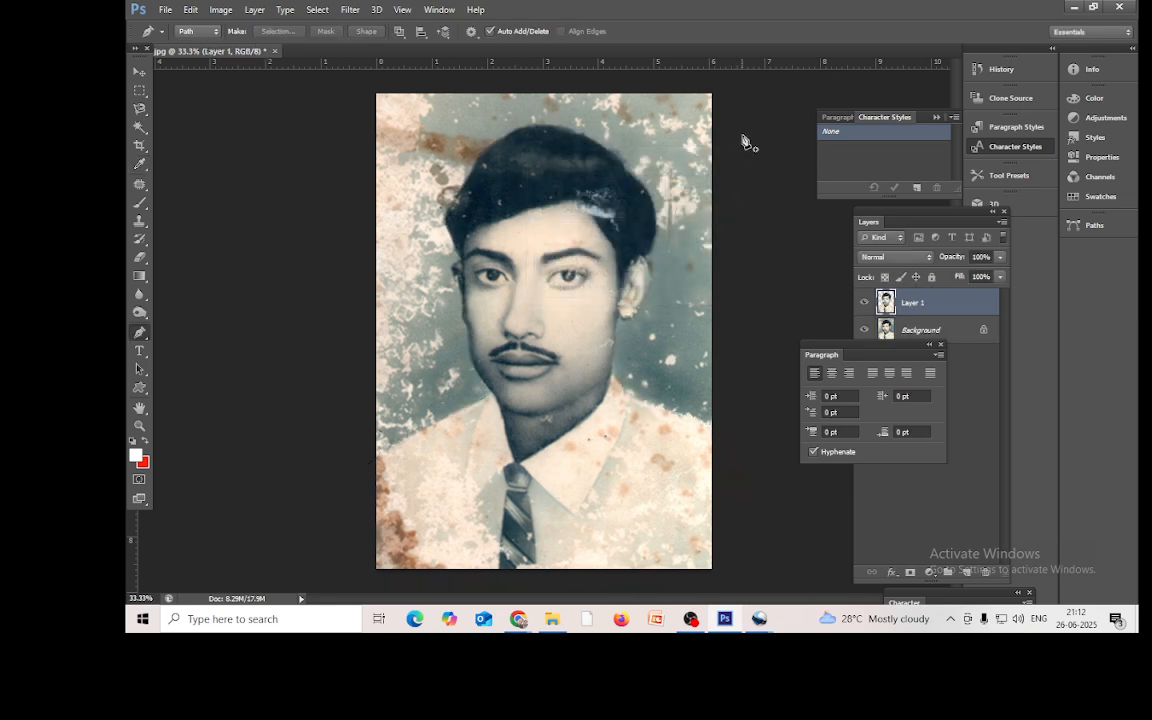
click(865, 330)
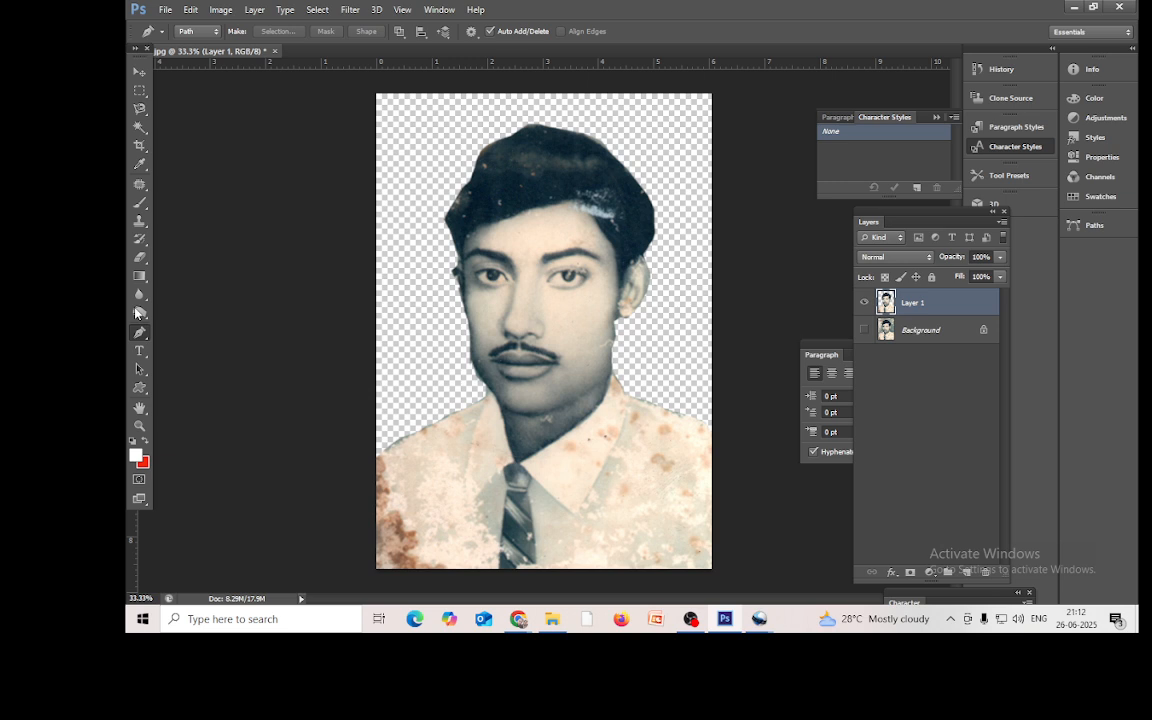
Step: Draw a blue-filled rectangle over the whole canvas with the Rectangle tool and place its layer below the man's cut-out layer
click(140, 389)
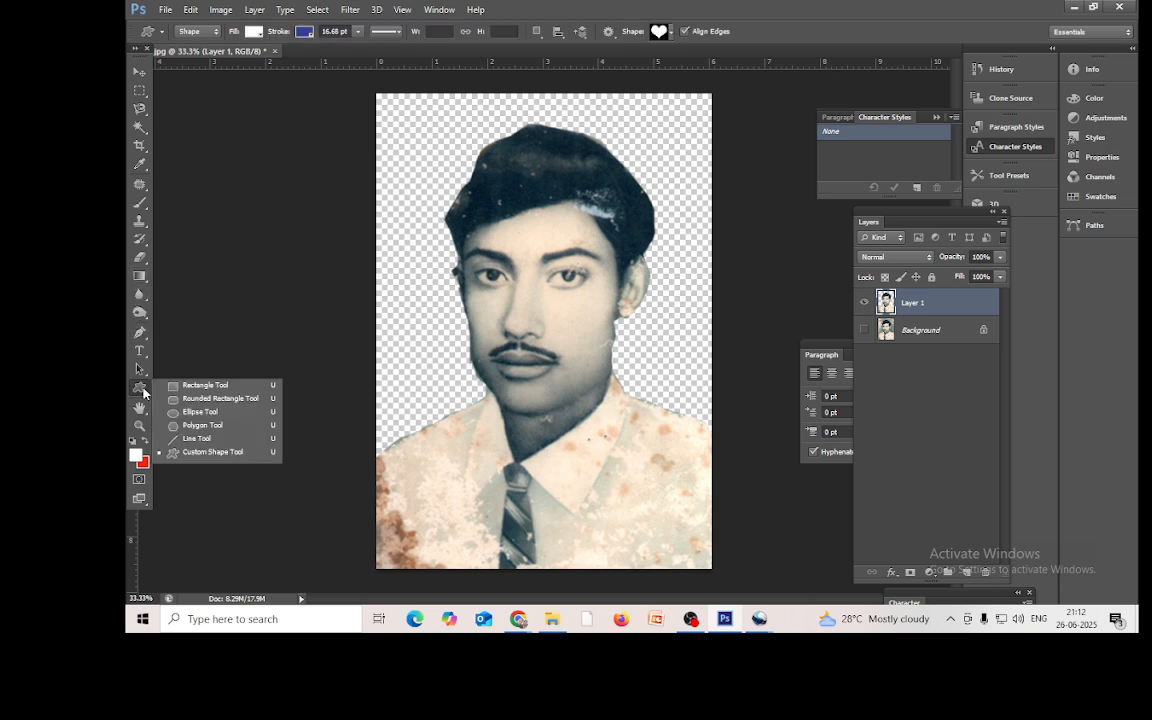
click(194, 389)
click(254, 31)
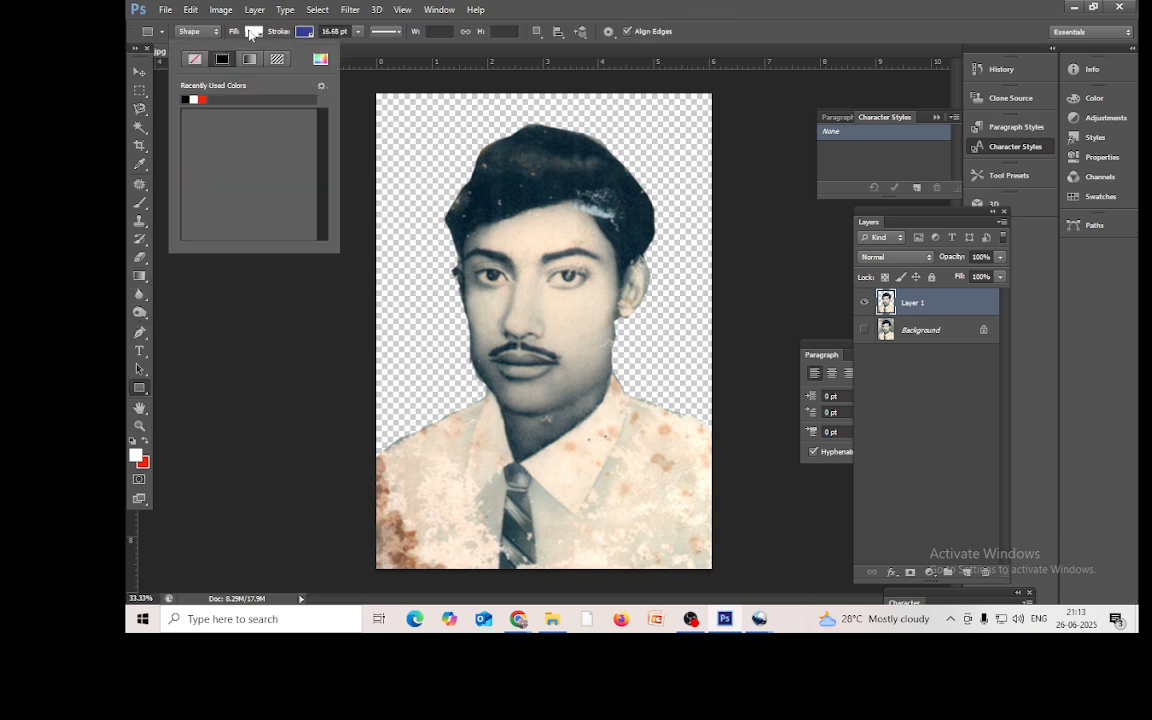
click(217, 113)
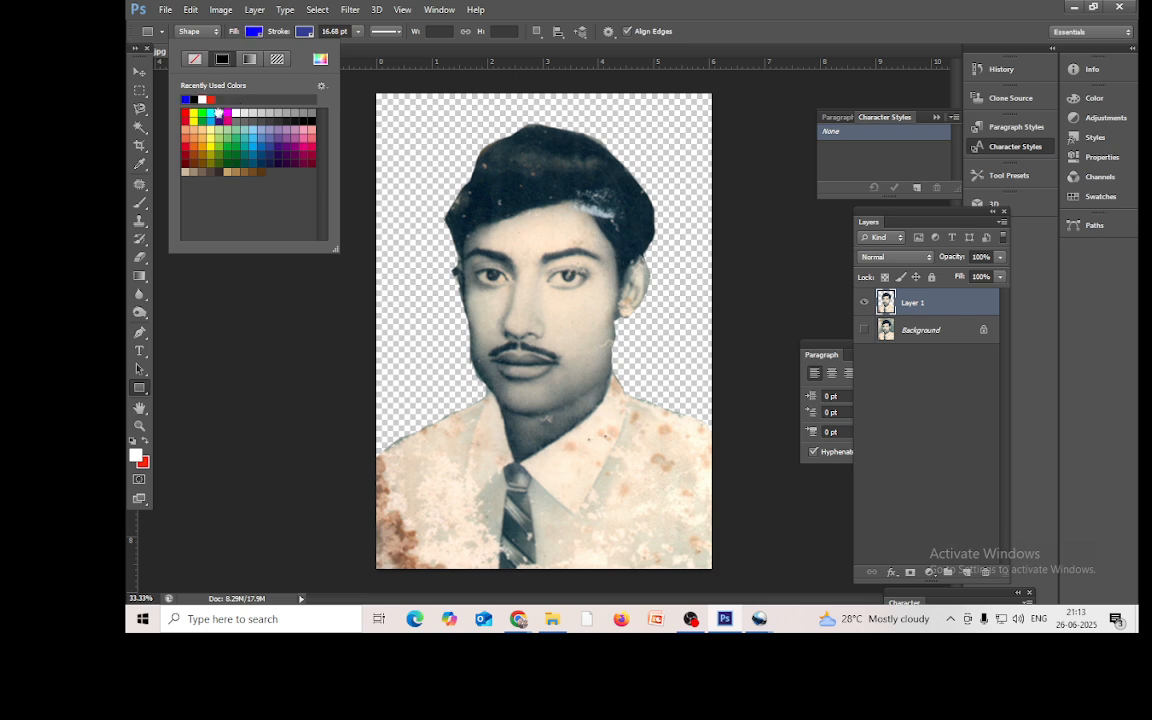
drag(368, 84, 741, 580)
drag(914, 332, 914, 302)
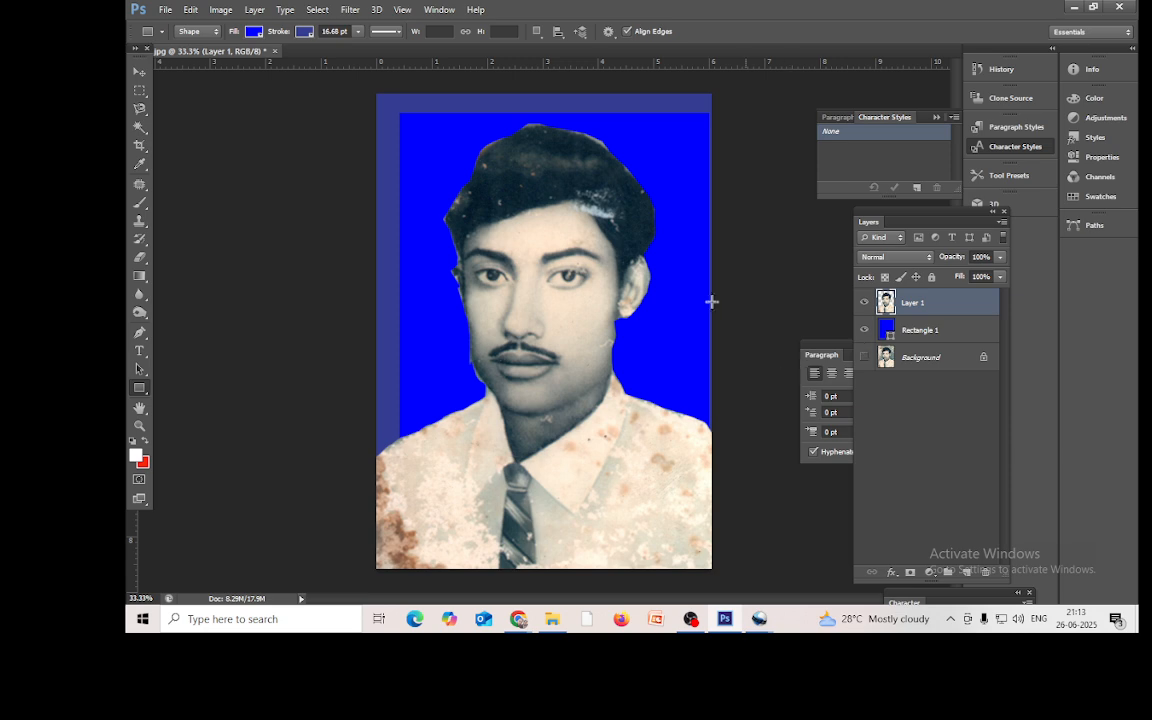
Step: Set the Rectangle tool's stroke to no colour, keeping the blue fill
click(303, 33)
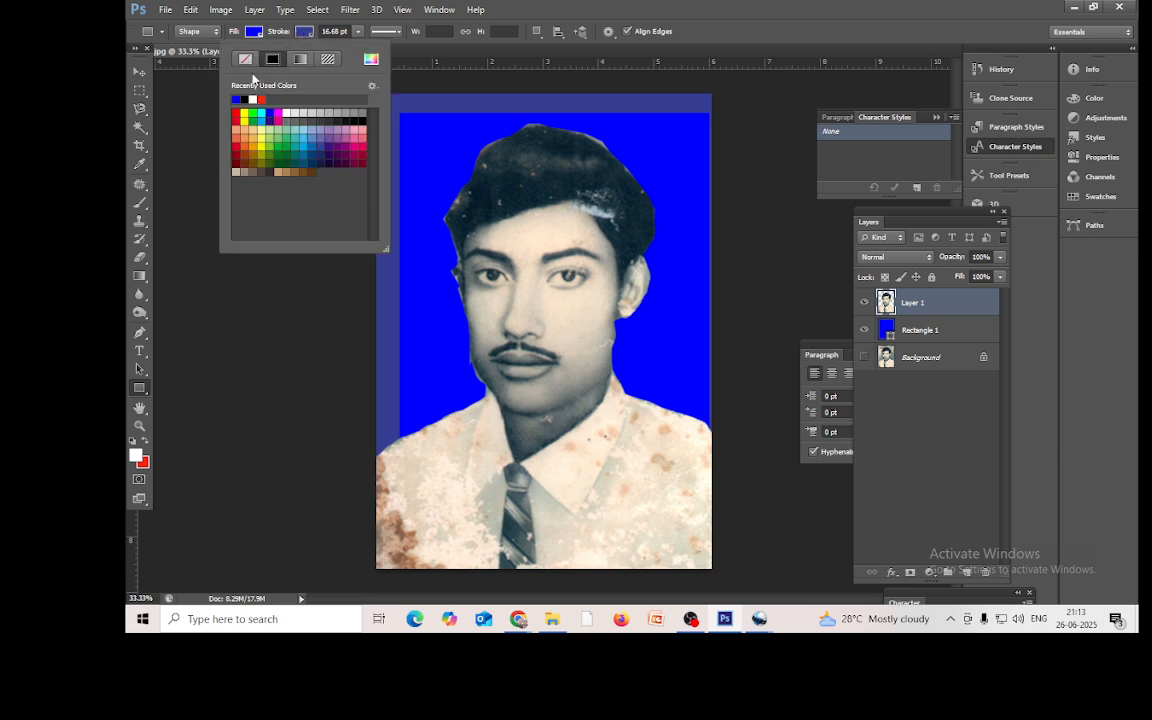
click(245, 61)
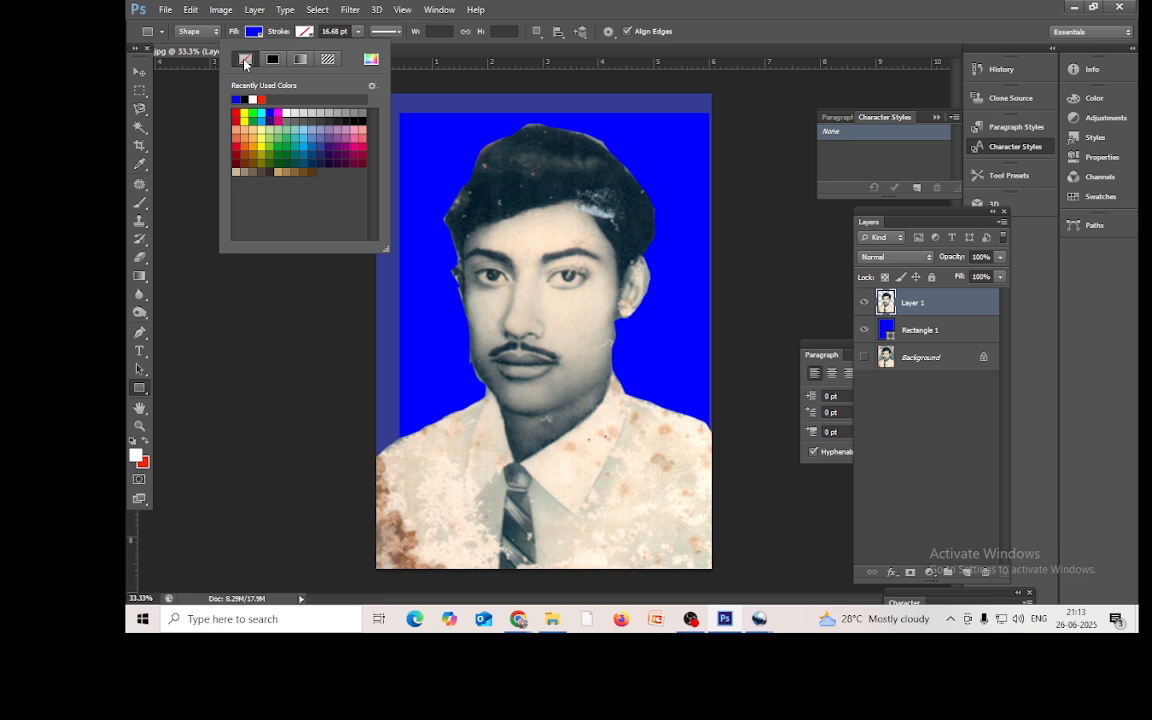
click(776, 301)
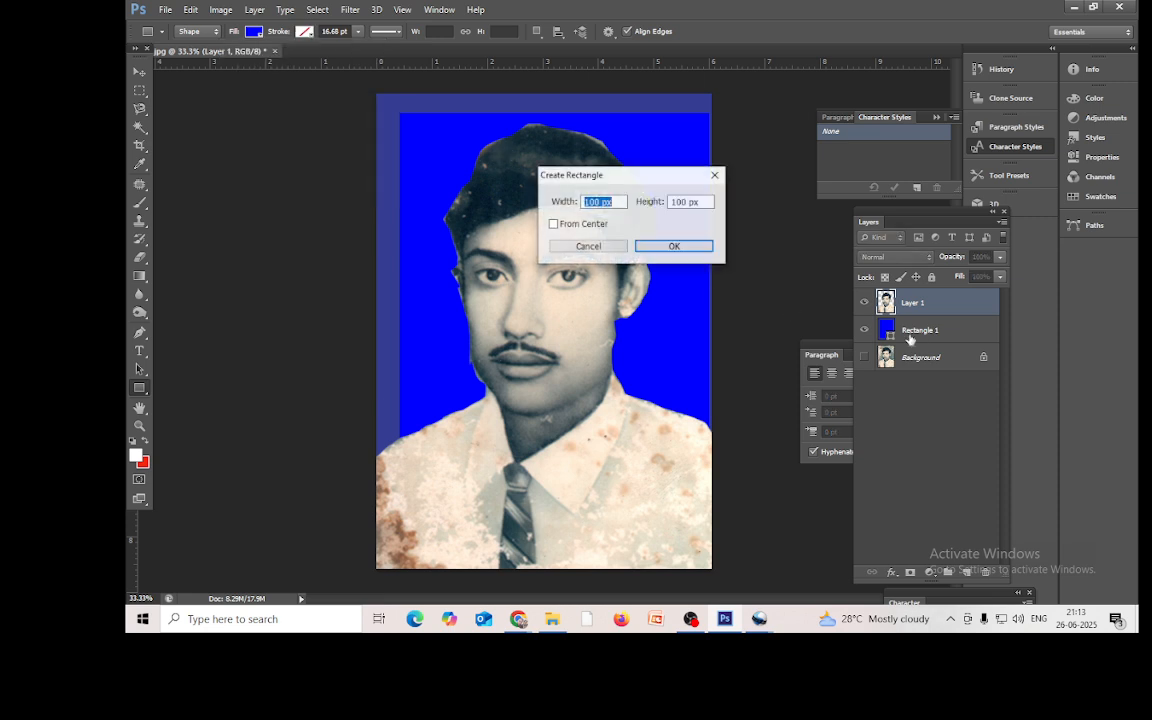
key(Return)
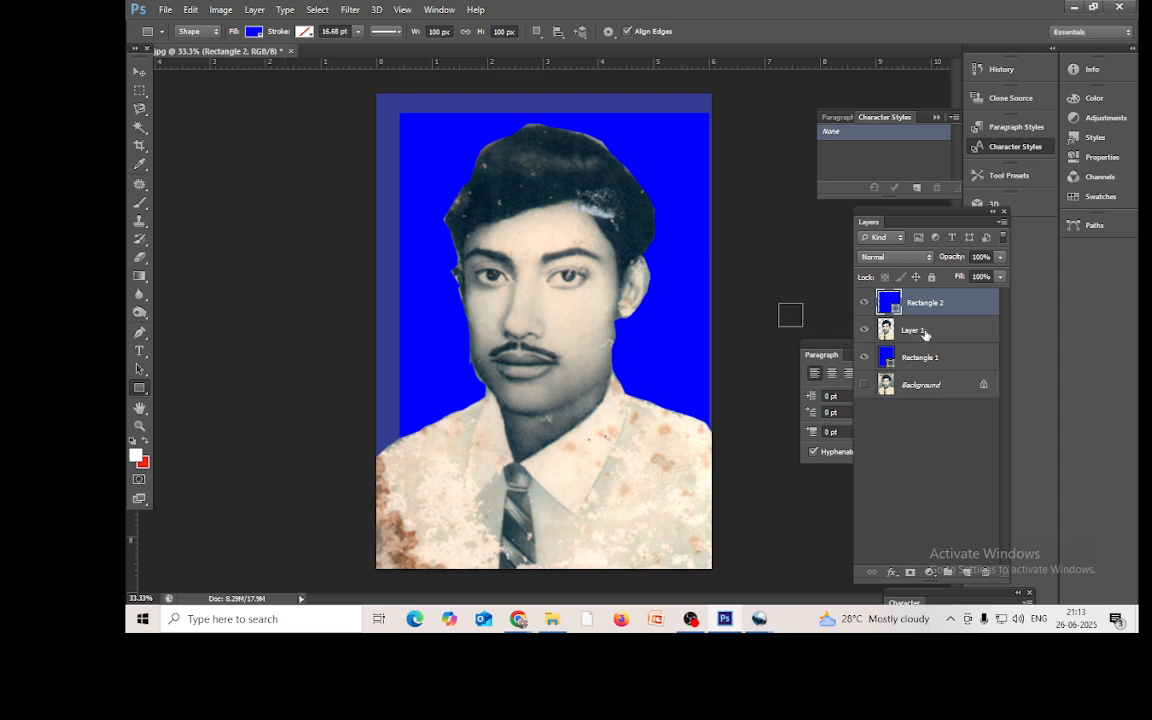
drag(922, 334, 922, 293)
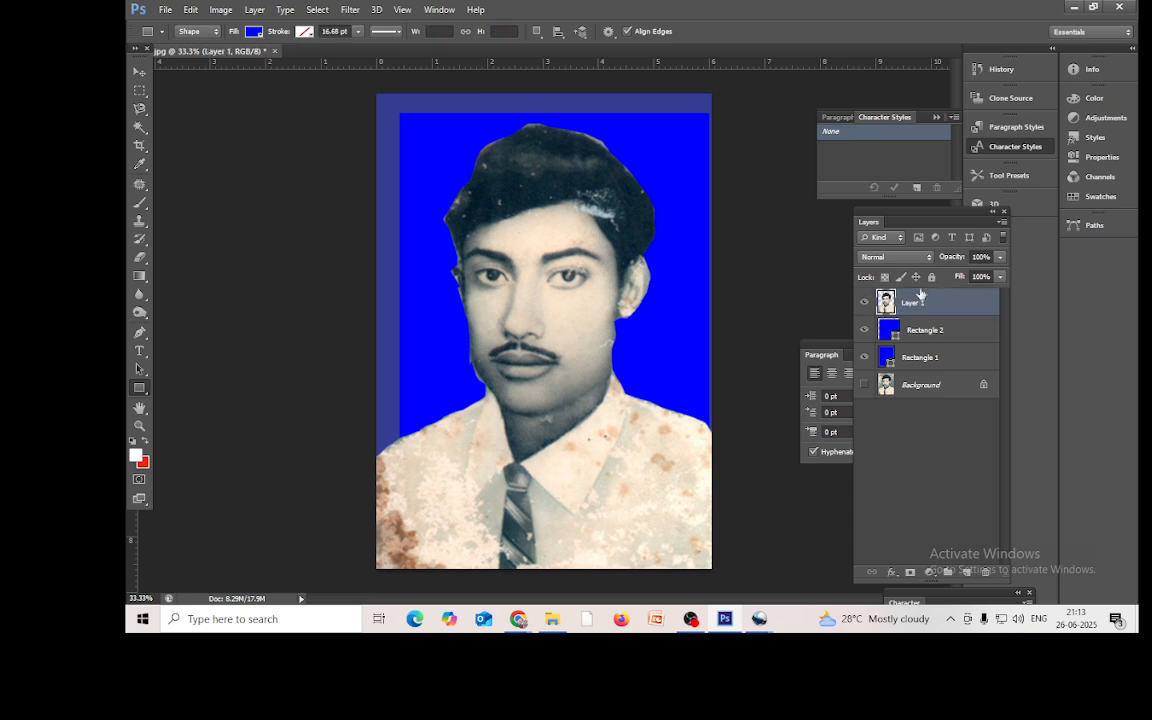
click(865, 358)
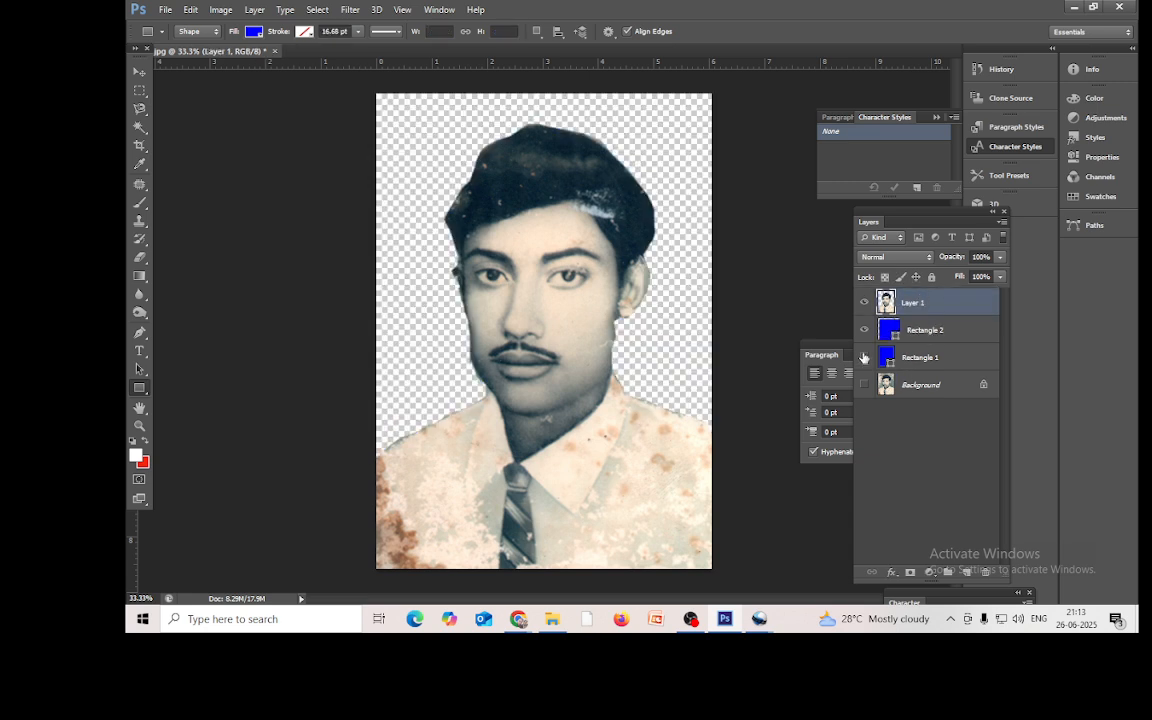
click(918, 332)
right_click(918, 332)
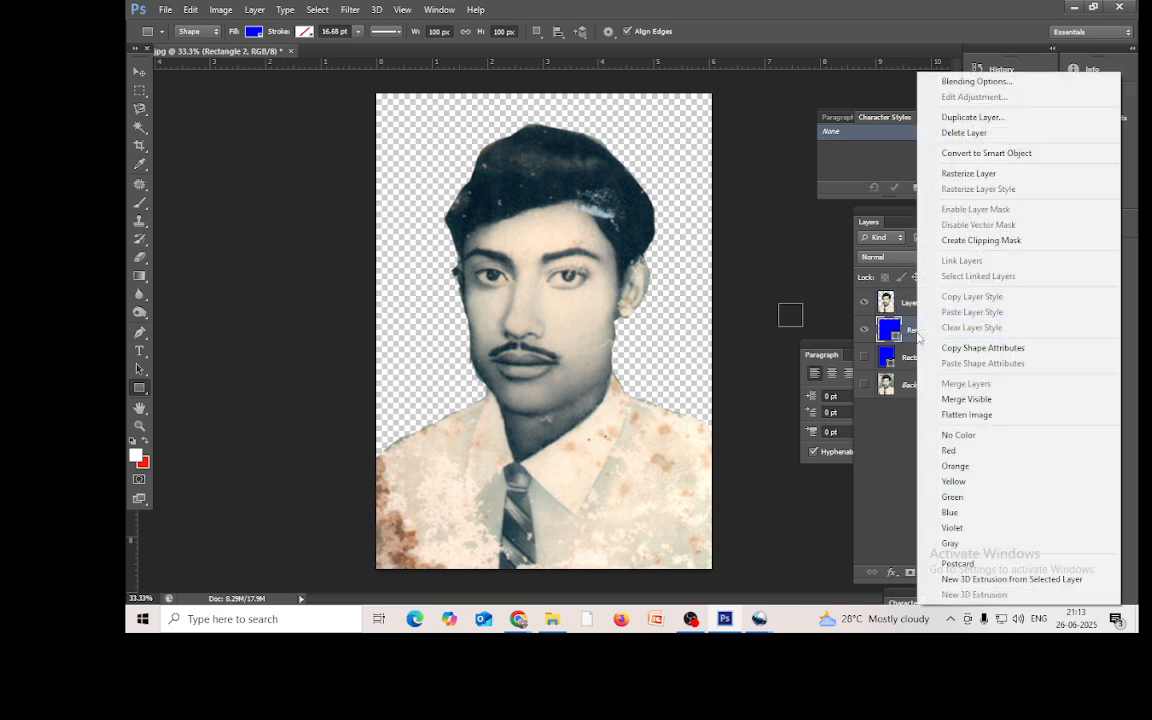
click(966, 132)
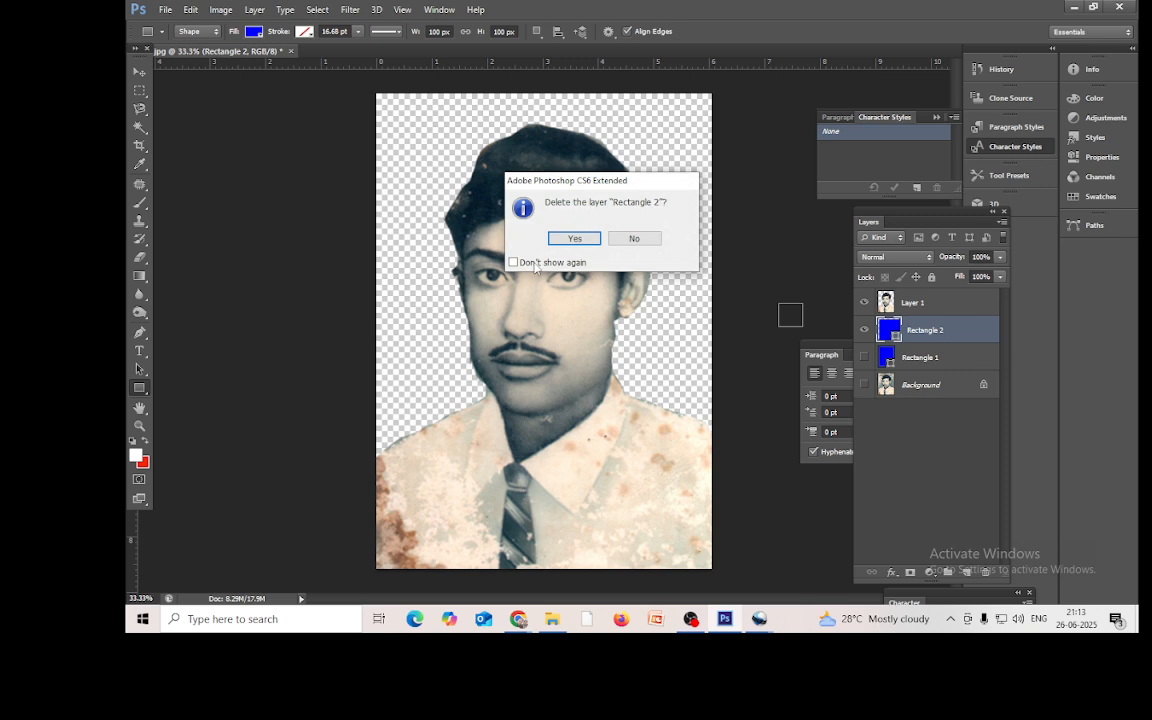
click(574, 238)
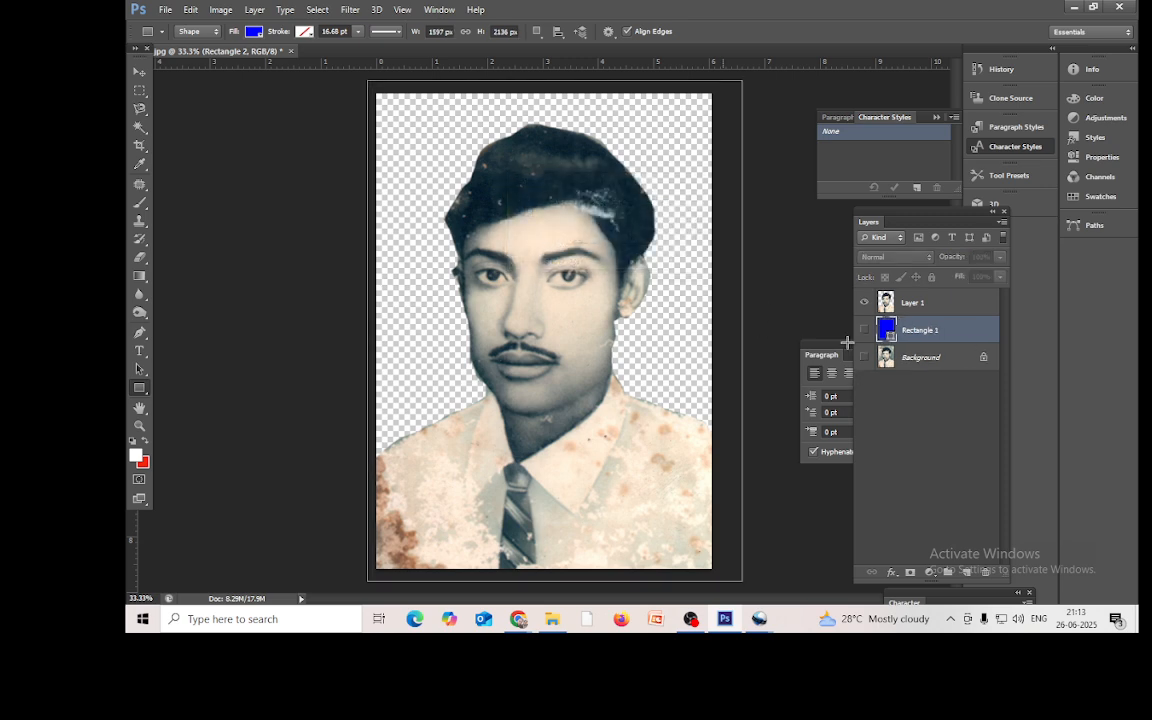
Step: Delete the bordered blue rectangle layer and draw a blue rectangle without stroke over the whole canvas, directly above the Background layer
right_click(918, 336)
click(866, 131)
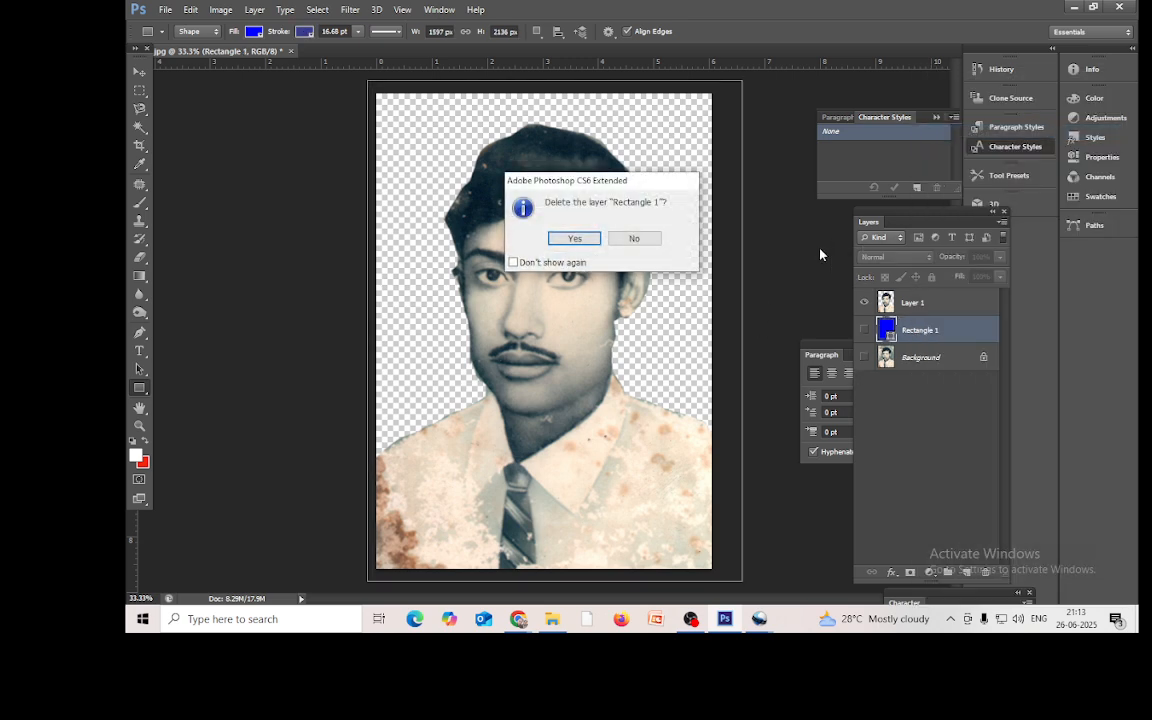
click(574, 238)
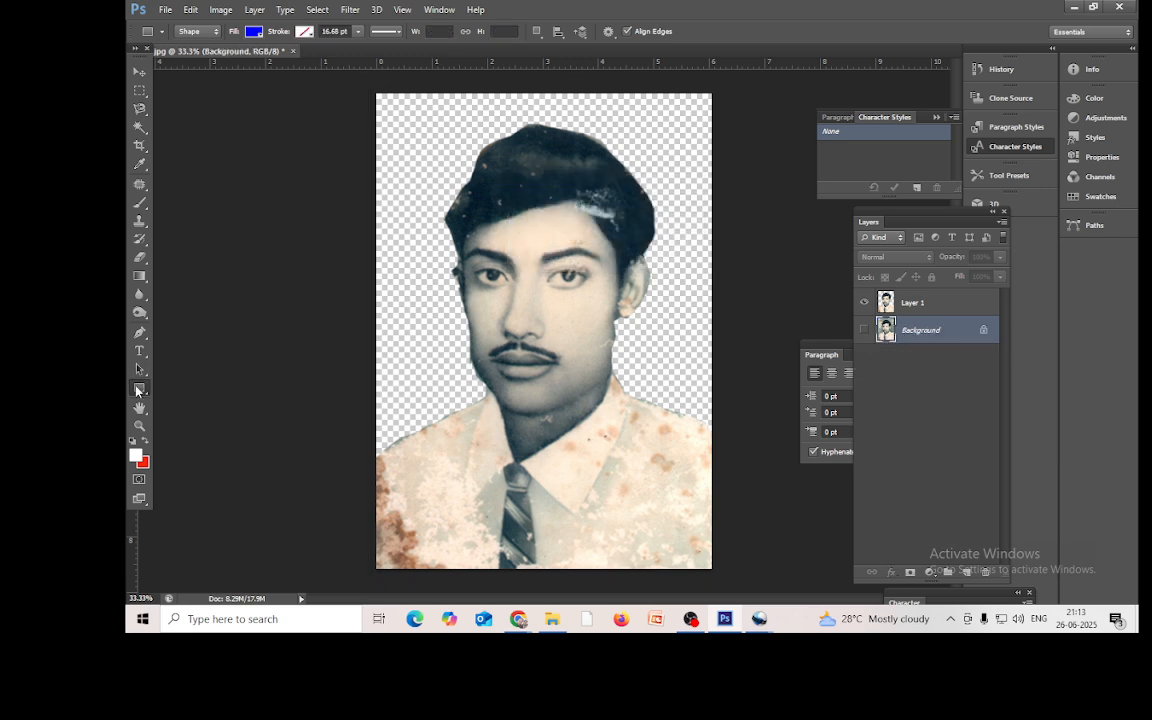
drag(362, 91, 738, 580)
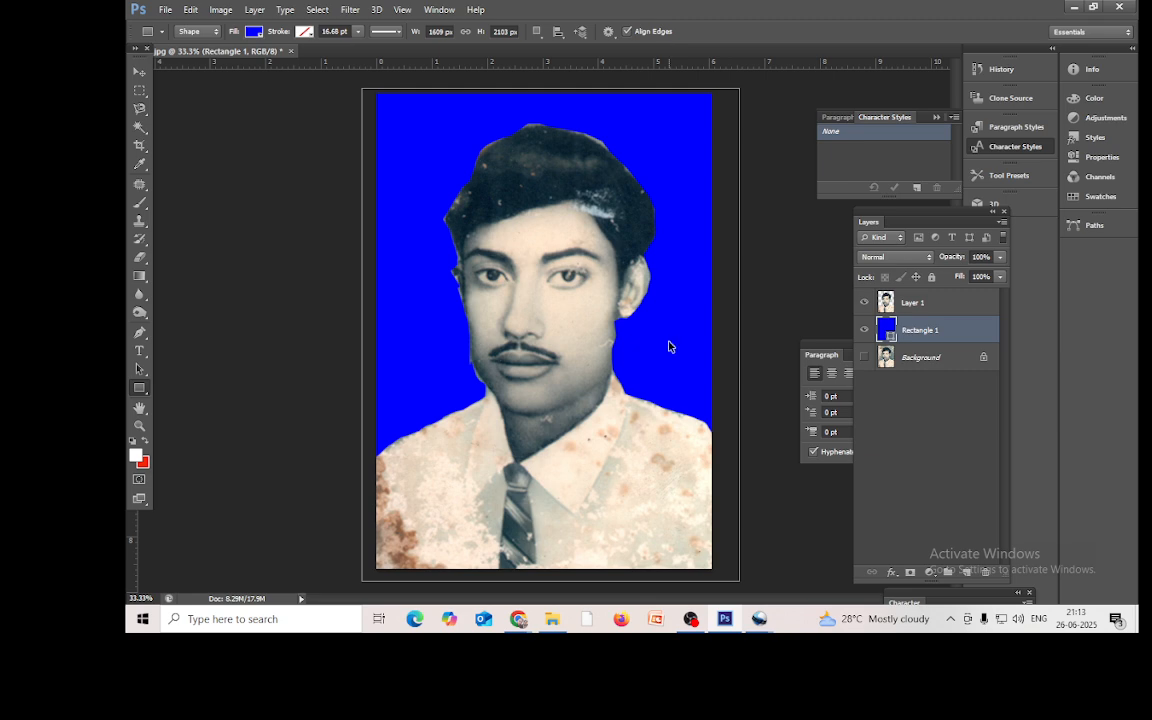
Step: Rasterize the blue rectangle when asked and patch the white scratch on the cheek of the man's cut-out layer with clean skin from below
scroll(669, 346, up, 3)
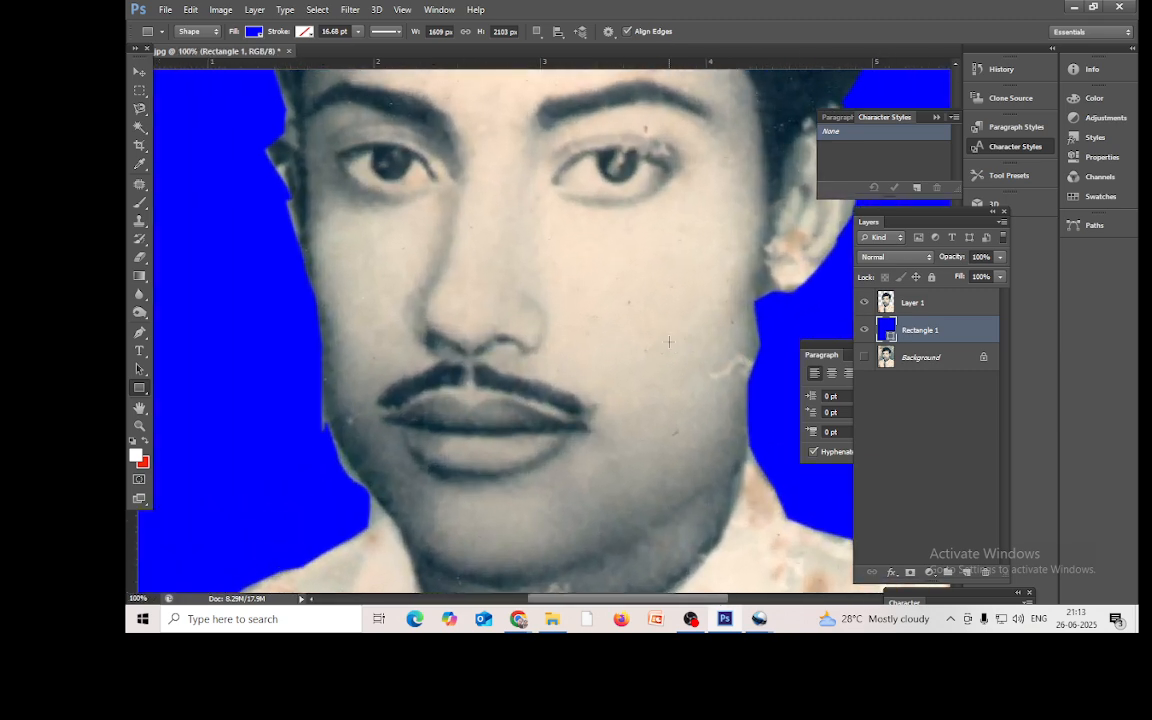
click(141, 185)
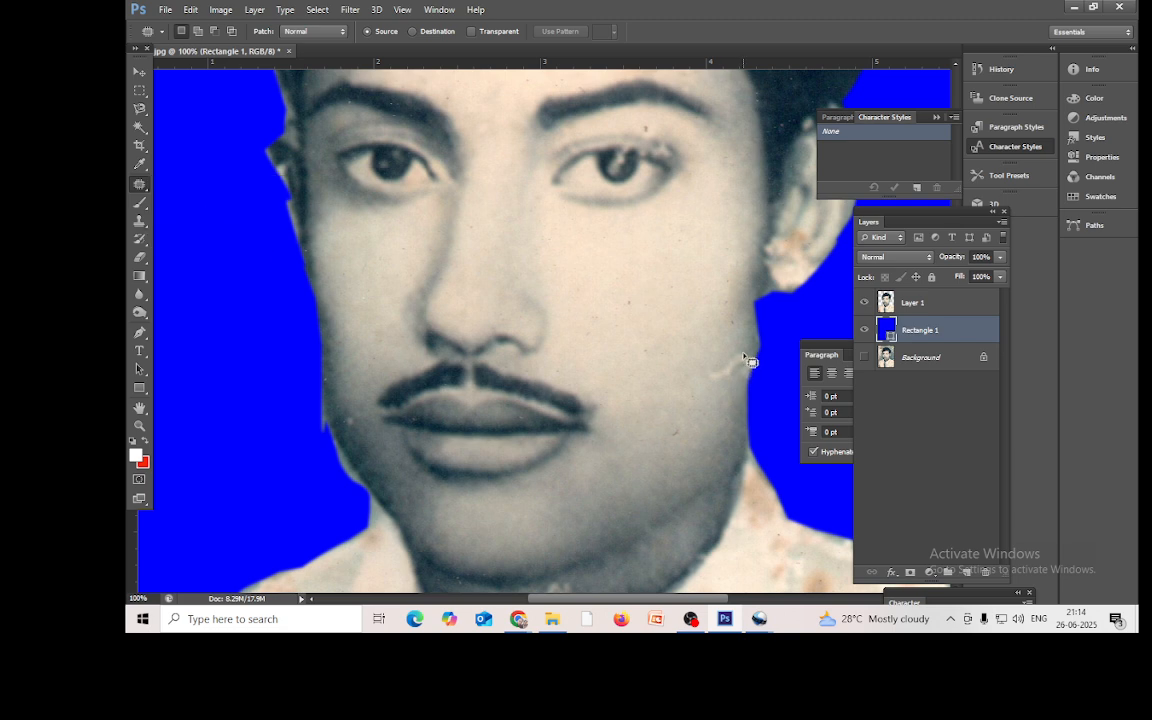
mouse_move(738, 351)
mouse_down()
mouse_move(709, 367)
mouse_move(719, 387)
mouse_move(731, 353)
mouse_up()
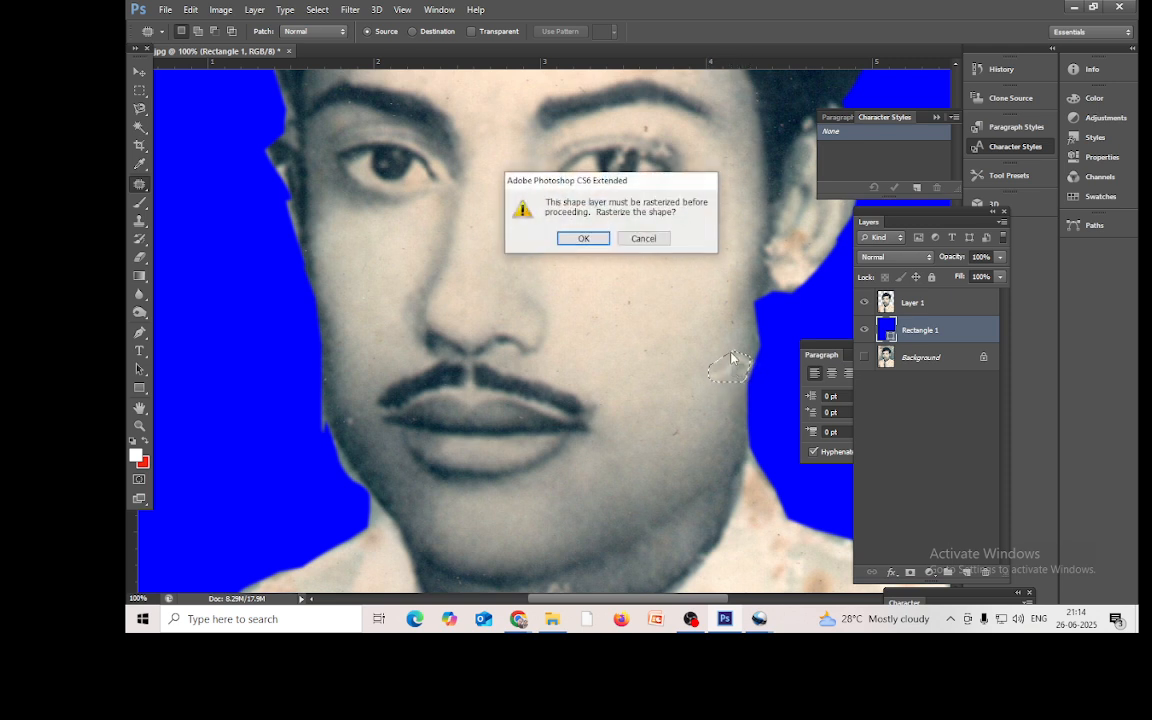
click(591, 240)
click(913, 304)
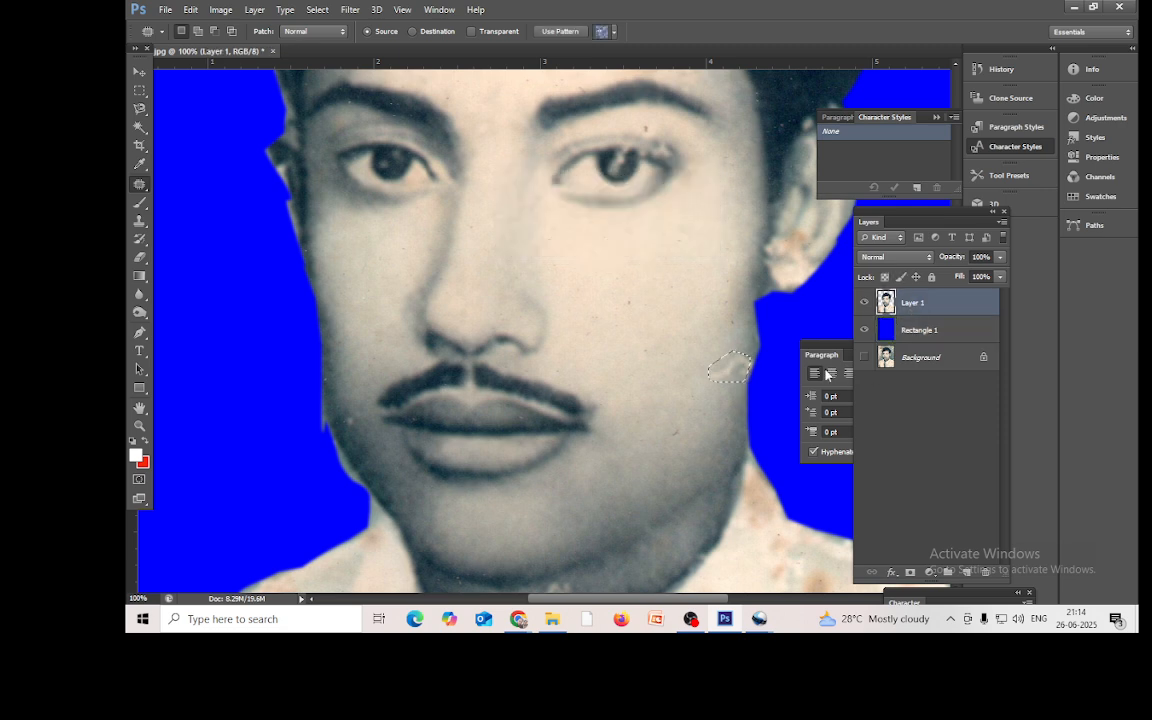
mouse_move(728, 370)
mouse_down()
mouse_move(715, 337)
mouse_move(692, 381)
mouse_move(714, 437)
mouse_up()
key(ctrl+d)
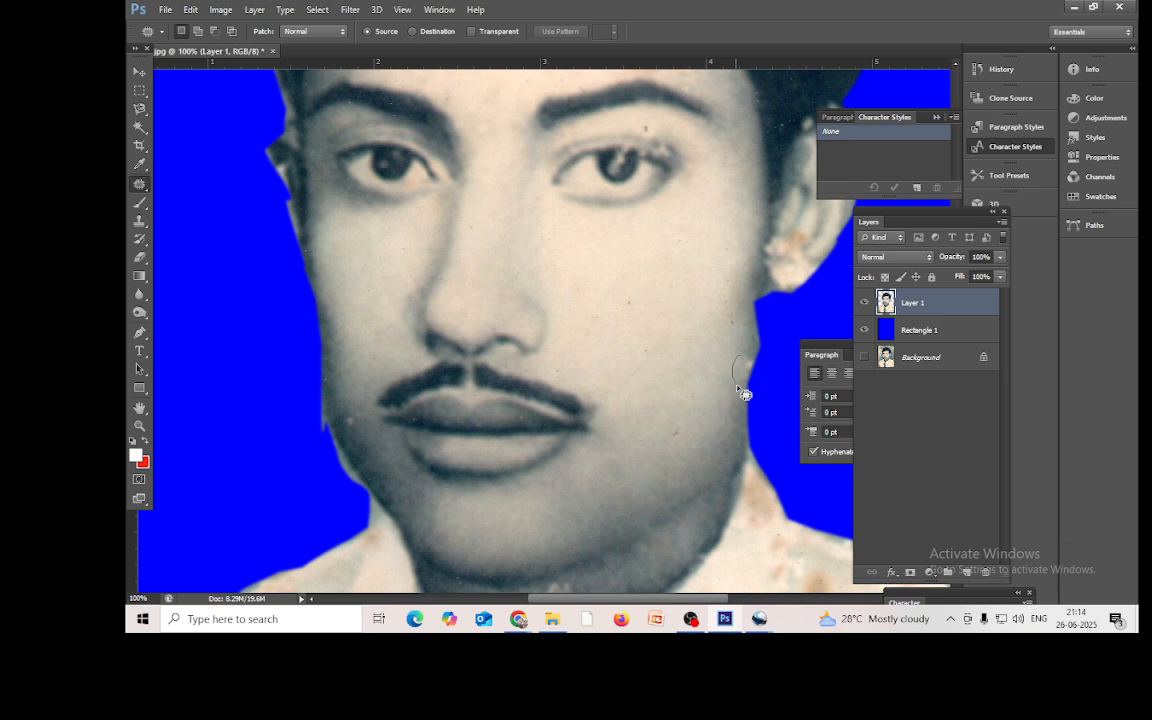
Step: Patch the remaining piece of the scratch at the outer edge of the cheek and deselect
mouse_move(737, 387)
mouse_down()
mouse_move(753, 363)
mouse_move(742, 366)
mouse_up()
drag(742, 370, 735, 411)
key(ctrl+d)
Step: Patch the pale damage in the hair above the white streak at the right side of the forehead
scroll(460, 308, up, 2)
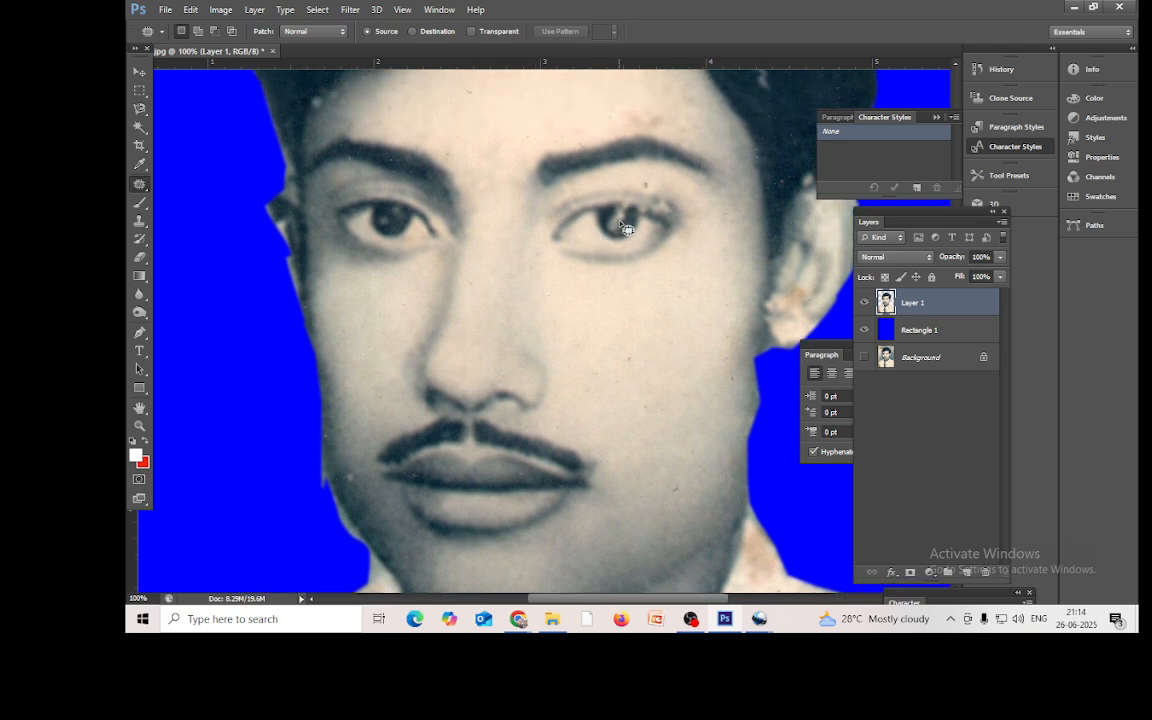
scroll(405, 286, up, 6)
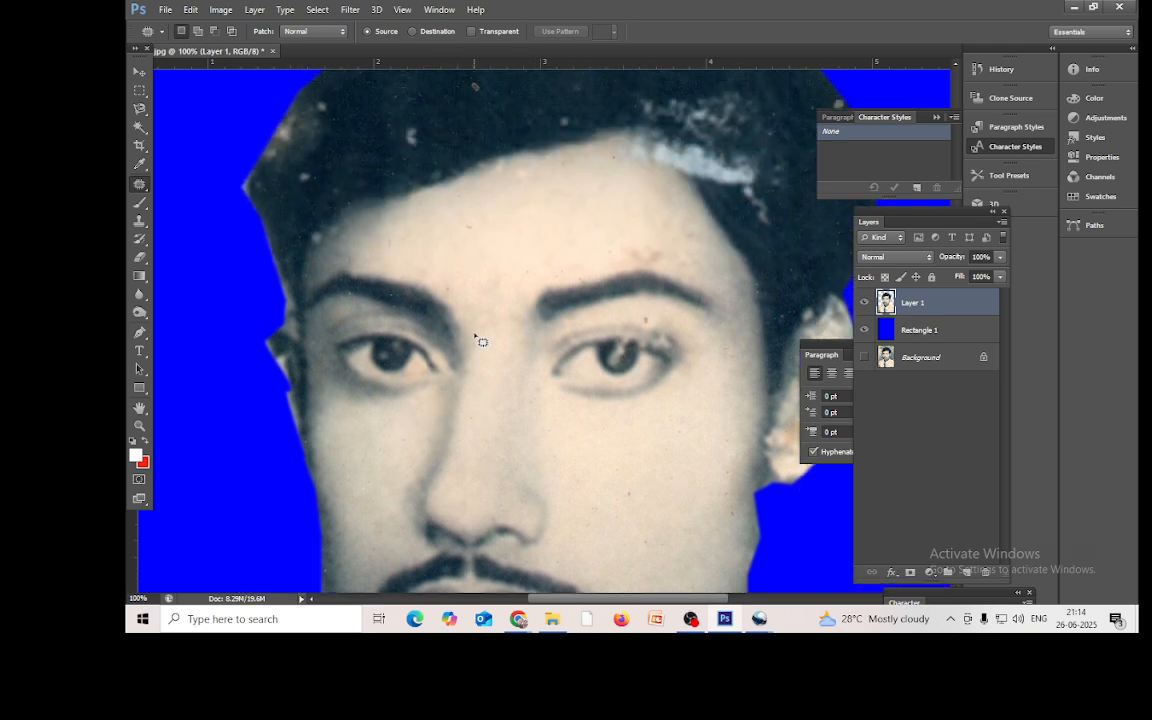
mouse_move(684, 141)
mouse_down()
mouse_move(646, 160)
mouse_move(660, 178)
mouse_move(756, 183)
mouse_move(735, 160)
mouse_move(687, 149)
mouse_move(700, 135)
mouse_move(695, 117)
mouse_up()
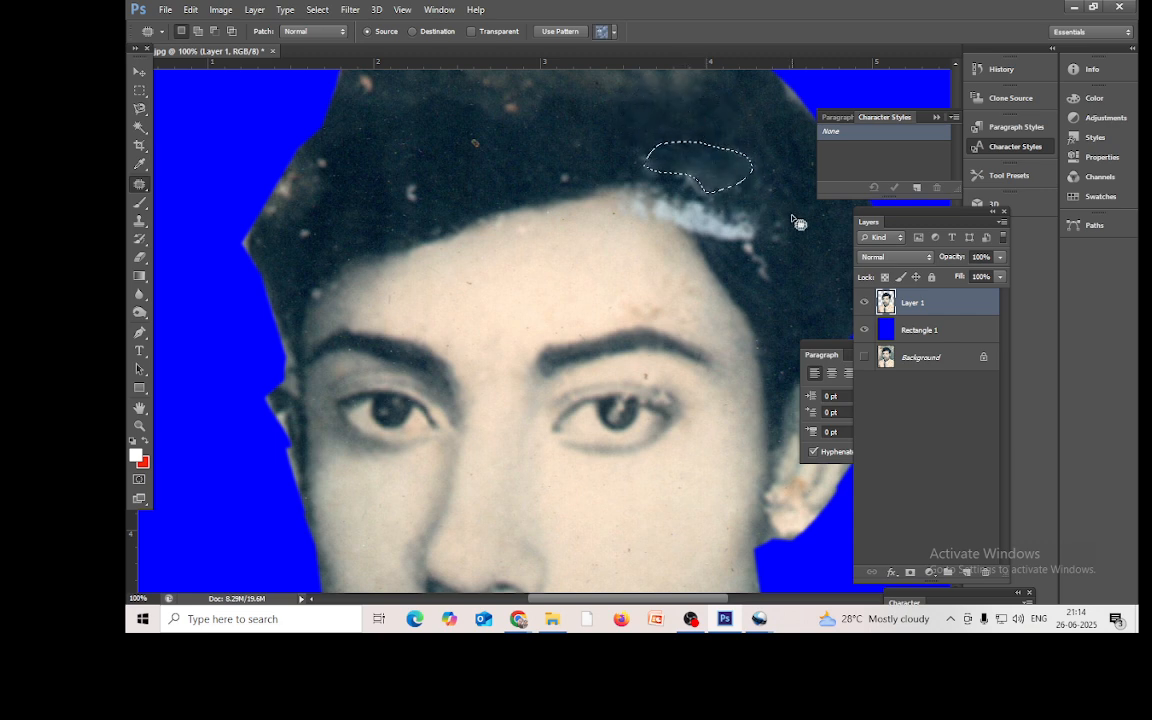
key(ctrl+d)
Step: Patch the light spots scattered over the left half of the hair with clean dark hair texture
scroll(217, 381, up, 1)
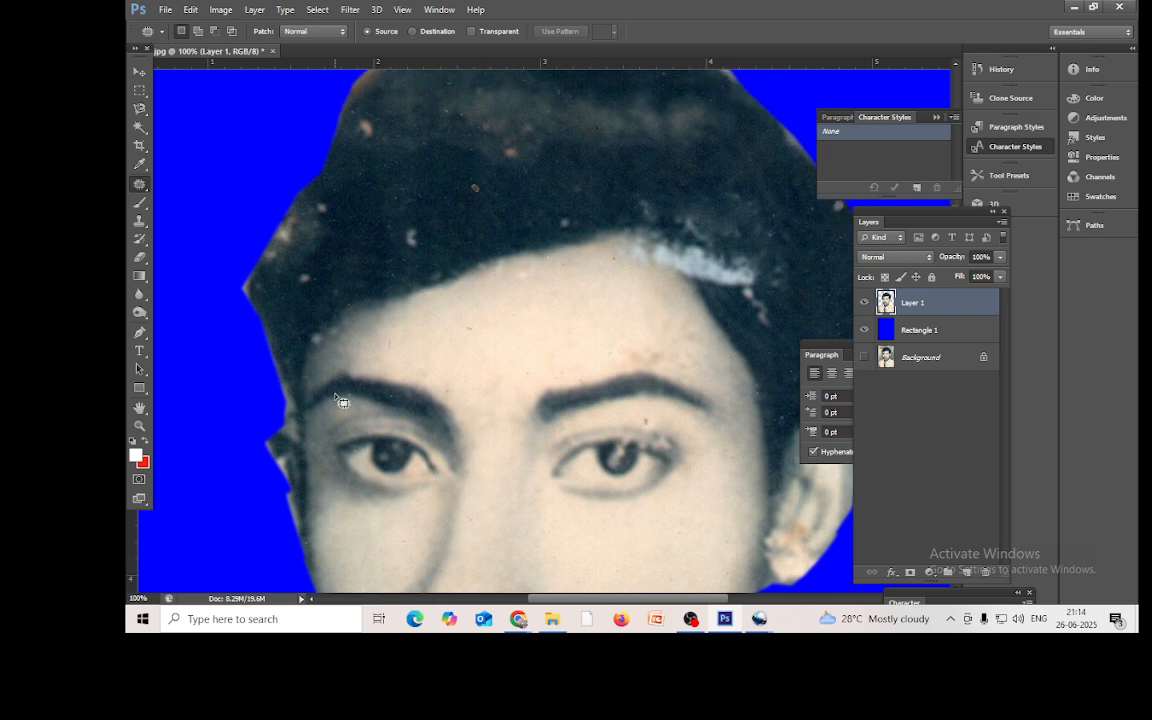
mouse_move(411, 229)
mouse_down()
mouse_move(400, 245)
mouse_move(412, 253)
mouse_move(424, 238)
mouse_move(406, 227)
mouse_move(497, 189)
mouse_move(488, 181)
mouse_move(513, 186)
mouse_move(505, 144)
mouse_move(513, 157)
mouse_up()
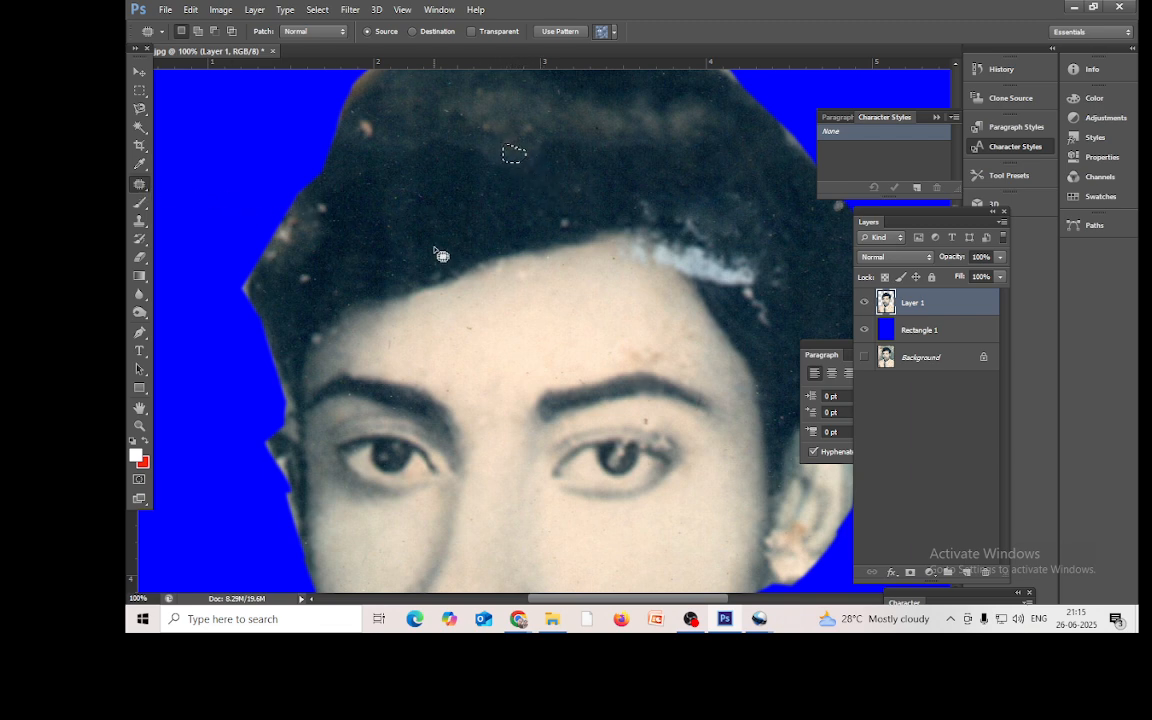
scroll(437, 254, up, 2)
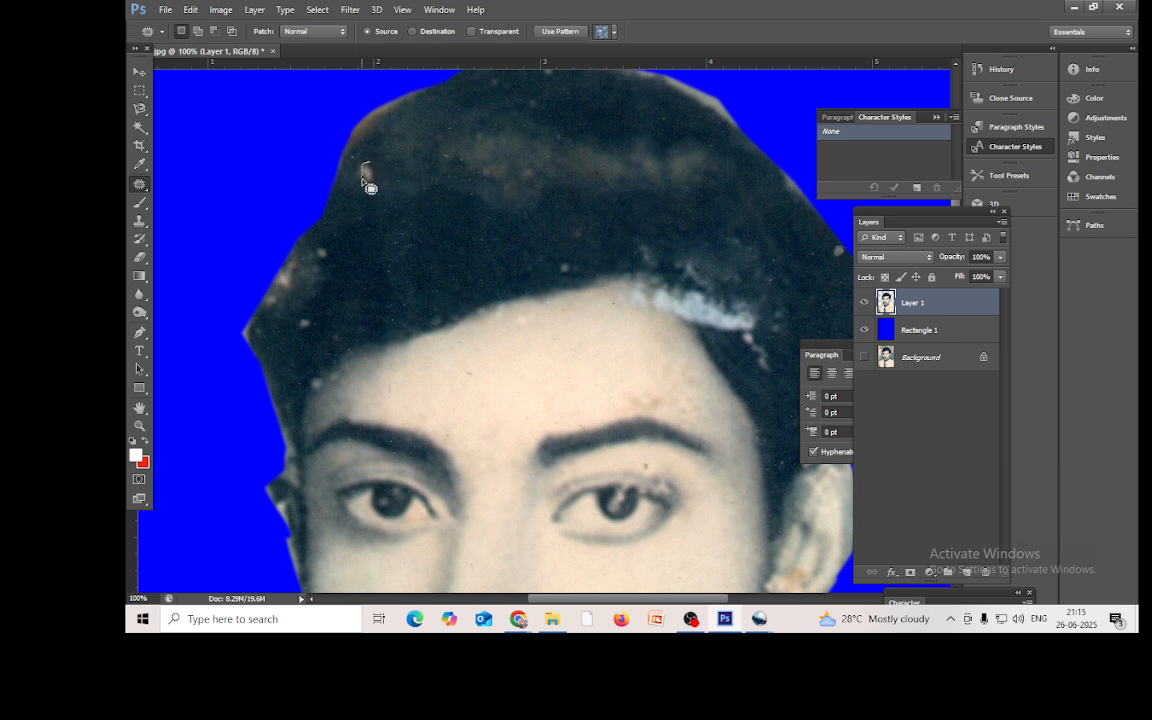
mouse_move(362, 178)
mouse_down()
mouse_move(383, 172)
mouse_move(365, 163)
mouse_move(392, 208)
mouse_up()
key(ctrl+d)
mouse_move(332, 249)
mouse_down()
mouse_move(321, 249)
mouse_move(332, 260)
mouse_move(411, 261)
mouse_up()
key(ctrl+d)
mouse_move(310, 326)
mouse_down()
mouse_move(311, 305)
mouse_move(296, 326)
mouse_move(315, 326)
mouse_move(306, 313)
mouse_move(303, 322)
mouse_up()
scroll(428, 286, down, 3)
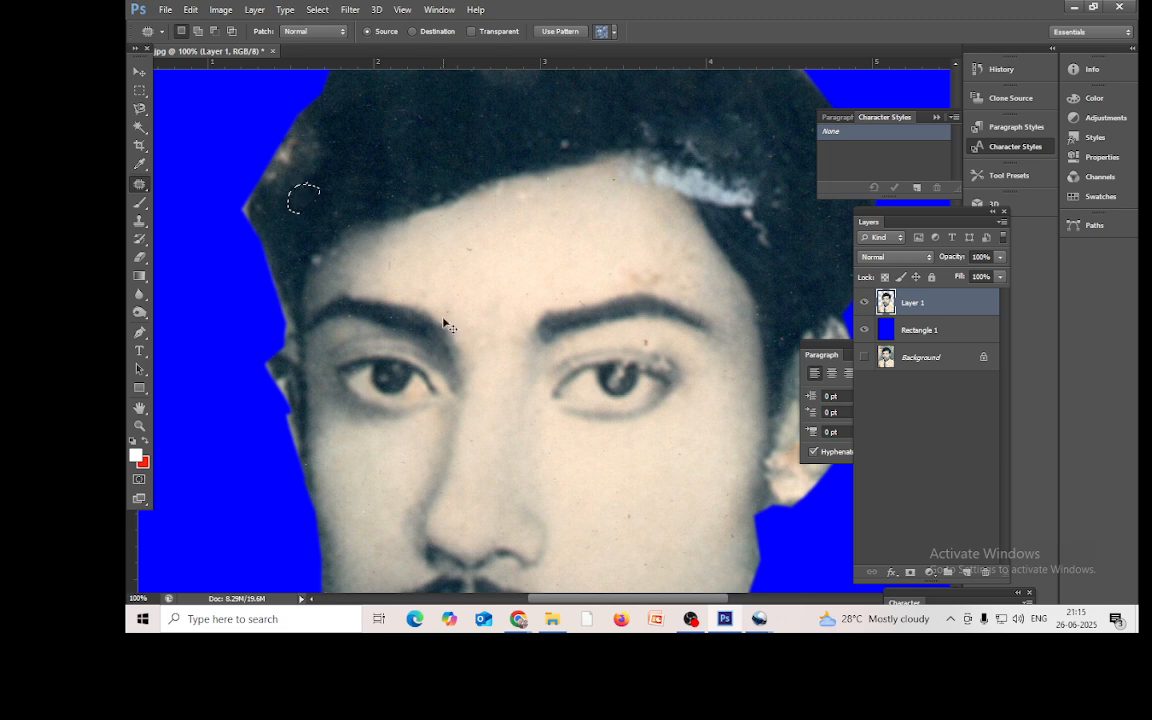
key(ctrl+d)
Step: Patch the light blemish on the neck below the chin and deselect
scroll(540, 470, down, 8)
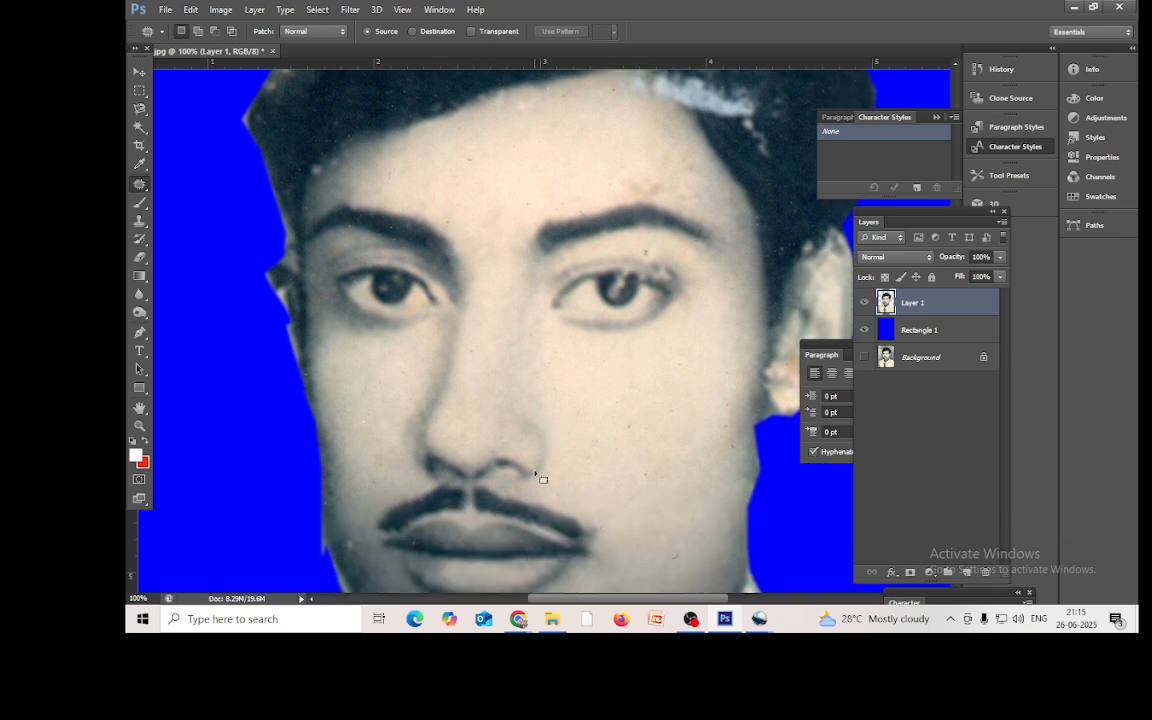
scroll(533, 497, down, 3)
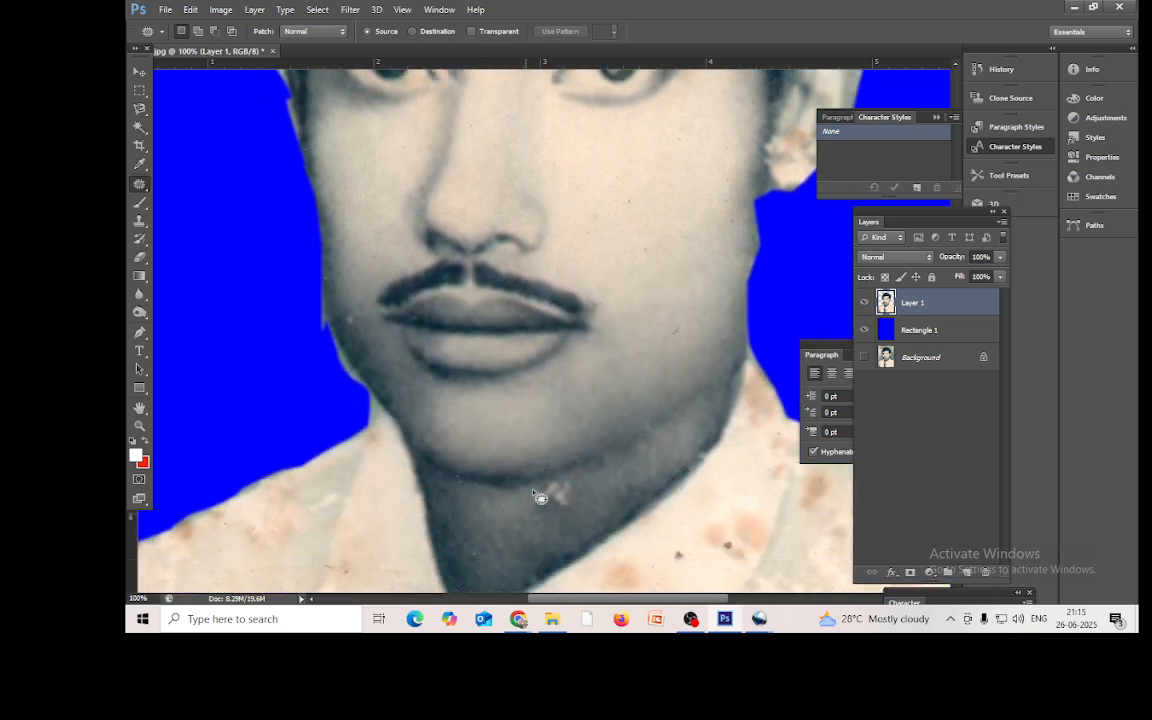
mouse_move(568, 477)
mouse_down()
mouse_move(531, 509)
mouse_move(573, 510)
mouse_move(582, 489)
mouse_move(562, 474)
mouse_move(555, 502)
mouse_move(610, 512)
mouse_up()
key(ctrl+d)
Step: Trace the shirt with a Pen tool path from the left canvas edge over the left shoulder and down the collar
key(ctrl+minus)
key(ctrl+minus)
key(ctrl+minus)
key(ctrl+minus)
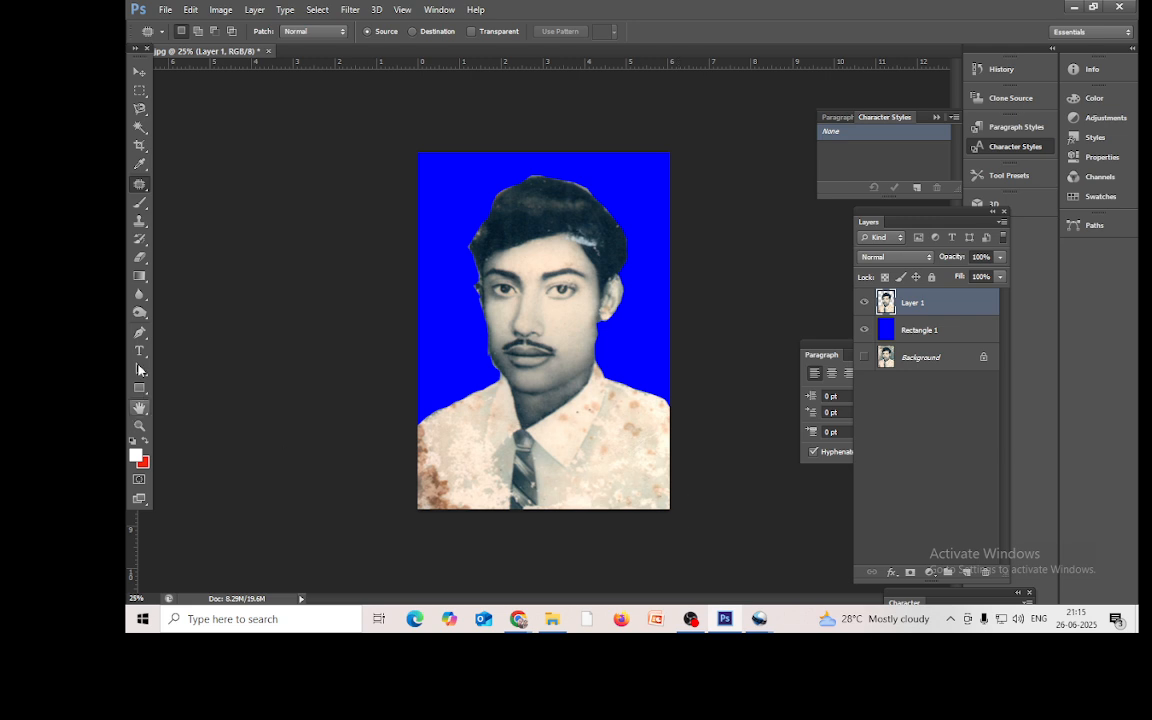
click(139, 332)
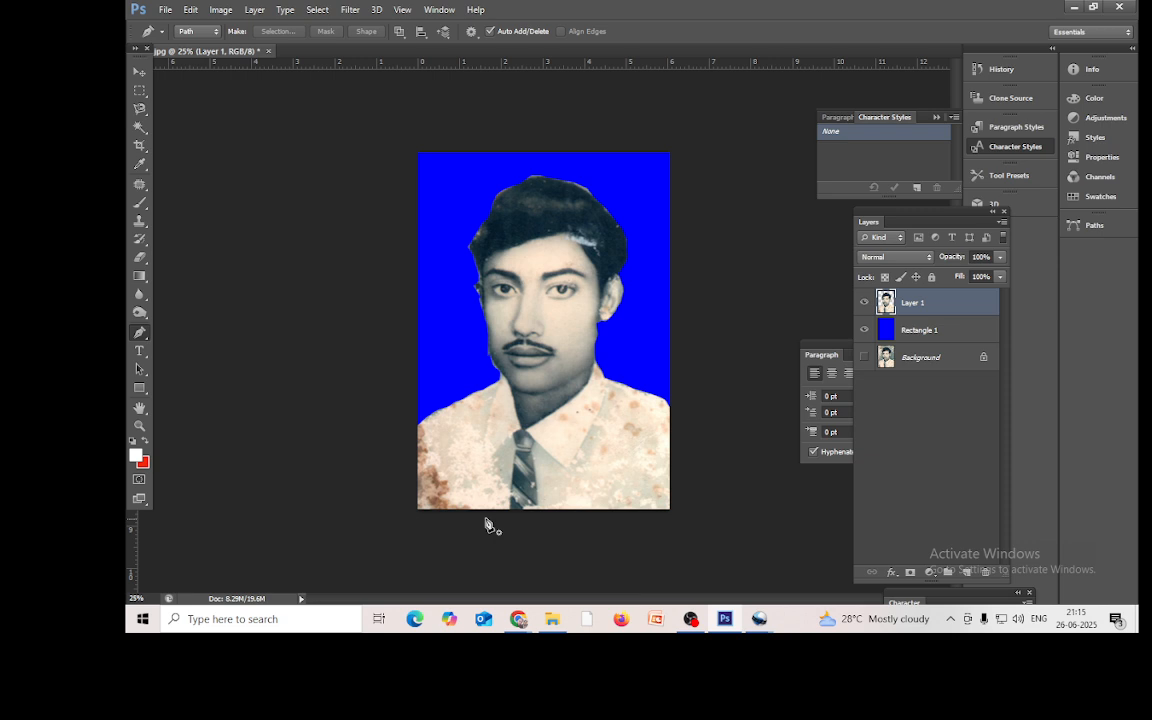
click(414, 431)
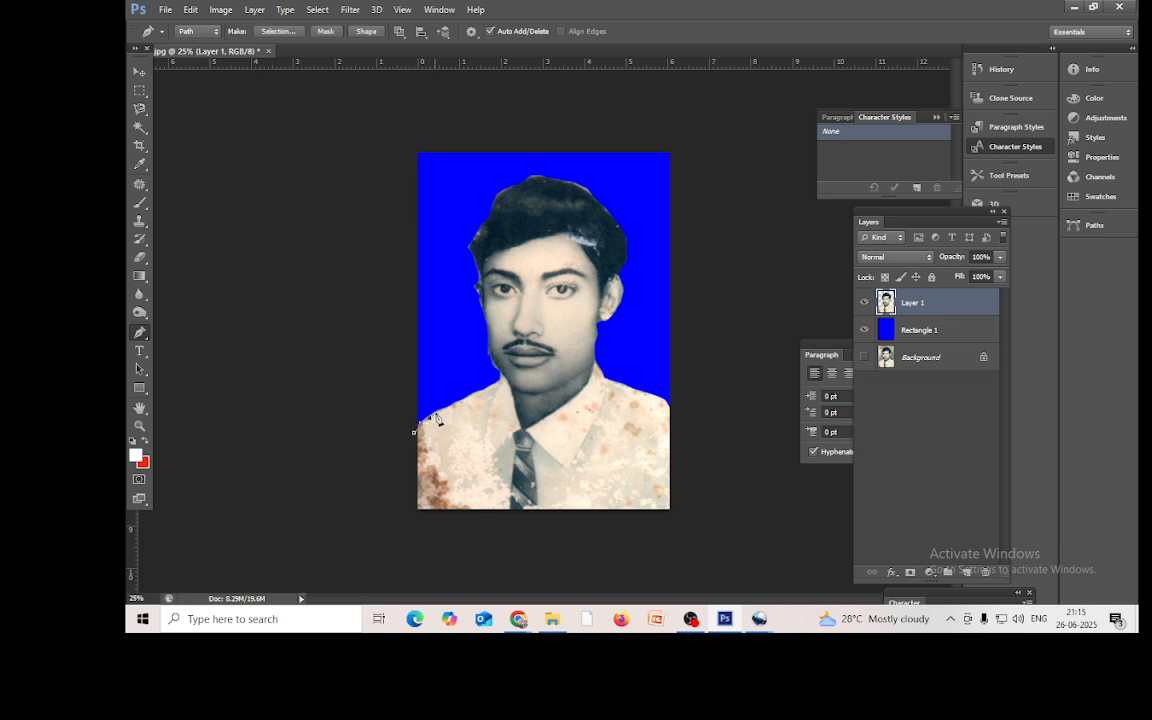
click(449, 407)
click(472, 400)
click(490, 415)
click(485, 446)
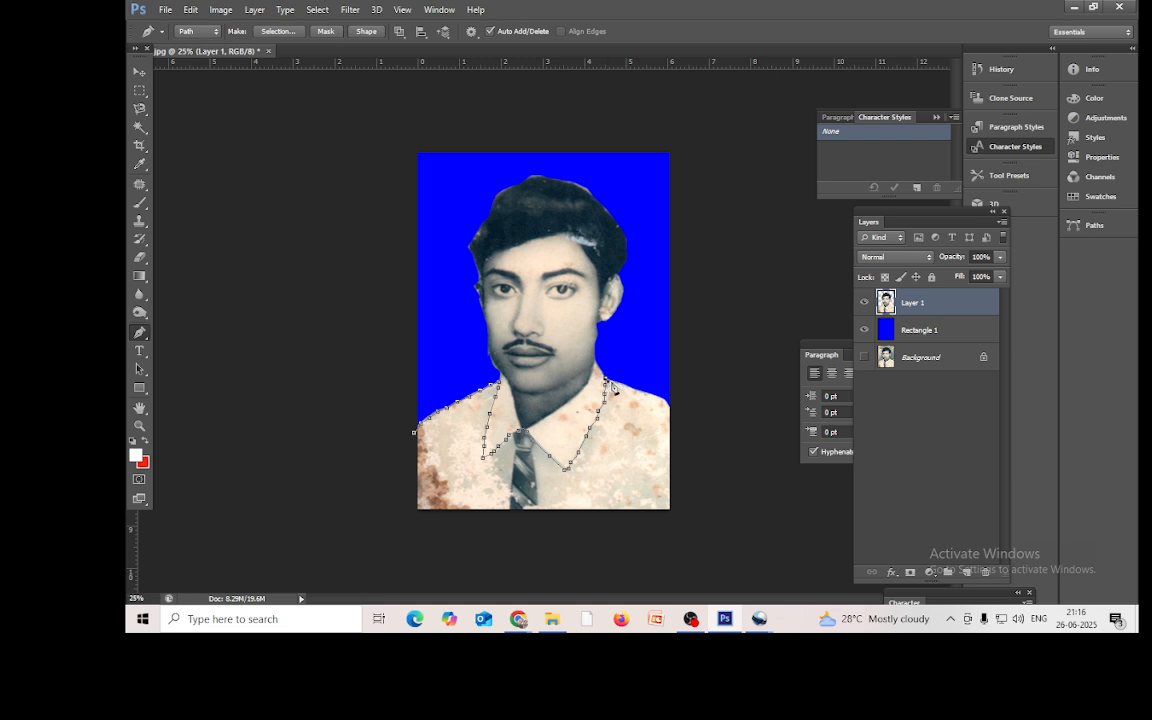
Step: Continue the shirt path over the right shoulder, route it outside the canvas below the photo, and close it at the starting point
click(633, 389)
click(649, 393)
click(661, 400)
click(672, 410)
click(707, 457)
click(718, 508)
click(702, 539)
click(659, 554)
click(587, 574)
click(563, 578)
click(515, 584)
click(421, 590)
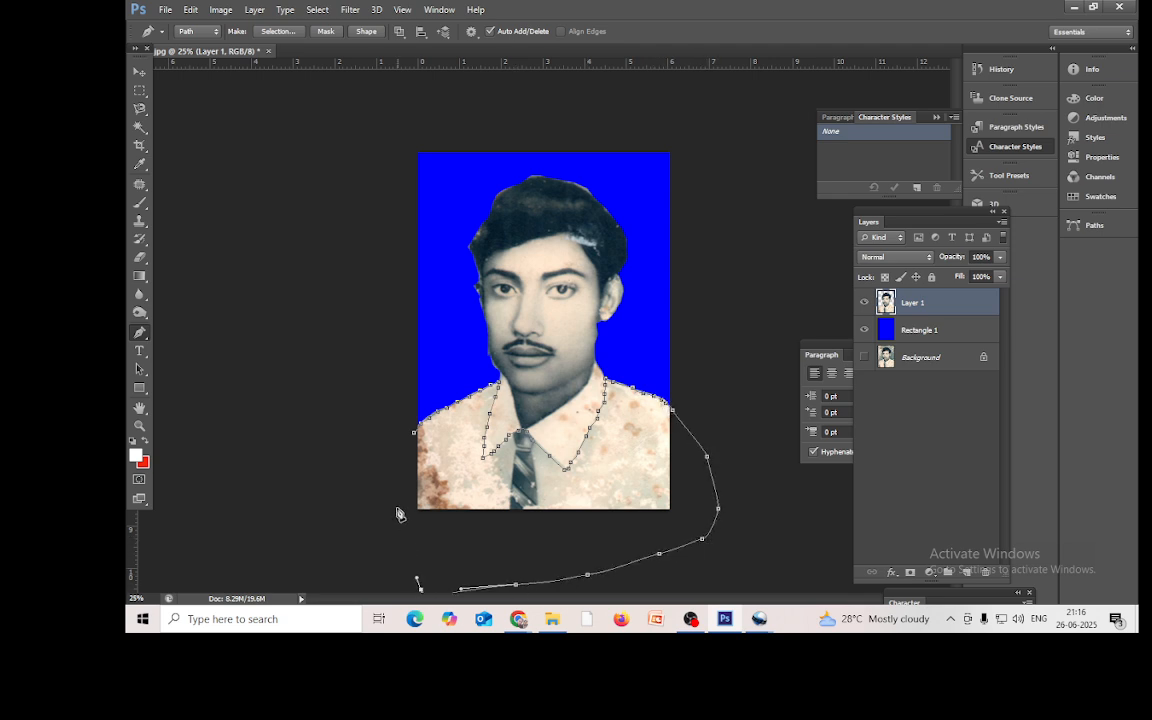
click(389, 456)
click(414, 433)
Step: Convert the closed shirt path into a new anti-aliased selection with a feather radius of 2 pixels
right_click(417, 440)
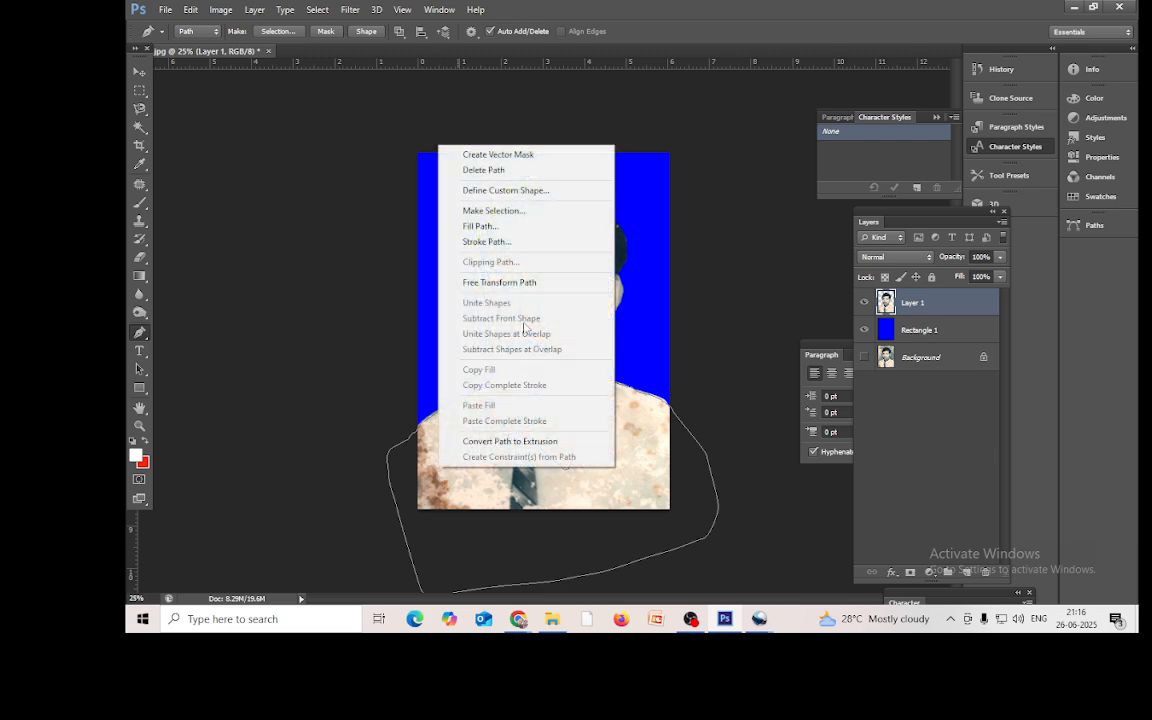
click(530, 211)
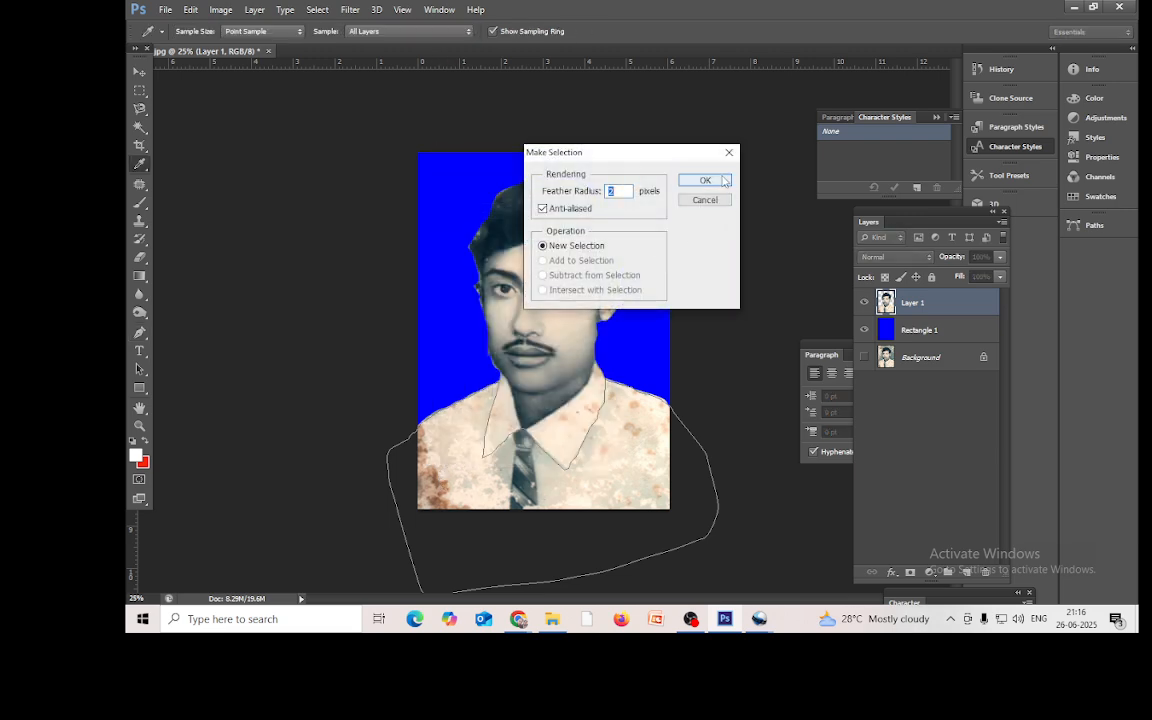
click(689, 177)
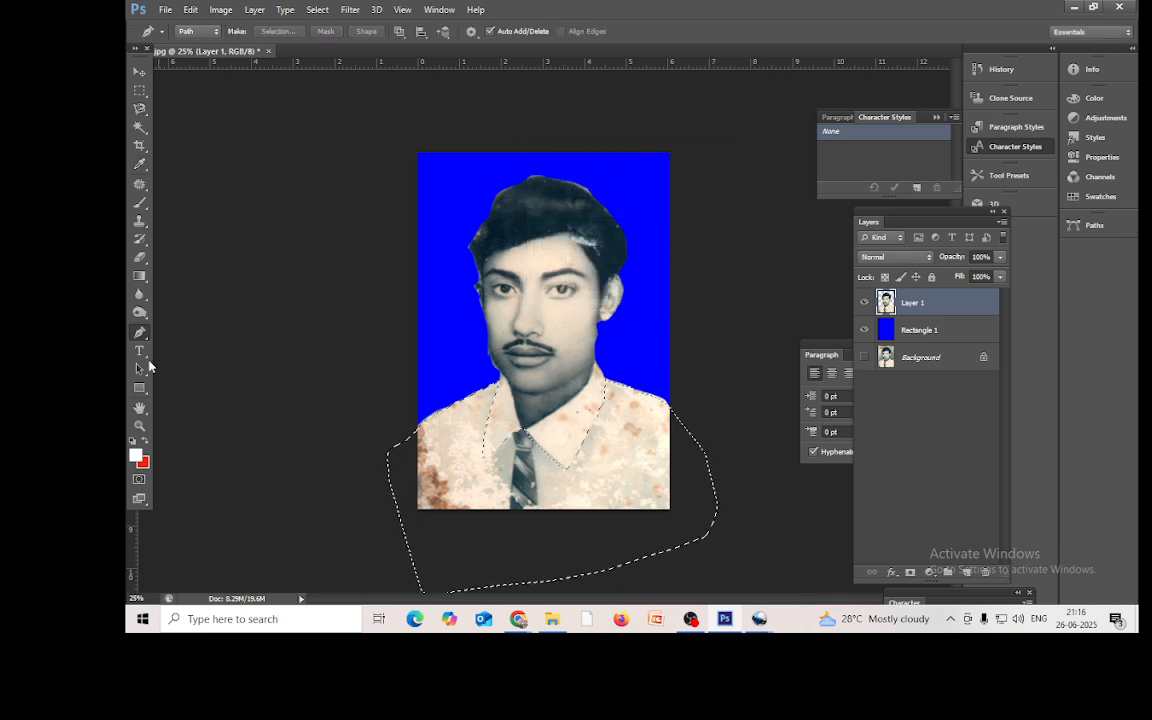
Step: Fill the shirt selection on Layer 1 with the muted brown-red foreground colour #805858 and deselect
click(136, 457)
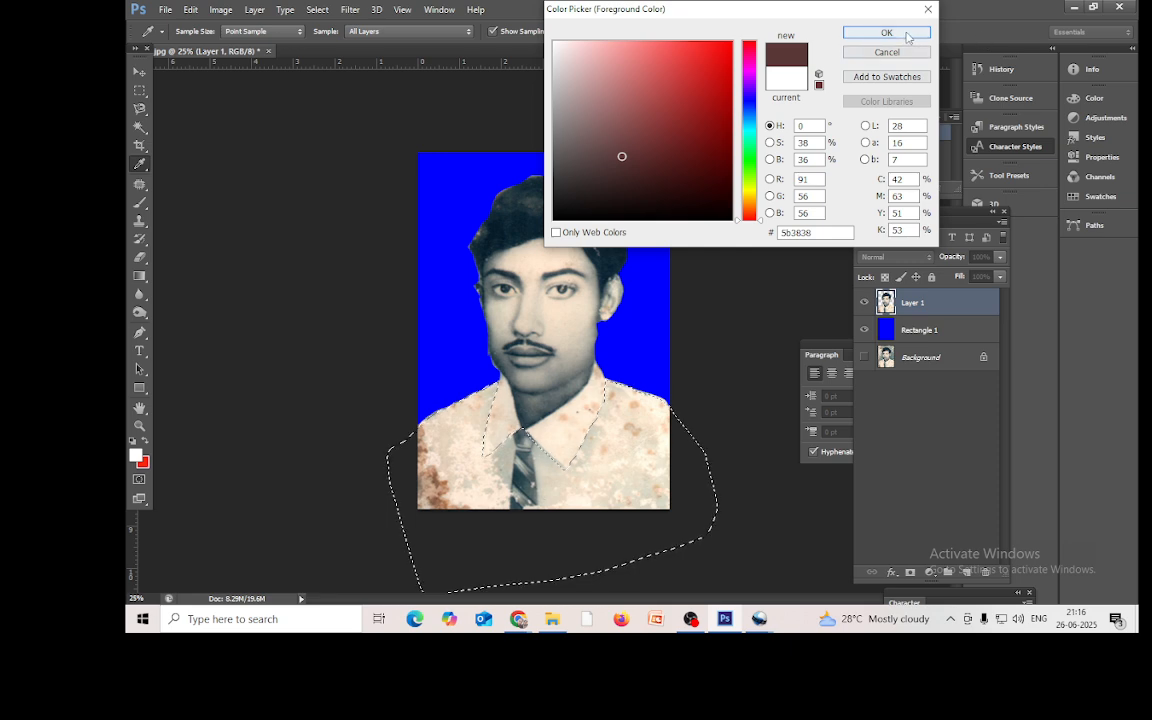
click(609, 130)
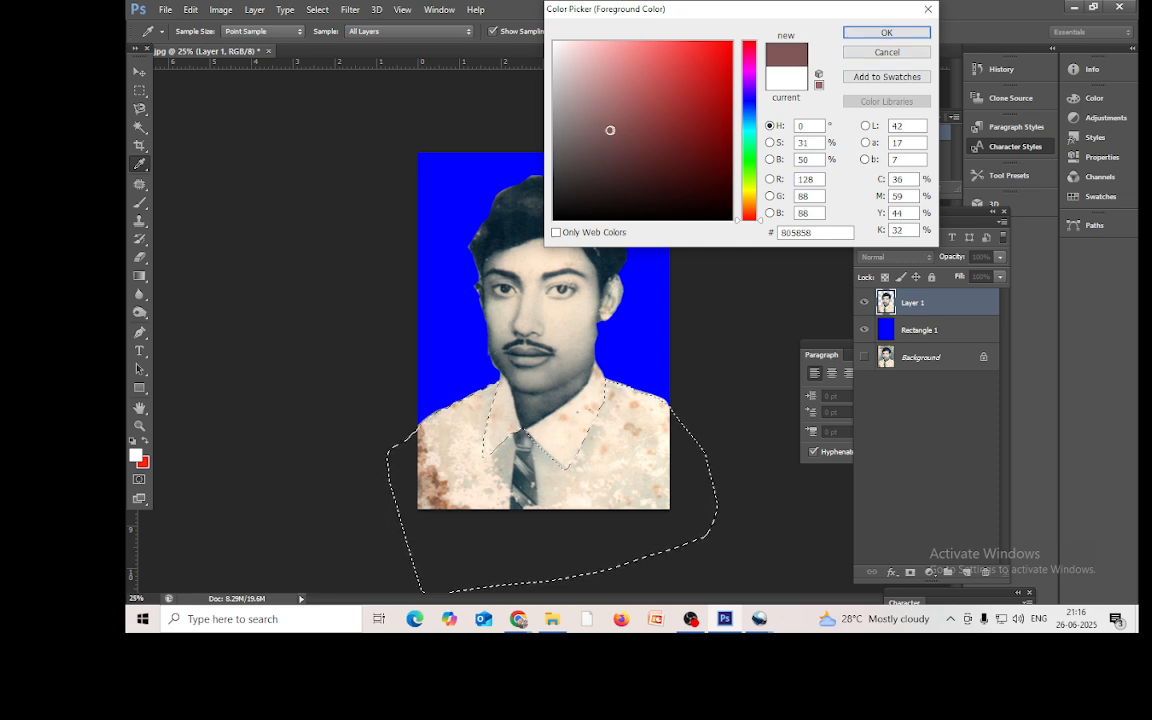
click(871, 35)
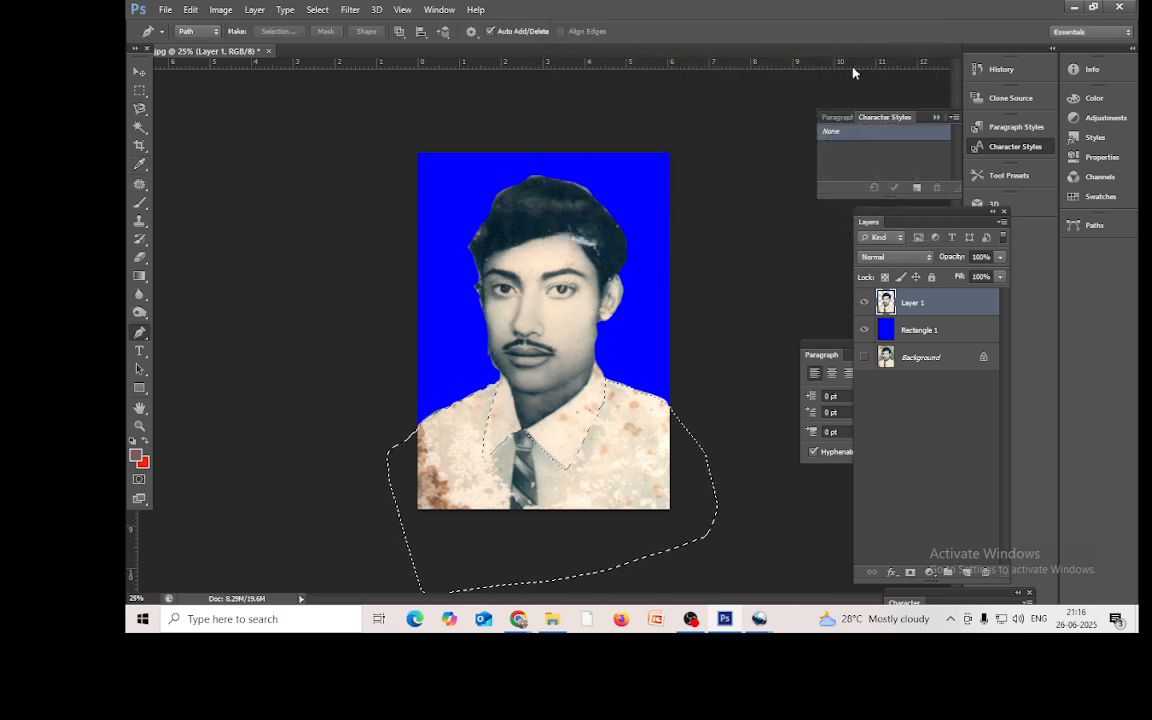
key(alt+BackSpace)
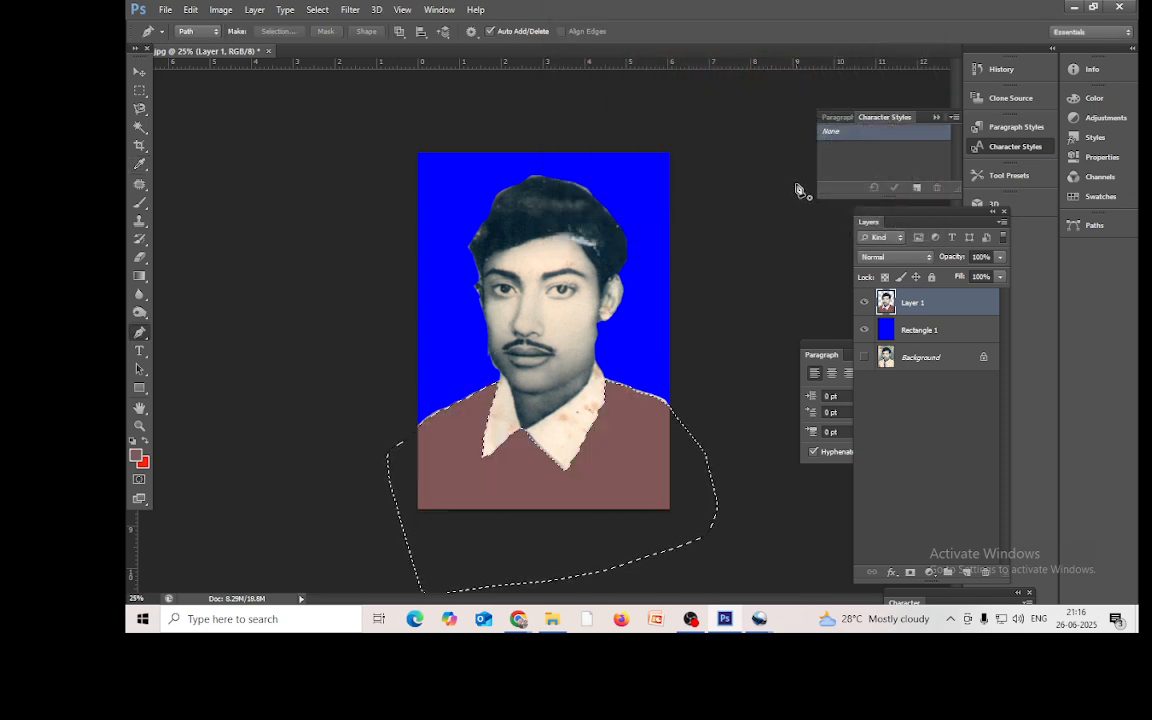
key(ctrl+d)
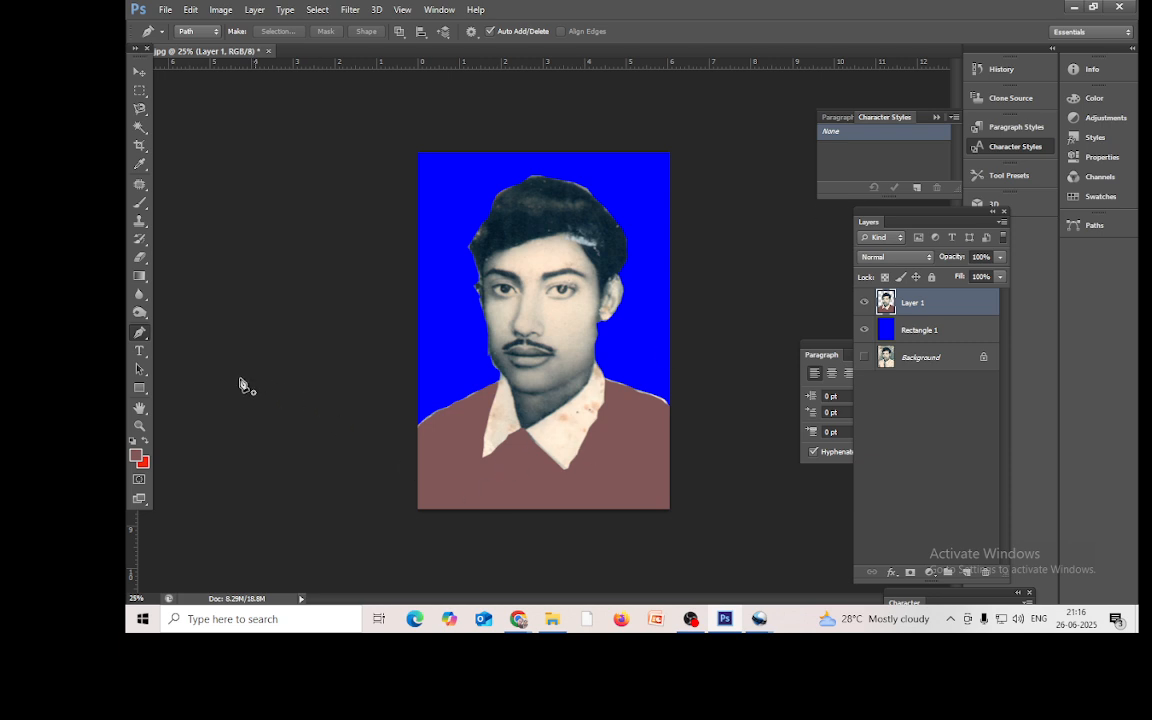
Step: Trace the shirt collar's outer edge with a Pen tool path from the left neck side around both collar points to the right neck side
click(498, 376)
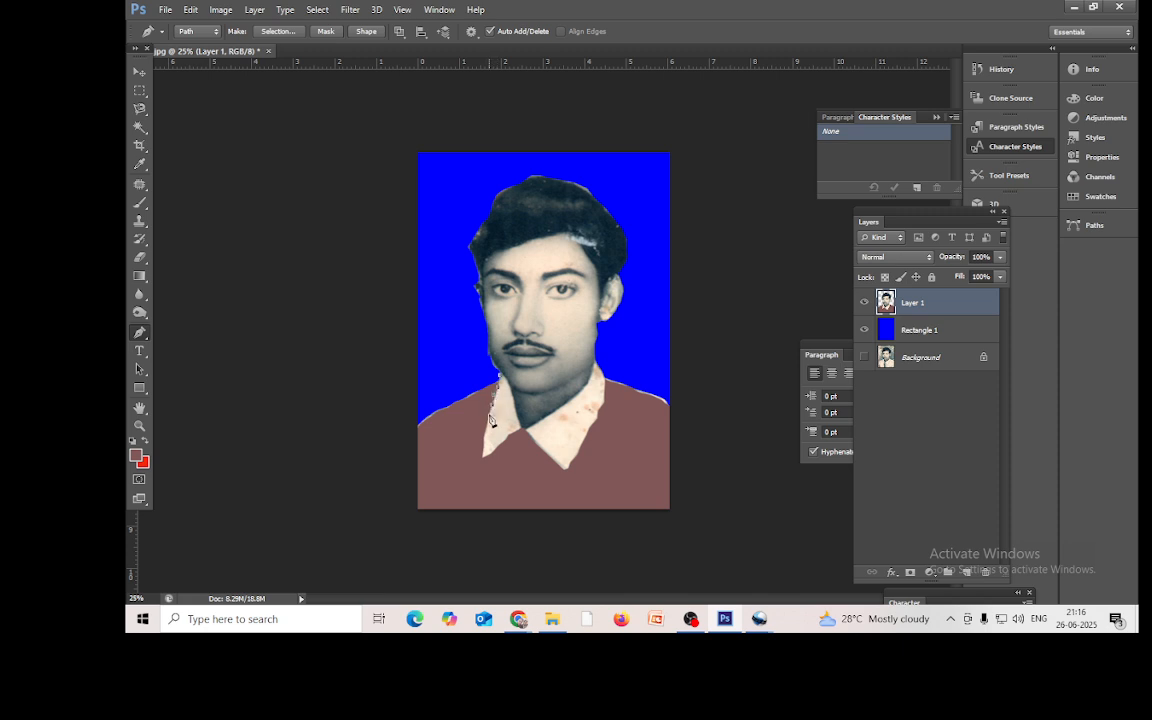
click(488, 428)
click(484, 453)
click(605, 404)
click(605, 389)
click(604, 370)
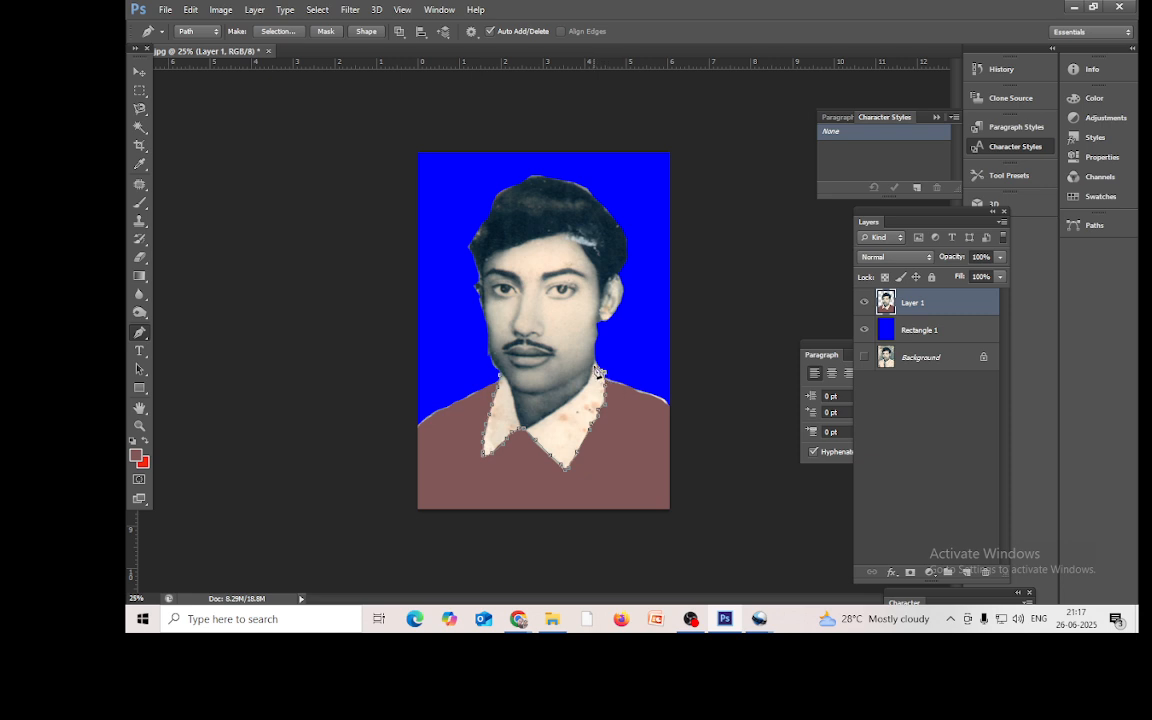
Step: Continue the path along the collar's inner edge back to its start and convert it into a selection with a 2-pixel feather radius
click(561, 408)
click(552, 413)
click(547, 416)
click(541, 419)
right_click(571, 434)
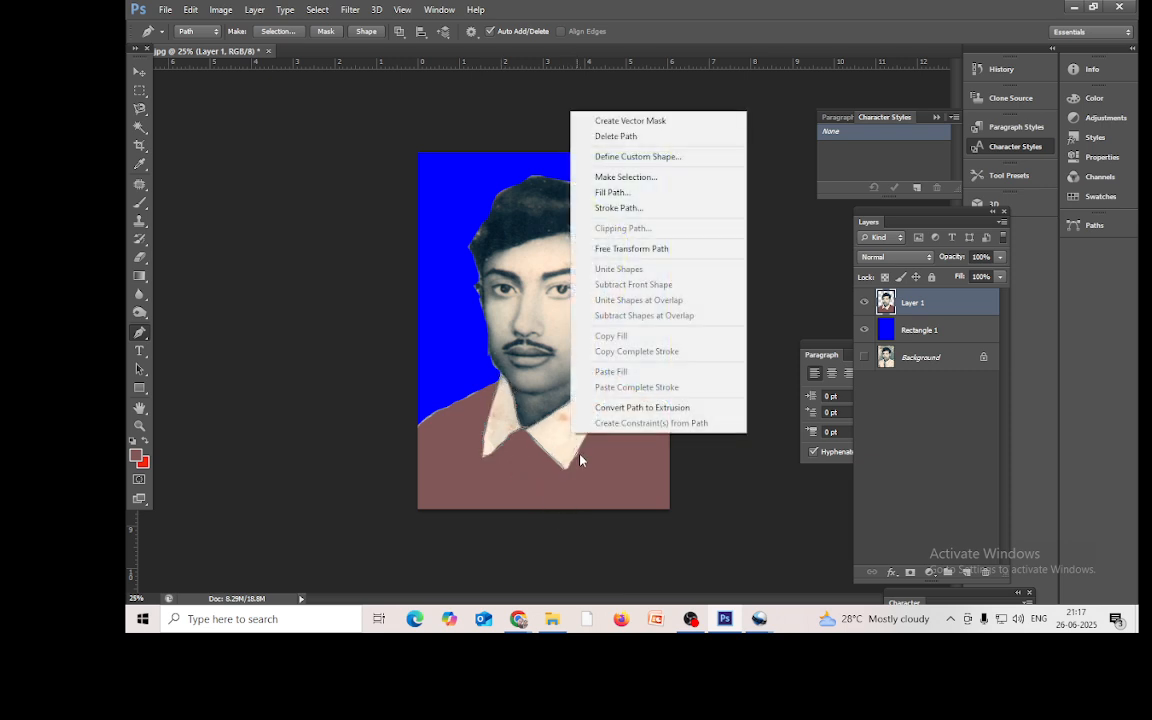
click(650, 180)
click(704, 183)
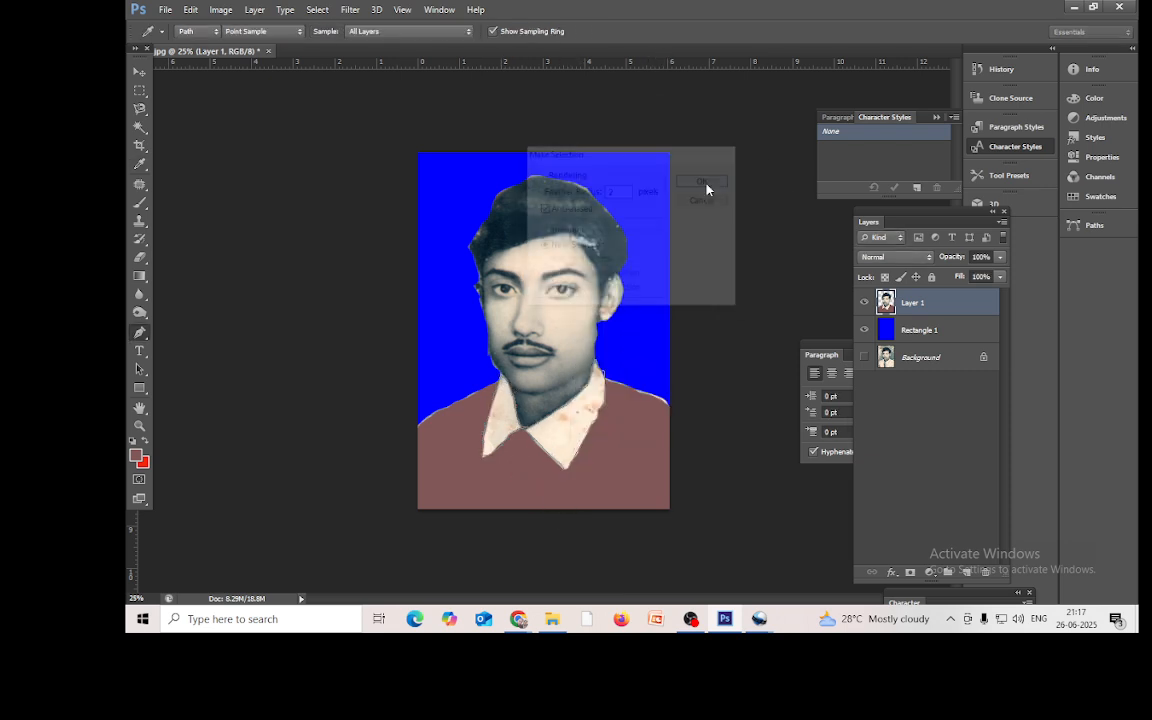
Step: Fill the collar selection with the lighter pinkish foreground colour #bc8282 and deselect
click(133, 458)
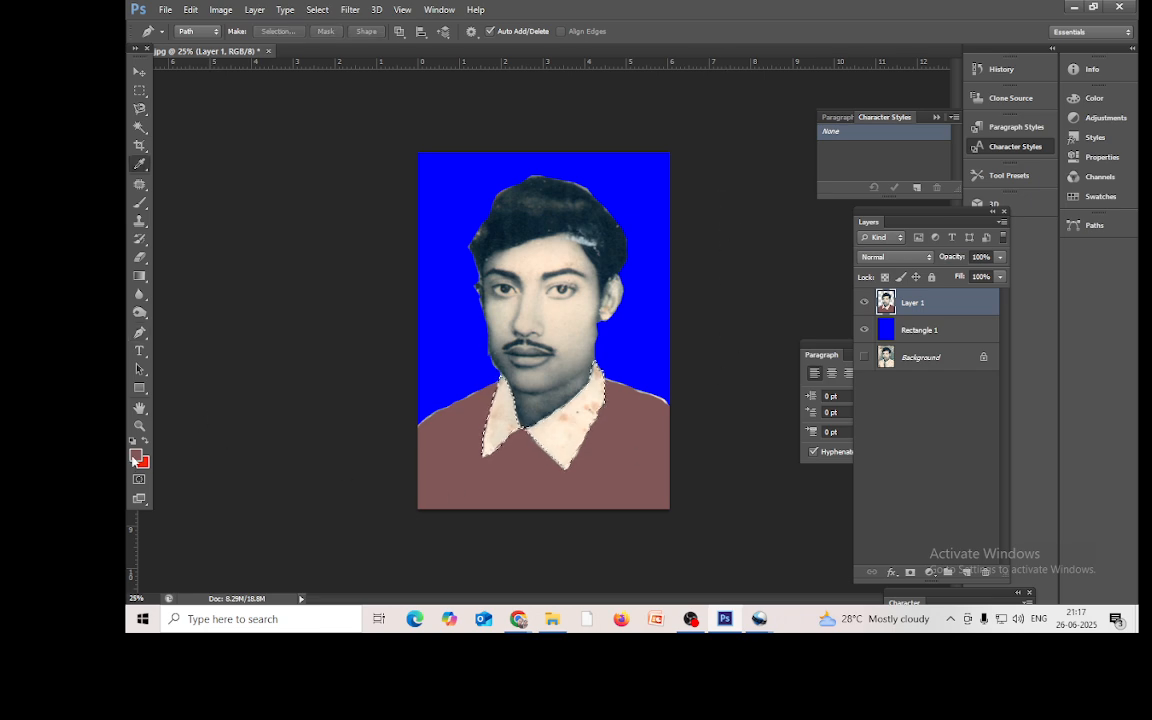
click(609, 101)
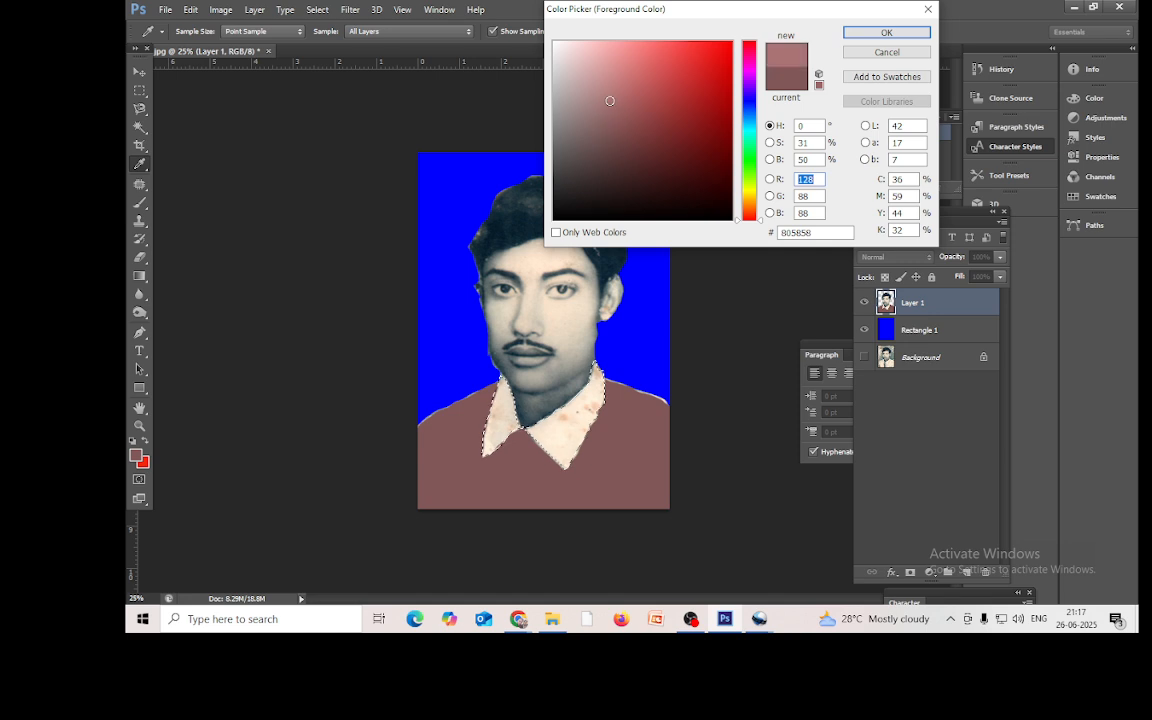
click(608, 89)
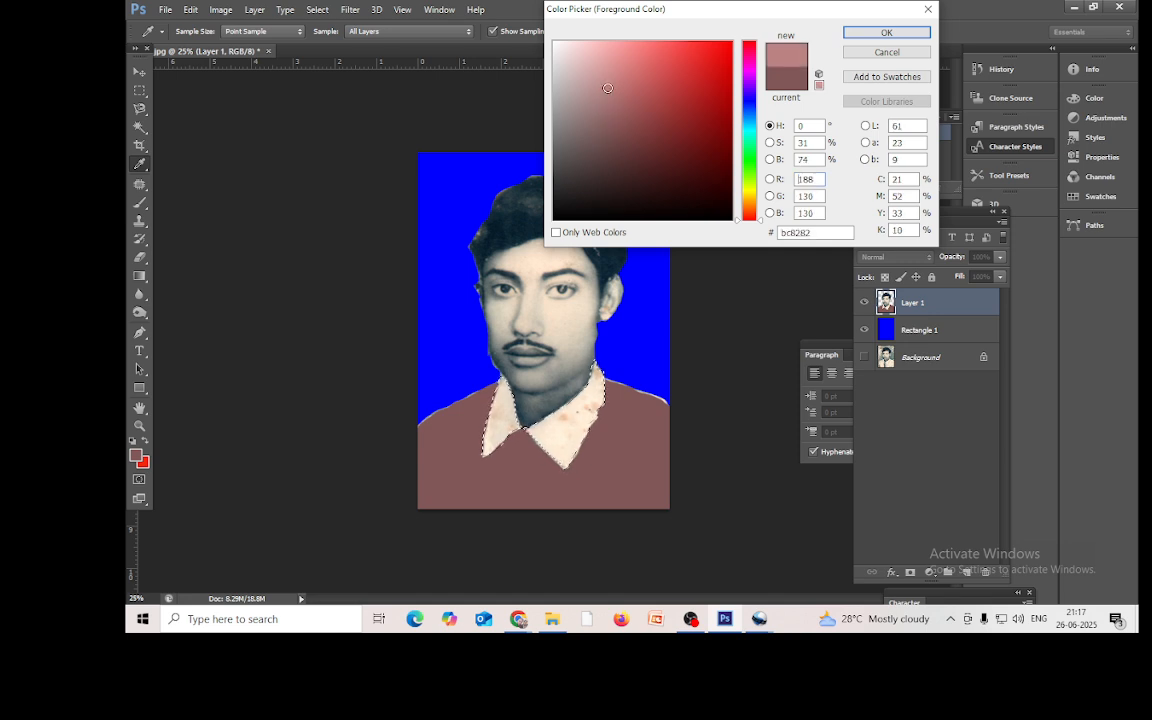
click(900, 34)
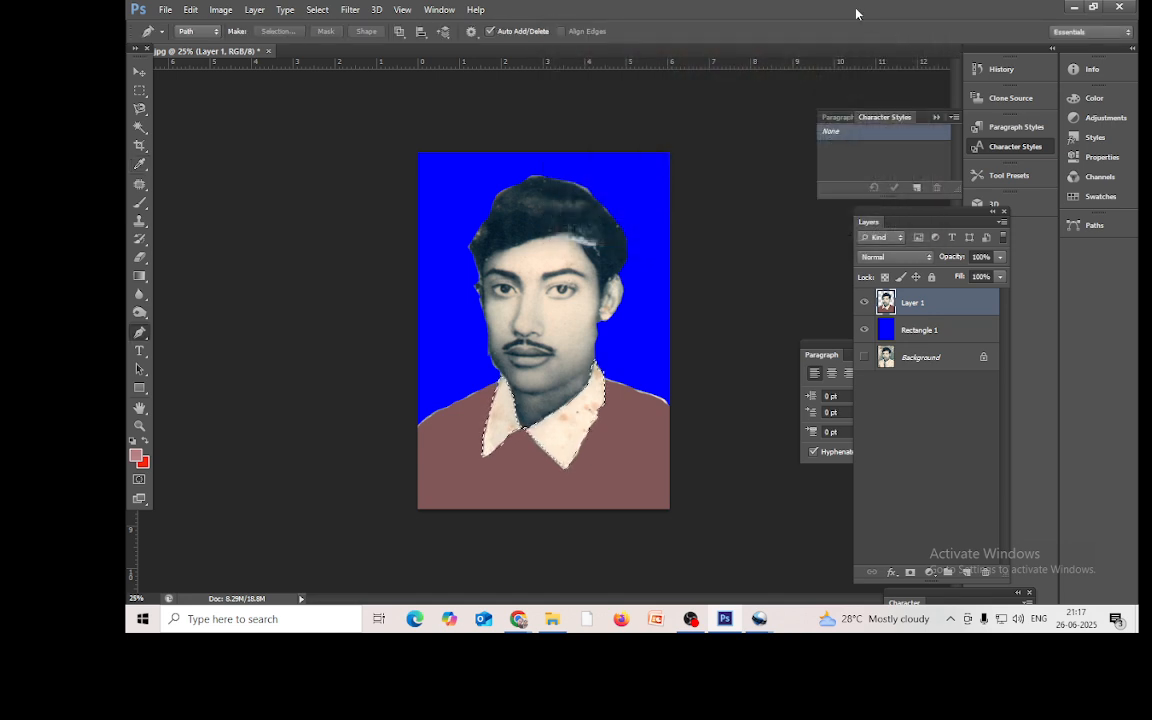
key(alt+BackSpace)
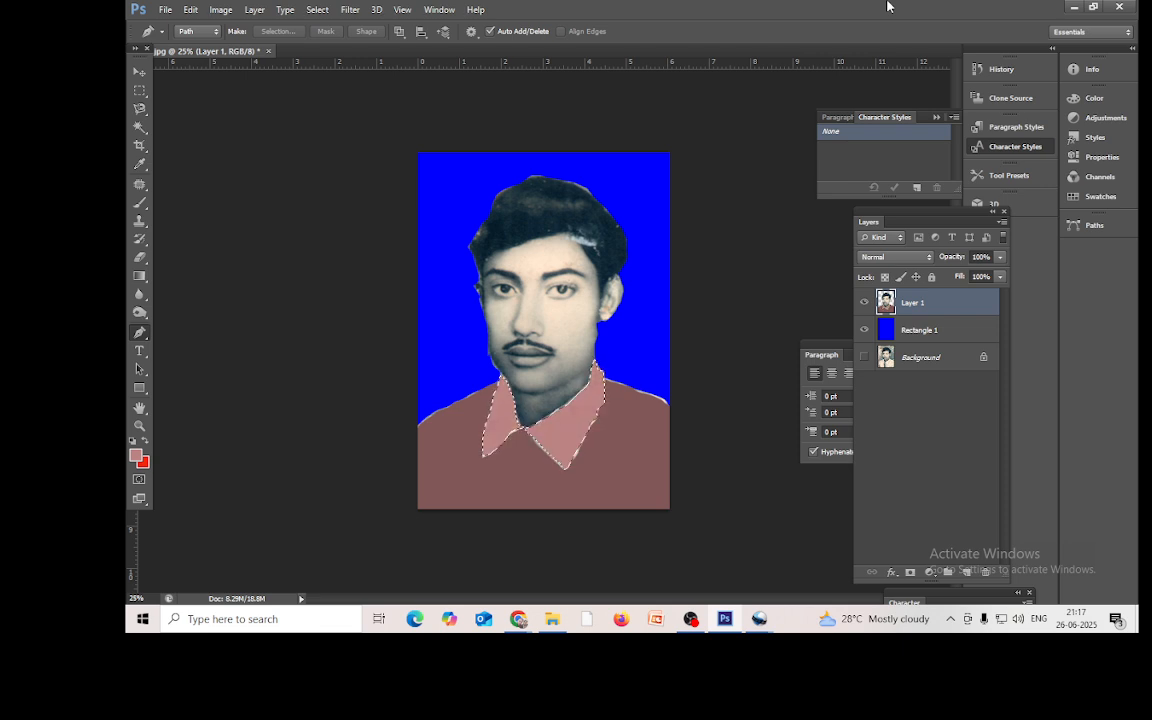
key(ctrl+d)
Step: Switch to Chrome, search Google for "photoshop tie" in a new tab, and show the image results
mouse_move(520, 620)
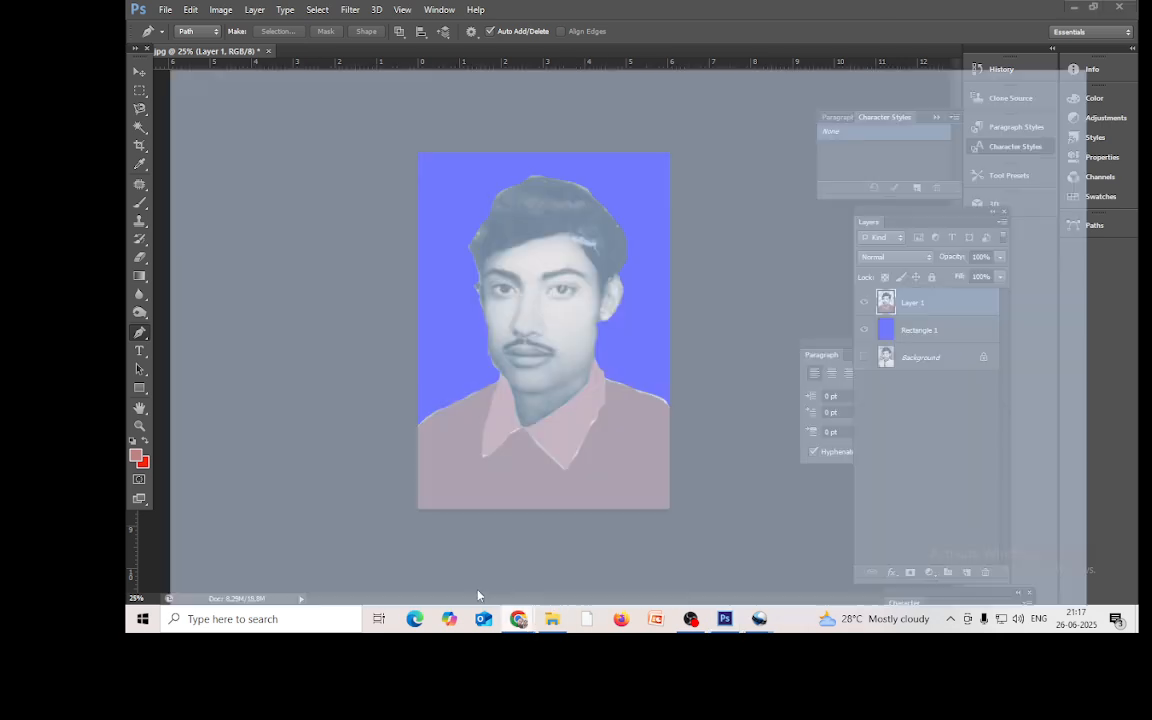
click(429, 530)
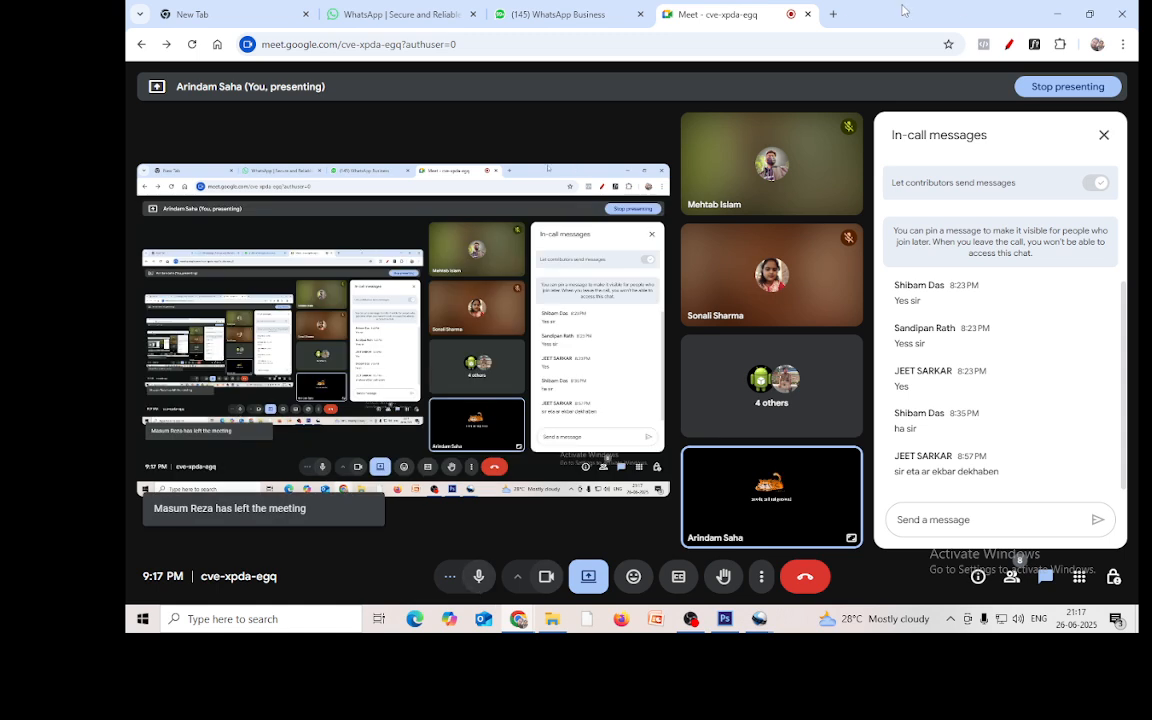
key(ctrl+t)
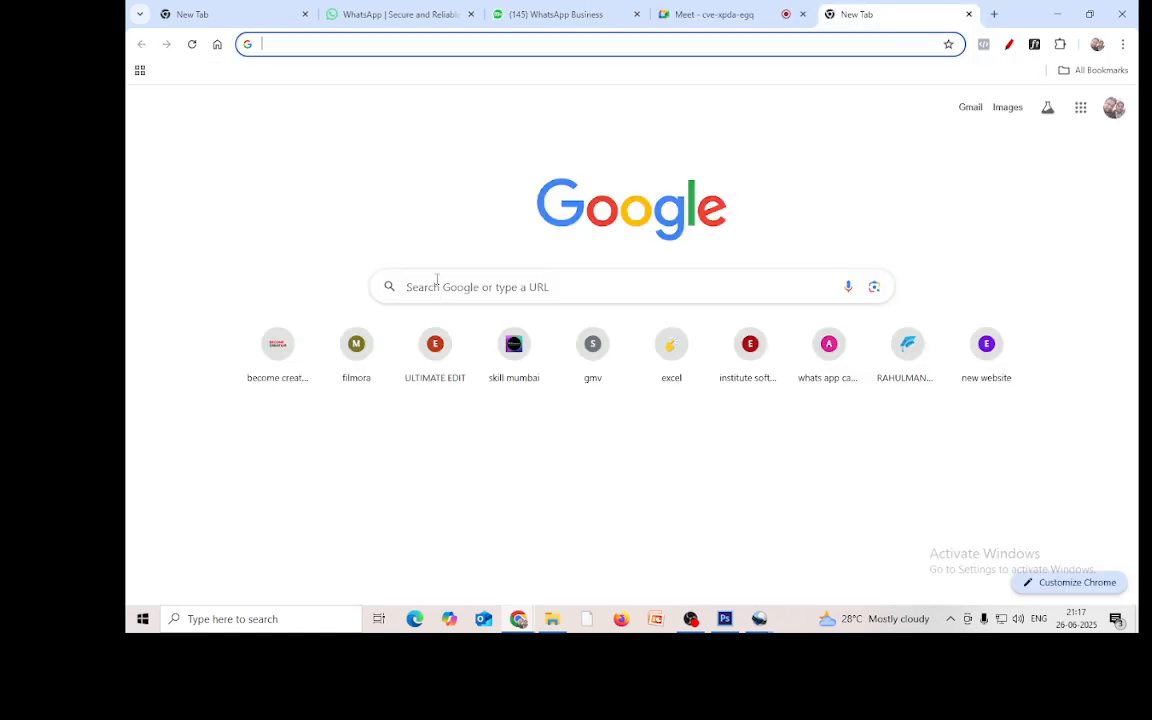
click(424, 287)
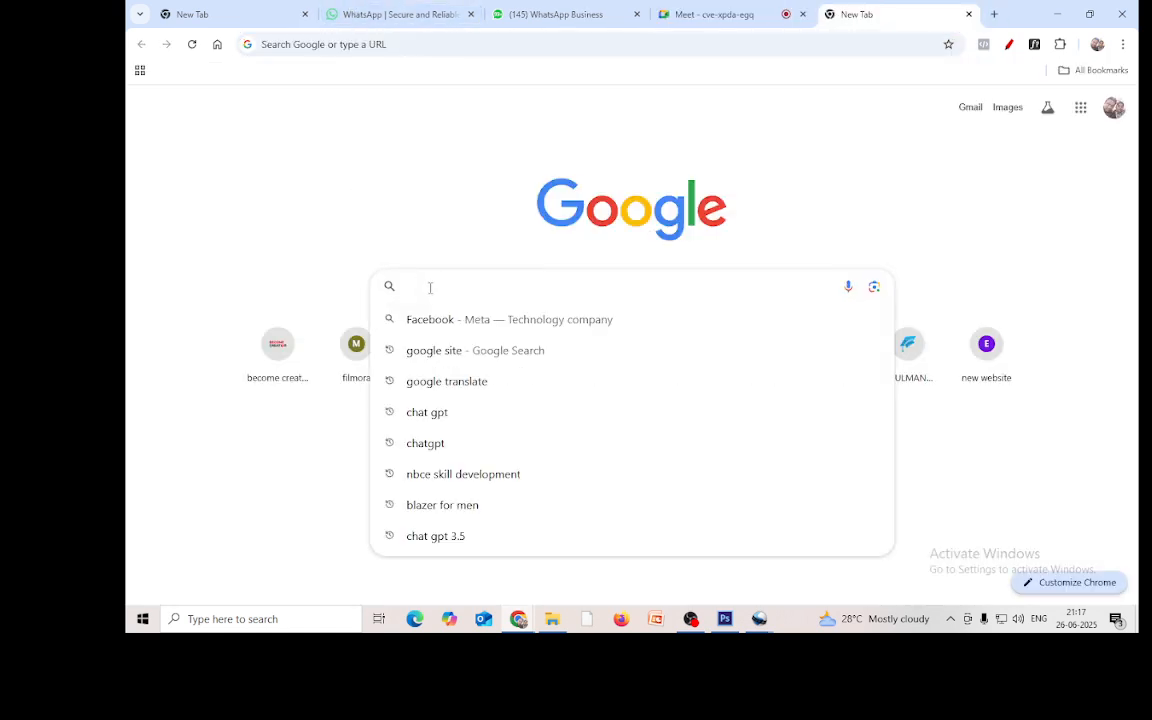
text(pt)
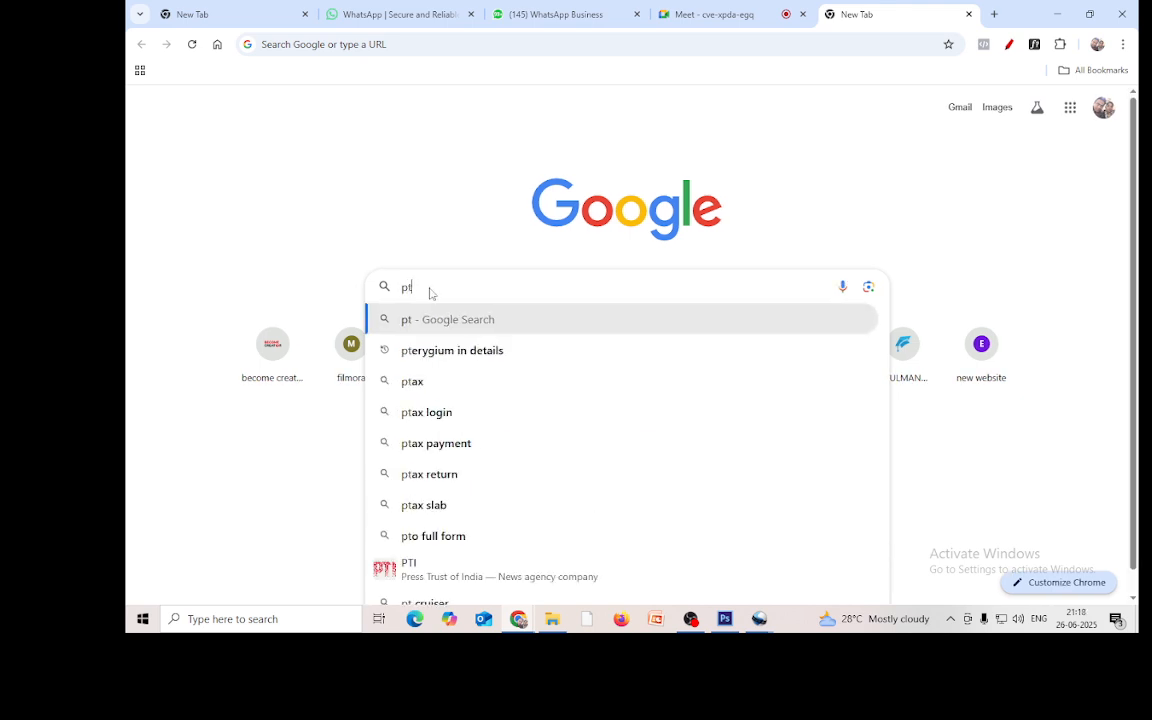
text(oshop)
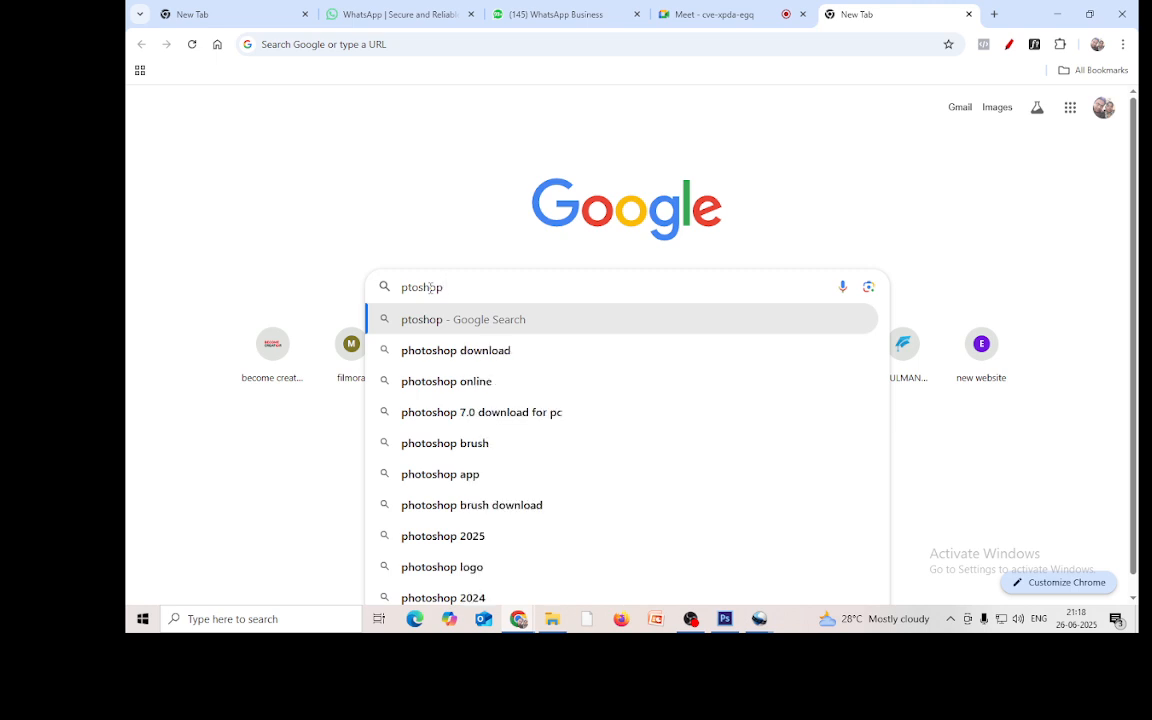
text( tie)
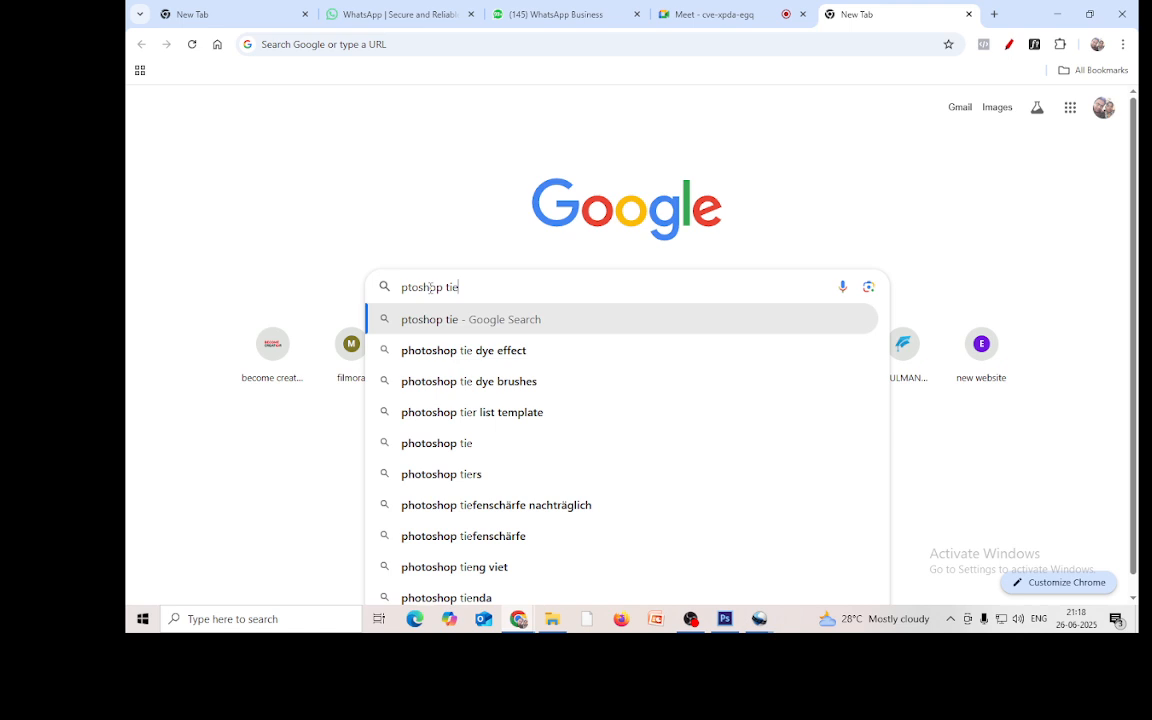
click(441, 444)
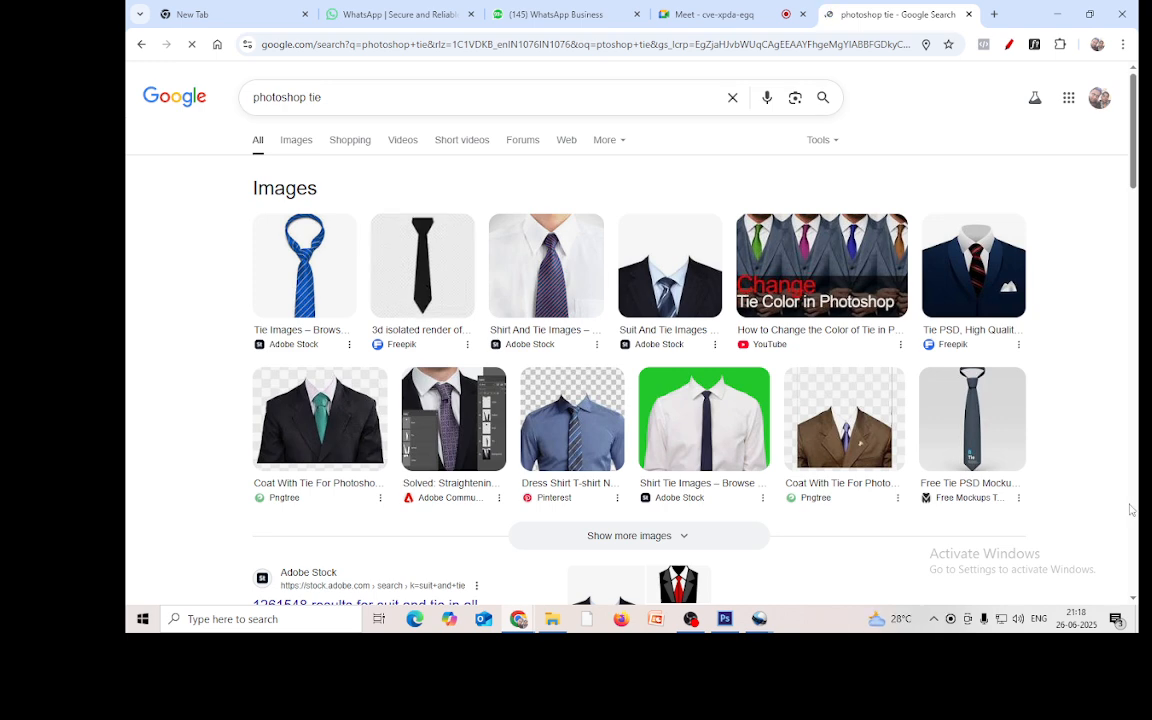
scroll(662, 382, down, 1)
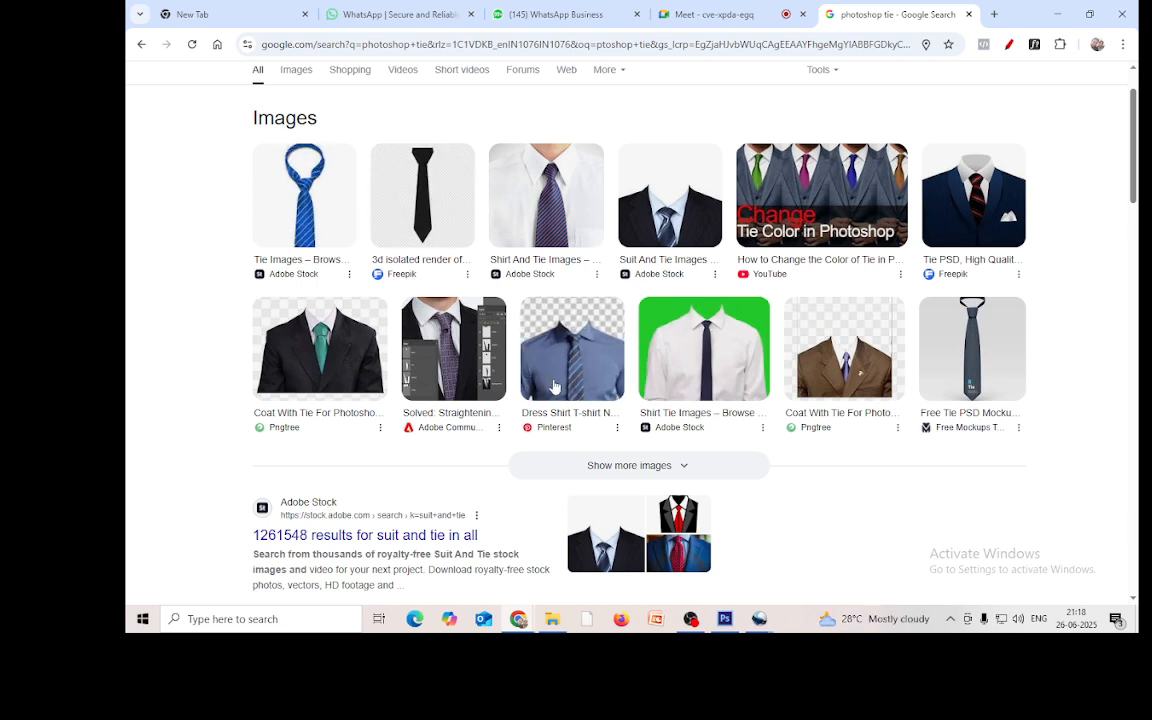
scroll(332, 188, up, 1)
click(296, 142)
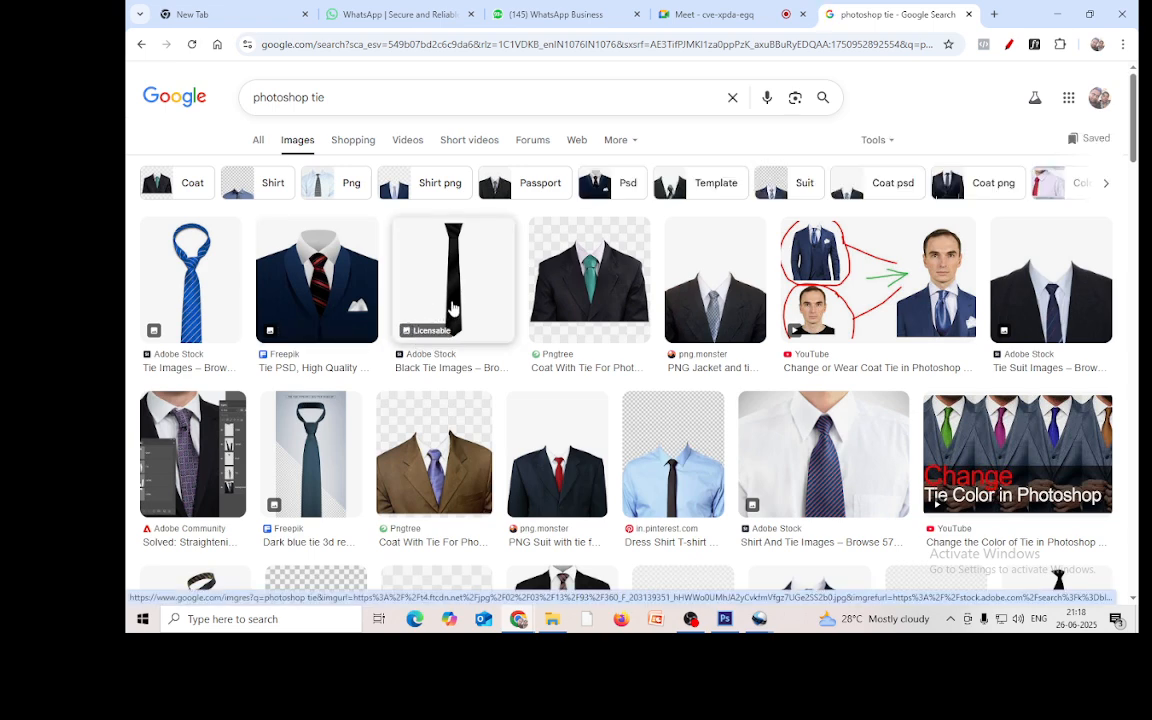
Step: Save the plain black Adobe Stock tie image from the search results to Downloads as a JPEG
click(452, 308)
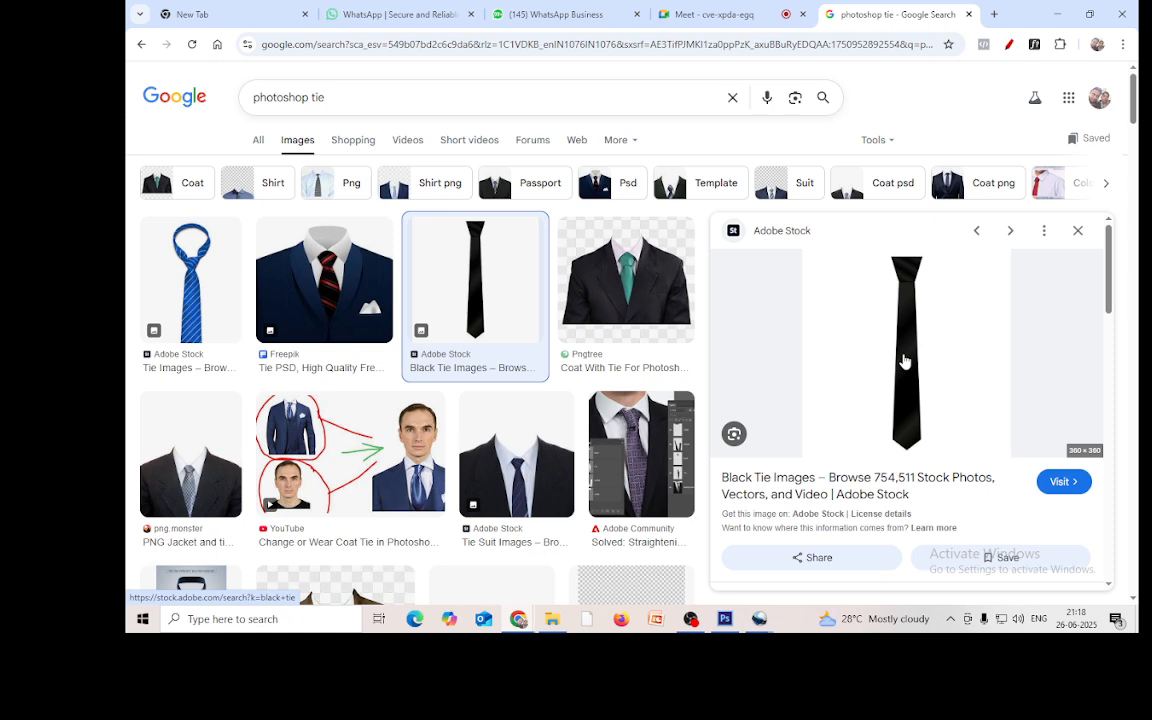
right_click(903, 360)
click(971, 253)
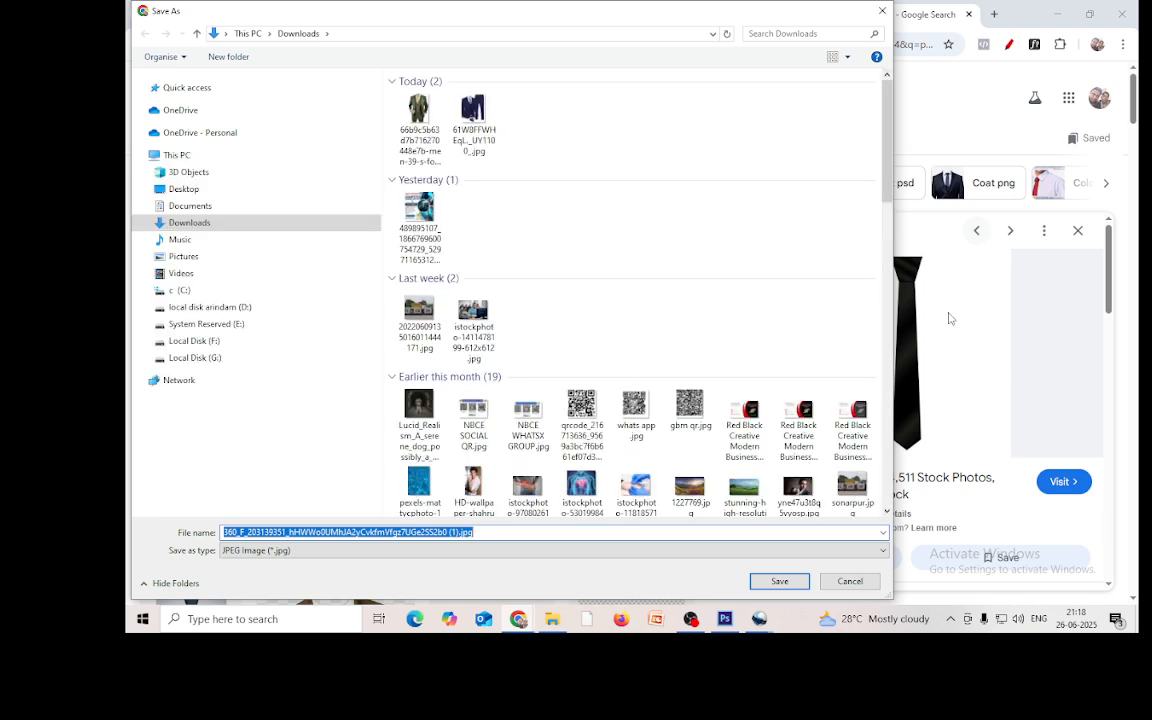
click(788, 581)
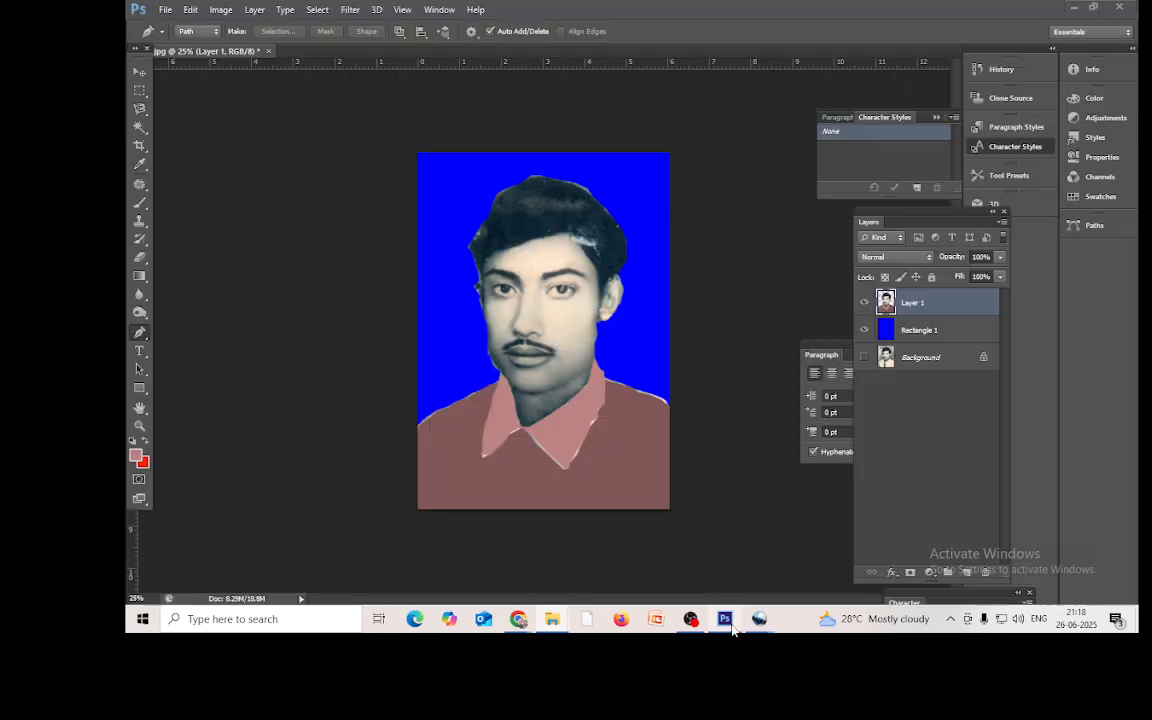
Step: Switch to Photoshop and open the saved black tie JPEG from the Downloads folder
click(725, 619)
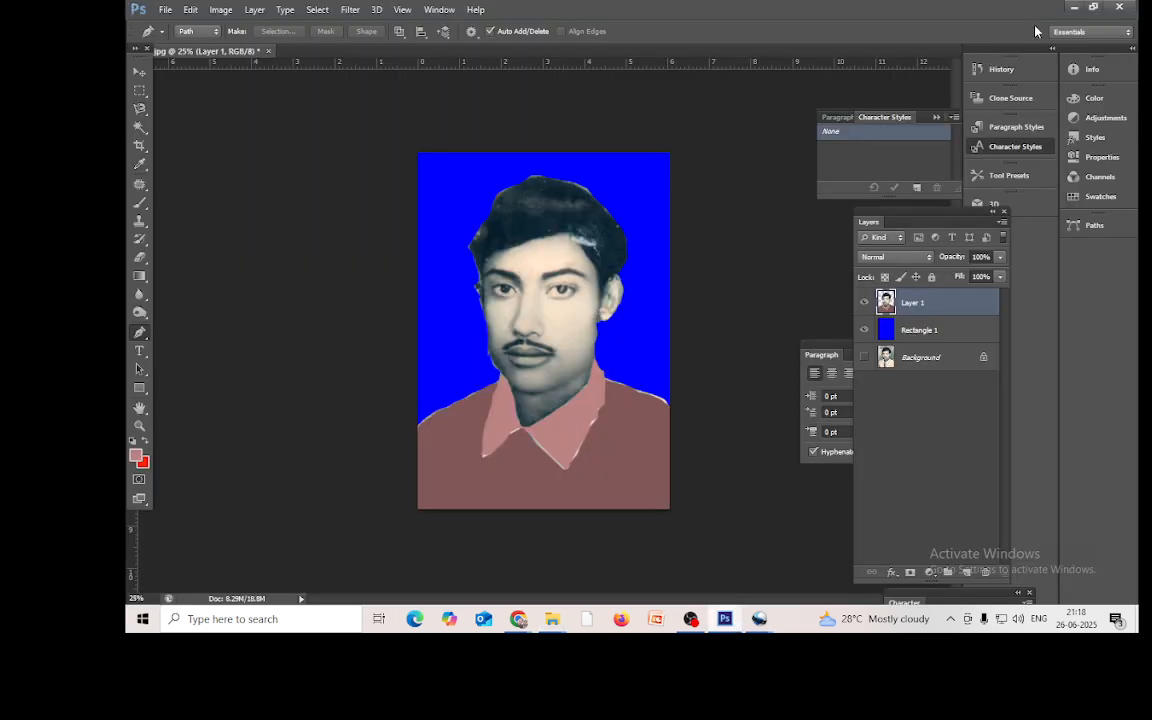
click(162, 10)
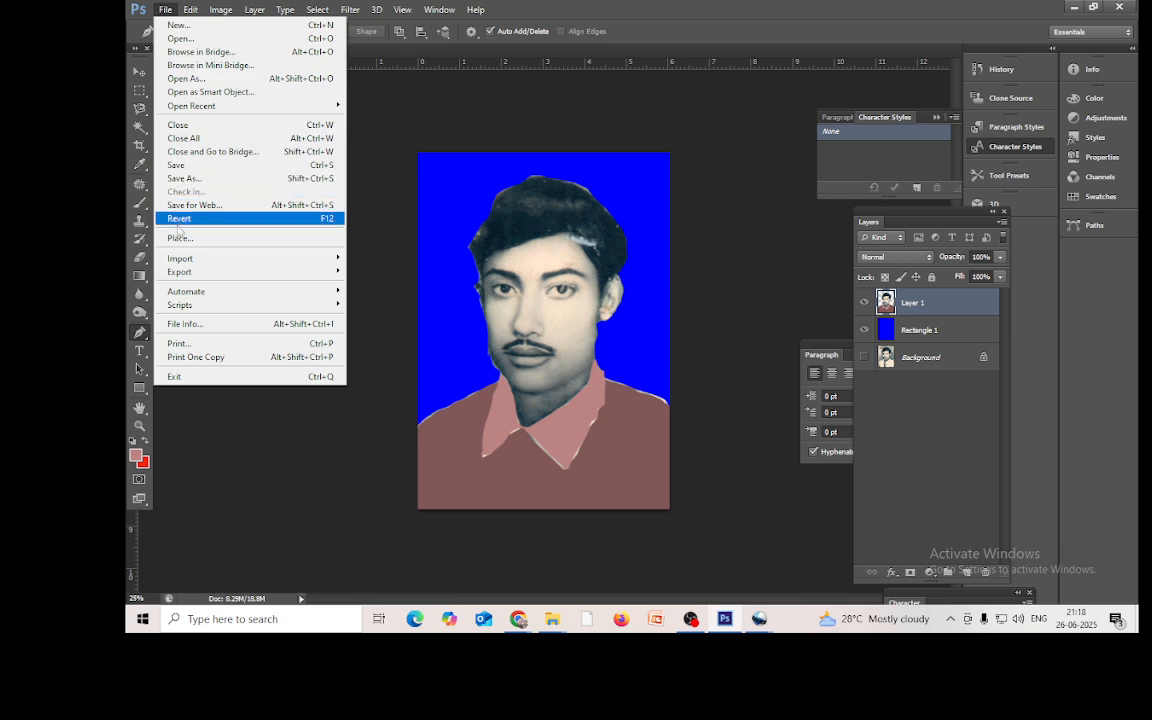
click(180, 38)
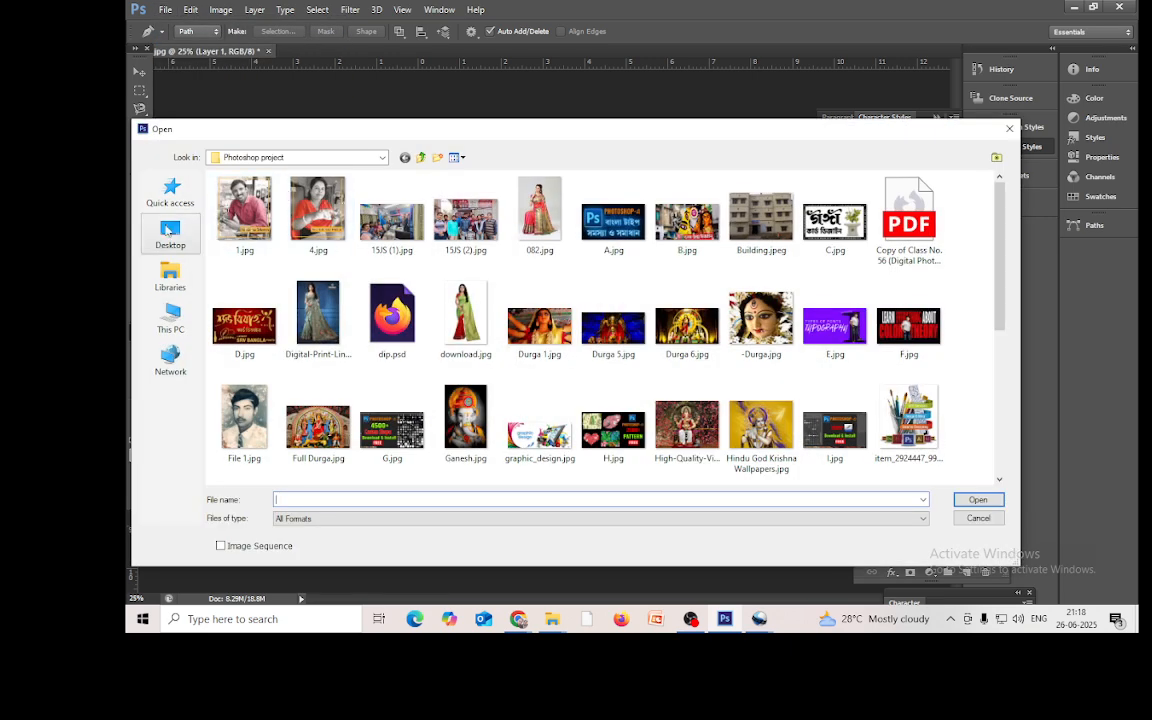
click(178, 322)
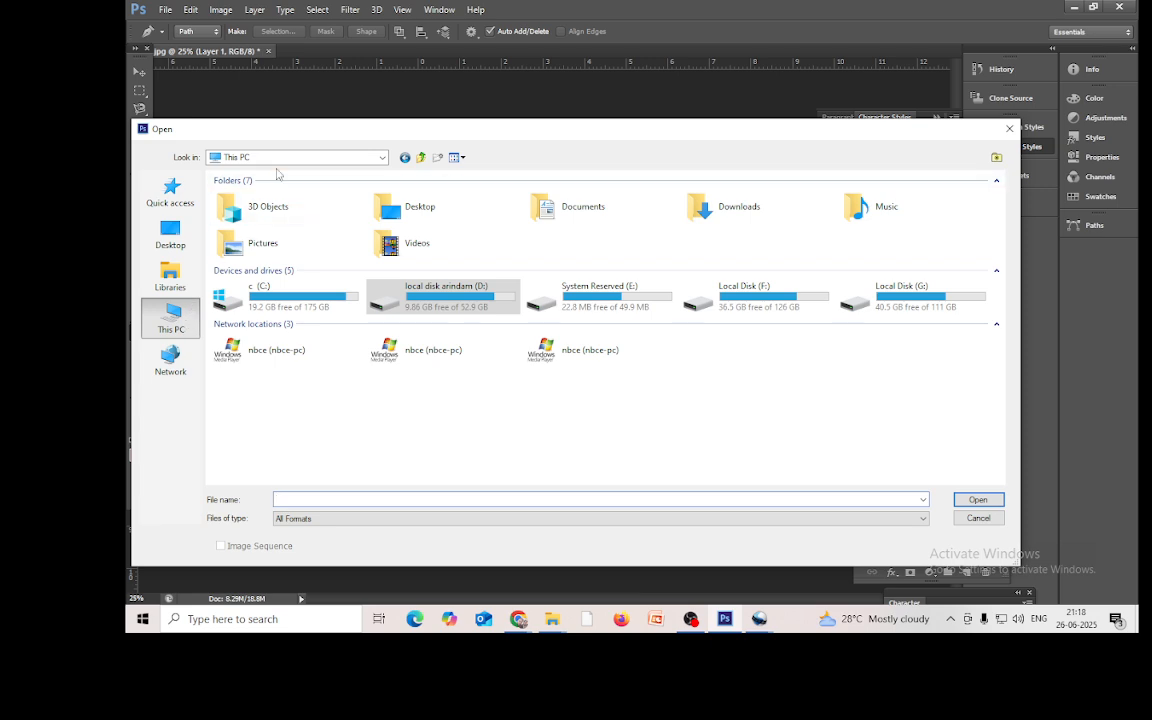
click(385, 158)
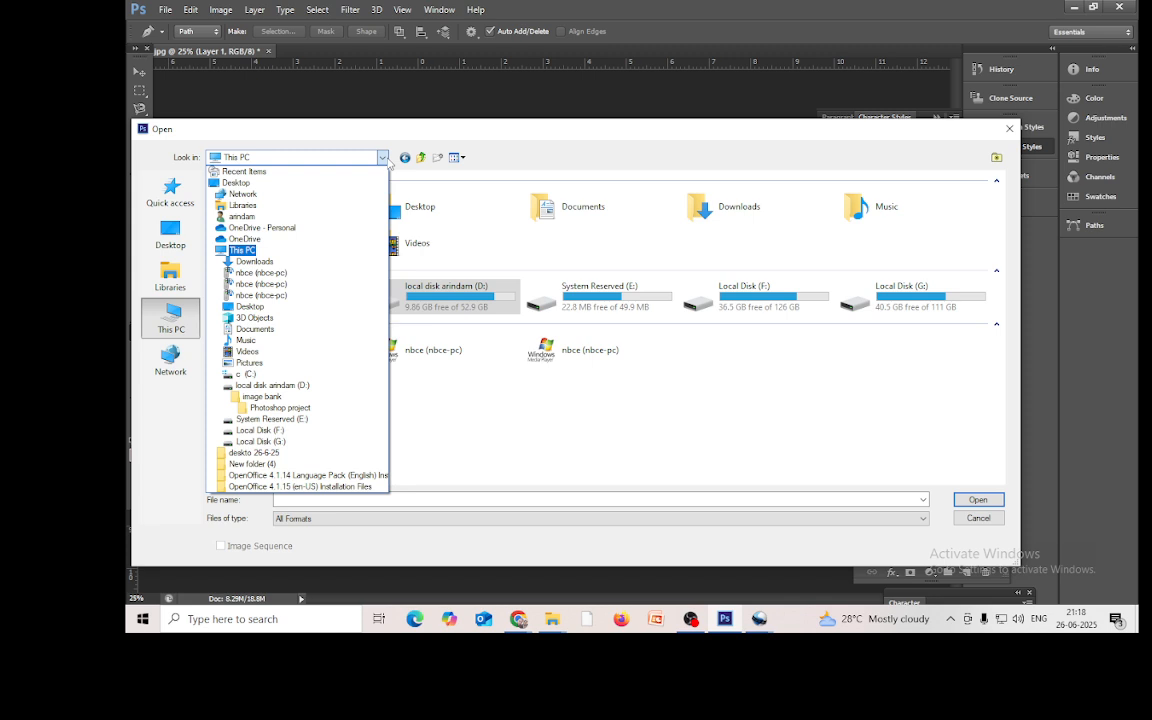
click(255, 263)
click(233, 196)
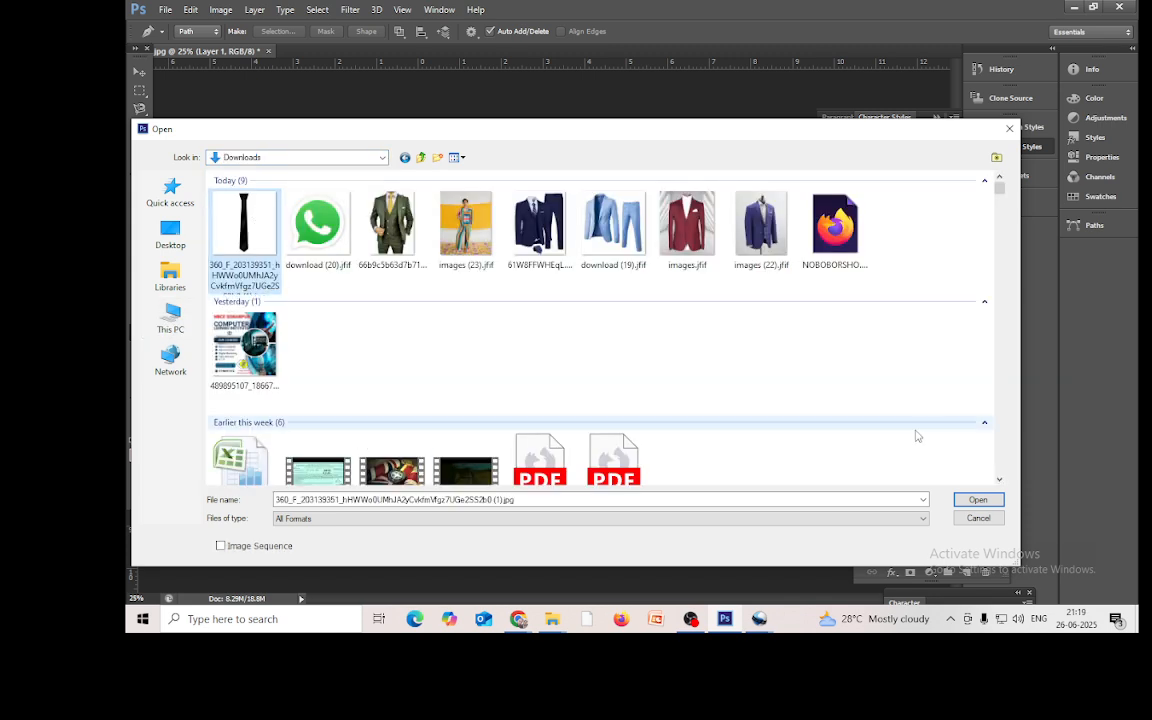
key(Return)
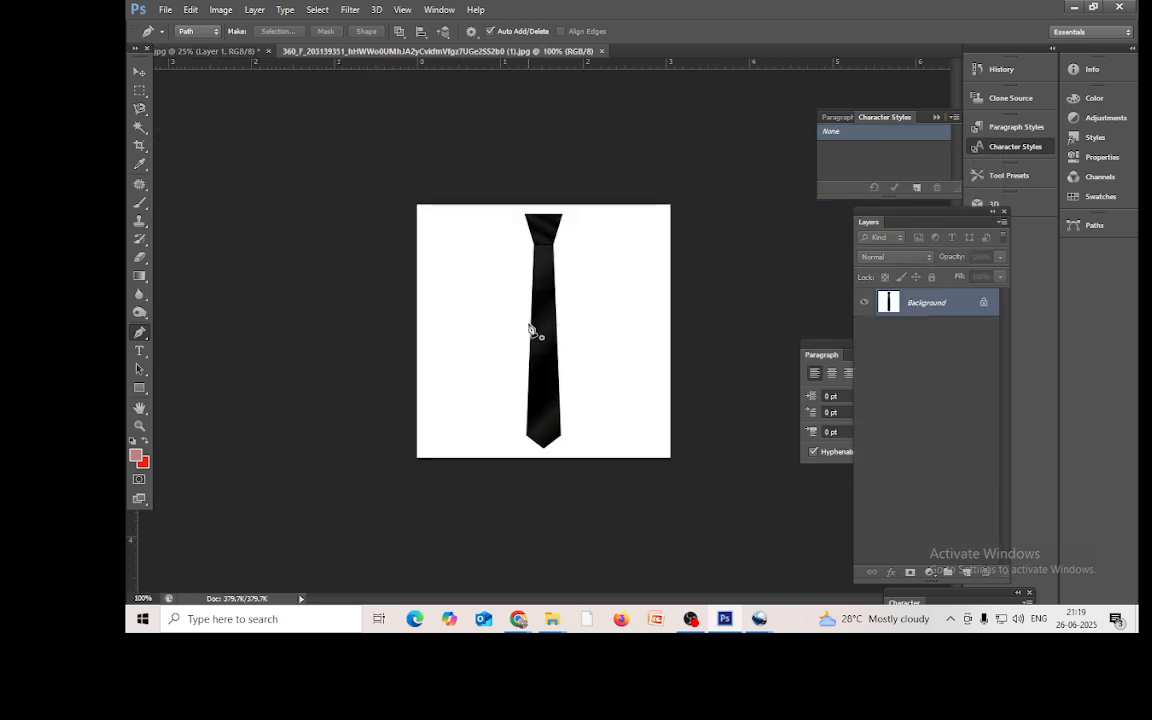
Step: Remove the white background around the tie with the Magic Eraser tool
right_click(141, 258)
click(177, 285)
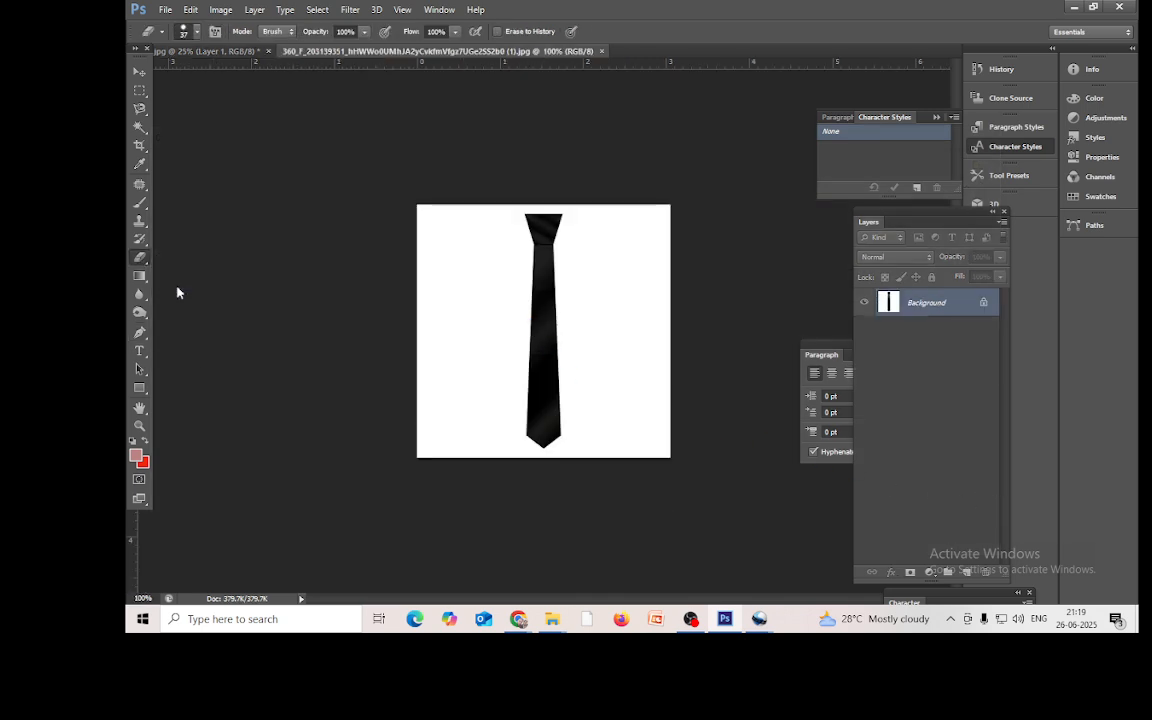
click(463, 265)
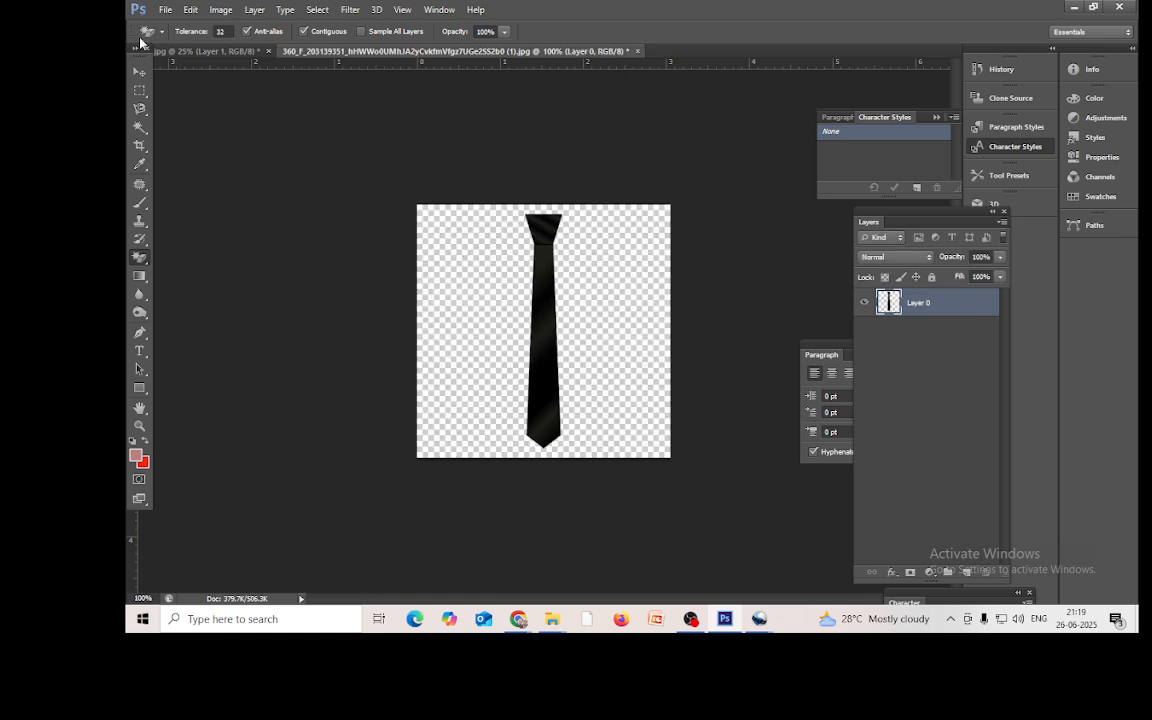
Step: Move the tie into the portrait document, scale it to about 236%, and position its knot at the collar opening
click(139, 71)
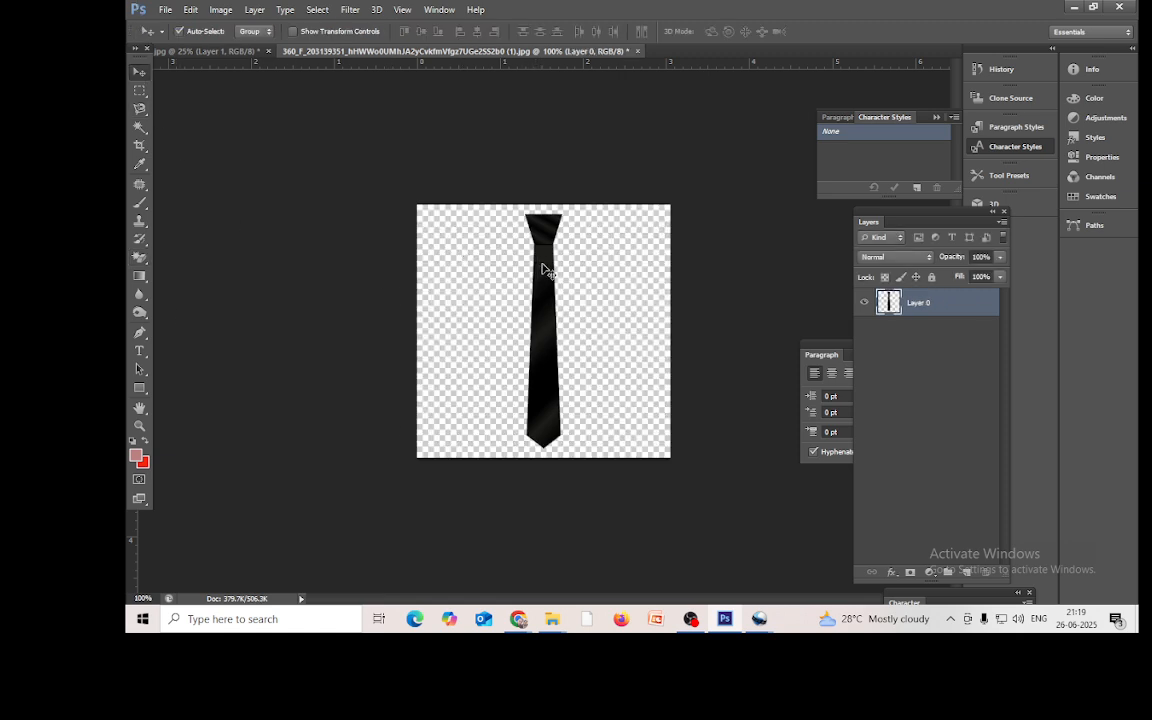
drag(542, 268, 521, 452)
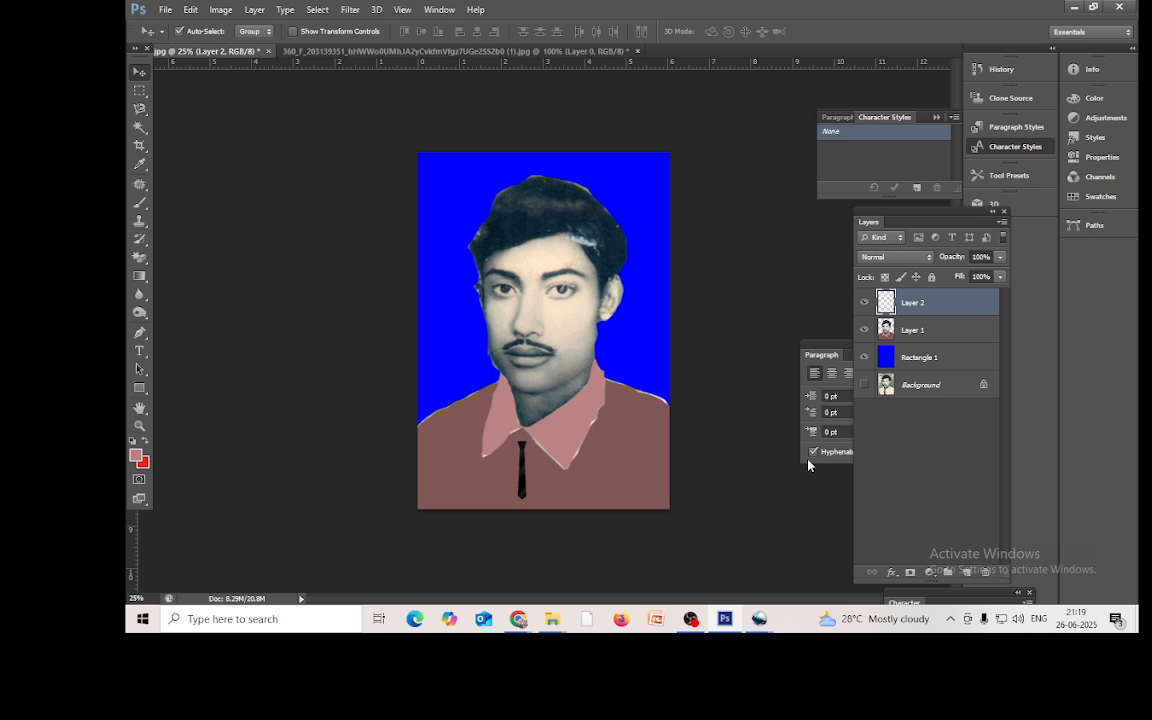
key(ctrl+t)
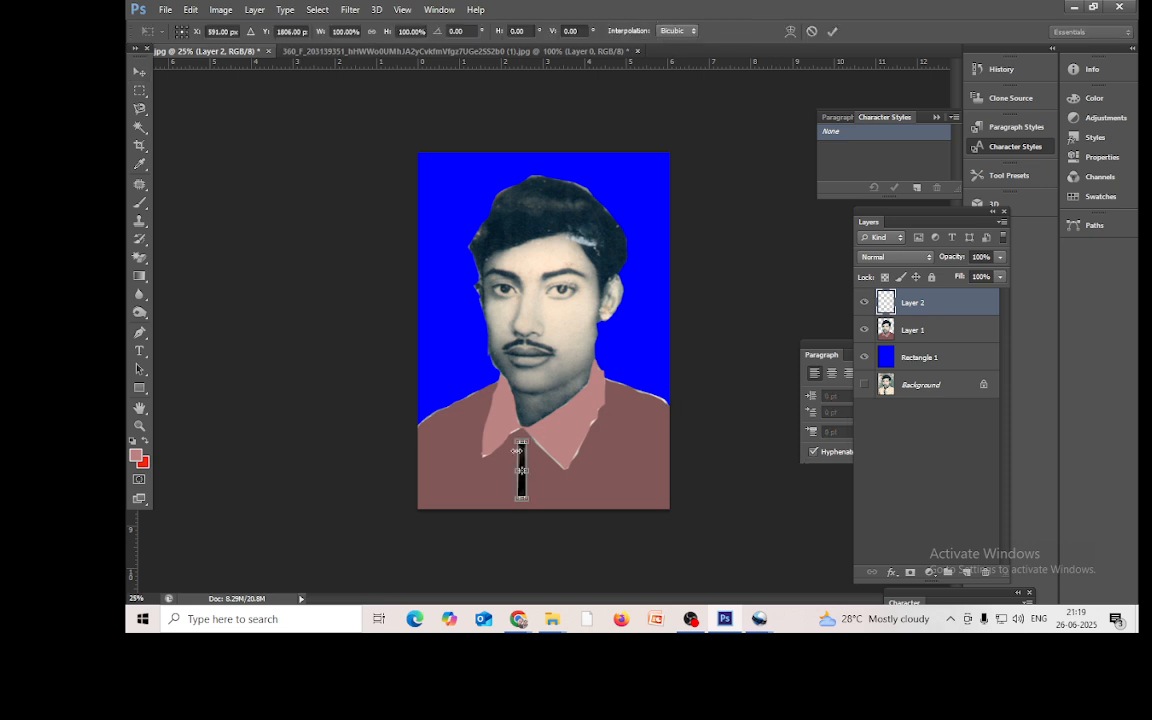
drag(529, 441, 561, 413)
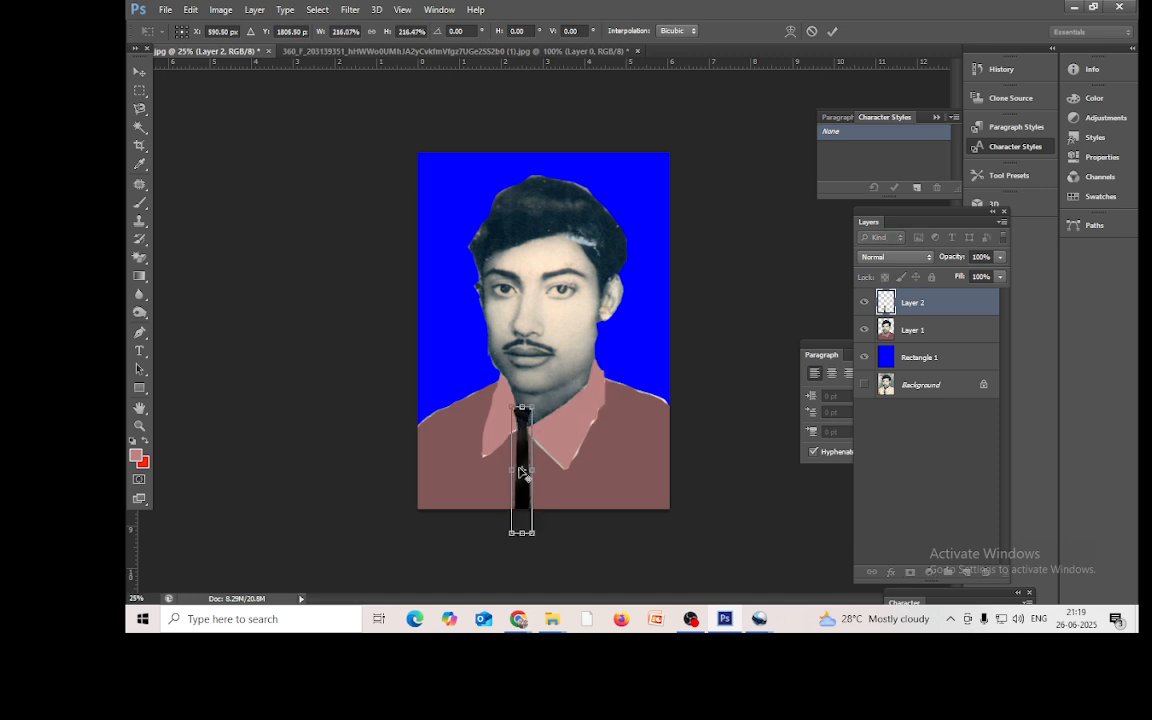
drag(525, 447, 543, 427)
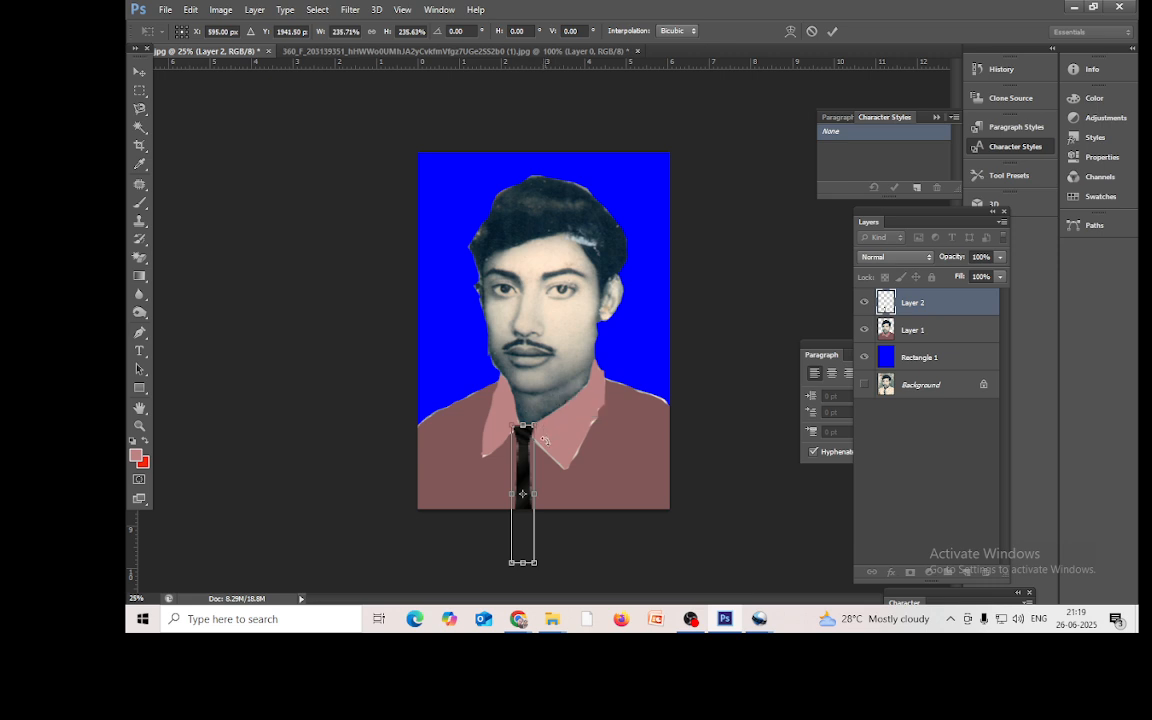
Step: Warp the upper end of the tie inward so the knot is narrower between the collar points
right_click(522, 443)
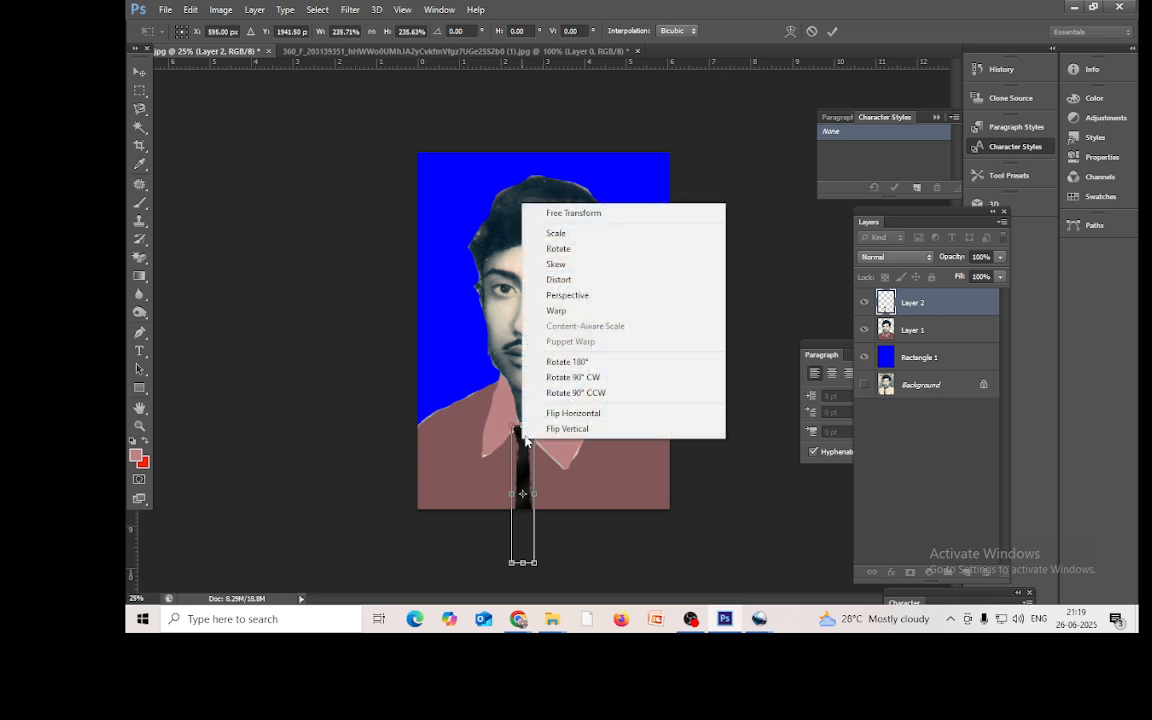
click(556, 311)
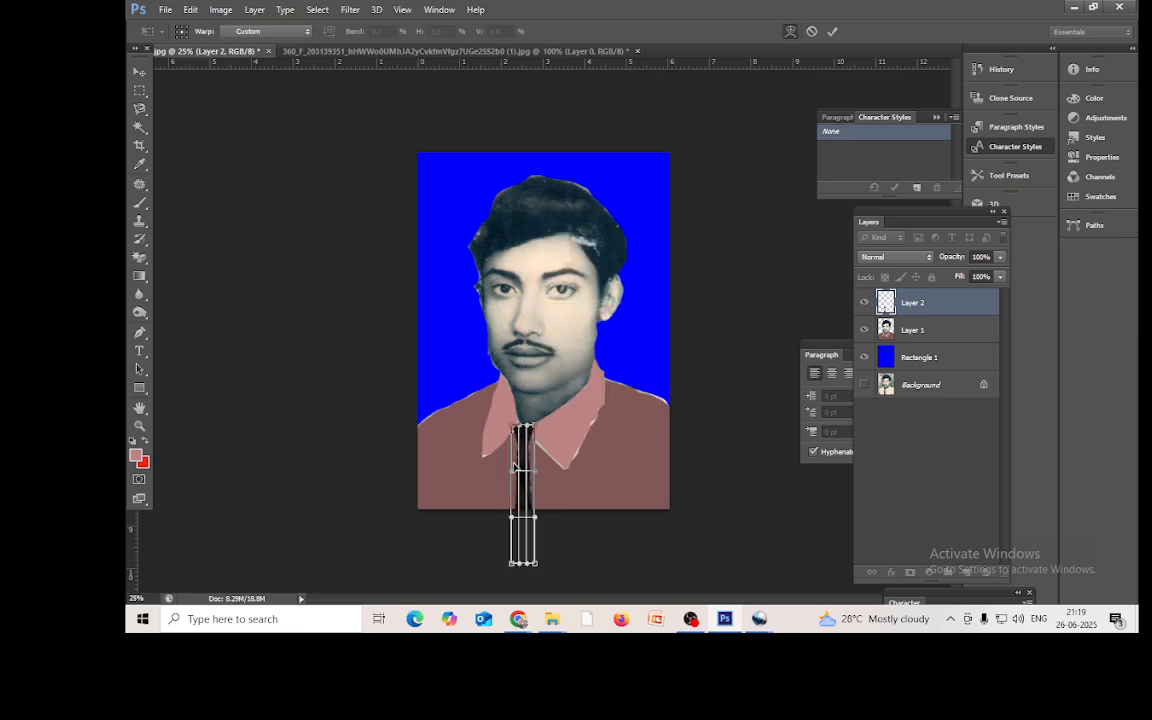
drag(513, 430, 526, 430)
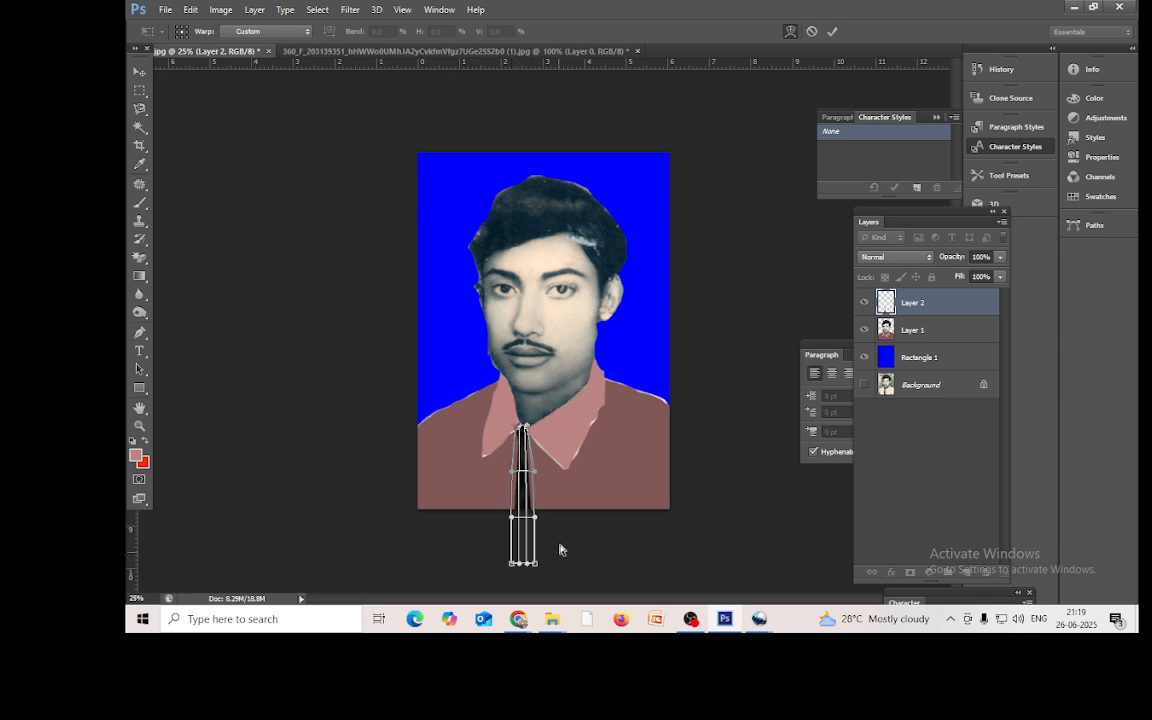
click(832, 31)
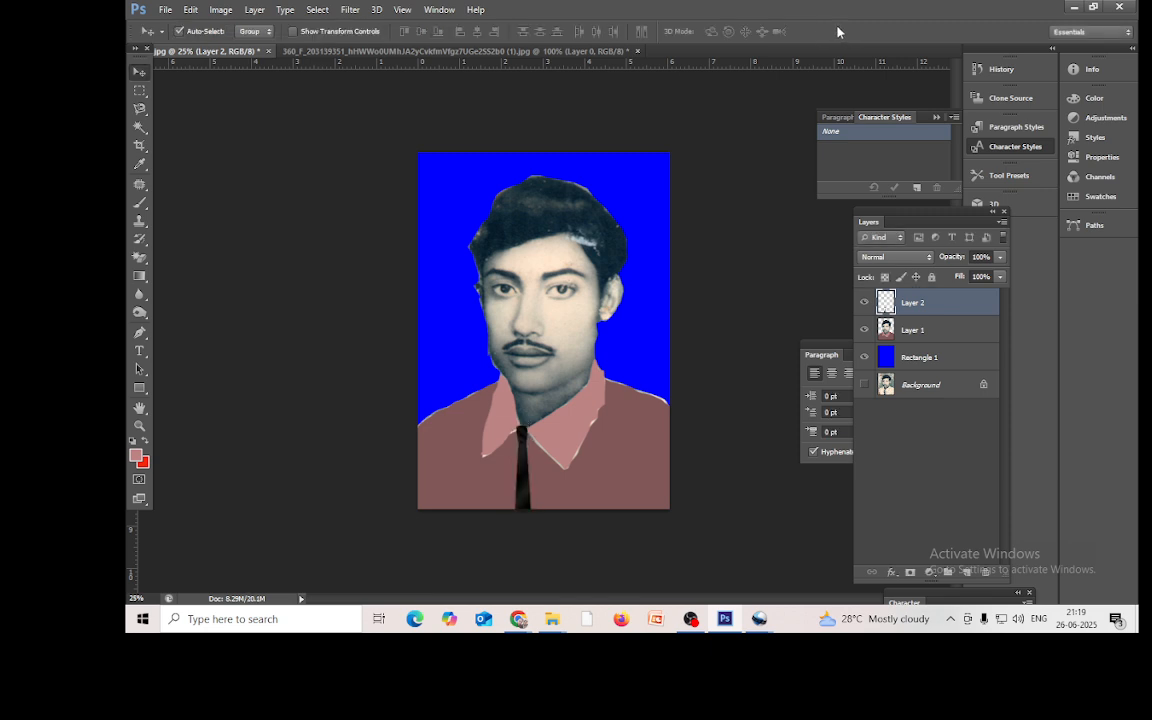
Step: Nudge the tie slightly and warp its upper corner again to fit the knot under the collar
drag(523, 440, 523, 439)
right_click(523, 439)
click(527, 443)
key(ctrl+t)
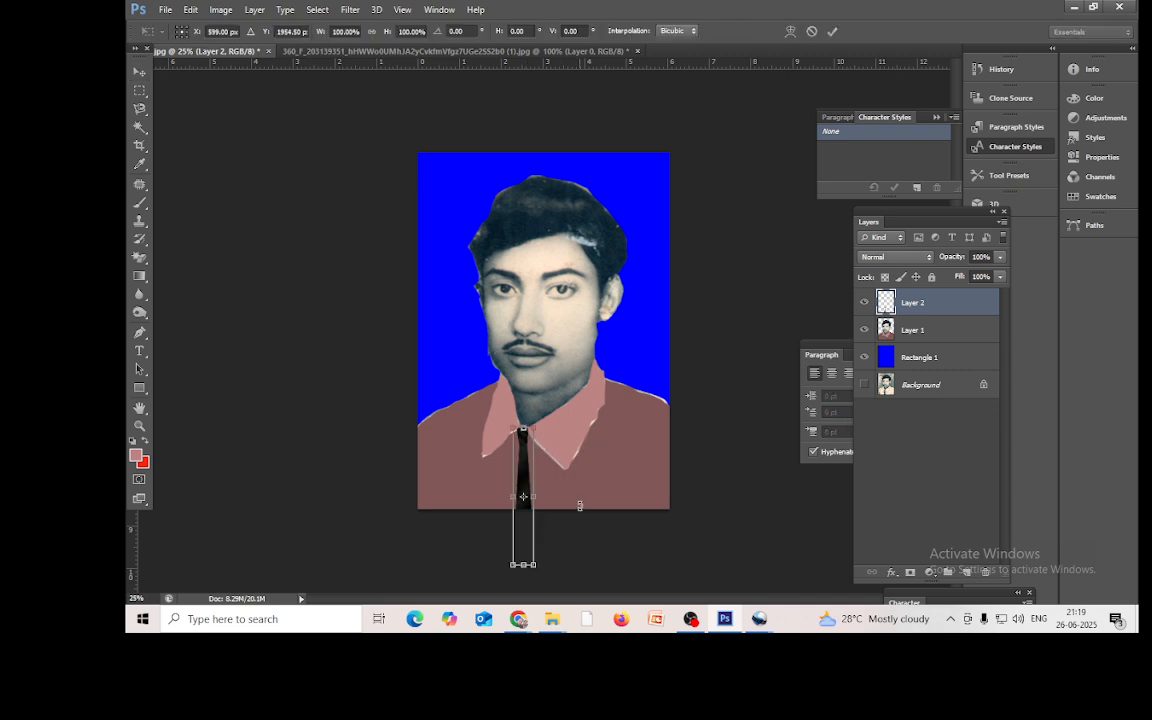
right_click(524, 470)
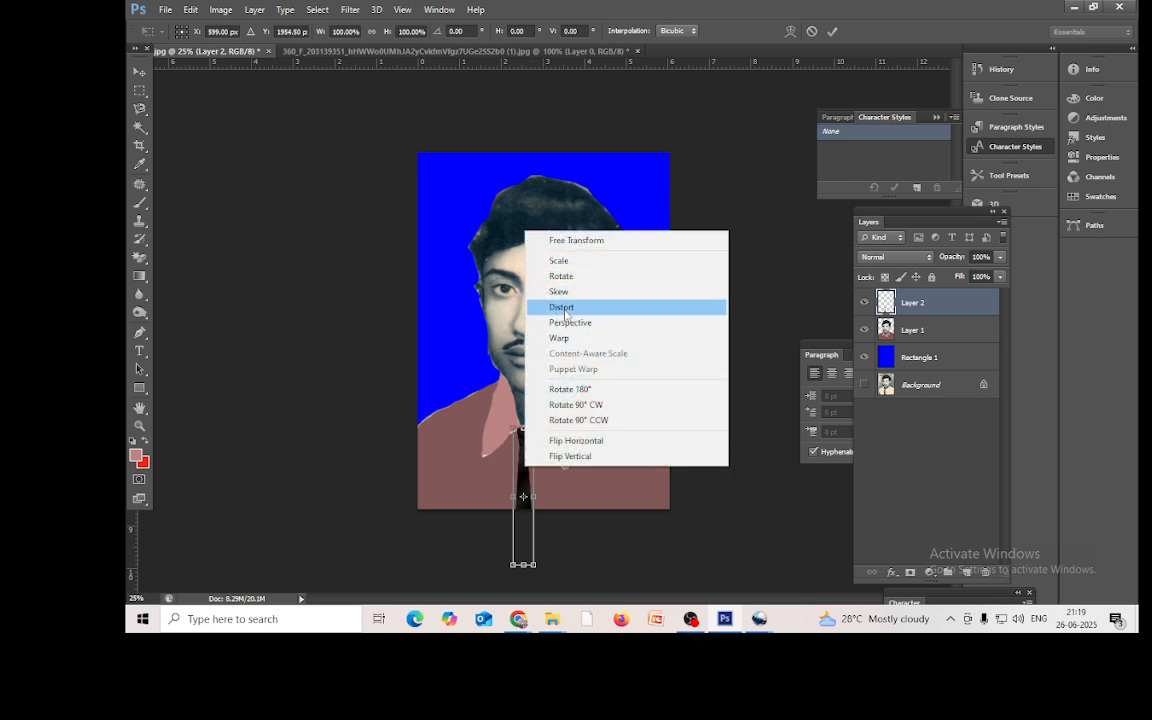
click(566, 341)
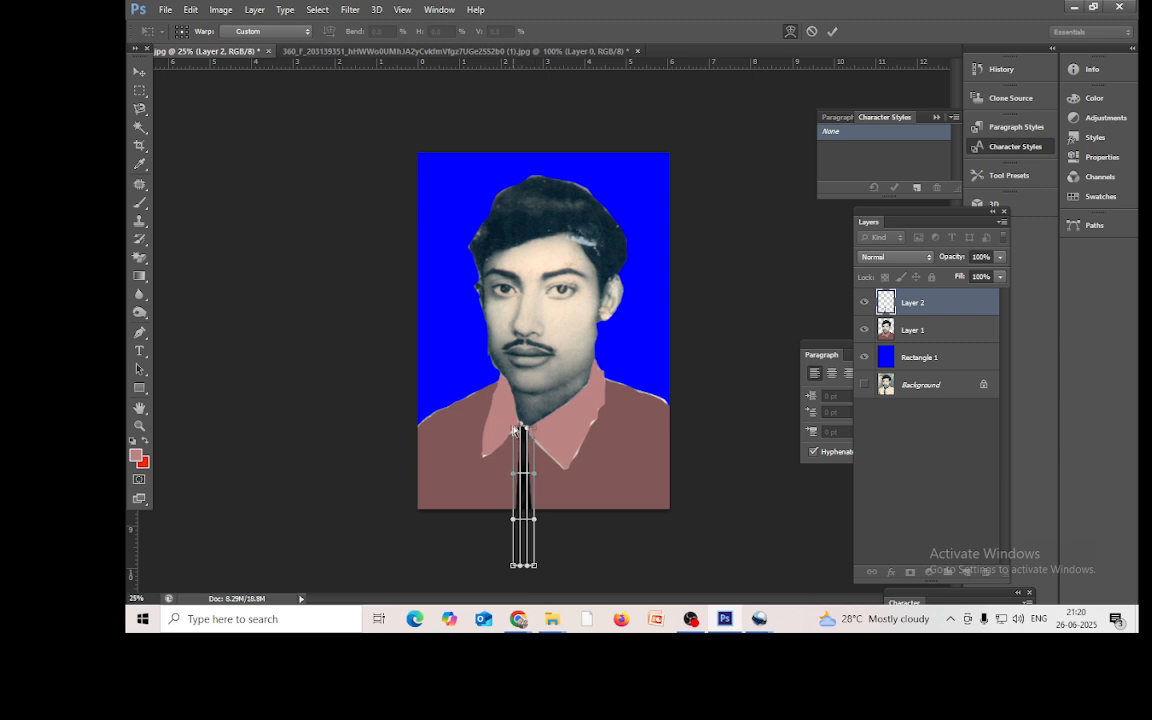
mouse_move(513, 429)
mouse_down()
mouse_move(534, 432)
mouse_move(519, 436)
mouse_up()
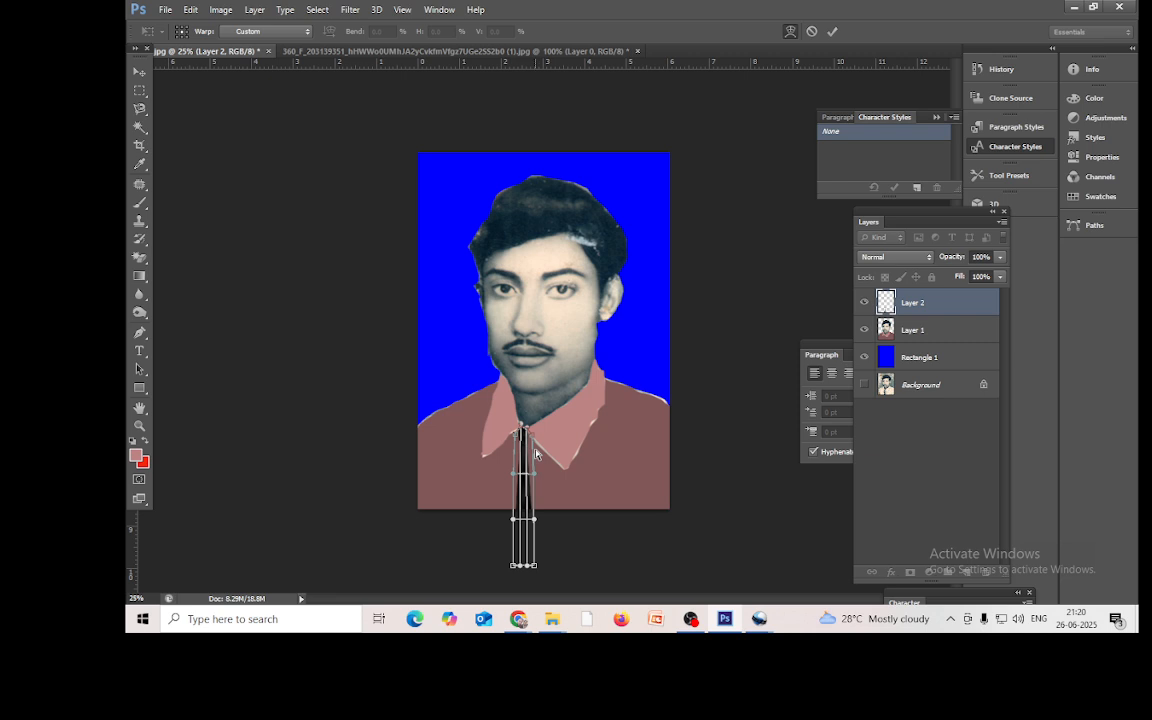
click(832, 31)
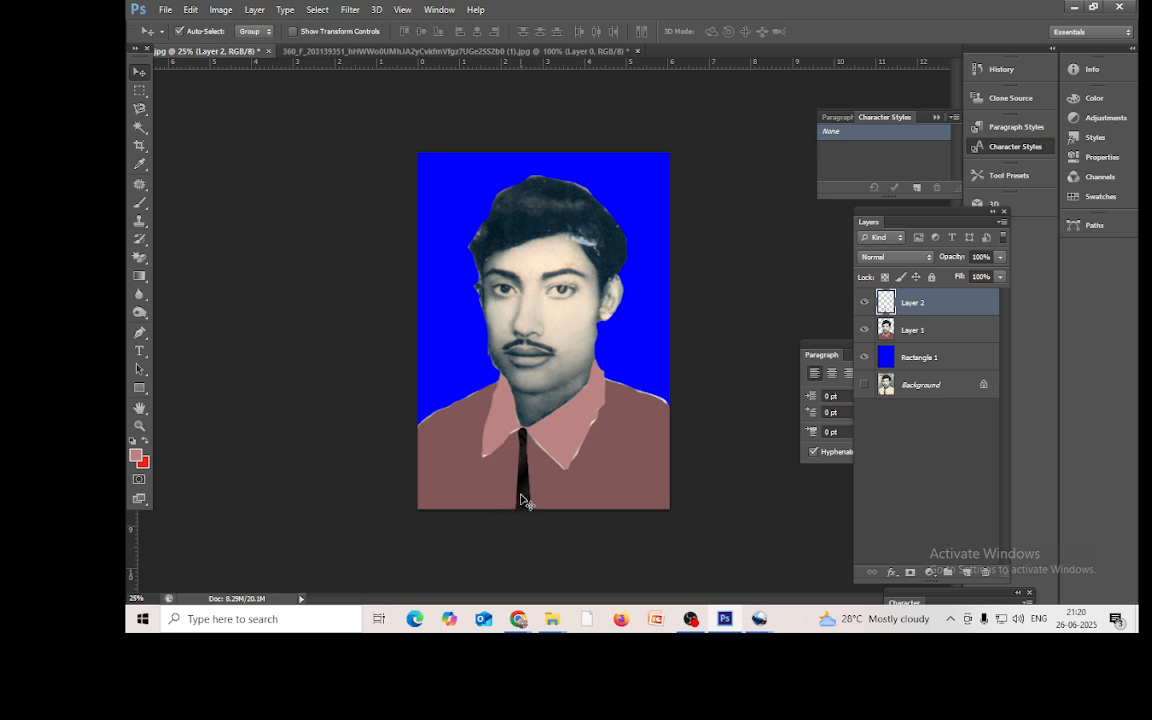
Step: Widen the tie to about 173% of its width while keeping its height at 100%
key(ctrl+t)
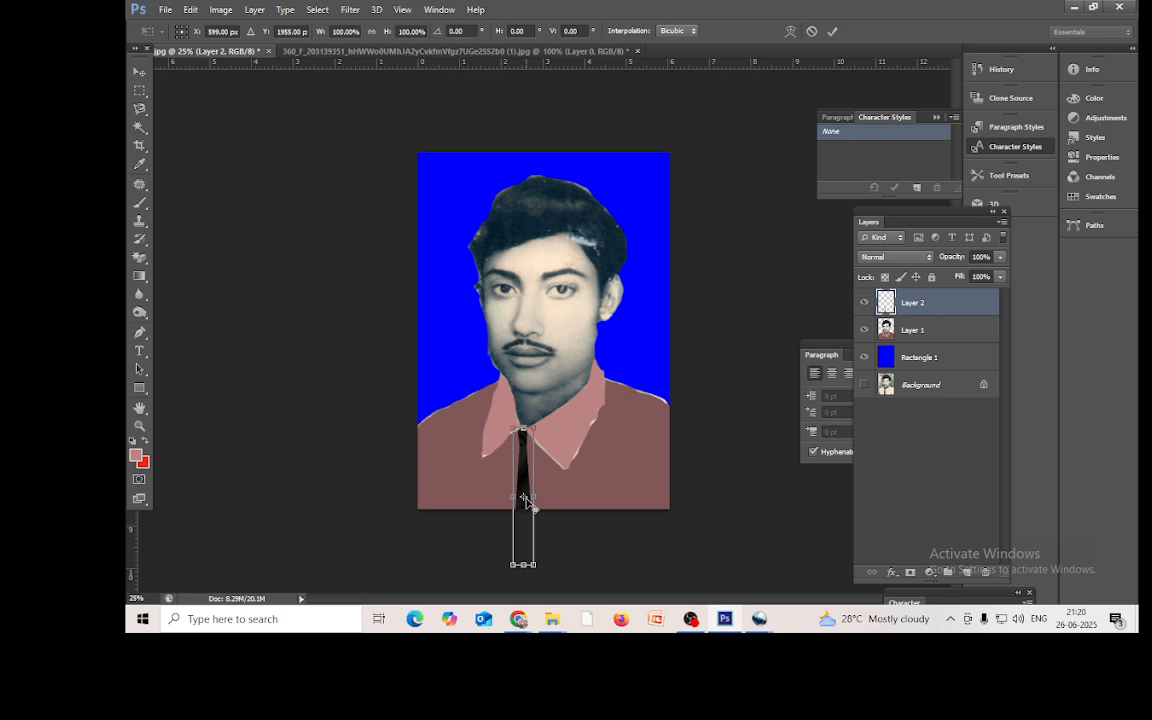
drag(536, 496, 506, 496)
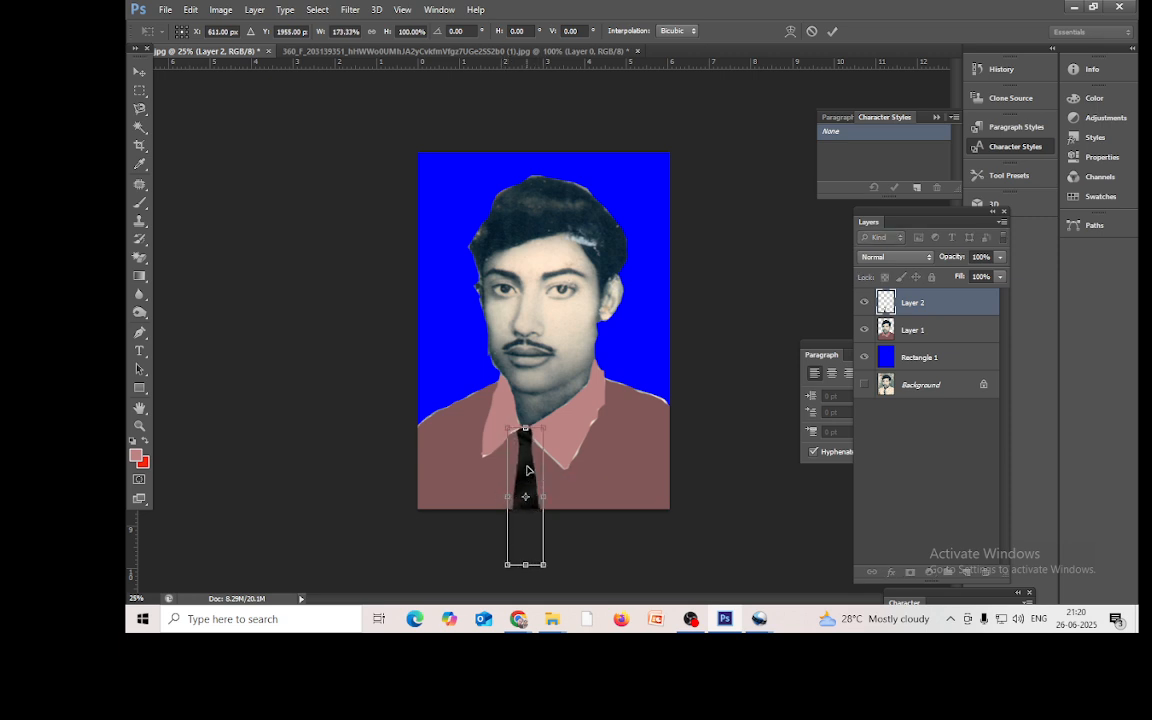
click(836, 32)
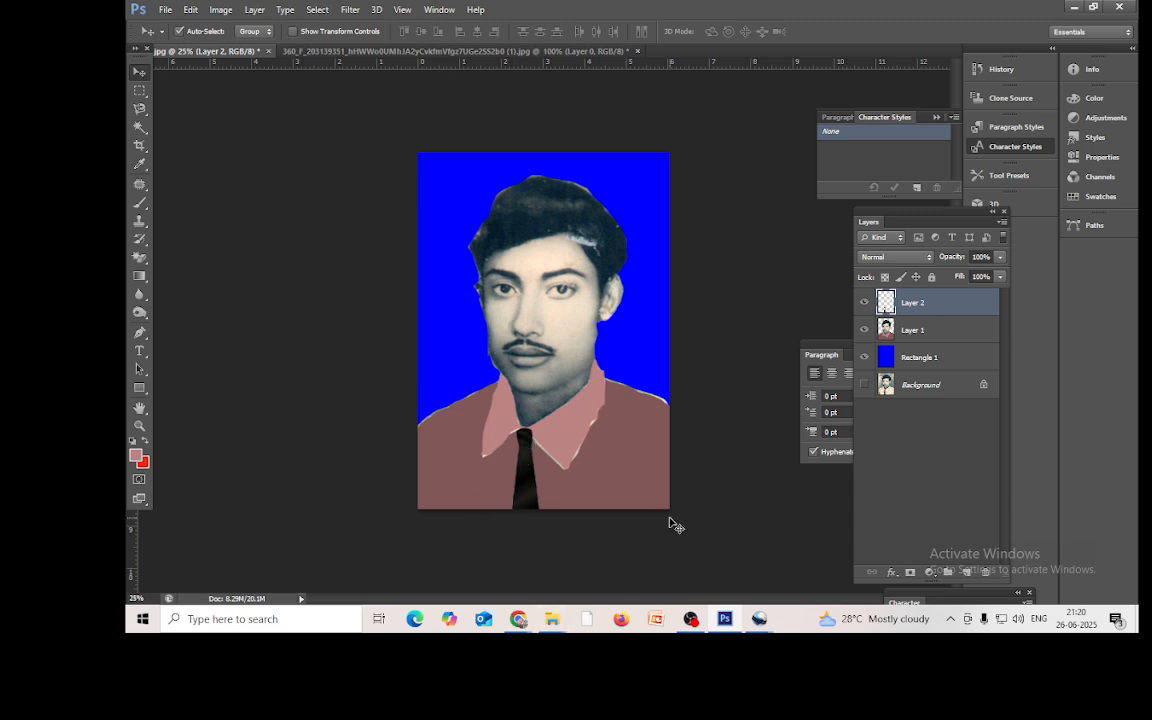
Step: Set the foreground colour to near-black 0d0707 and brush over the faded hair edge and the white damaged patch above the forehead
key(ctrl+plus)
key(ctrl+plus)
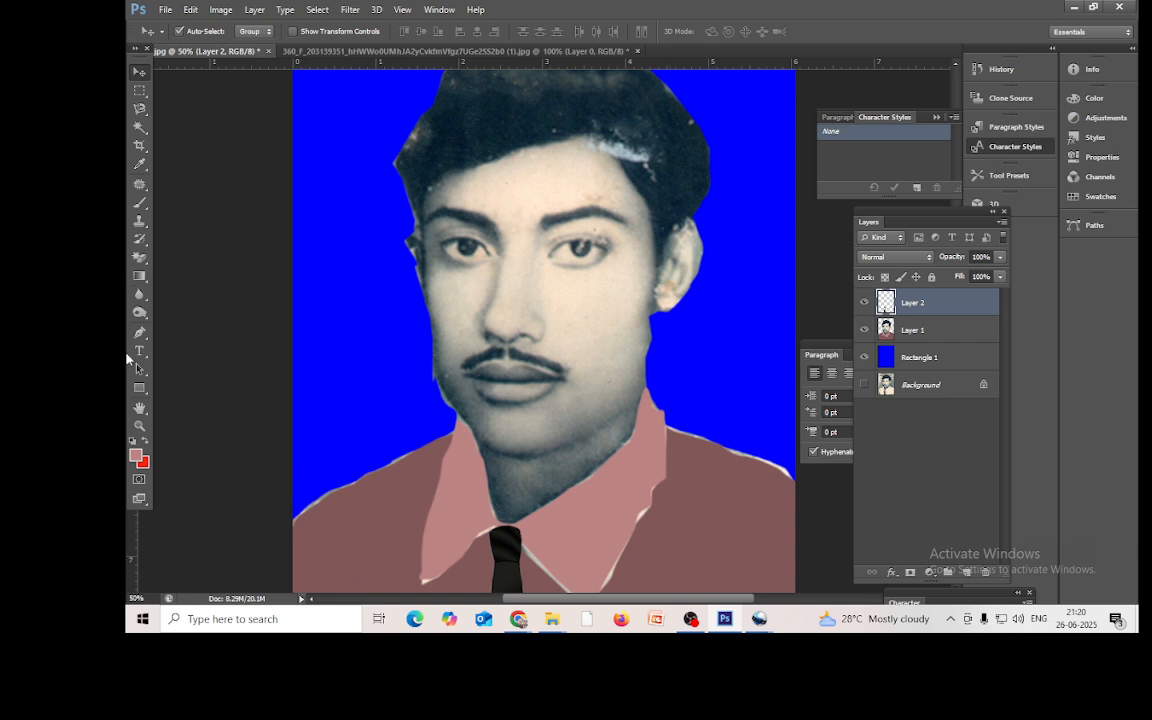
click(140, 203)
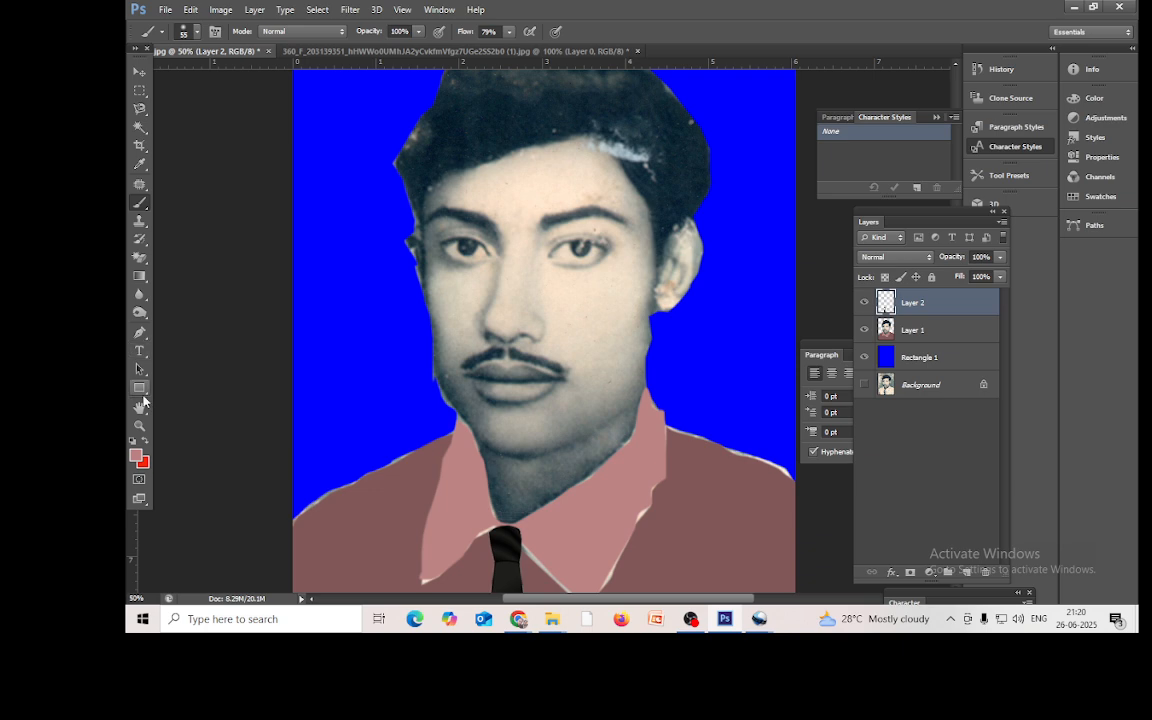
click(136, 455)
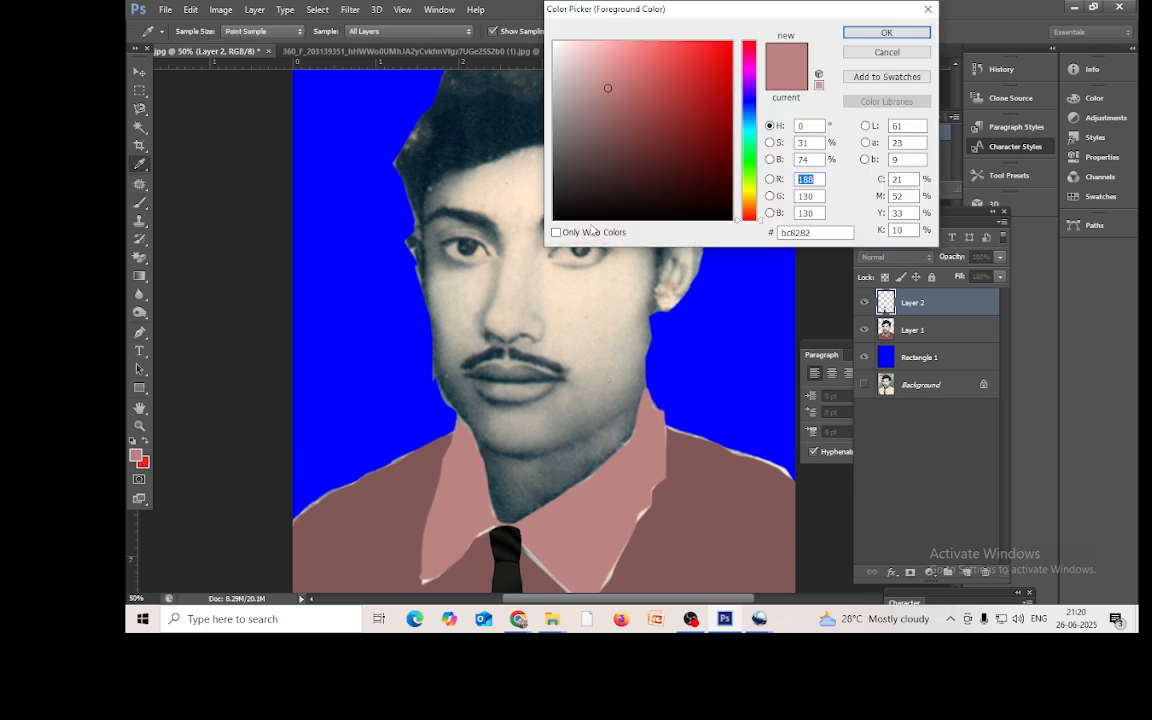
click(628, 211)
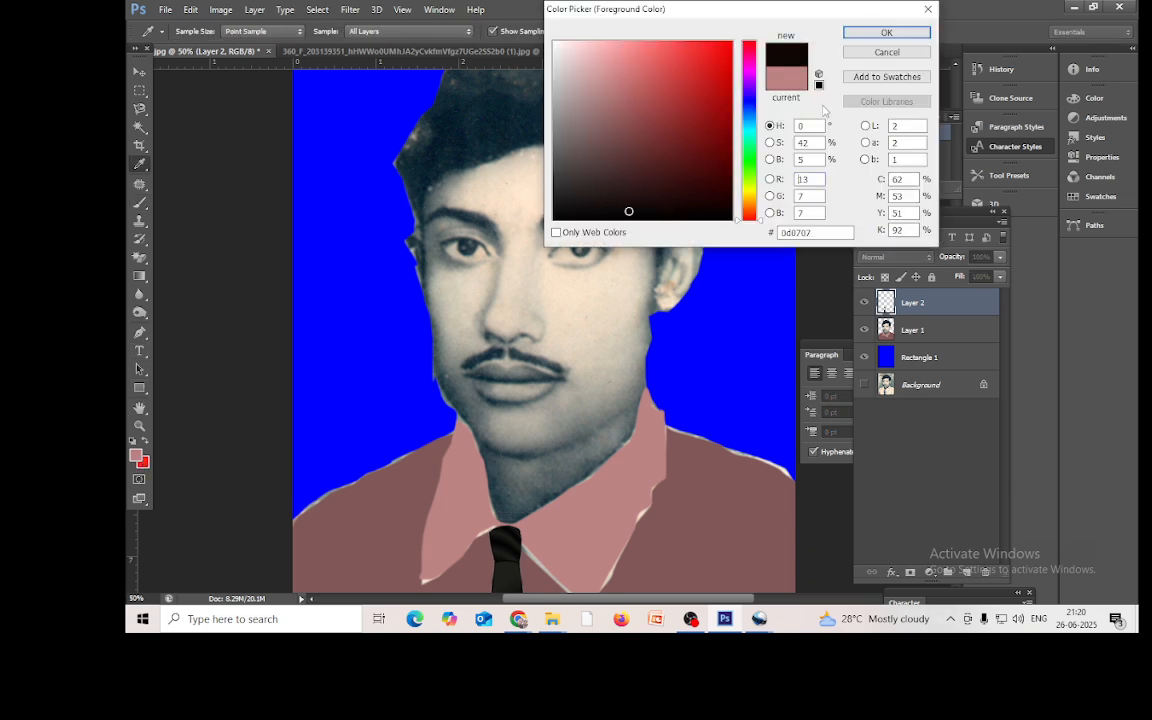
click(886, 32)
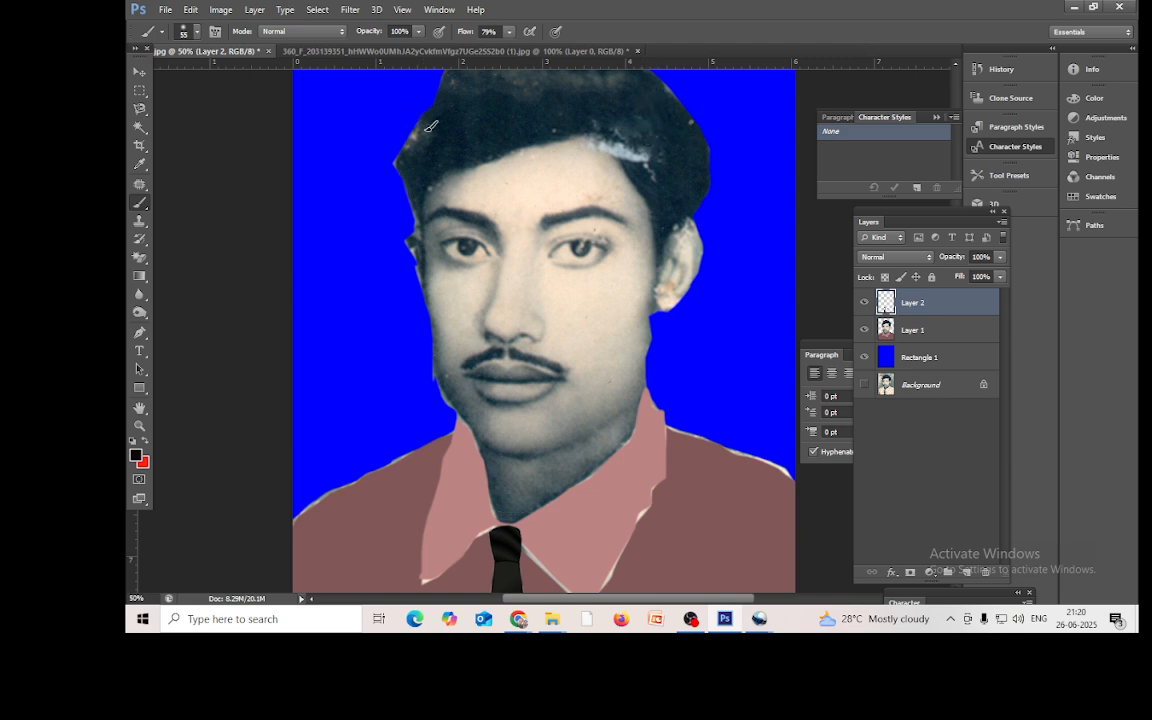
mouse_move(418, 152)
mouse_down()
mouse_move(430, 130)
mouse_move(417, 151)
mouse_up()
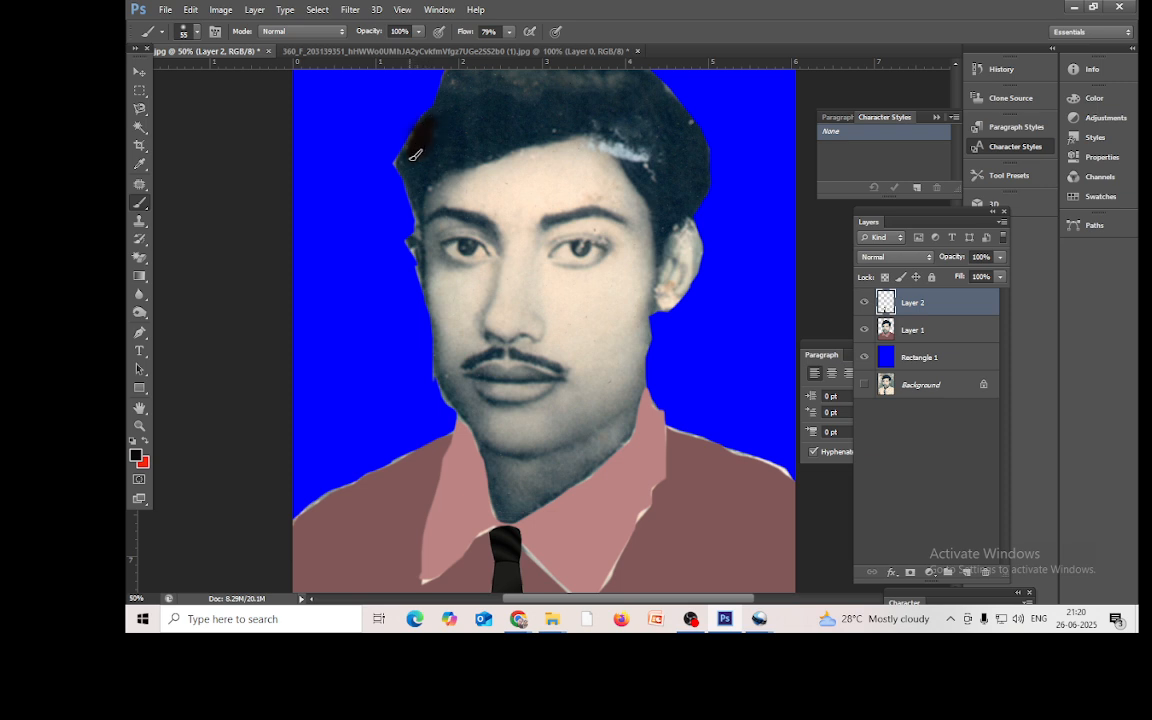
mouse_move(615, 121)
mouse_down()
mouse_move(654, 137)
mouse_move(623, 123)
mouse_move(623, 139)
mouse_move(667, 152)
mouse_up()
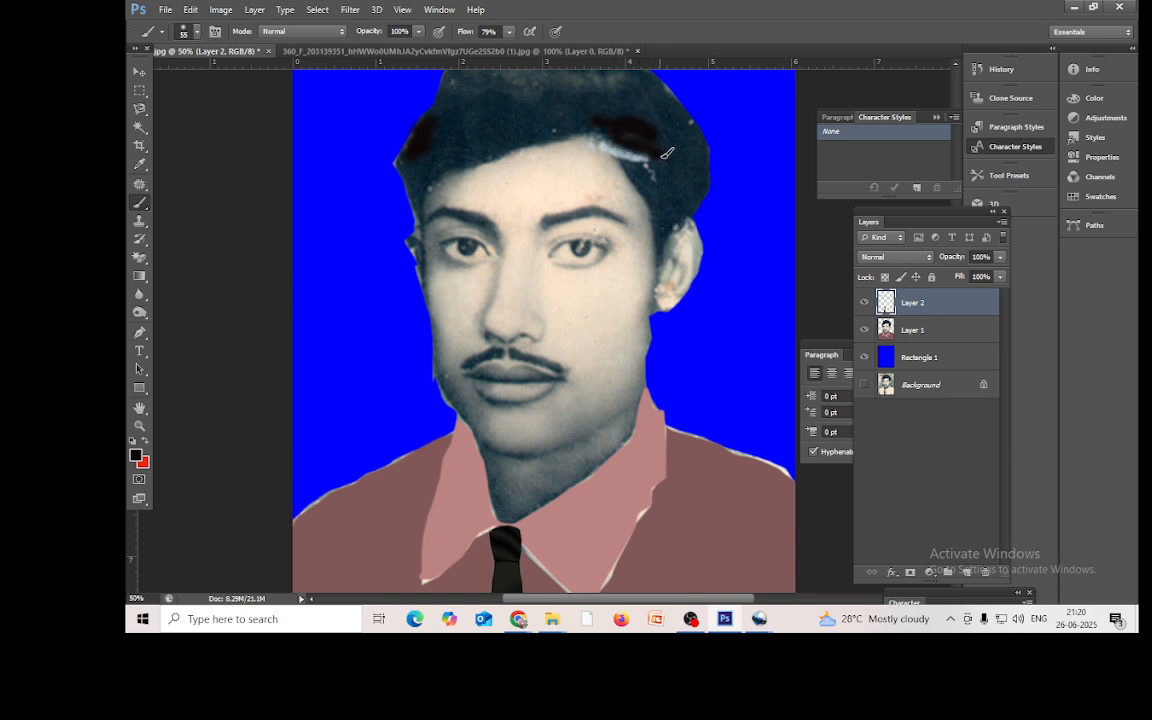
Step: Sample the dark blue-green hair colour and brush it over the crown, the near-black patch above the forehead and the hair's outer edge
click(140, 164)
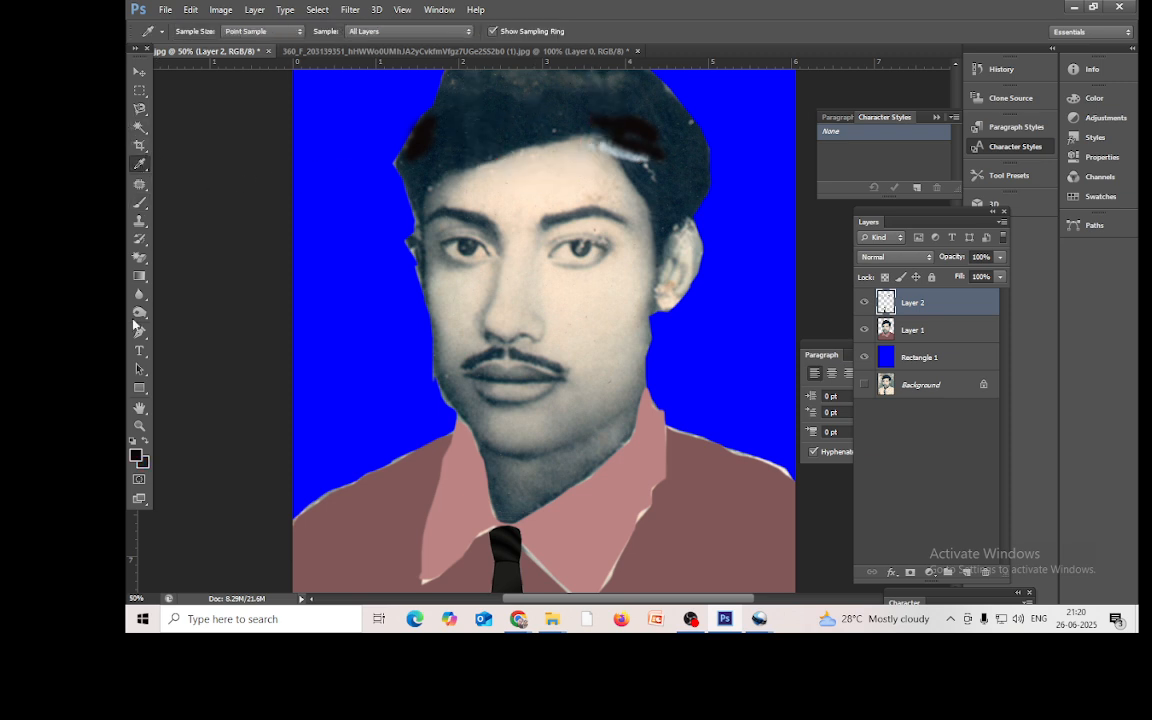
click(148, 201)
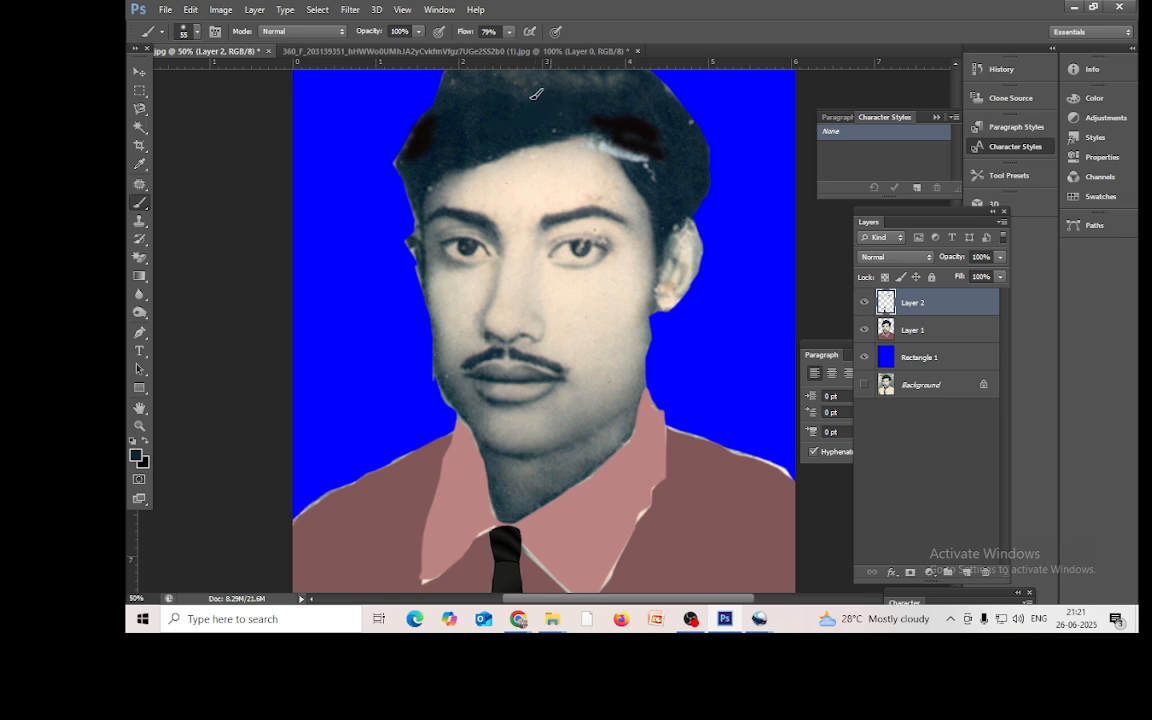
scroll(532, 125, up, 2)
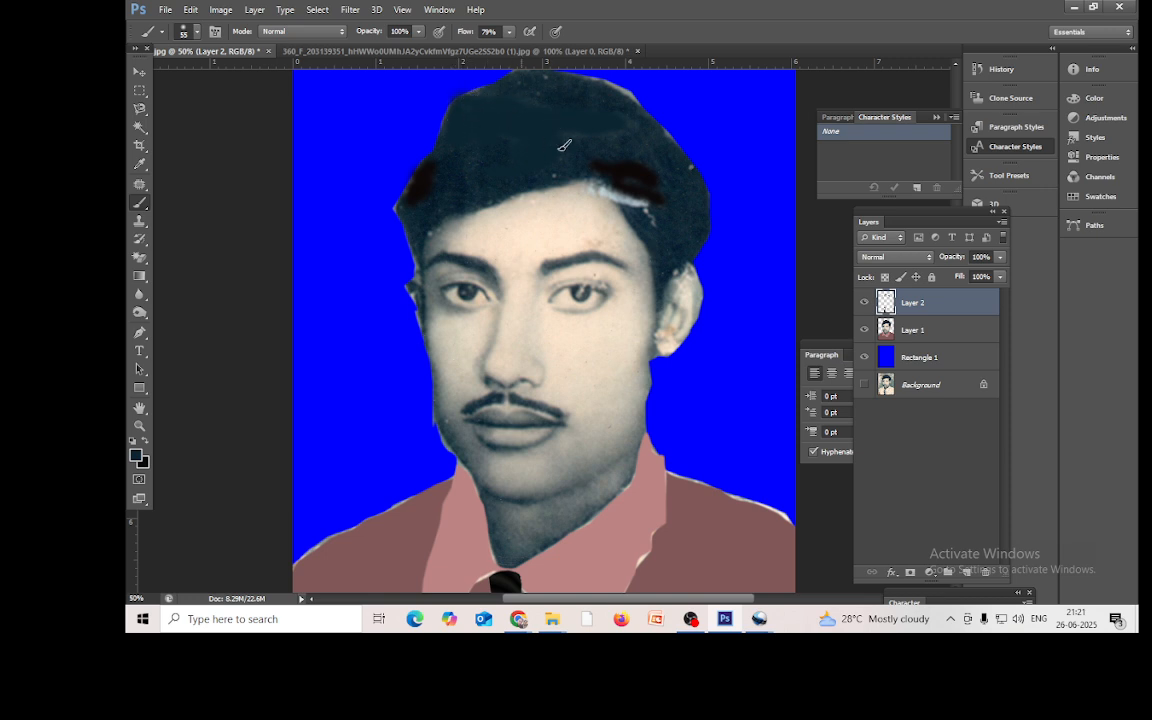
mouse_move(652, 205)
mouse_down()
mouse_move(595, 177)
mouse_move(649, 180)
mouse_move(623, 163)
mouse_move(657, 194)
mouse_move(662, 176)
mouse_move(692, 165)
mouse_up()
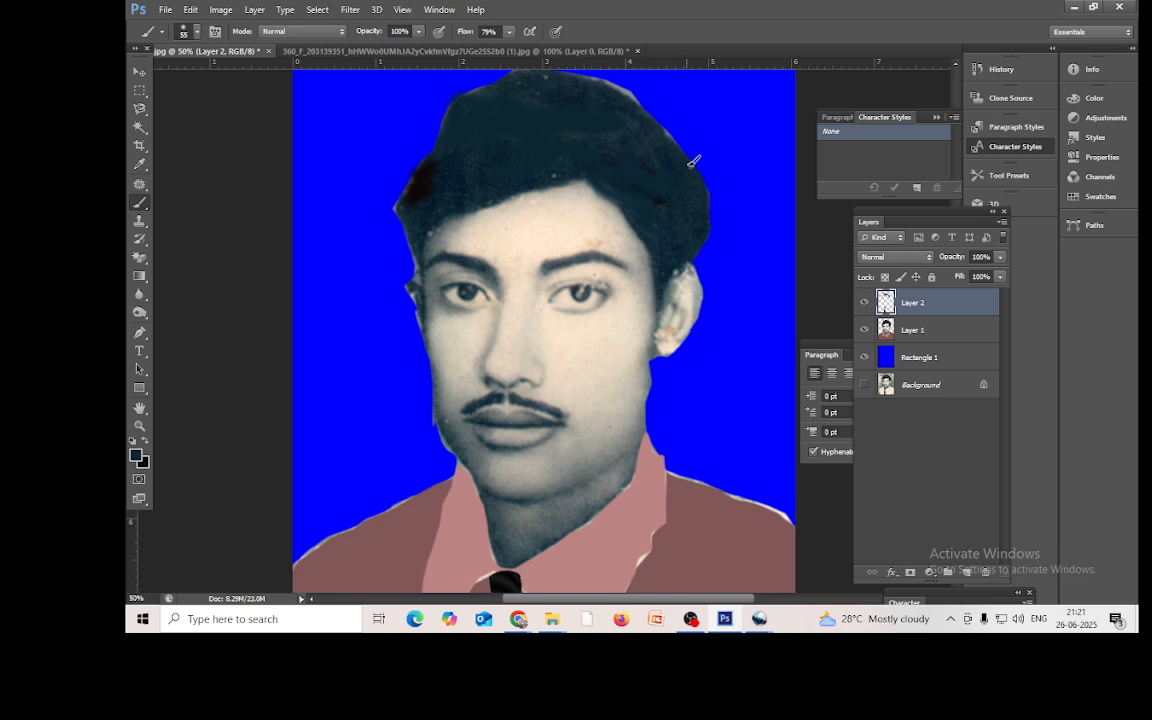
mouse_move(617, 78)
mouse_down()
mouse_move(639, 117)
mouse_move(600, 76)
mouse_up()
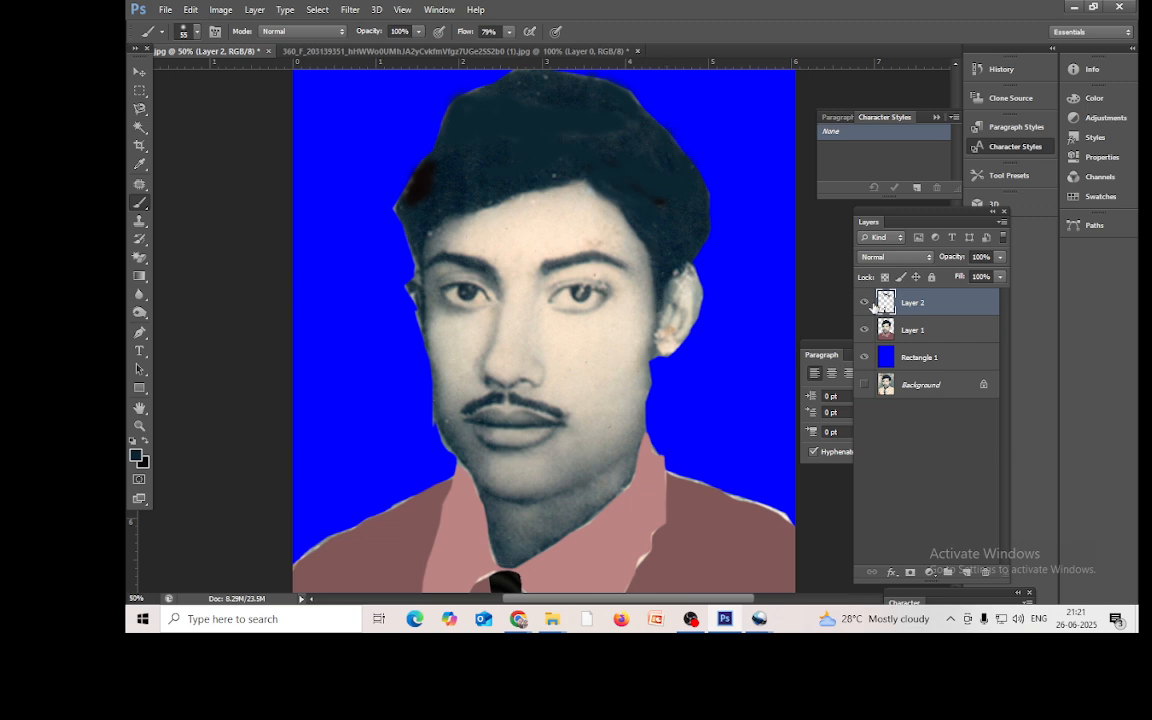
Step: Darken the pupils of both eyes with near-black brush strokes, covering the damaged highlights
key(ctrl+plus)
key(ctrl+plus)
key(ctrl+plus)
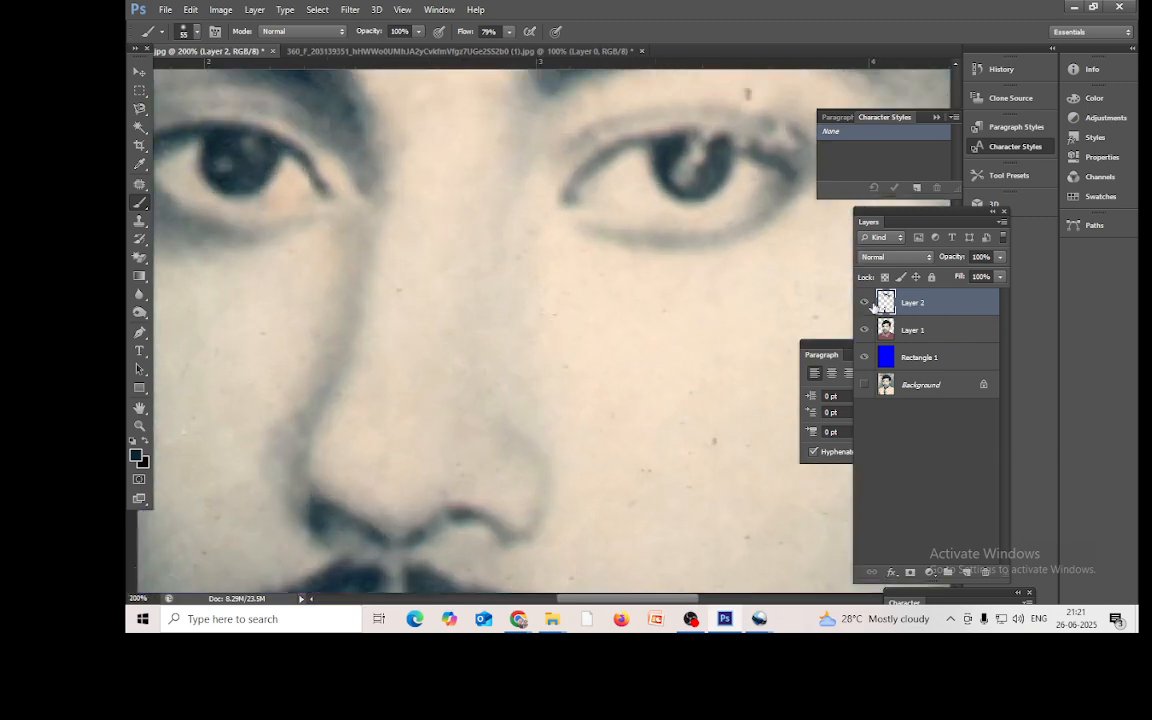
click(141, 186)
click(140, 202)
drag(692, 162, 691, 165)
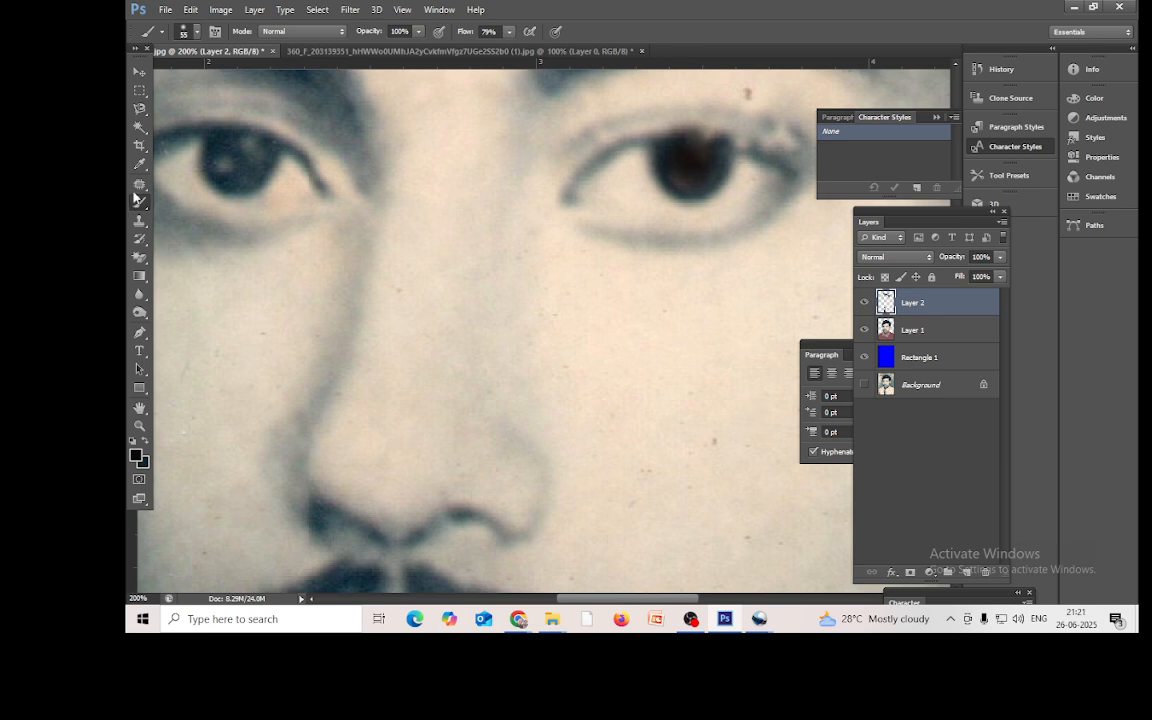
click(222, 165)
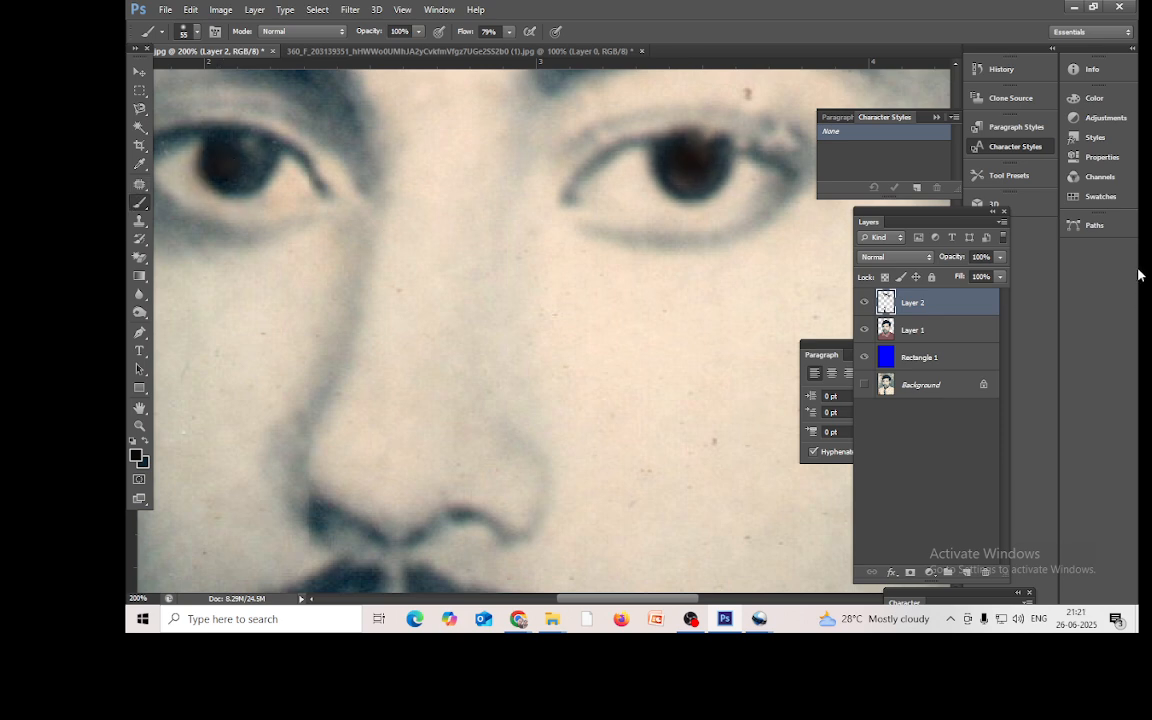
Step: Merge the visible tie, portrait and blue rectangle layers into one layer, leaving the hidden Background separate
key(ctrl+minus)
key(ctrl+minus)
key(ctrl+minus)
key(ctrl+minus)
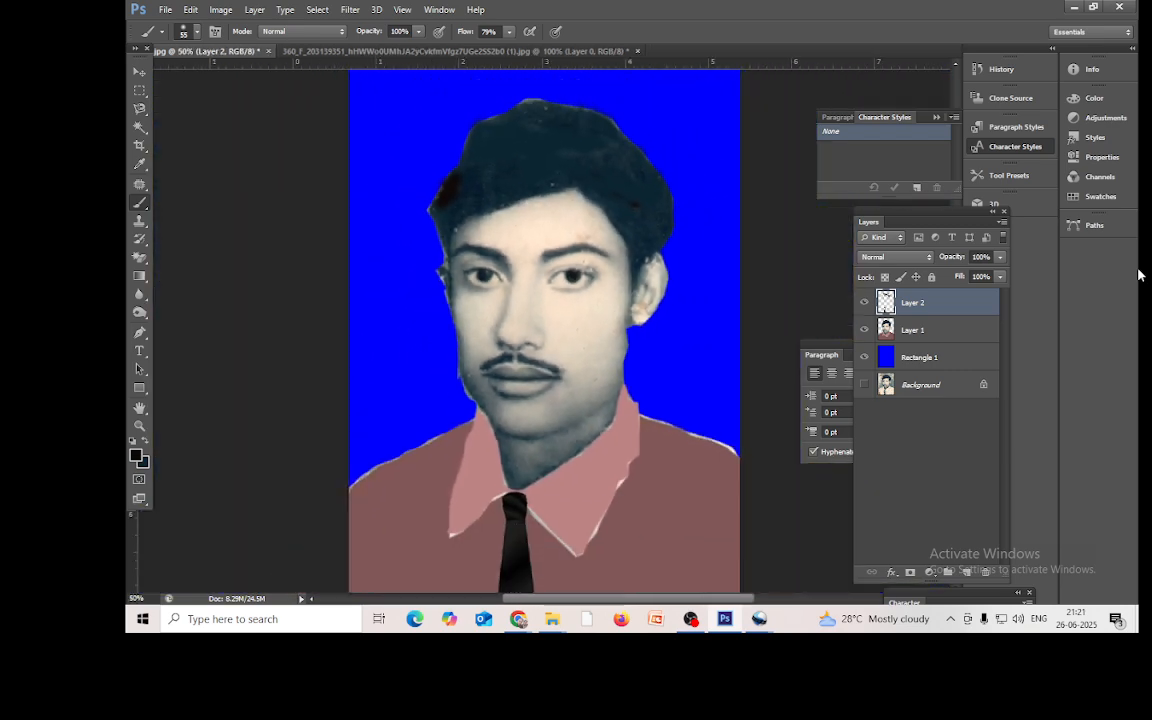
key(ctrl+minus)
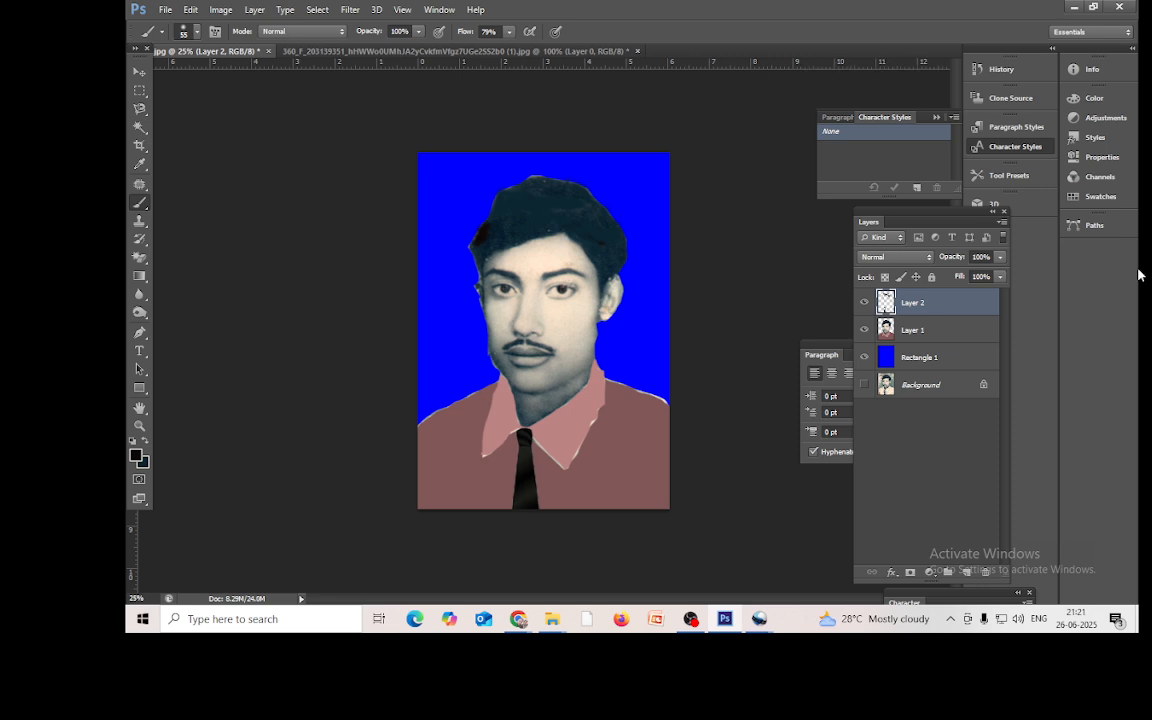
key(ctrl+minus)
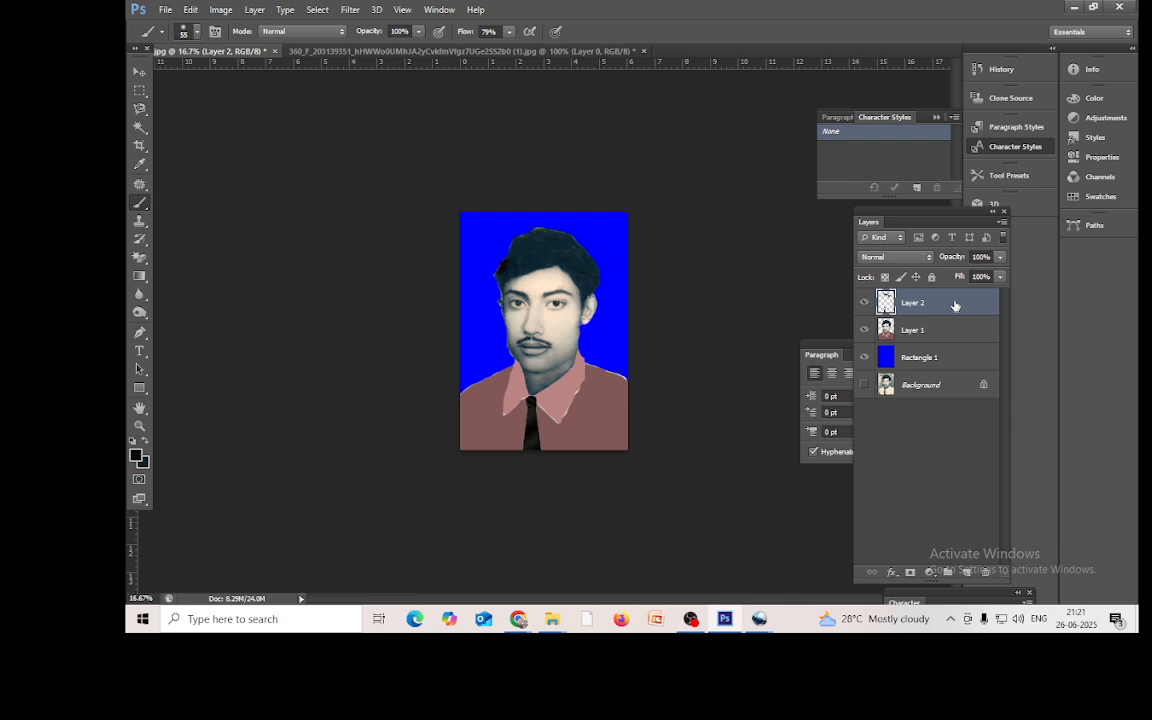
key(ctrl+shift+e)
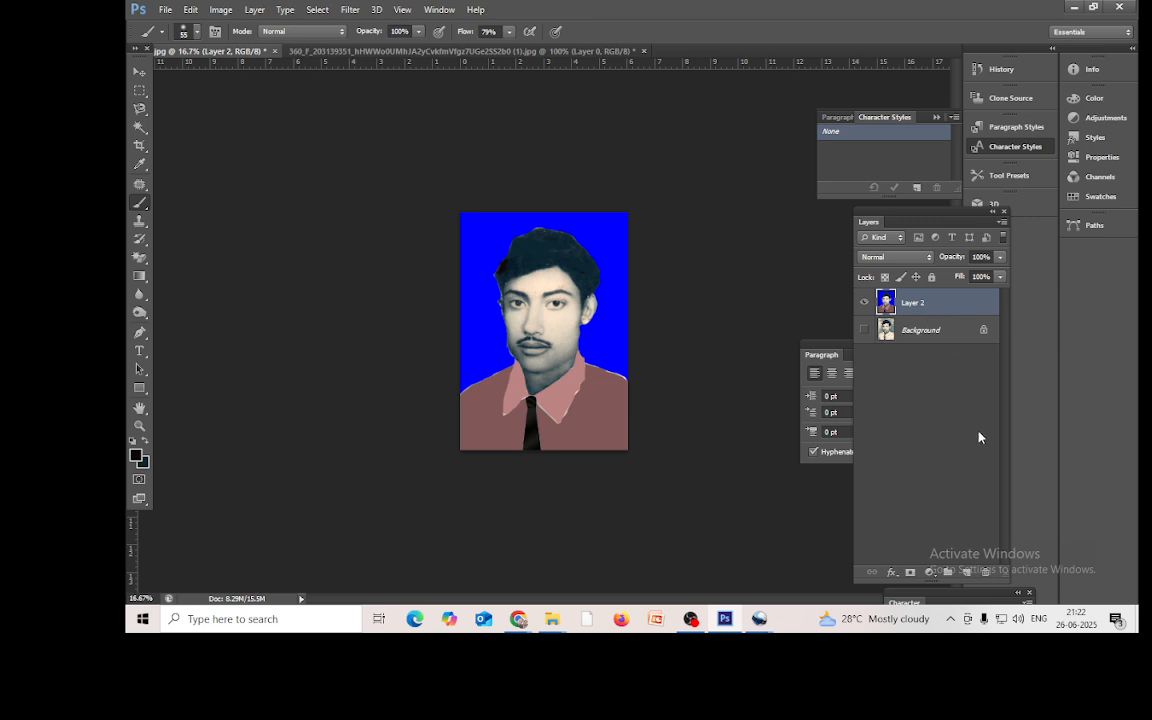
Step: Add a Color Balance adjustment layer with midtones at Cyan-Red +40, Magenta-Green -9 and Yellow-Blue +19
click(929, 573)
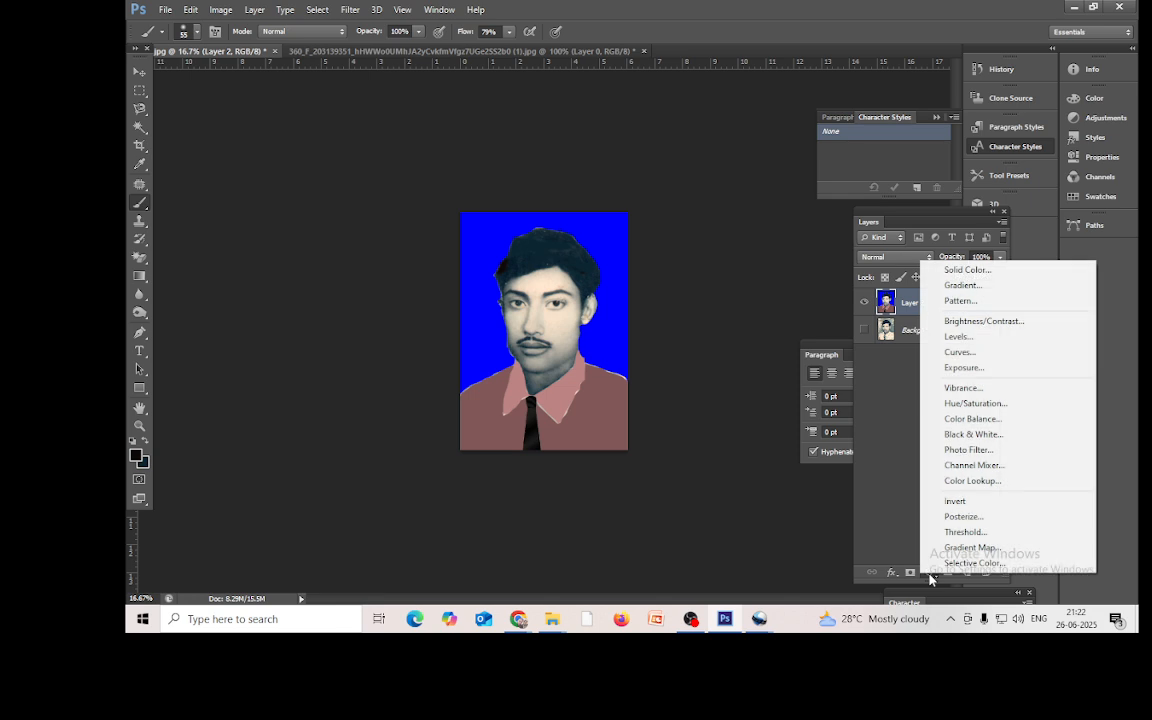
click(977, 420)
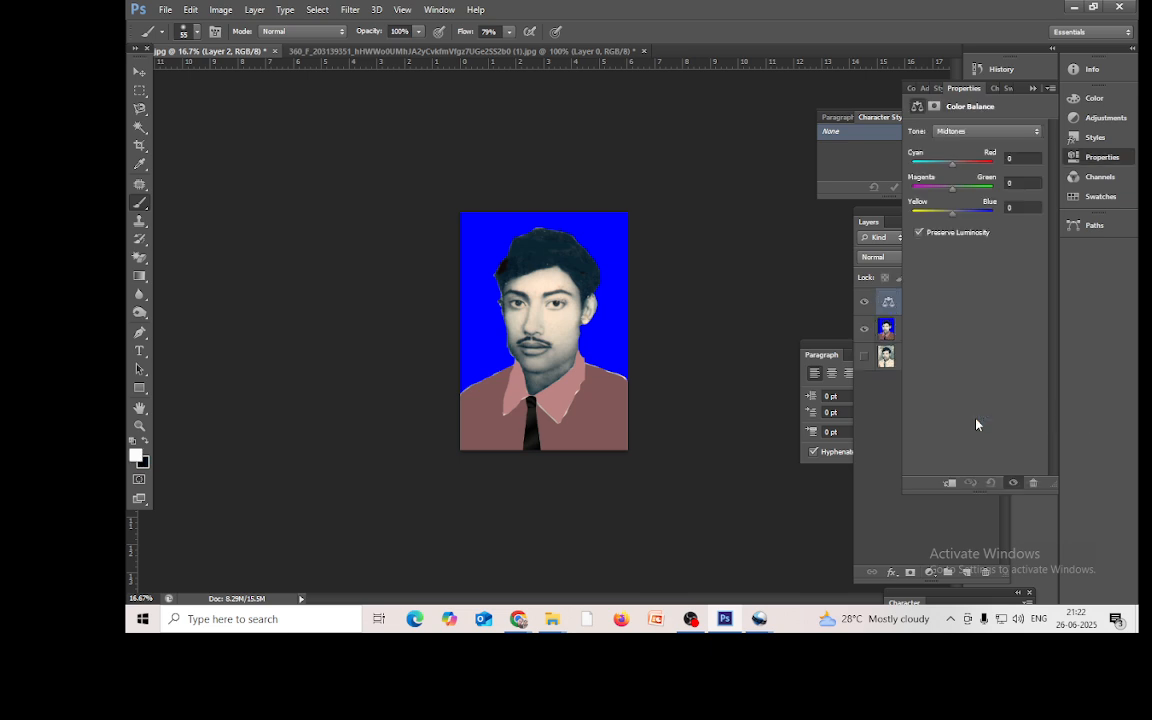
click(954, 166)
drag(954, 168, 967, 168)
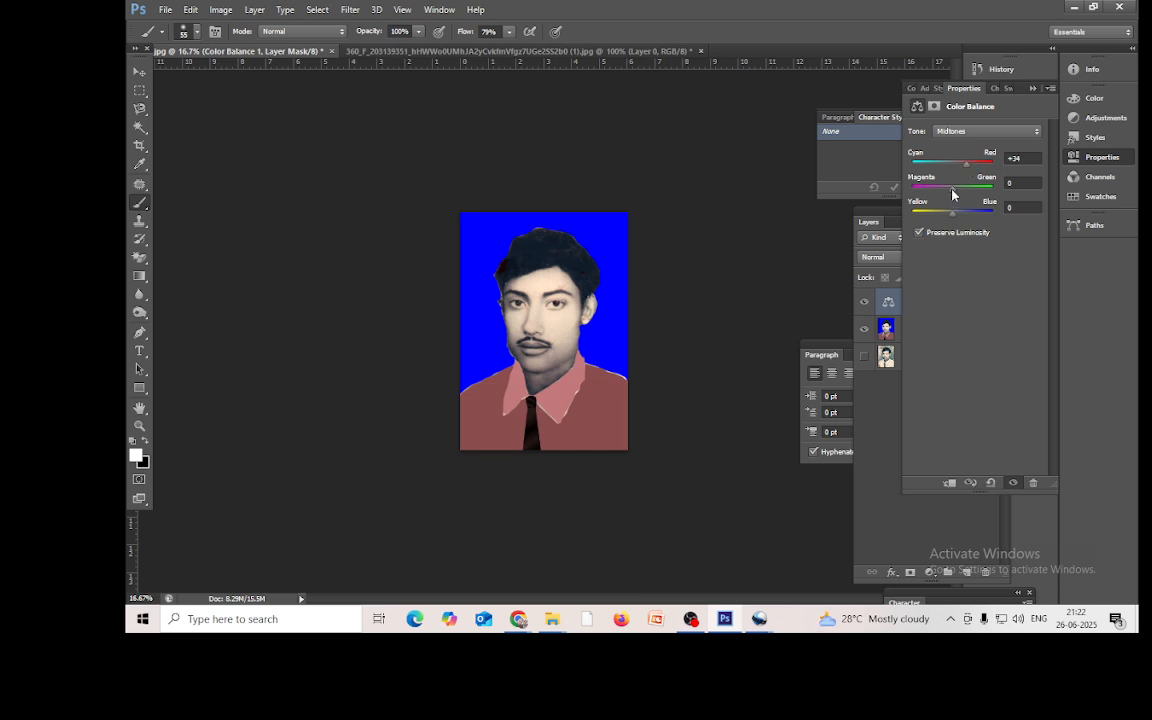
drag(952, 189, 958, 218)
drag(965, 164, 967, 168)
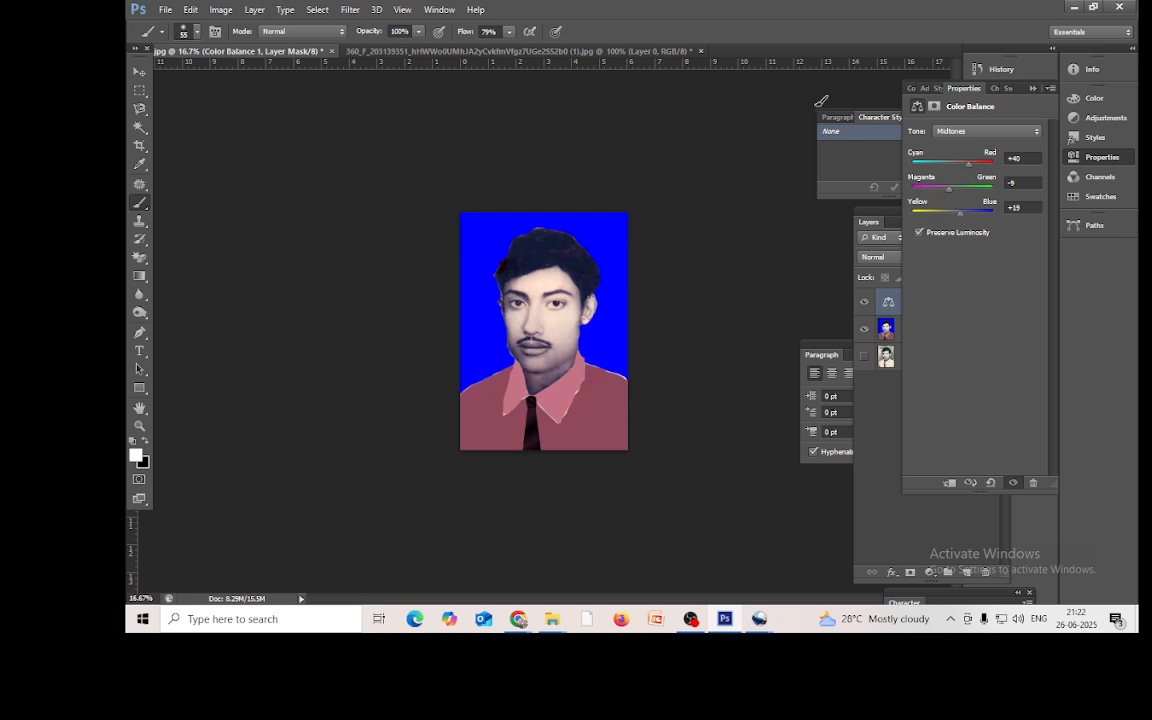
click(1033, 89)
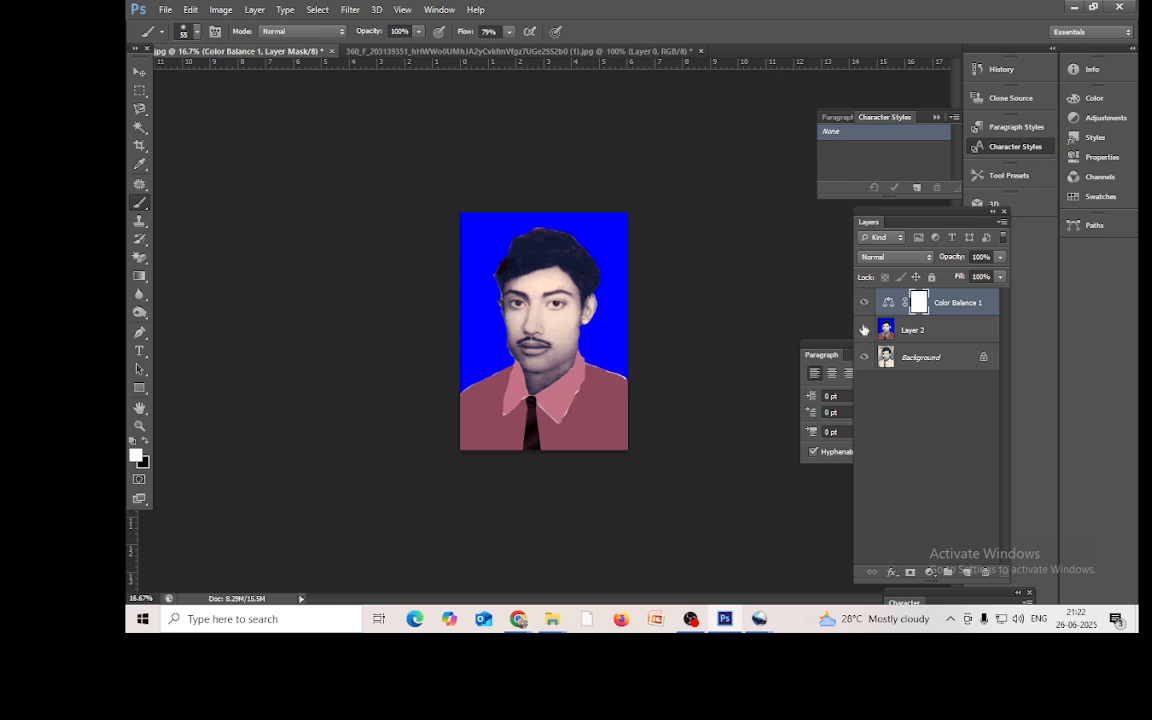
Step: Compare the retouched portrait with the original Background photo by temporarily hiding Layer 2
click(865, 331)
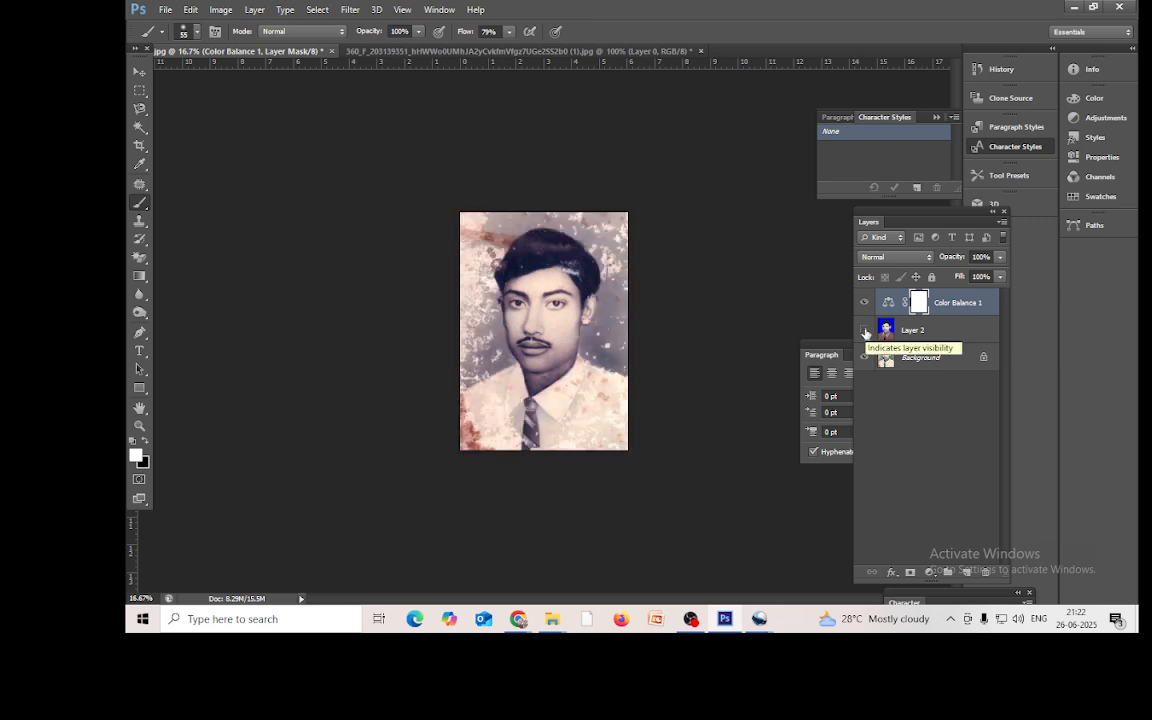
click(865, 330)
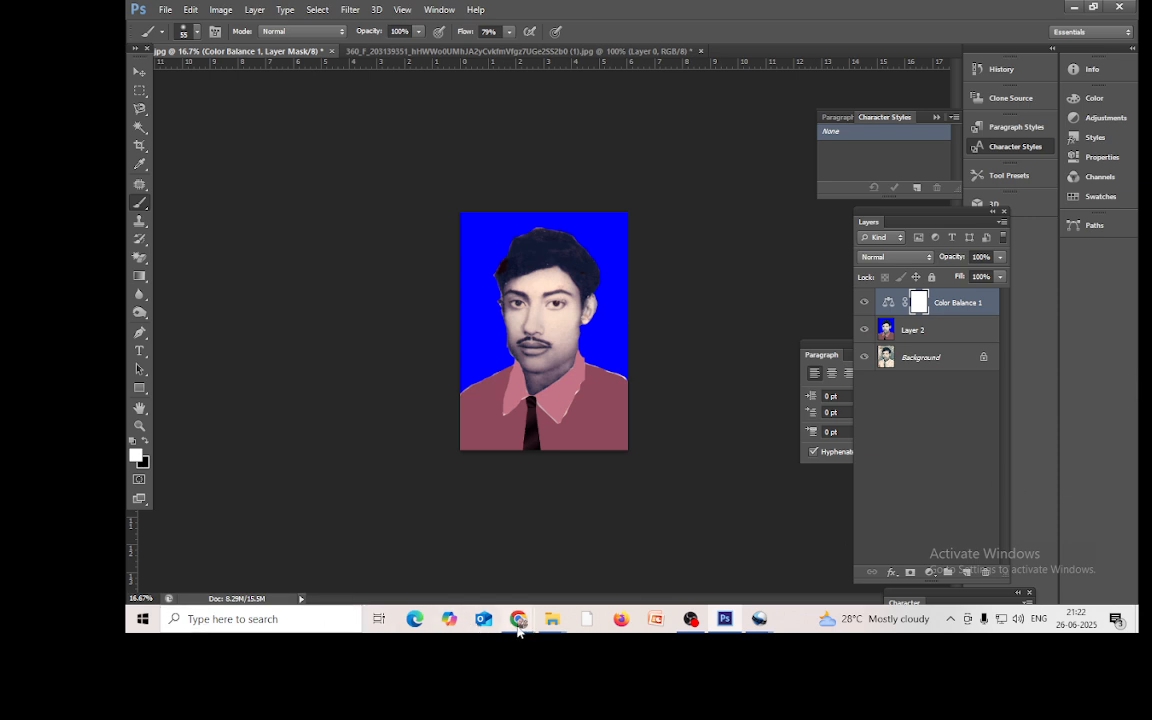
mouse_move(518, 625)
click(165, 10)
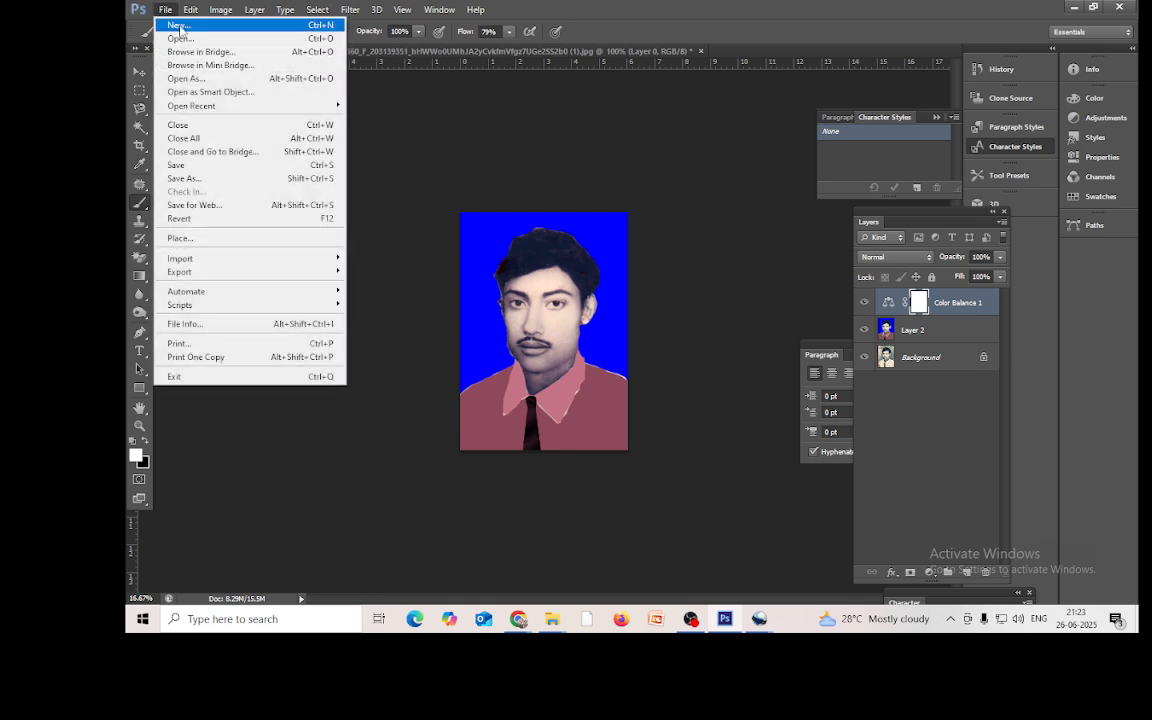
click(181, 38)
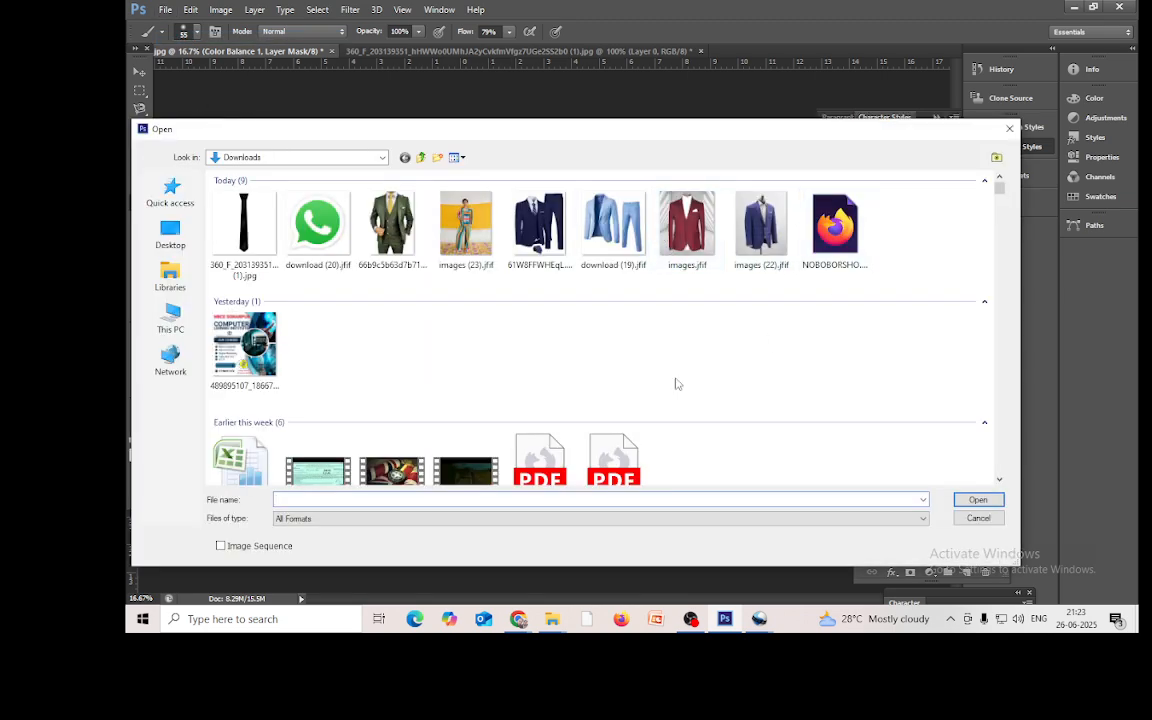
scroll(532, 393, down, 4)
scroll(545, 398, up, 4)
click(171, 320)
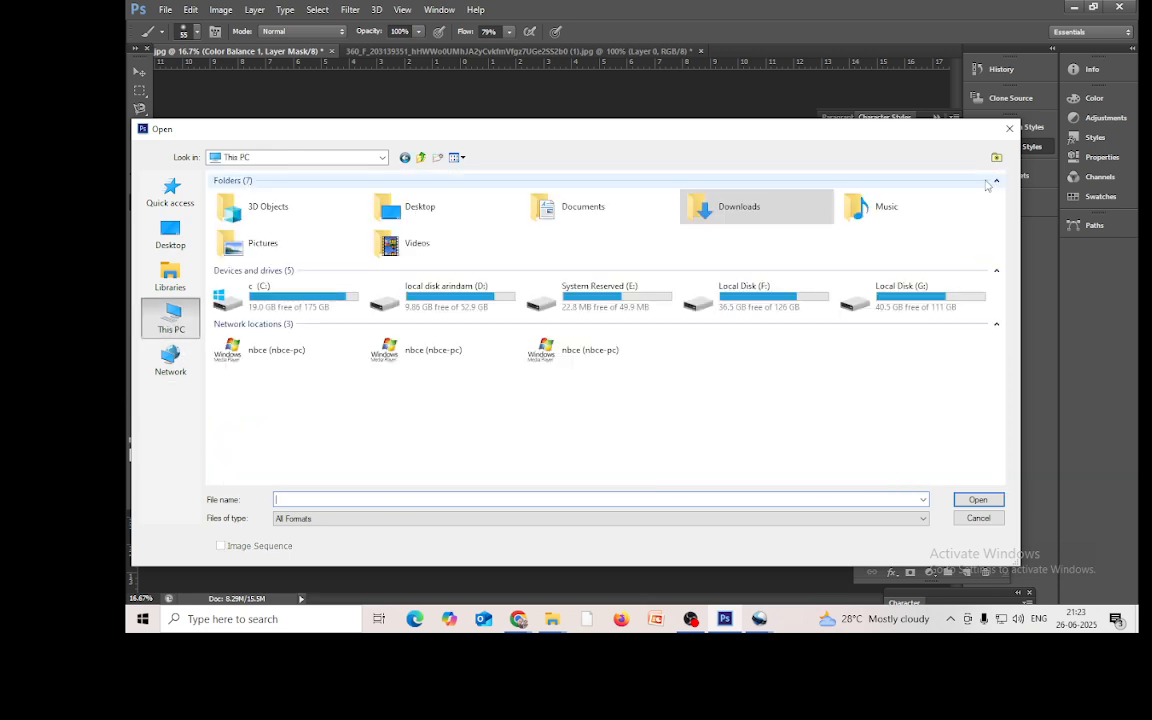
click(1010, 130)
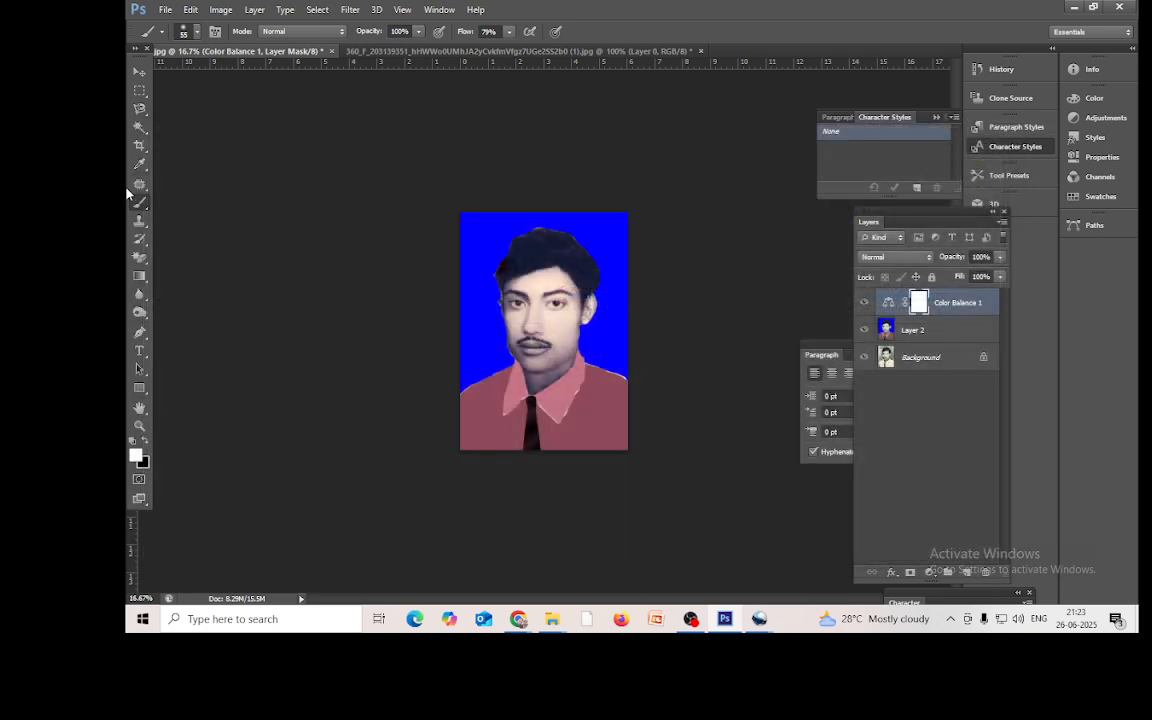
Step: Start opening files and browse to the photoshop folder inside image bank on drive D:
click(166, 9)
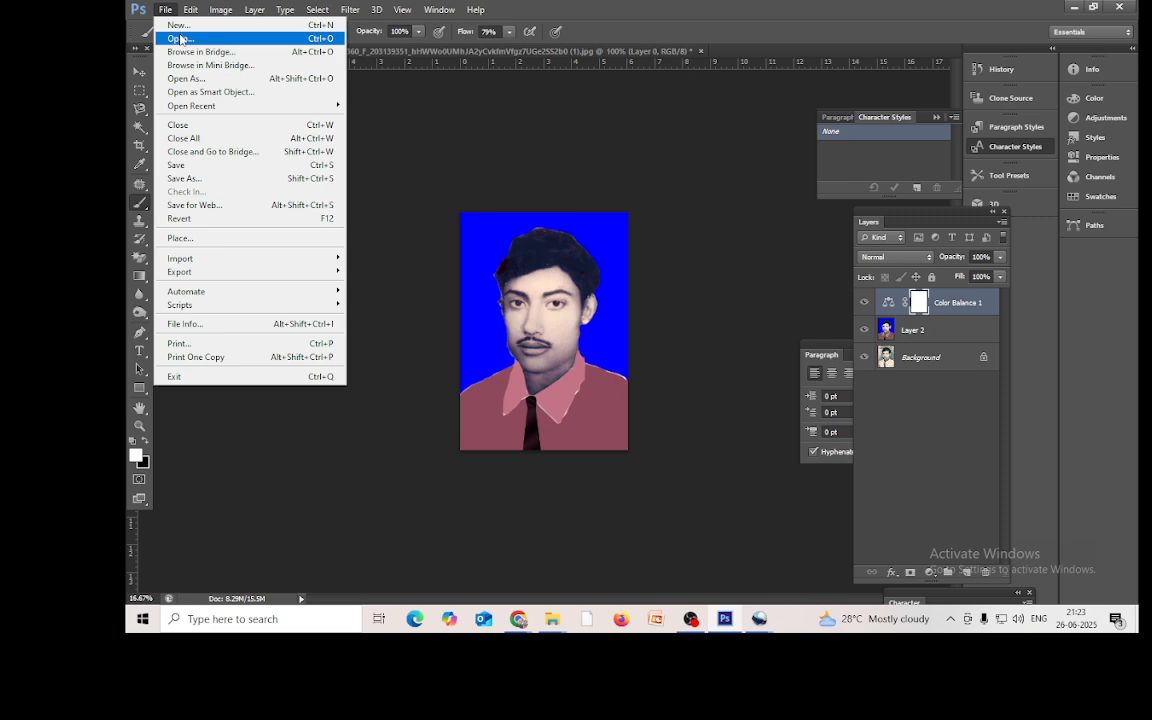
click(180, 39)
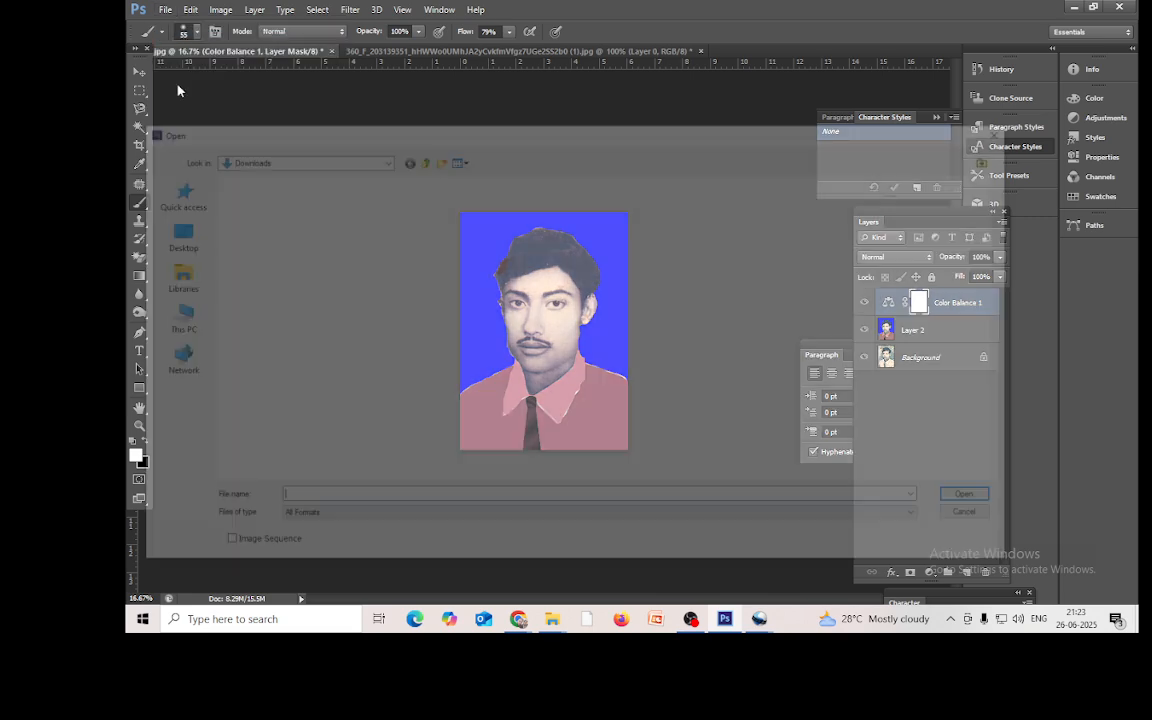
click(186, 325)
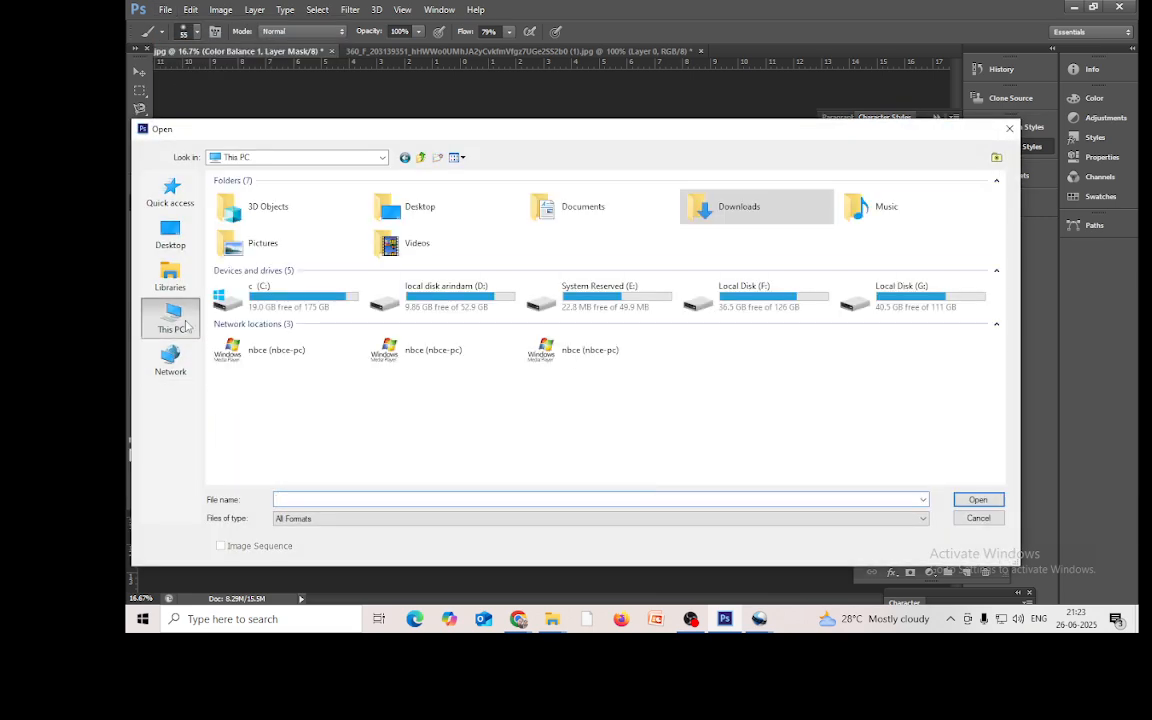
double_click(452, 305)
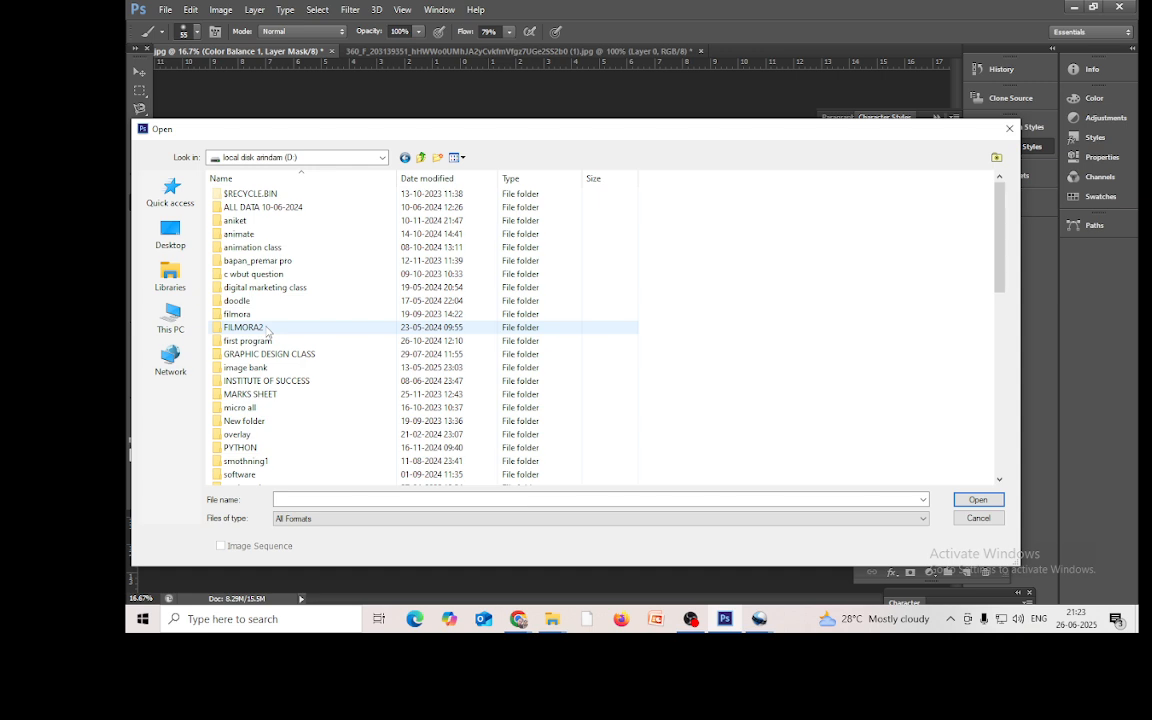
double_click(250, 368)
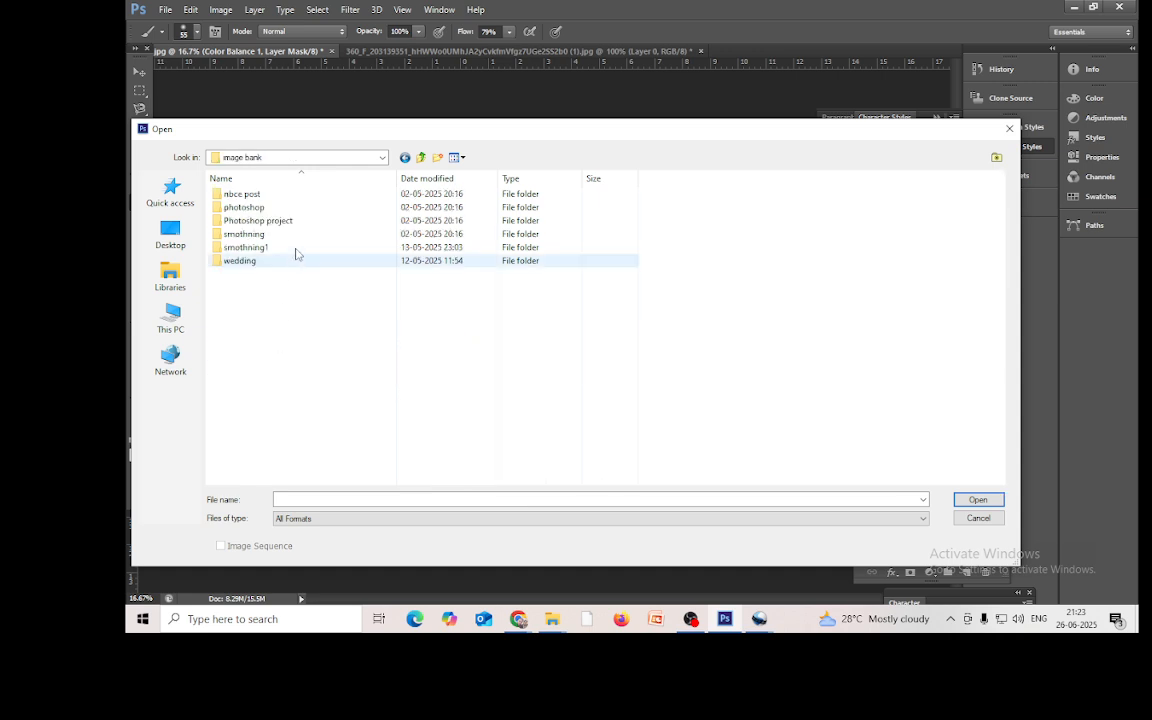
click(250, 221)
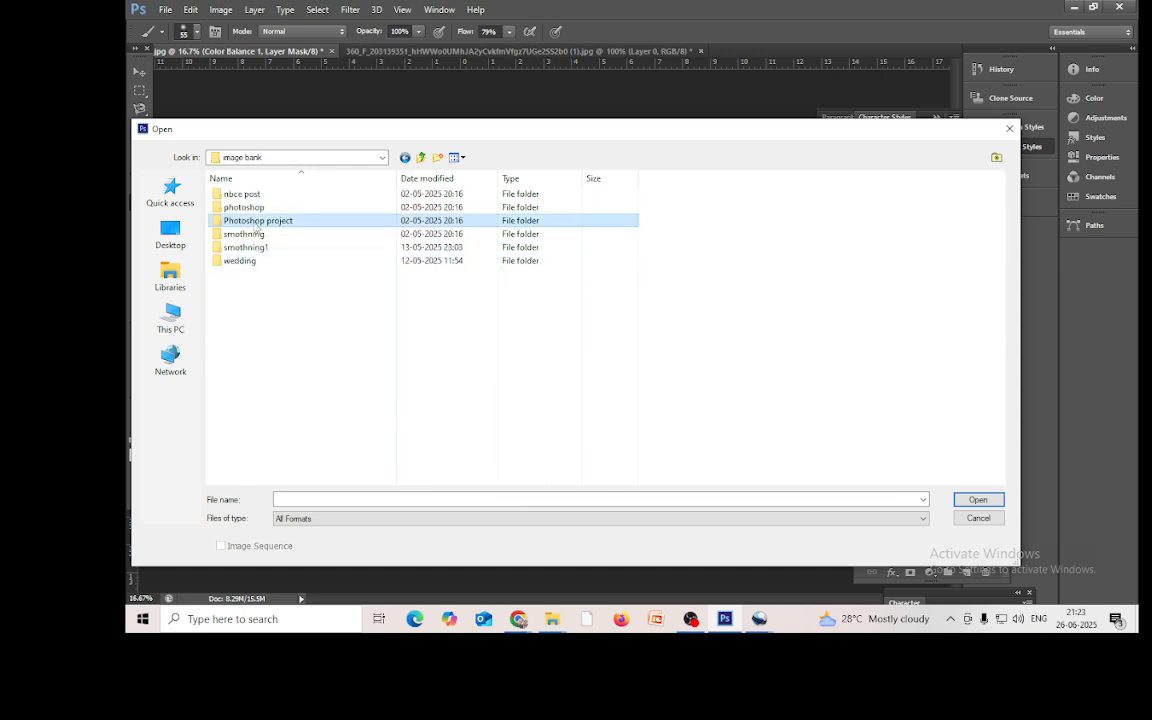
double_click(256, 224)
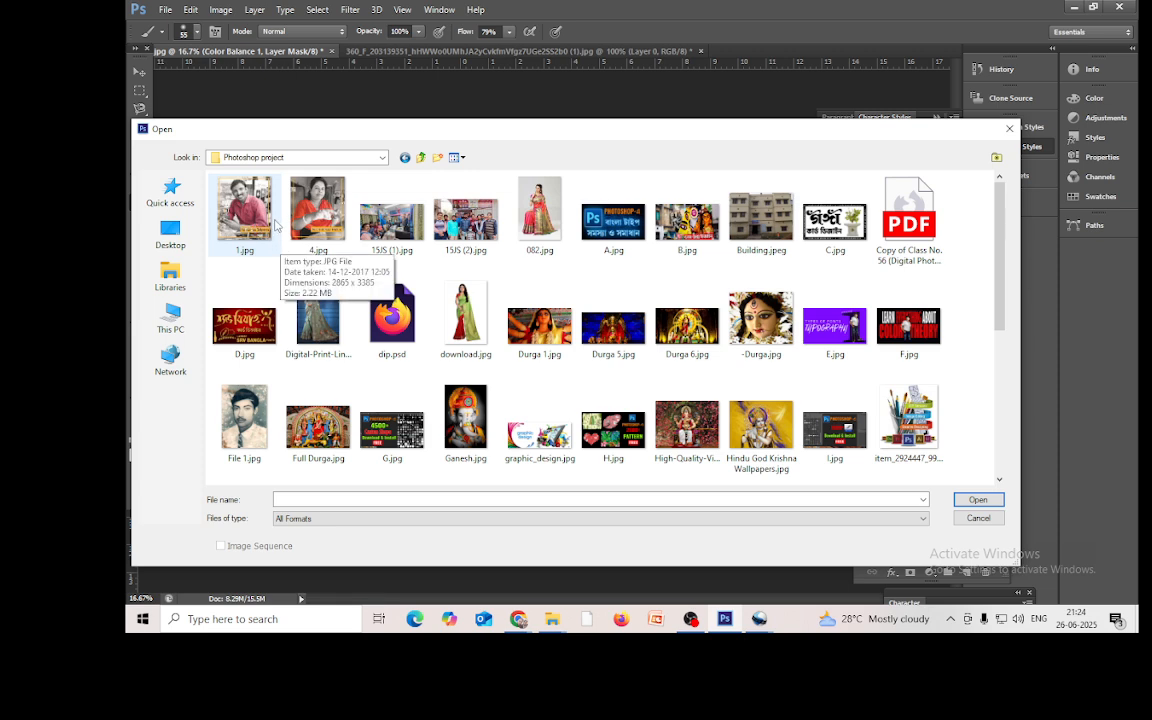
click(405, 158)
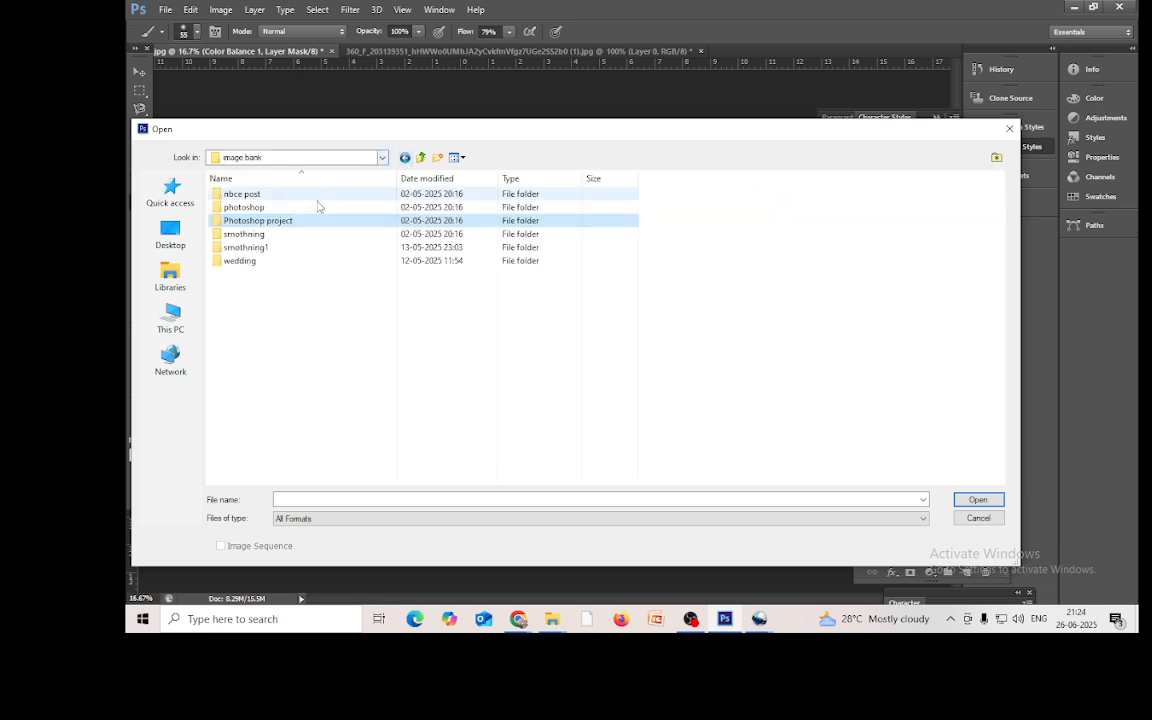
double_click(236, 190)
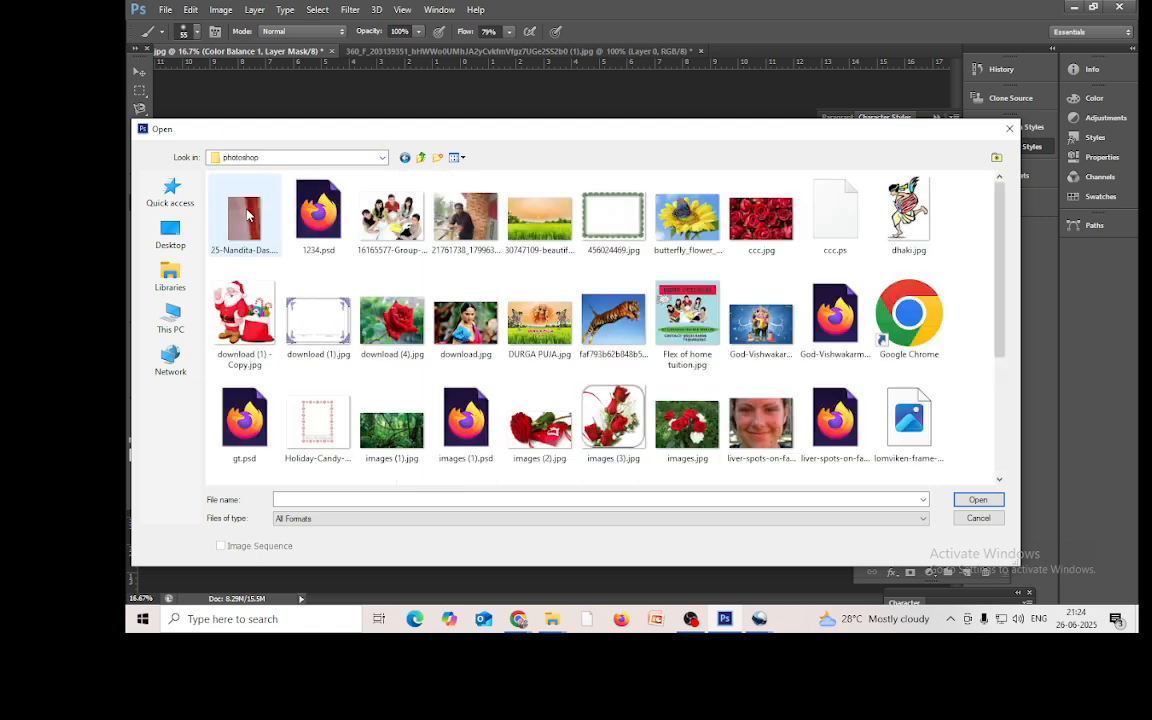
Step: Open 30747109-beautiful-paddy-with-nice-background.jpg and puja-parikrama-2018.jpg together from the photoshop folder
click(532, 234)
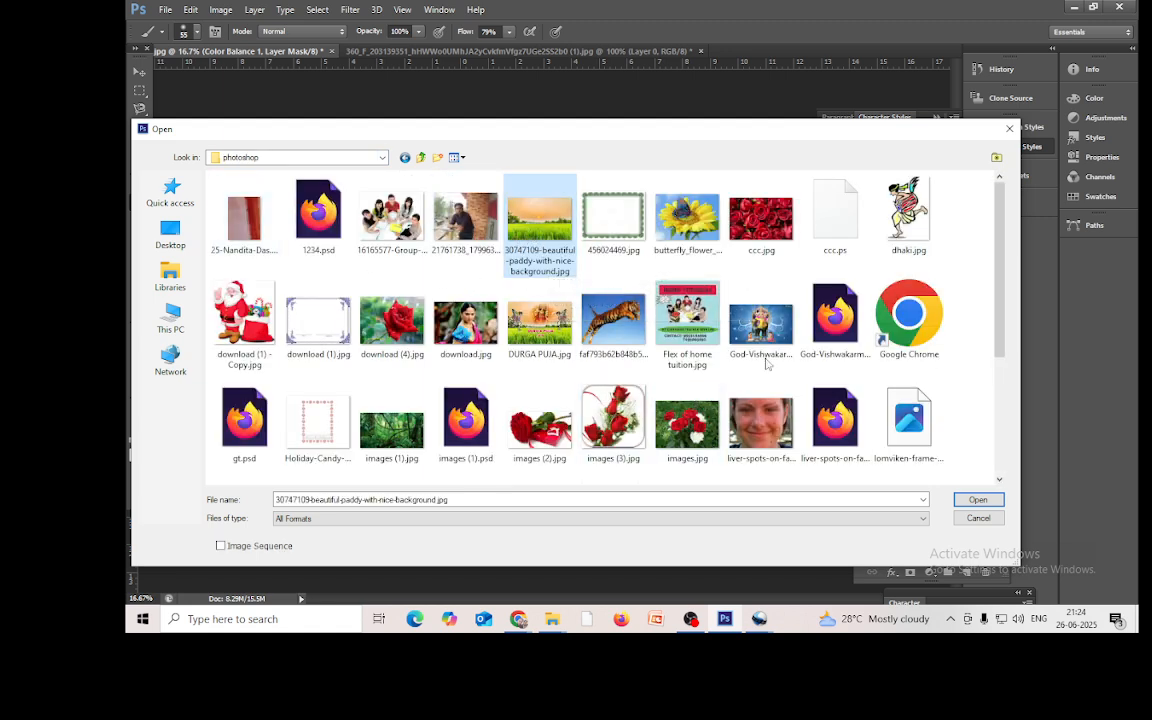
drag(1003, 250, 1003, 368)
ctrl+click(613, 322)
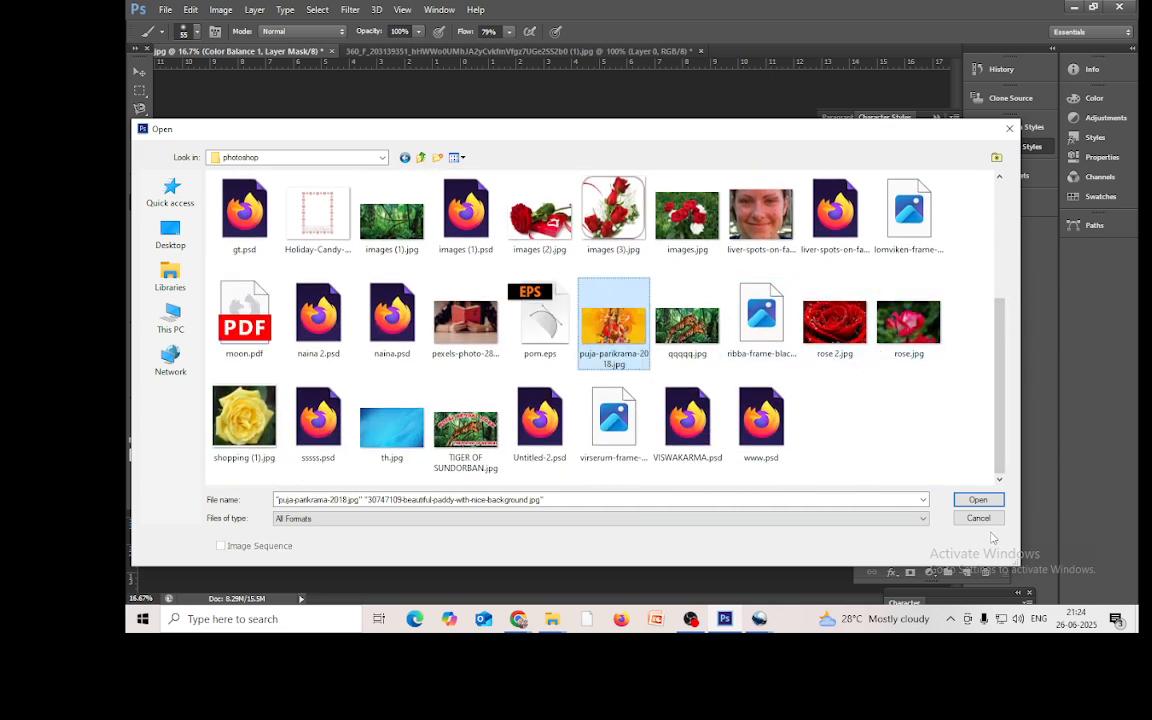
click(970, 499)
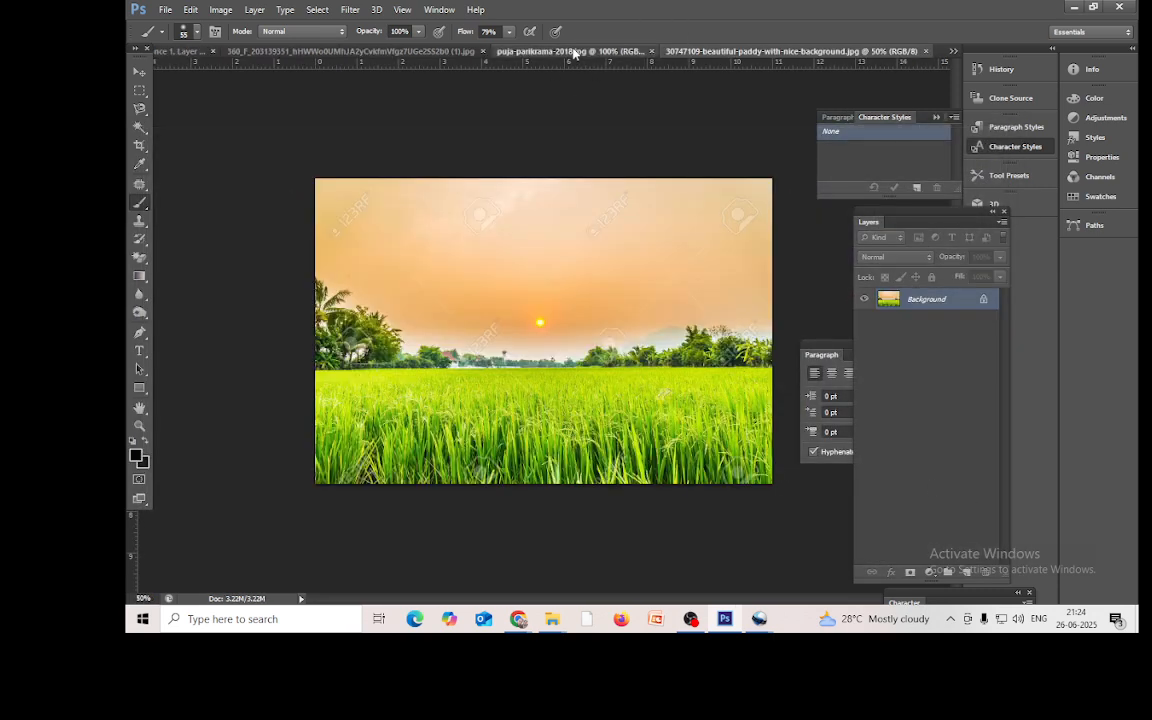
Step: In puja-parikrama-2018.jpg, draw an elliptical marquee selection around the goddess's head, arms and upper body
click(573, 51)
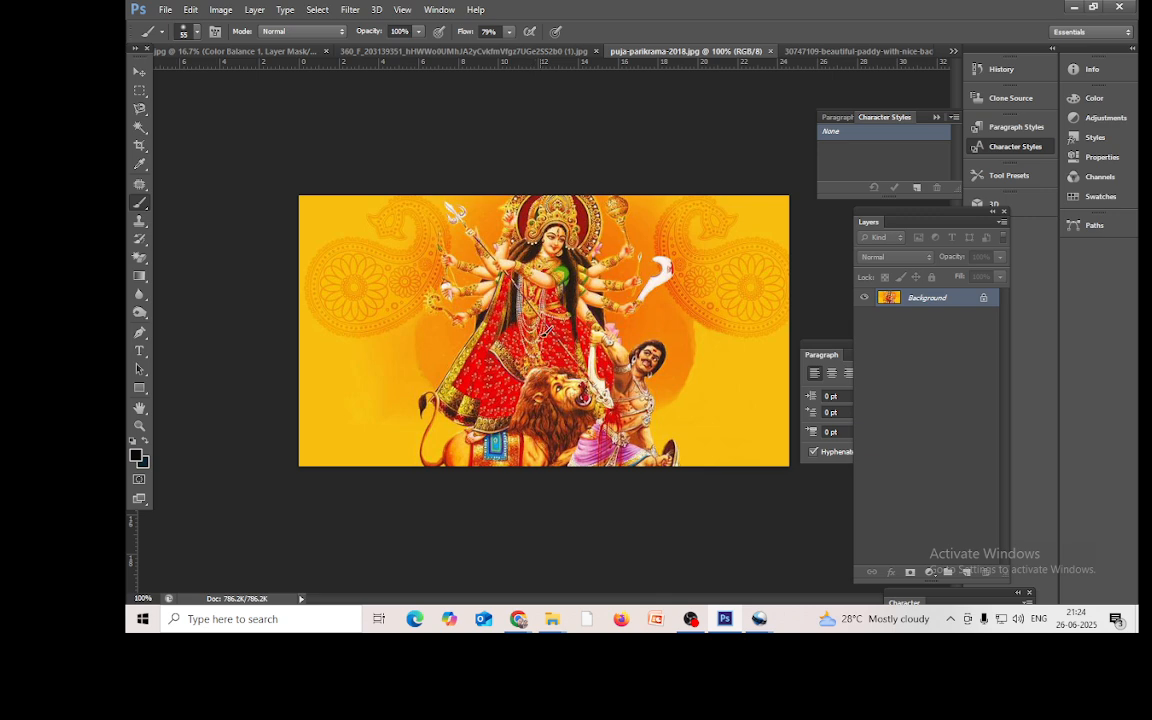
click(140, 90)
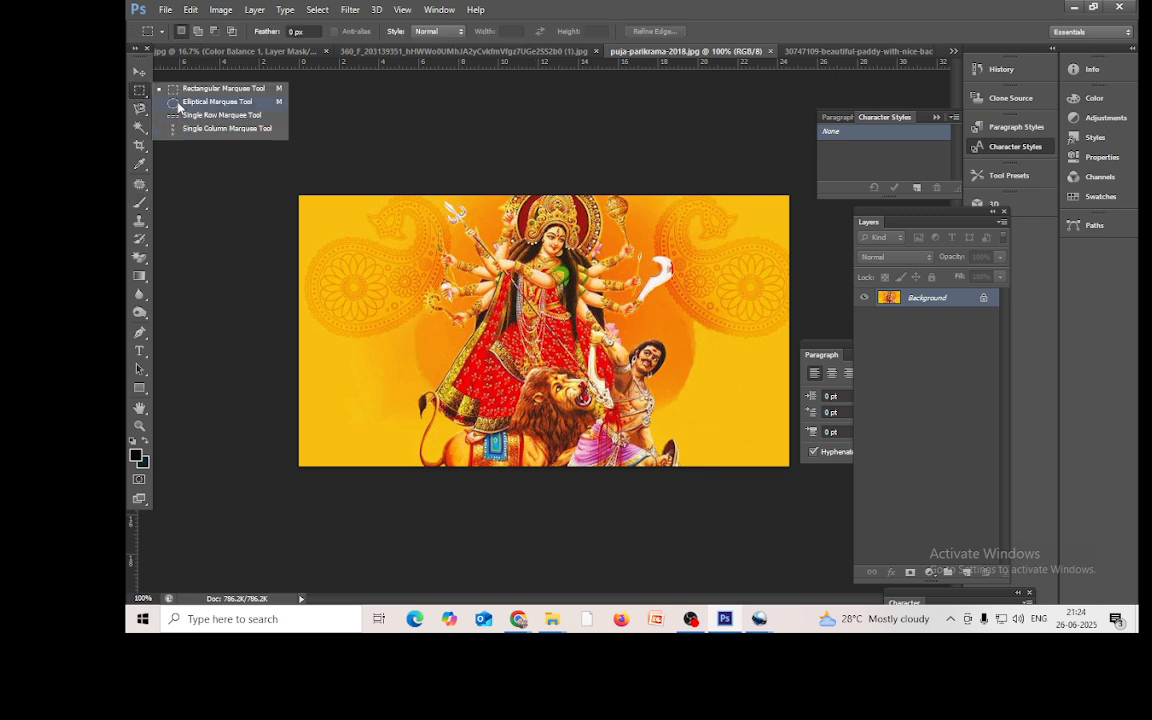
click(214, 102)
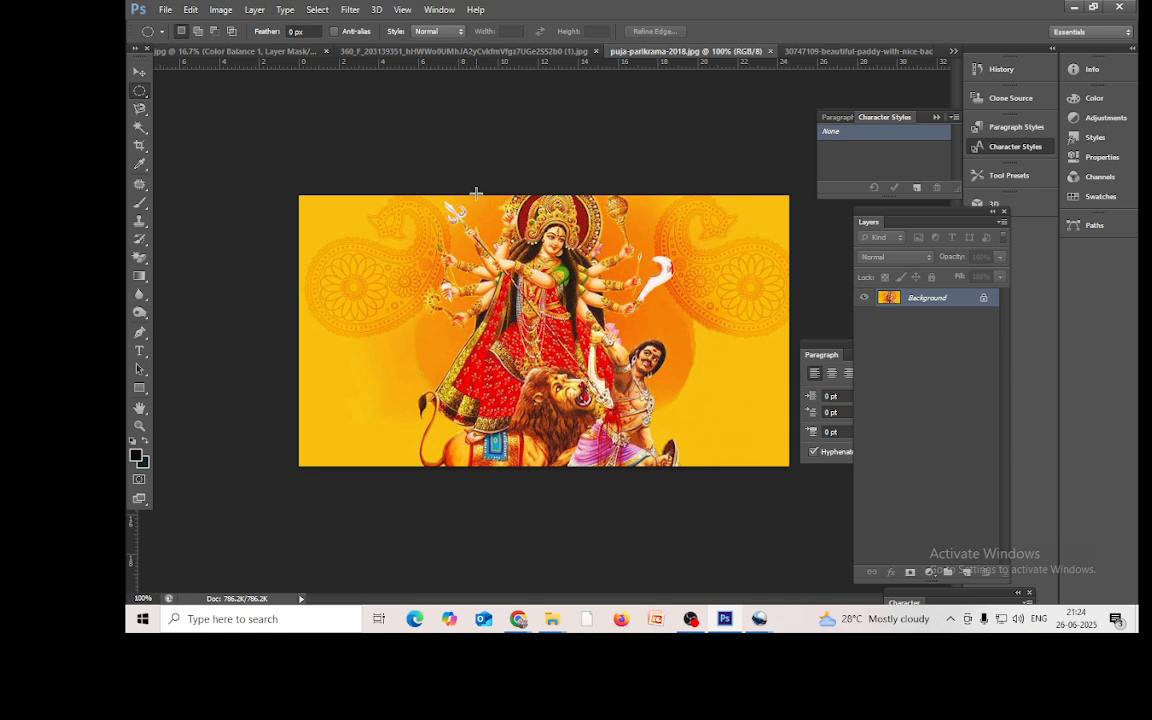
drag(614, 360, 657, 356)
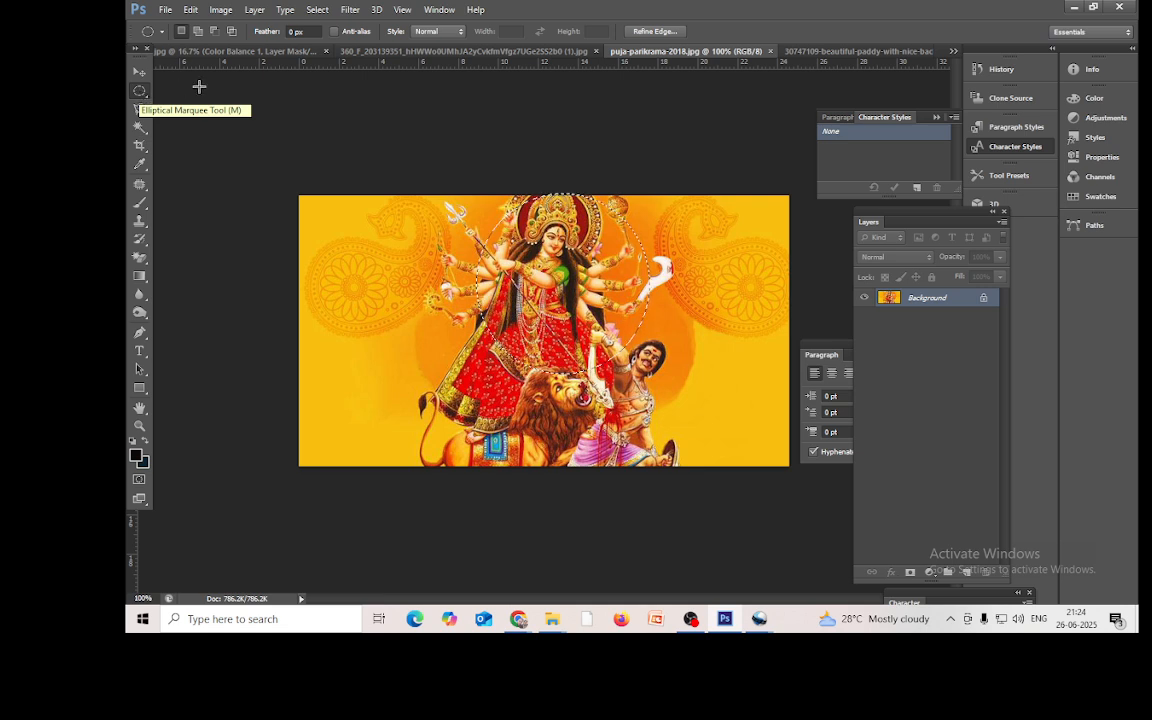
Step: Feather the elliptical selection around the goddess with a radius of 40 pixels
click(318, 10)
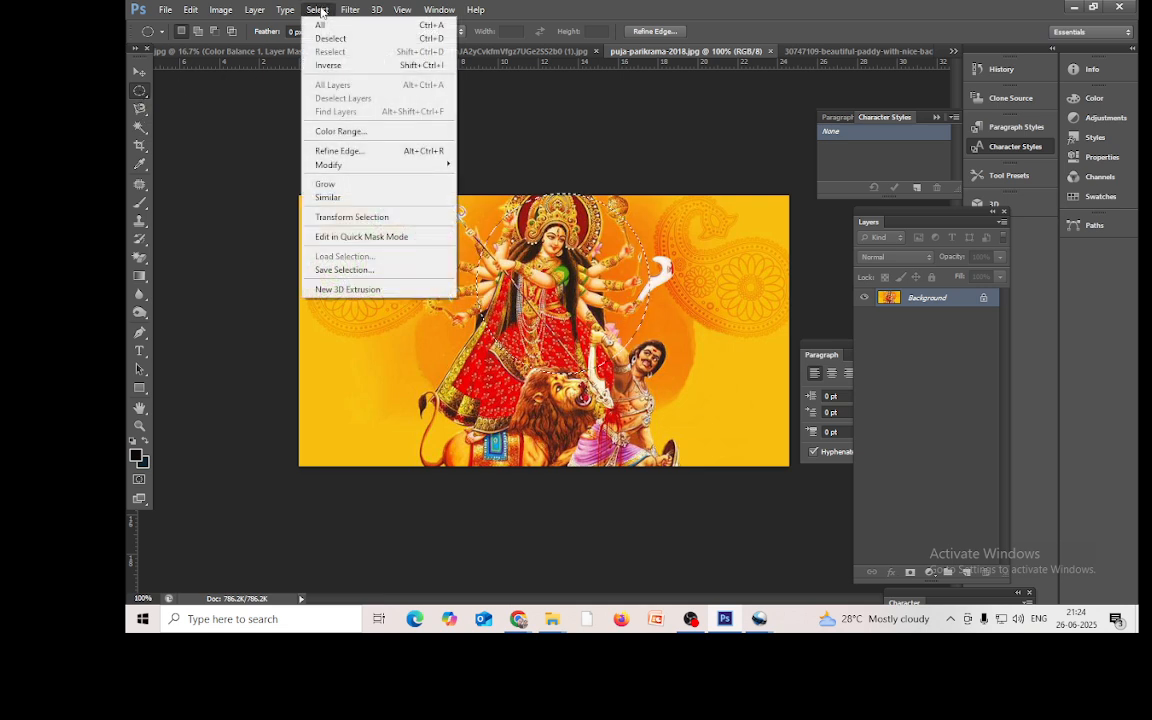
mouse_move(386, 165)
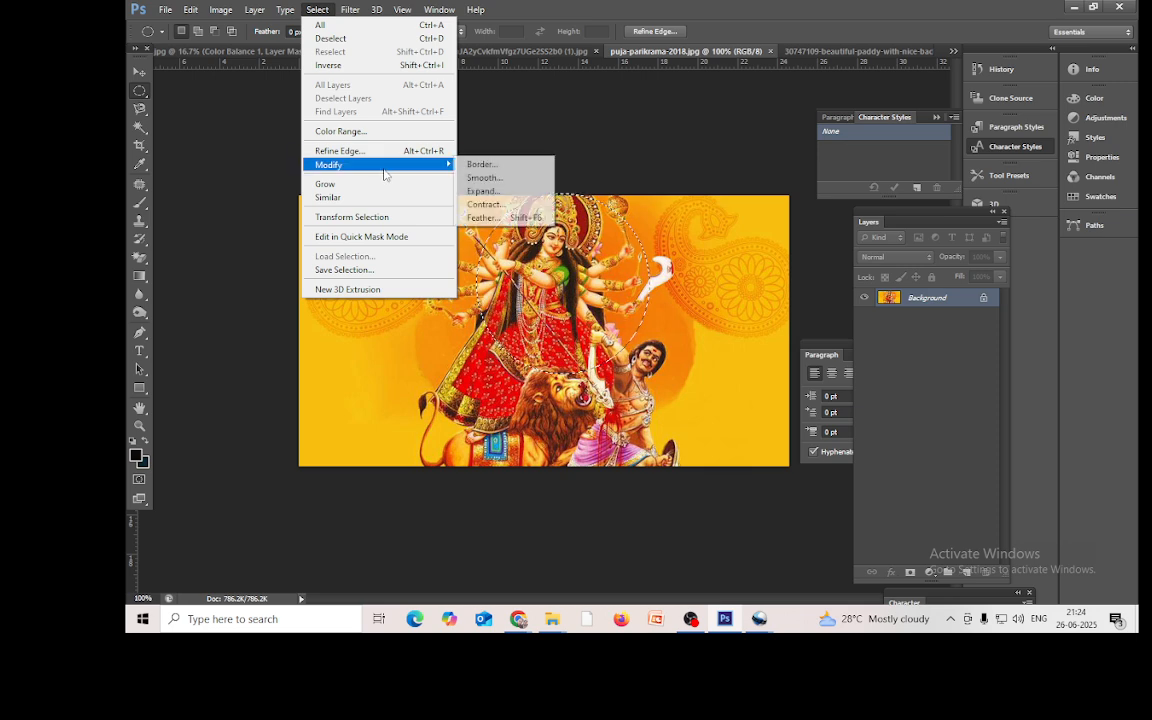
click(494, 219)
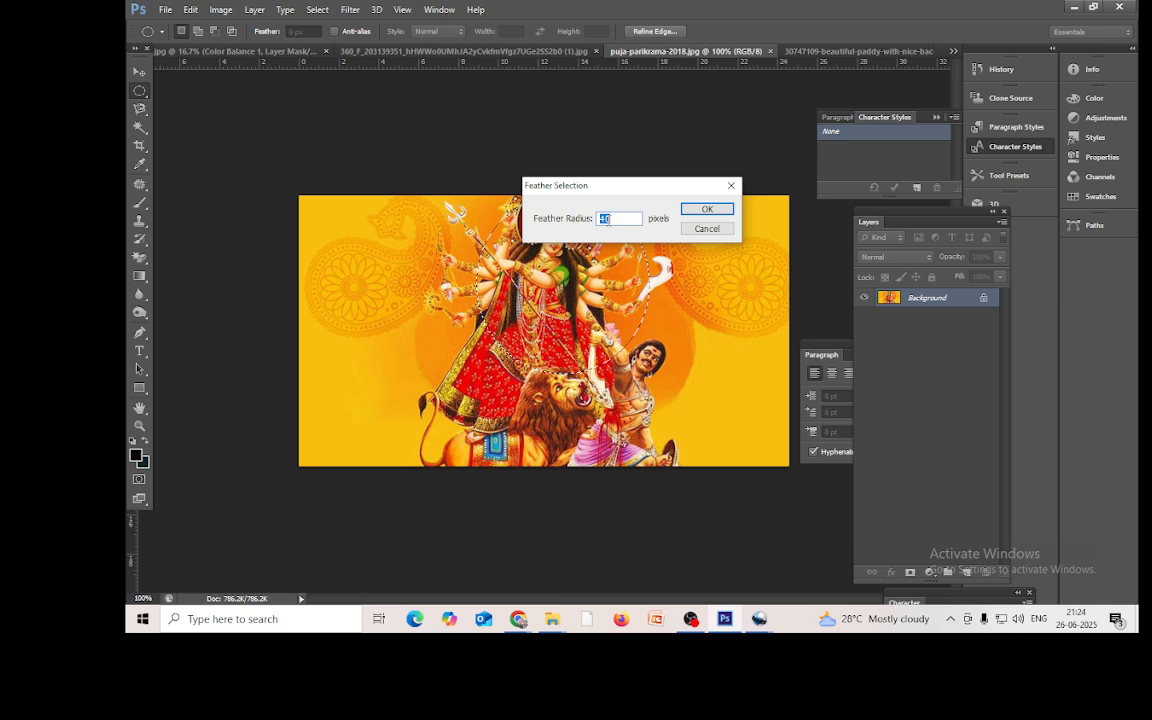
click(700, 209)
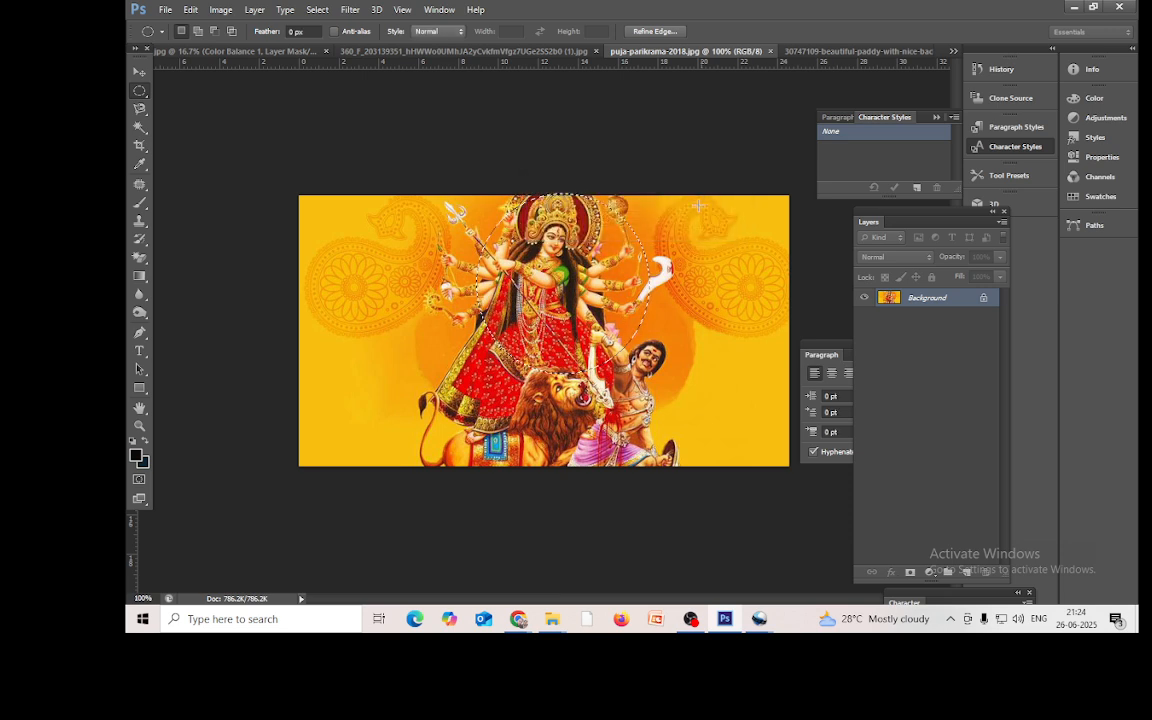
Step: Move the feathered goddess selection into the paddy field document and place it in the sky above the sun
click(140, 74)
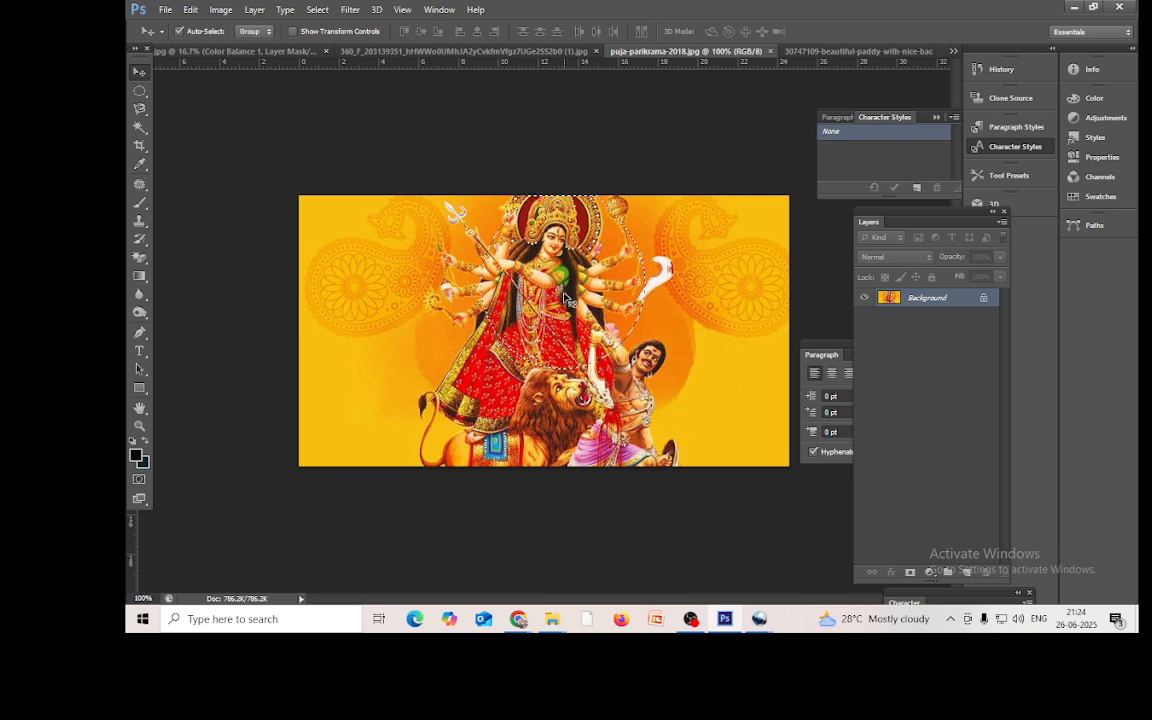
drag(565, 298, 803, 117)
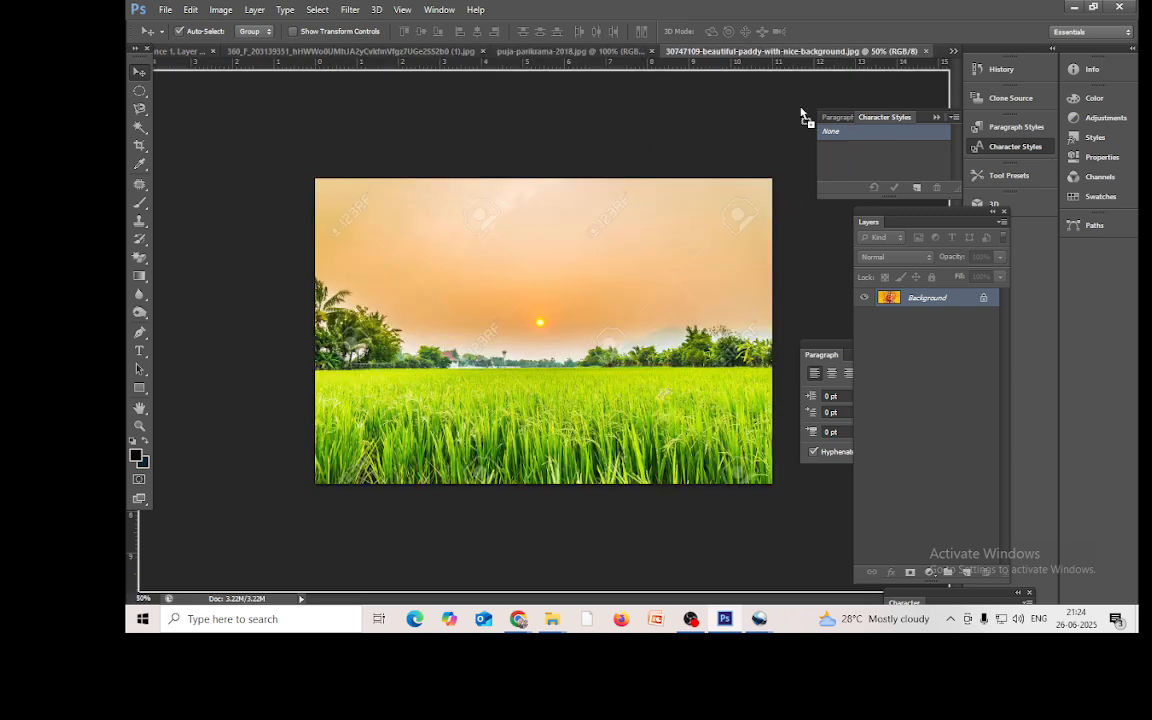
drag(576, 306, 525, 272)
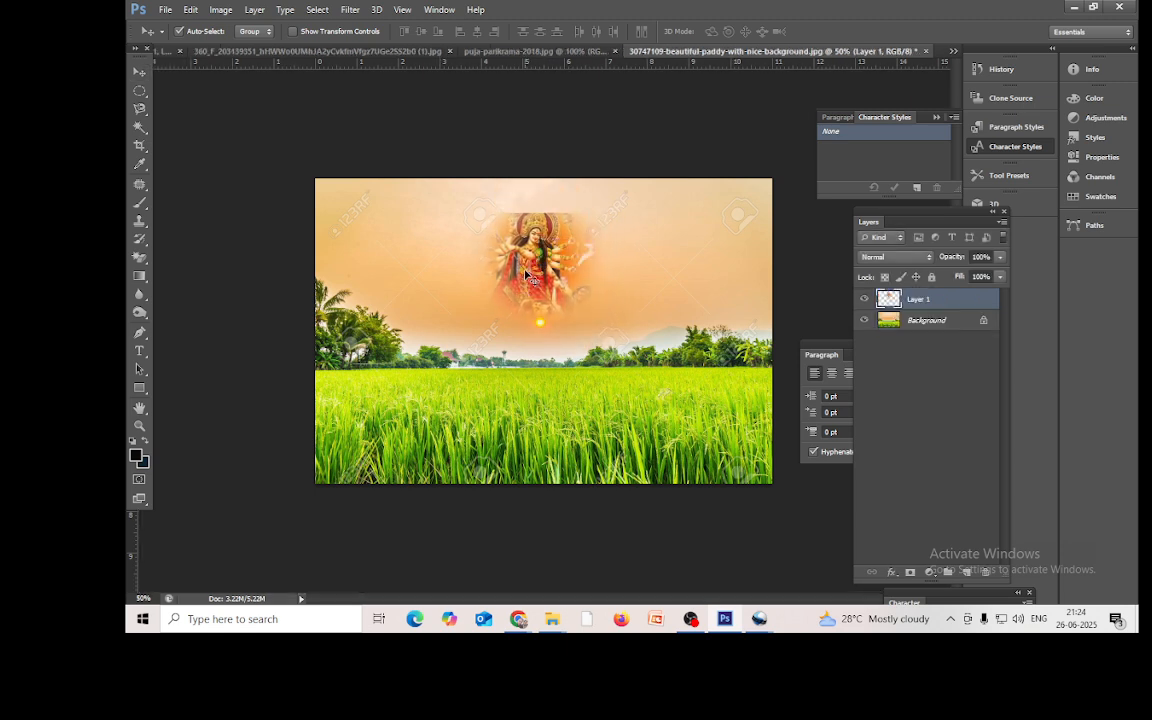
Step: Scale the goddess layer to about 178.6% and shift it slightly right and down to fill the middle of the sky
key(ctrl+t)
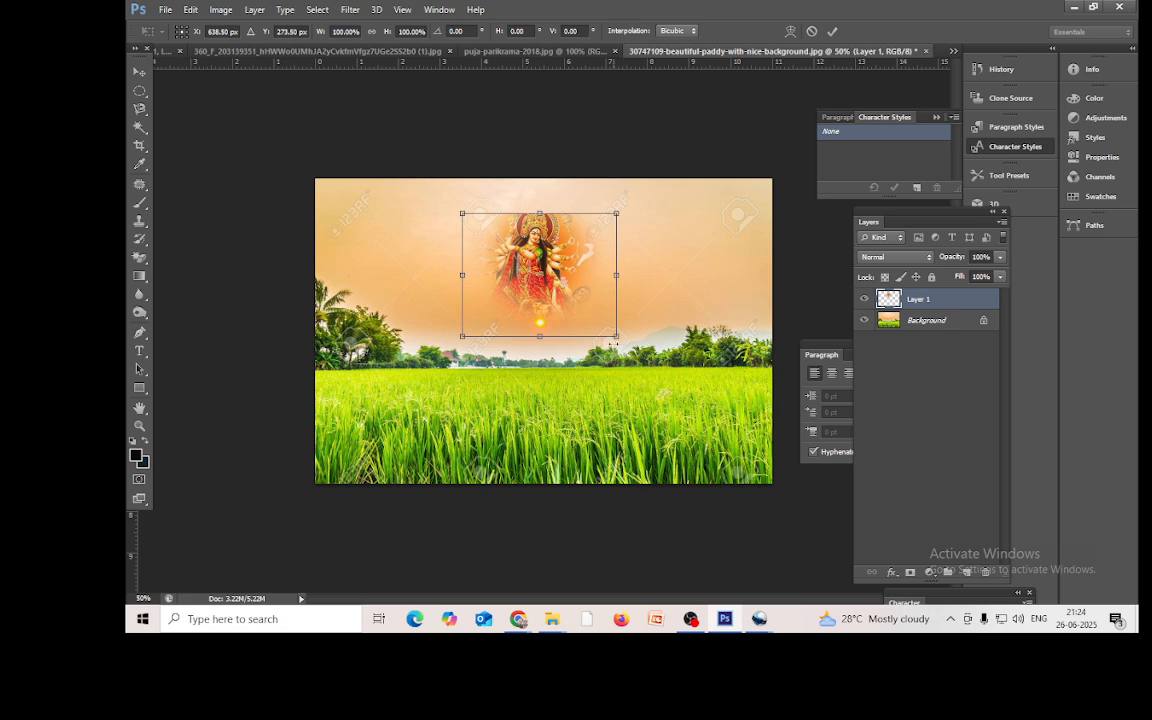
drag(610, 331, 676, 368)
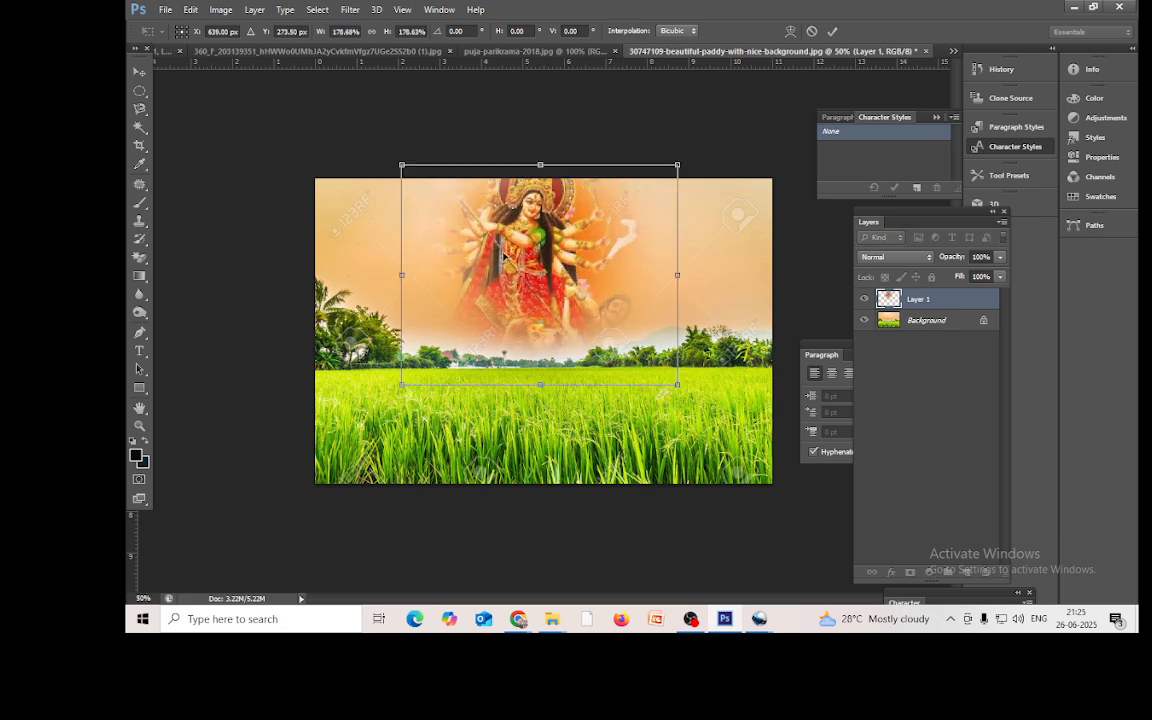
mouse_move(528, 246)
mouse_down()
mouse_move(529, 290)
mouse_move(537, 268)
mouse_up()
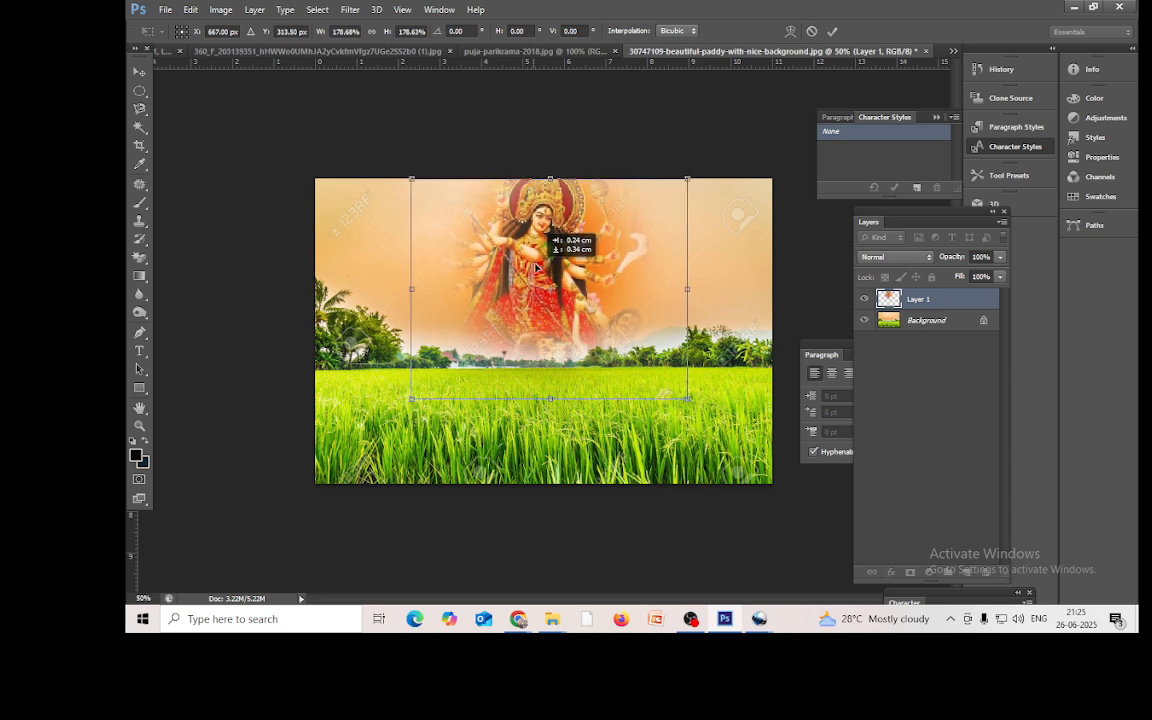
click(832, 31)
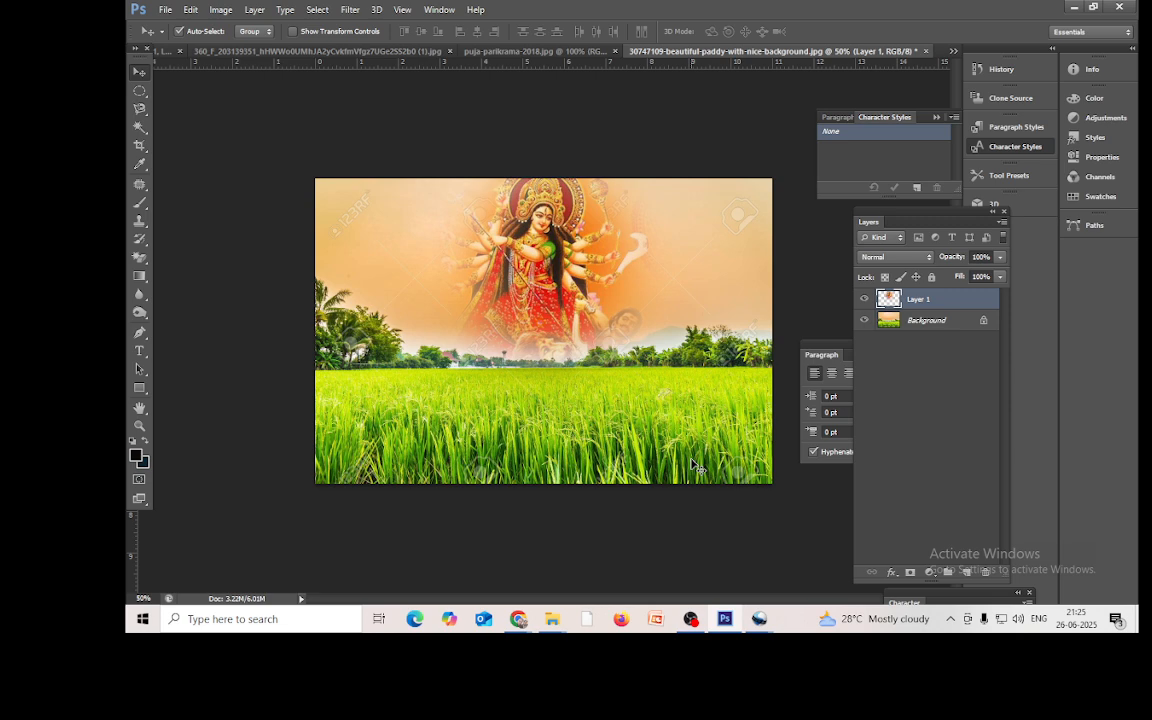
key(ctrl+plus)
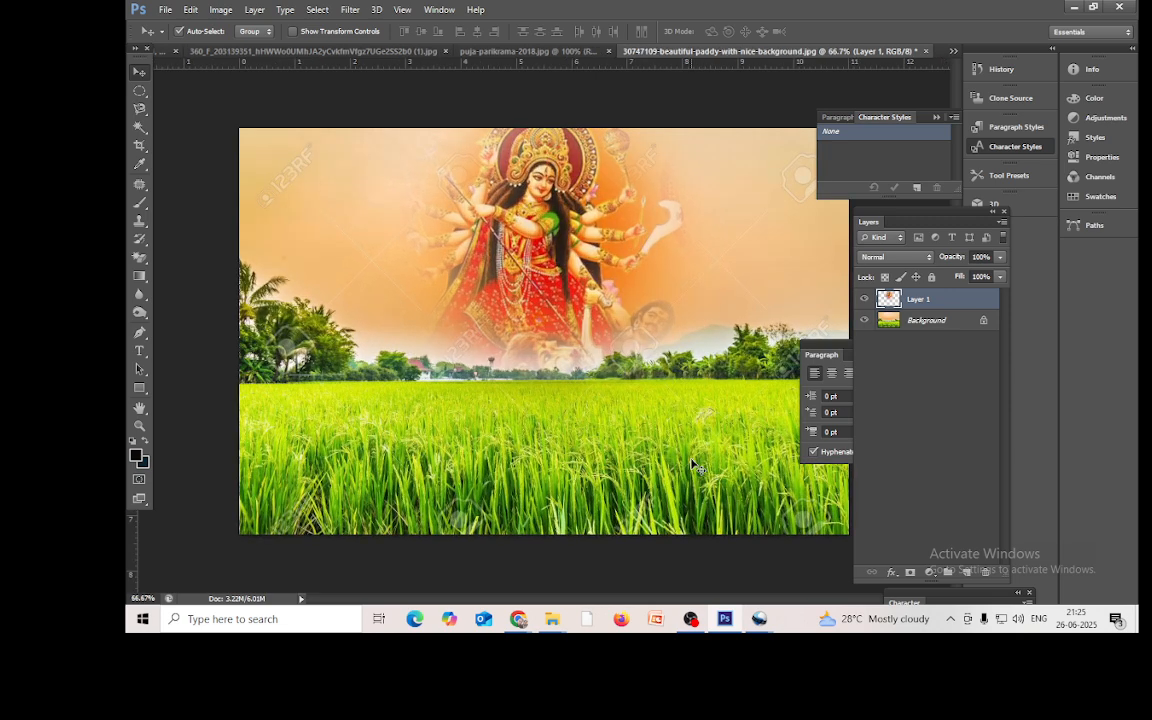
Step: Return to puja-parikrama-2018.jpg and draw a new elliptical selection over the goddess's upper body and right-hand arms
click(506, 51)
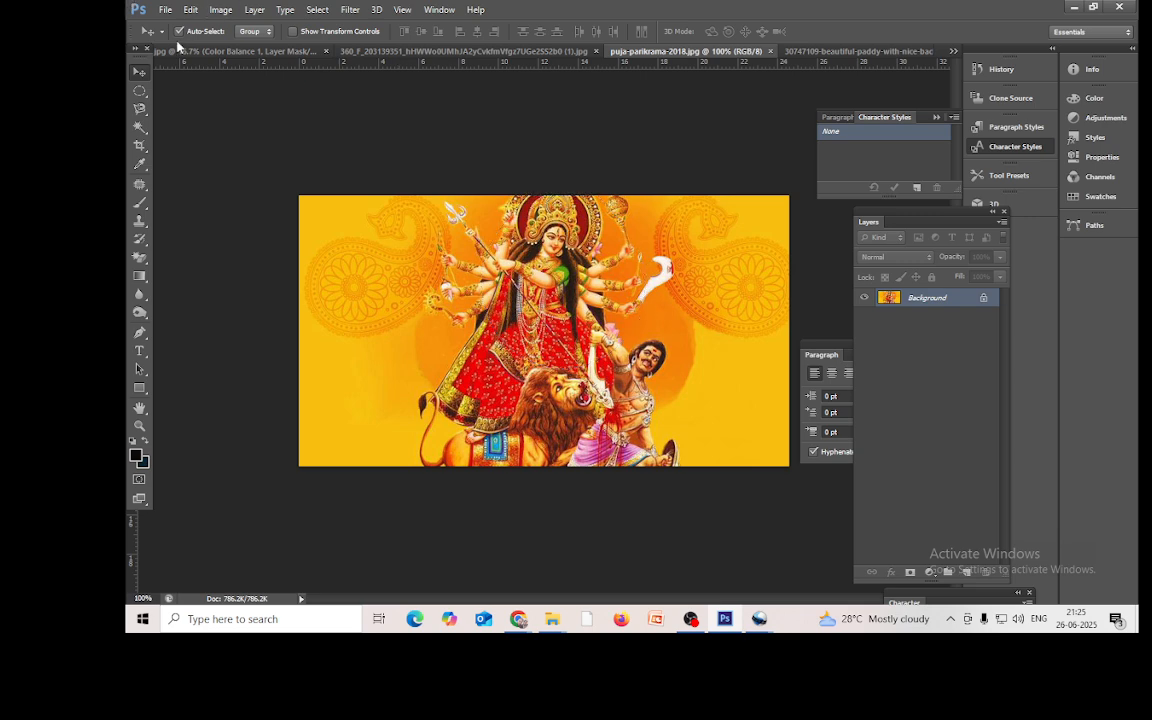
click(140, 90)
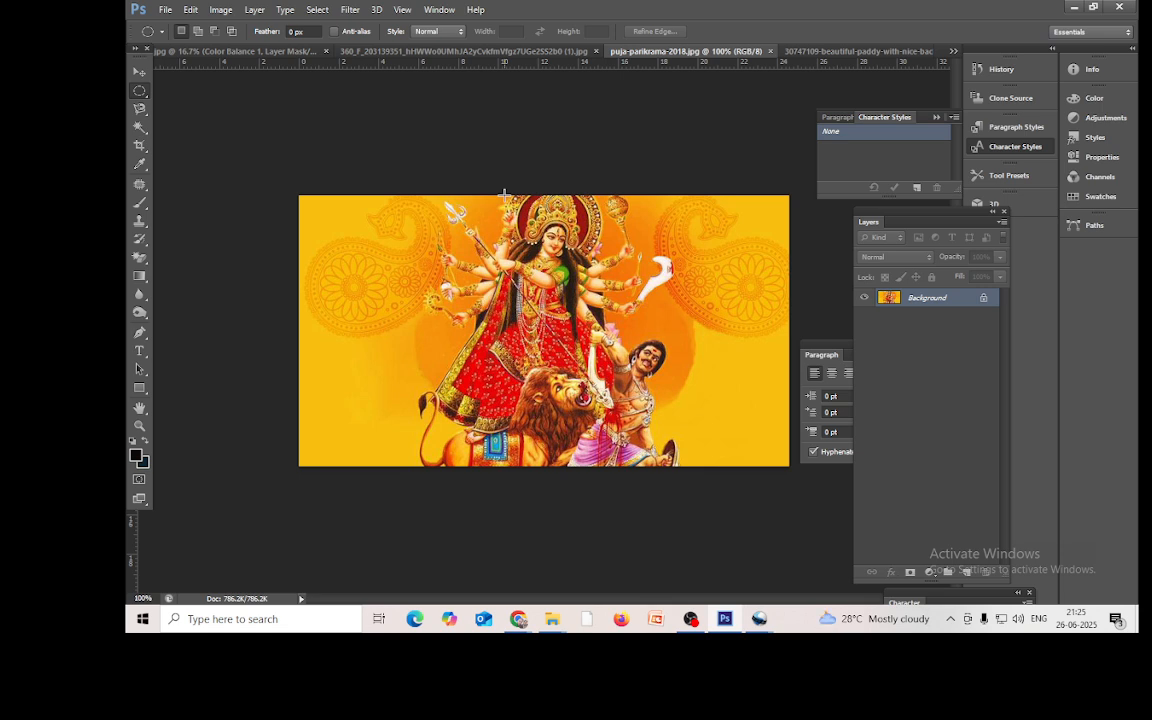
drag(504, 195, 655, 357)
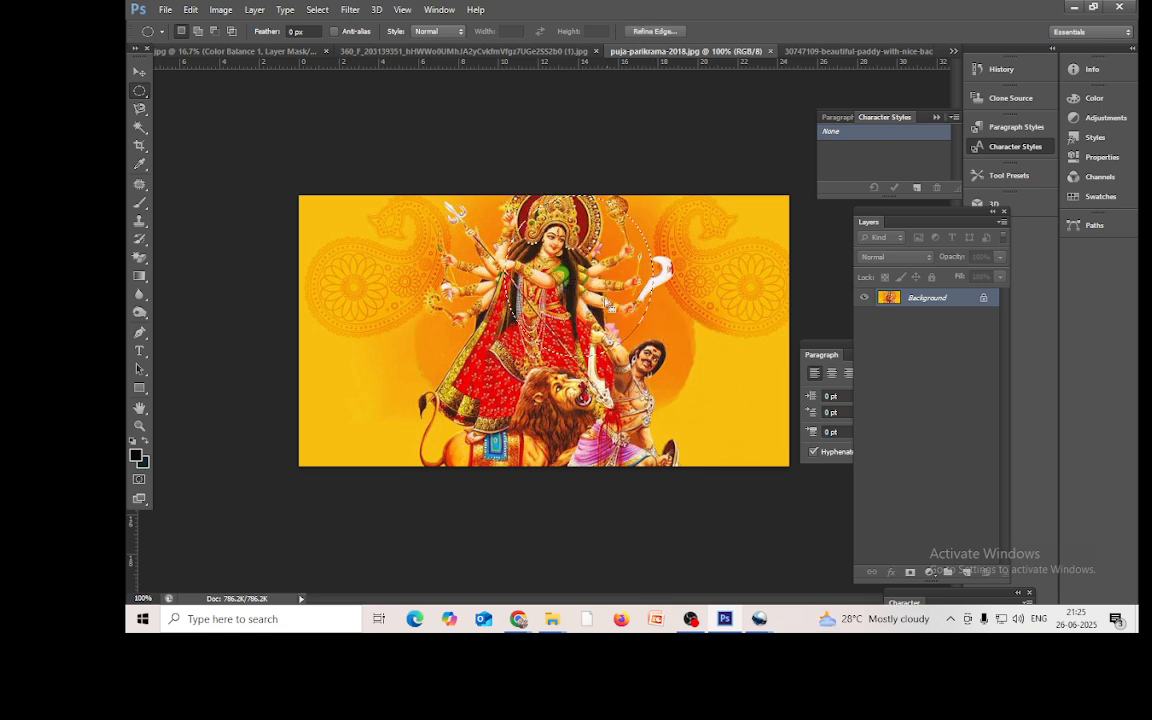
Step: Feather the new elliptical selection around the goddess with the minimum radius of 0.1 pixels
click(314, 11)
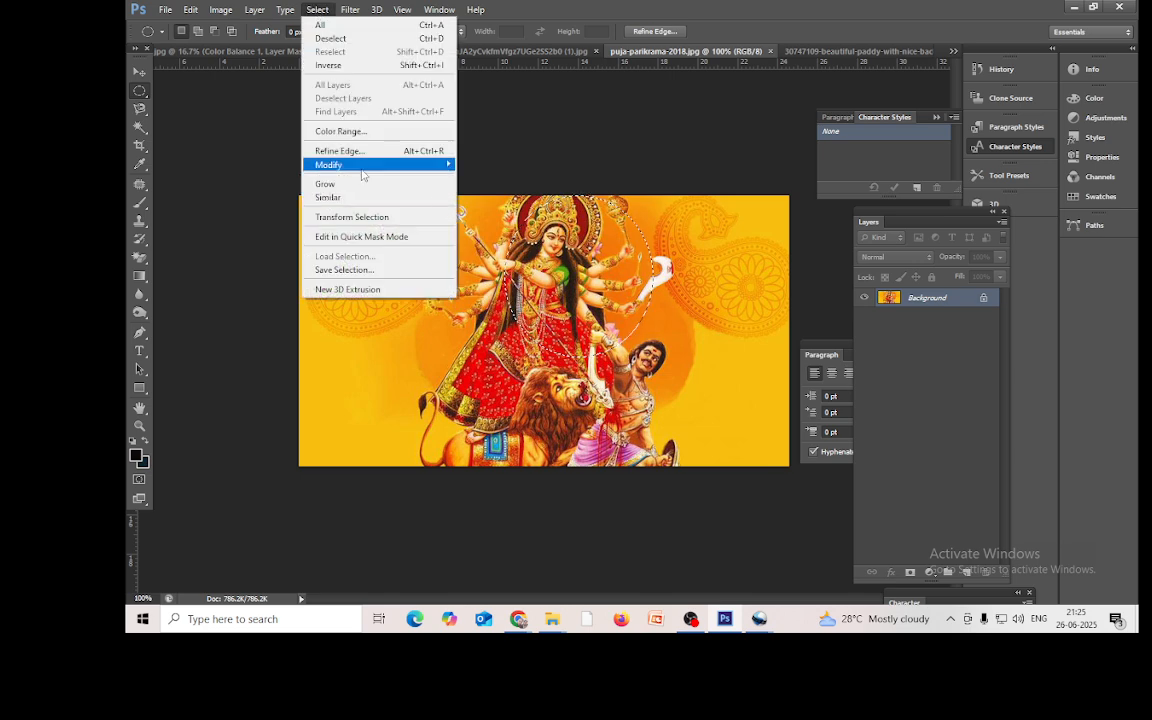
mouse_move(335, 163)
click(482, 218)
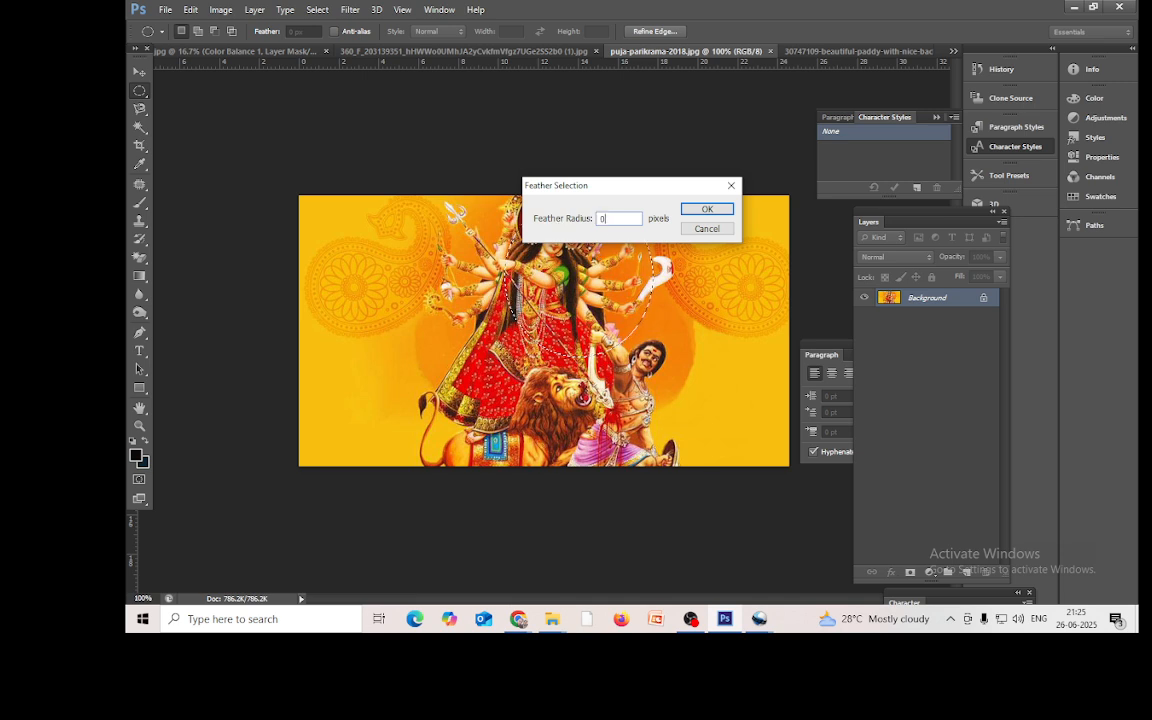
text(0)
click(705, 209)
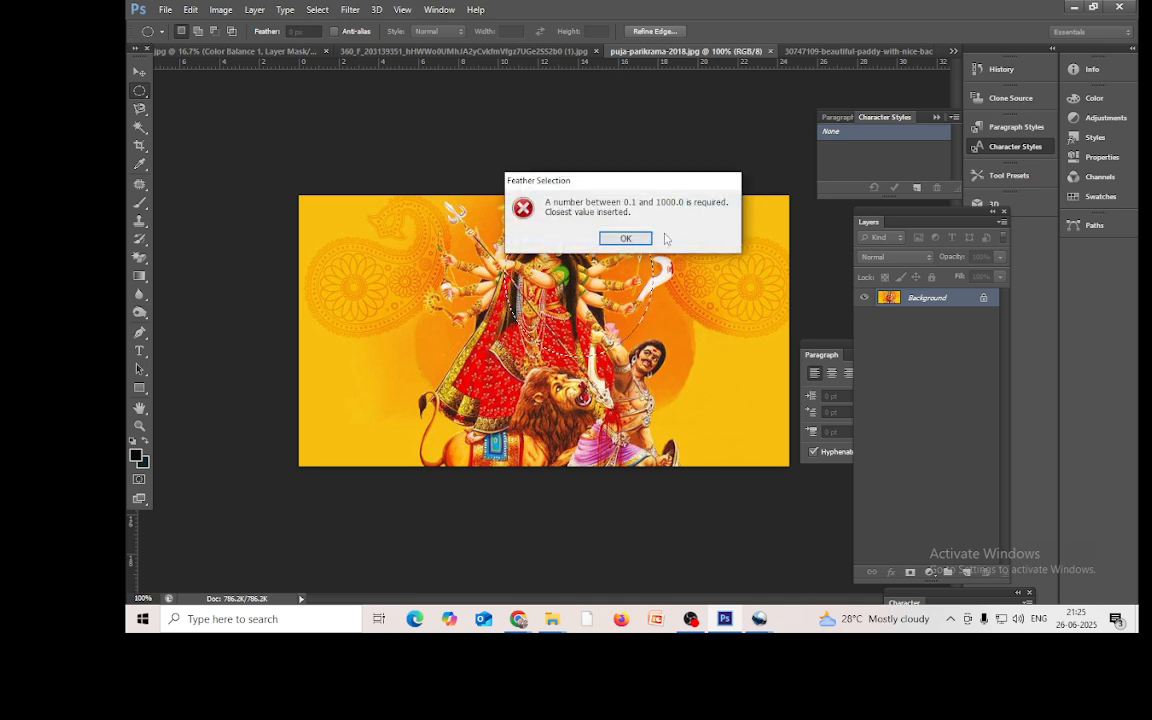
click(630, 238)
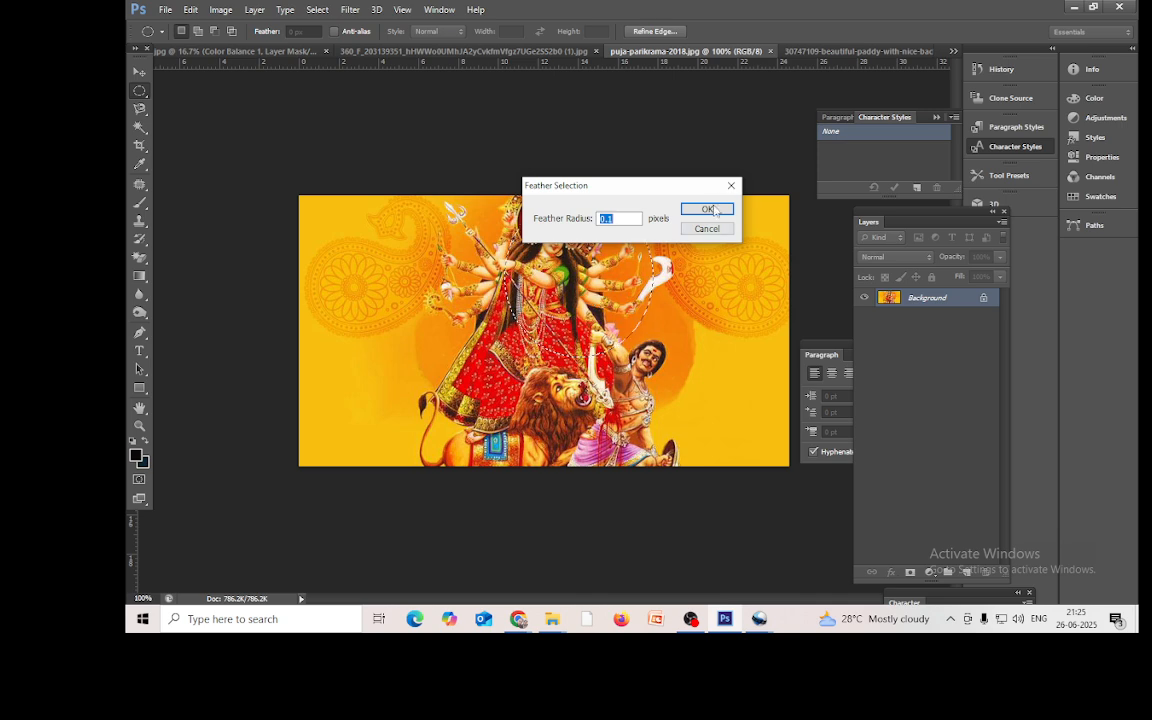
click(713, 209)
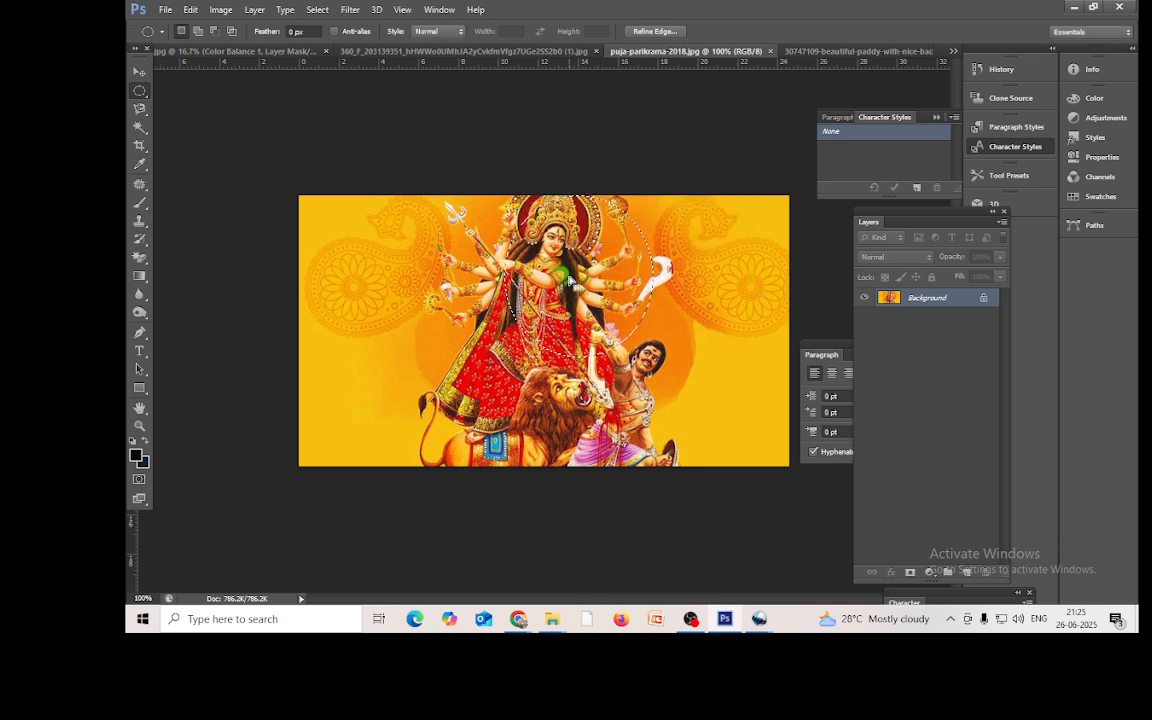
Step: Move the barely feathered goddess selection into the paddy field document
drag(570, 283, 585, 480)
click(139, 72)
Step: Scale the hard-edged goddess cutout to about 215.6%, place it in the sky beside the feathered goddess, and hide its layer
key(ctrl+t)
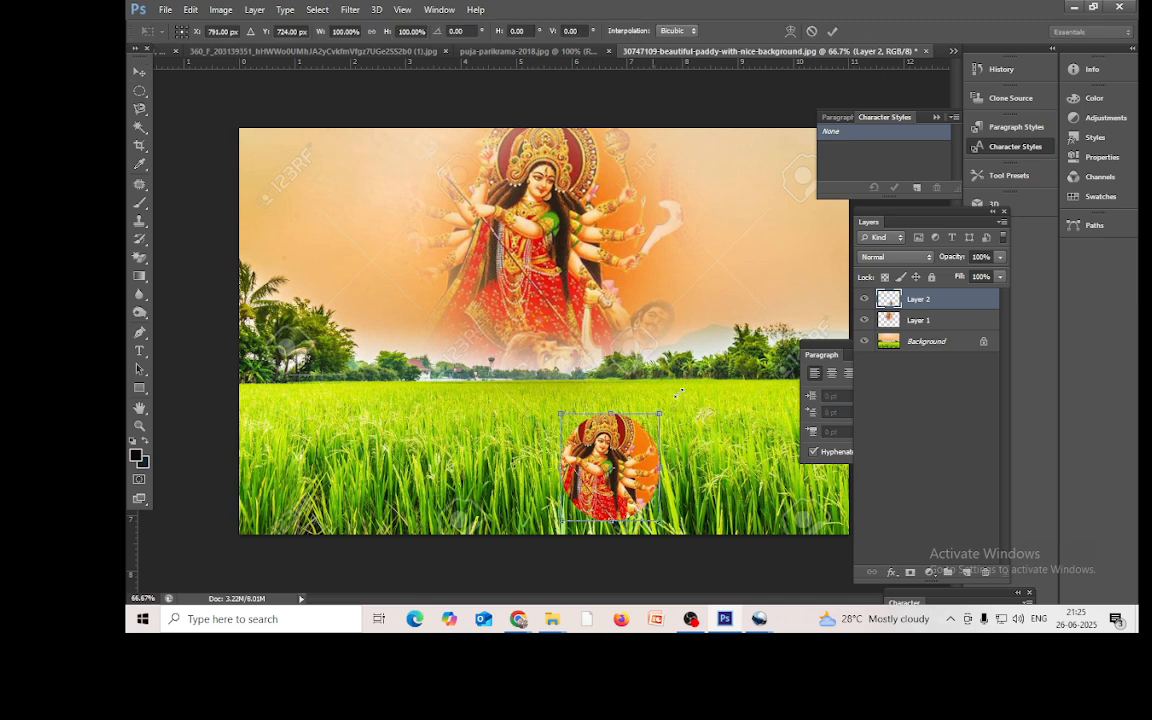
drag(660, 413, 717, 352)
drag(635, 458, 717, 251)
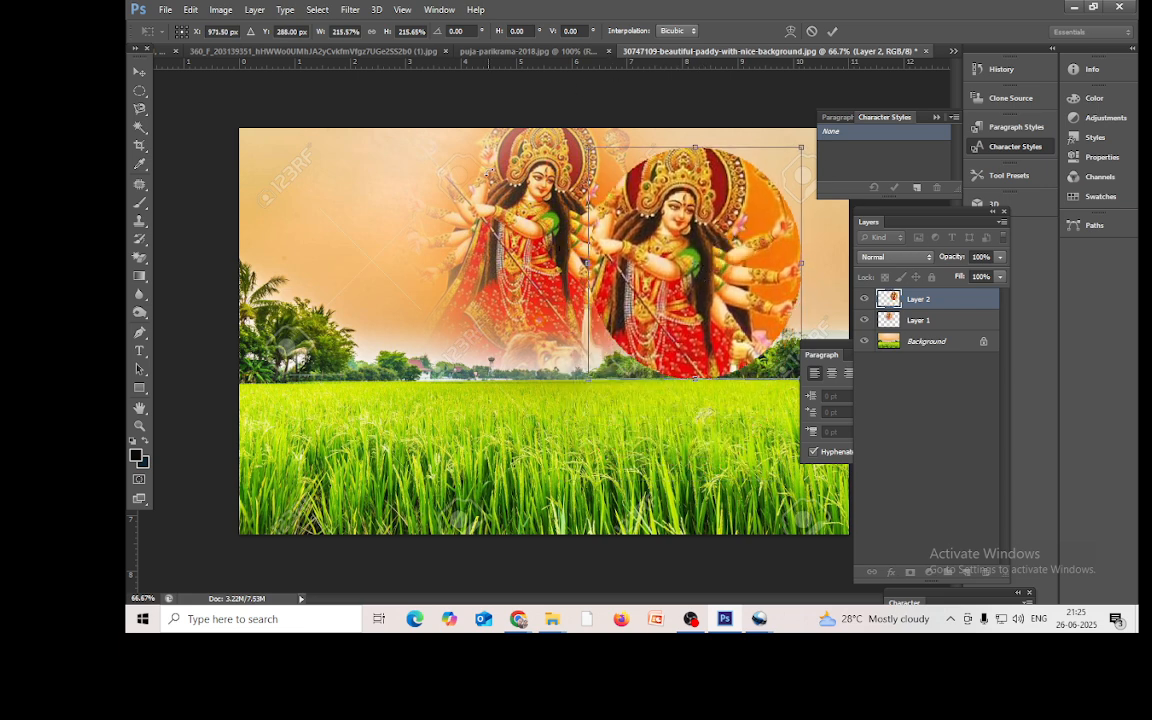
click(832, 31)
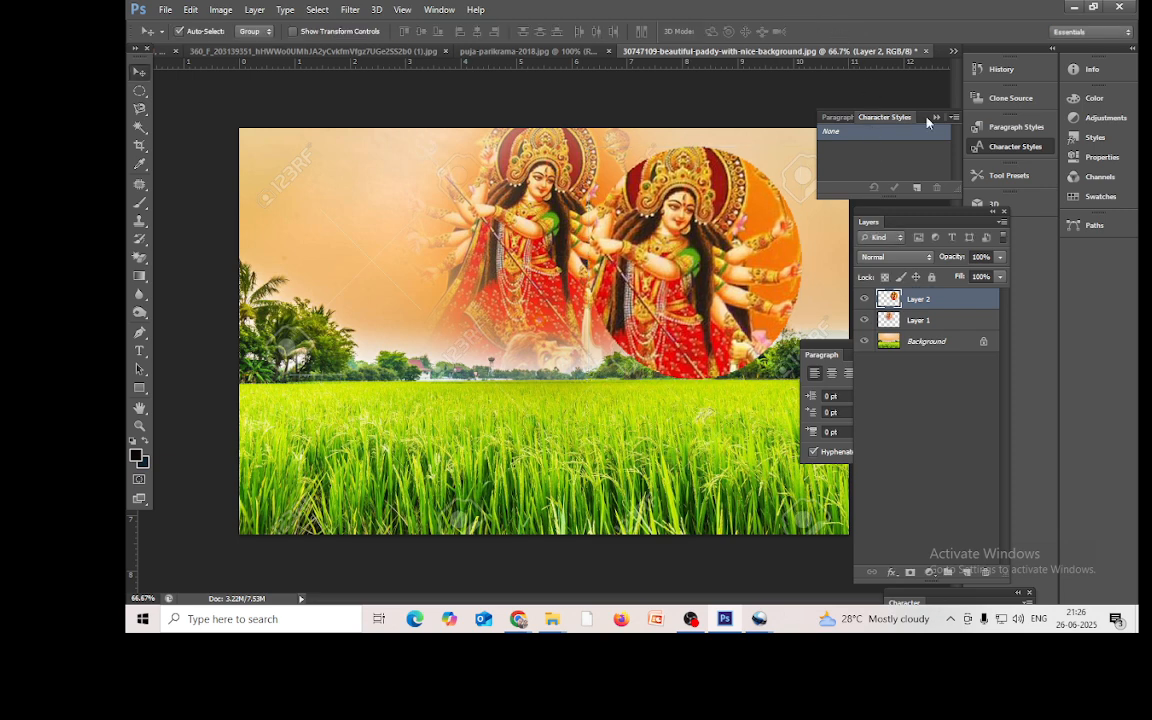
click(864, 299)
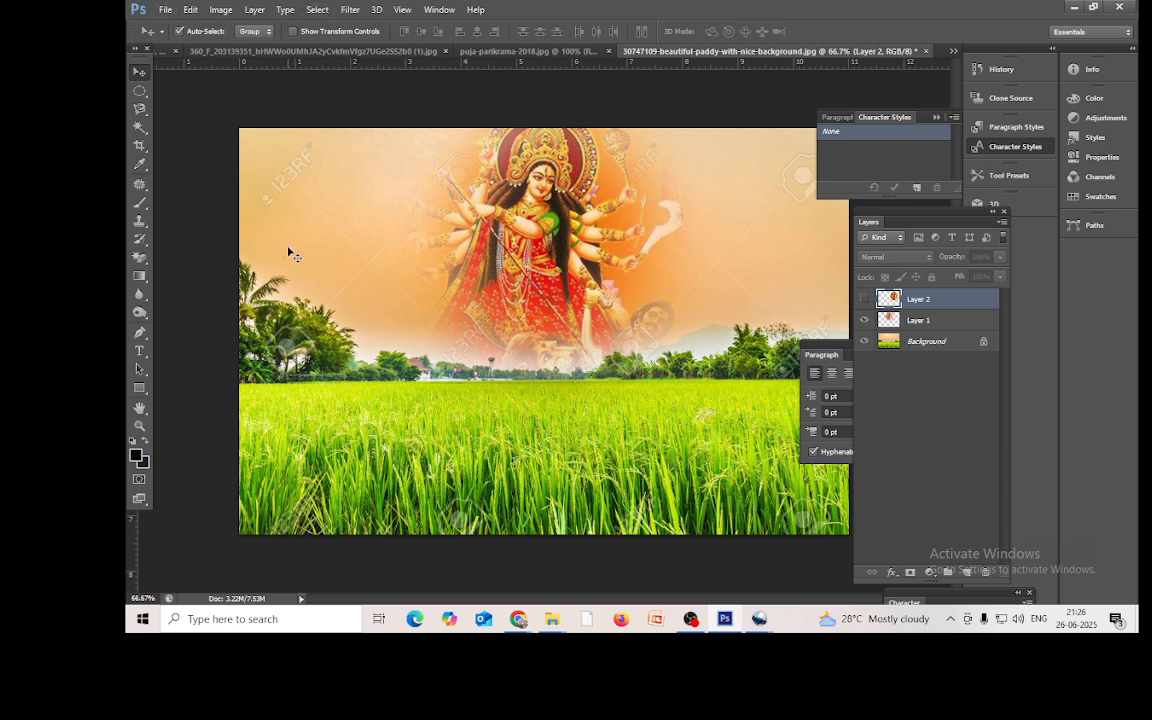
Step: Switch to File Explorer and look through the photoshop folder inside image bank on drive D: for dhaki.jpg
mouse_move(552, 634)
click(1073, 7)
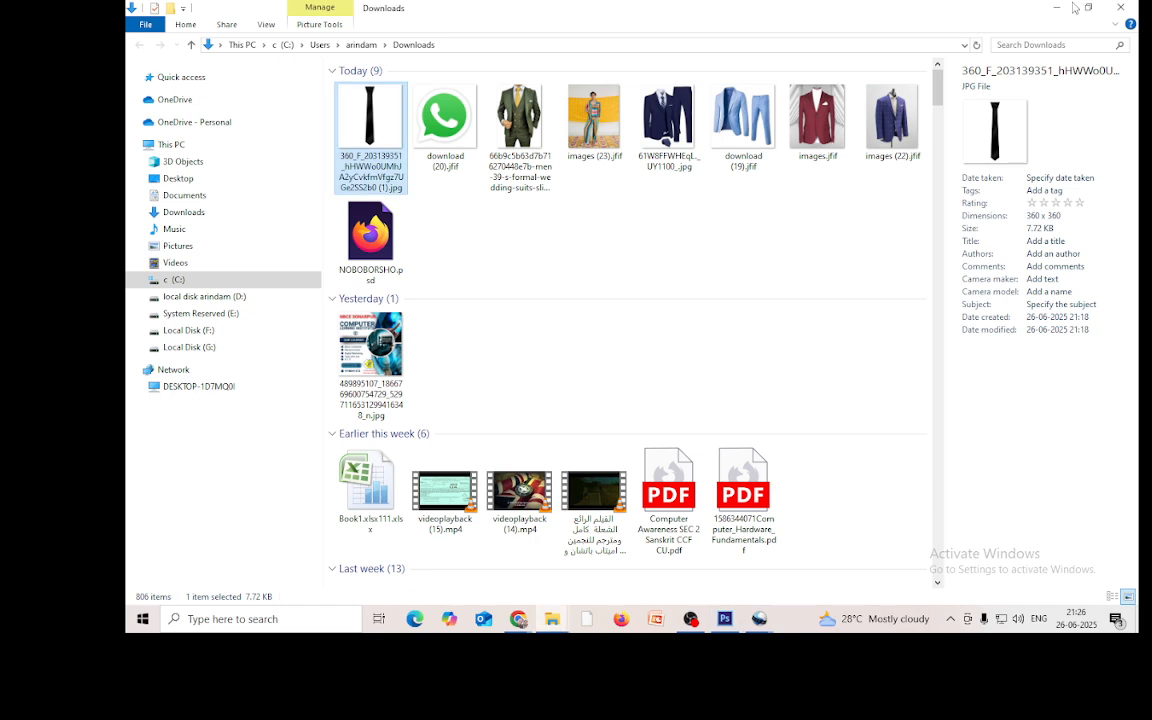
click(205, 297)
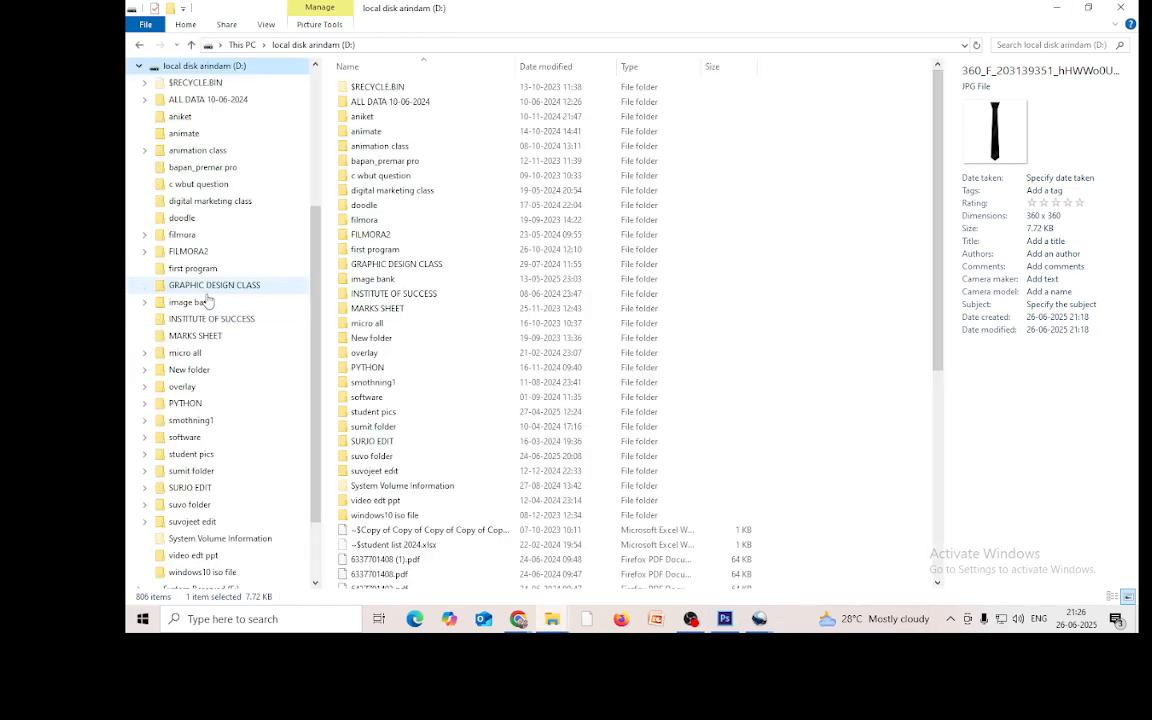
double_click(387, 278)
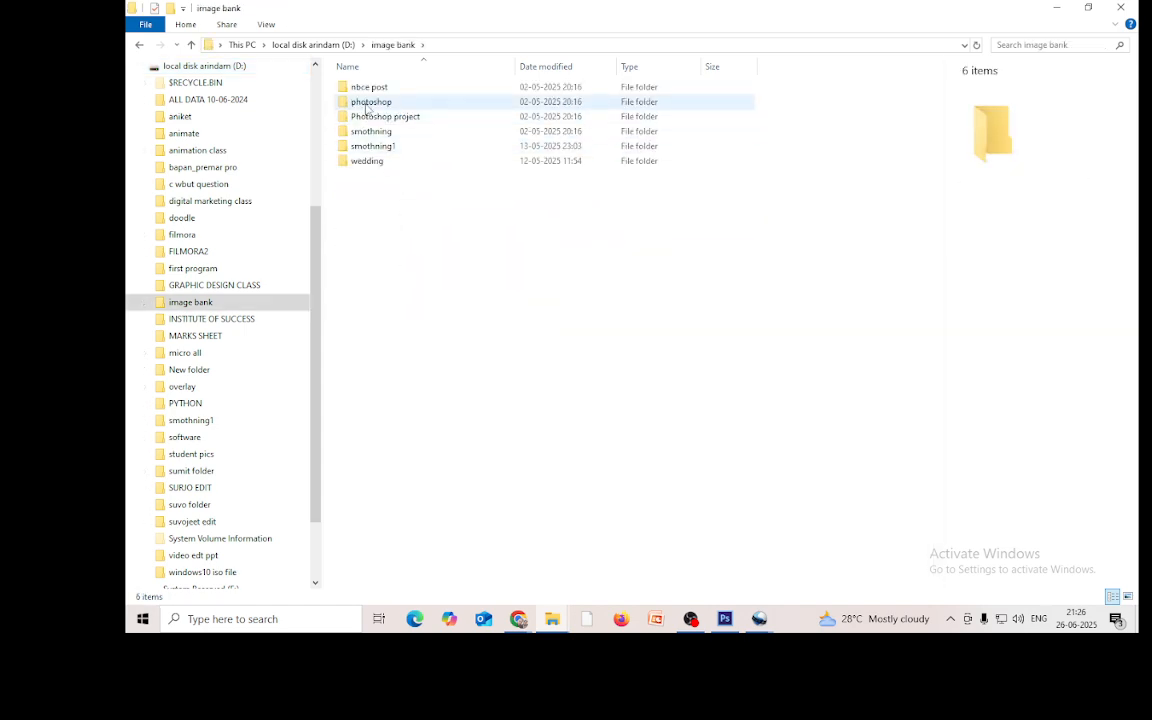
double_click(372, 102)
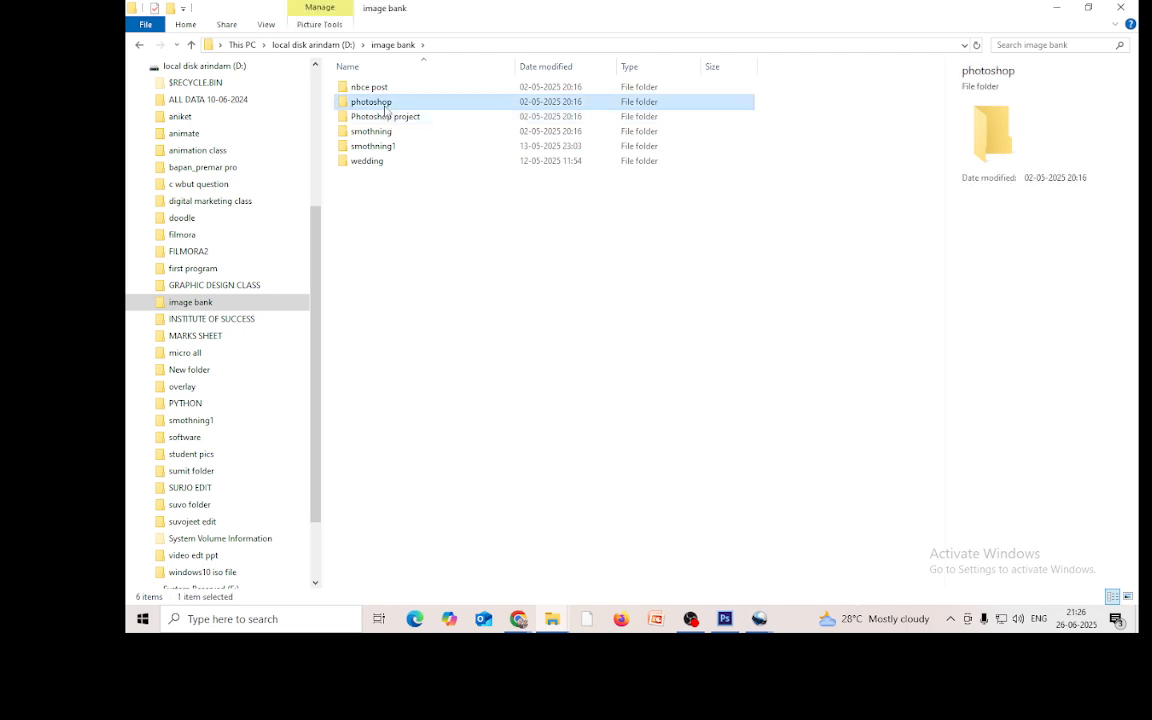
click(440, 212)
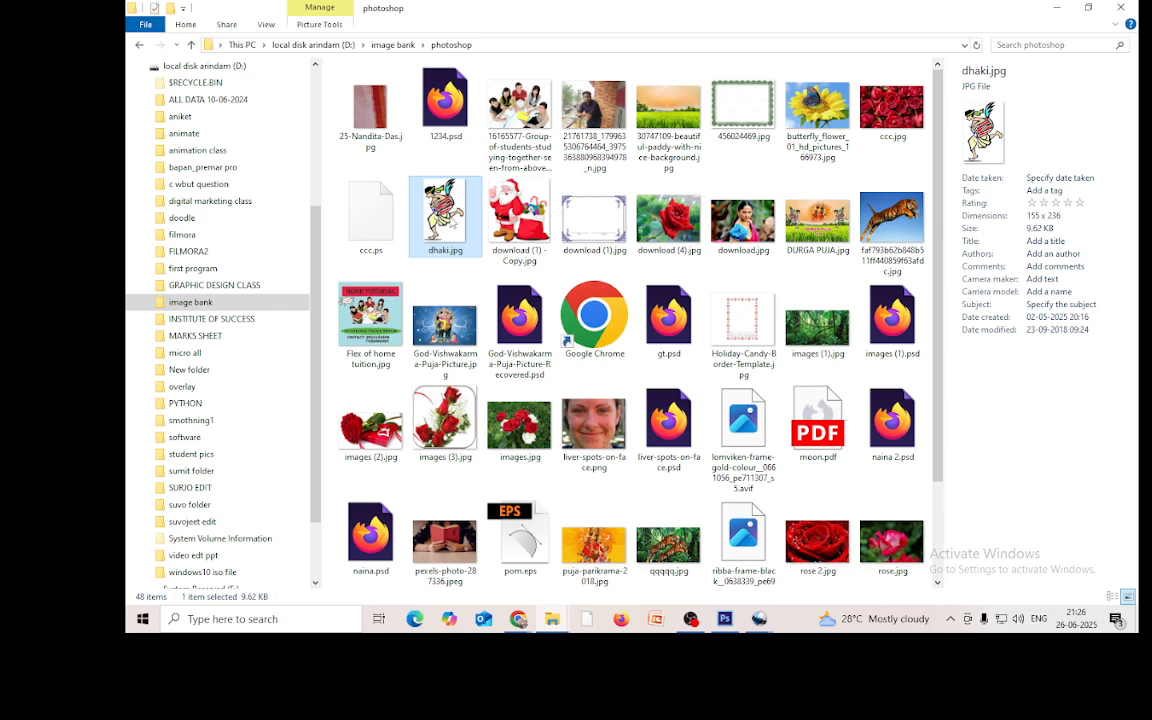
scroll(634, 248, down, 2)
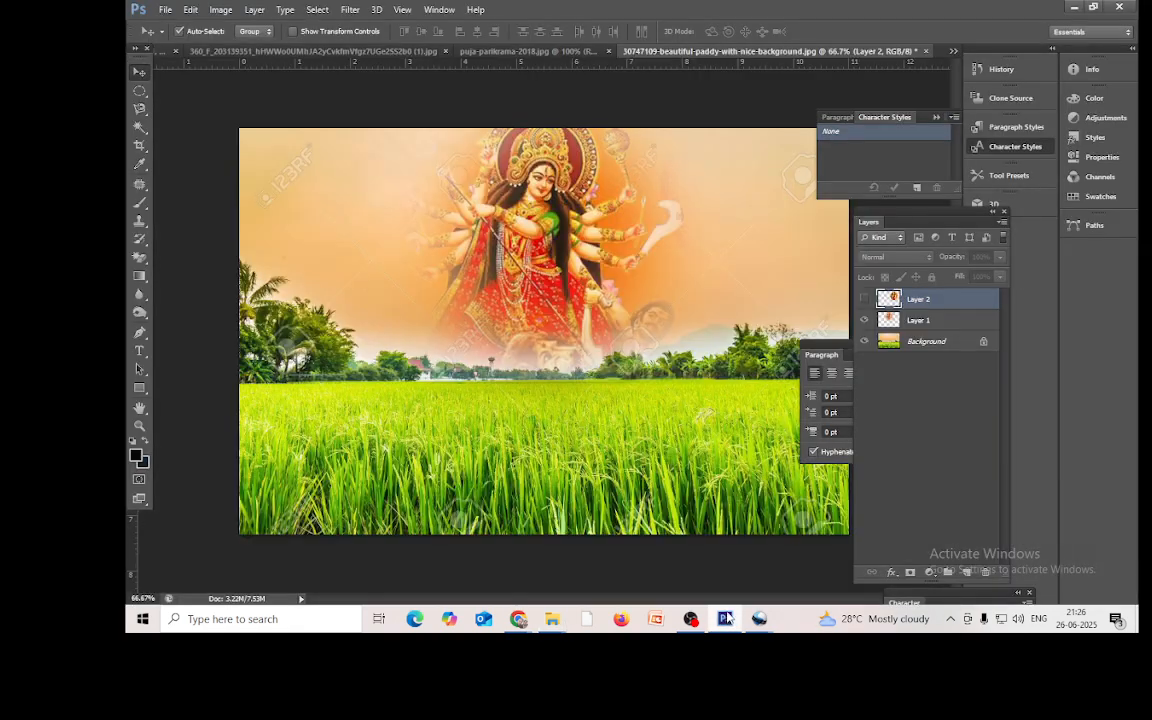
Step: Return to Photoshop and open dhaki.jpg from the photoshop folder
click(167, 11)
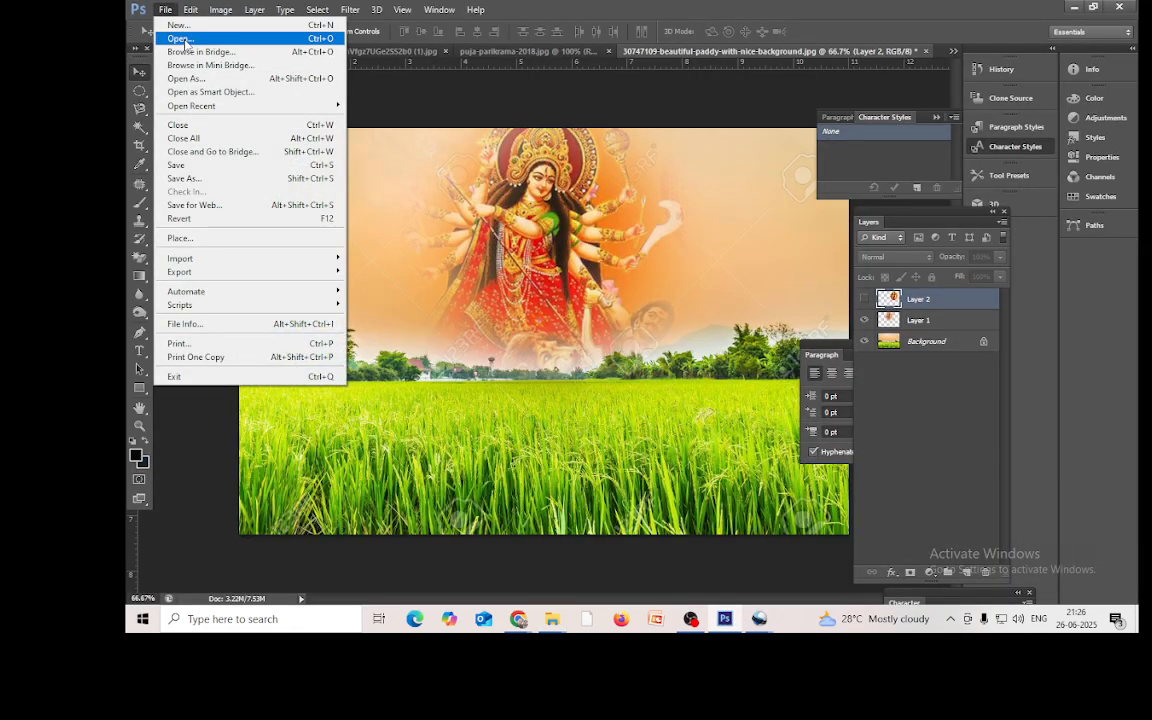
click(182, 37)
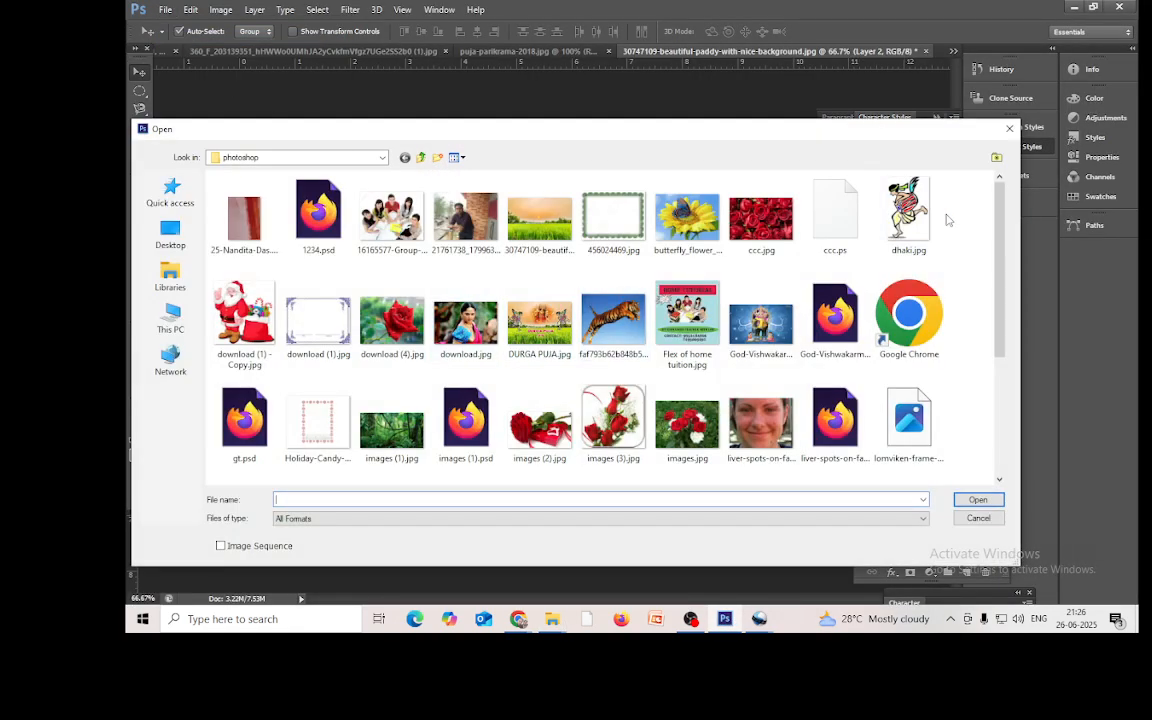
click(912, 215)
click(977, 499)
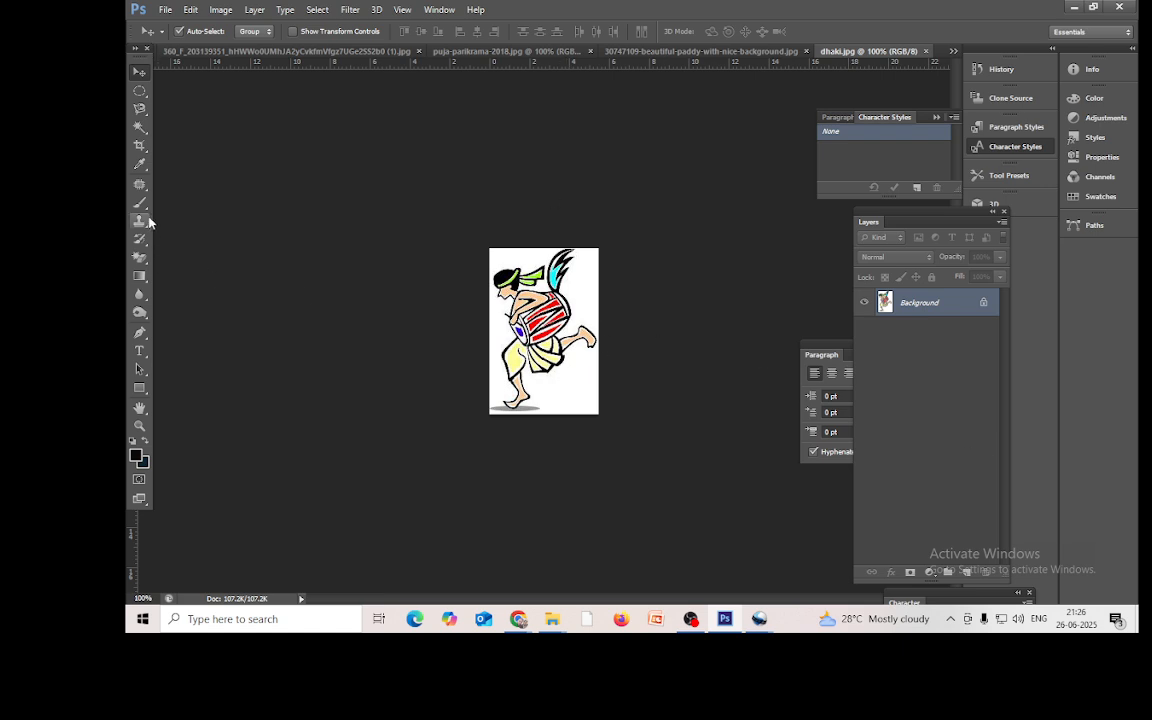
Step: Erase the white background around the drummer with the Magic Eraser Tool
click(146, 258)
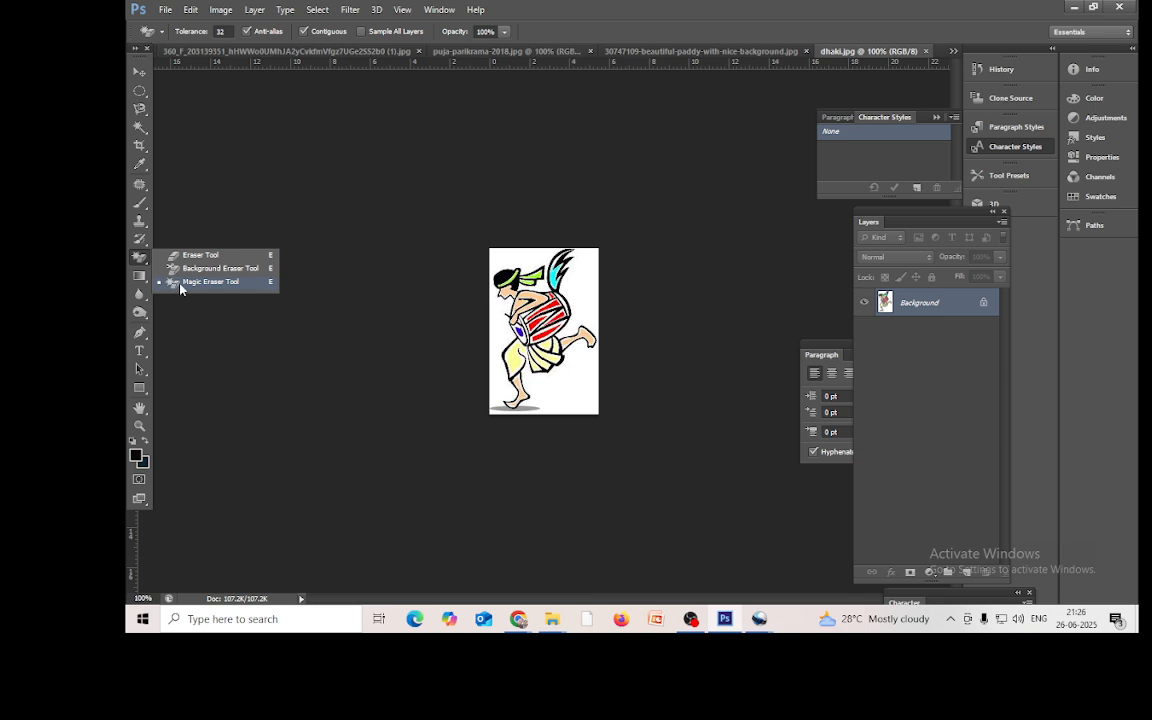
click(180, 283)
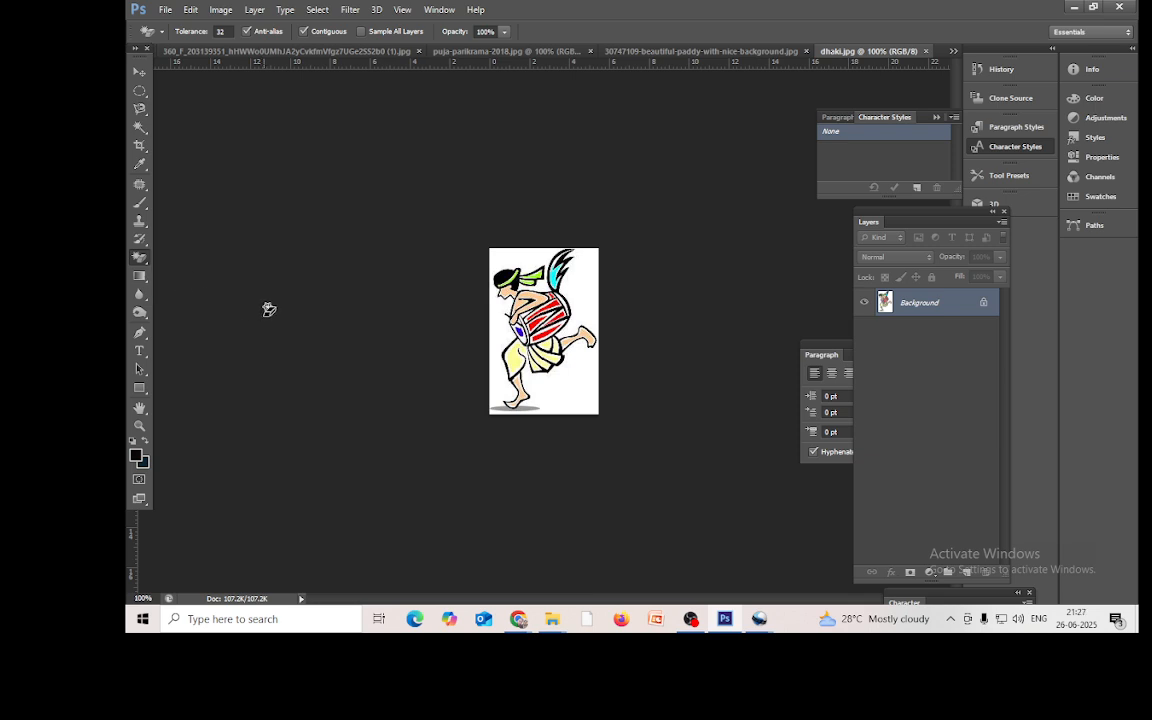
click(582, 287)
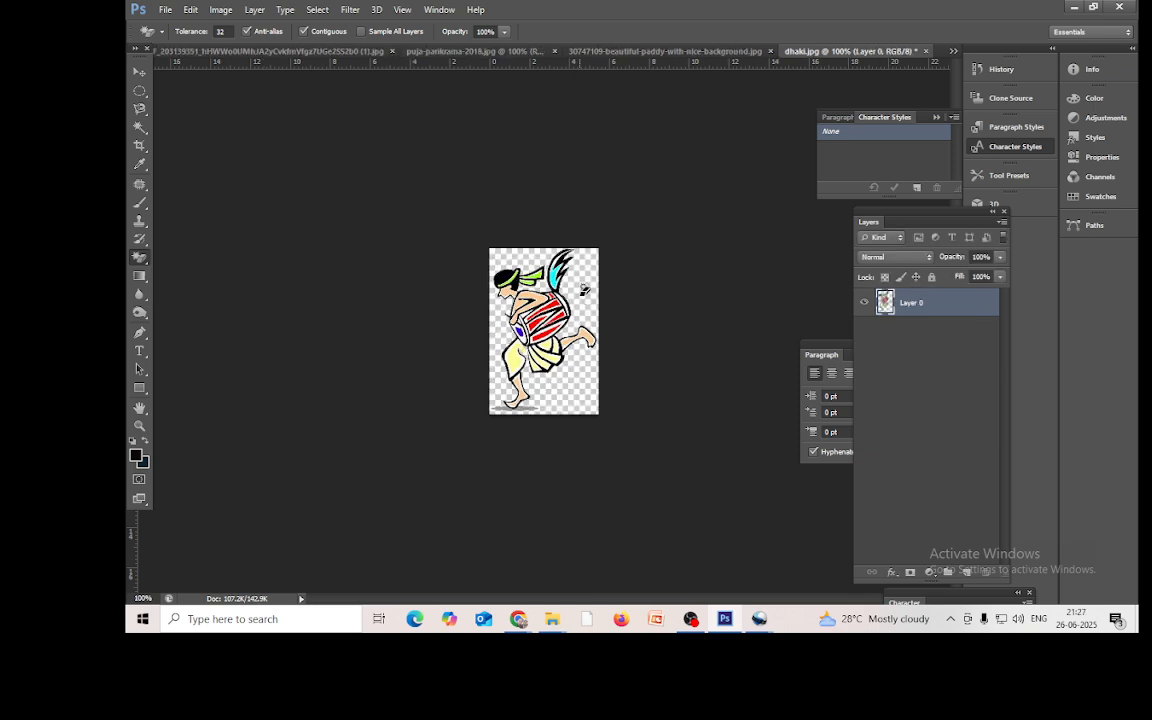
Step: Move the drummer cutout into the paddy field document and place it on the grass below the goddess
click(139, 73)
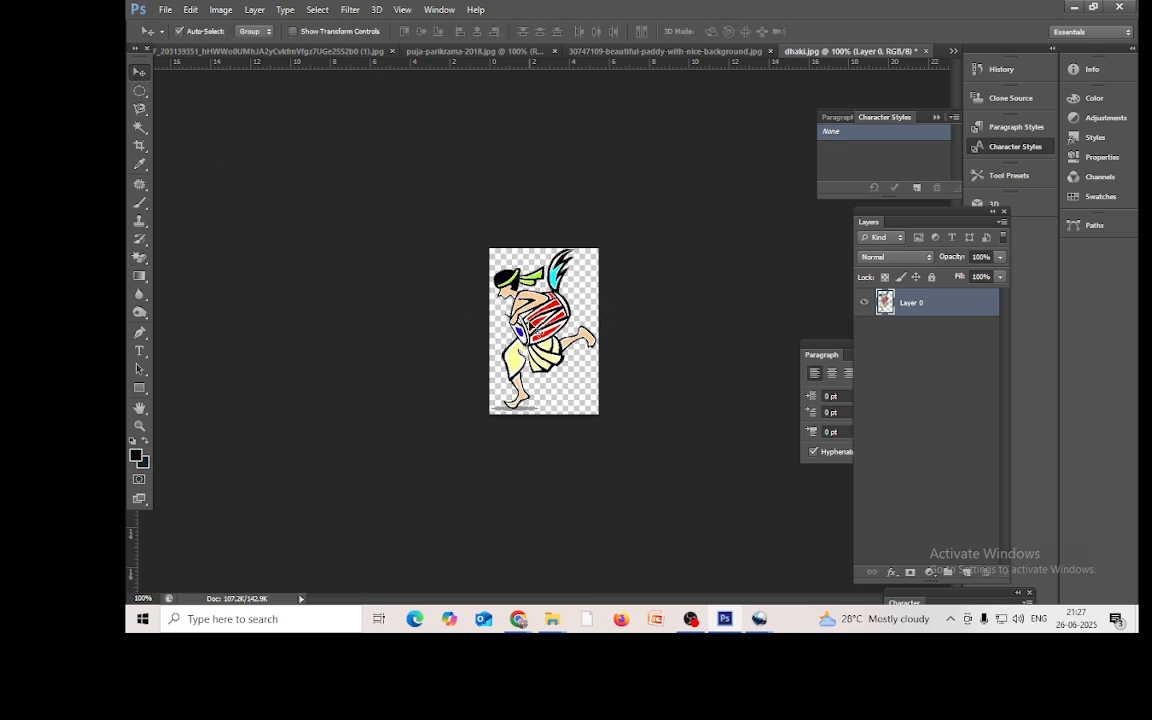
drag(483, 297, 628, 343)
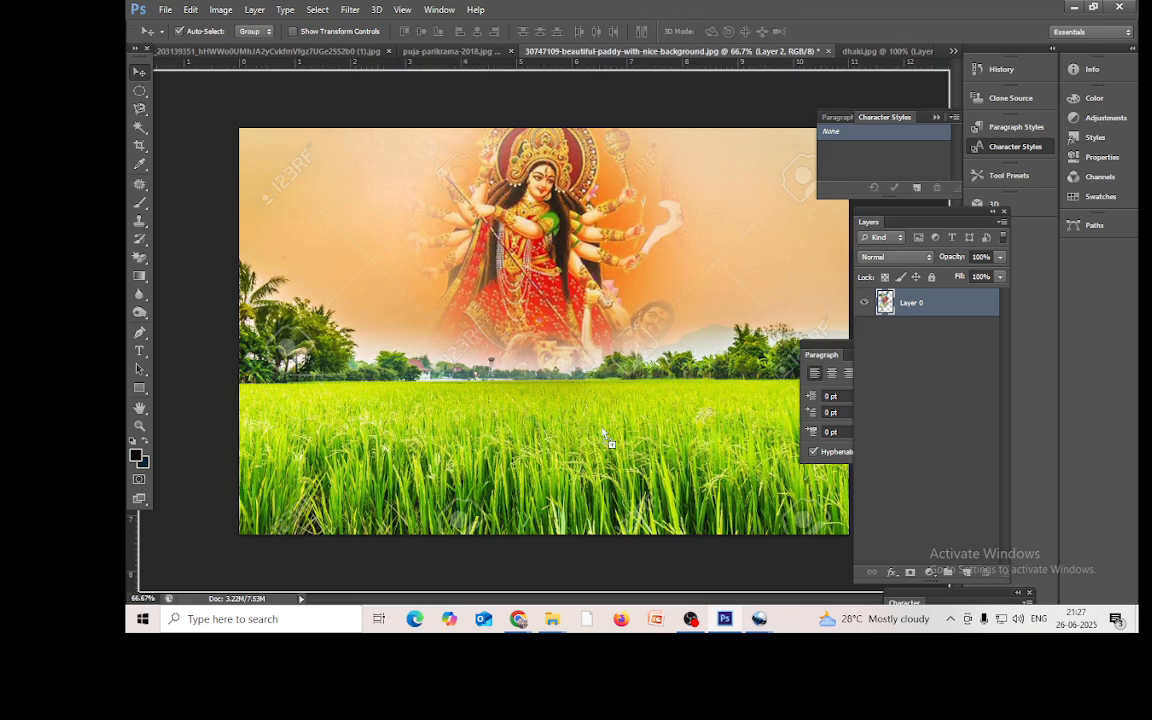
drag(602, 433, 606, 430)
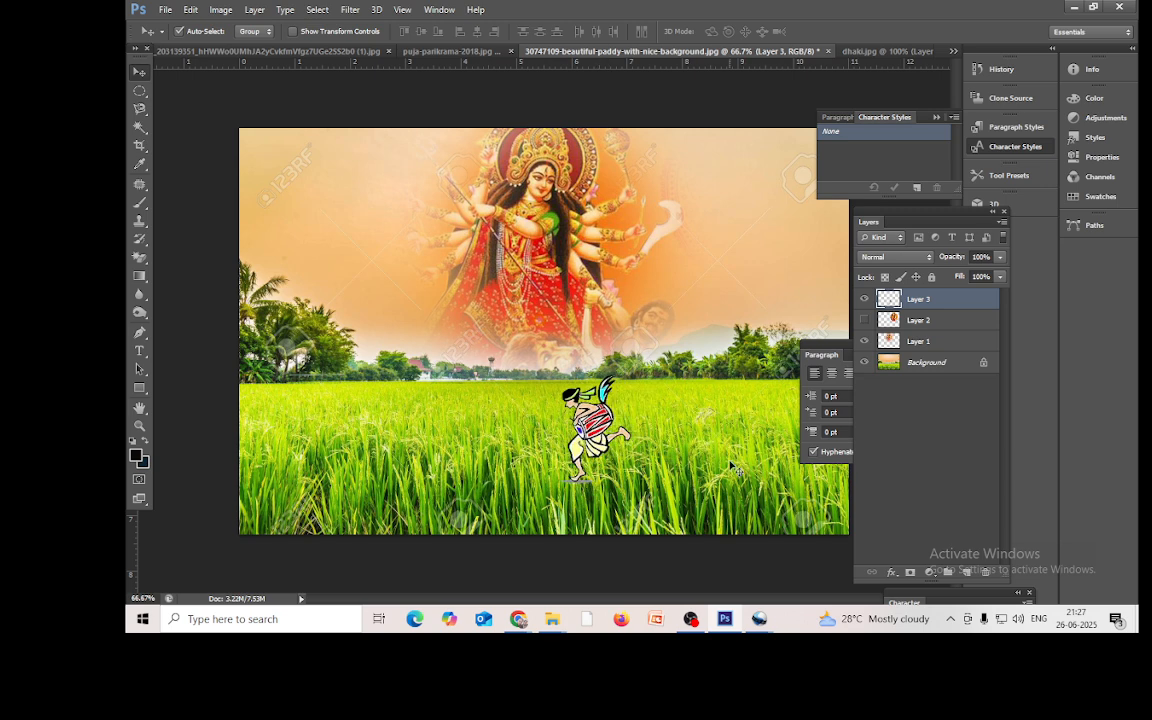
Step: Scale the drummer to about 207% and place it to the right of the goddess, clearing the Layers and Paragraph panels off the image
key(ctrl+t)
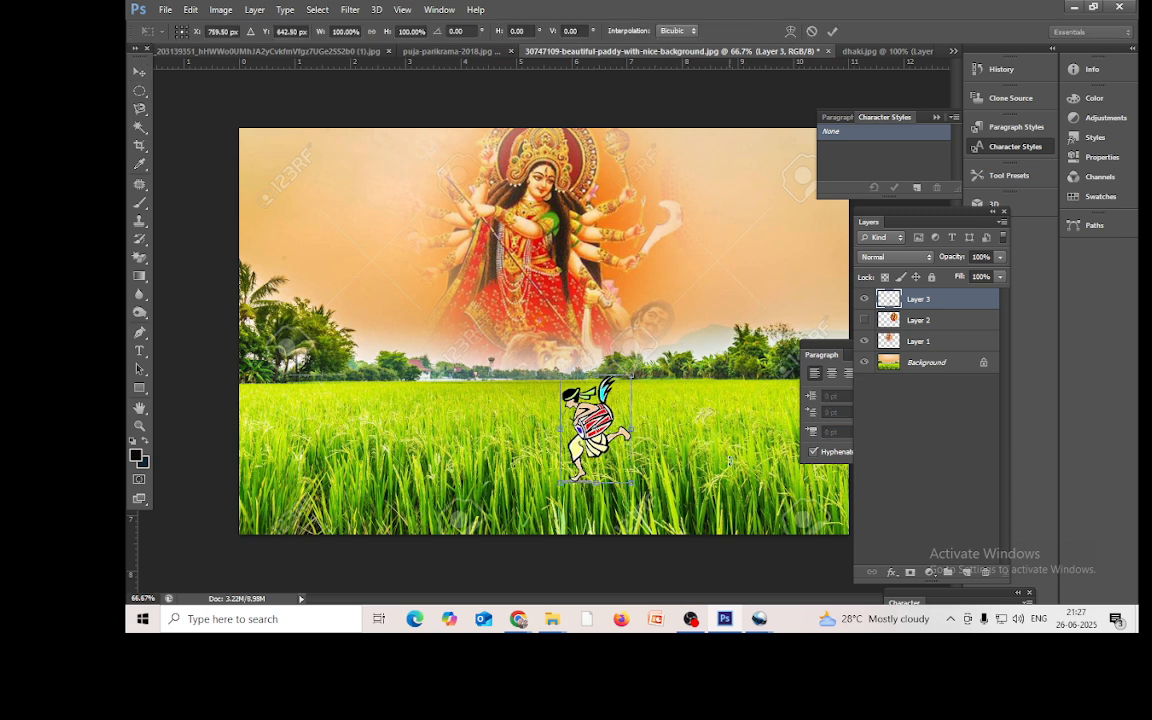
drag(634, 376, 668, 318)
drag(600, 430, 750, 320)
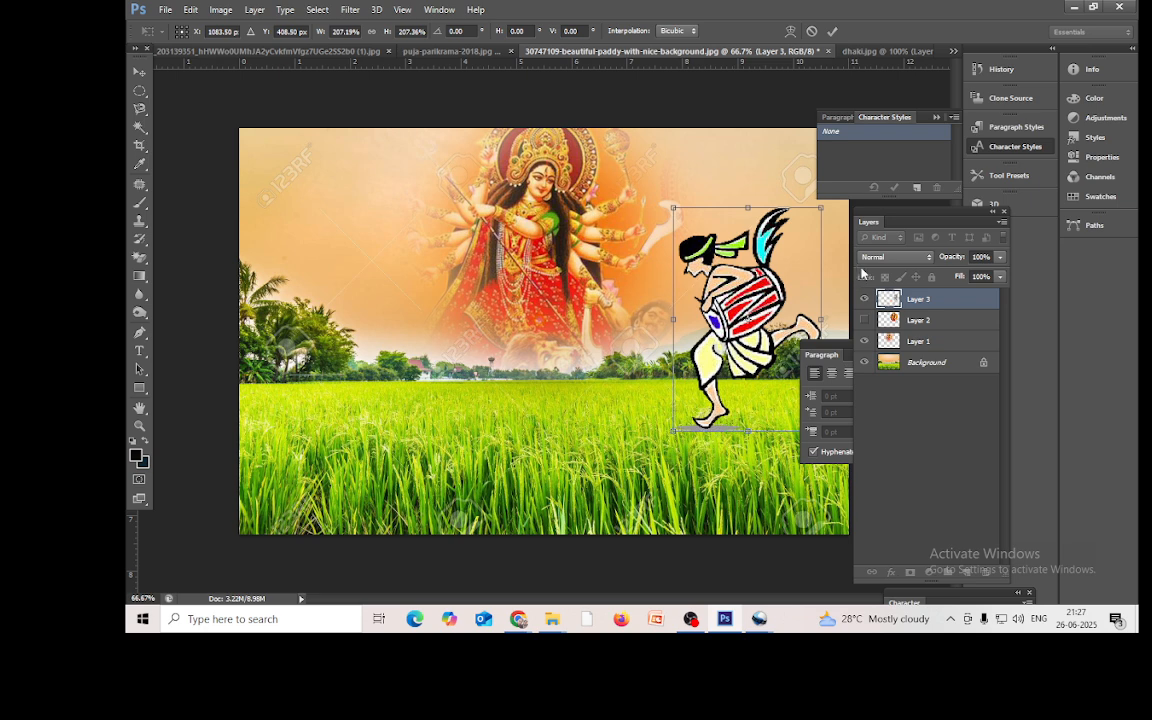
drag(922, 221, 1095, 245)
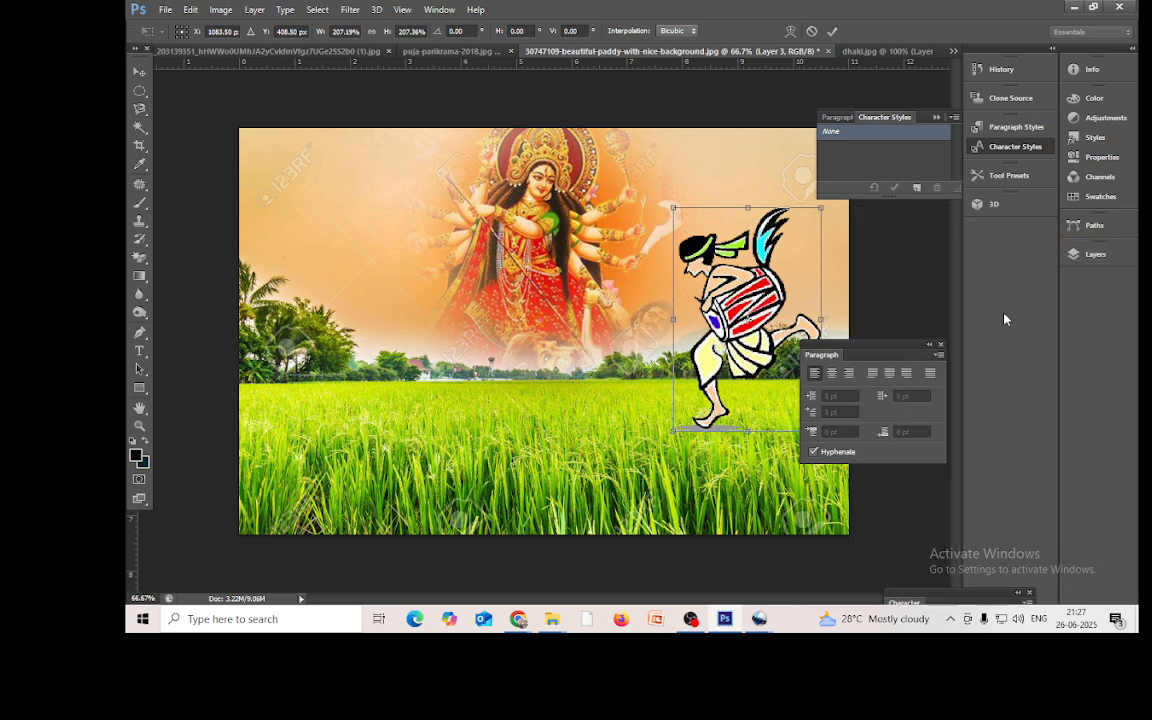
drag(890, 350, 986, 333)
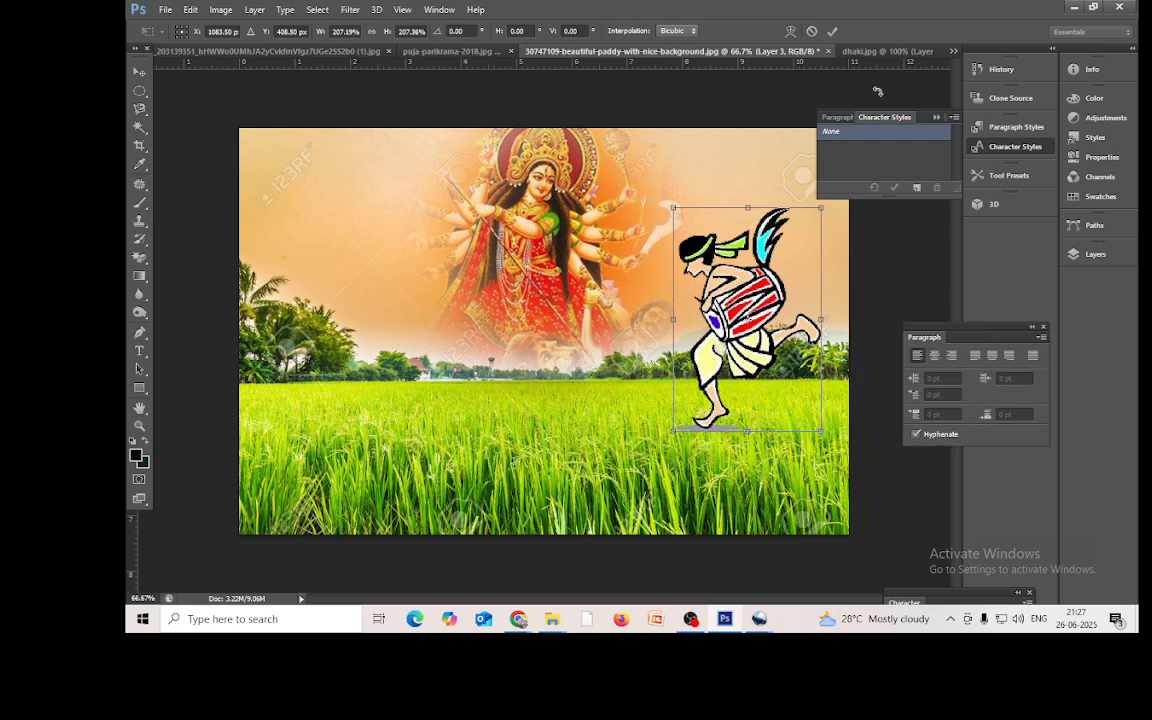
drag(694, 258, 700, 255)
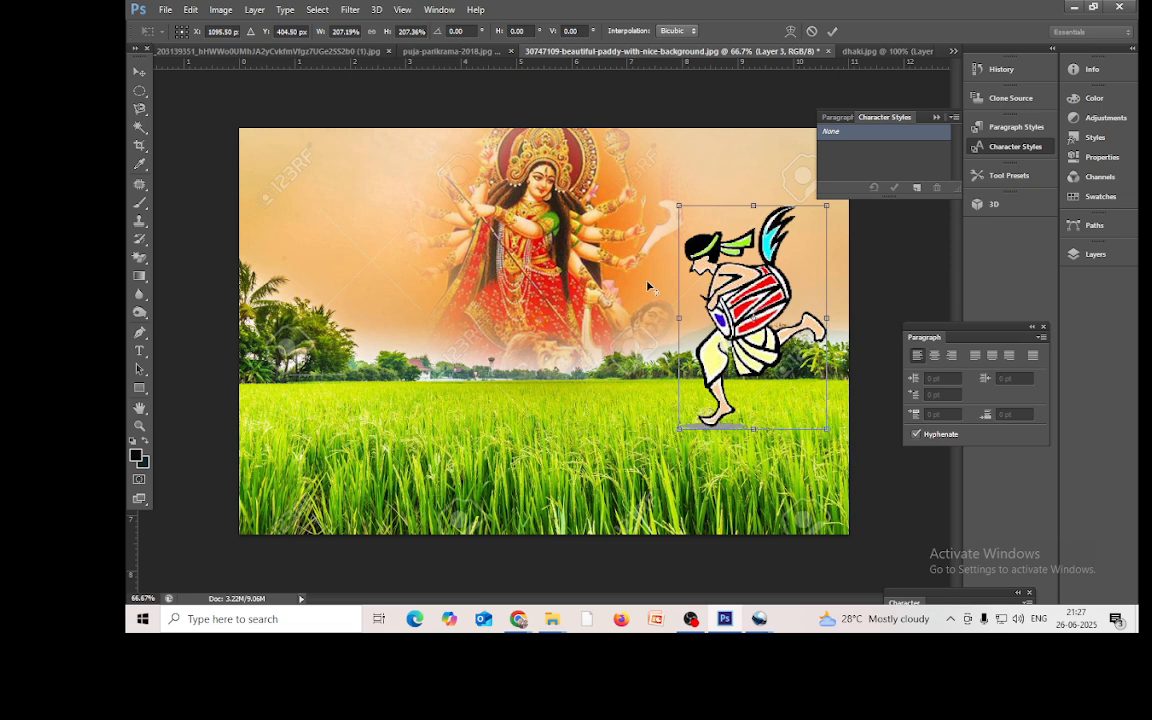
click(832, 31)
Step: Duplicate the drummer to the left of the goddess and flip the copy horizontally at about -104.4% width to face her
drag(755, 272, 340, 272)
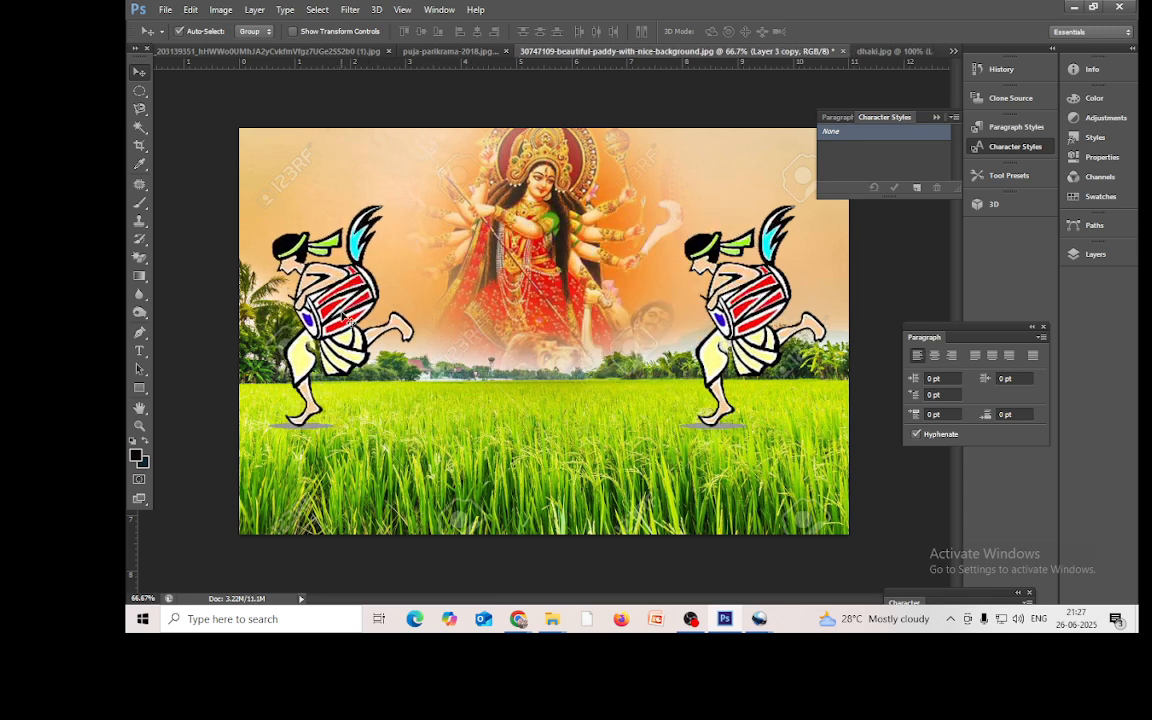
key(ctrl+t)
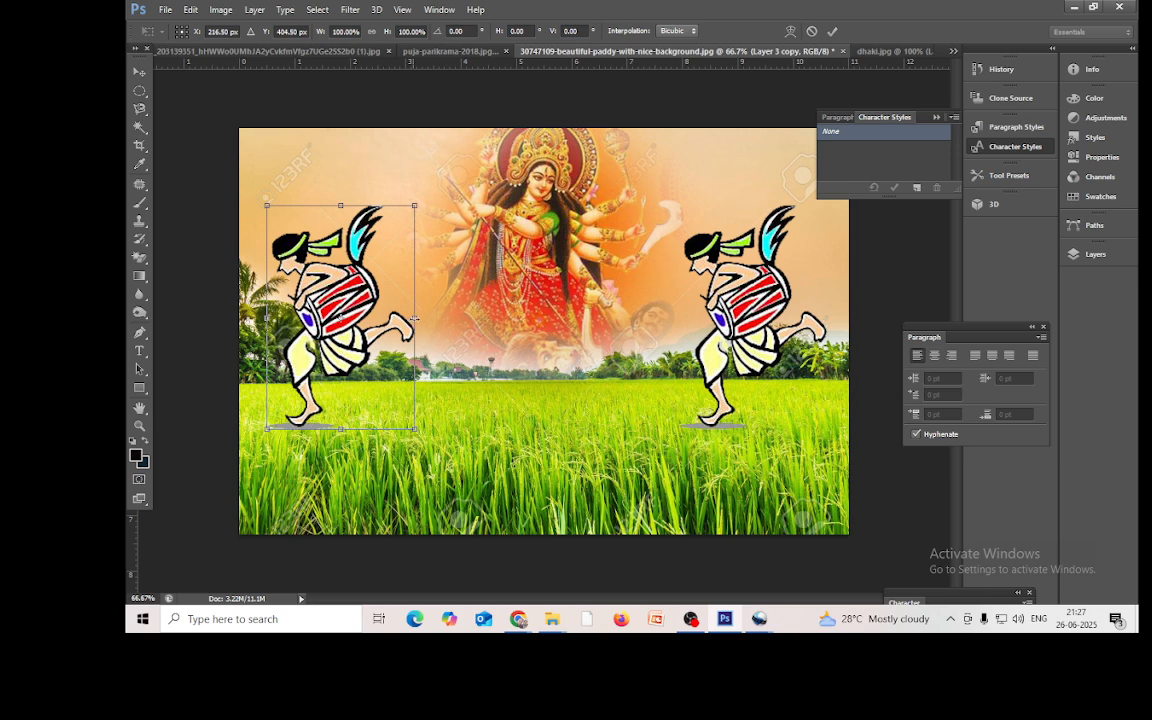
drag(414, 318, 263, 318)
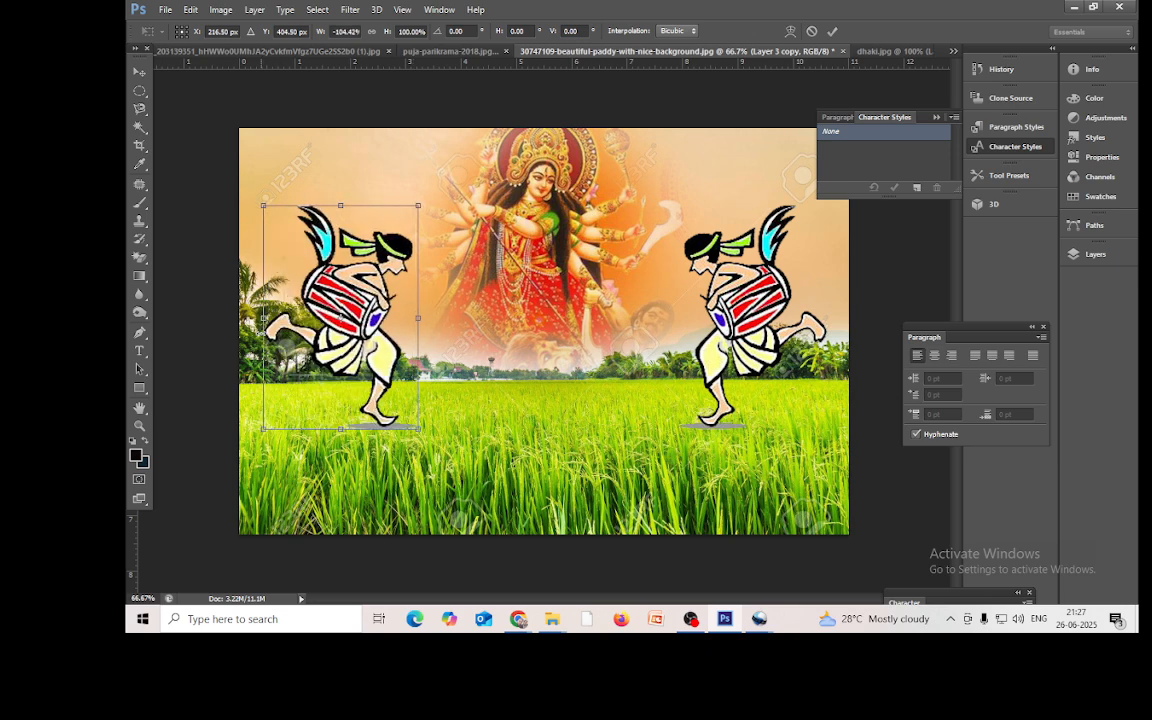
click(832, 31)
Step: Shift the goddess slightly right and move both drummers slightly outward toward the image edges
drag(527, 247, 544, 247)
drag(769, 300, 783, 300)
drag(343, 301, 339, 303)
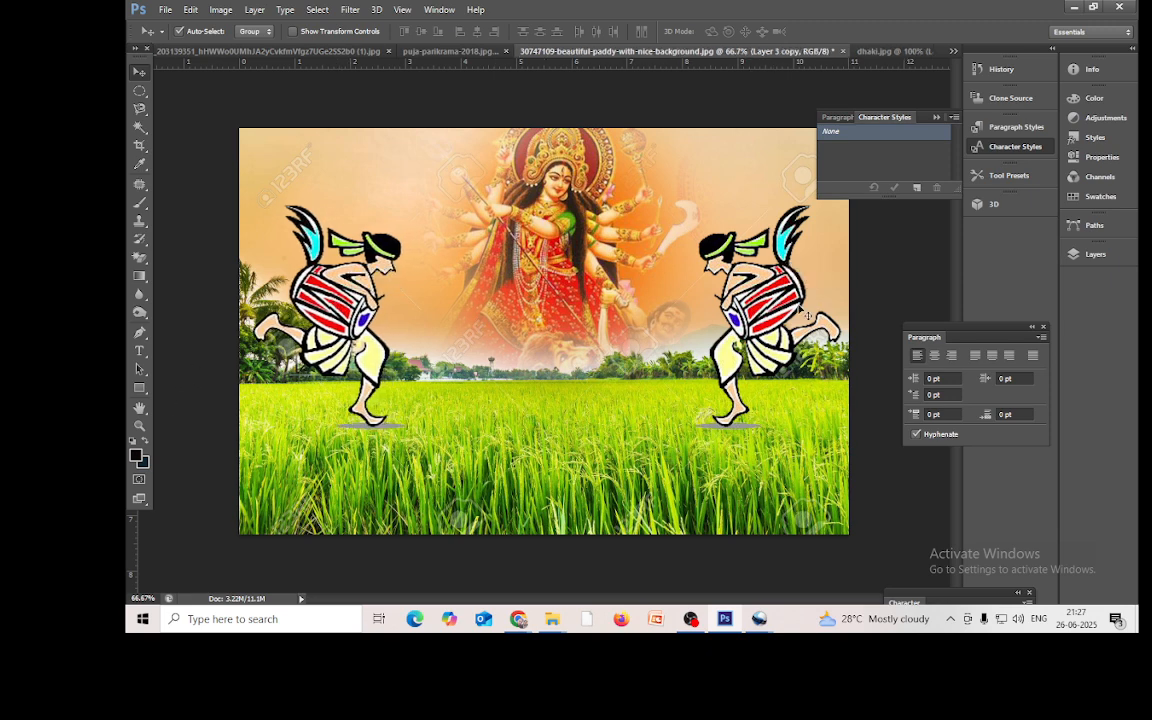
Step: Place two more copies of the right-hand drummer in the foreground grass, and move the Character panel up into full view
drag(777, 295, 577, 408)
drag(786, 305, 451, 414)
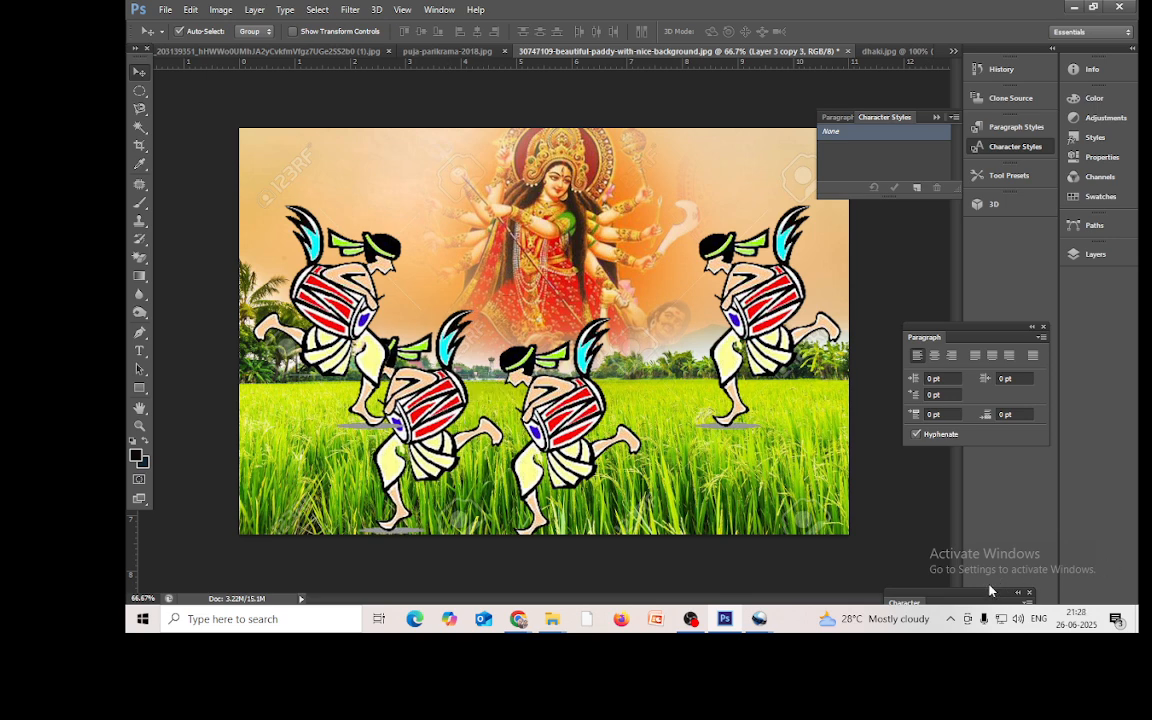
drag(957, 592, 1000, 354)
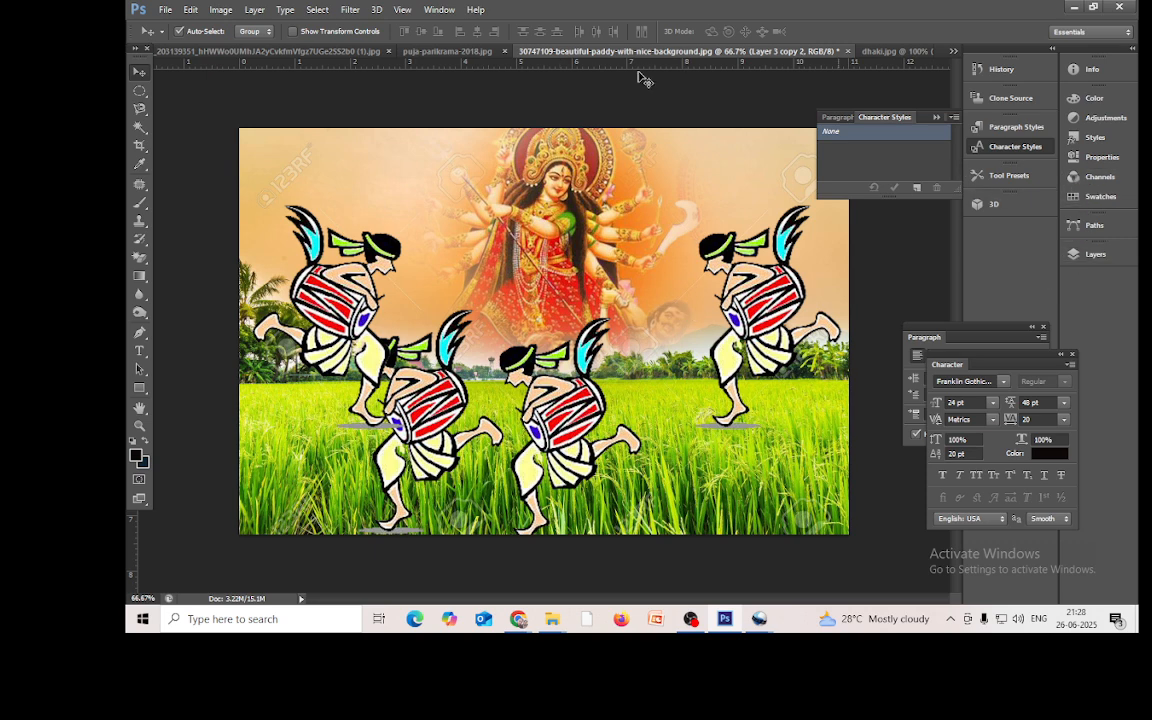
Step: Bring up the layer list and hide the two foreground drummer copies, Layer 3 copy 2 and Layer 3 copy 3
click(436, 11)
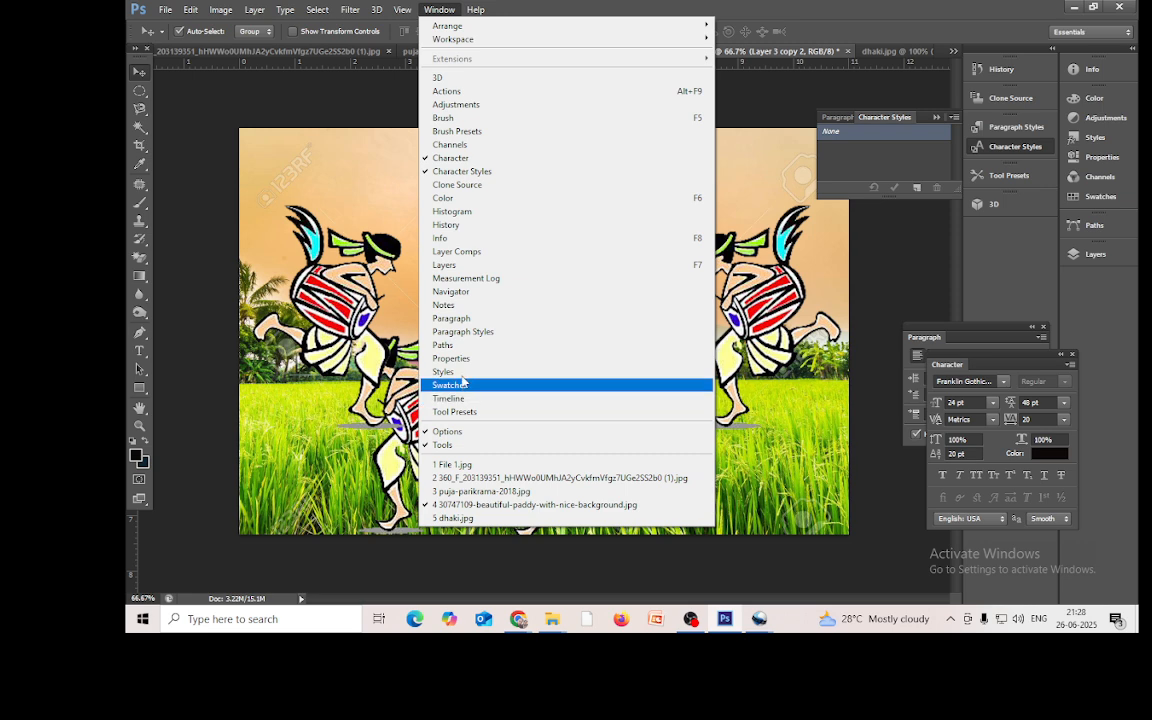
click(458, 270)
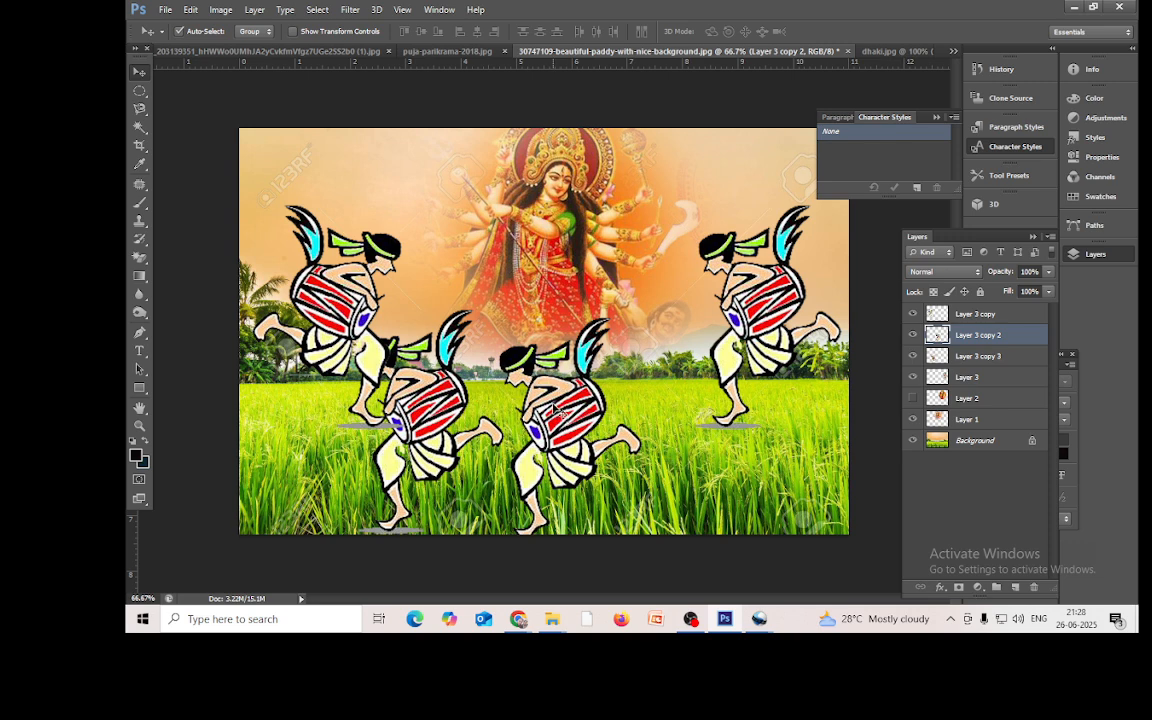
click(913, 336)
click(918, 356)
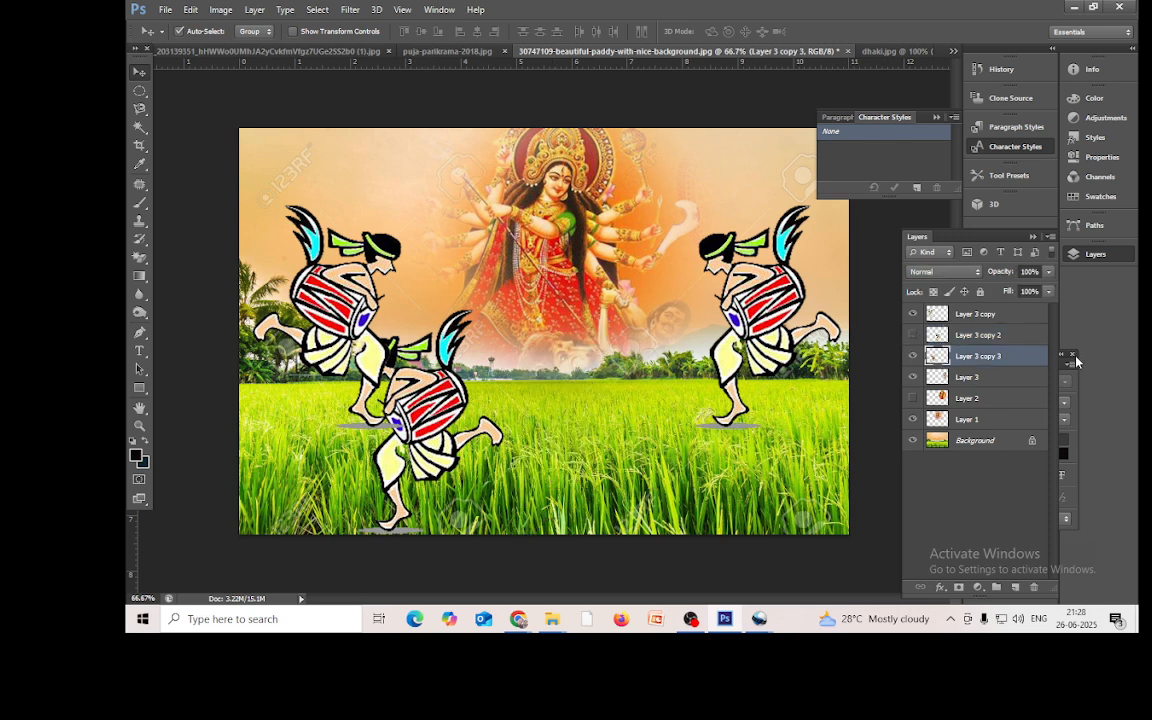
click(912, 356)
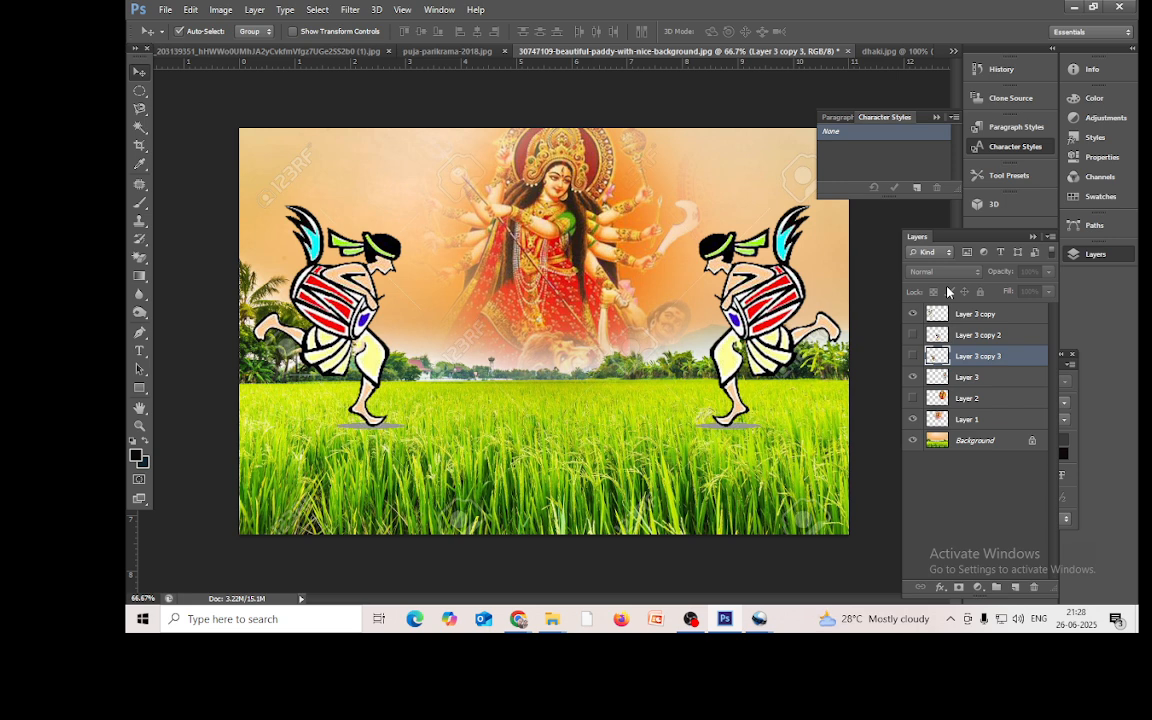
Step: Add the title "Durga Puja" as 18 pt text below the goddess, capitalizing both words
click(140, 352)
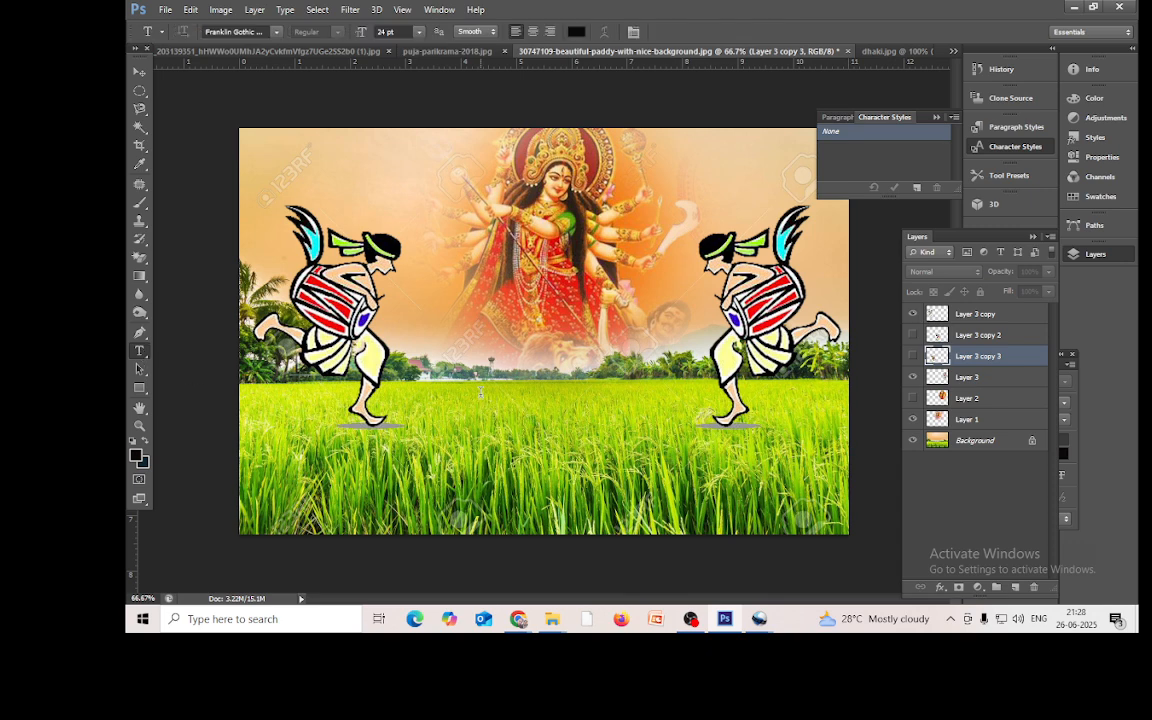
click(480, 393)
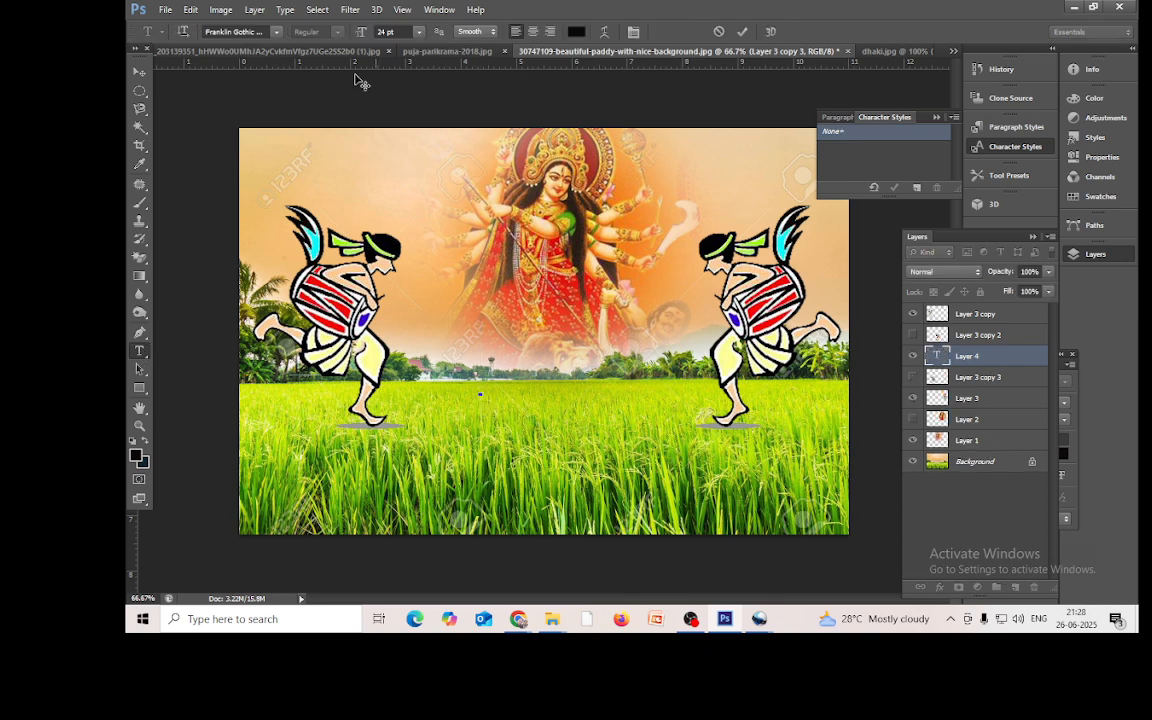
click(421, 32)
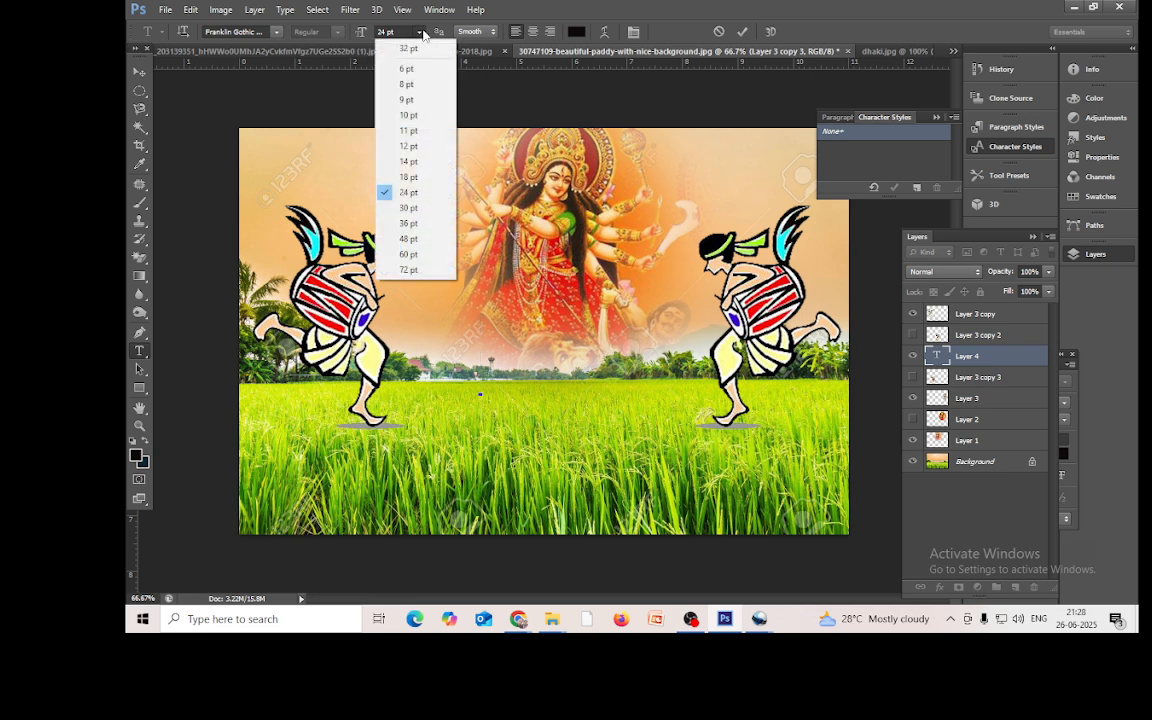
click(405, 177)
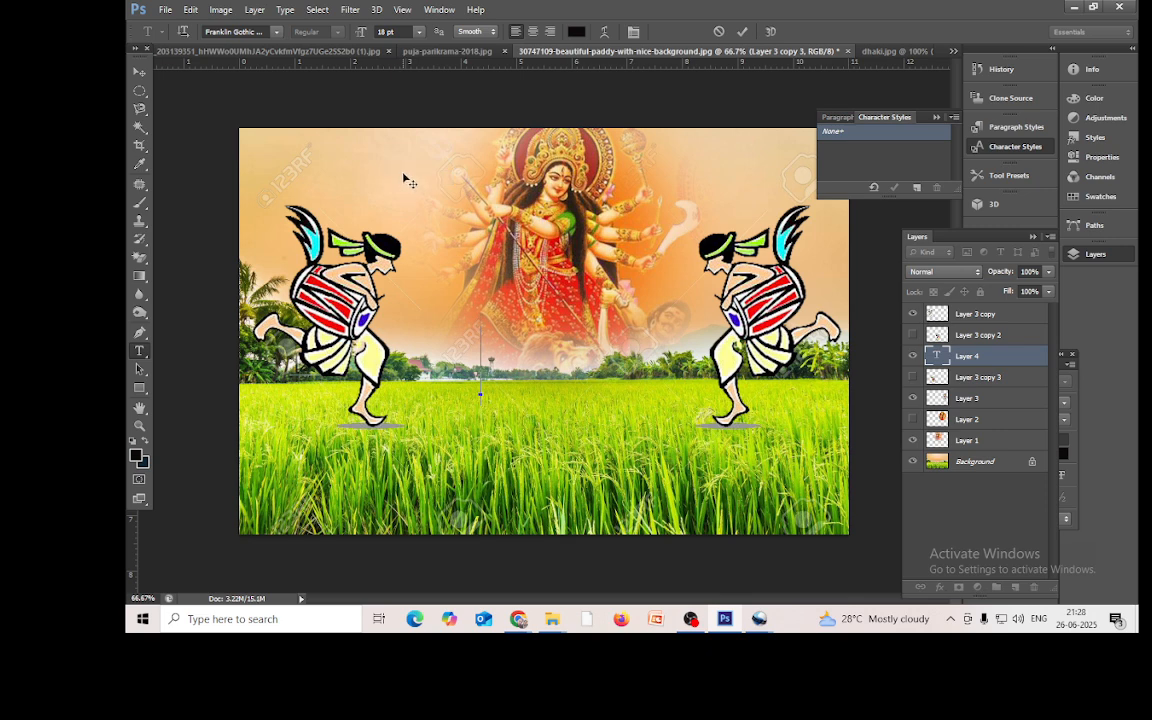
text(Durga)
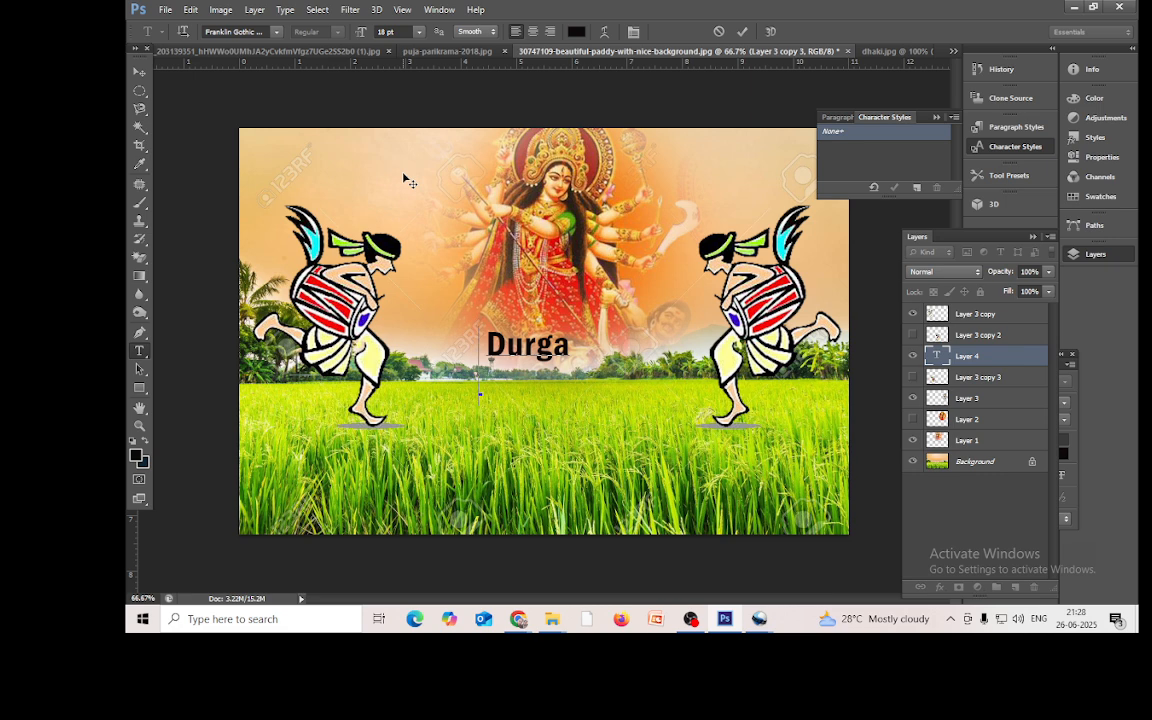
text( puja)
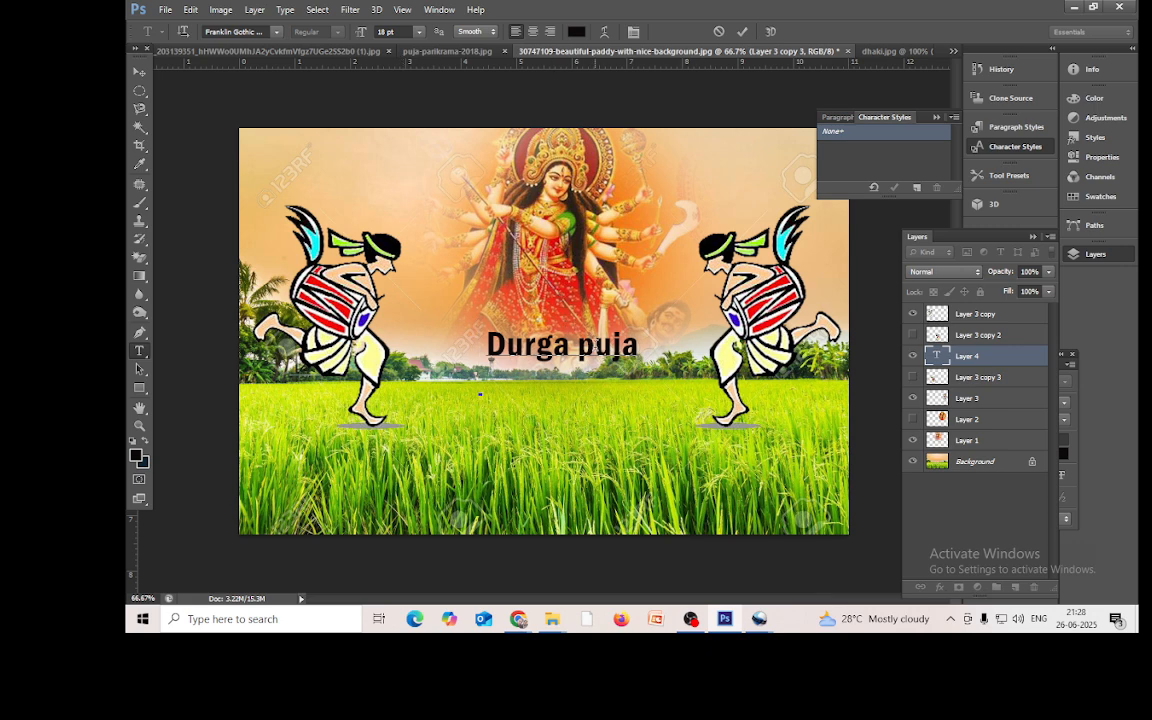
drag(587, 345, 580, 345)
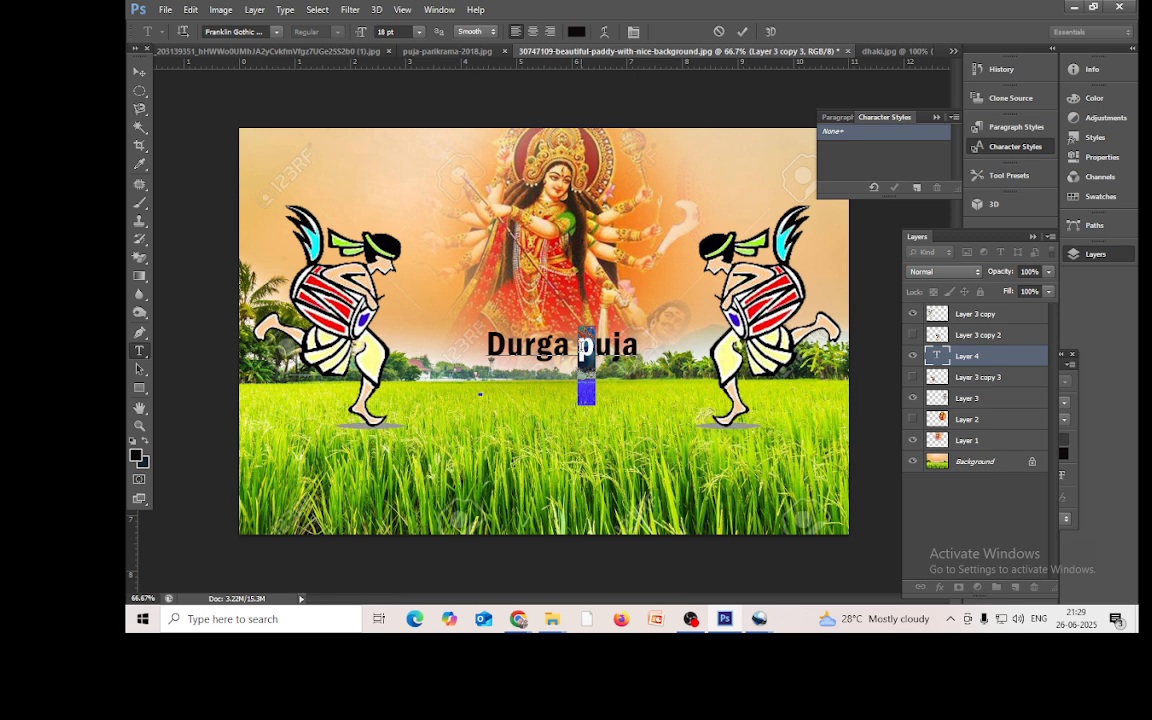
text(P)
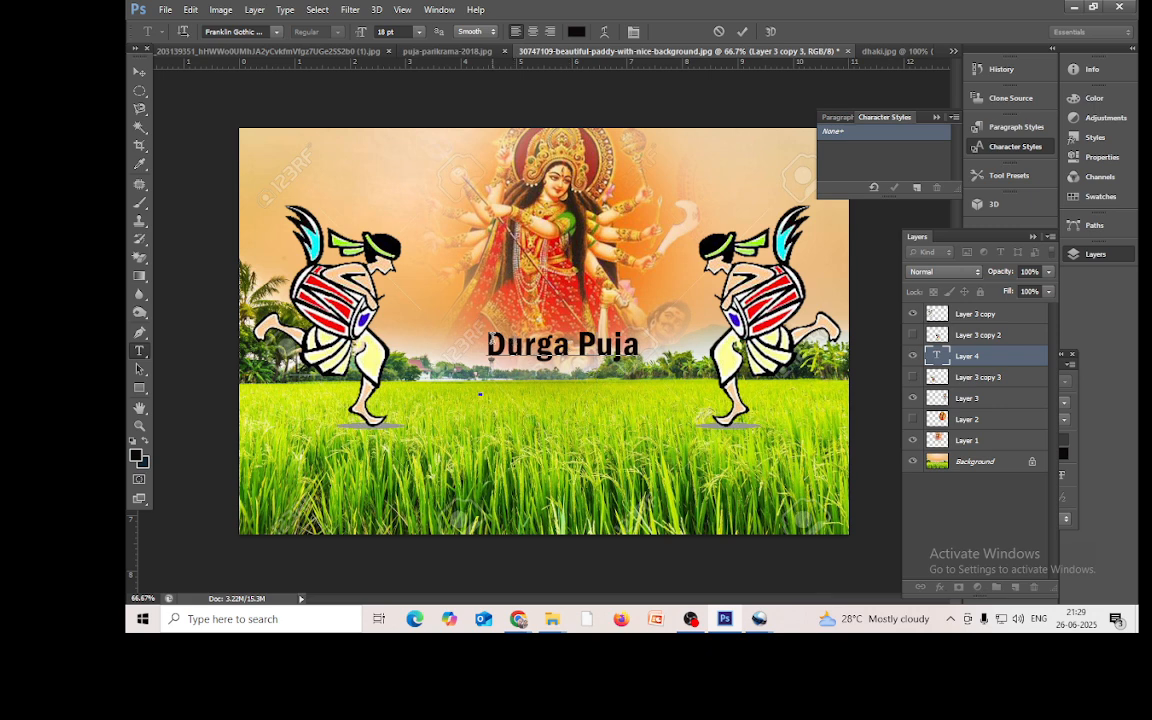
drag(489, 343, 641, 345)
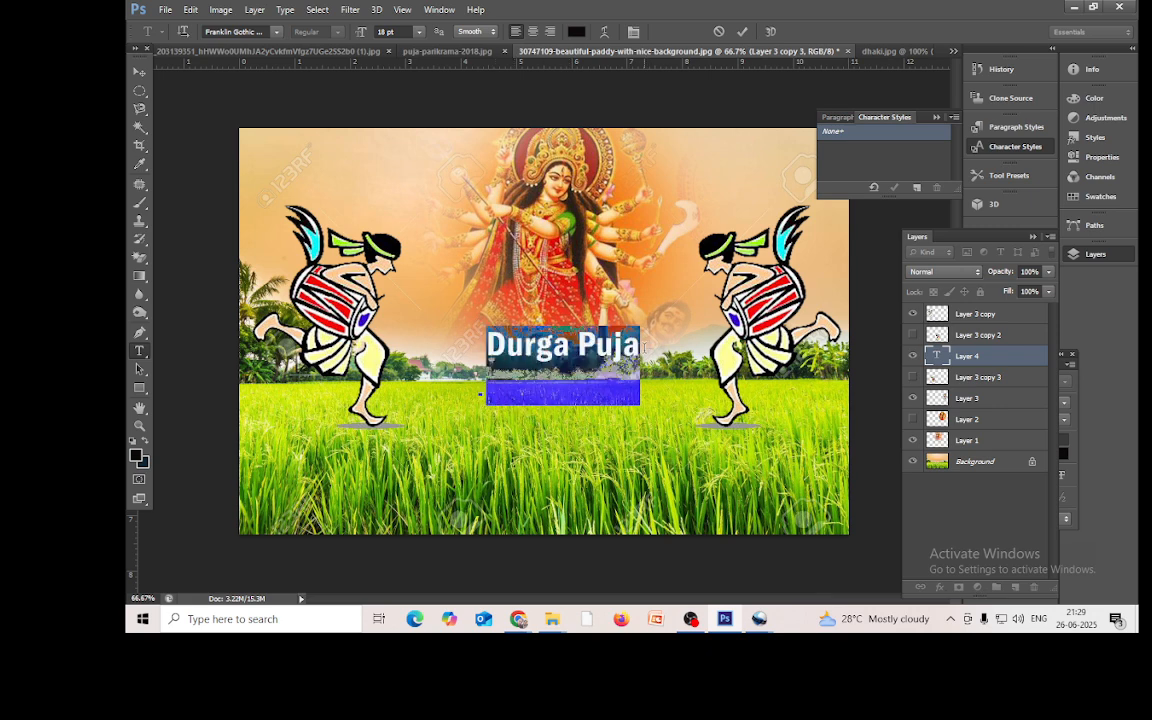
click(742, 31)
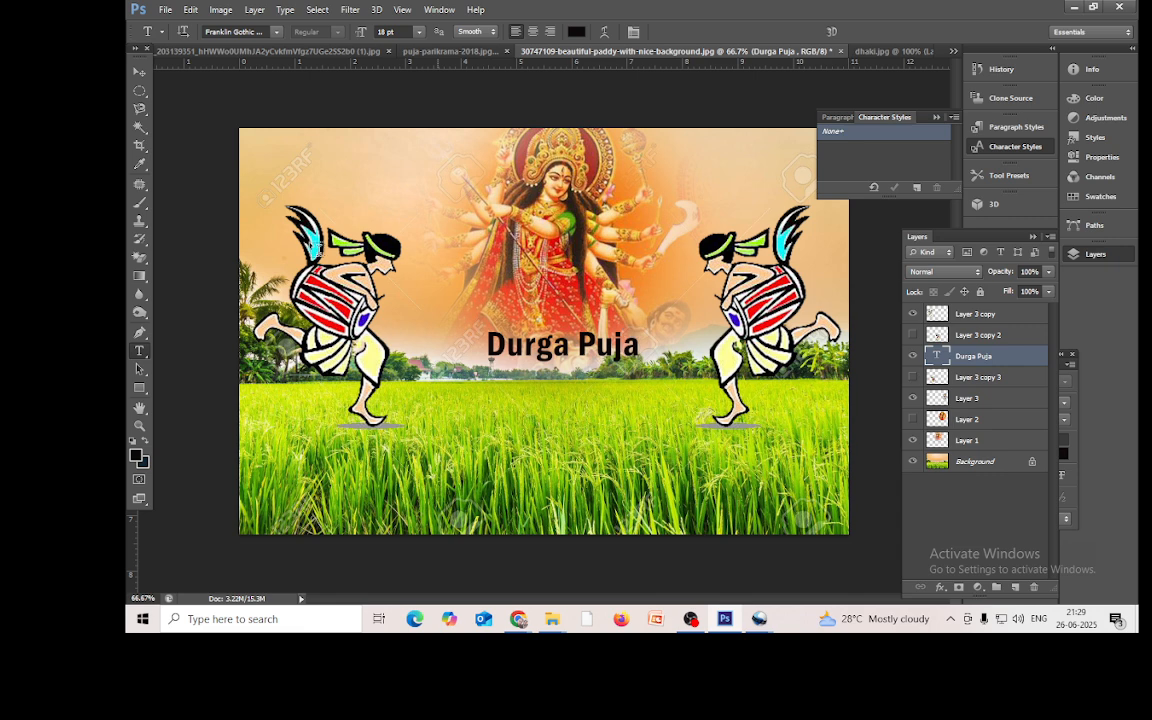
Step: Scale the Durga Puja title to about 175% and move it down to the edge of the field between the drummers
click(139, 72)
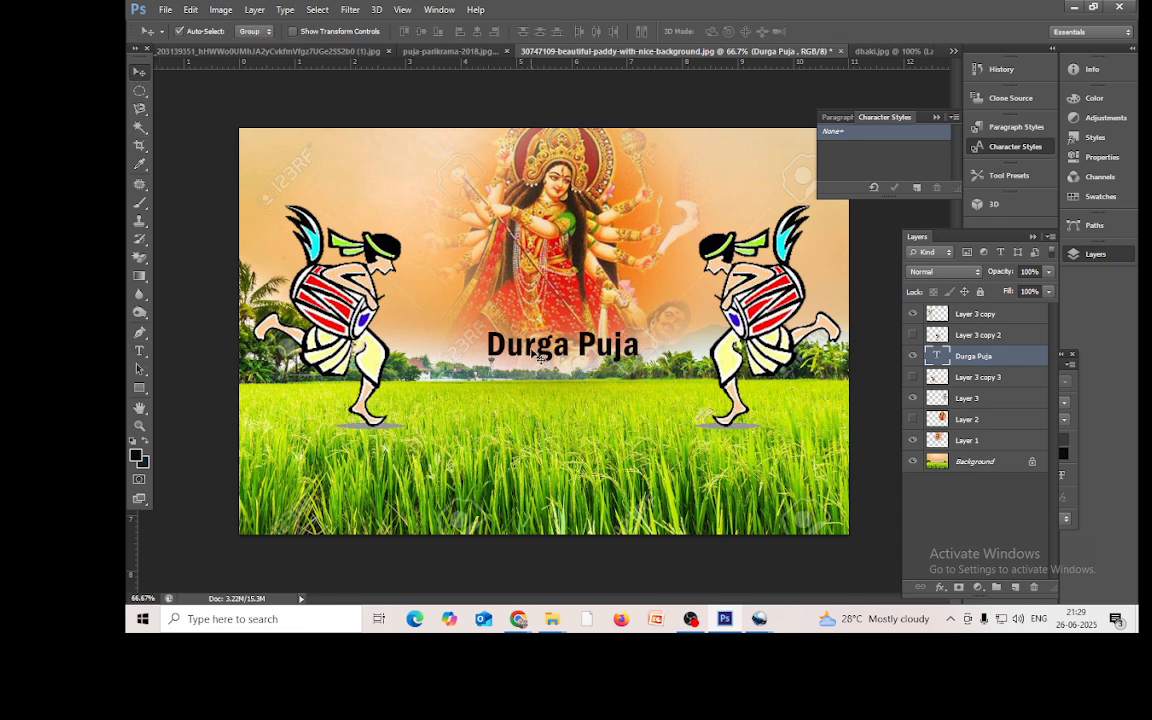
key(ctrl+t)
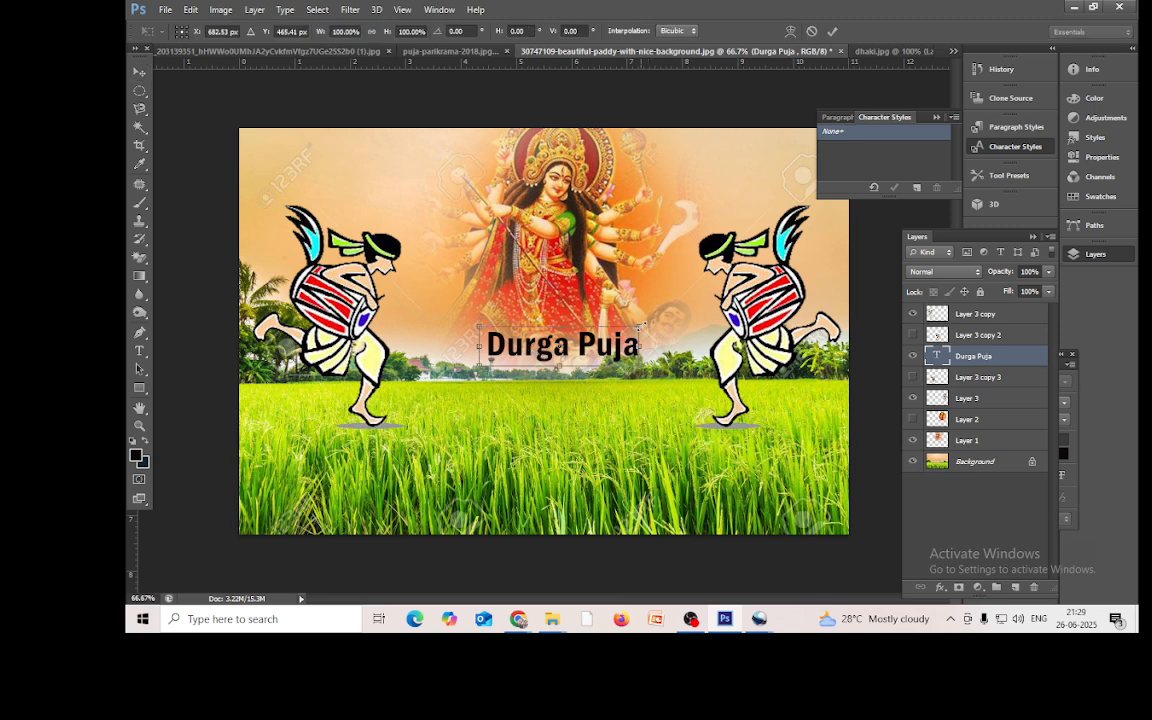
drag(640, 325, 700, 312)
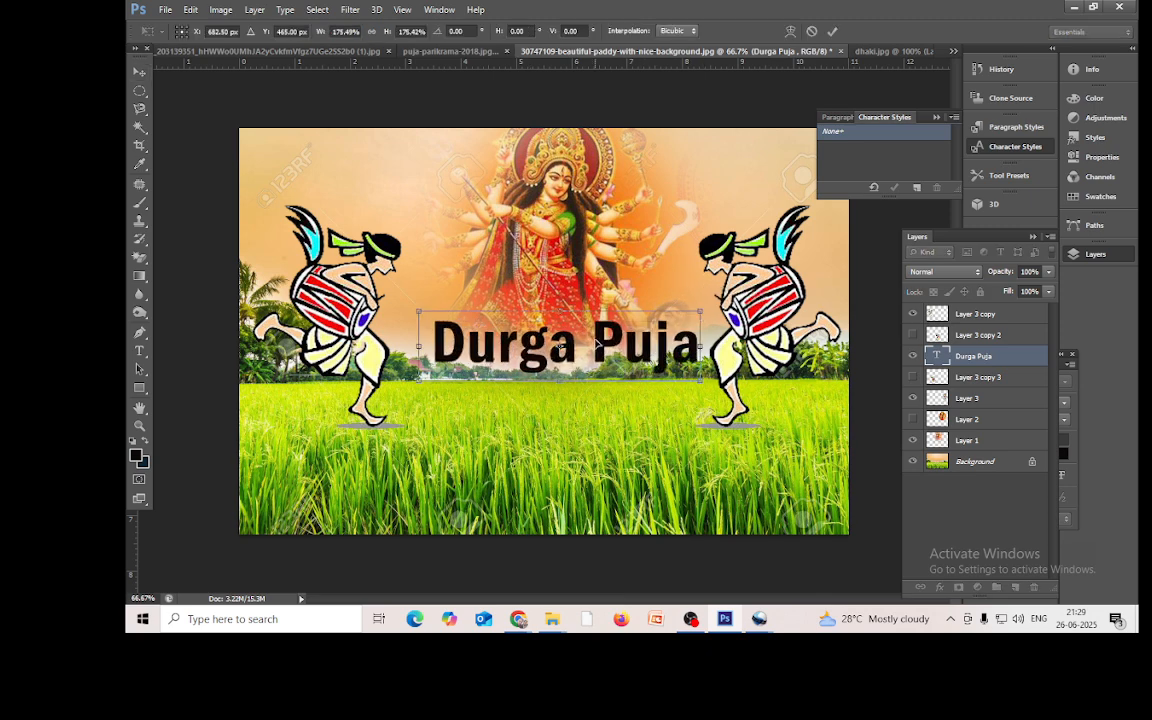
drag(598, 343, 590, 387)
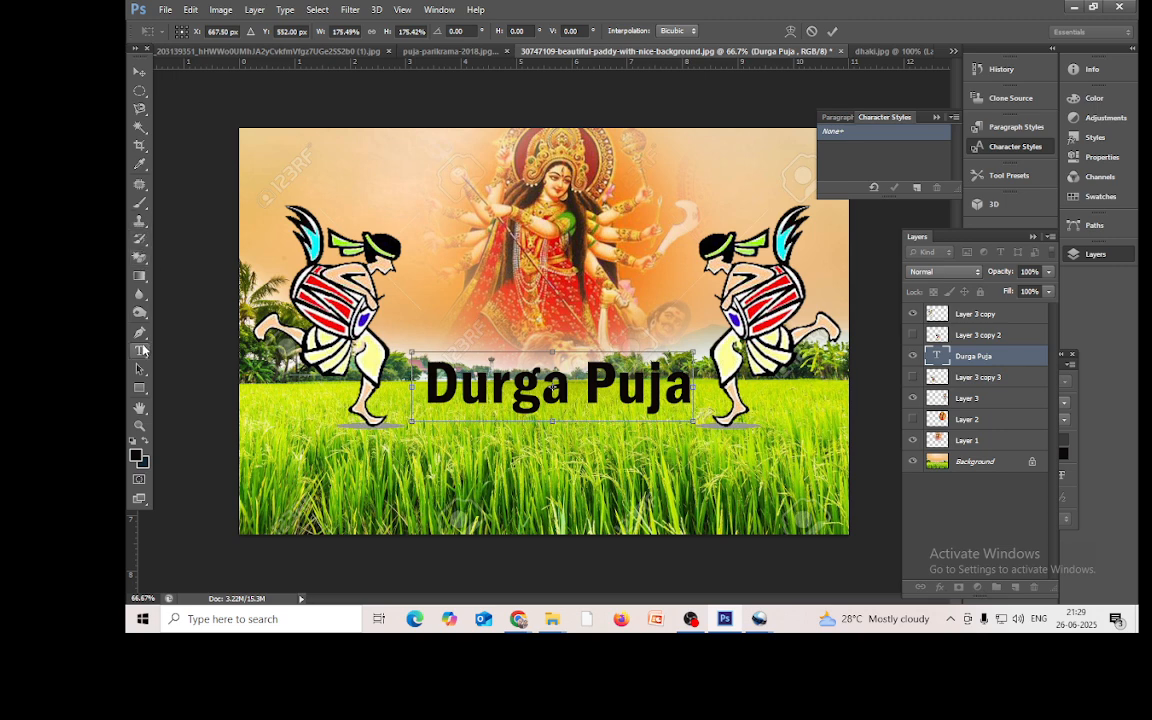
click(141, 352)
click(579, 239)
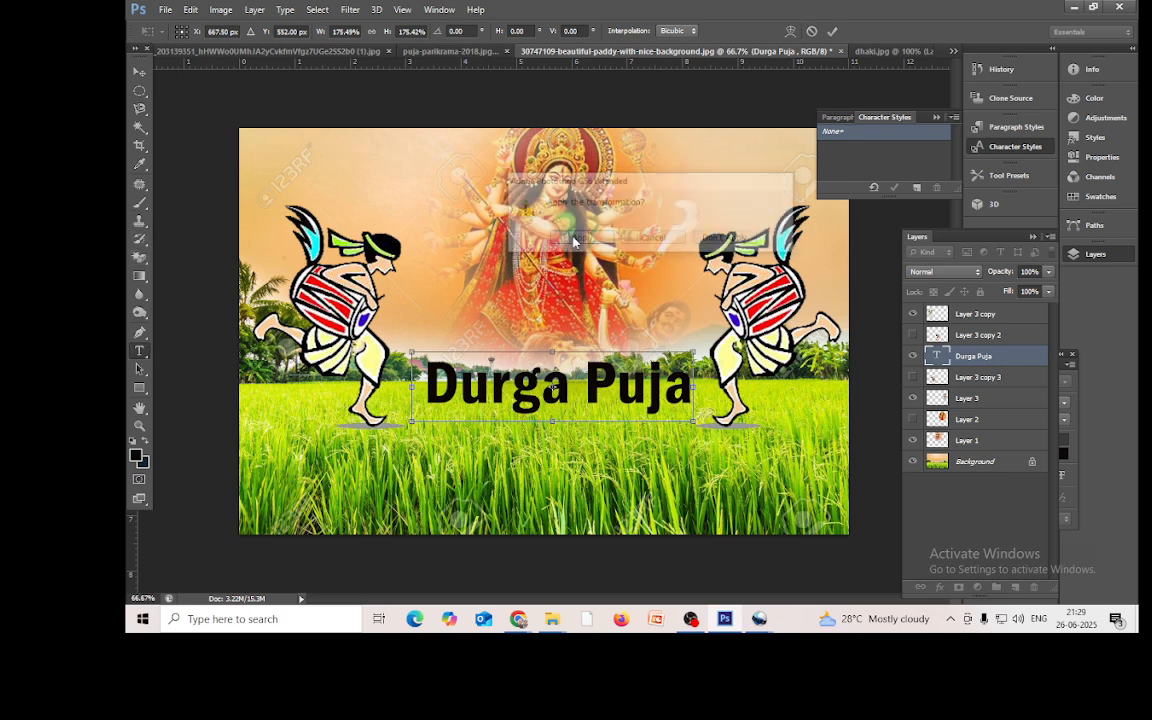
Step: Recolor the whole Durga Puja title bright red (f80b0b)
drag(425, 385, 693, 388)
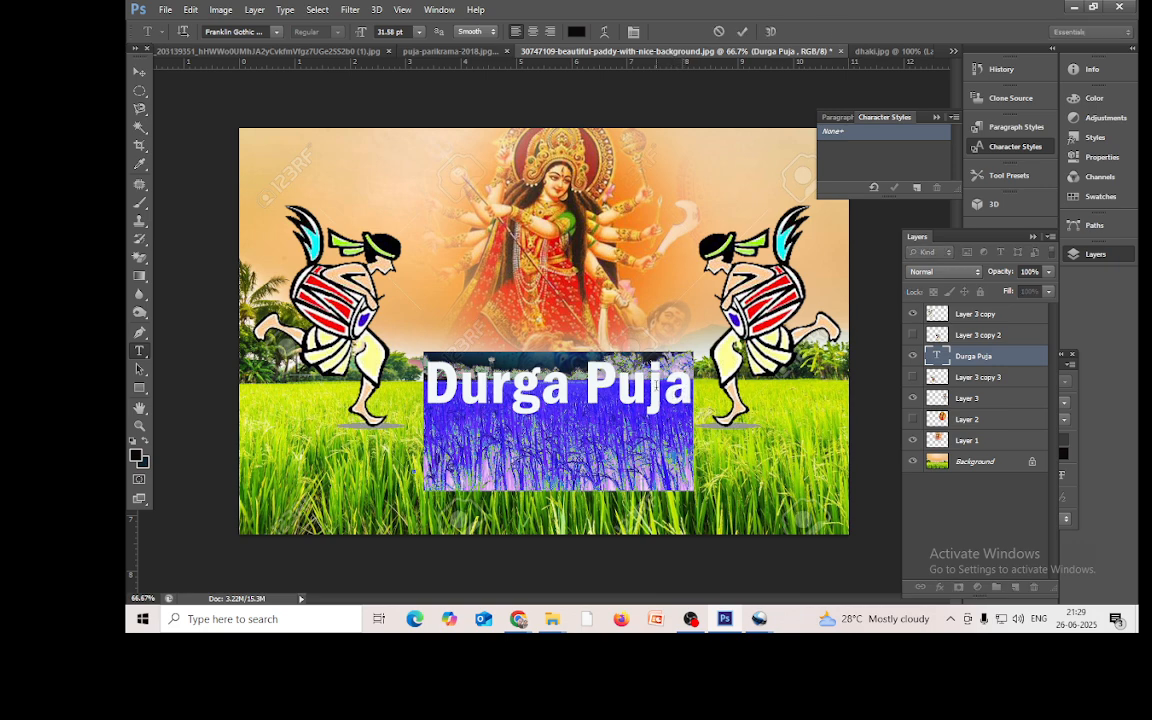
click(576, 31)
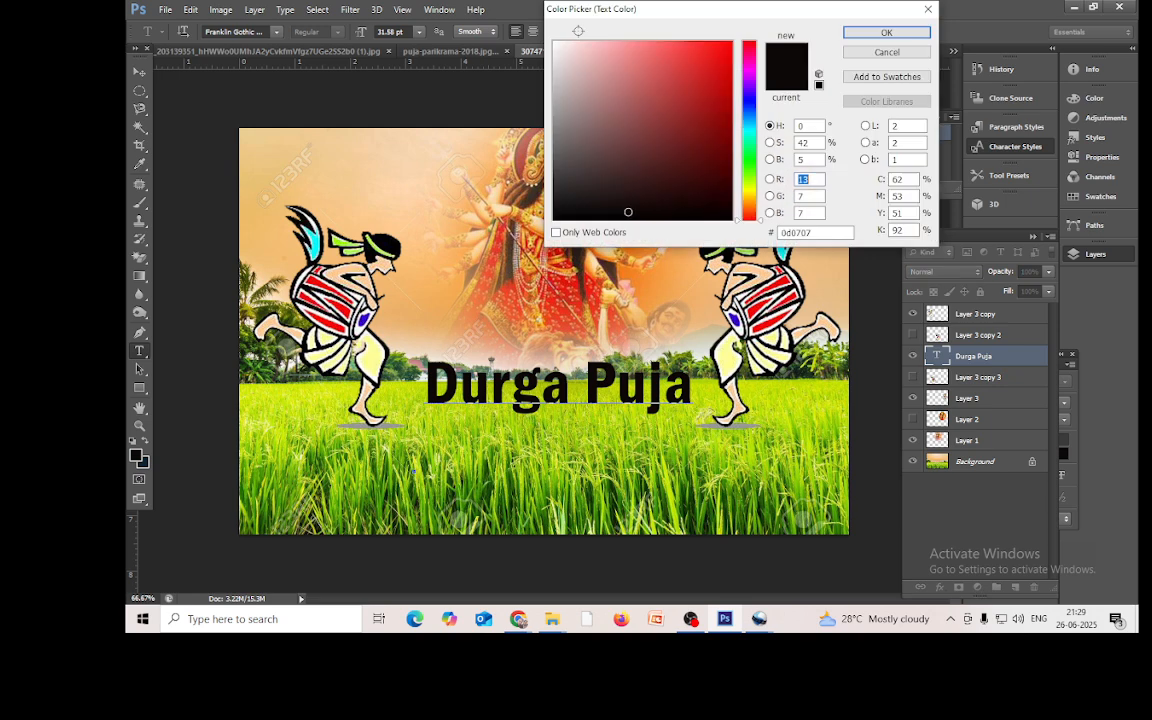
click(724, 46)
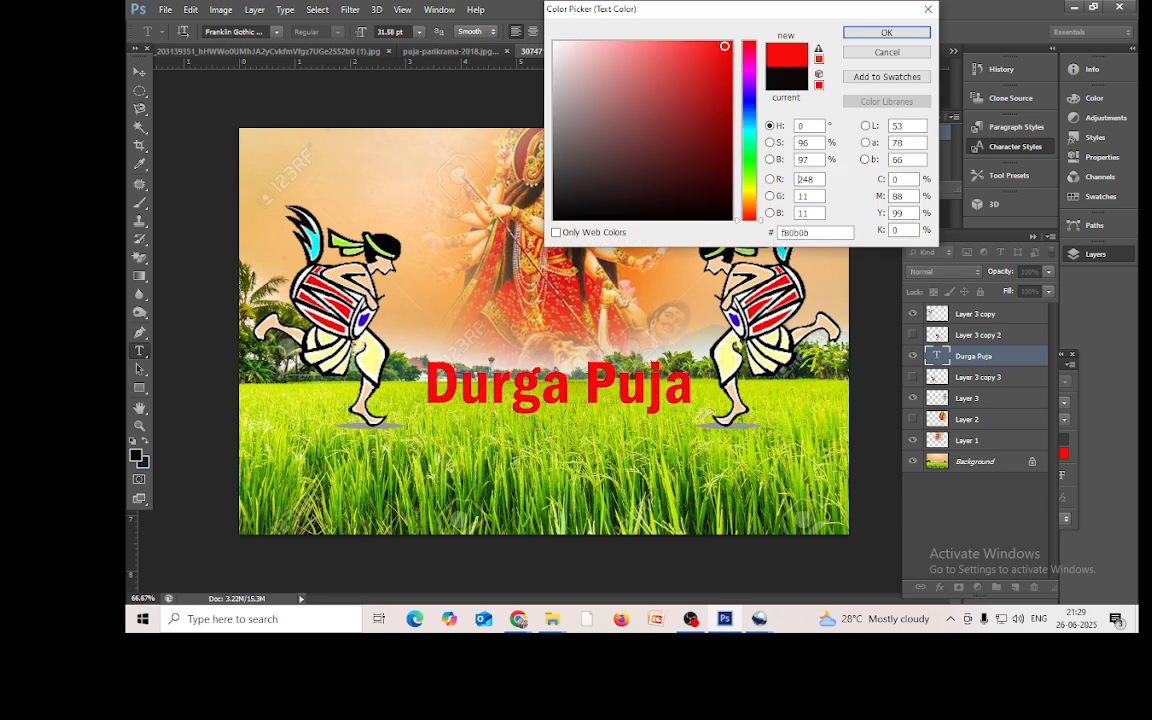
click(886, 32)
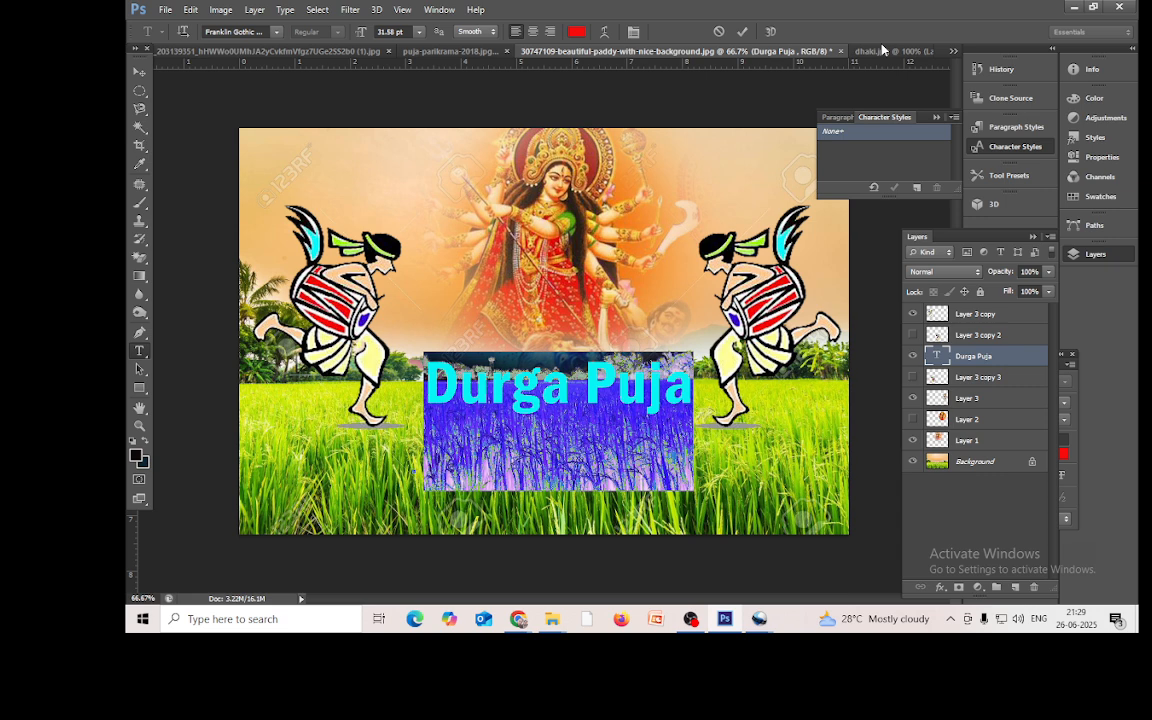
click(741, 31)
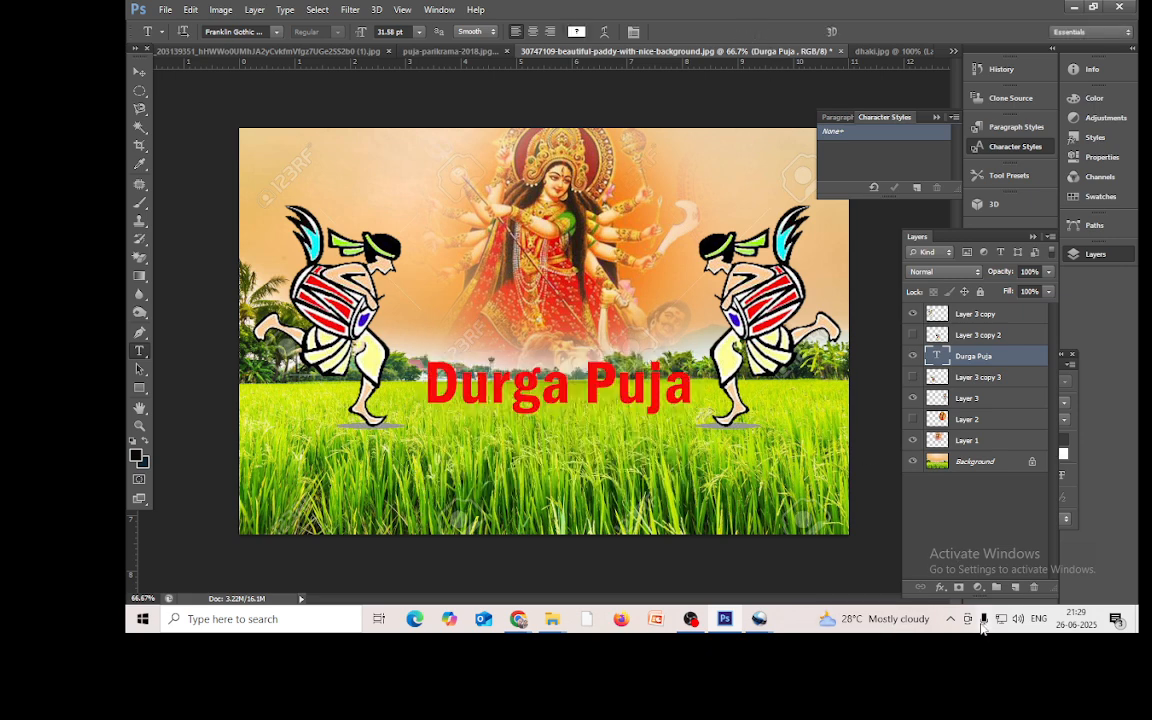
Step: Add a white (ffffff) outside Stroke effect to the Durga Puja title
click(940, 587)
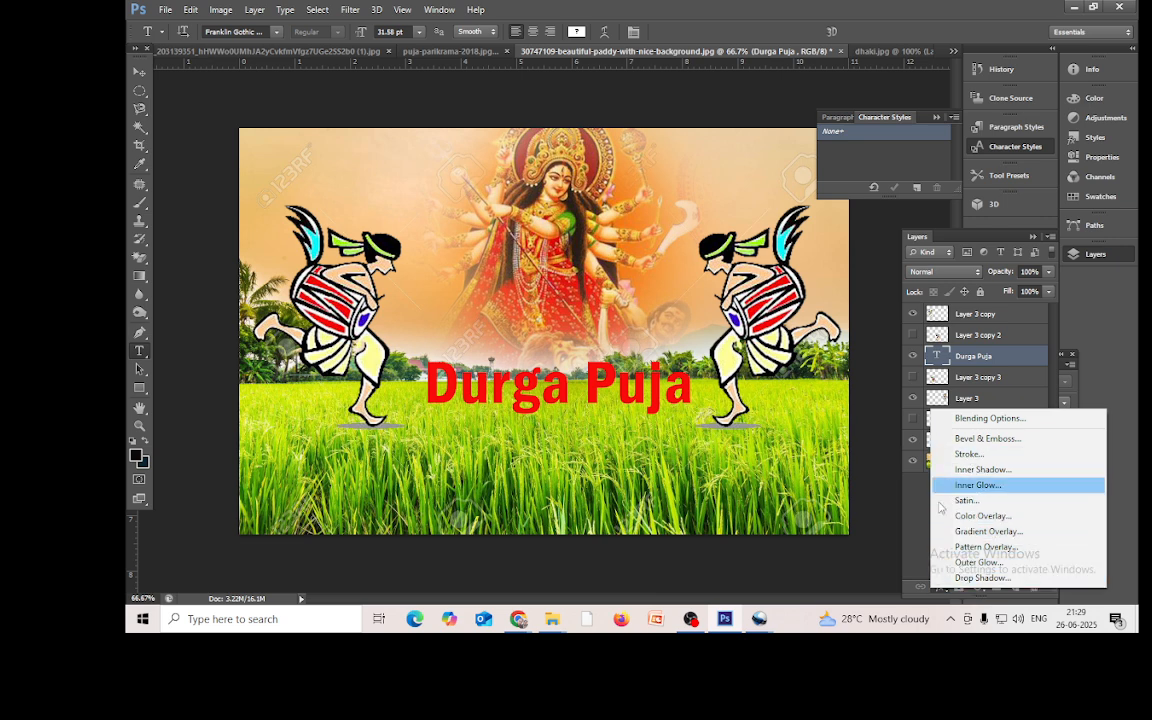
click(988, 456)
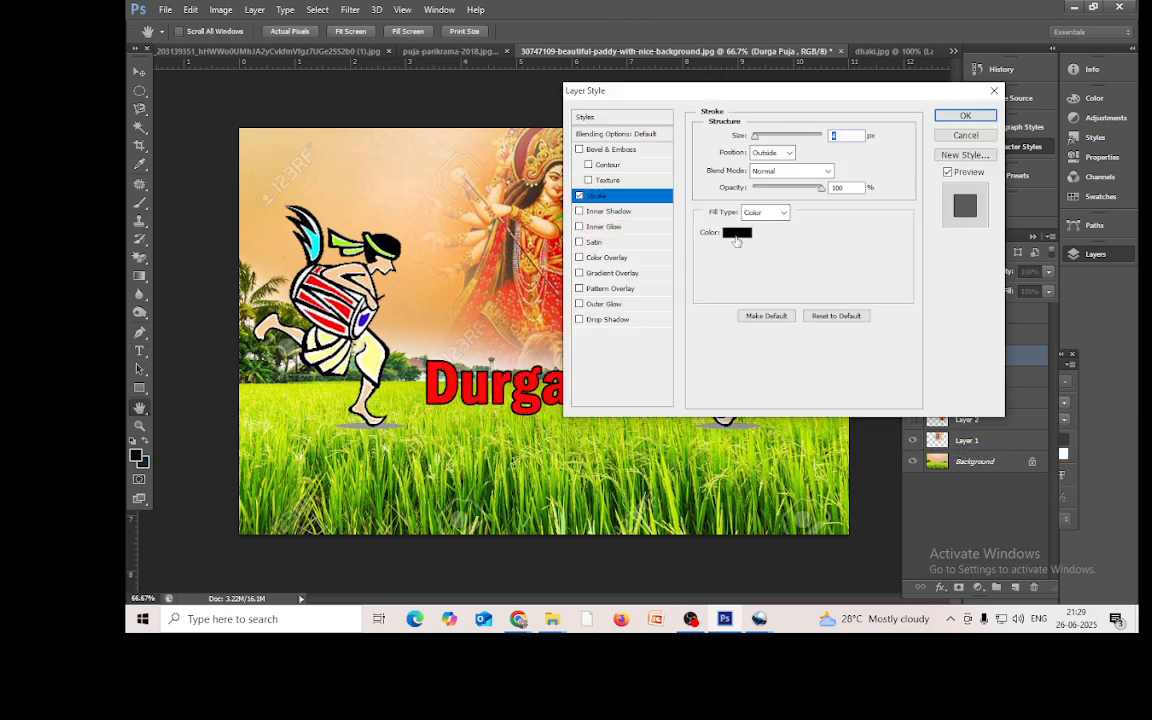
click(736, 233)
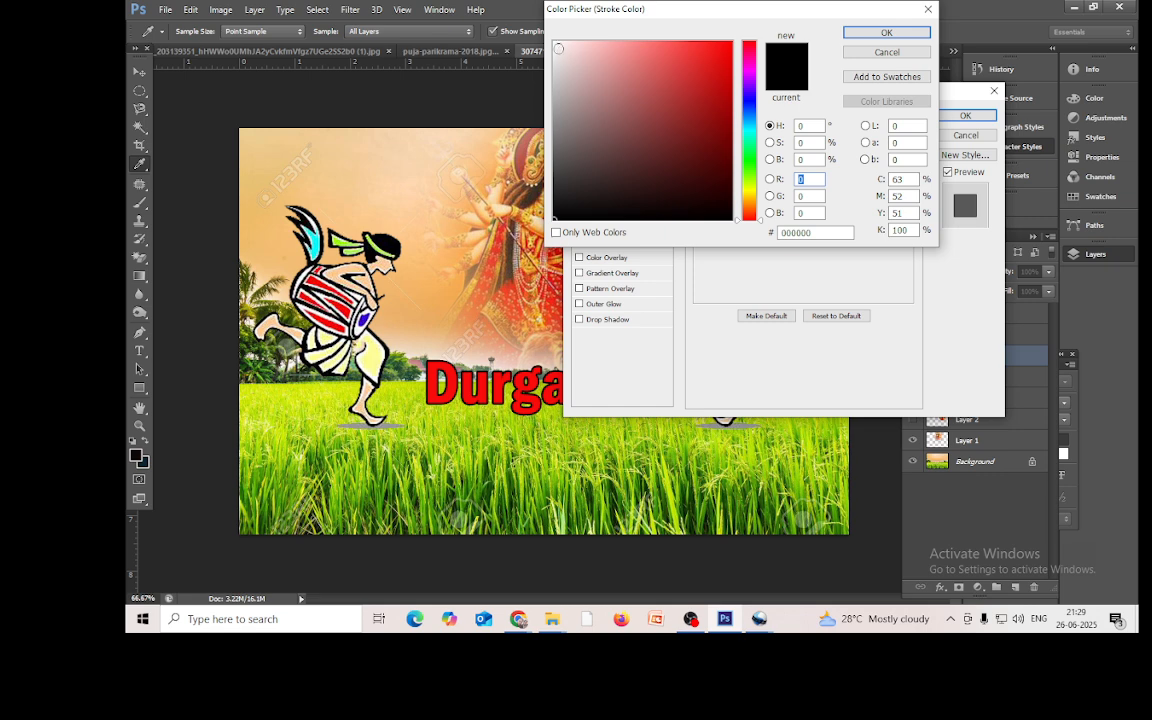
click(556, 45)
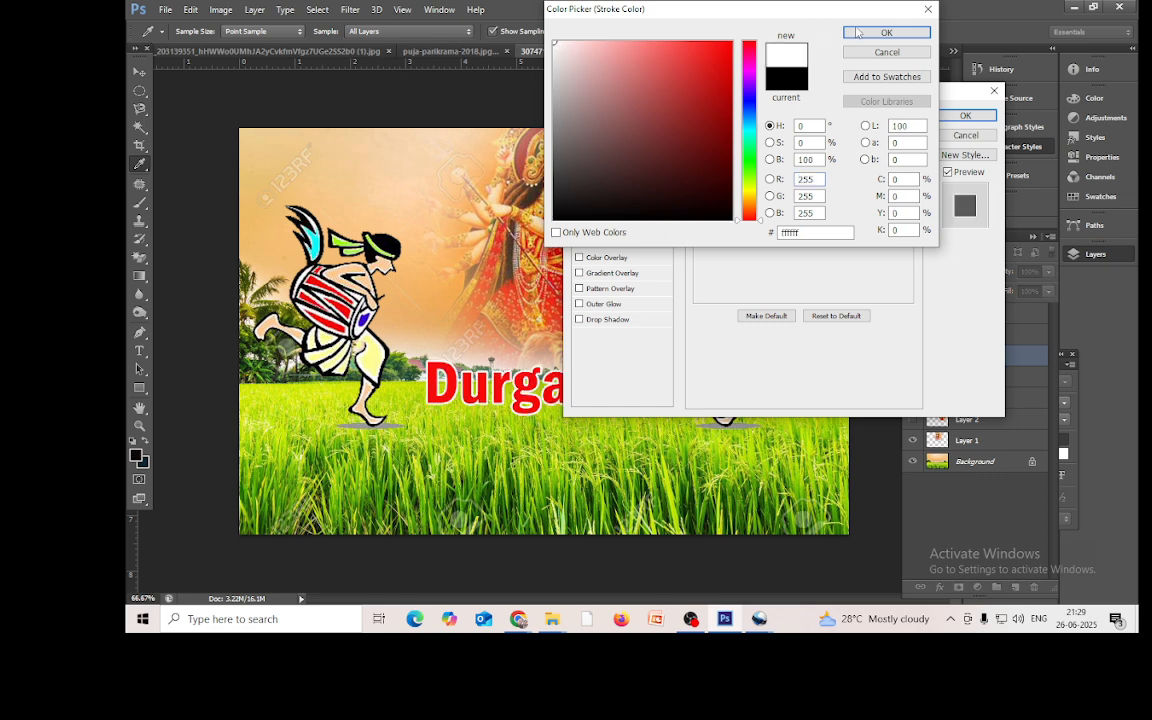
click(857, 33)
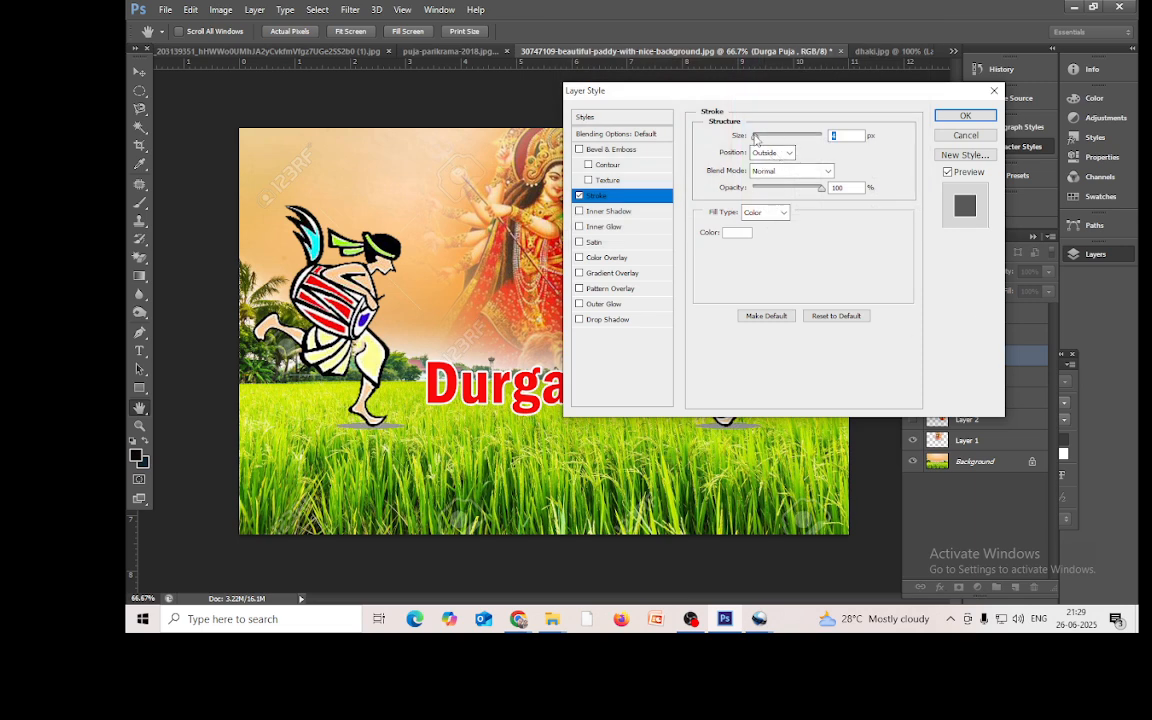
drag(756, 138, 757, 141)
click(963, 117)
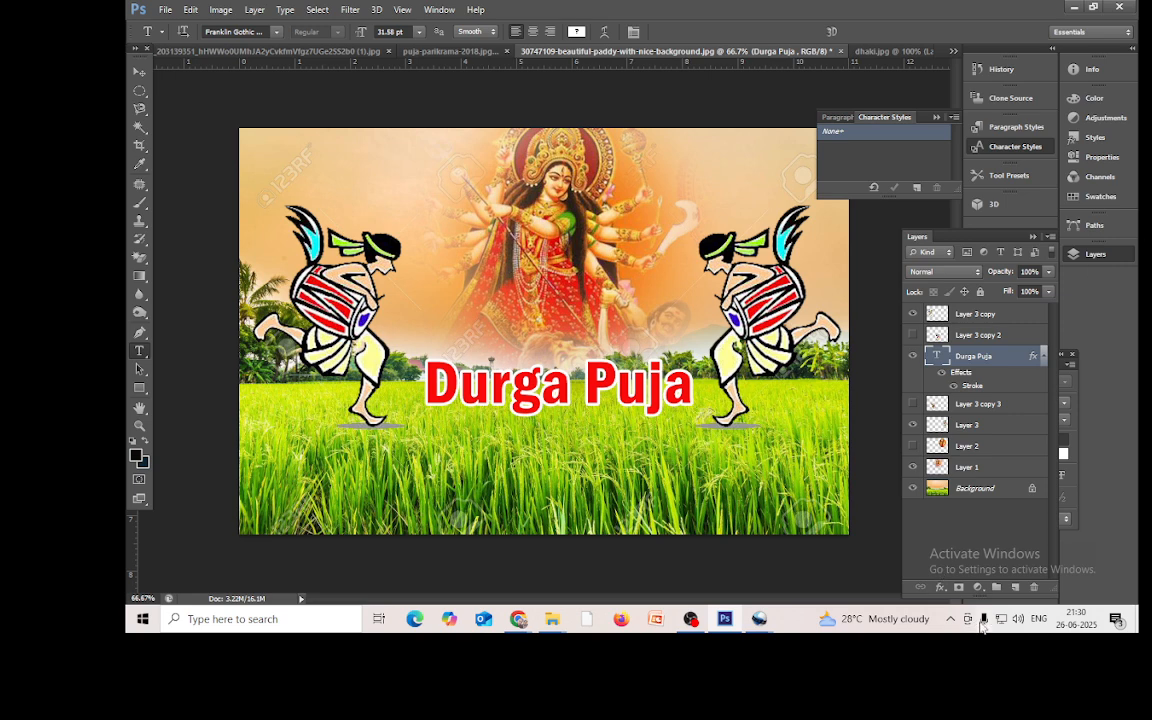
Step: Give the Durga Puja title a black Multiply drop shadow with slight distance, spread and size, and shift the title slightly down onto the grass
click(940, 587)
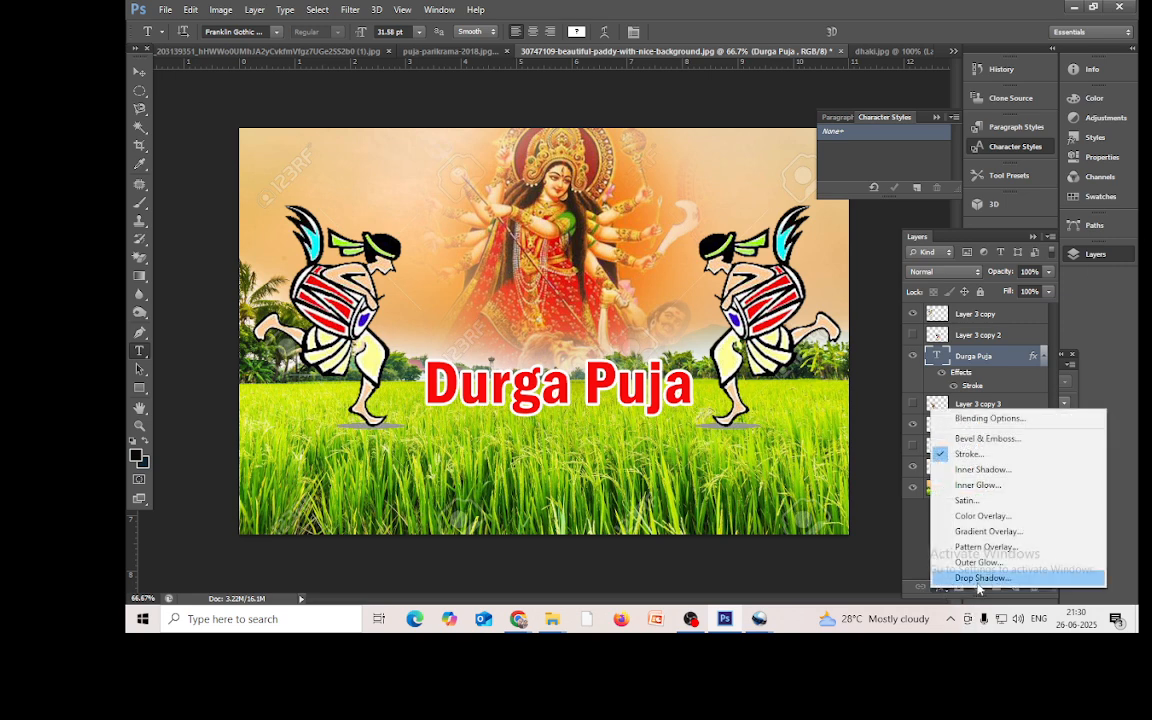
click(980, 579)
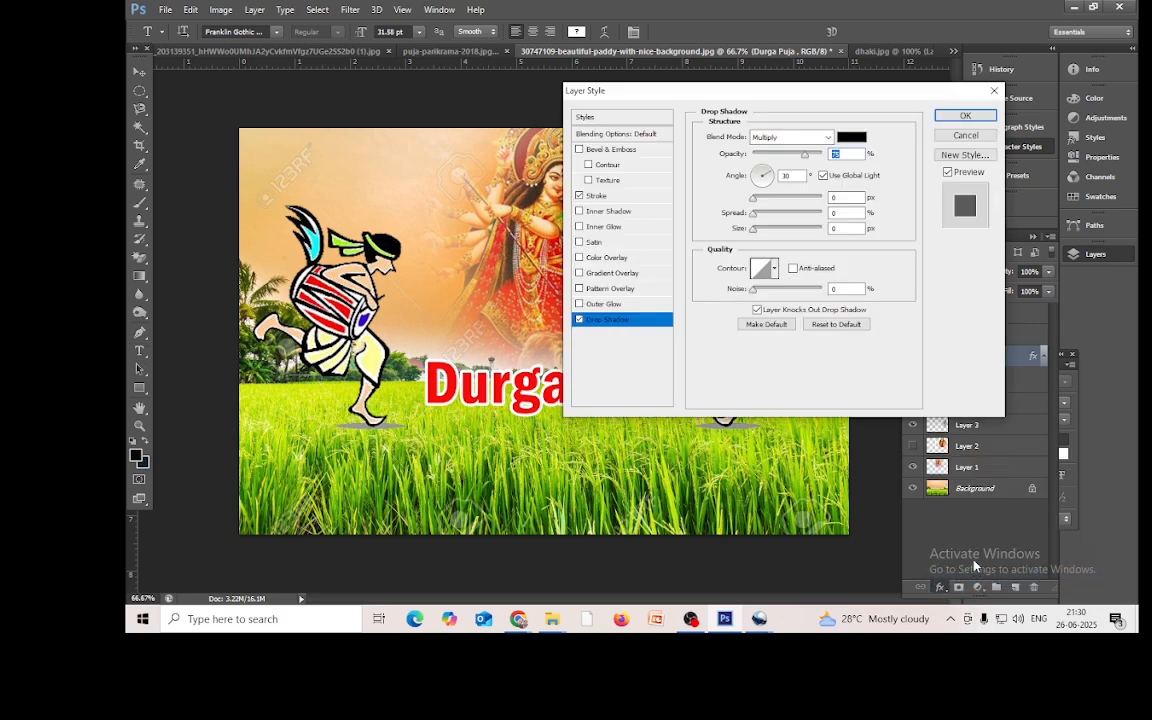
drag(759, 96, 921, 110)
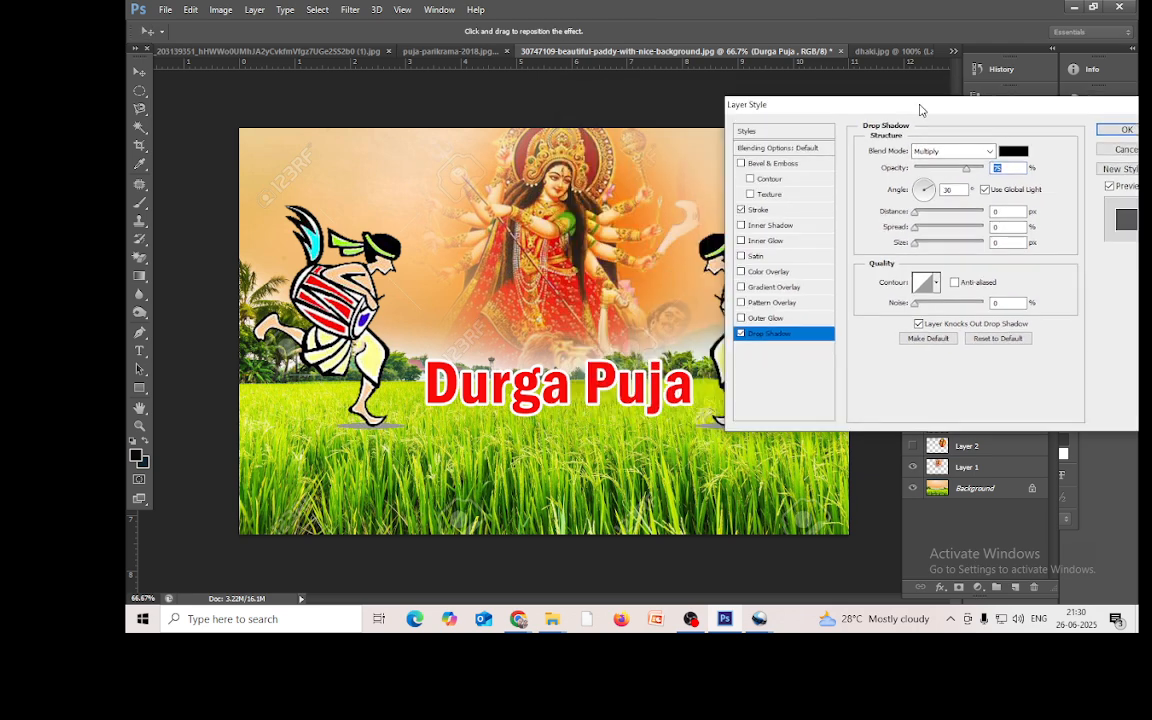
click(917, 229)
drag(914, 212, 922, 213)
click(919, 247)
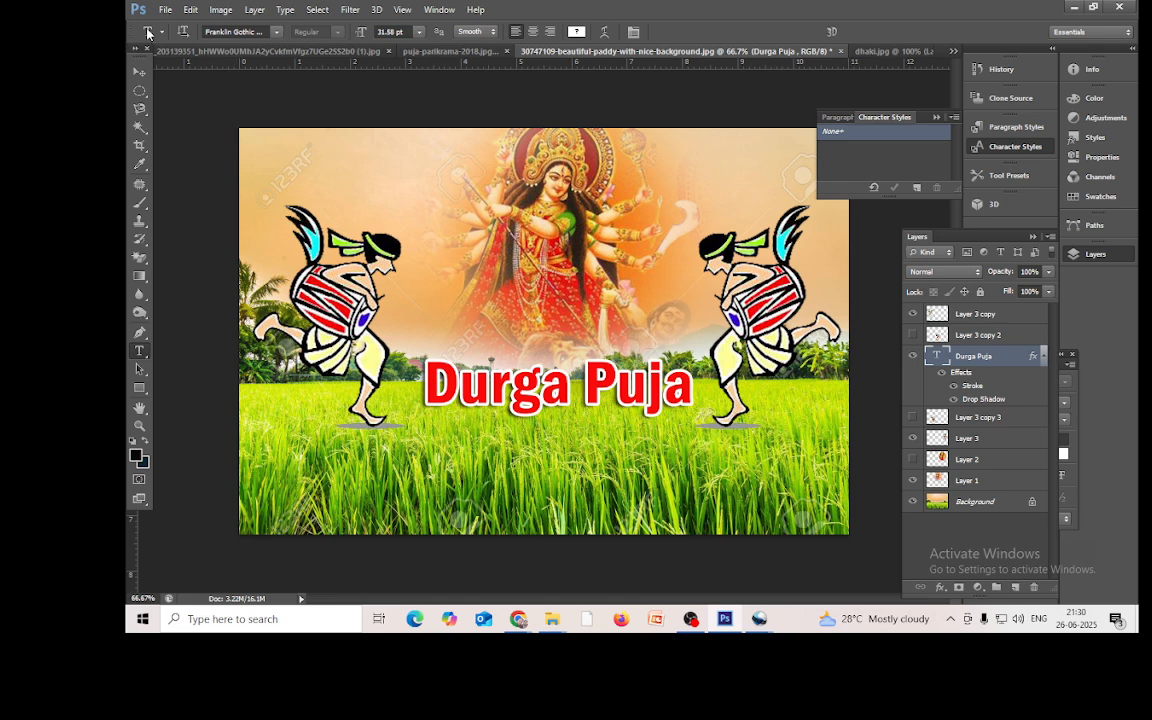
key(v)
drag(594, 389, 595, 403)
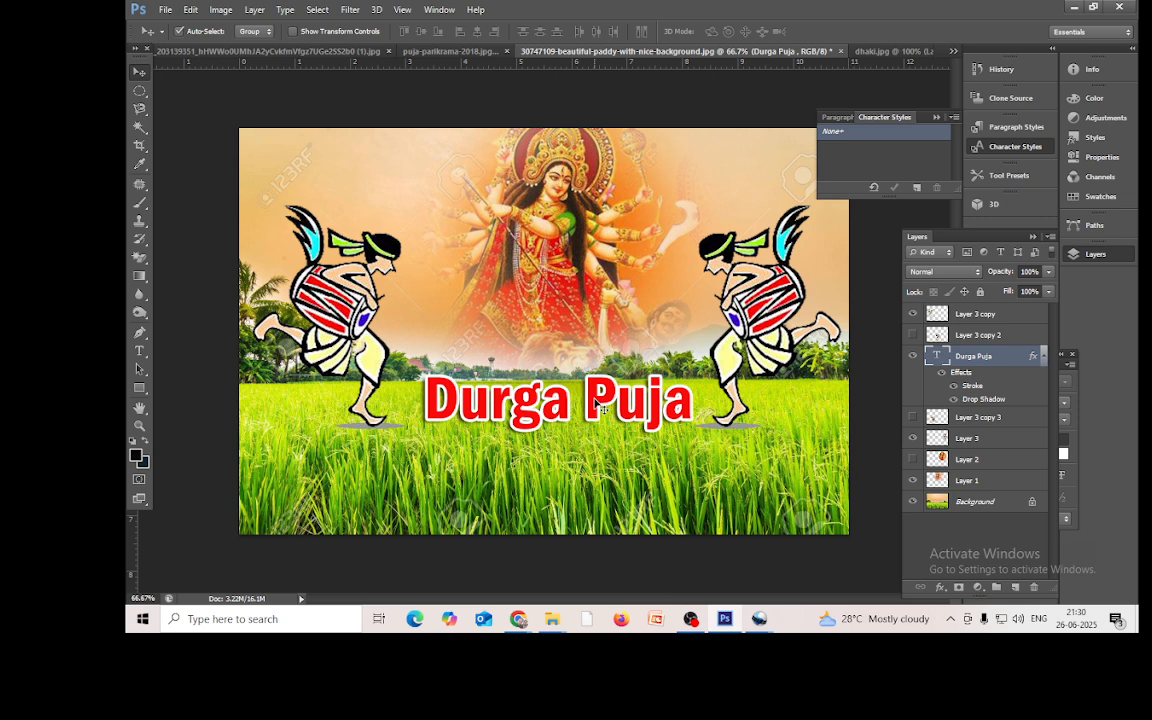
Step: Warp the Durga Puja title text with a horizontal Arc style at +50% bend
click(138, 353)
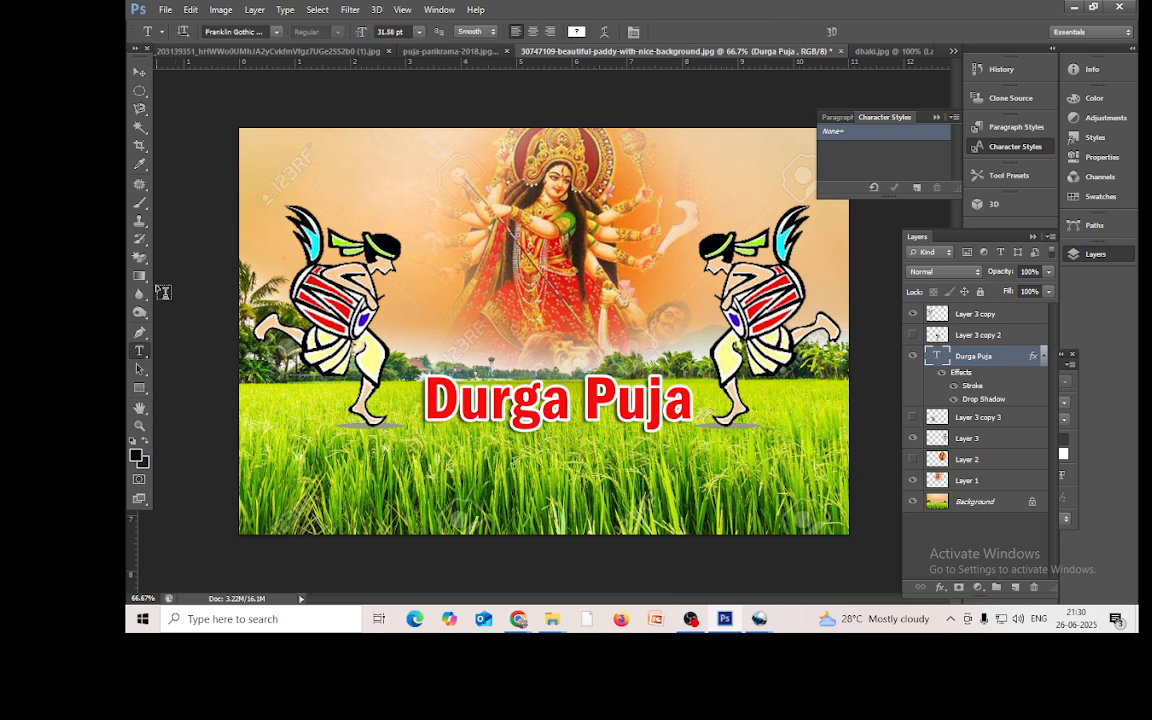
click(605, 32)
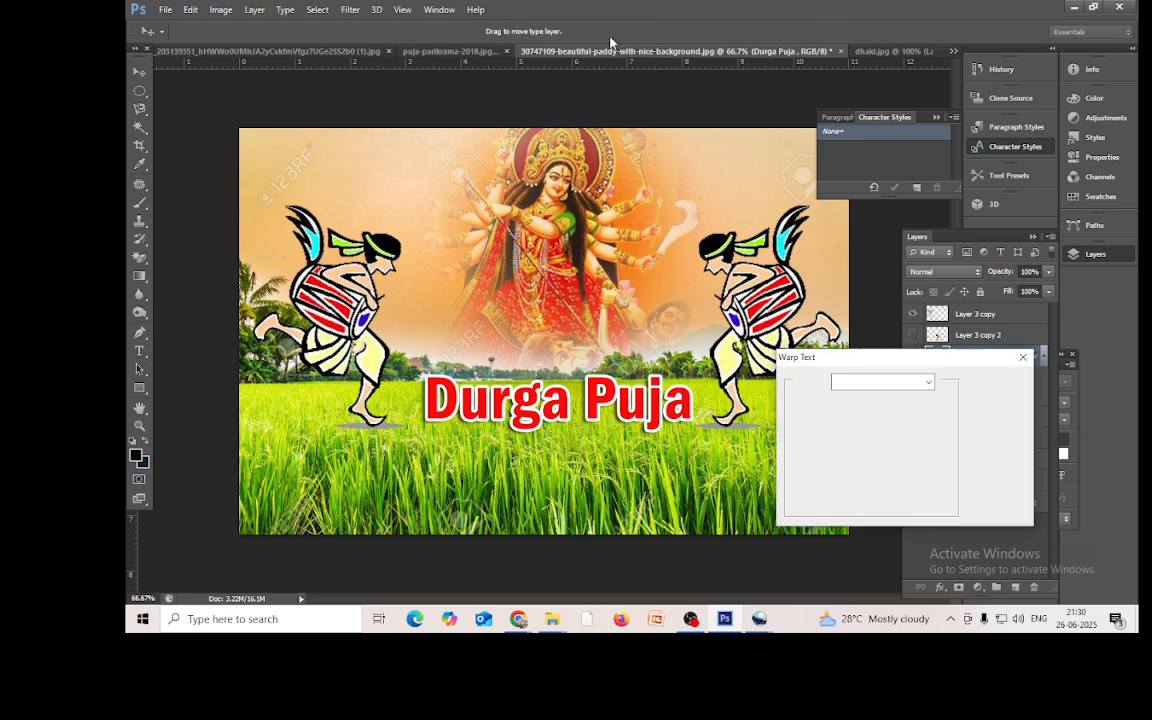
click(926, 385)
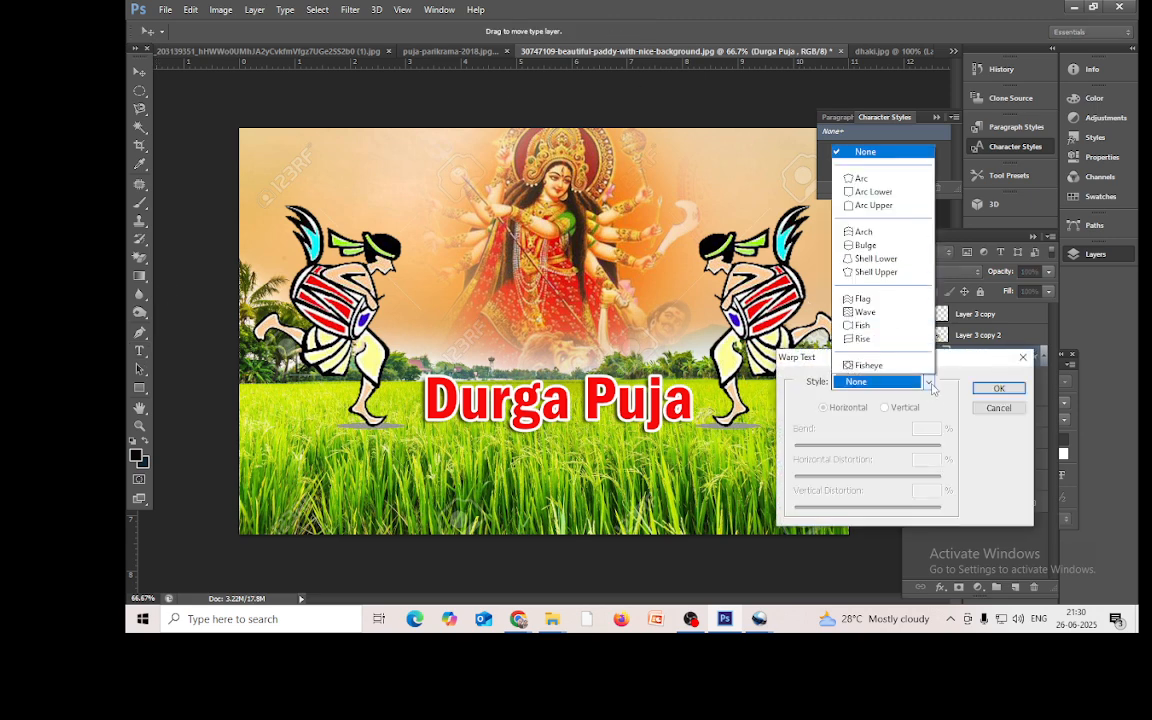
click(866, 153)
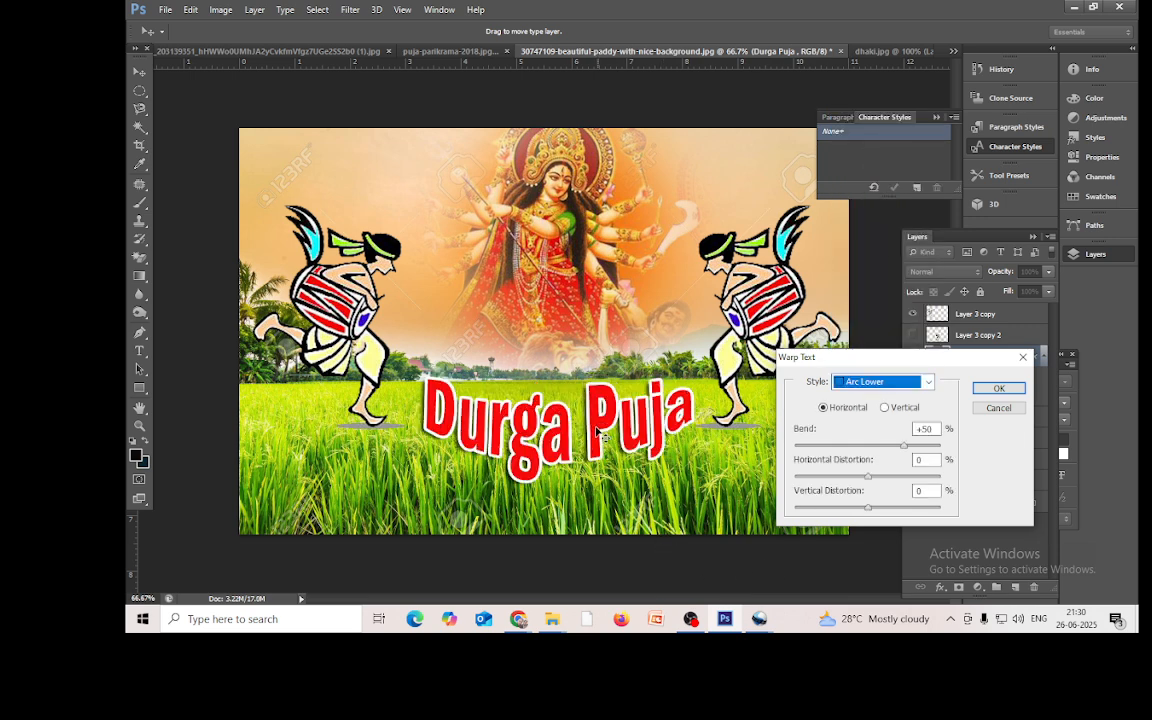
click(928, 383)
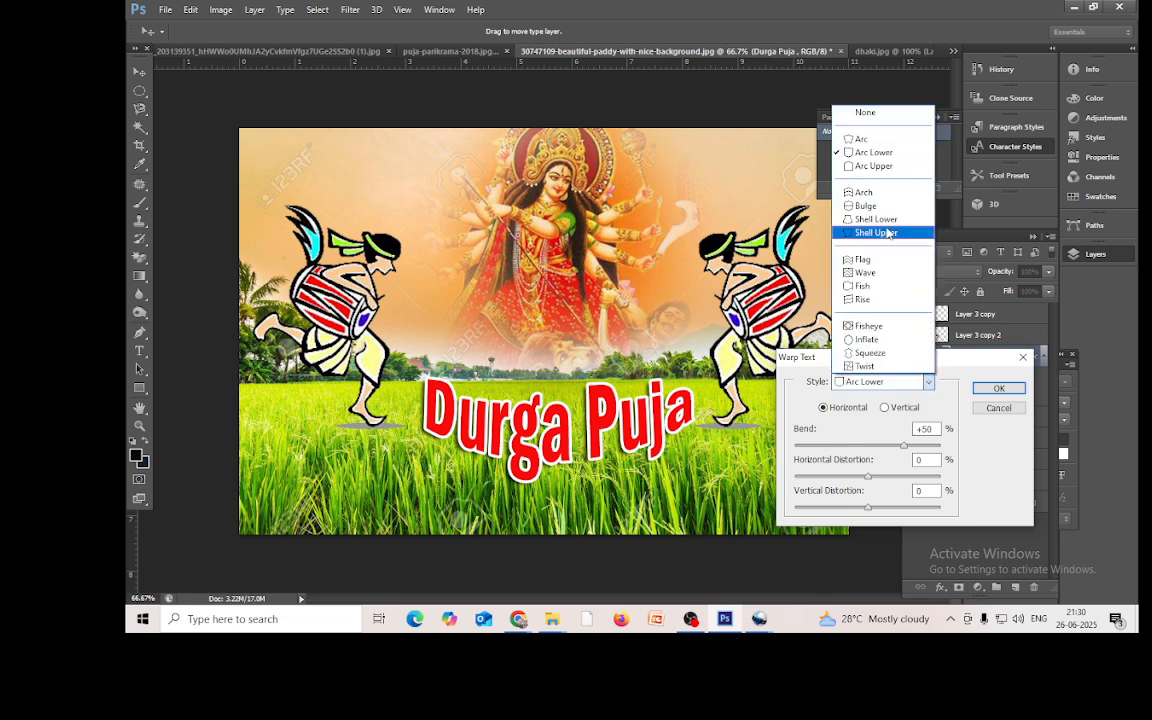
click(857, 141)
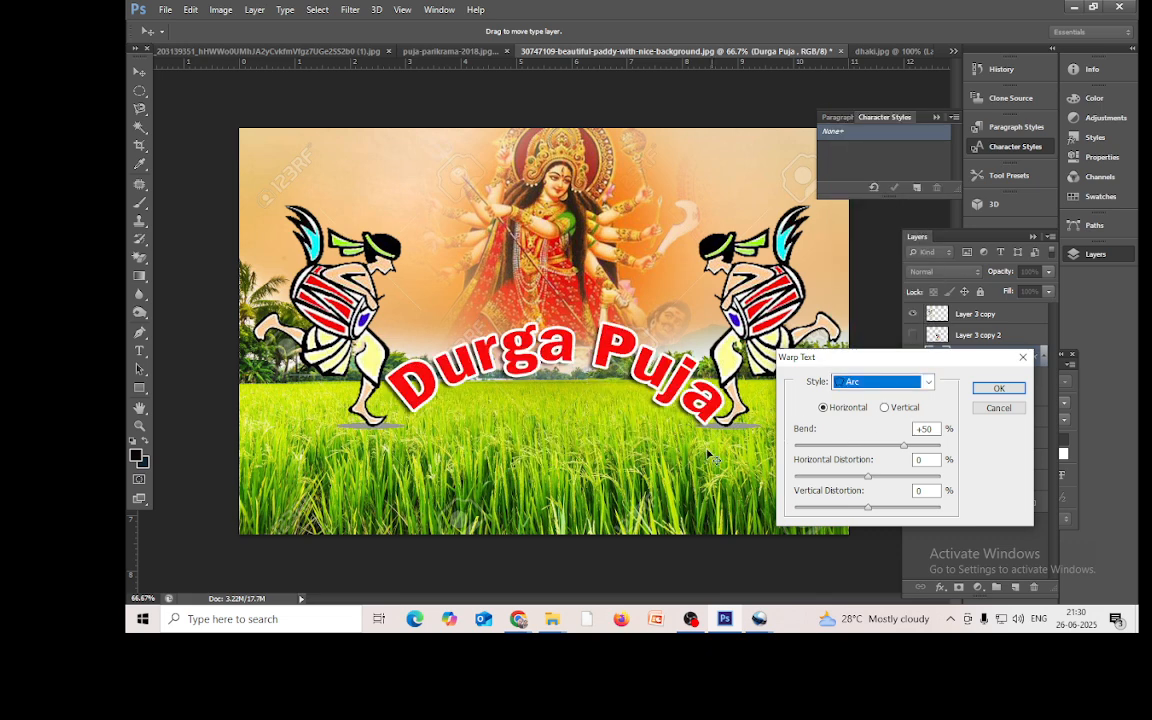
click(998, 388)
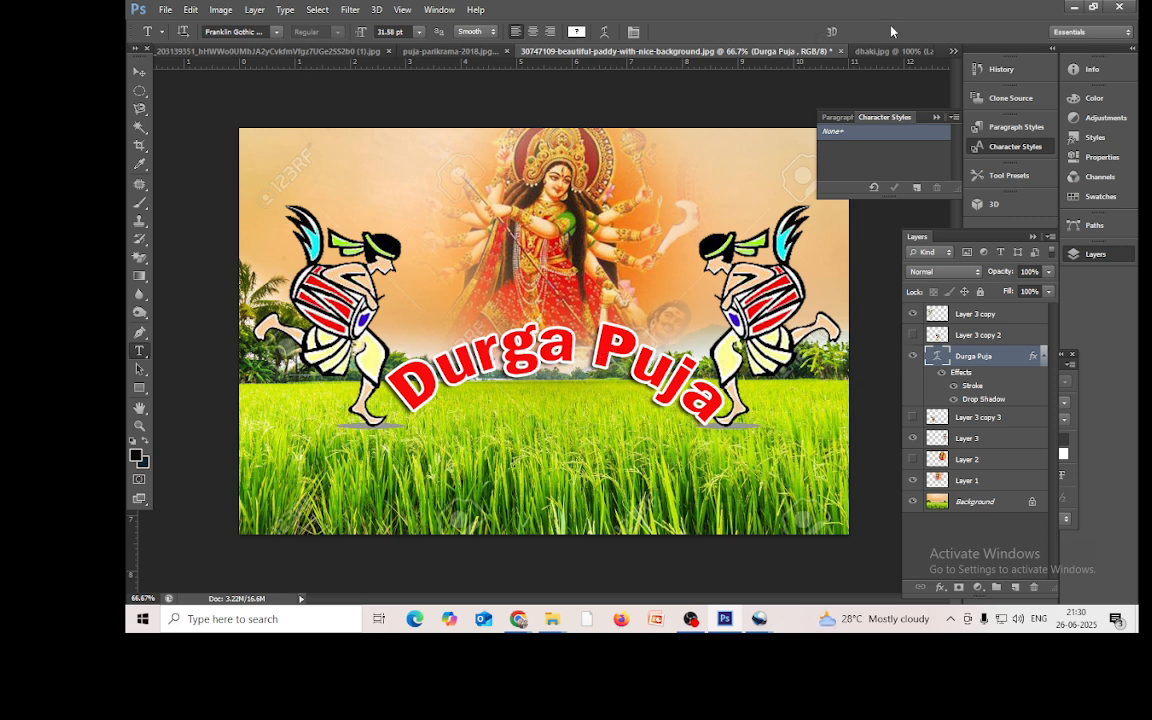
Step: Move the arched Durga Puja title down onto the grass and widen it to about 111% between the drummers' feet
click(140, 72)
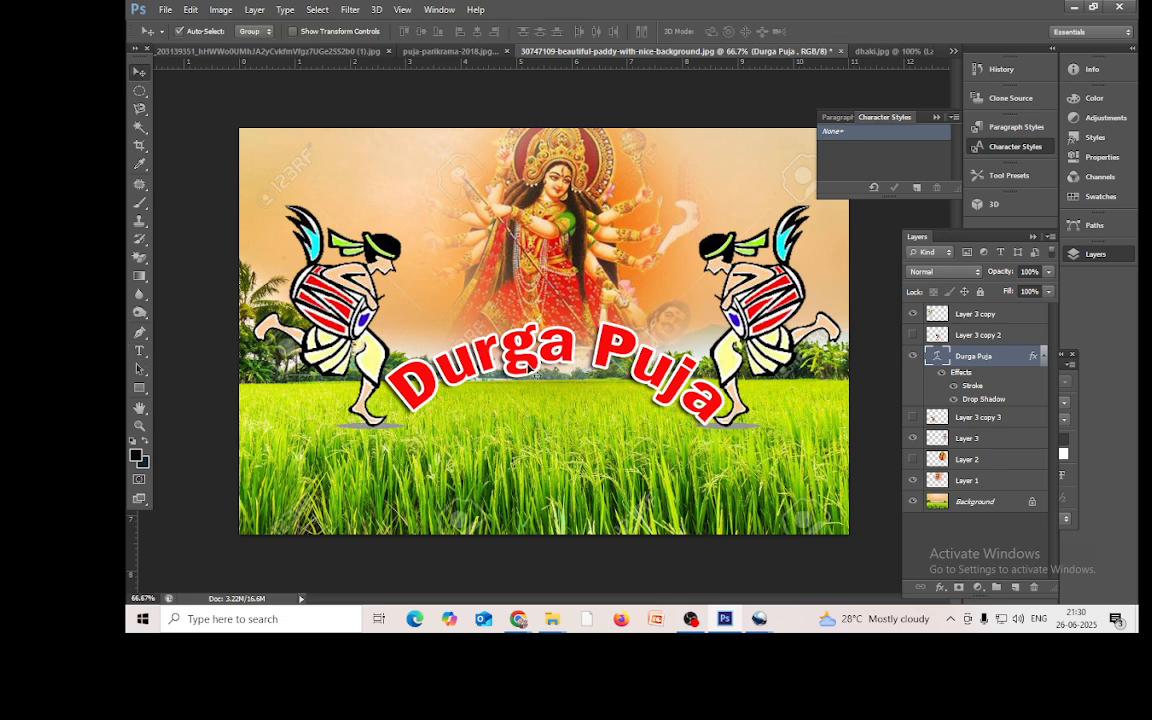
drag(532, 362, 540, 402)
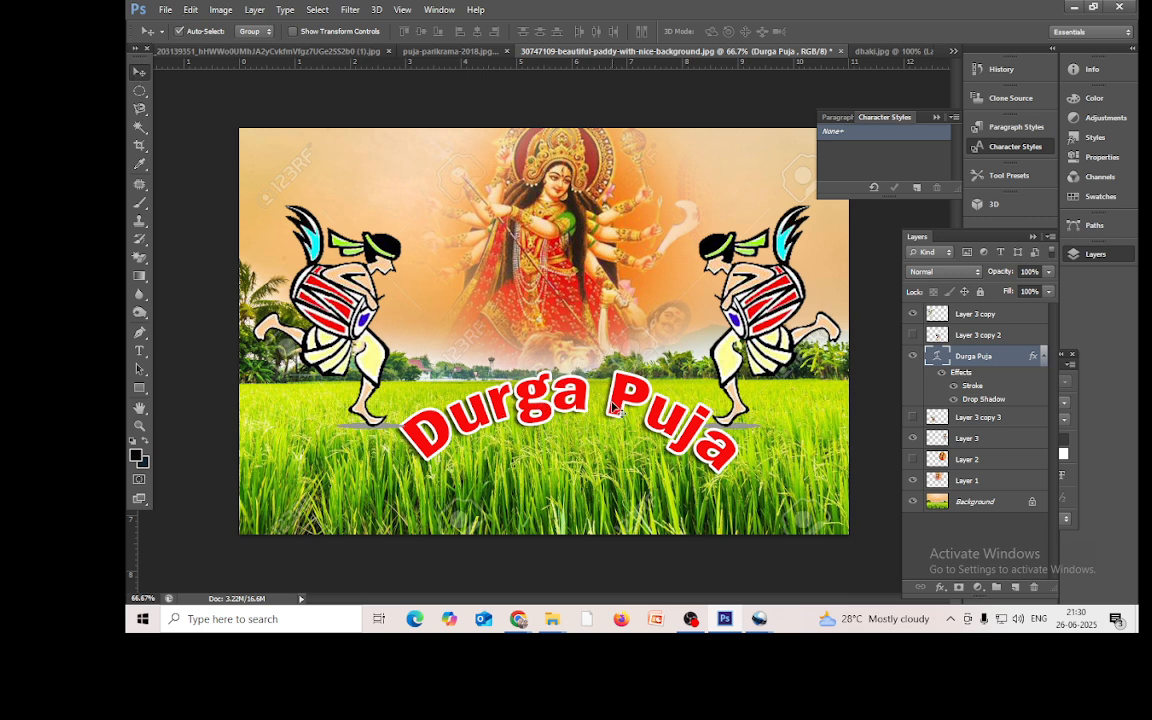
key(ctrl+t)
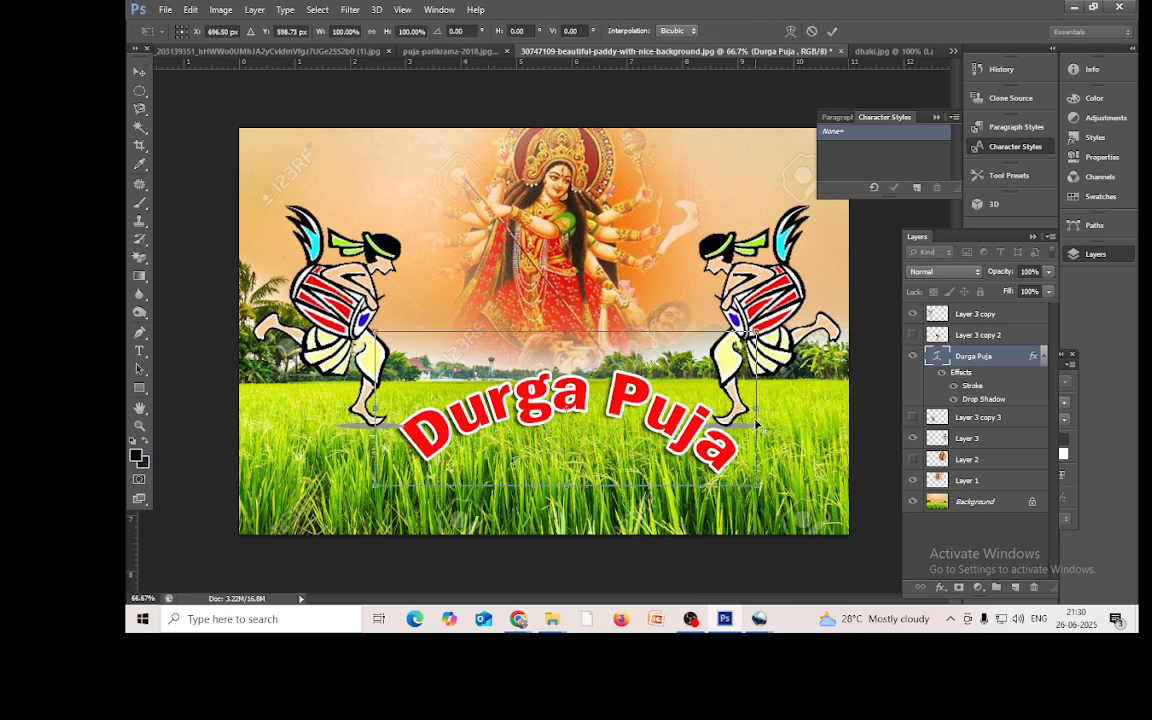
key(super+space)
drag(758, 408, 767, 408)
drag(375, 408, 350, 408)
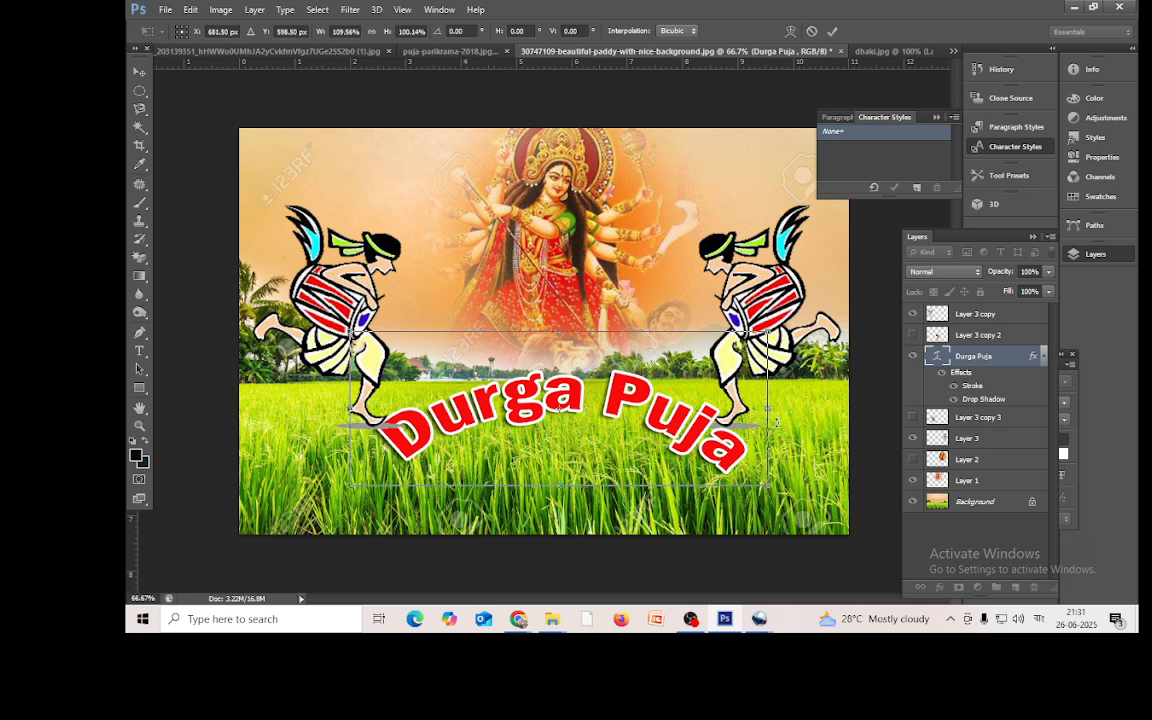
drag(767, 408, 774, 408)
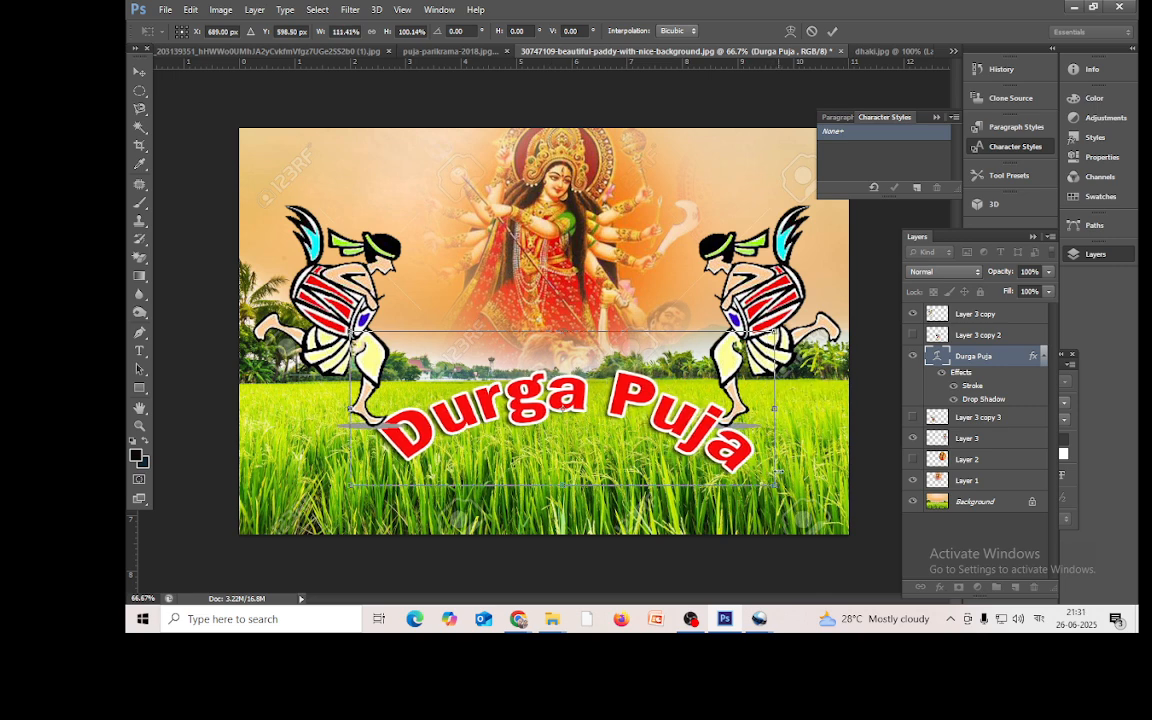
click(832, 31)
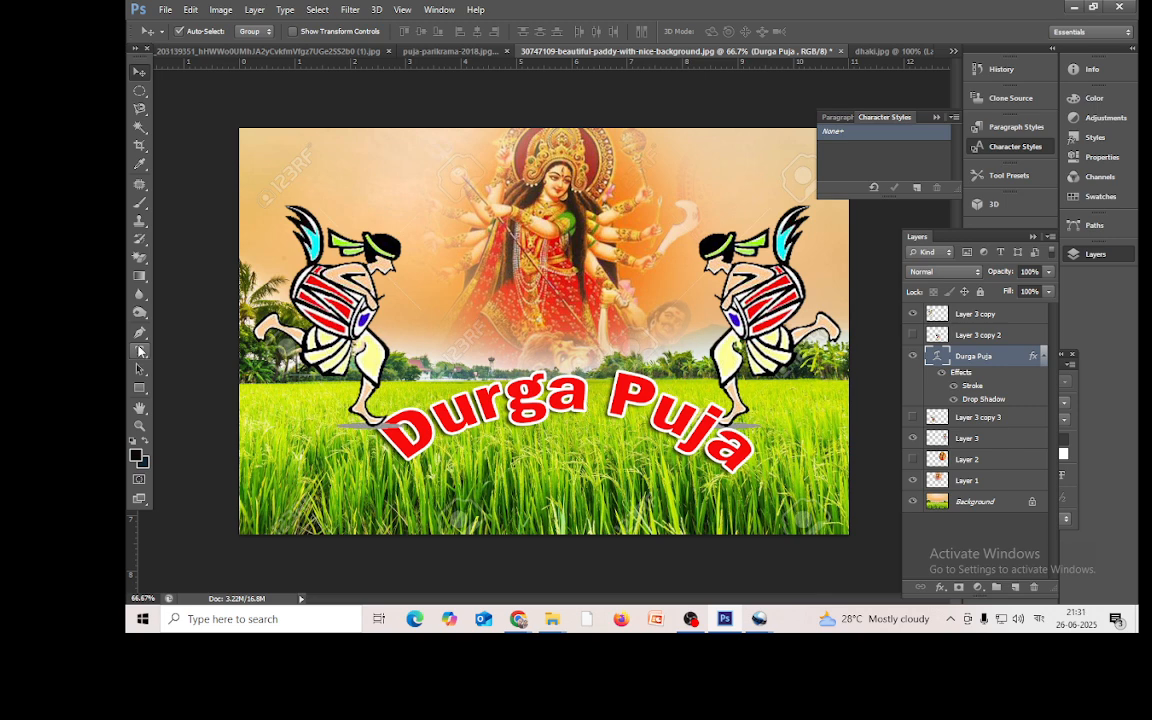
Step: Add the year in Bengali numerals (২০২৫) as 18 pt black text in the sky beside the goddess's head
click(139, 351)
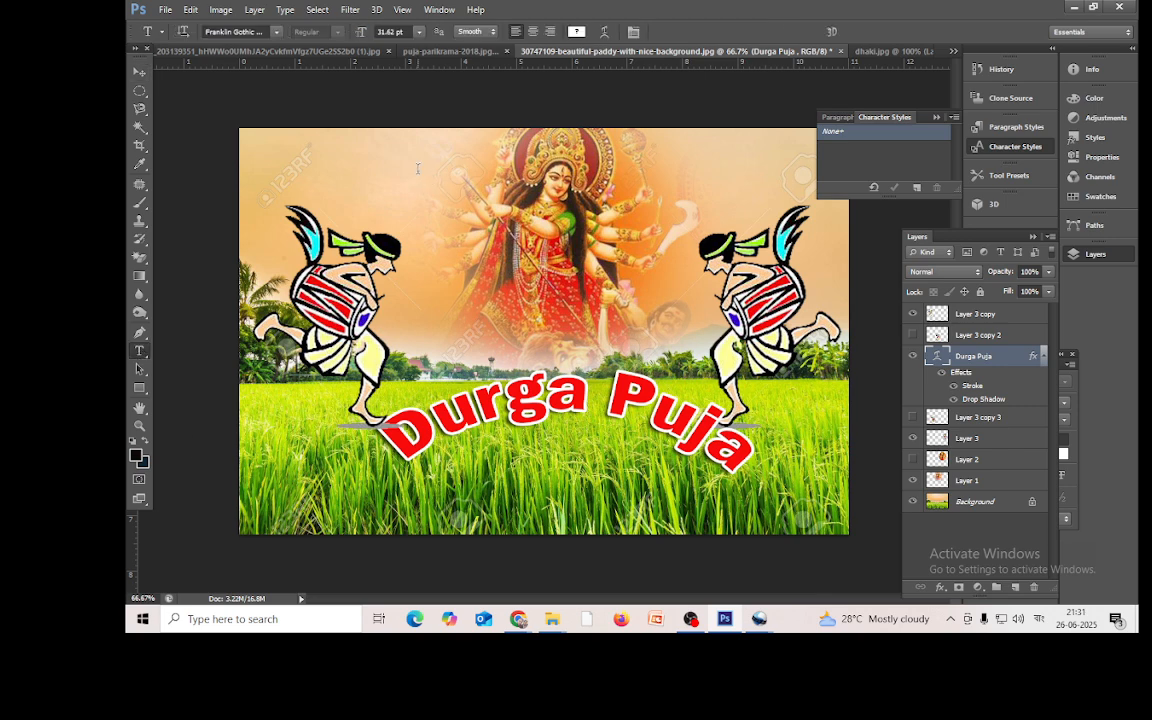
click(380, 158)
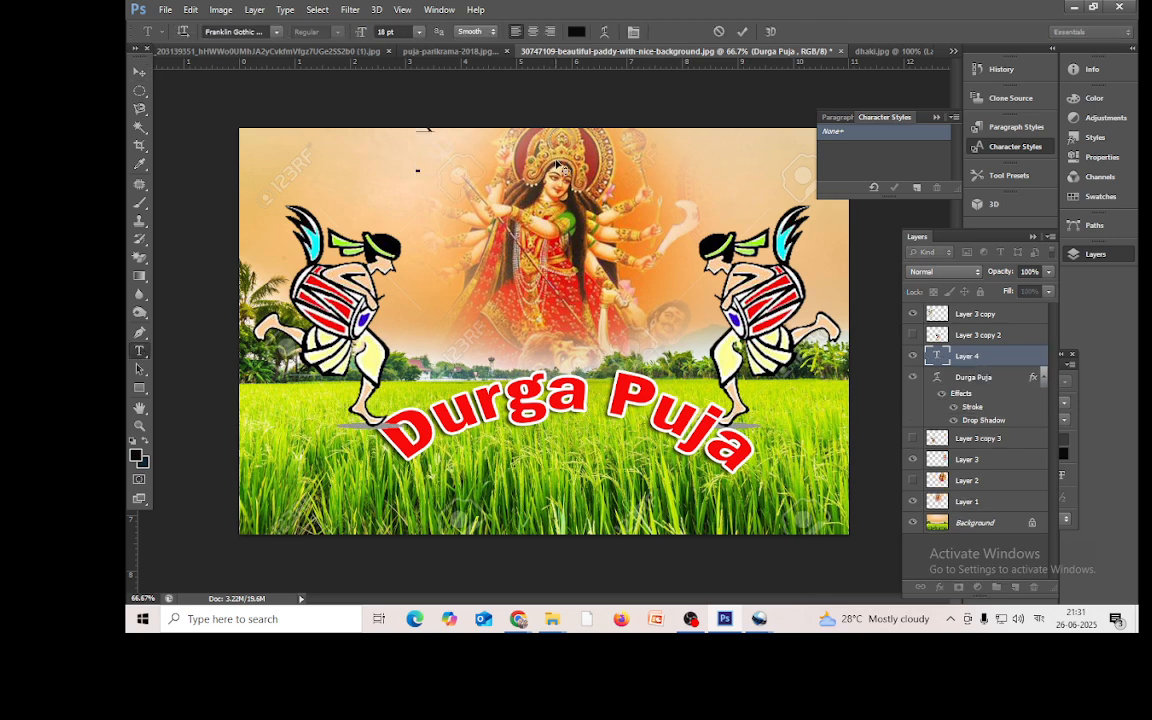
text(ub)
click(138, 78)
drag(440, 133, 443, 188)
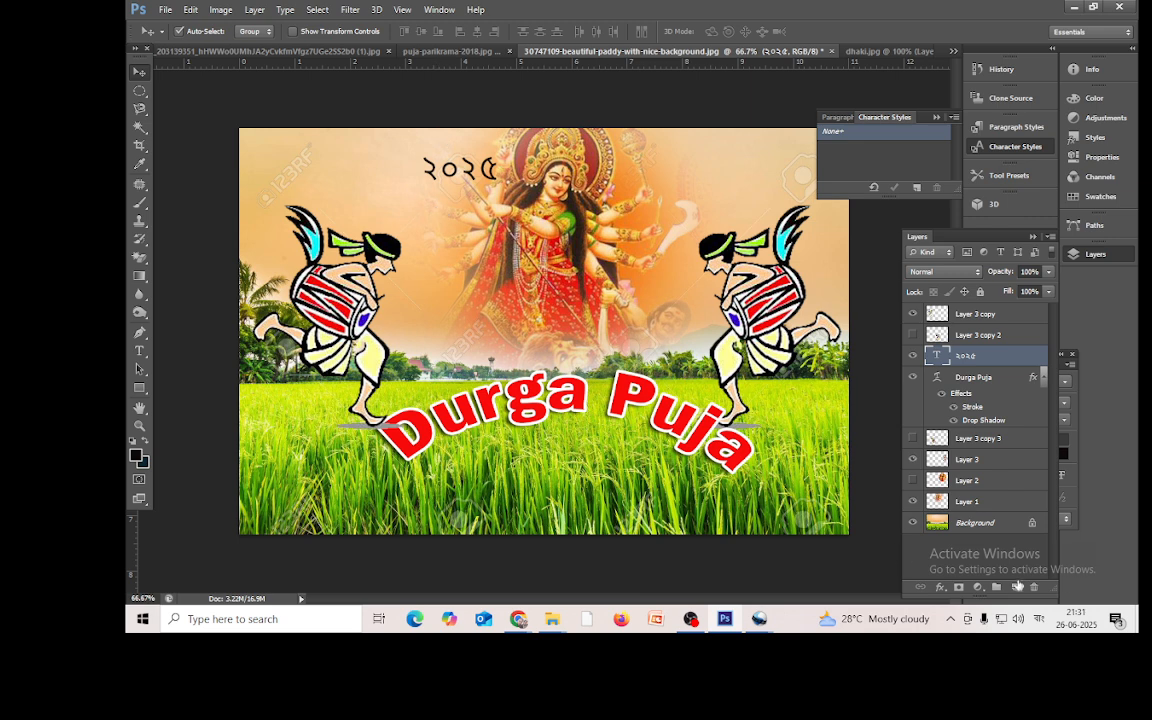
Step: Switch the keyboard language to English (India) and add a separate 18 pt text reading 2025 beside the goddess
click(1037, 620)
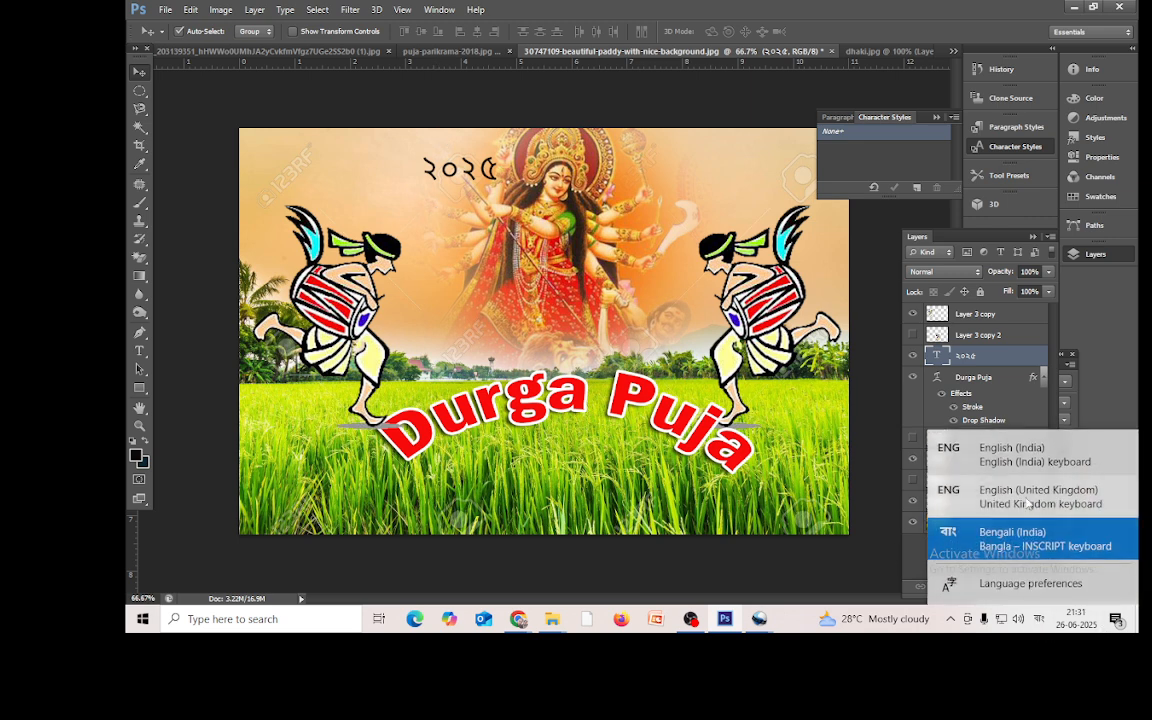
click(1015, 455)
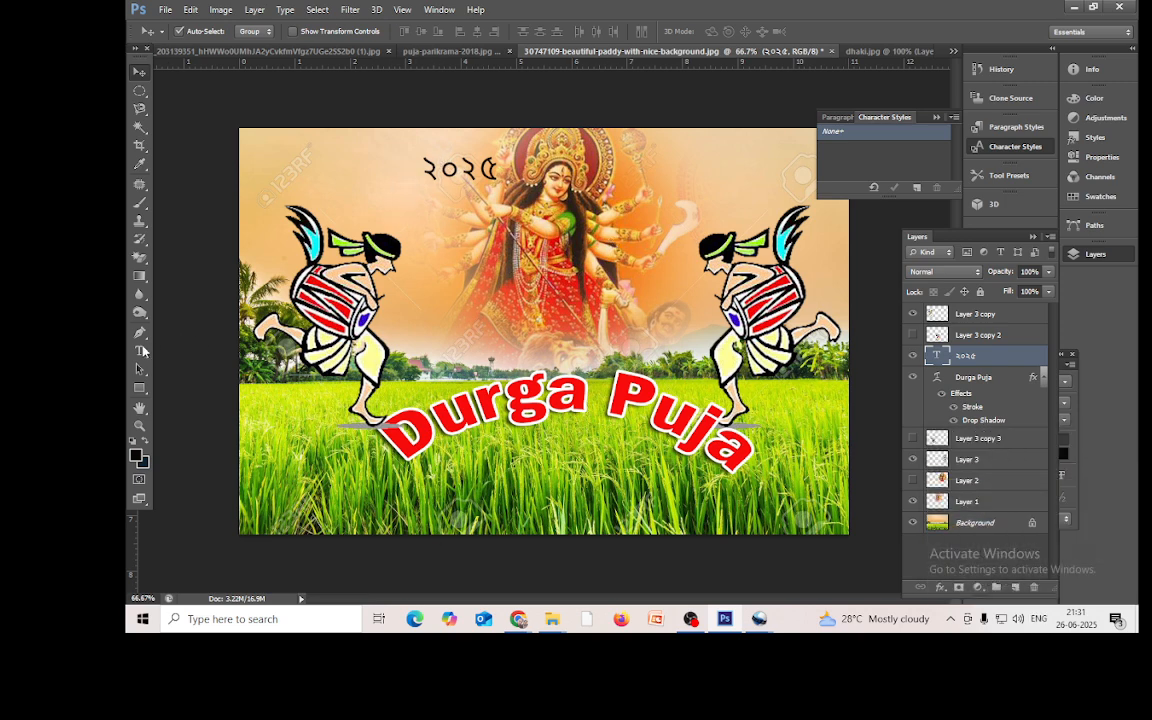
click(139, 351)
click(404, 287)
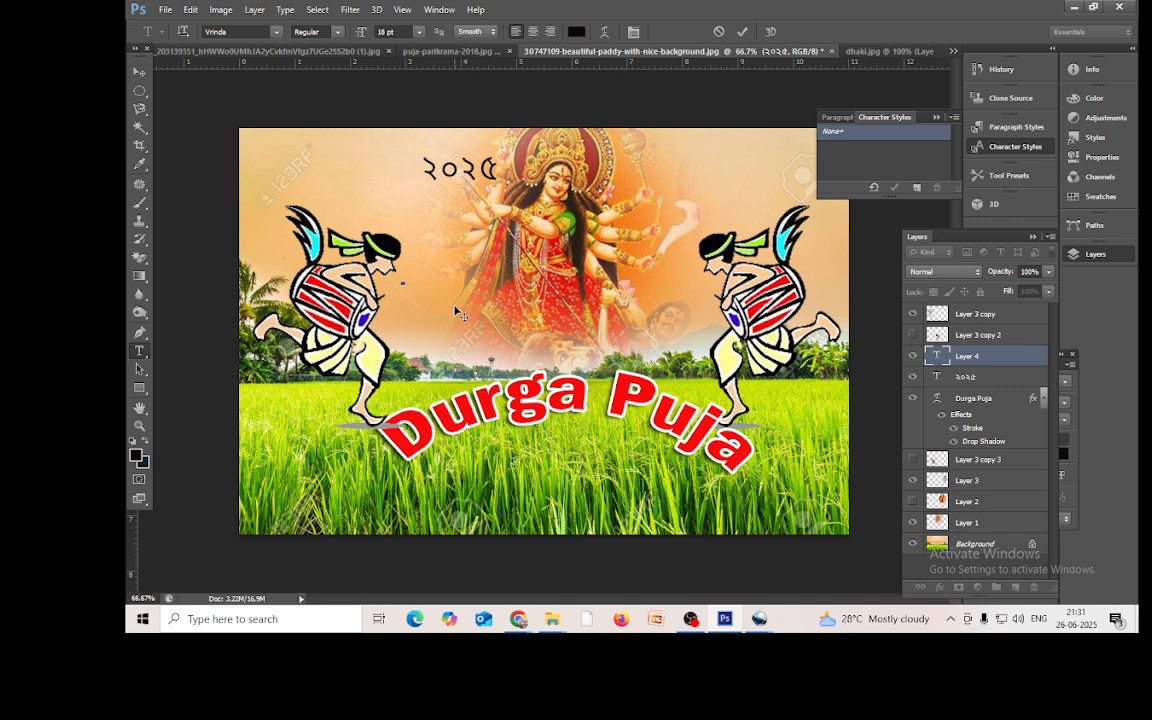
text(2025)
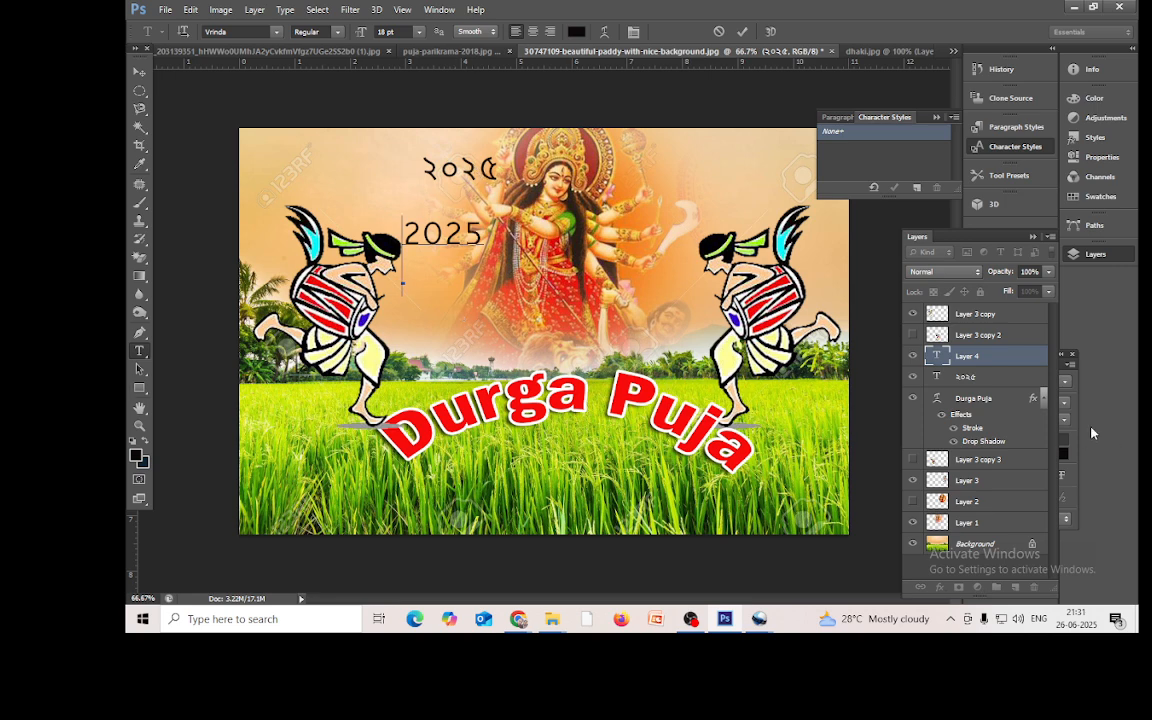
Step: Hide the Bengali-numeral year layer and move the 2025 text onto the grass beneath the arched title
click(969, 377)
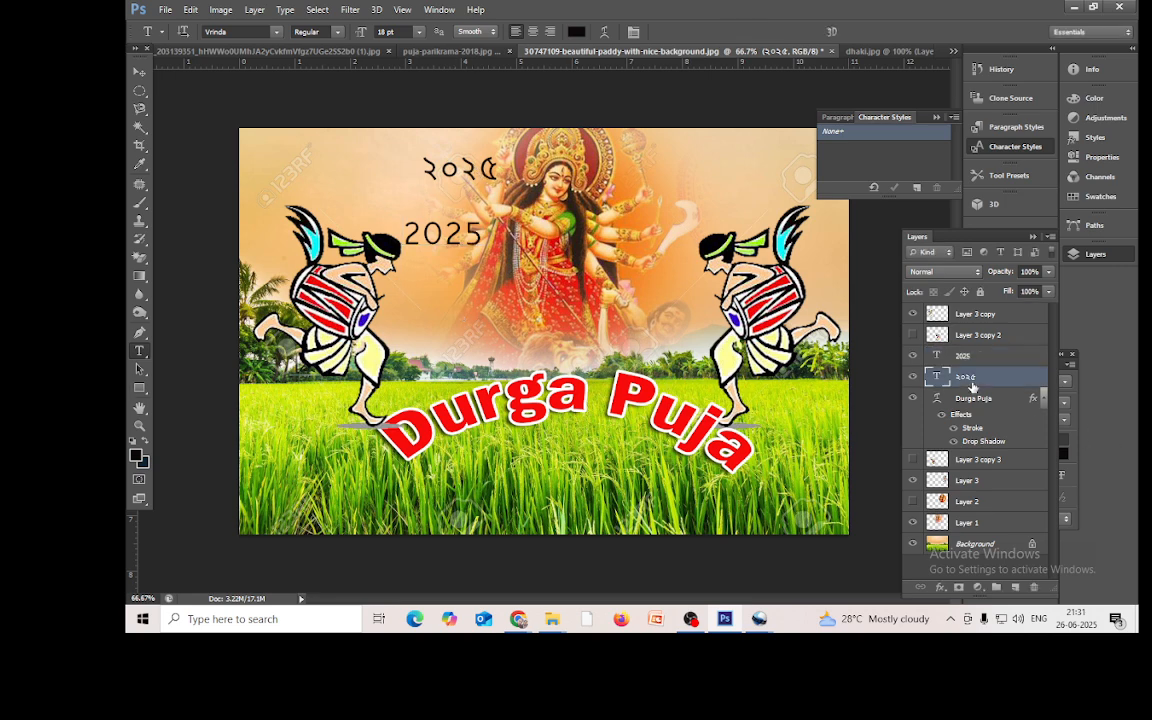
click(914, 378)
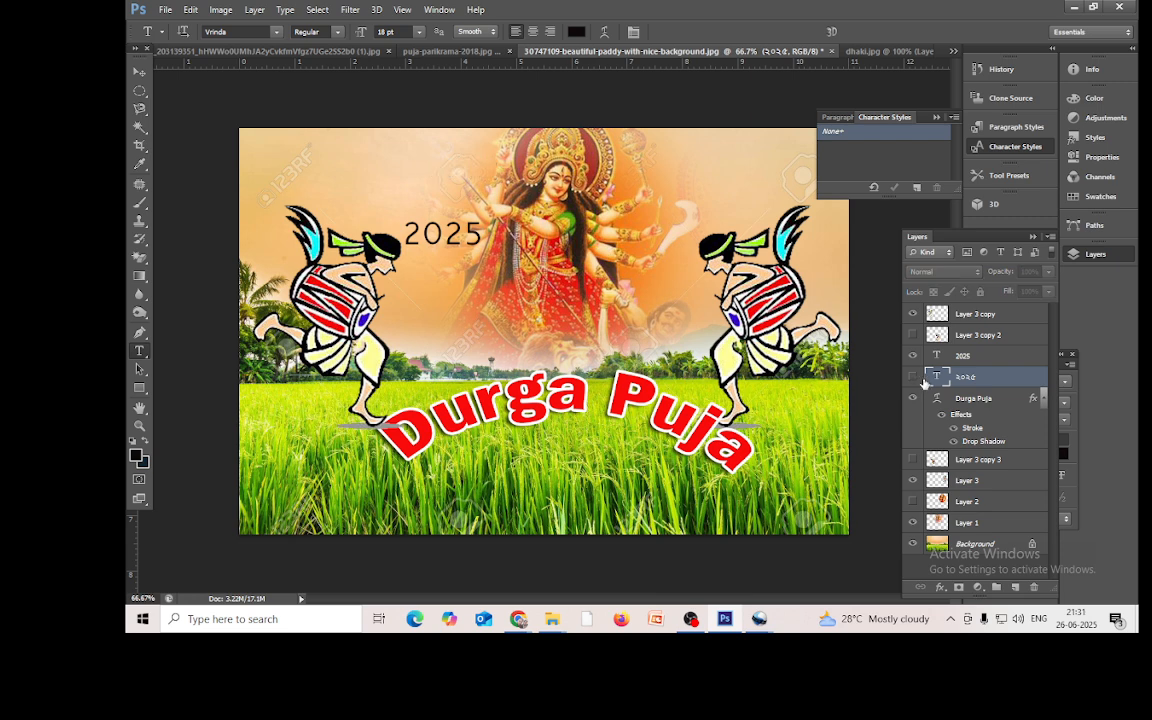
click(139, 74)
drag(412, 225, 567, 468)
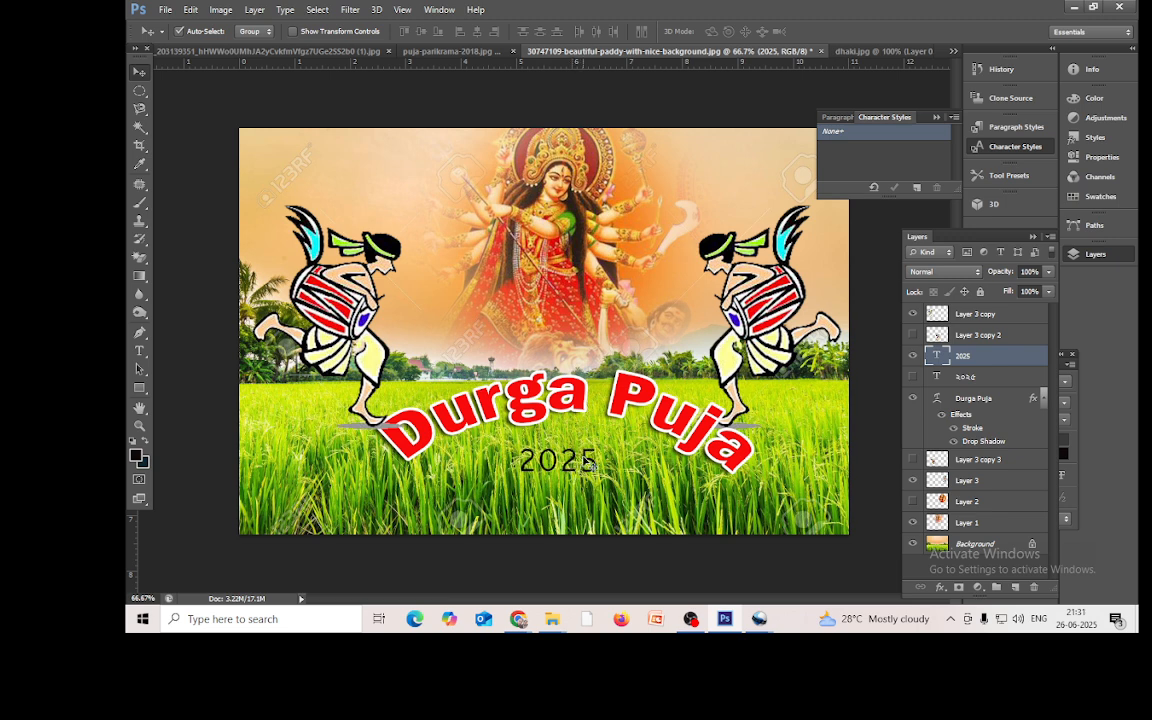
Step: Scale the 2025 text to about 235% and center it under the arched title
key(ctrl+t)
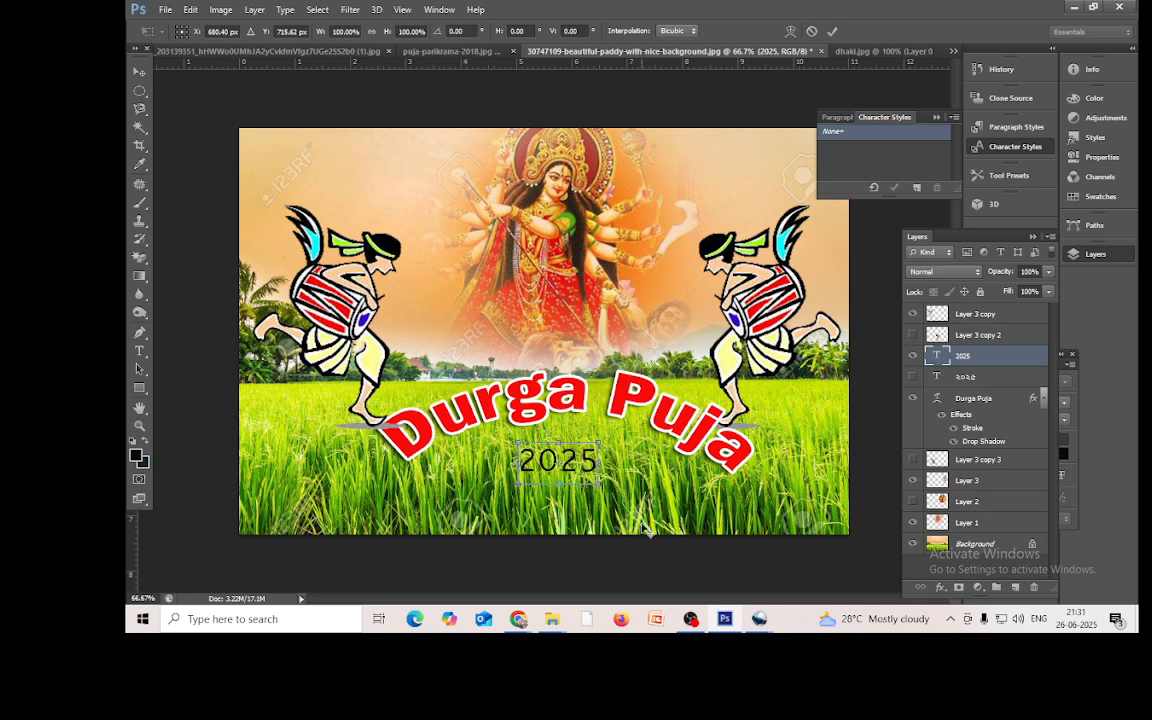
key(super+space)
drag(601, 485, 656, 513)
drag(578, 458, 586, 466)
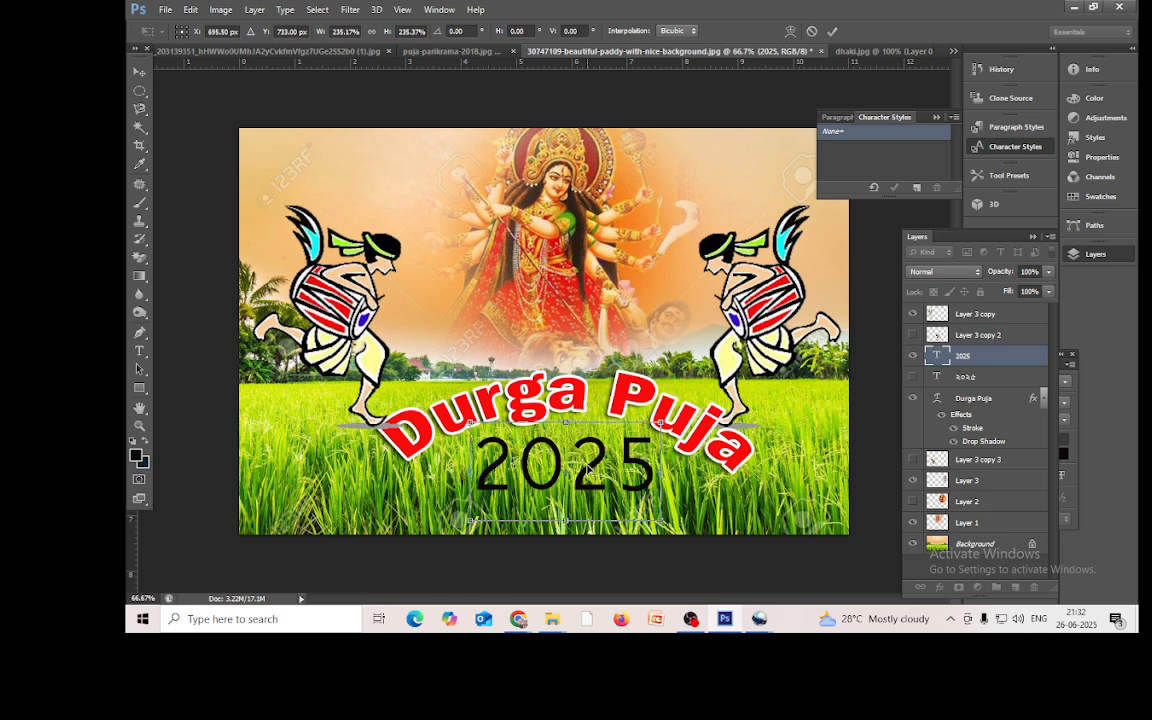
click(139, 71)
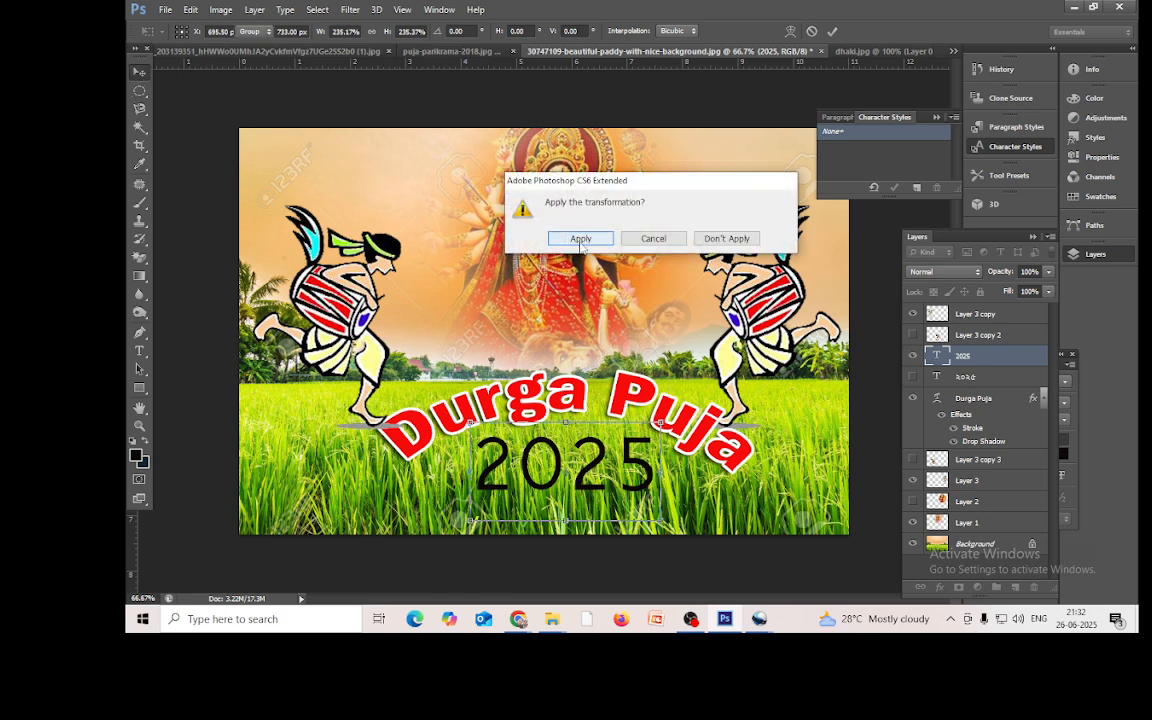
click(581, 239)
Step: Recolor the whole 2025 text bright red
click(139, 358)
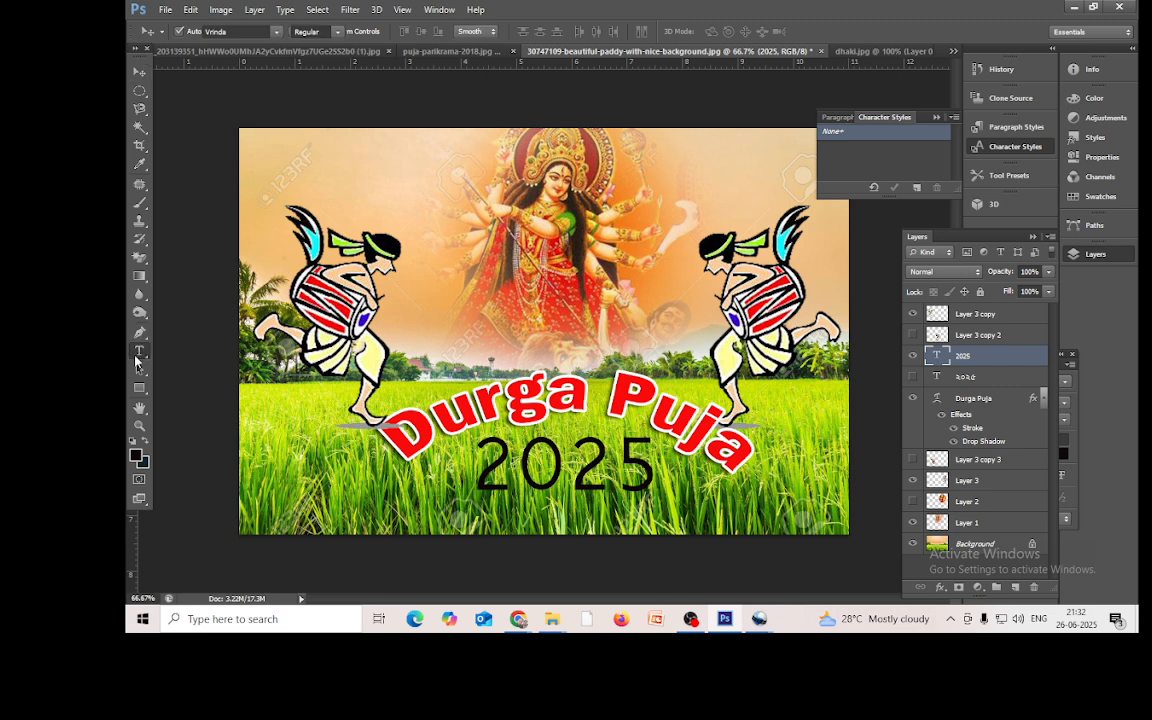
drag(472, 462, 660, 462)
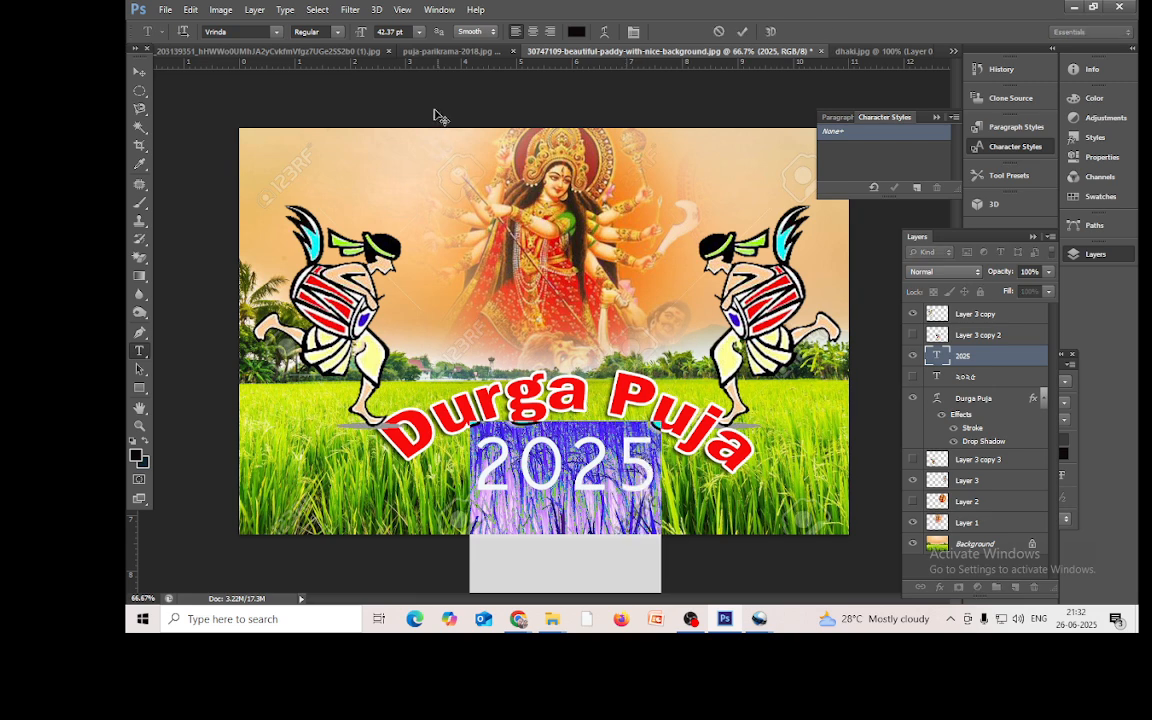
click(575, 32)
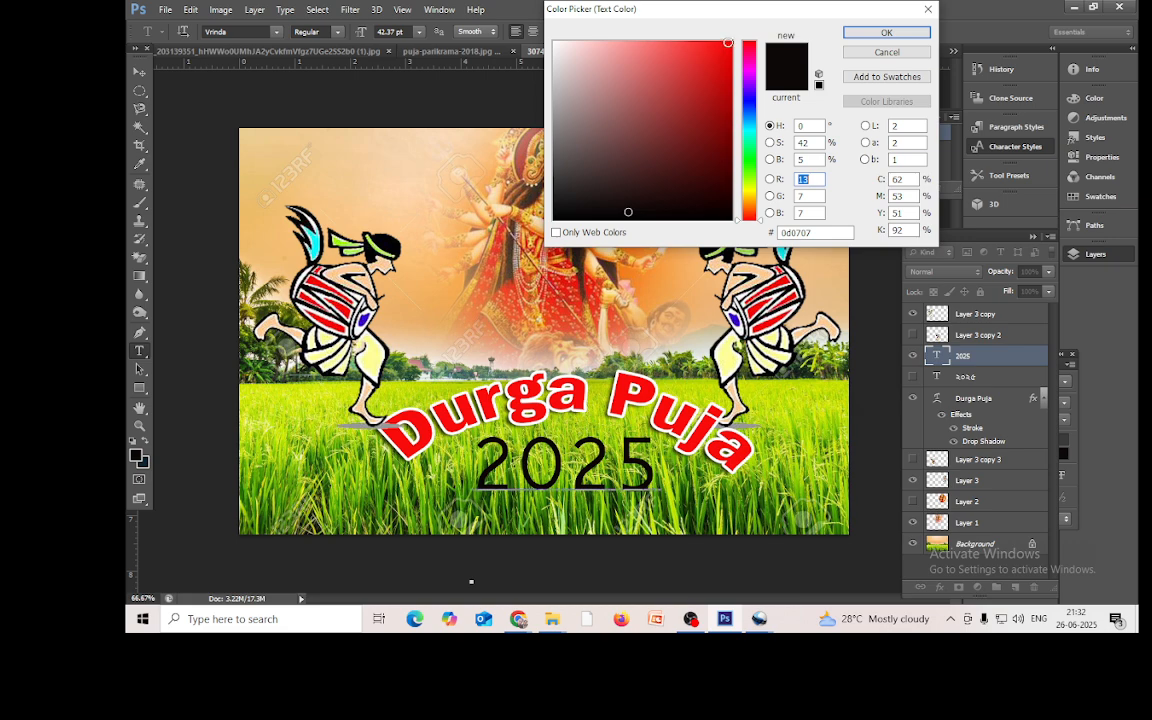
click(728, 43)
click(882, 33)
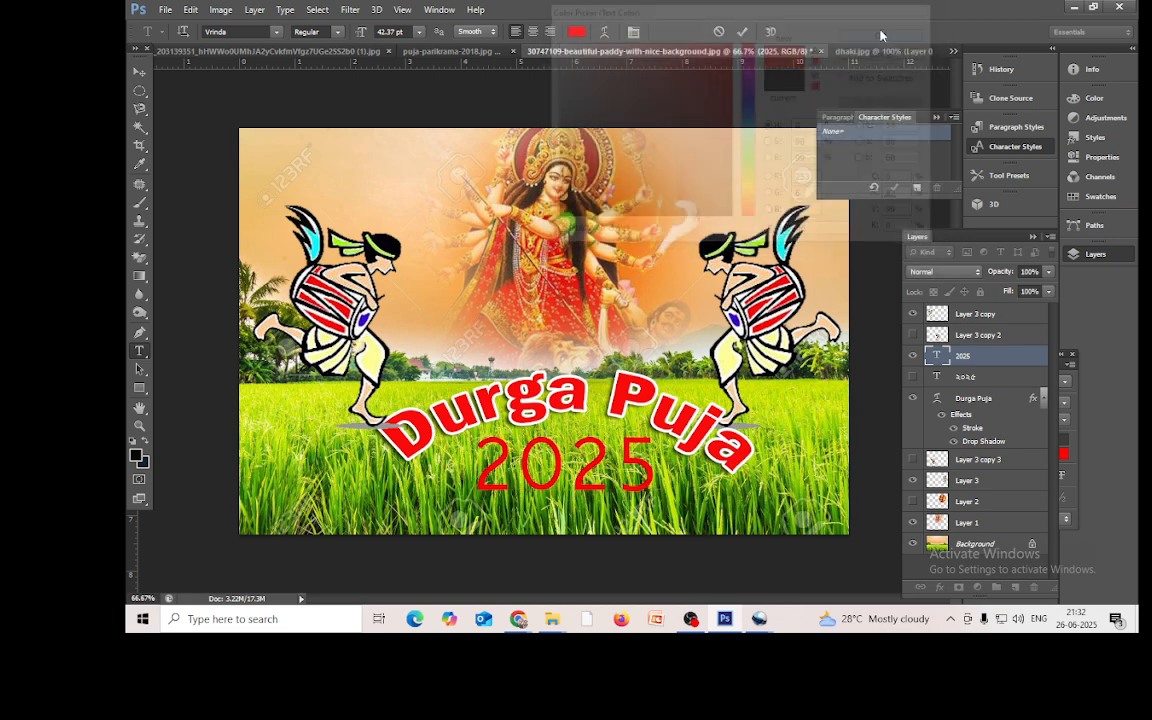
click(742, 32)
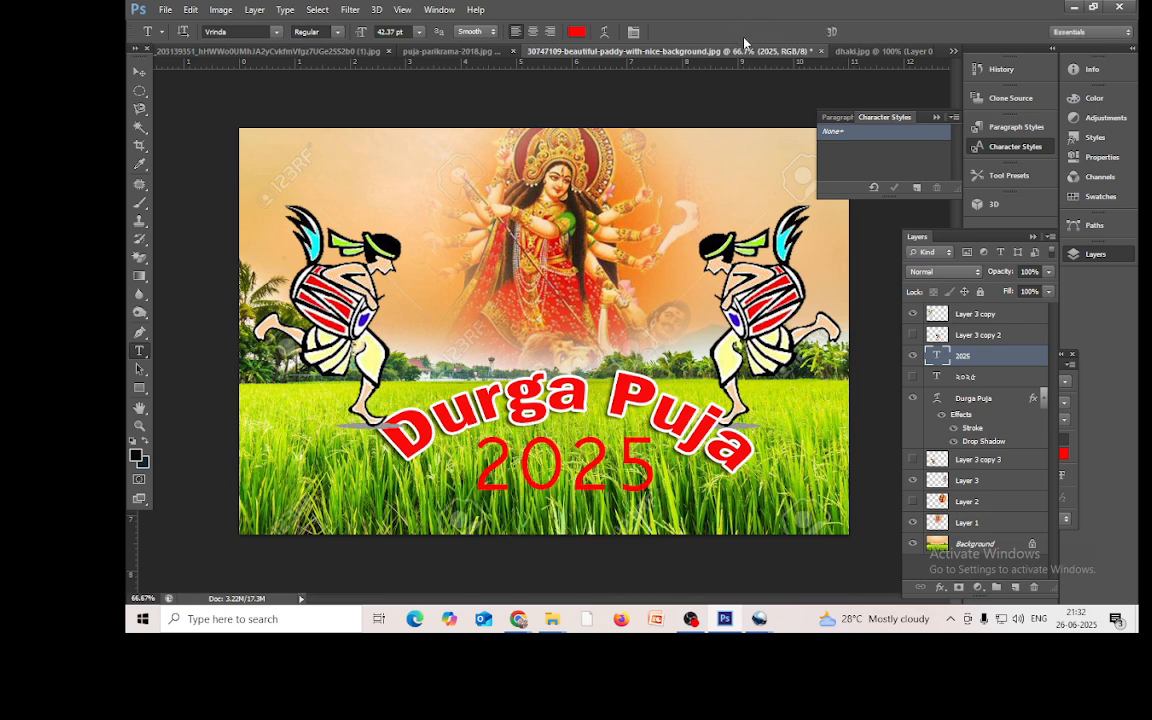
Step: Nudge the 2025 text slightly down and outline it with a white outside stroke thicker than the default
click(139, 72)
drag(587, 472, 589, 480)
click(940, 596)
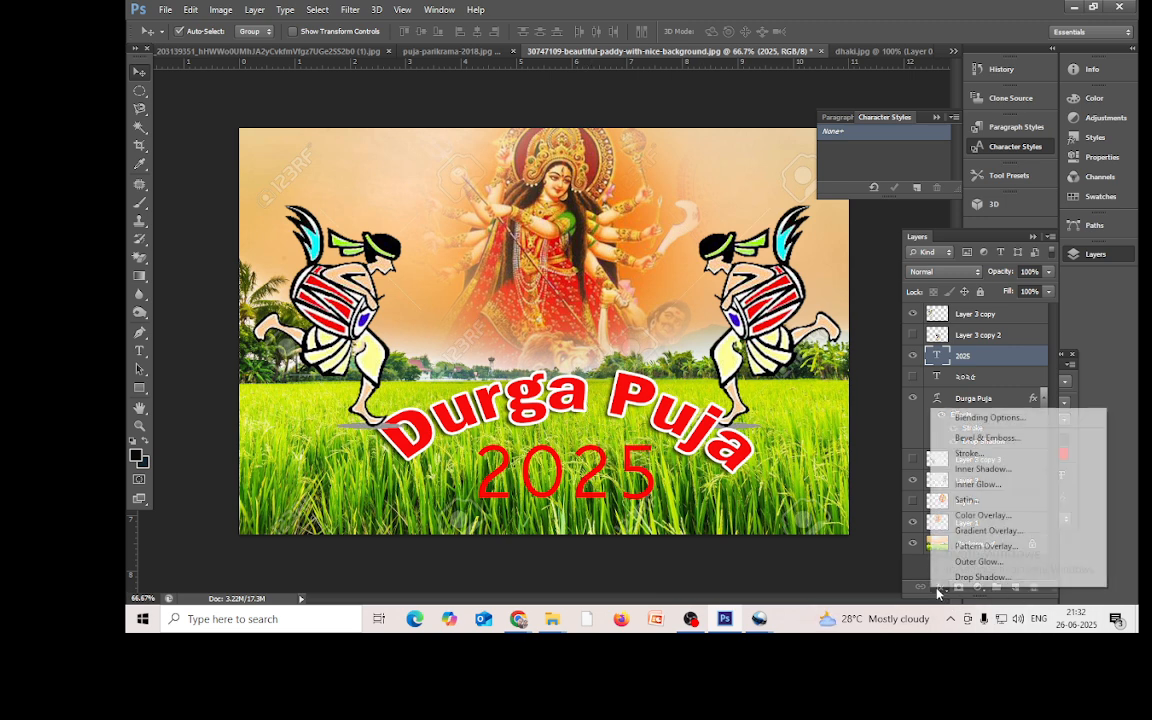
click(980, 455)
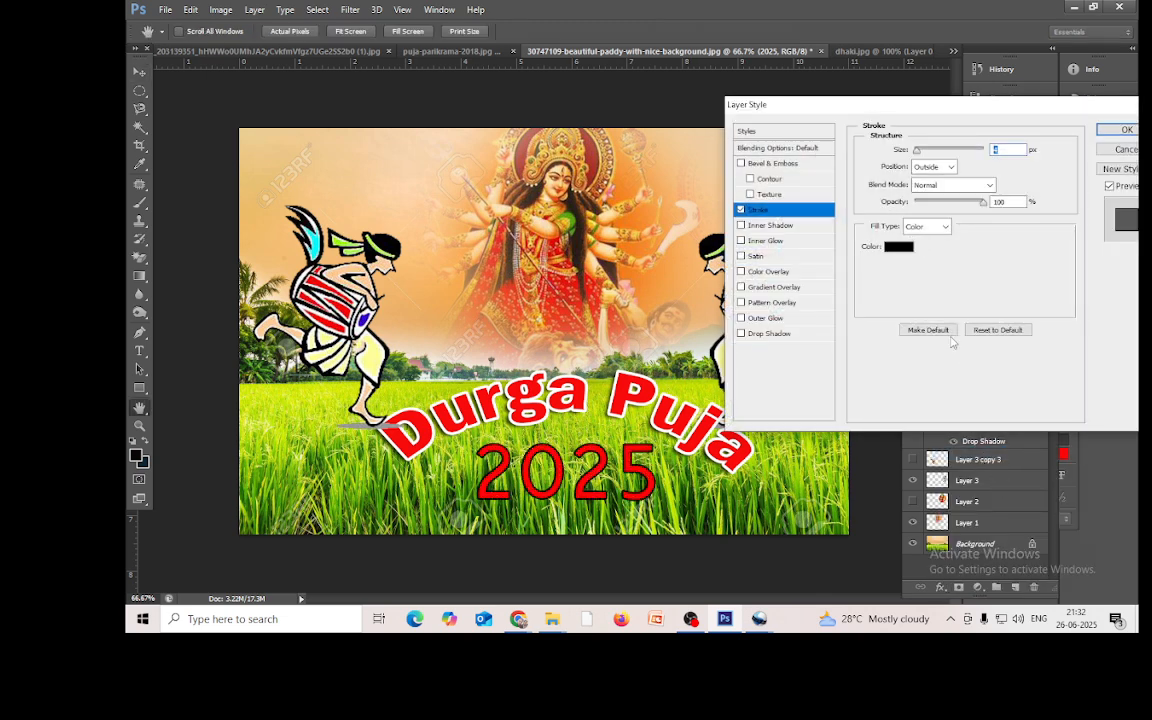
click(898, 246)
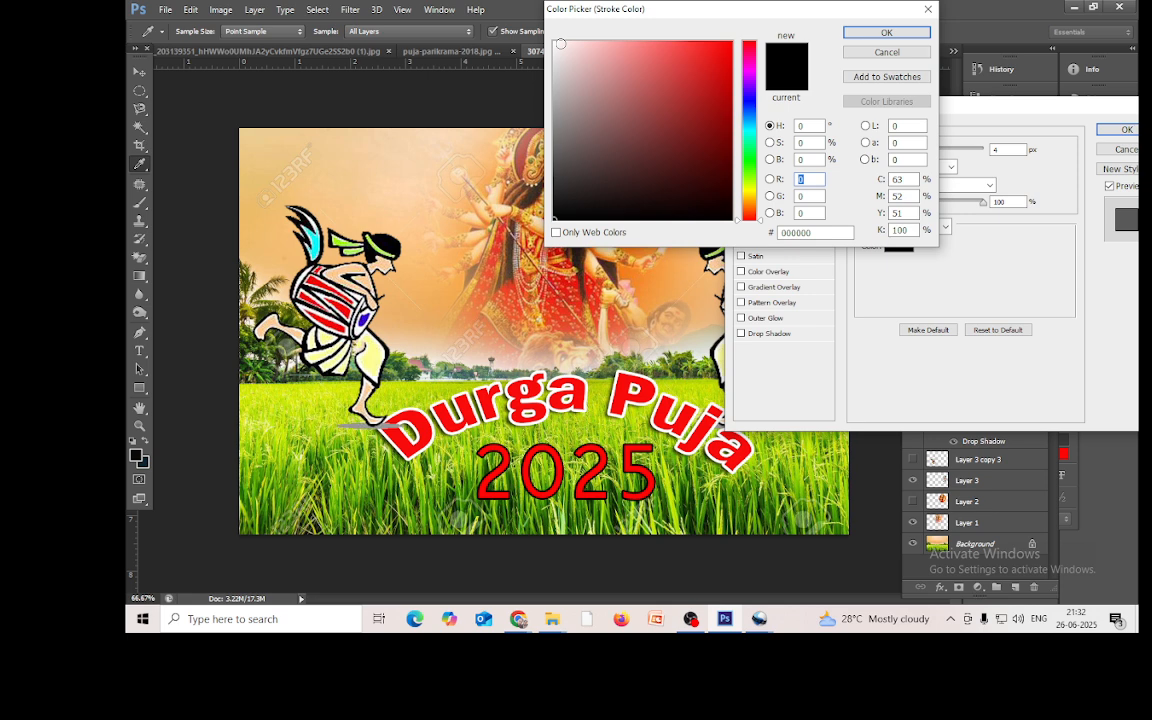
drag(556, 43, 538, 46)
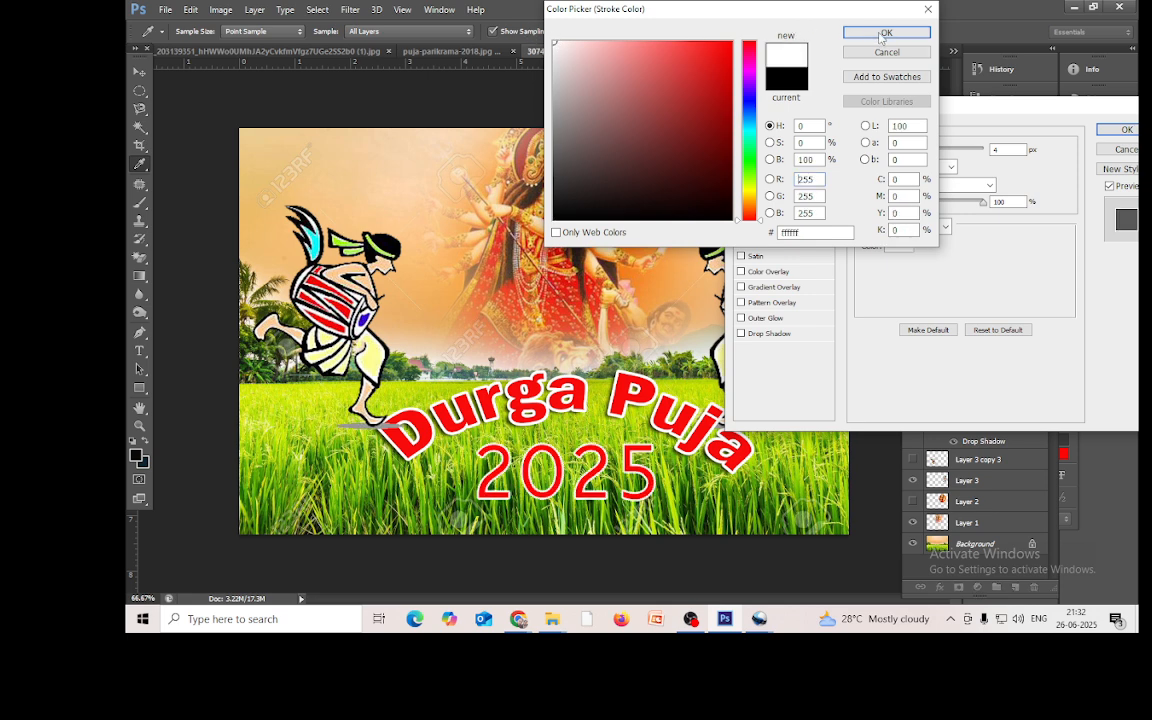
click(886, 32)
drag(921, 155, 921, 155)
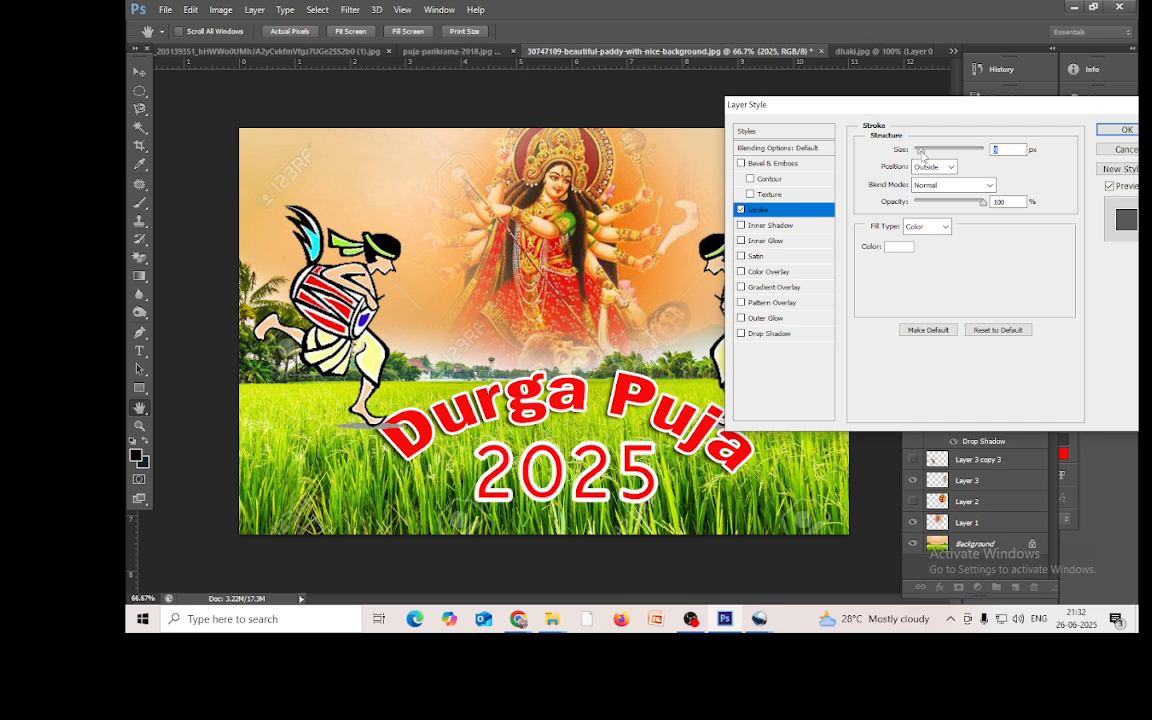
click(1120, 130)
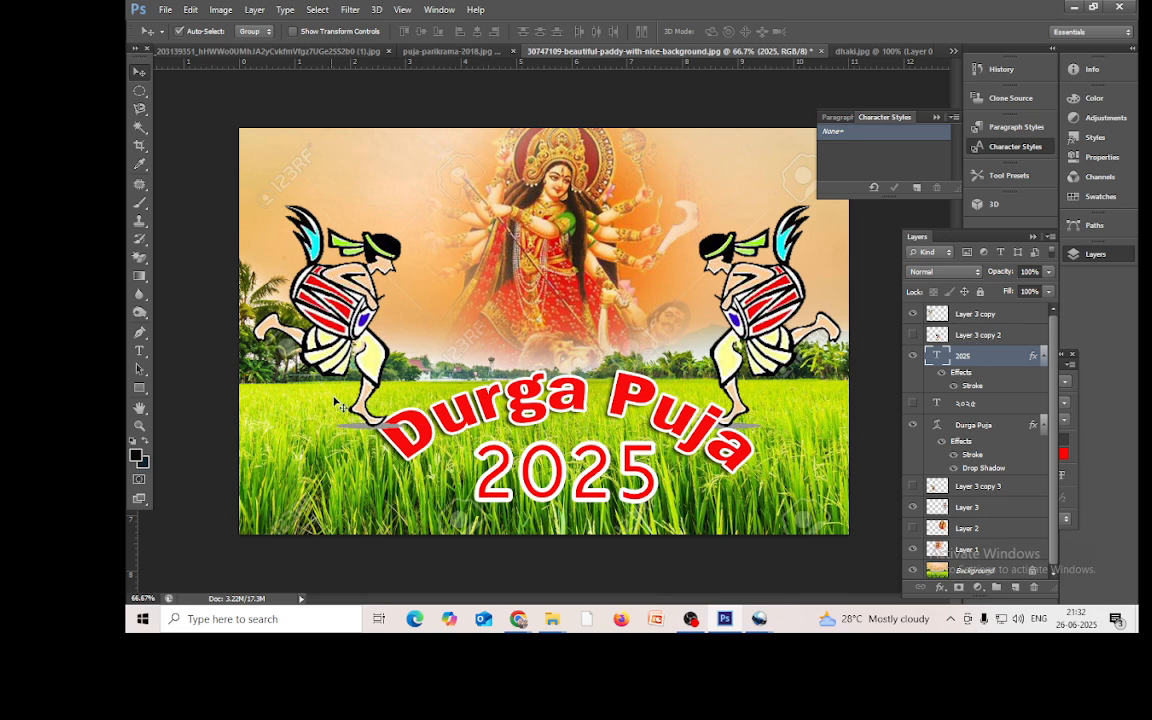
Step: Move the Durga Puja title layer to the top of the layer stack
click(995, 426)
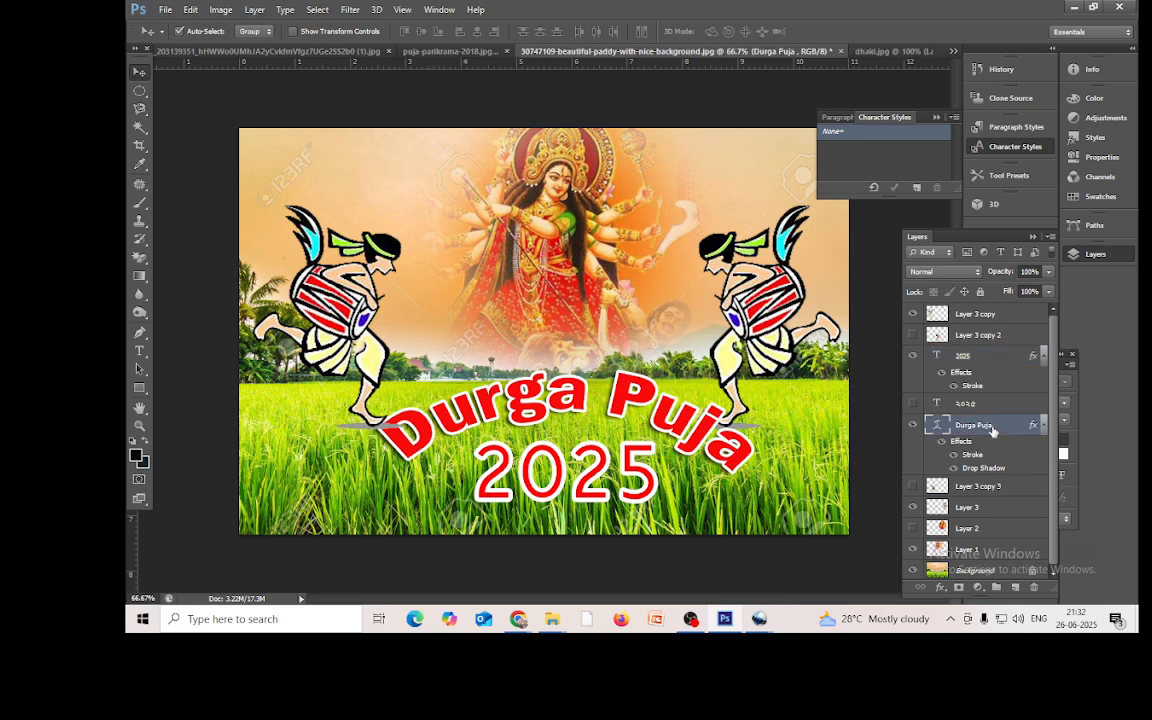
mouse_move(985, 425)
mouse_down()
mouse_move(985, 300)
mouse_move(985, 313)
mouse_up()
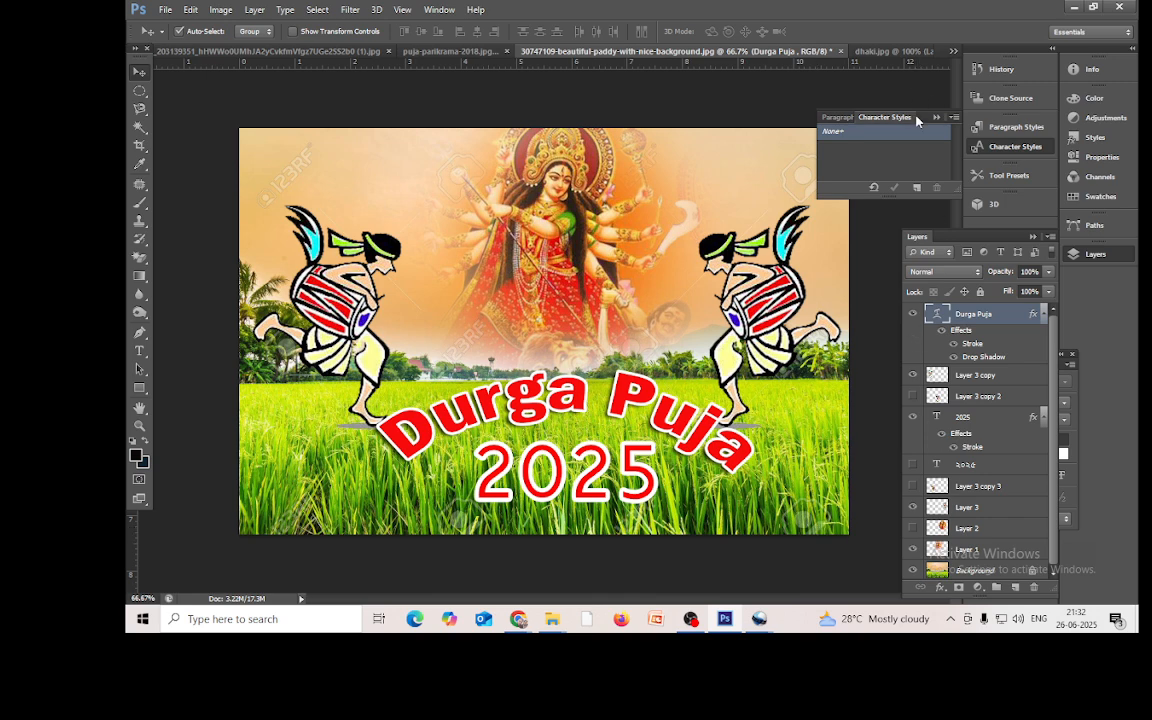
Step: Save a JPEG copy of the composition to the desktop as DURGAPUJA at maximum quality 12, progressive format
click(166, 10)
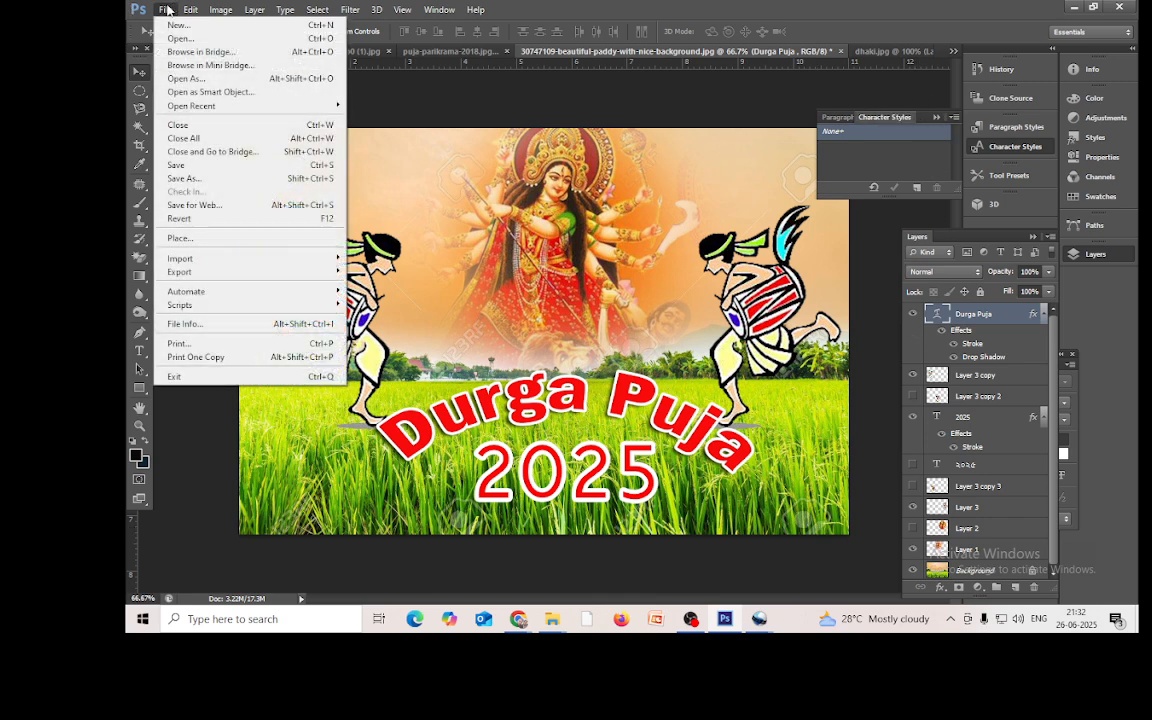
click(192, 178)
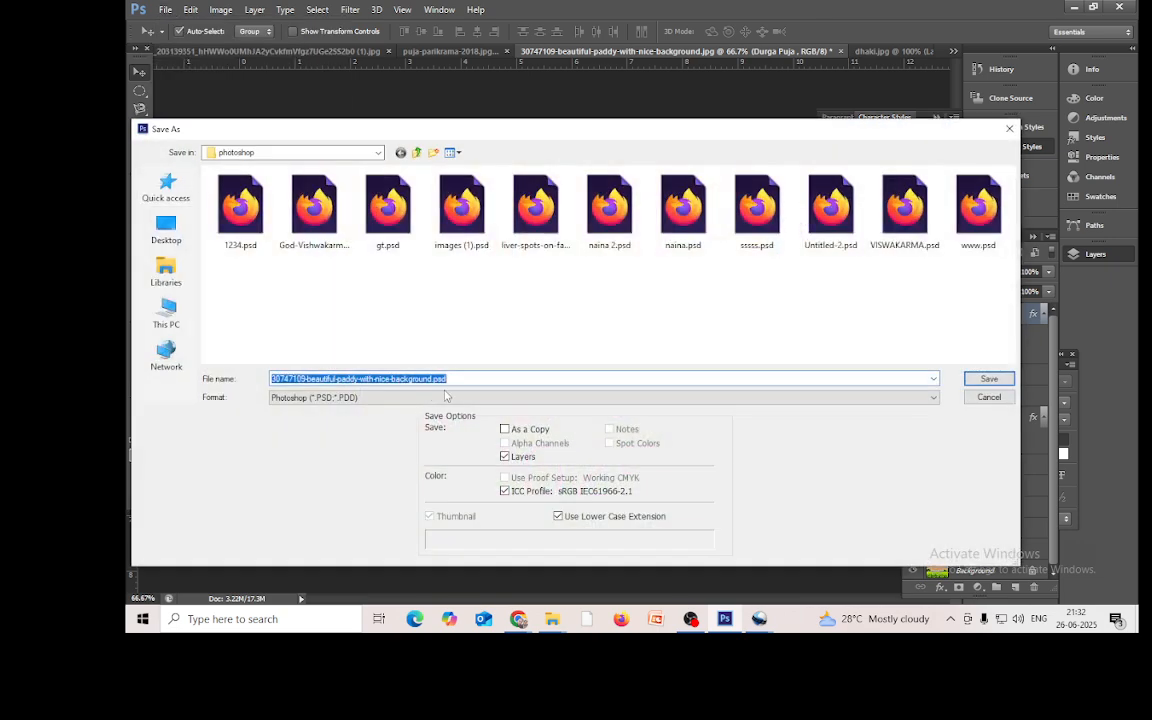
drag(452, 379, 202, 382)
text(DURGAPUJA)
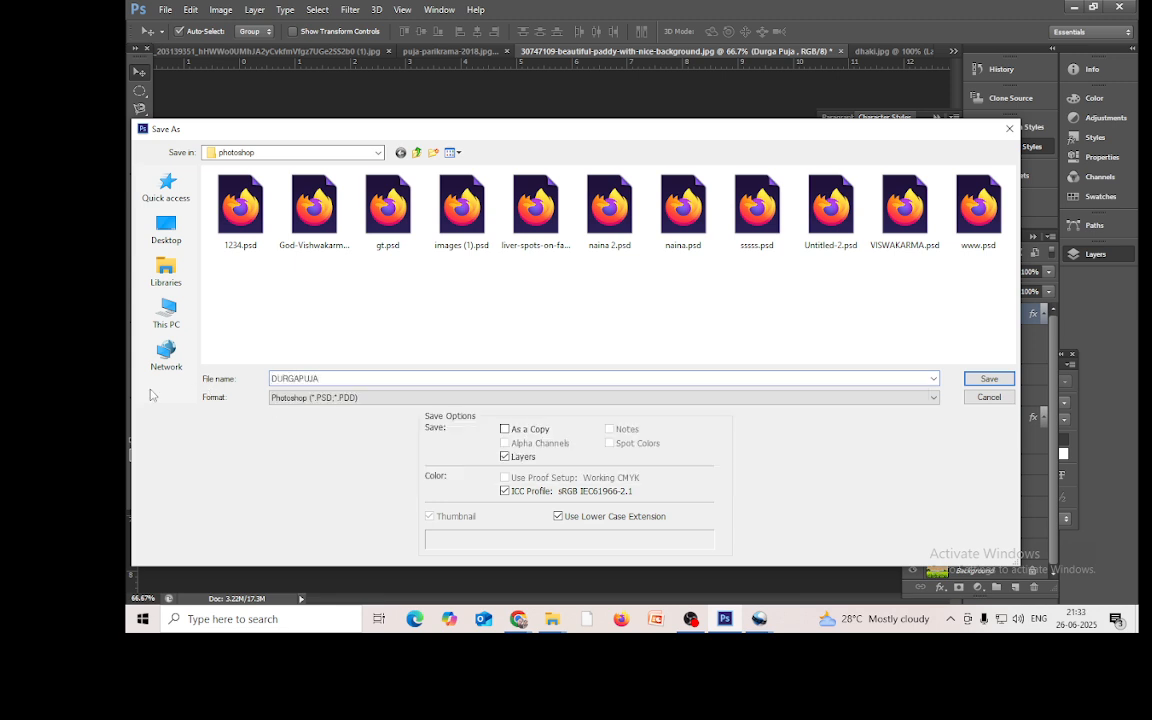
click(365, 399)
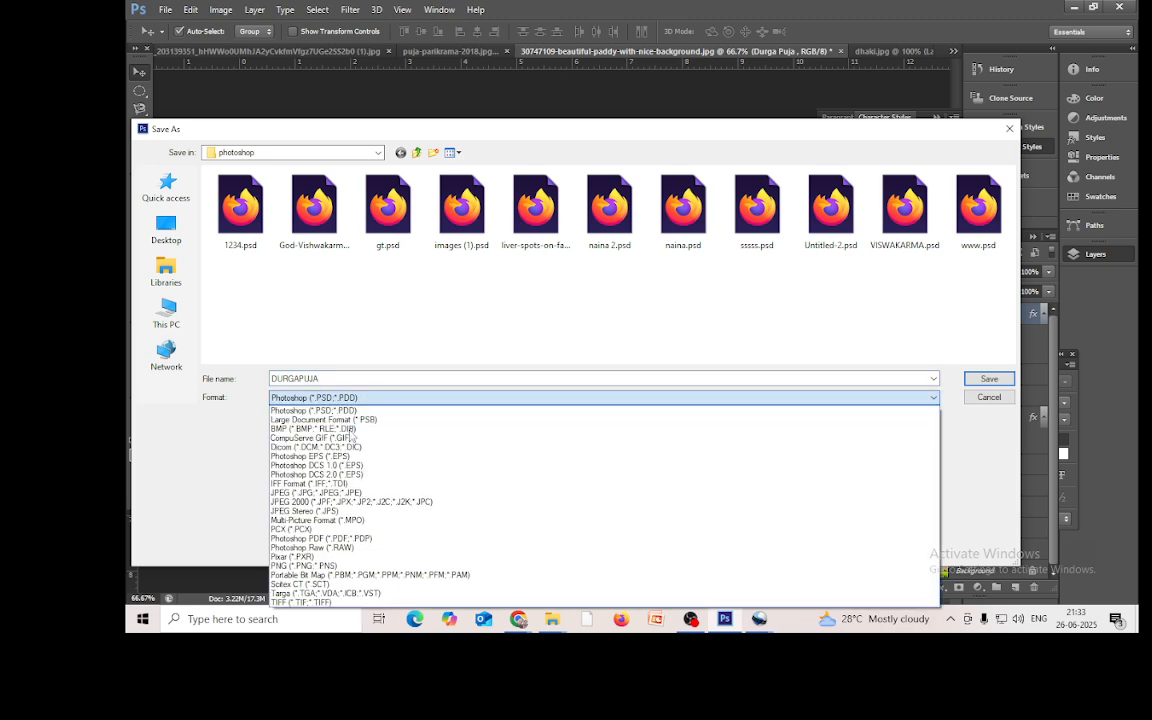
click(284, 496)
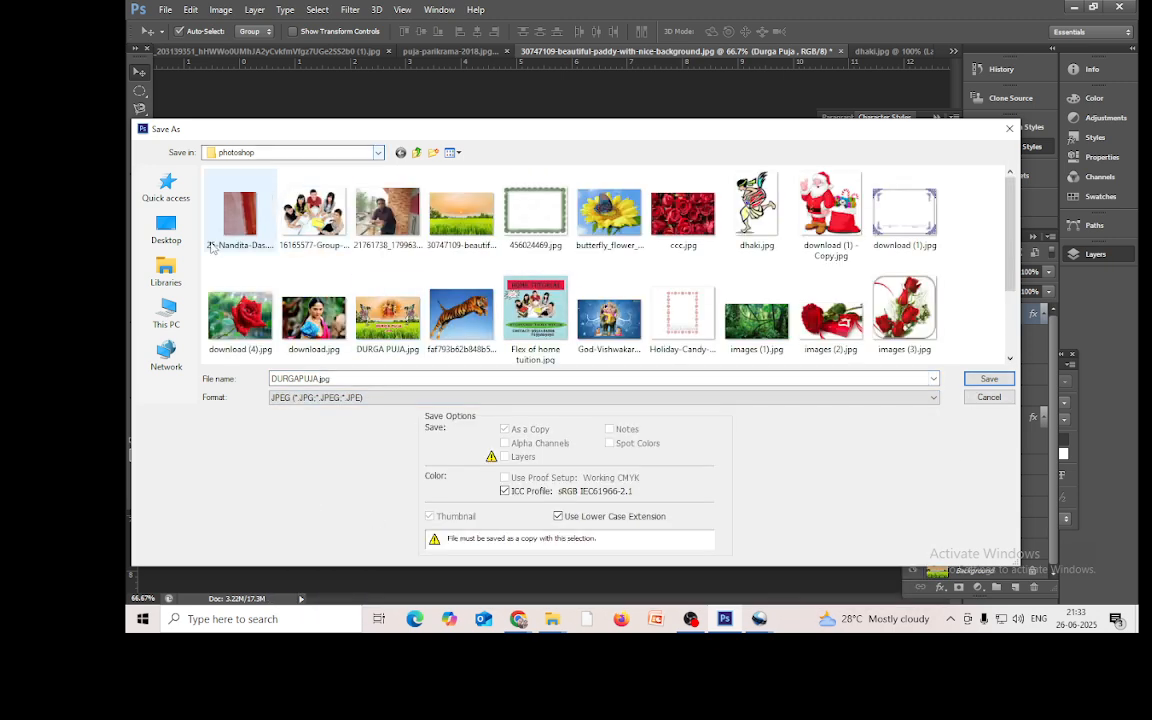
click(172, 230)
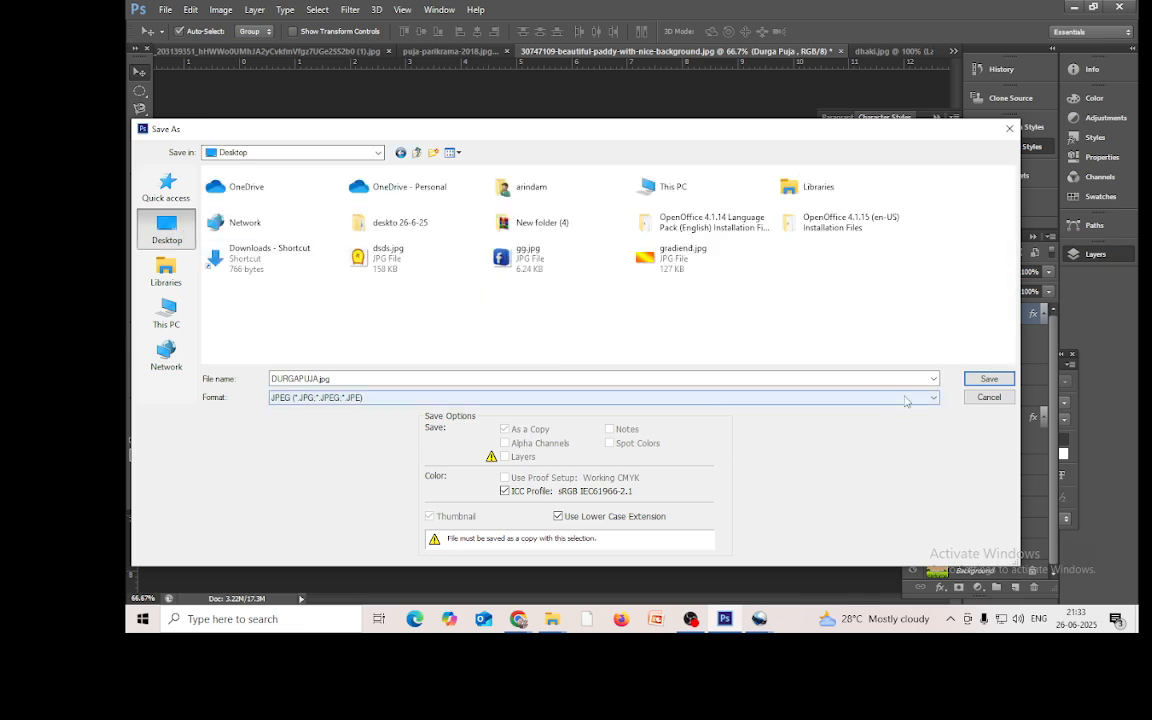
click(980, 380)
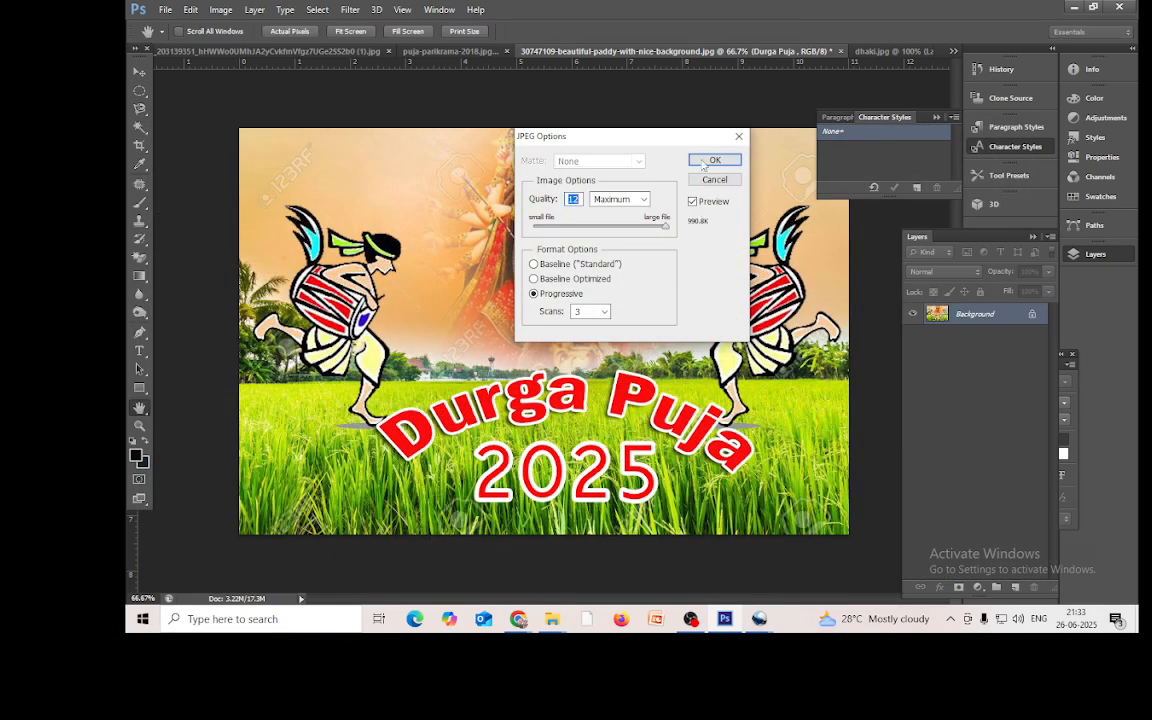
click(643, 147)
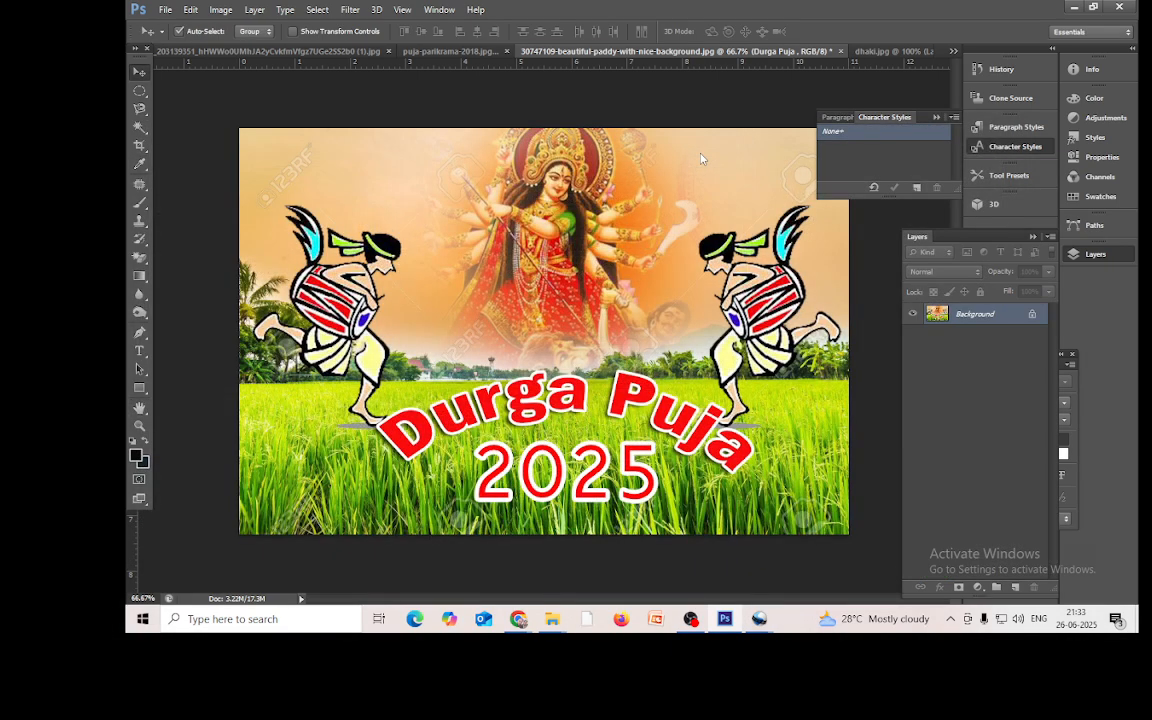
Step: Dismiss the finished export dialog in OpenShot and clear the open windows to reach the desktop
click(1074, 7)
click(1065, 11)
click(1065, 11)
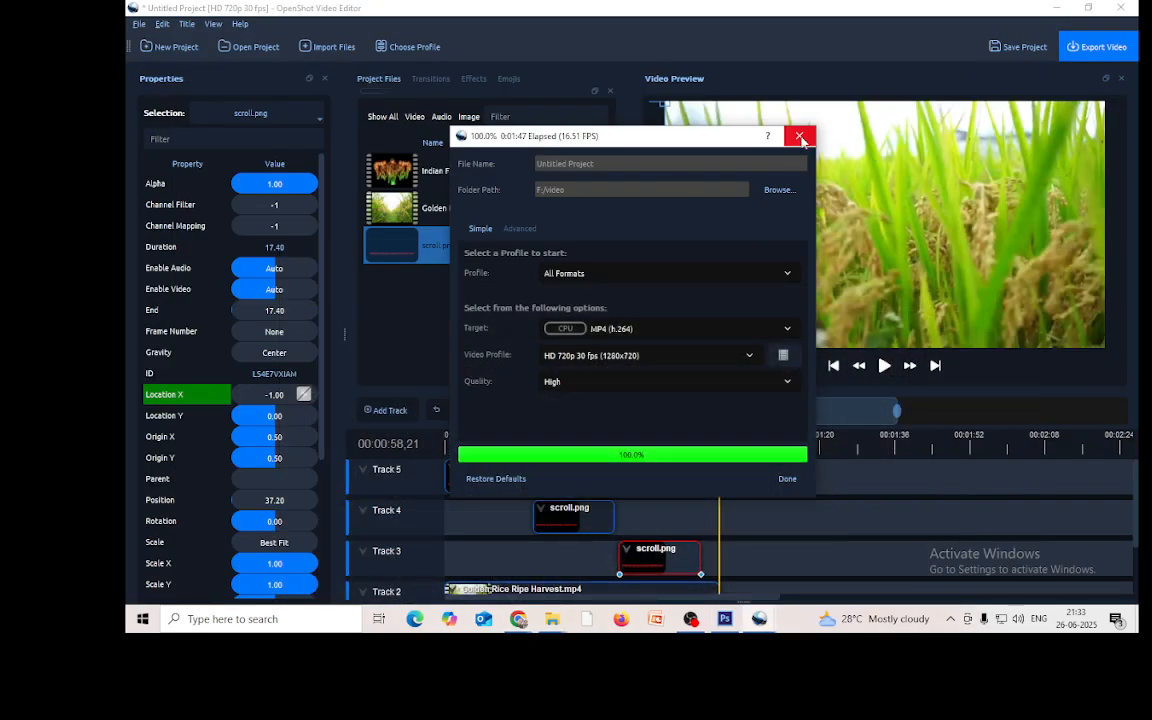
click(787, 480)
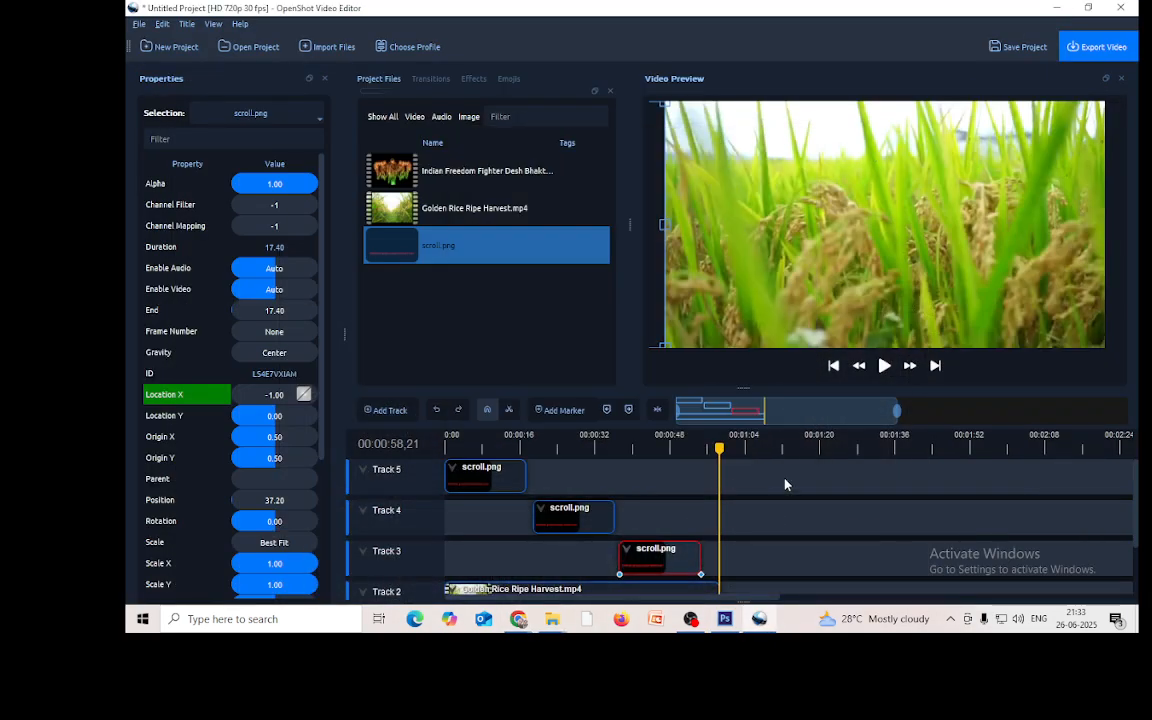
click(1054, 8)
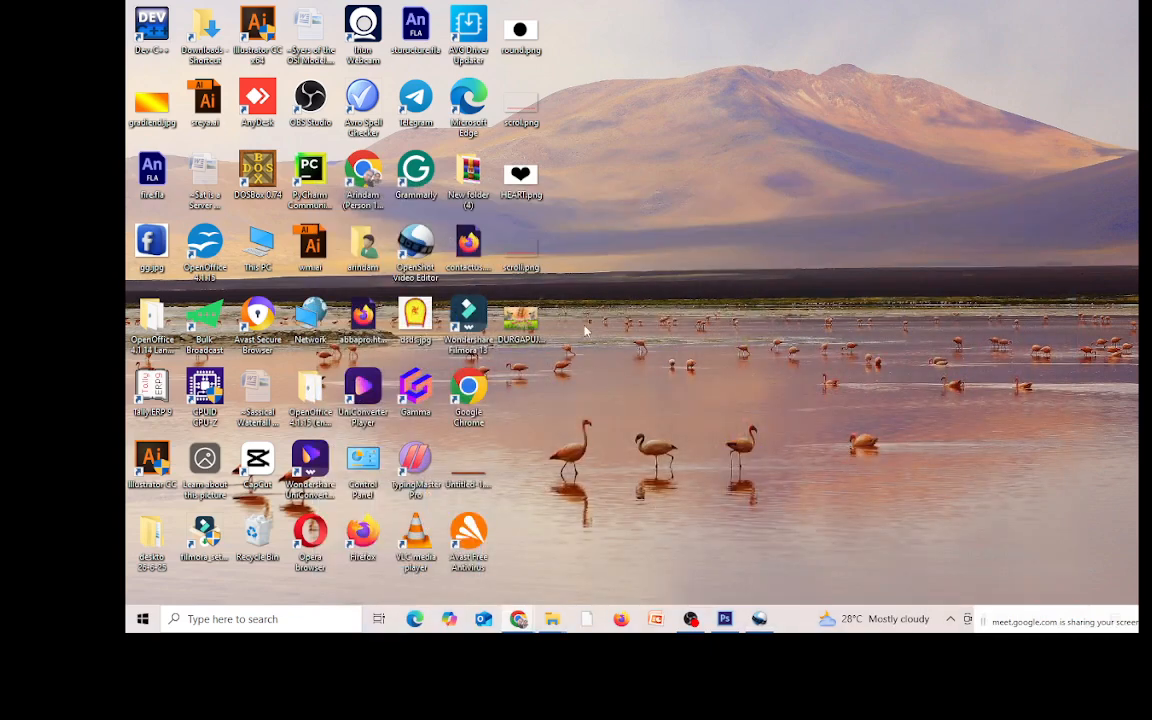
Step: View the saved DURGAPUJA.jpg from the desktop in a maximized image viewer, and minimize the viewer
click(518, 322)
double_click(516, 326)
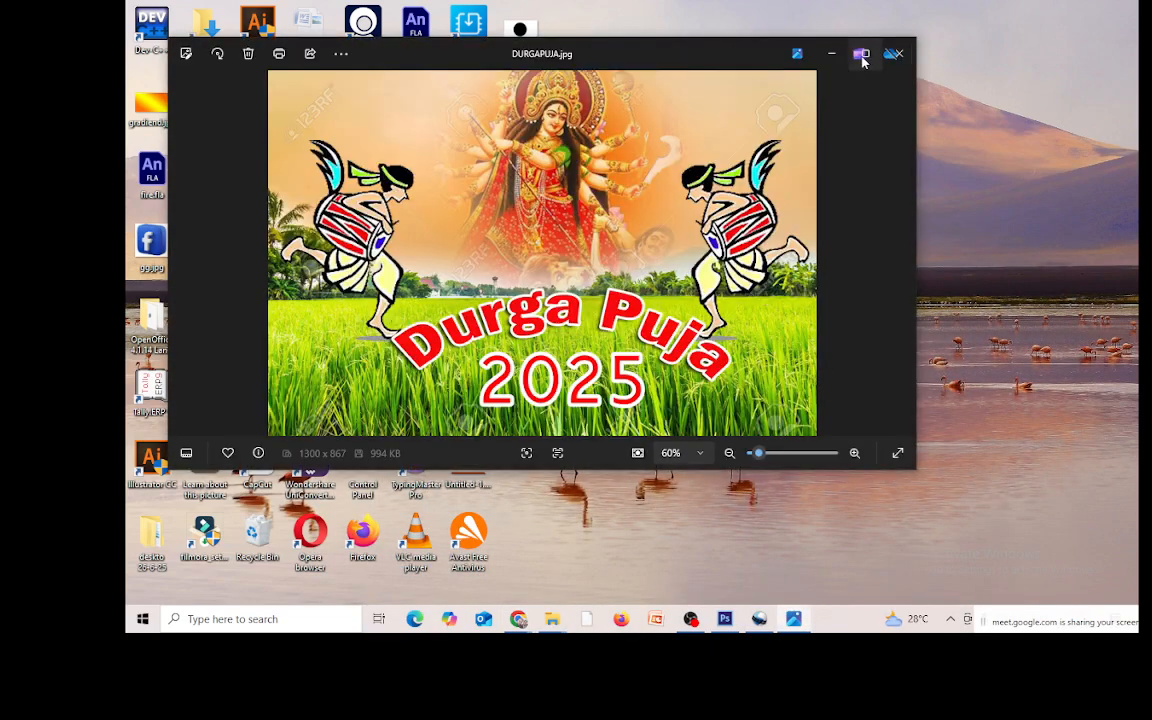
click(862, 55)
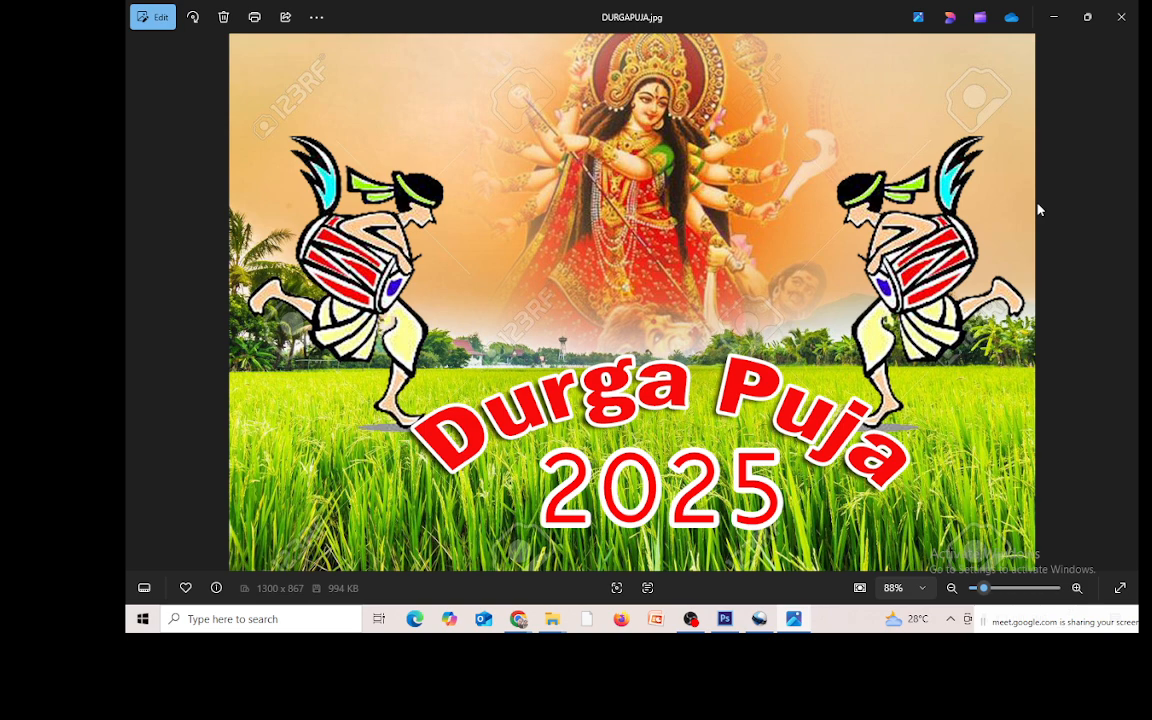
click(1050, 18)
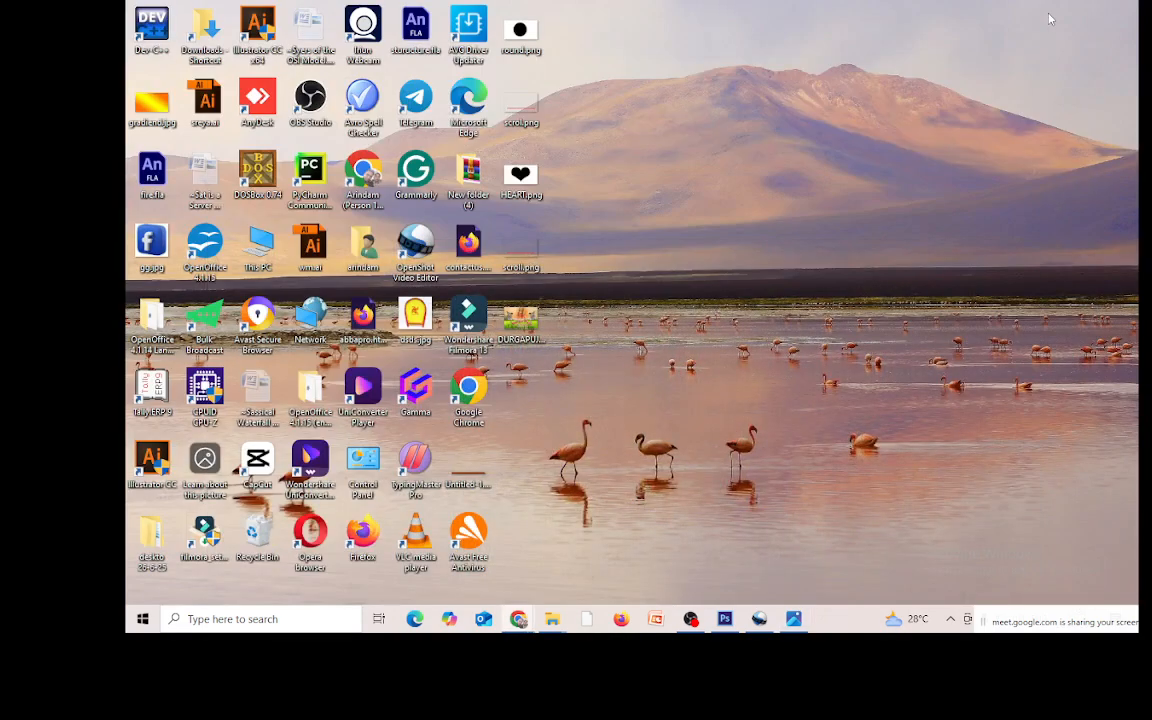
Step: Play the exported Untitled Project.mp4 from the video folder on drive F, and close the player
mouse_move(551, 619)
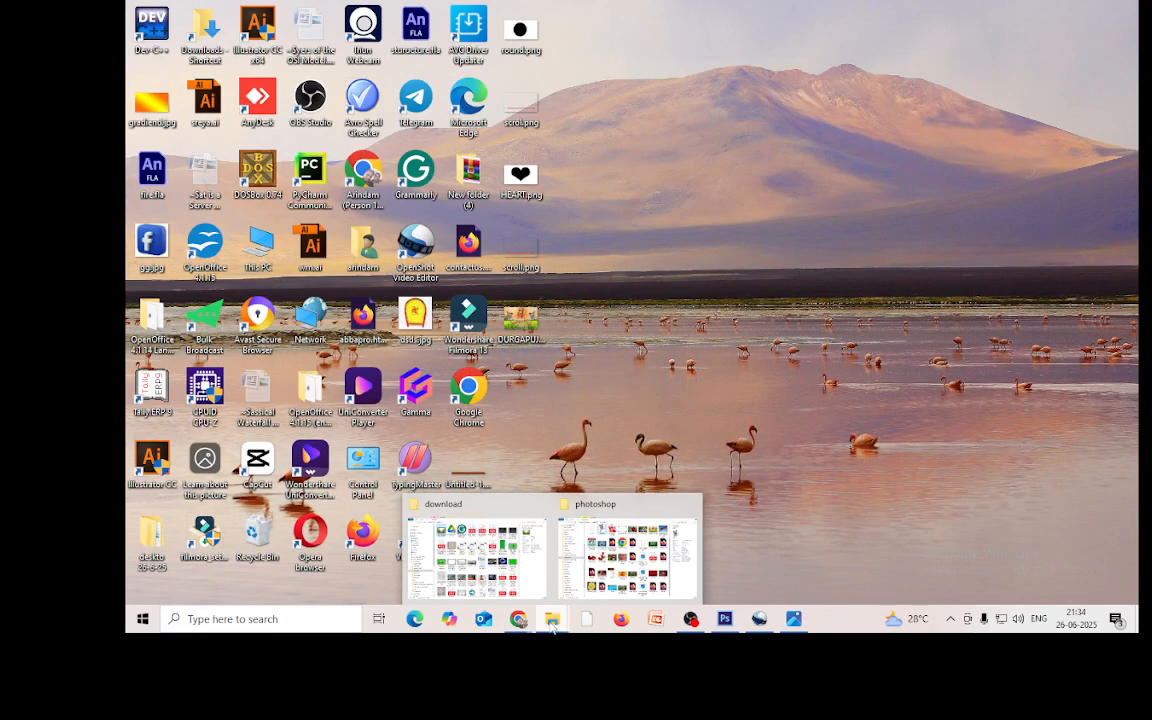
click(468, 518)
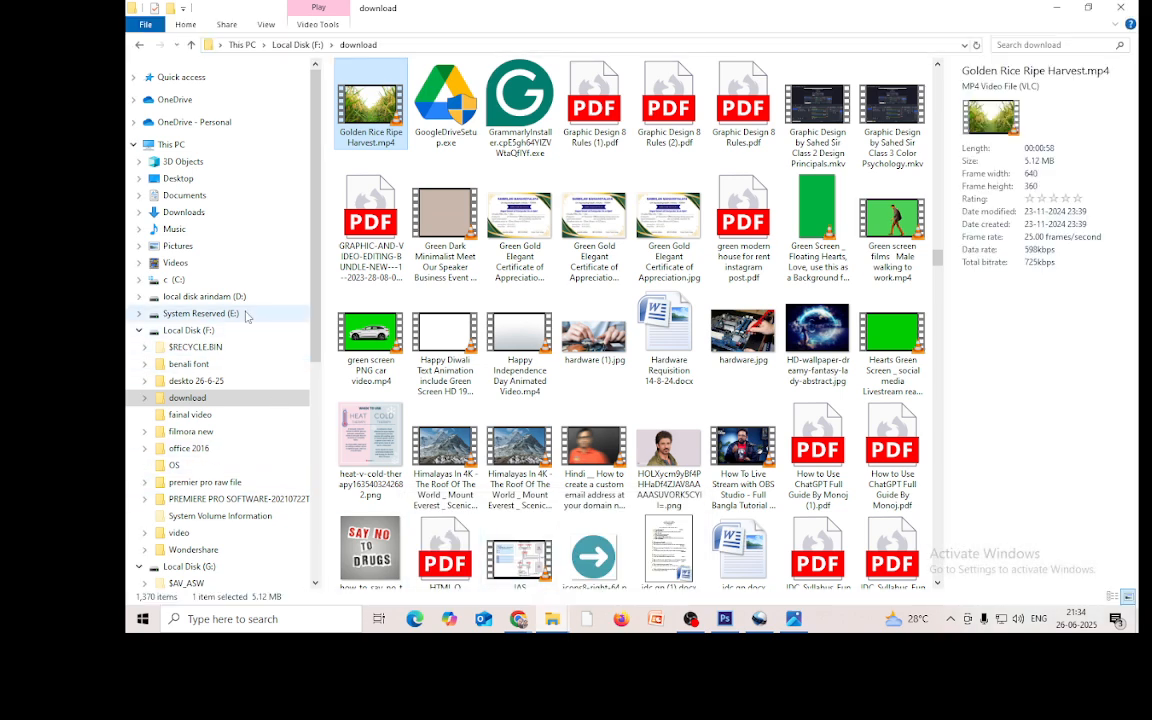
double_click(212, 334)
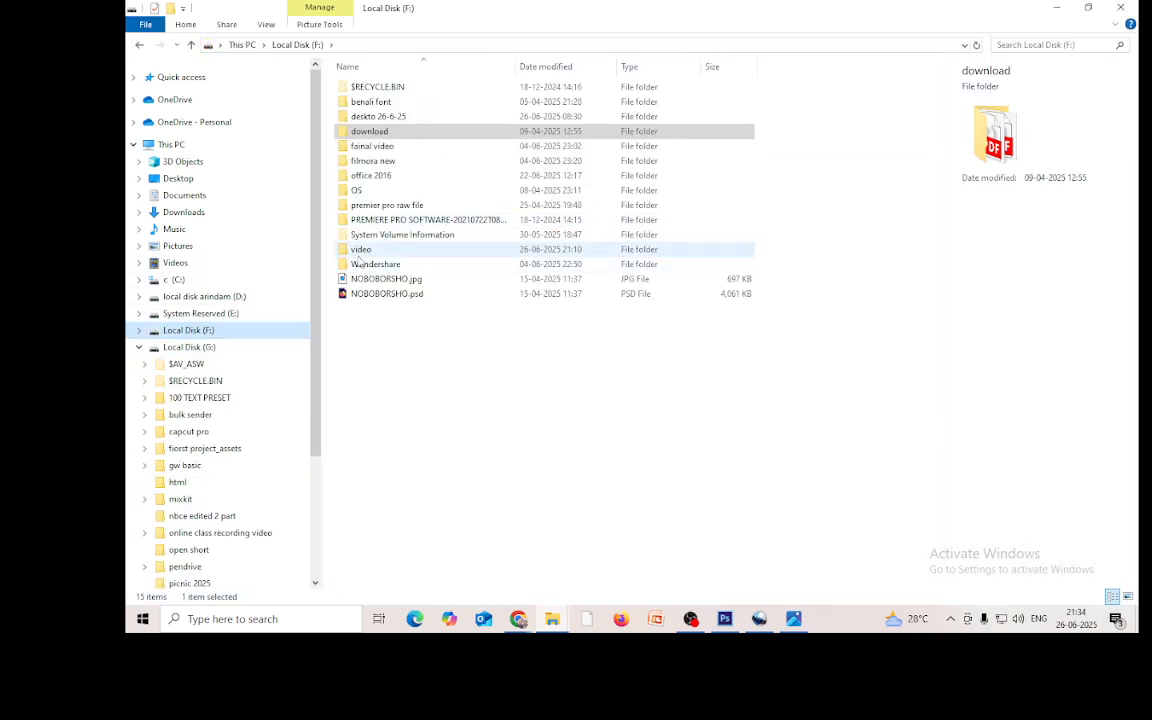
double_click(360, 249)
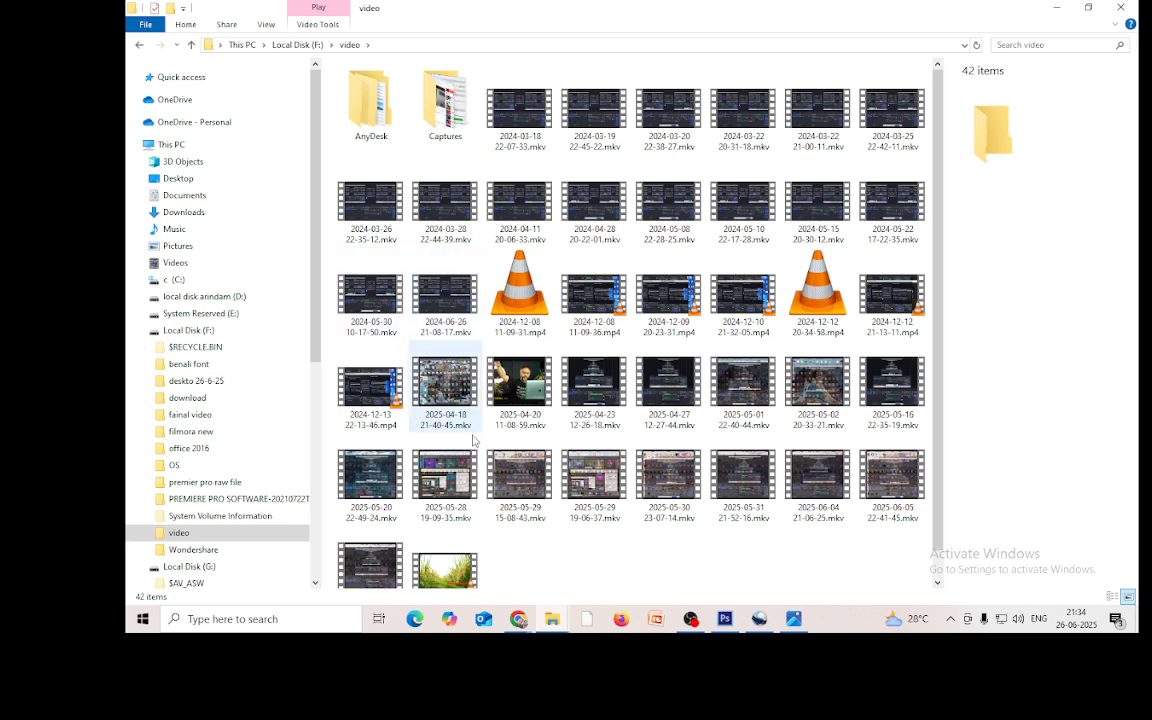
scroll(430, 425, down, 1)
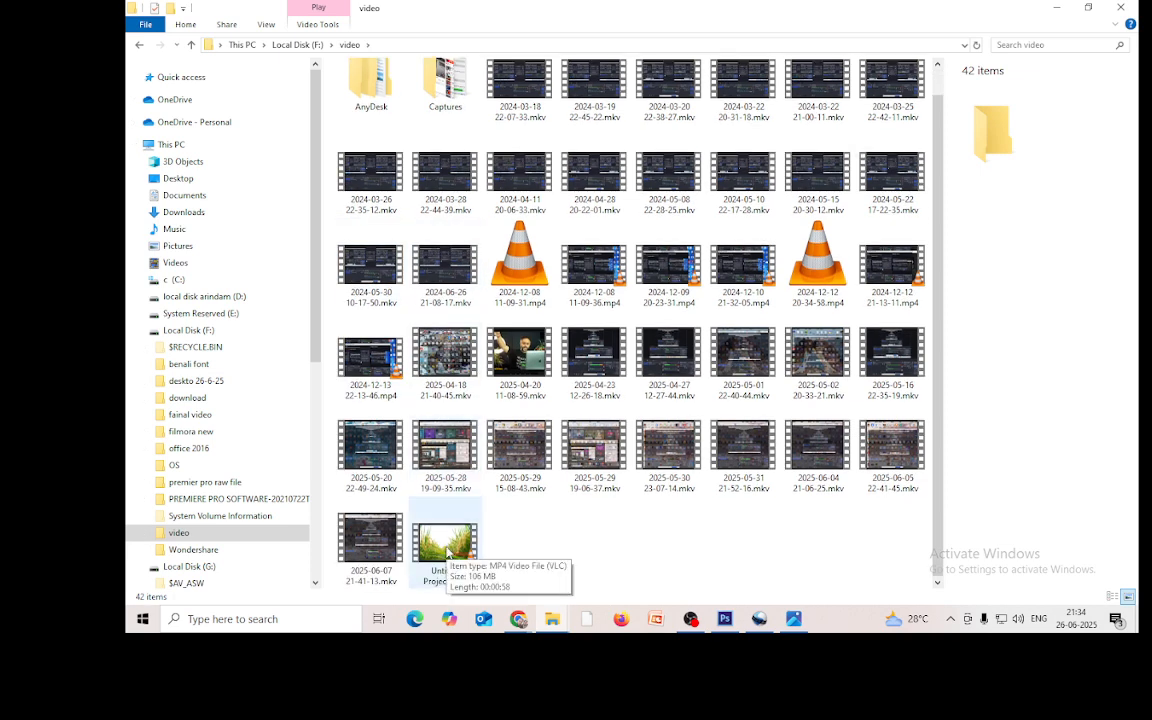
click(448, 552)
double_click(447, 552)
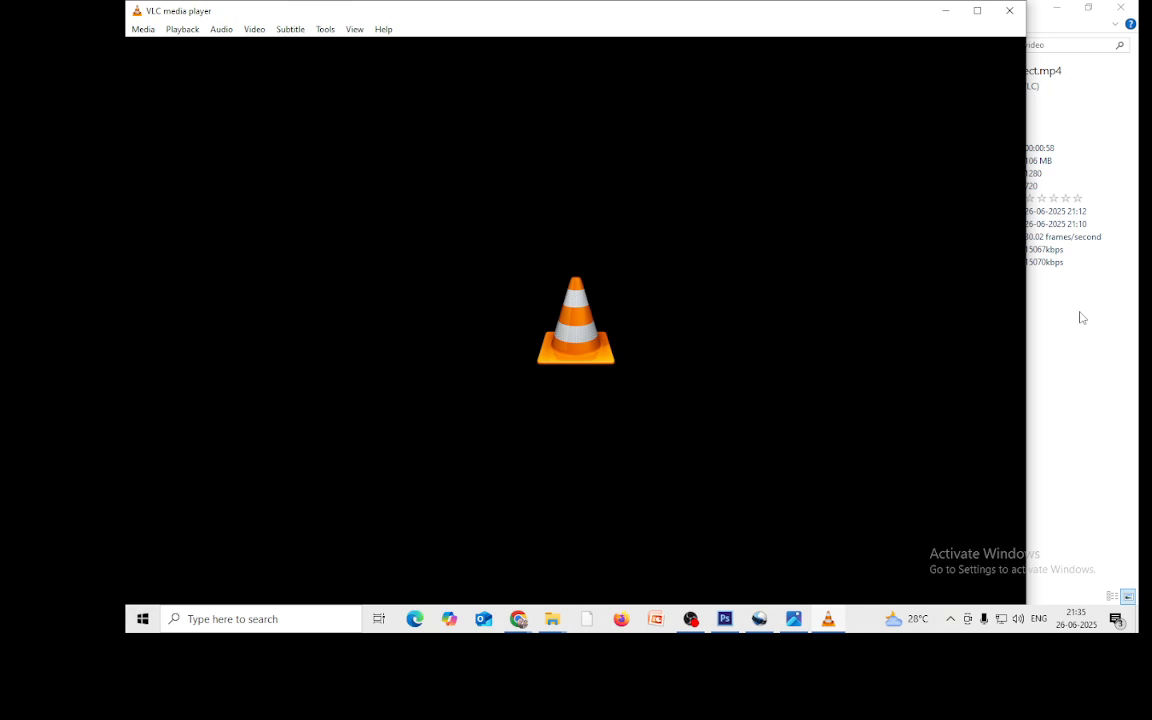
click(1008, 12)
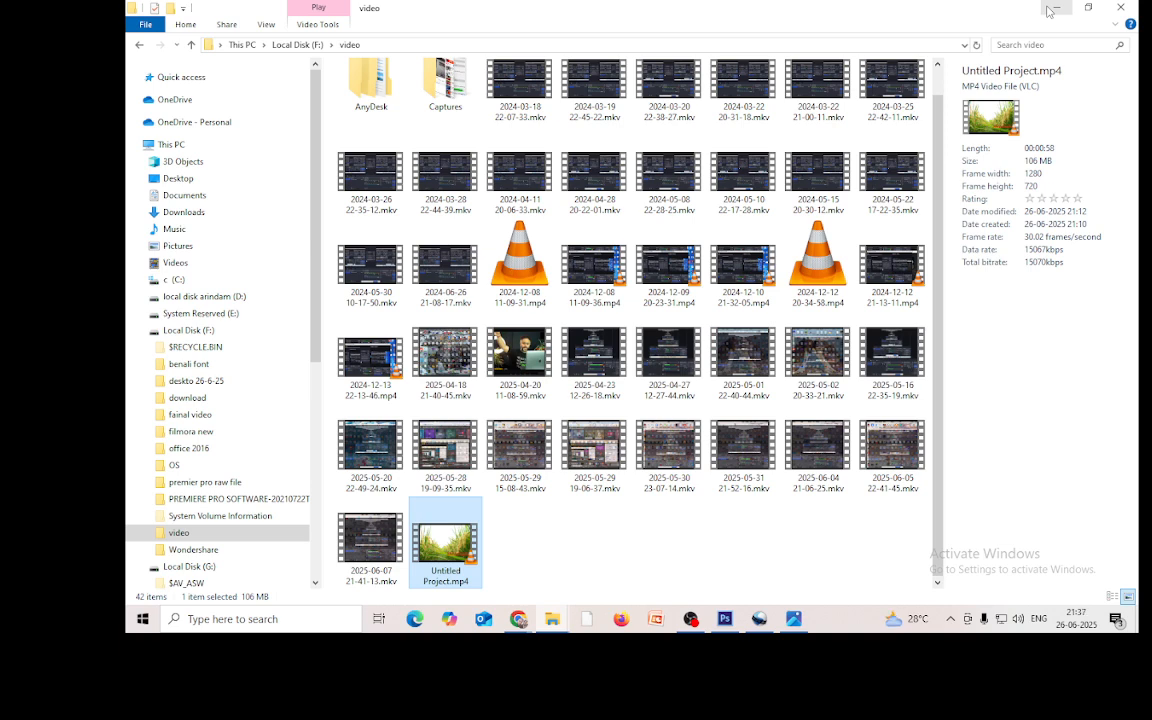
Step: Switch to Photoshop and browse for an image to open, going to the image bank folder on drive D
click(724, 620)
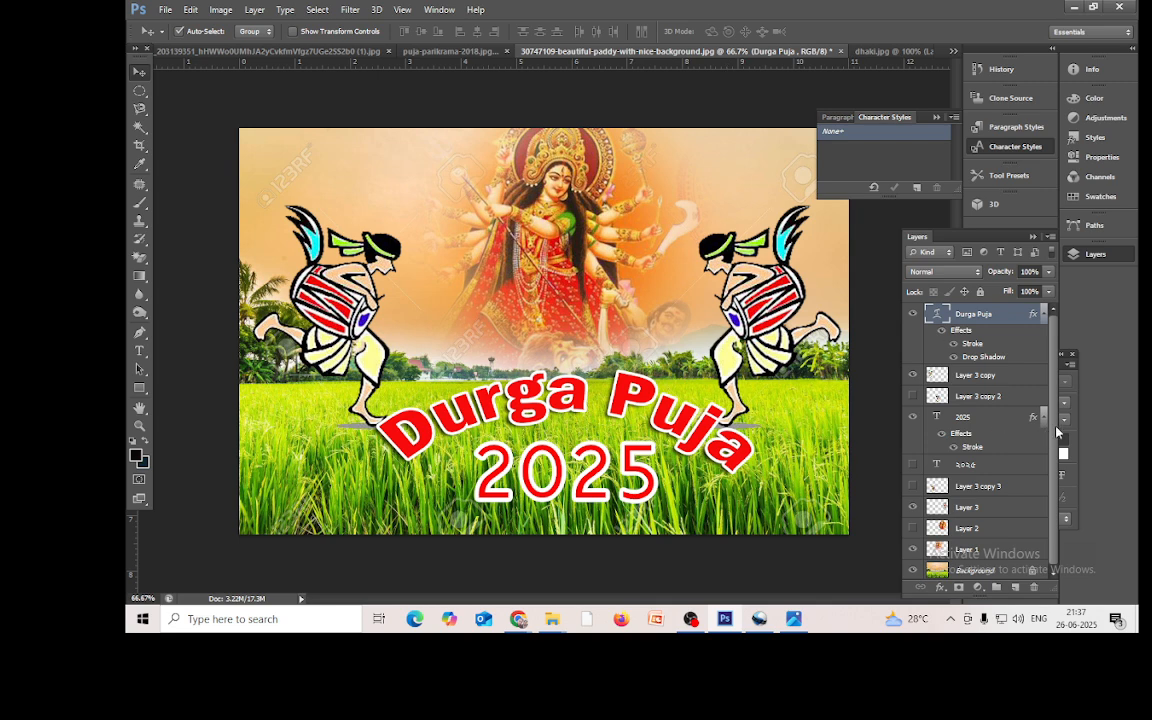
drag(1056, 428, 1058, 524)
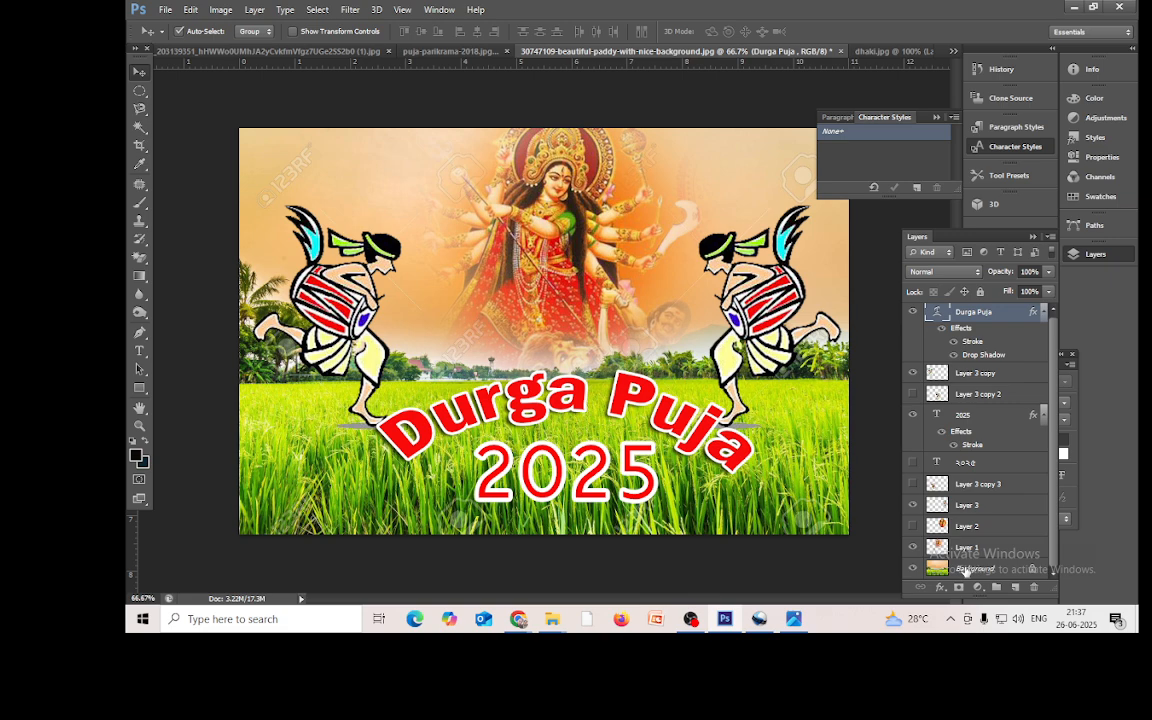
click(165, 10)
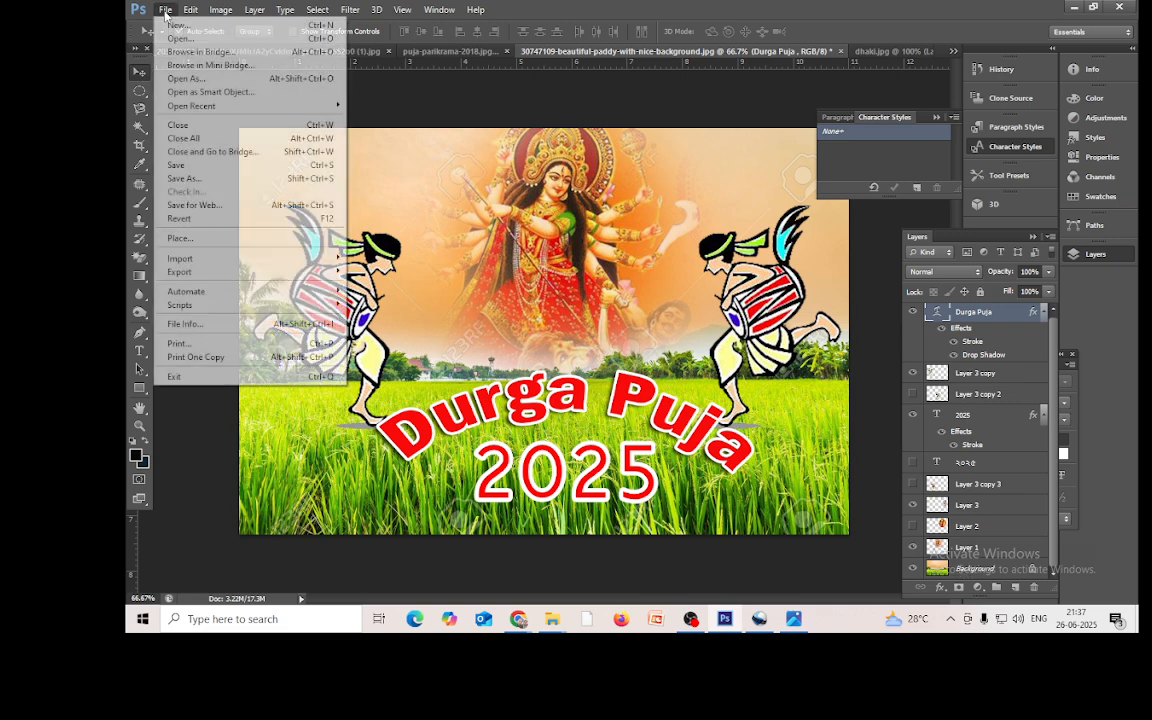
click(180, 38)
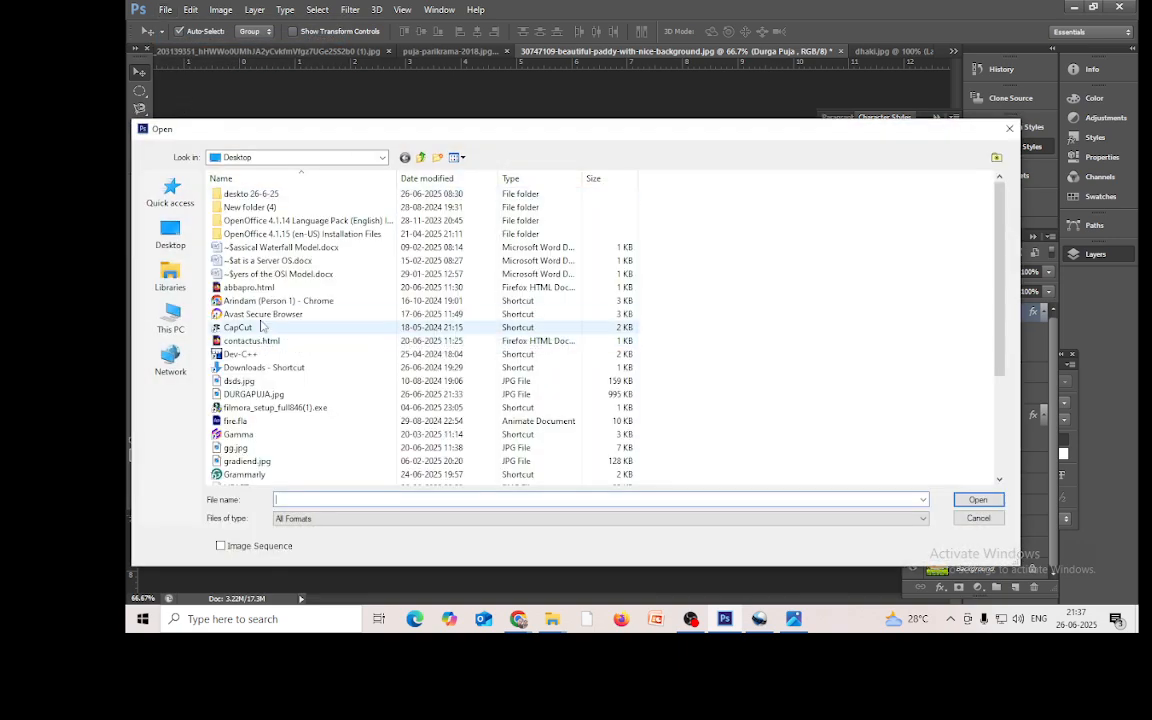
scroll(250, 400, down, 3)
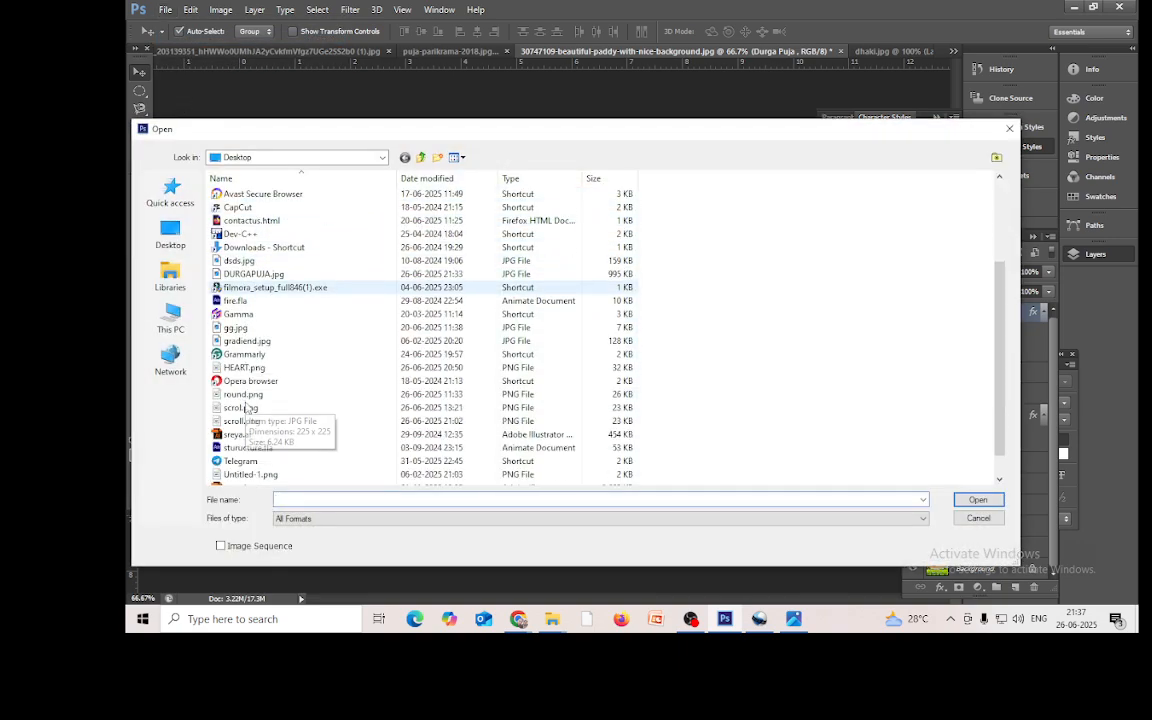
scroll(250, 410, down, 1)
scroll(225, 400, up, 4)
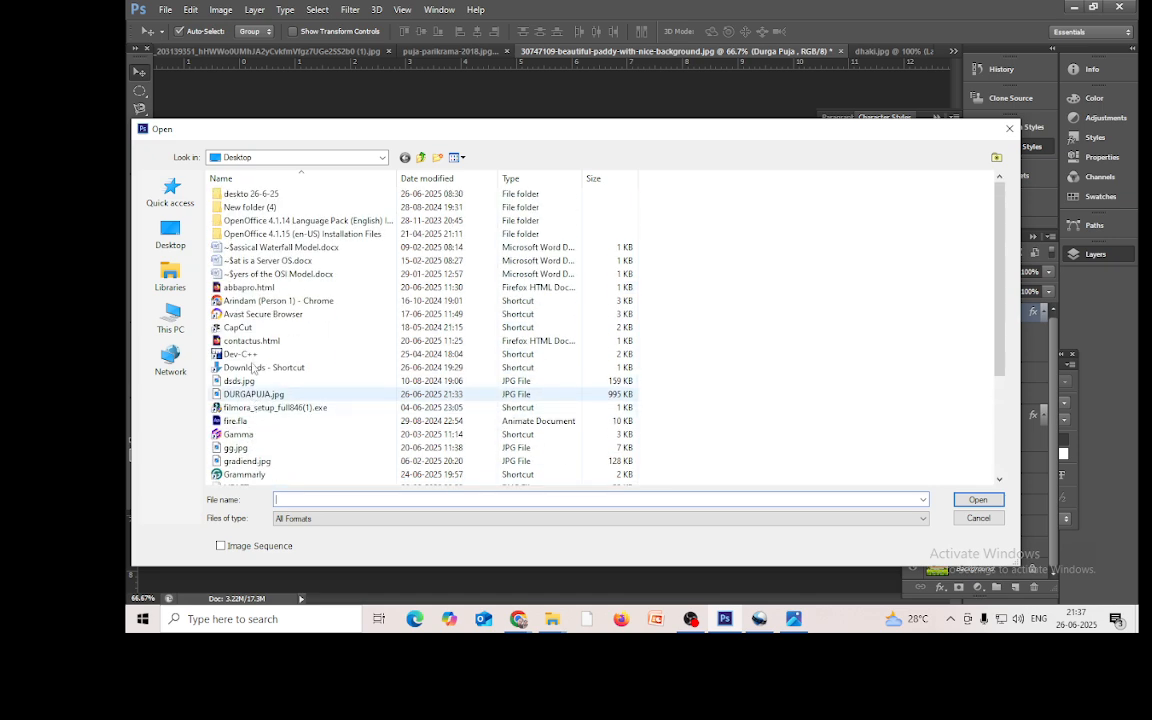
click(176, 312)
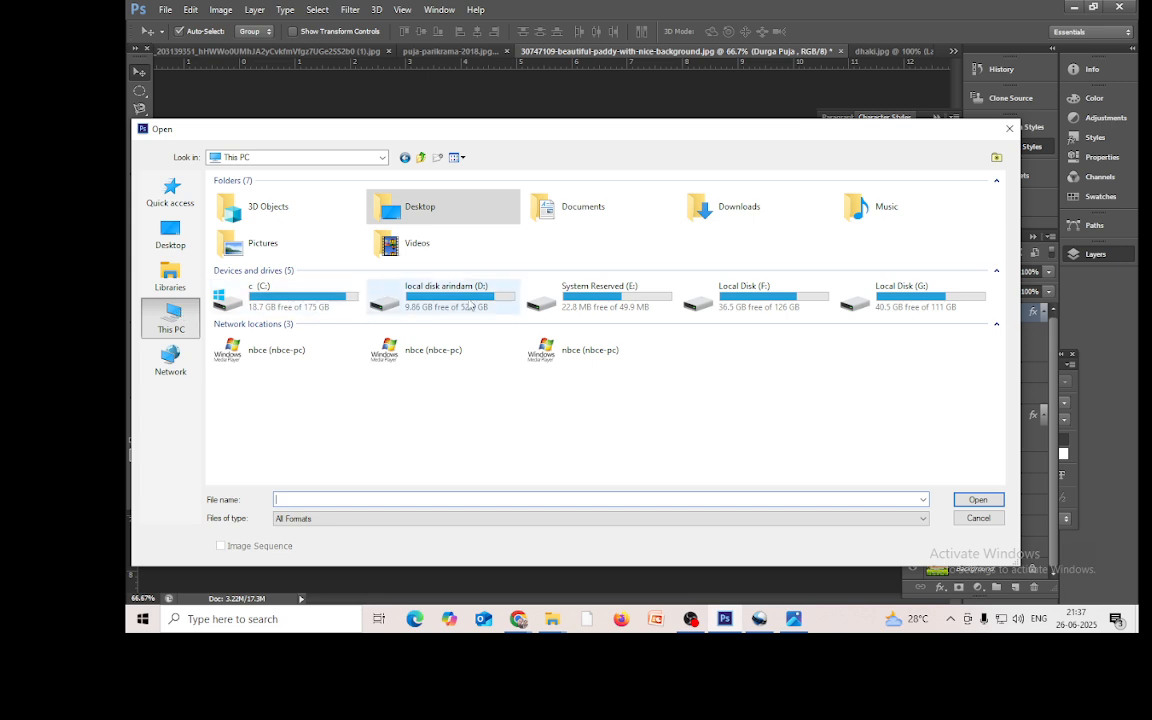
double_click(440, 272)
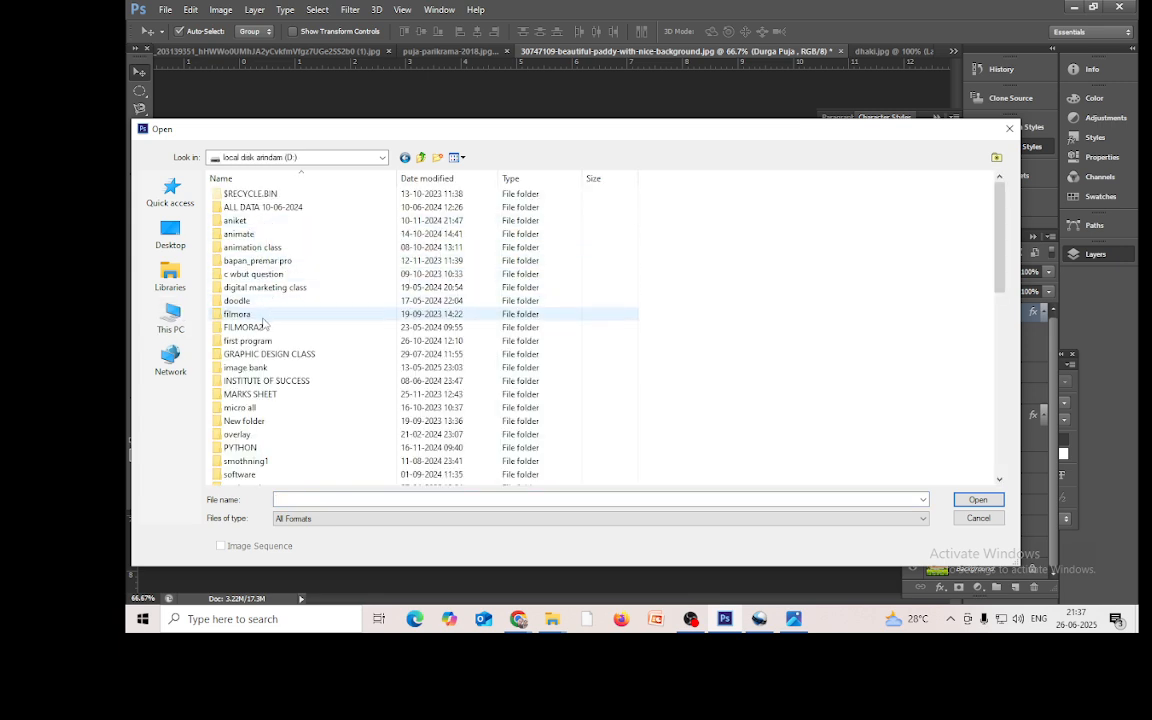
double_click(262, 368)
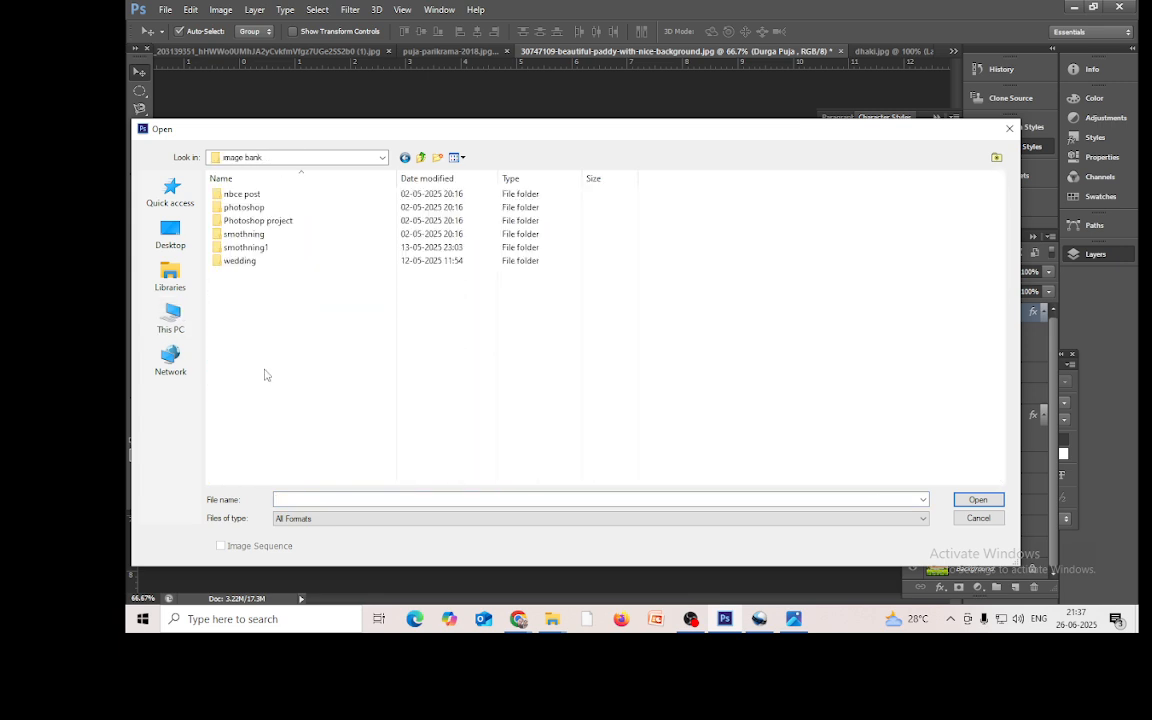
Step: Open the rose image download (4).jpg from the photoshop folder inside image bank
double_click(244, 234)
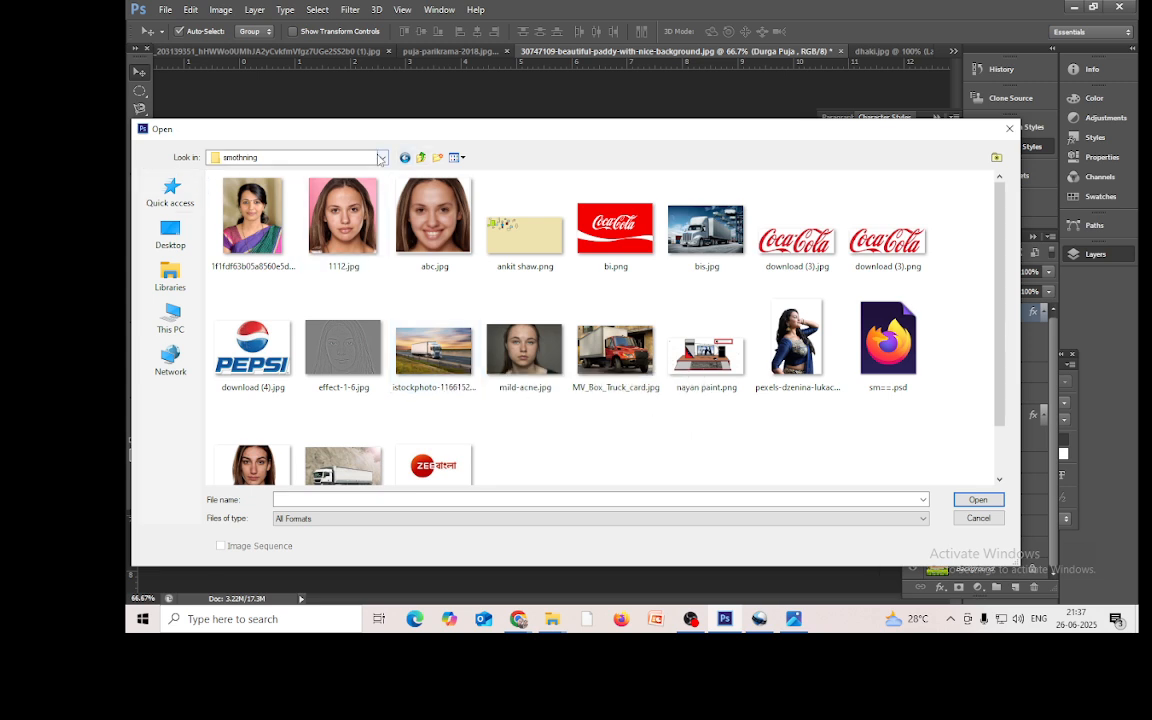
click(345, 157)
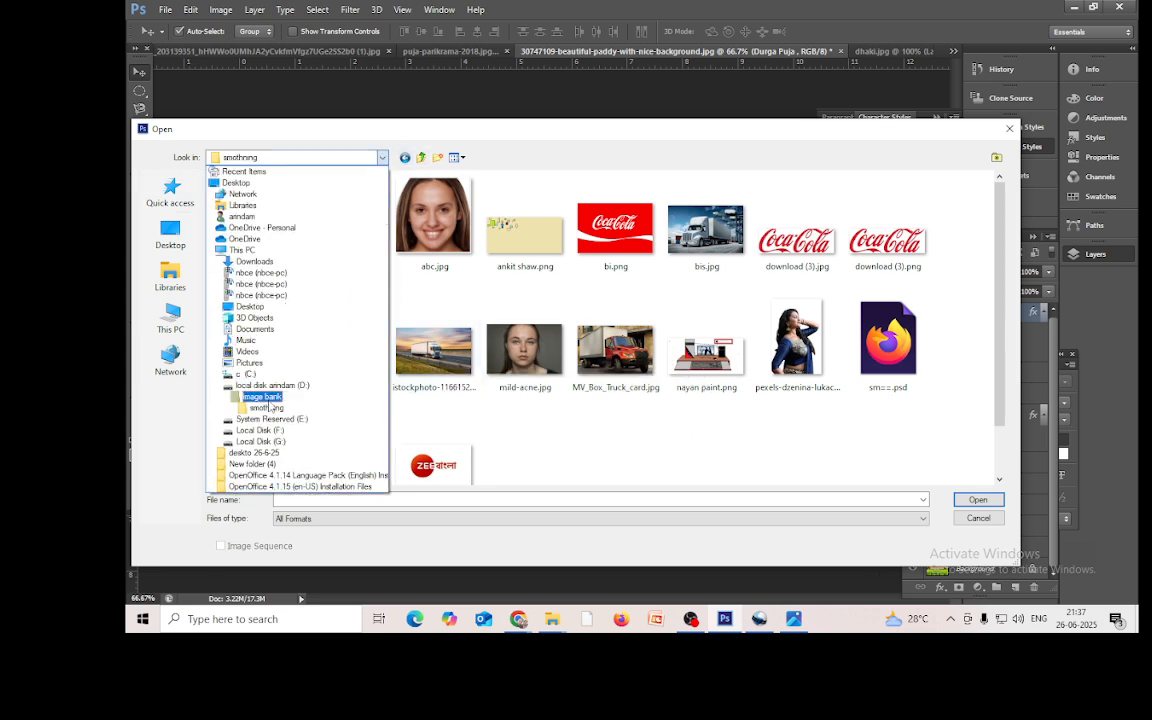
click(283, 397)
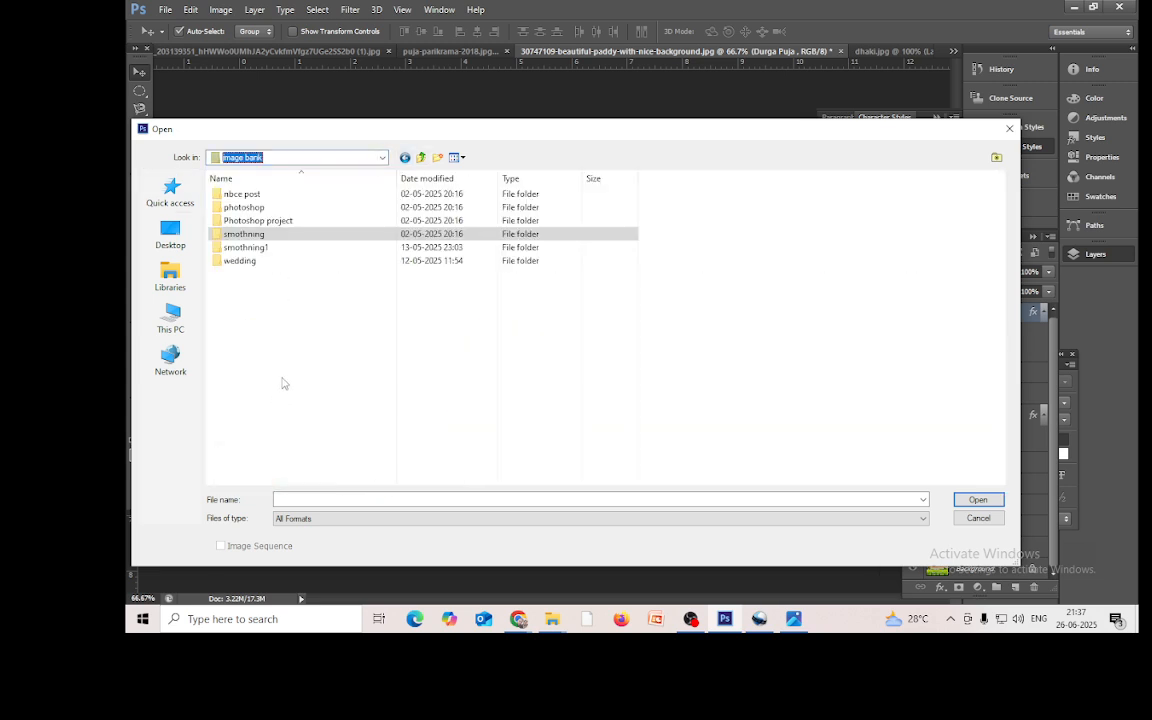
double_click(244, 207)
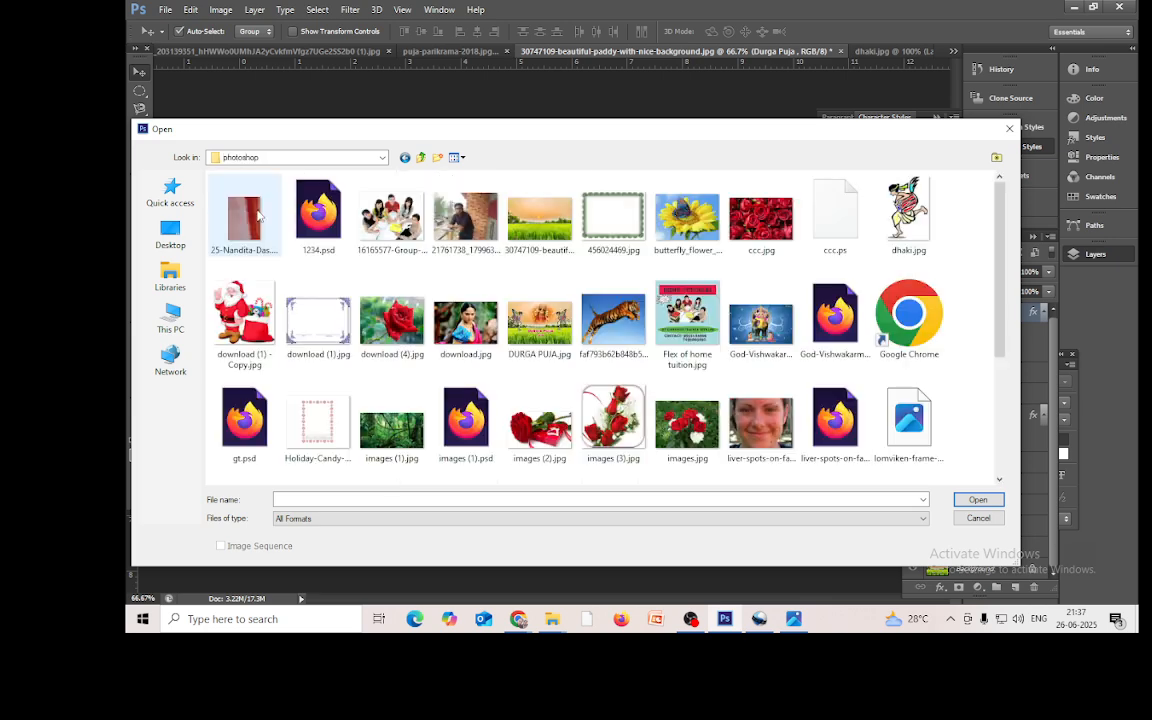
click(388, 318)
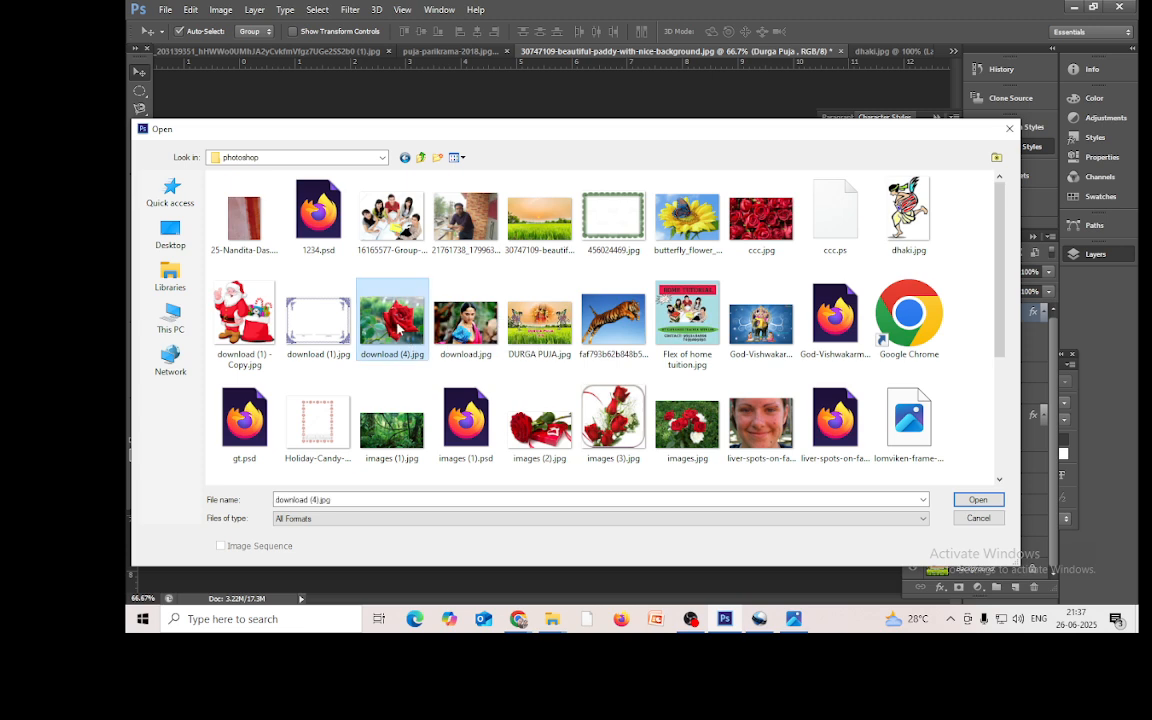
click(975, 500)
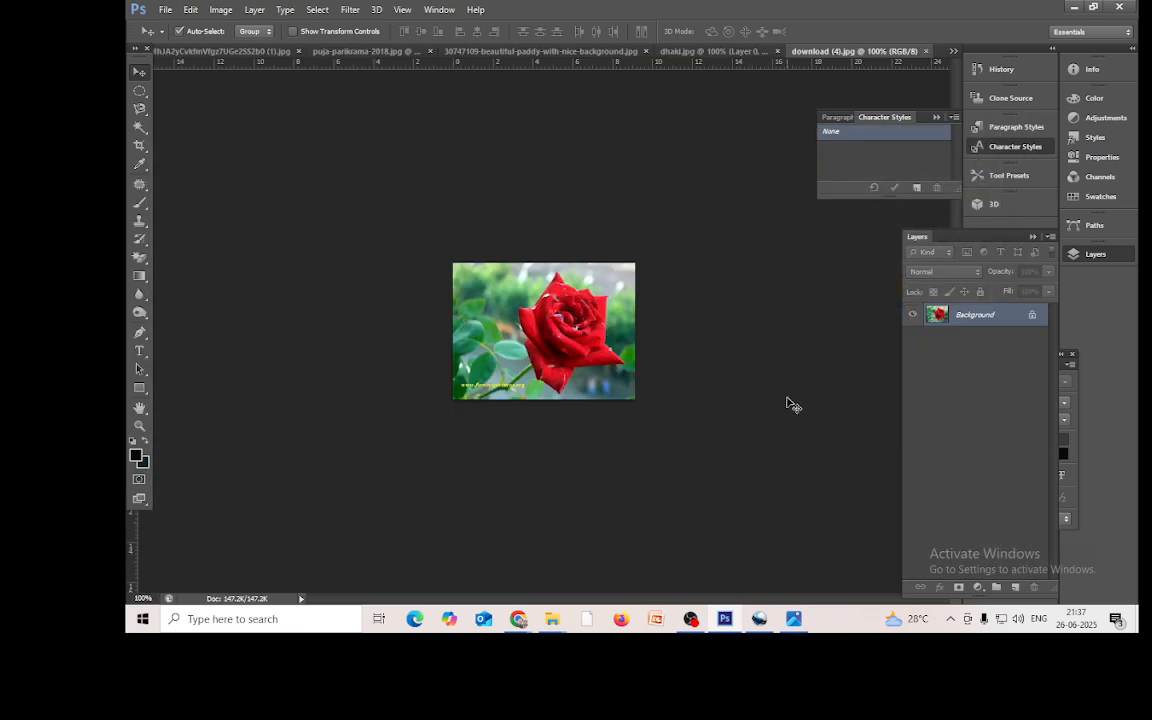
Step: Convert the rose image's Background to a regular layer and copy it into the center of the Durga Puja composition
double_click(1036, 316)
click(765, 198)
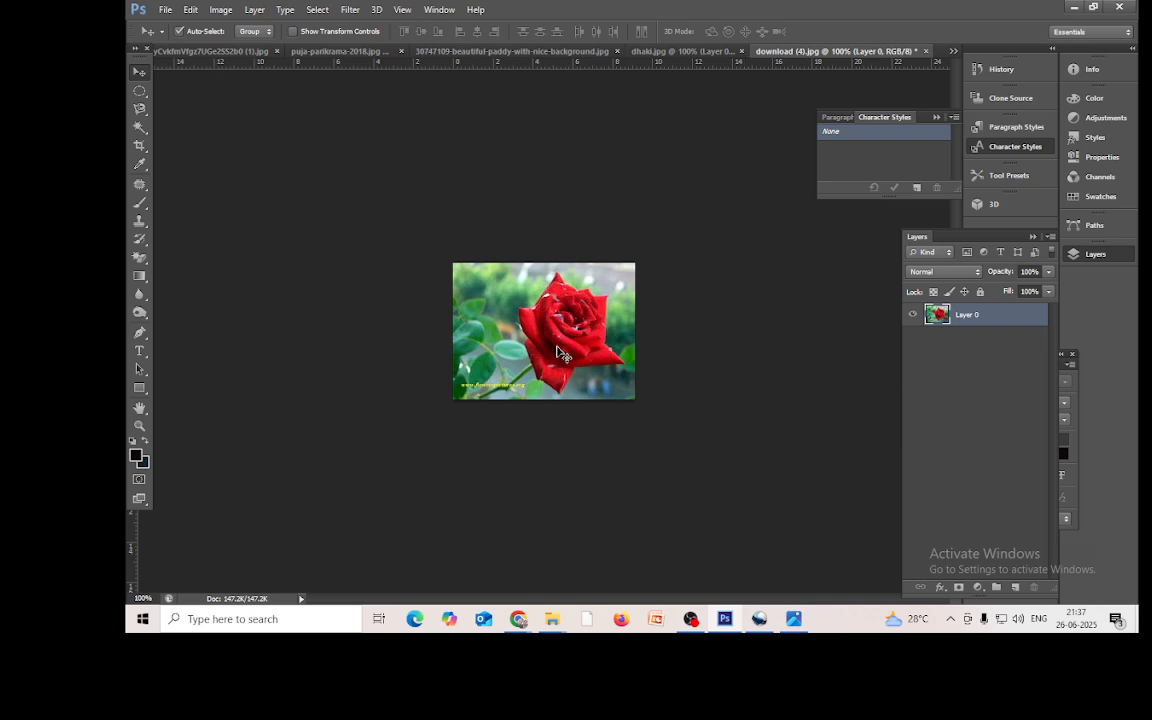
drag(508, 320, 577, 358)
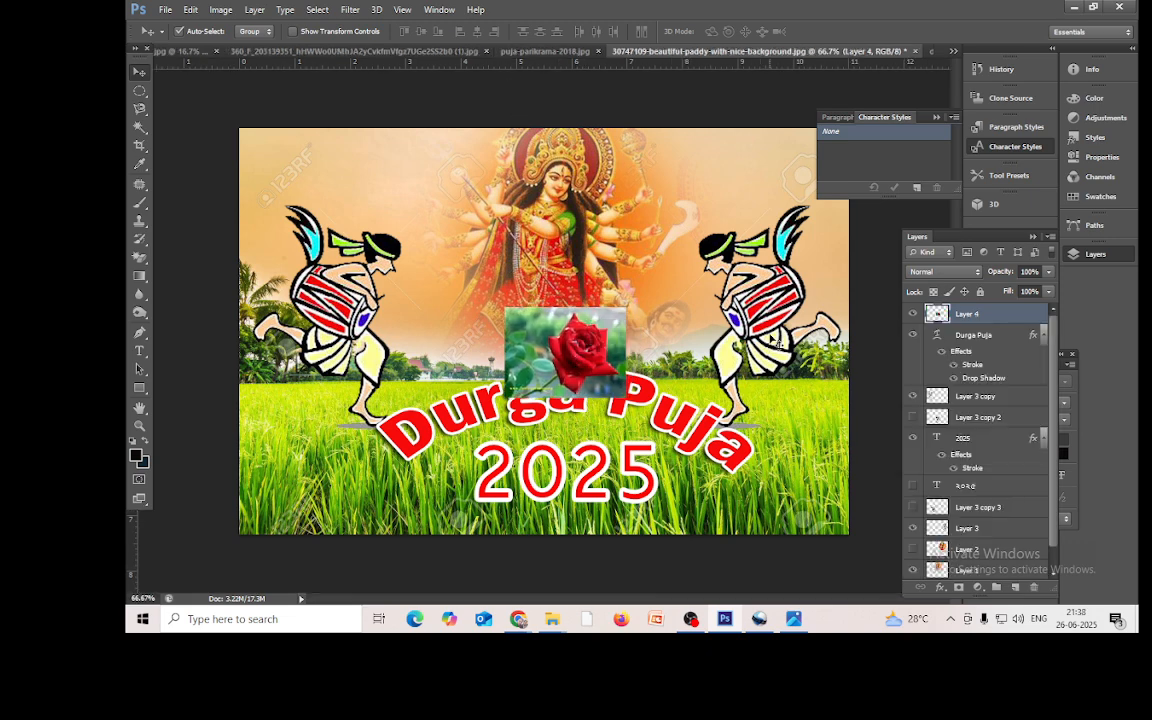
Step: Scale the rose layer proportionally to about 139% and move it directly above the Background in the layer stack
key(ctrl+t)
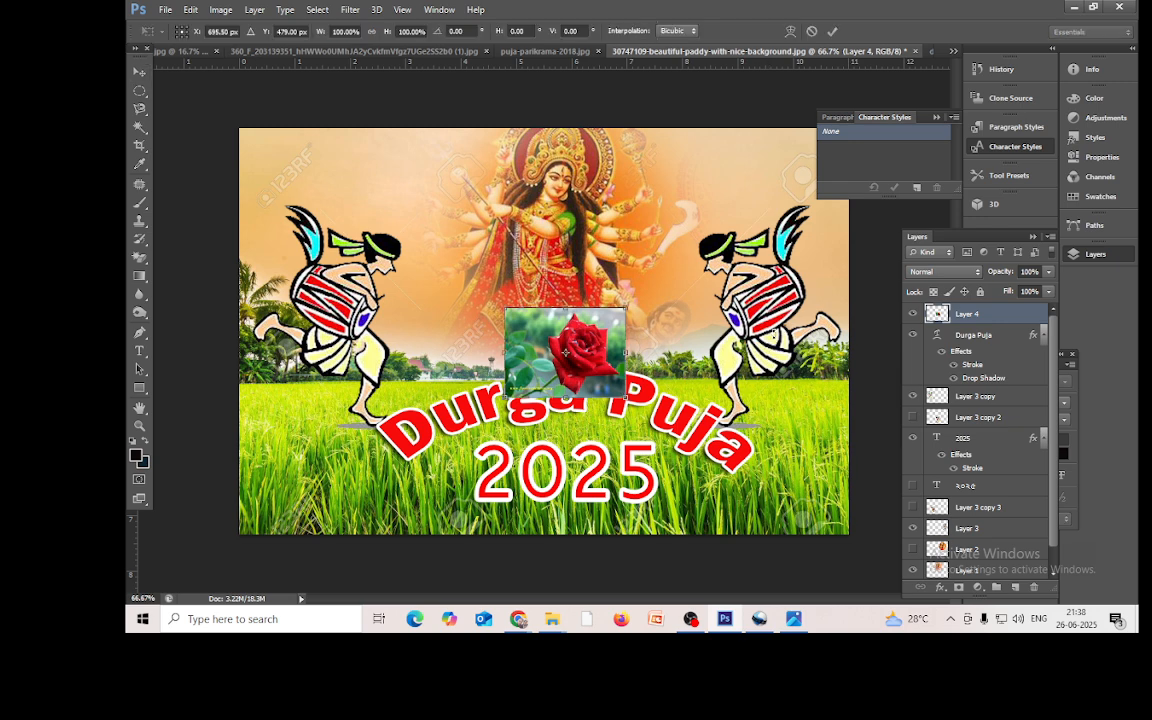
drag(624, 306, 649, 290)
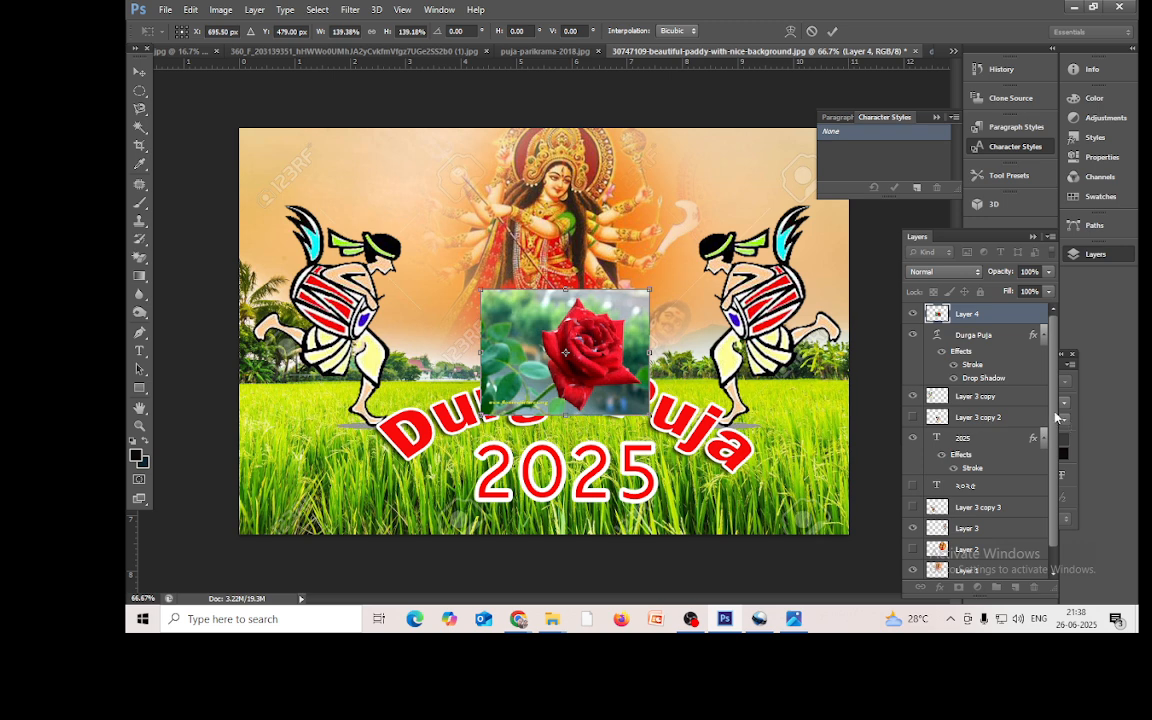
scroll(1056, 430, down, 1)
scroll(1006, 330, up, 1)
click(832, 31)
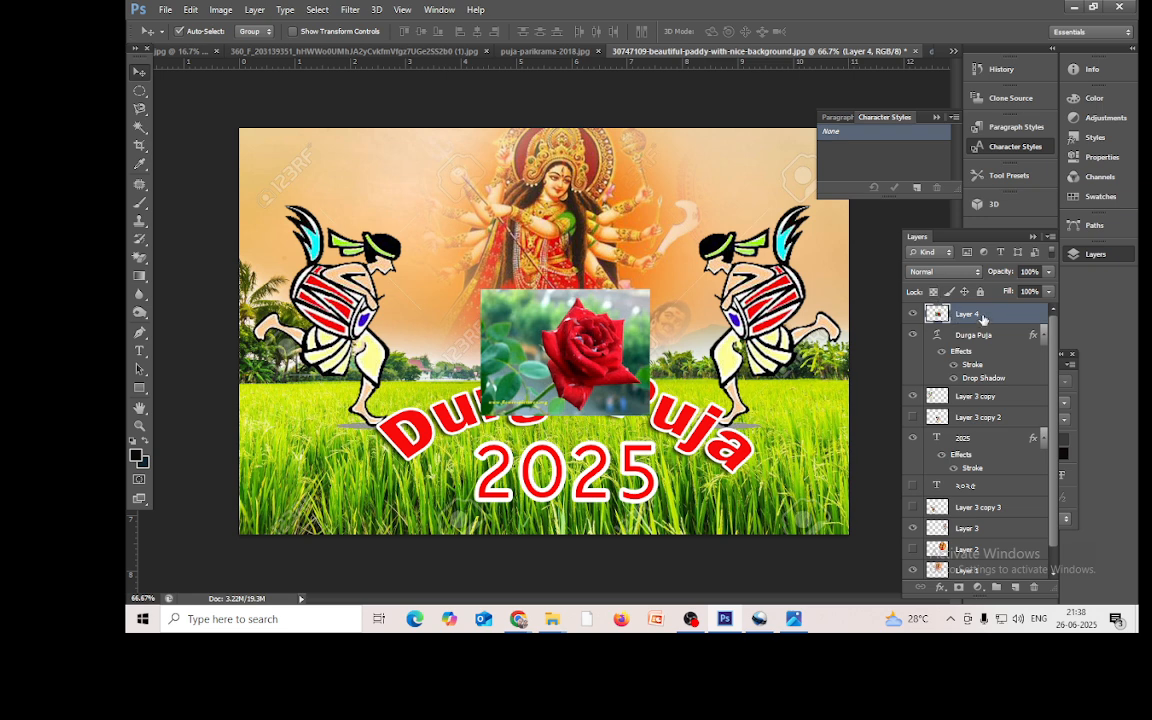
drag(983, 317, 995, 571)
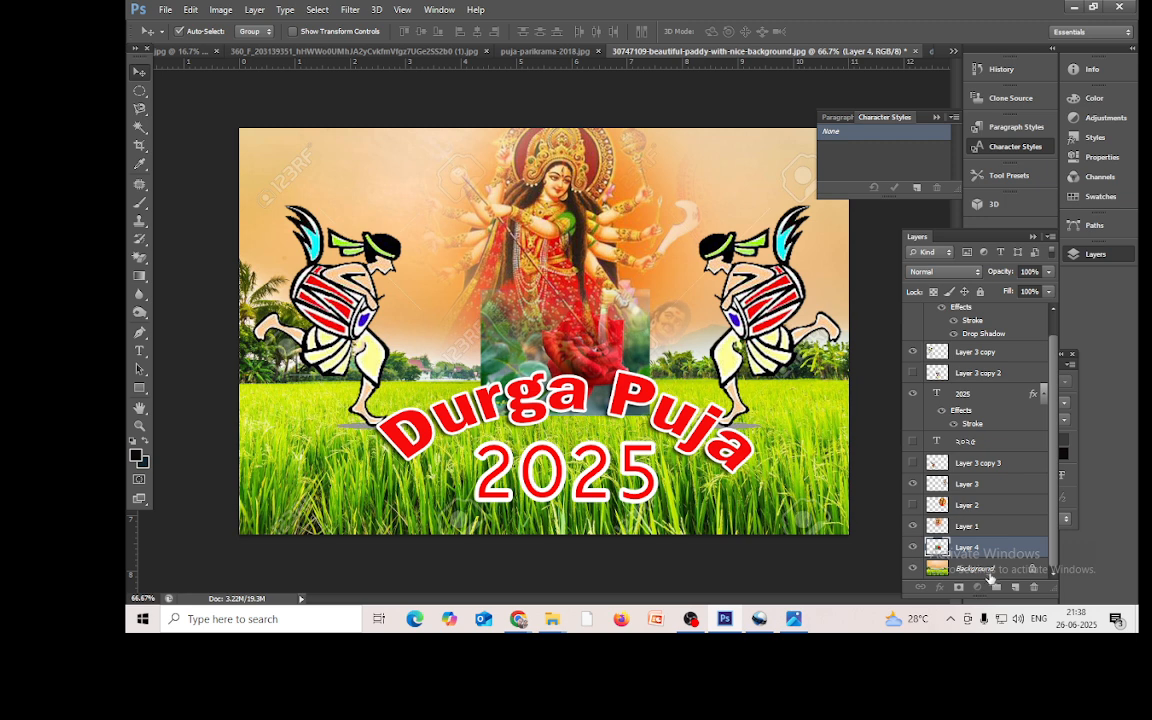
Step: Convert the paddy field Background to a regular layer named Layer 0 and move it above the rose layer
double_click(1033, 570)
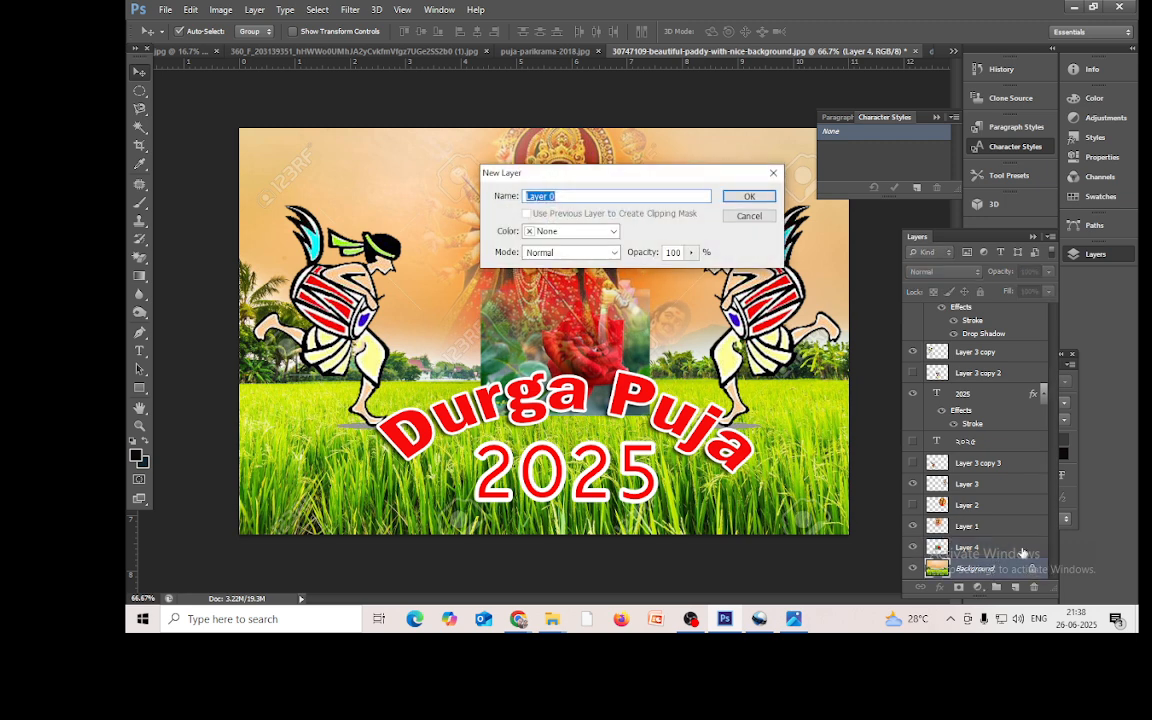
key(Return)
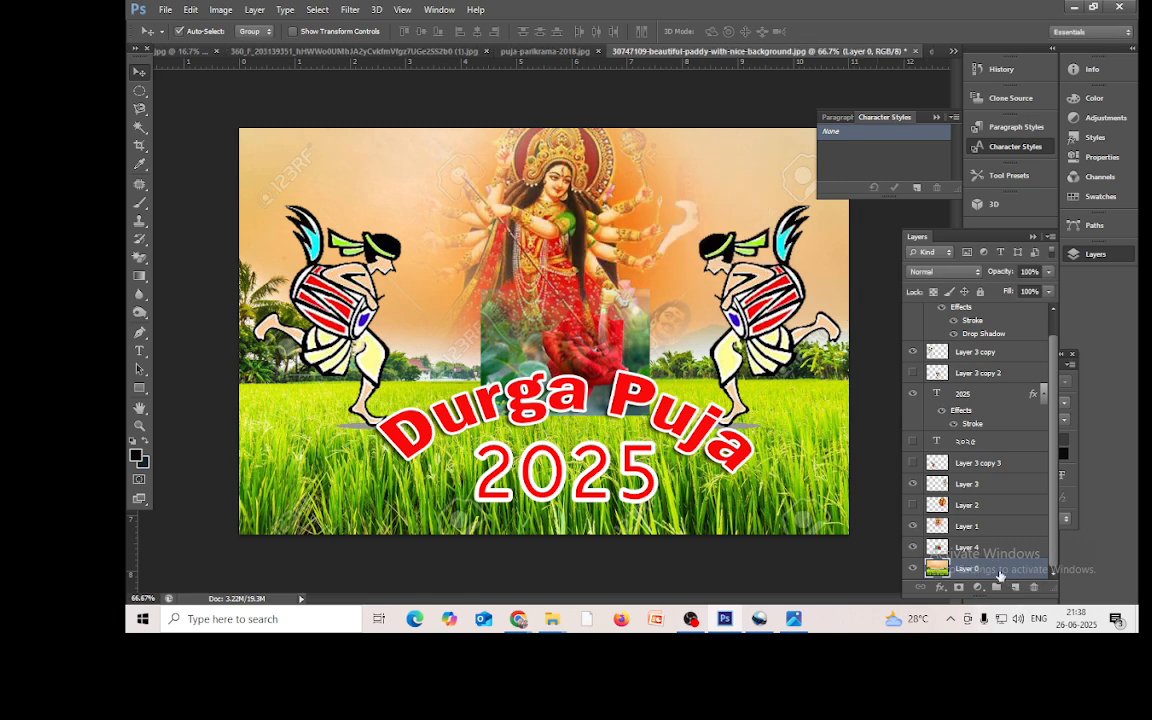
drag(989, 572, 989, 540)
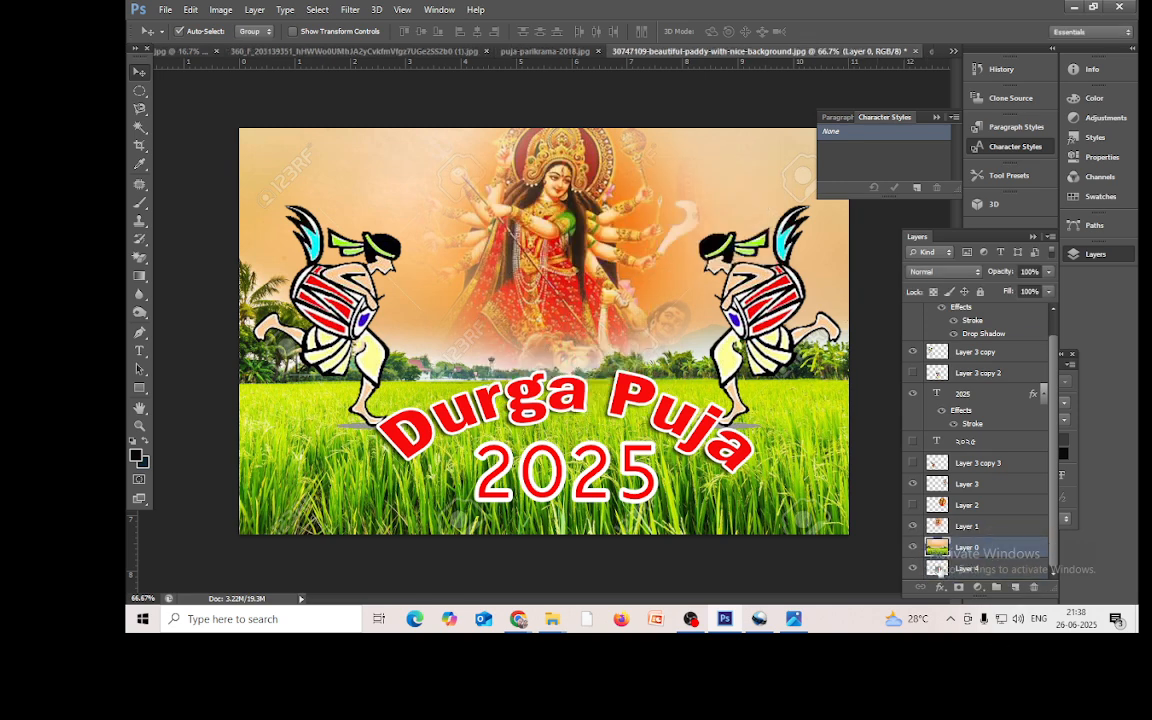
Step: Add a layer mask to the paddy field layer, Layer 0
click(940, 569)
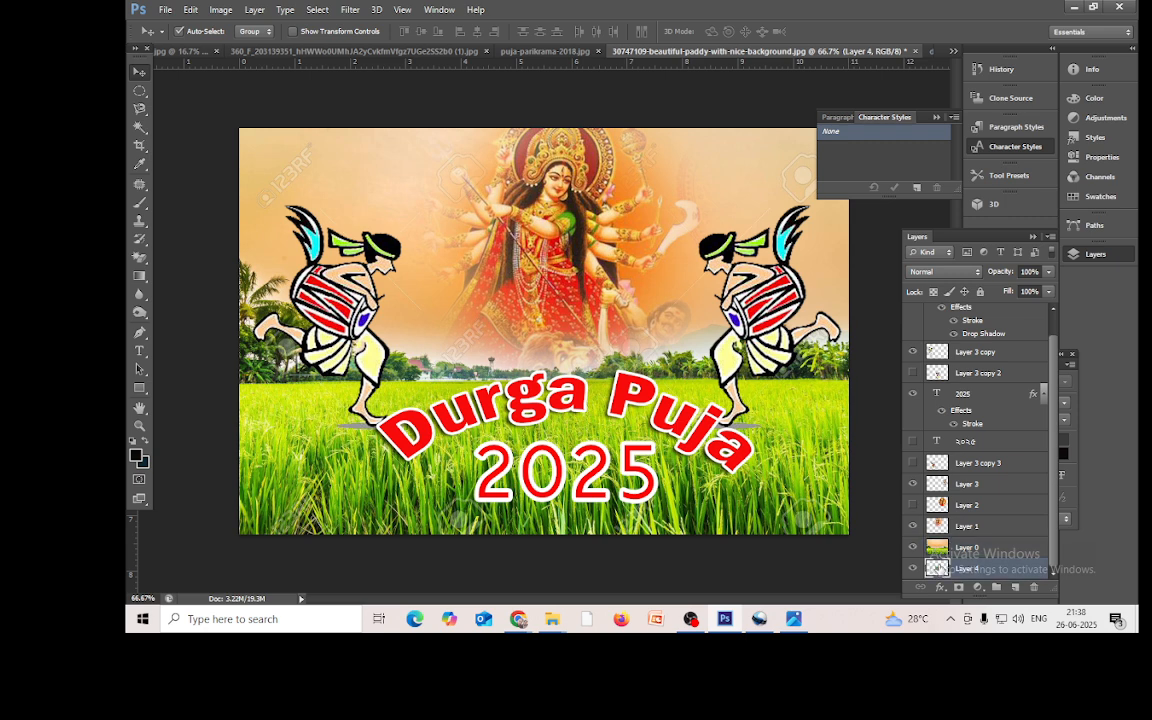
click(937, 553)
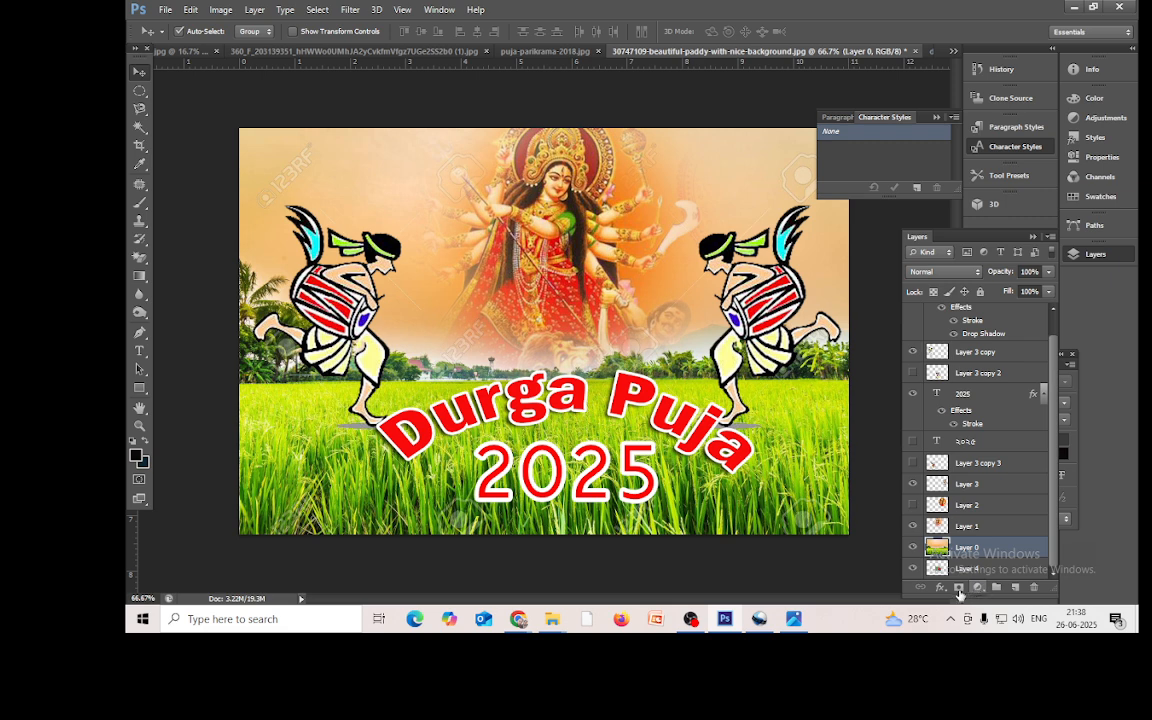
click(959, 588)
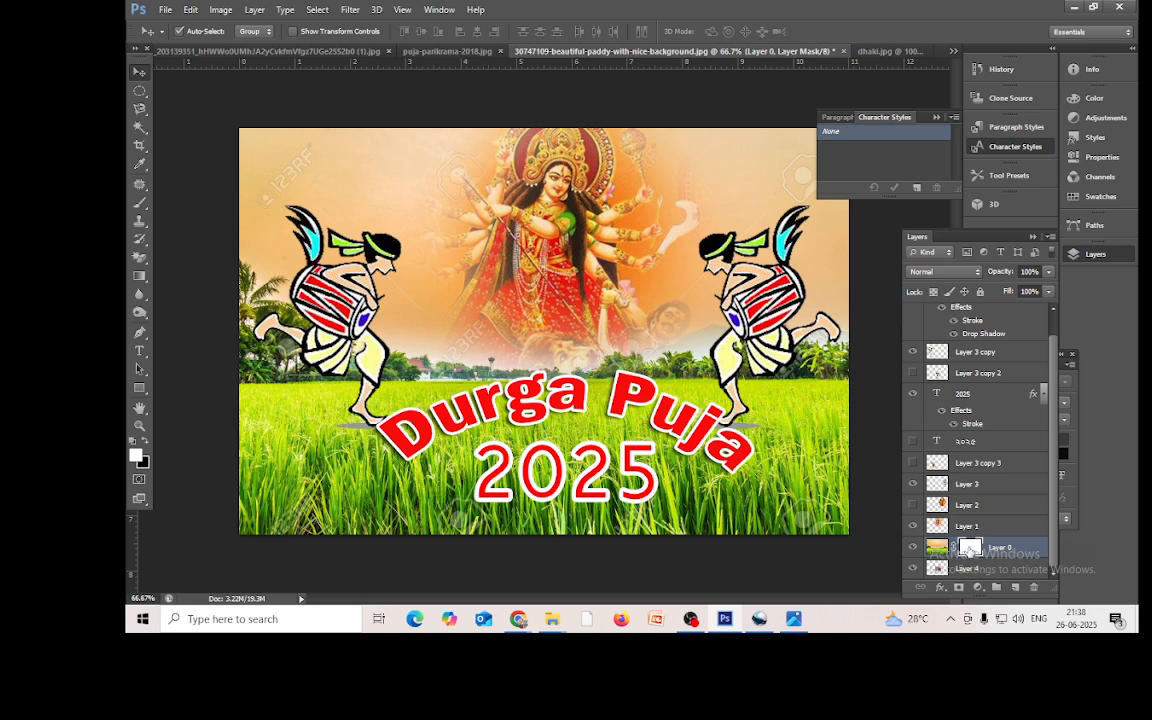
Step: Open rose 2.jpg from the photoshop folder and close it again
click(165, 9)
click(178, 40)
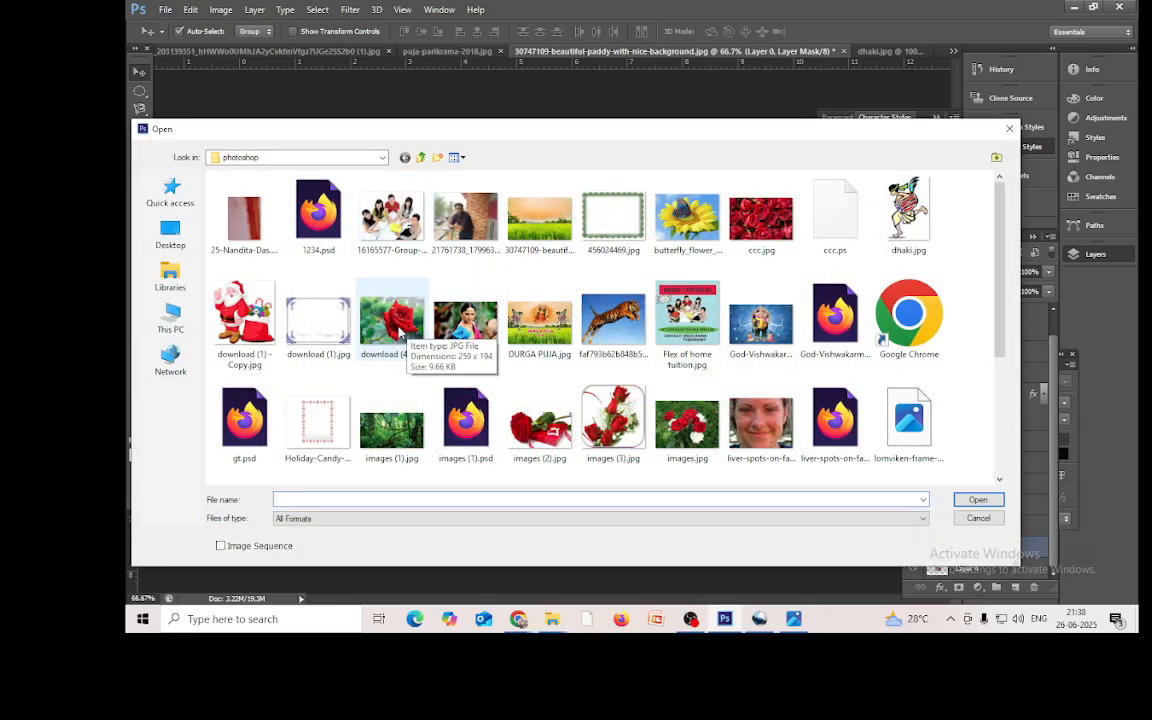
scroll(663, 428, down, 2)
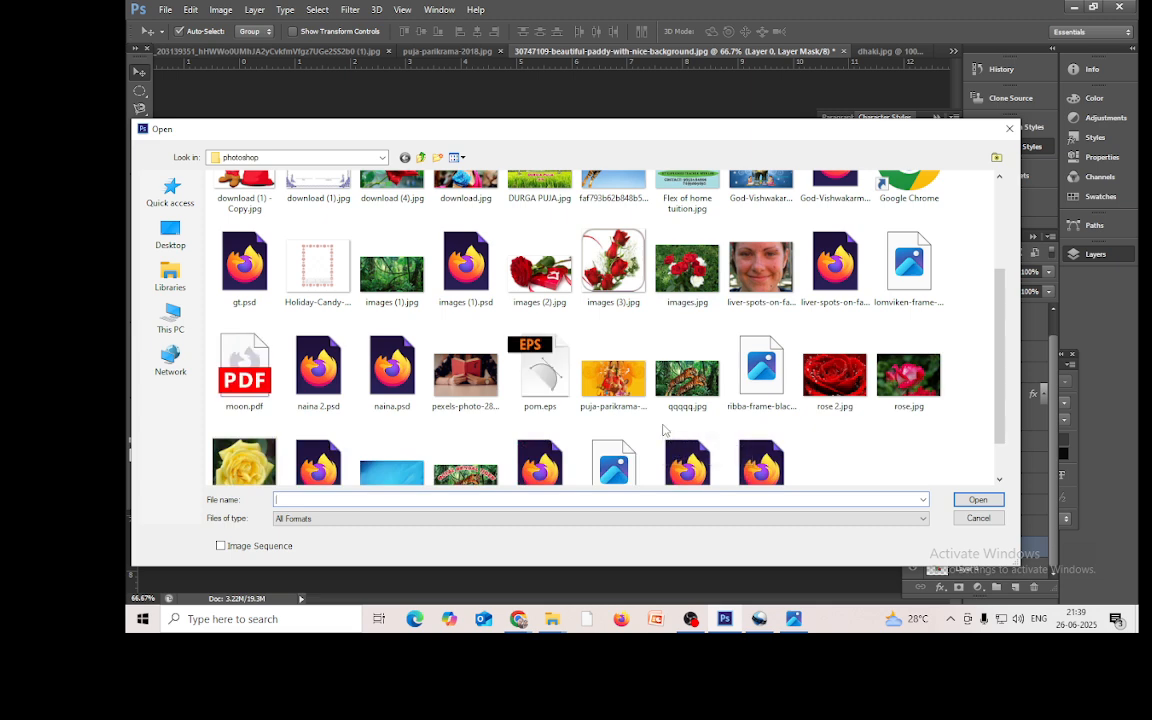
double_click(832, 385)
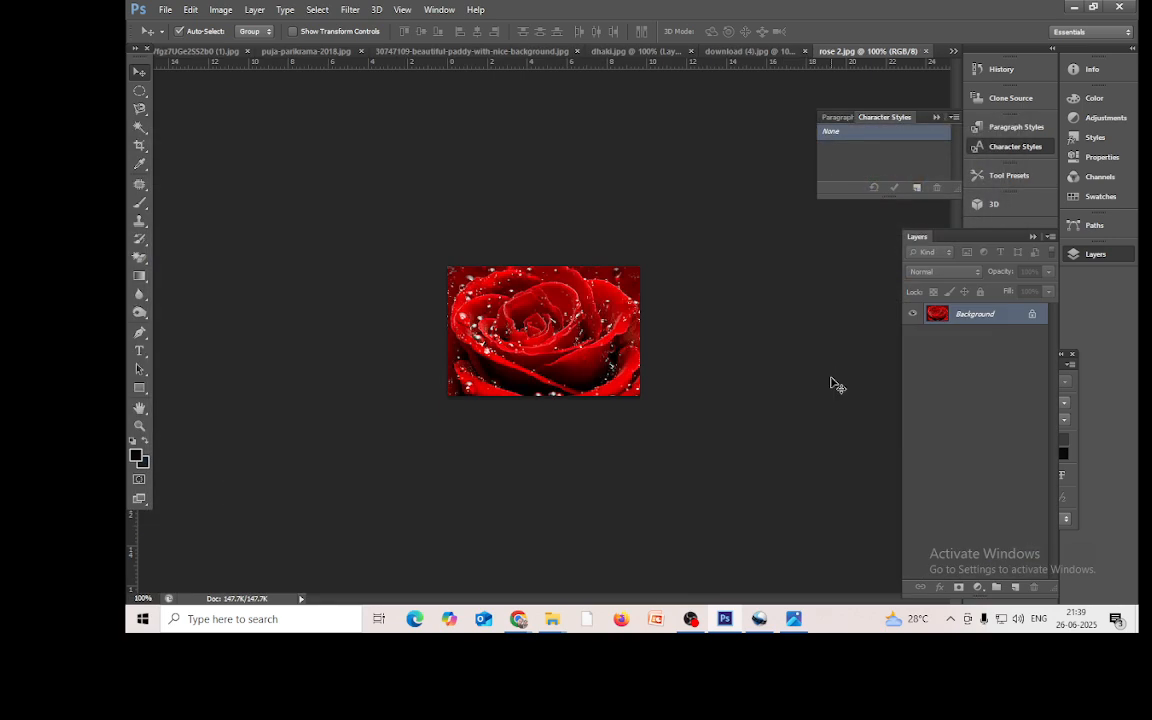
click(926, 51)
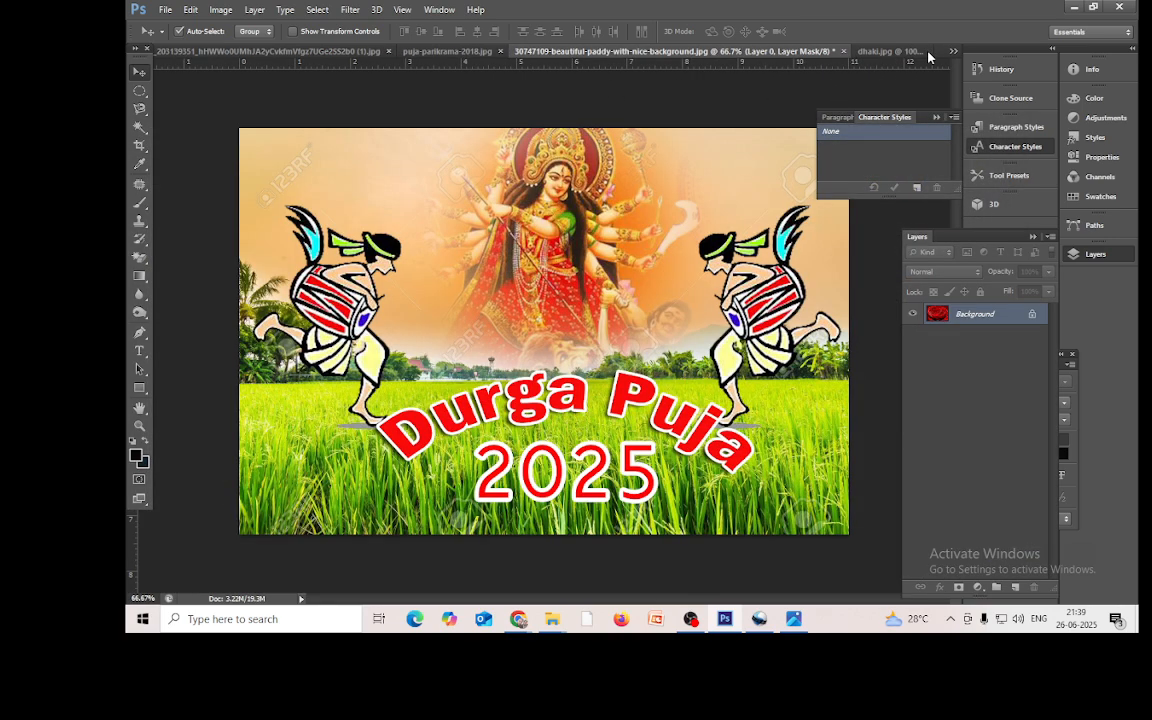
Step: Open butterfly_flower_01_hd_pictures_166973.jpg from the photoshop folder
click(165, 9)
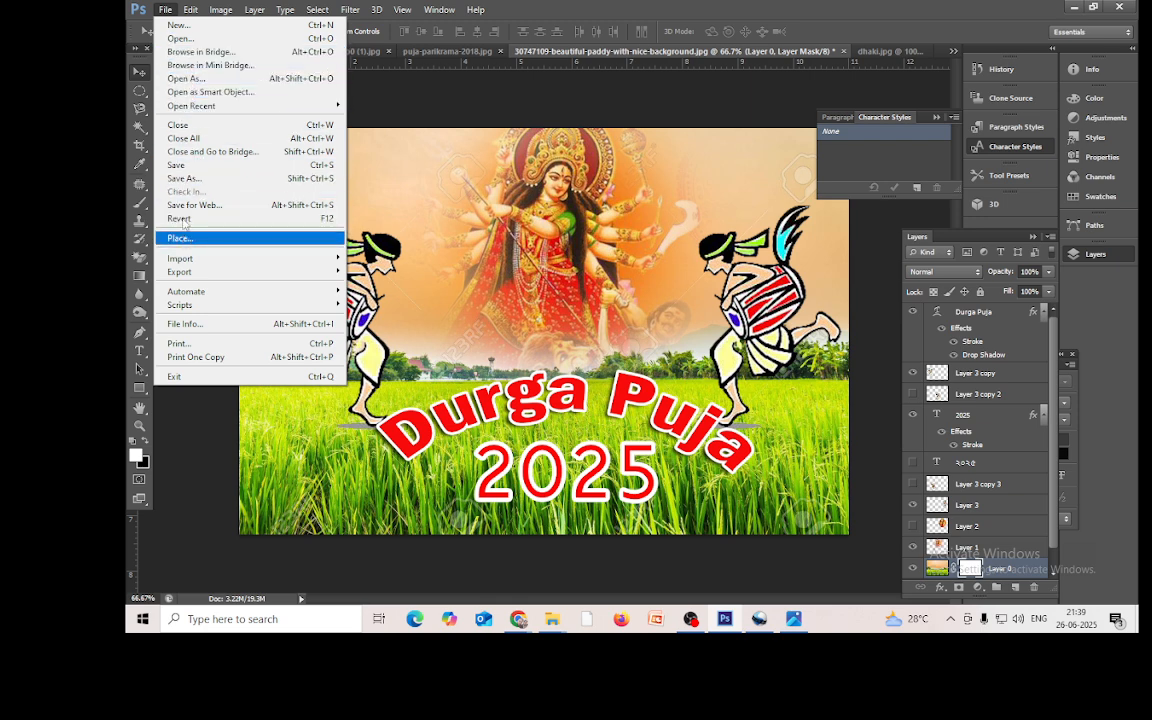
click(180, 38)
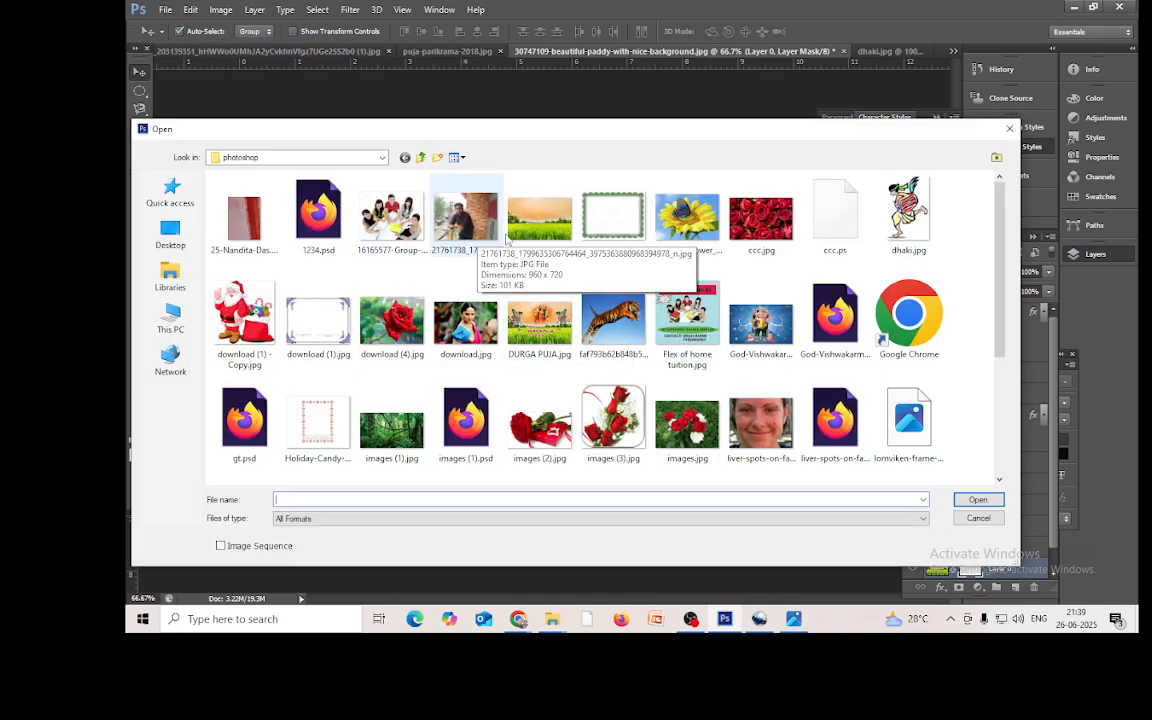
click(690, 218)
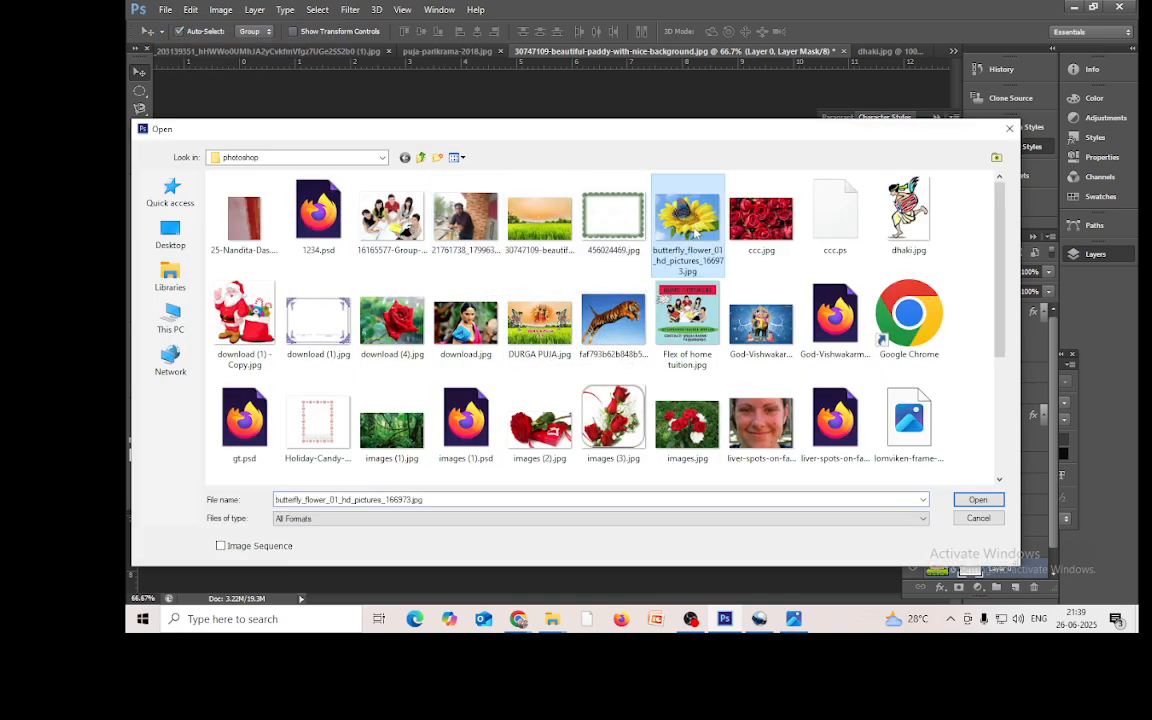
click(978, 500)
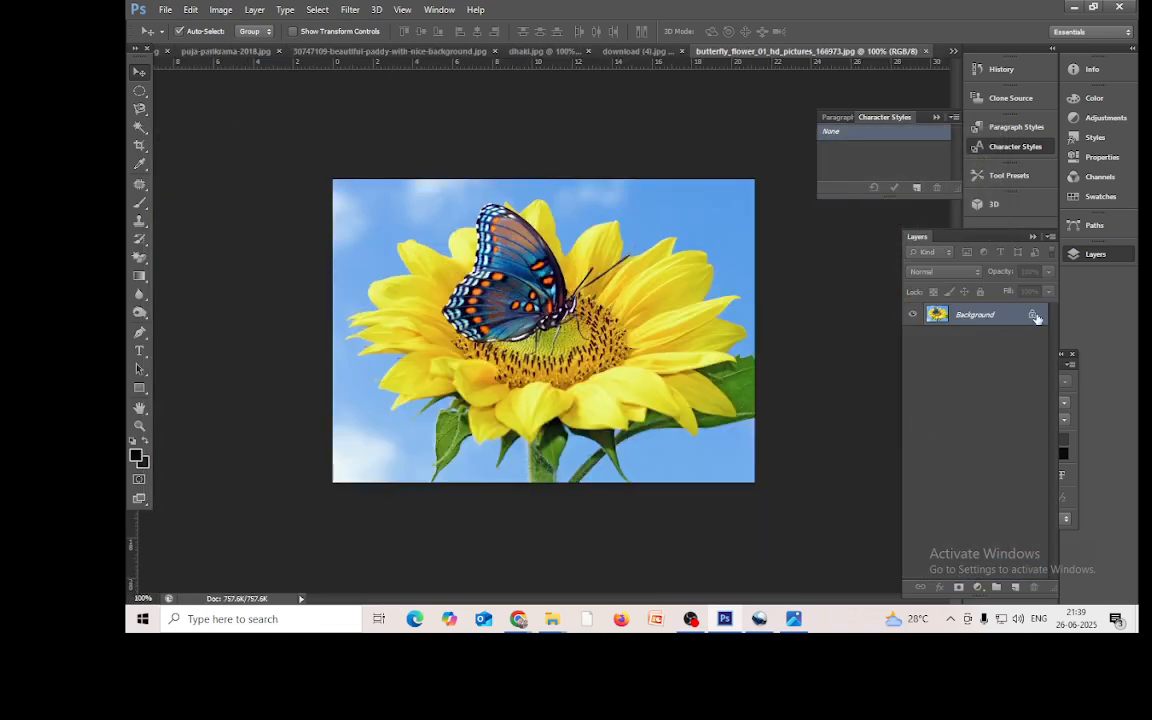
Step: Convert the butterfly flower image's Background into a regular layer named Layer 0
double_click(1036, 315)
click(676, 180)
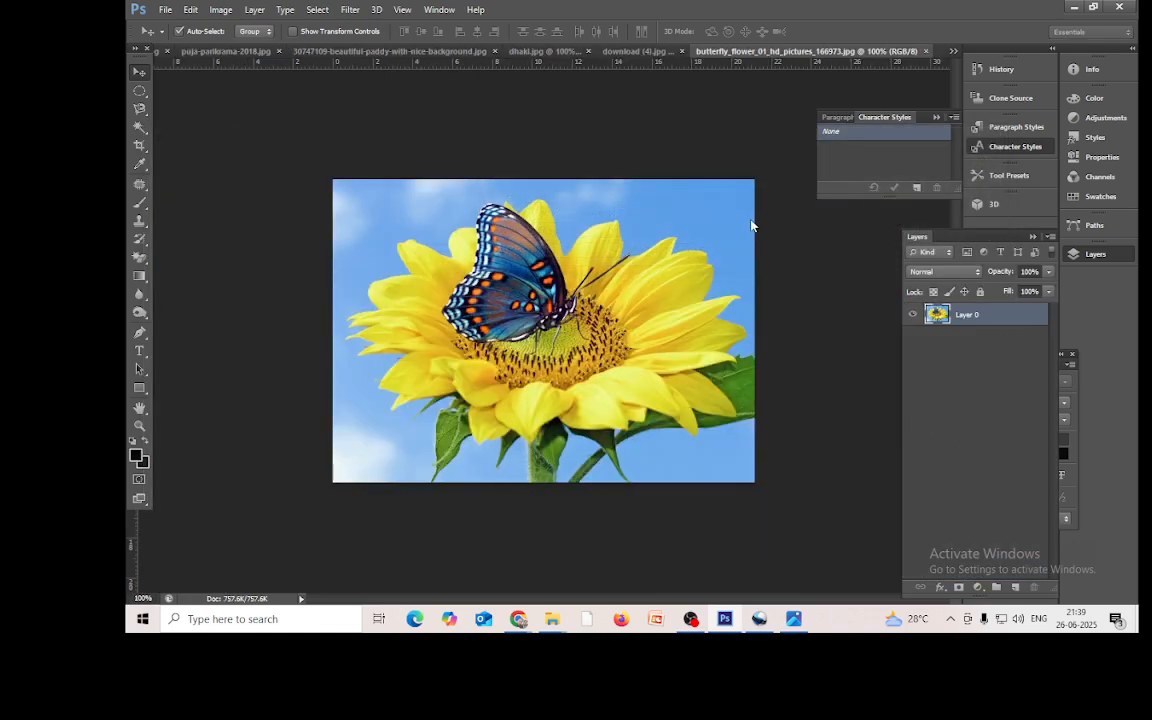
click(585, 51)
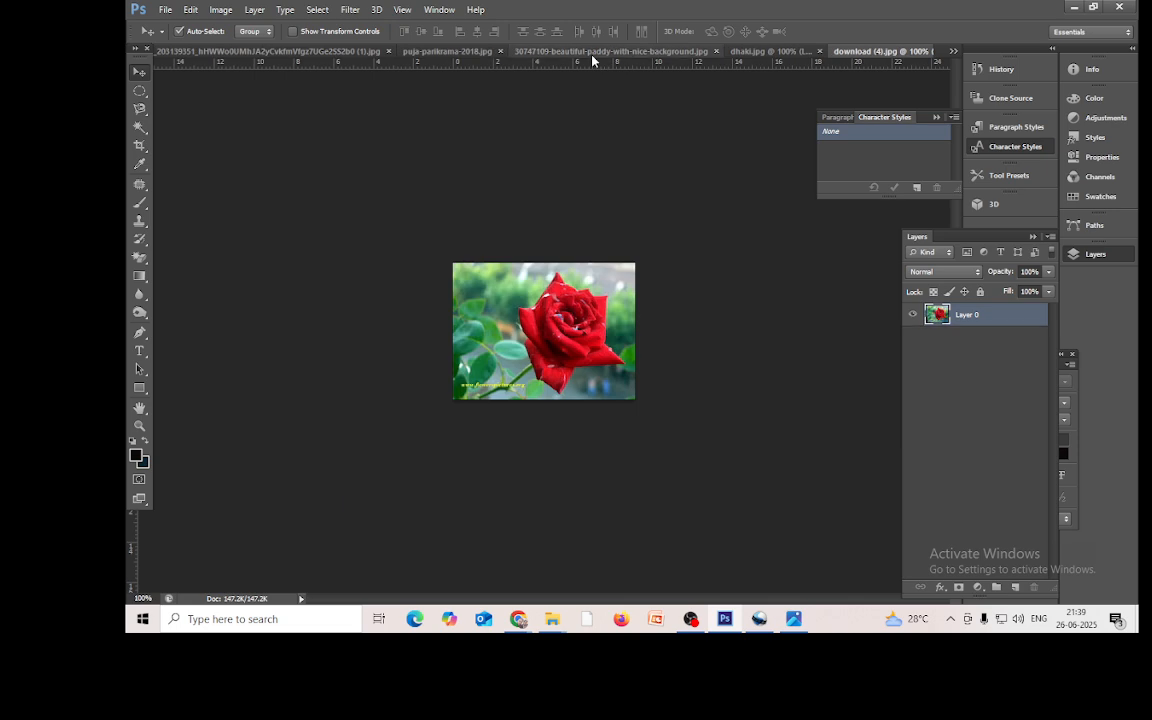
click(716, 51)
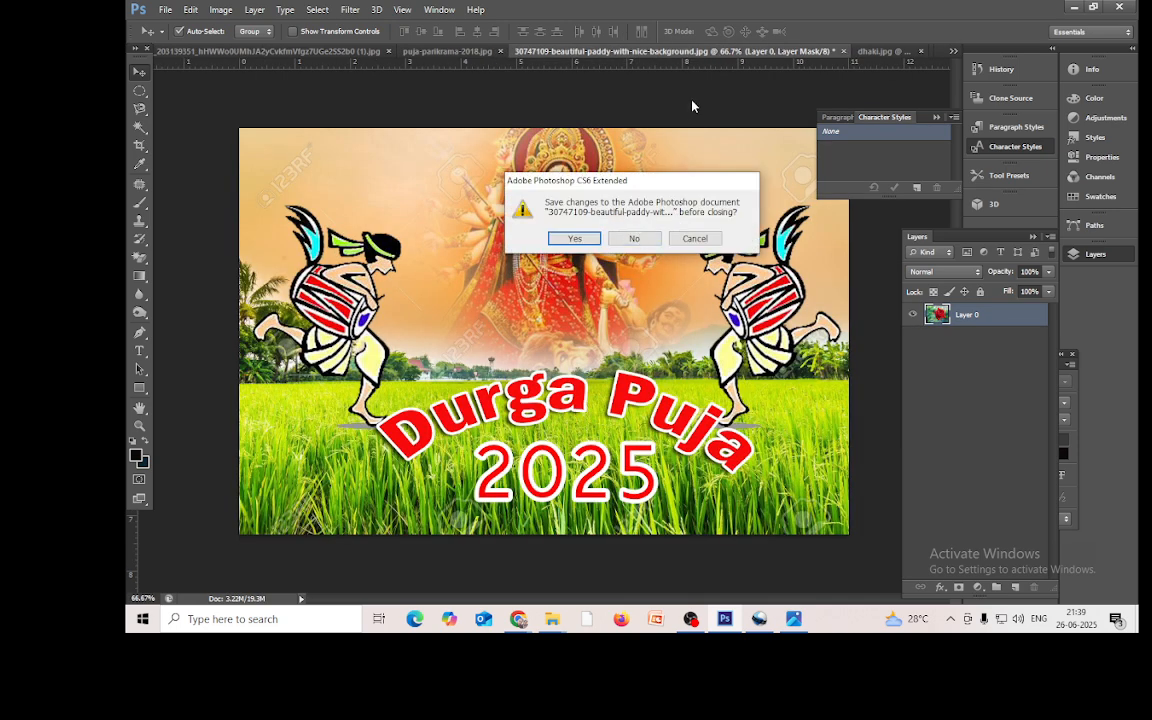
click(697, 239)
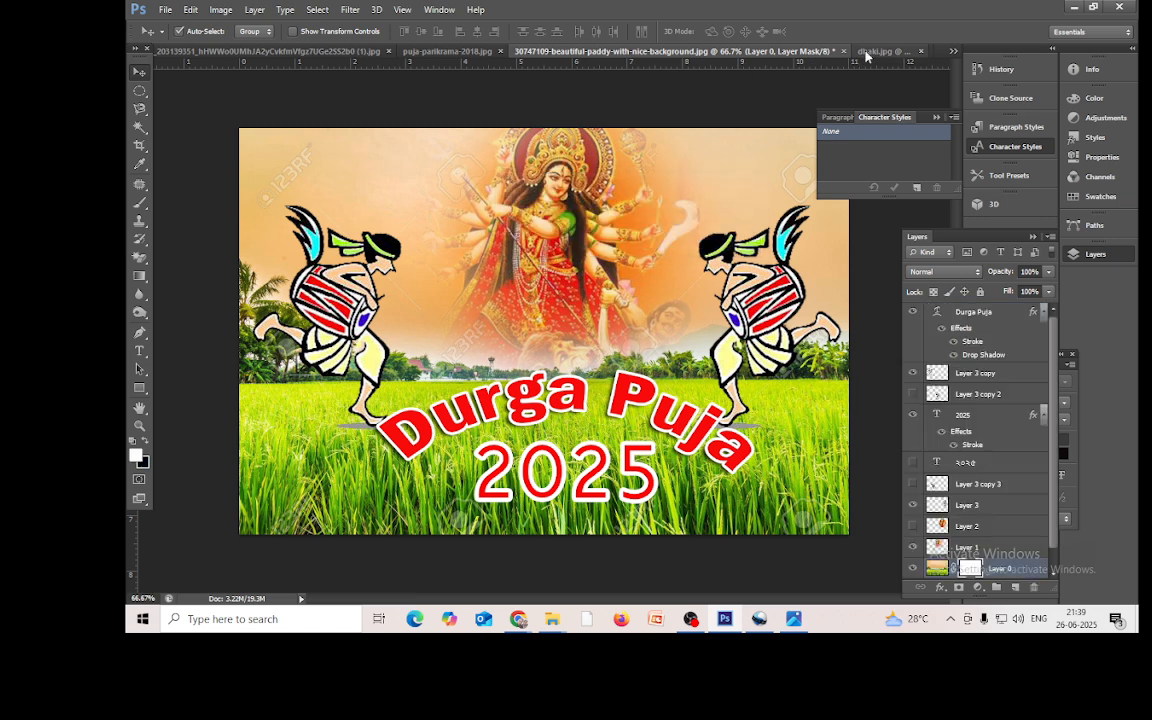
Step: Close puja-parikrama-2018.jpg and dhaki.jpg without saving their changes
click(430, 50)
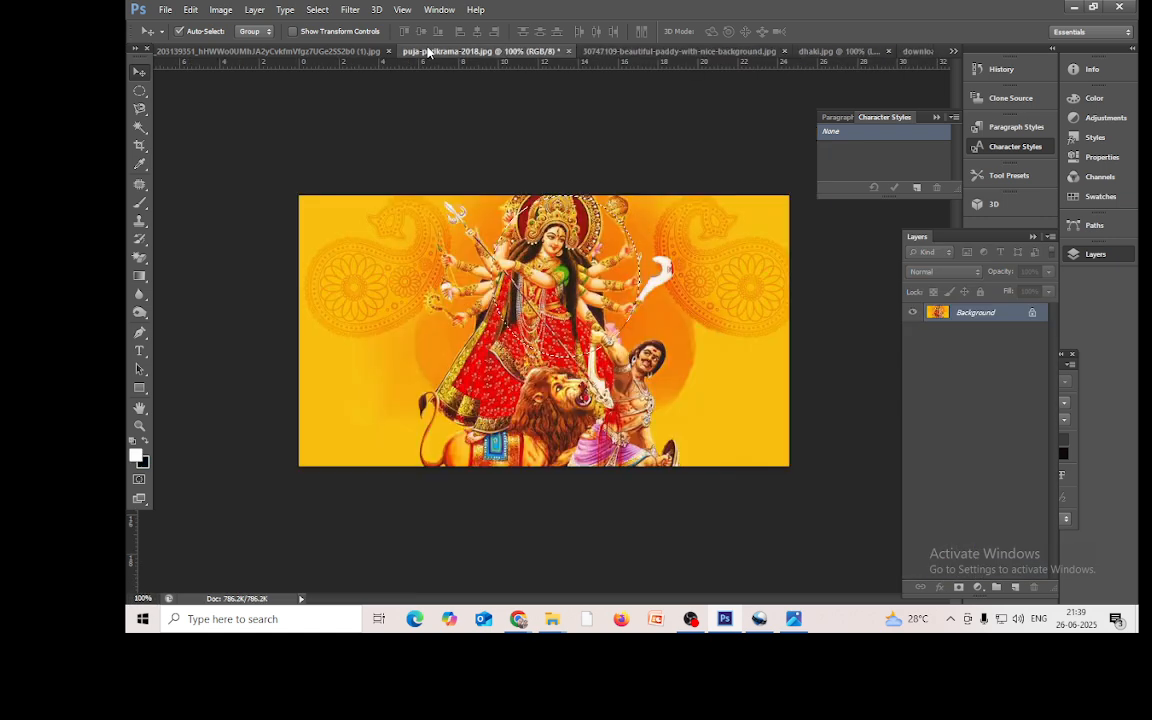
click(569, 51)
click(631, 240)
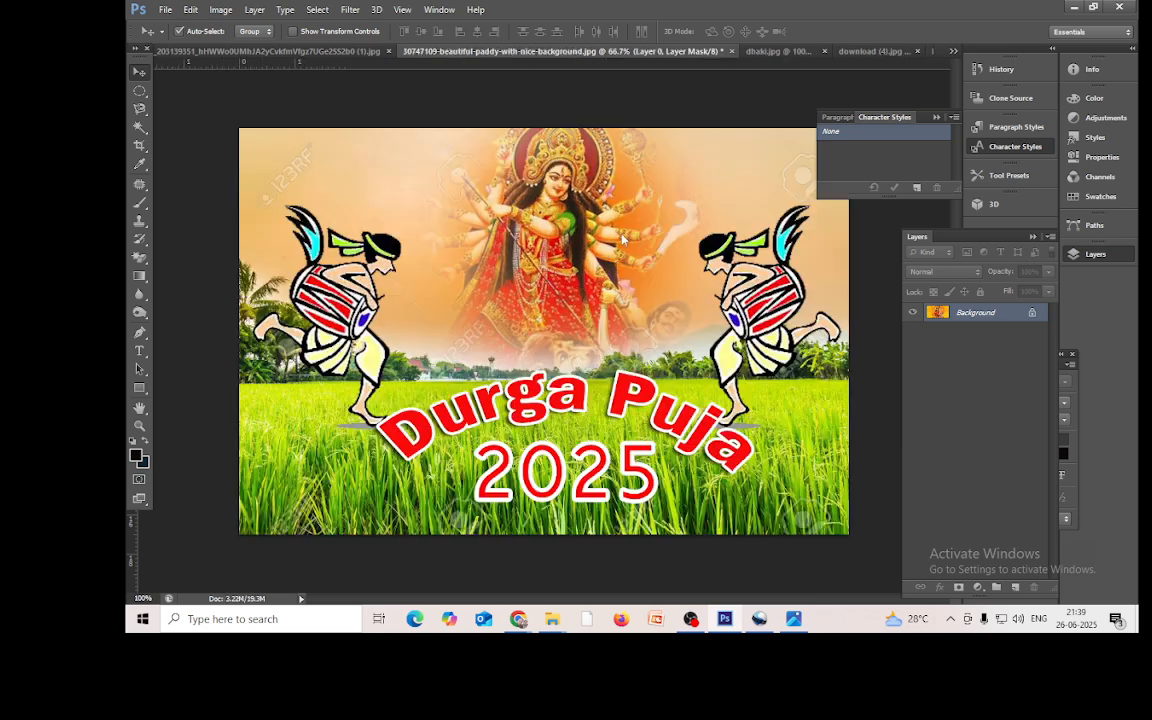
click(857, 54)
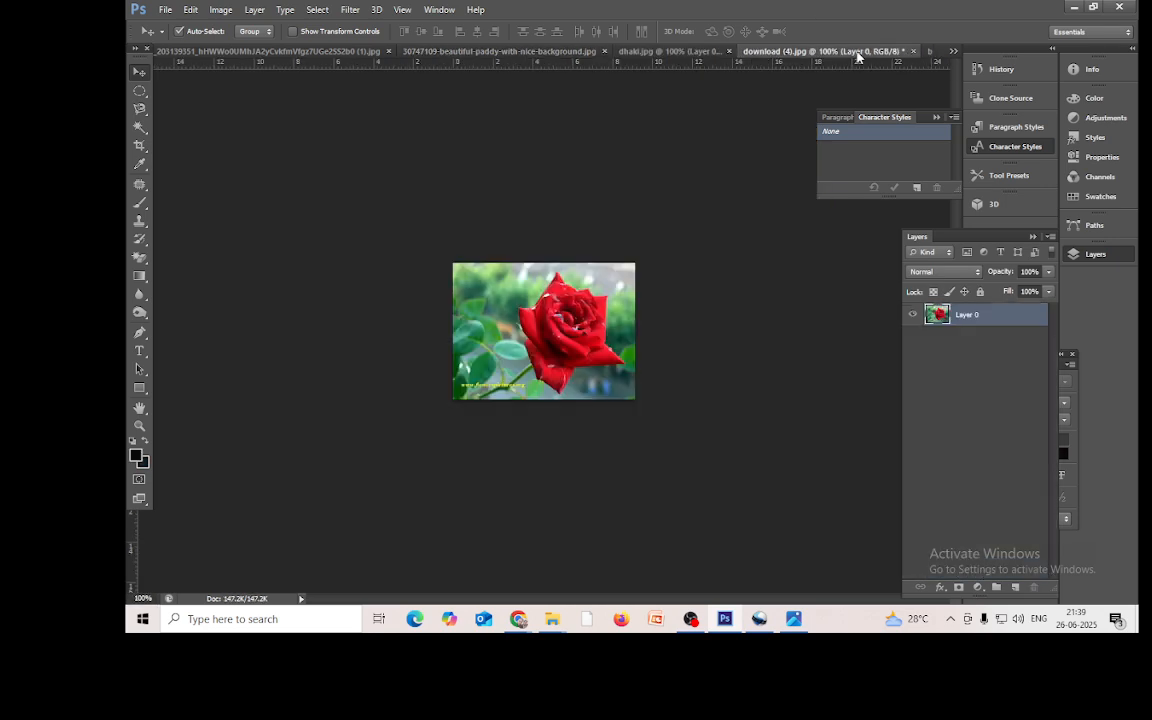
click(671, 52)
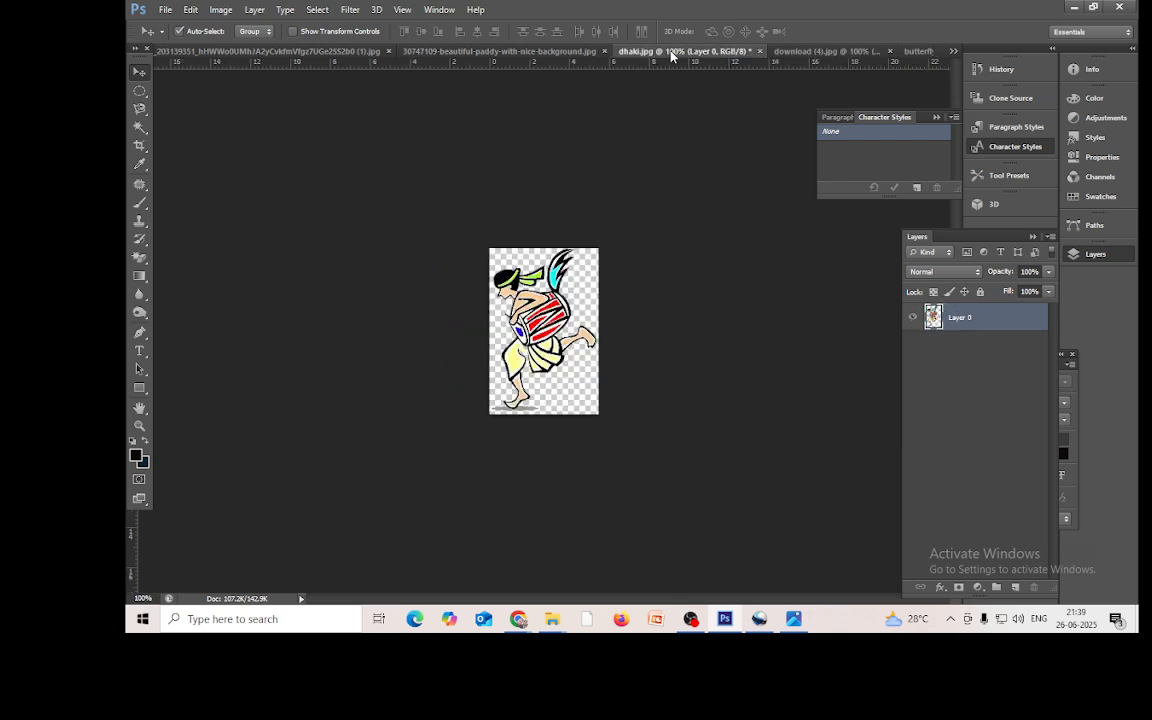
click(759, 51)
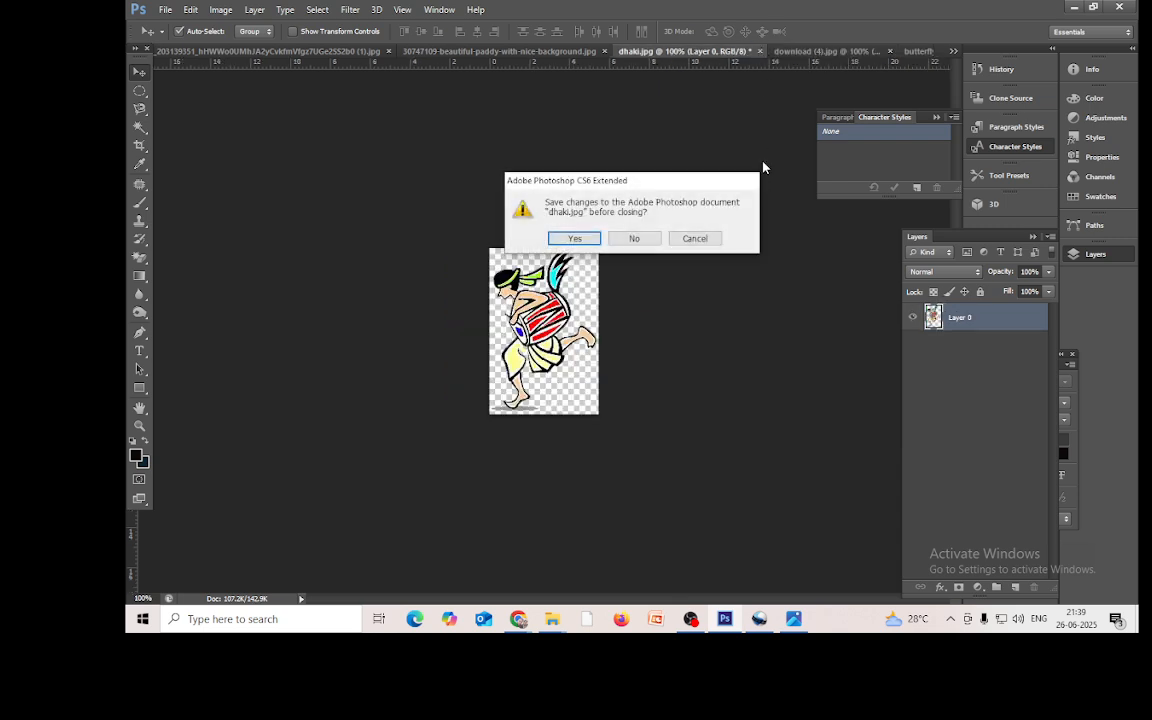
click(633, 239)
Step: Bring the butterfly flower image into the Durga Puja scene, scale it to about 160%, and move it lower behind the lettering
click(885, 53)
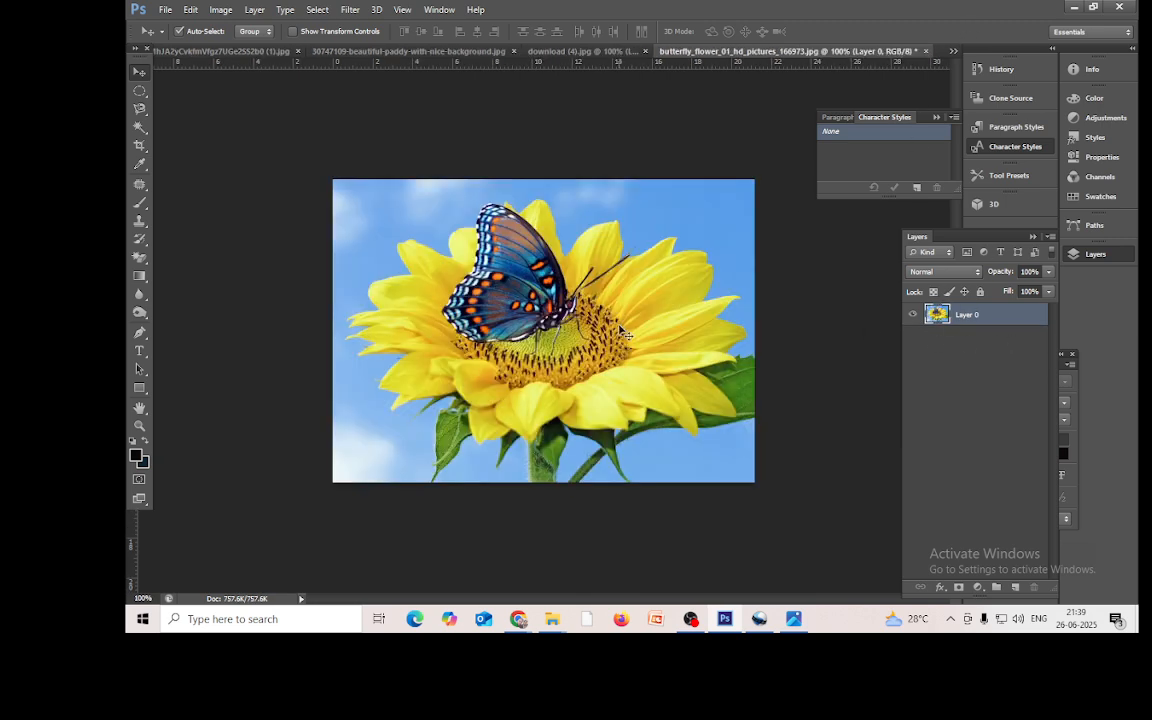
mouse_move(622, 335)
mouse_down()
mouse_move(527, 154)
mouse_move(456, 55)
mouse_move(553, 304)
mouse_move(617, 345)
mouse_up()
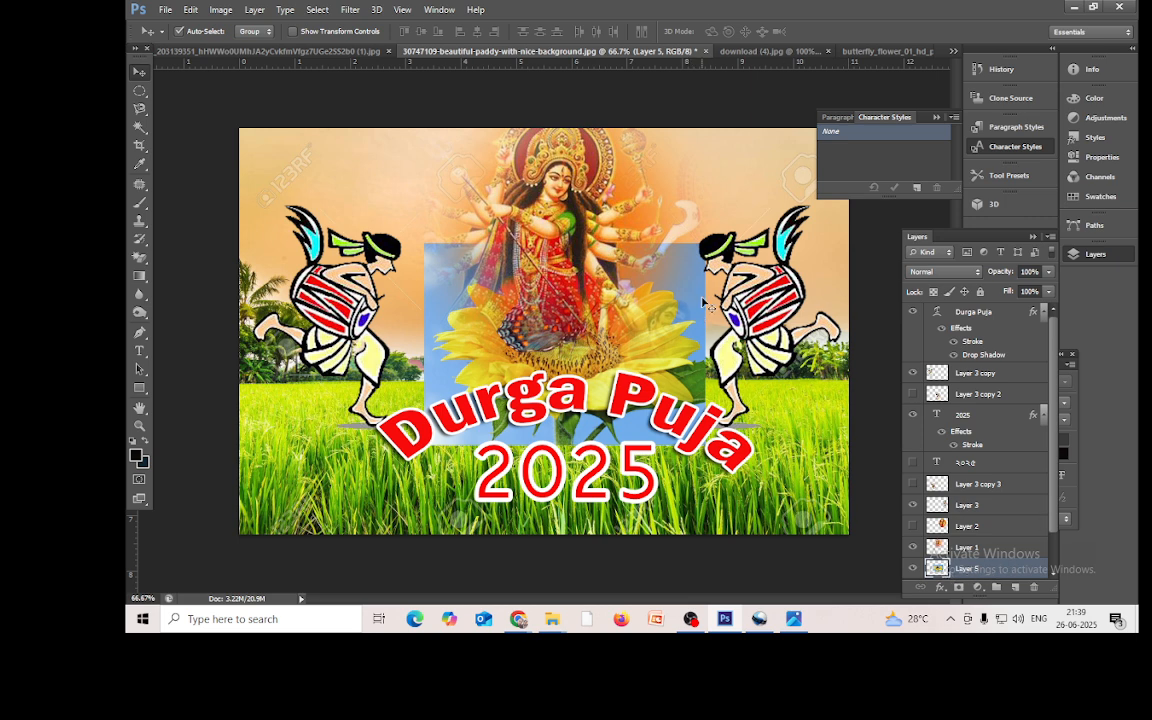
key(ctrl+t)
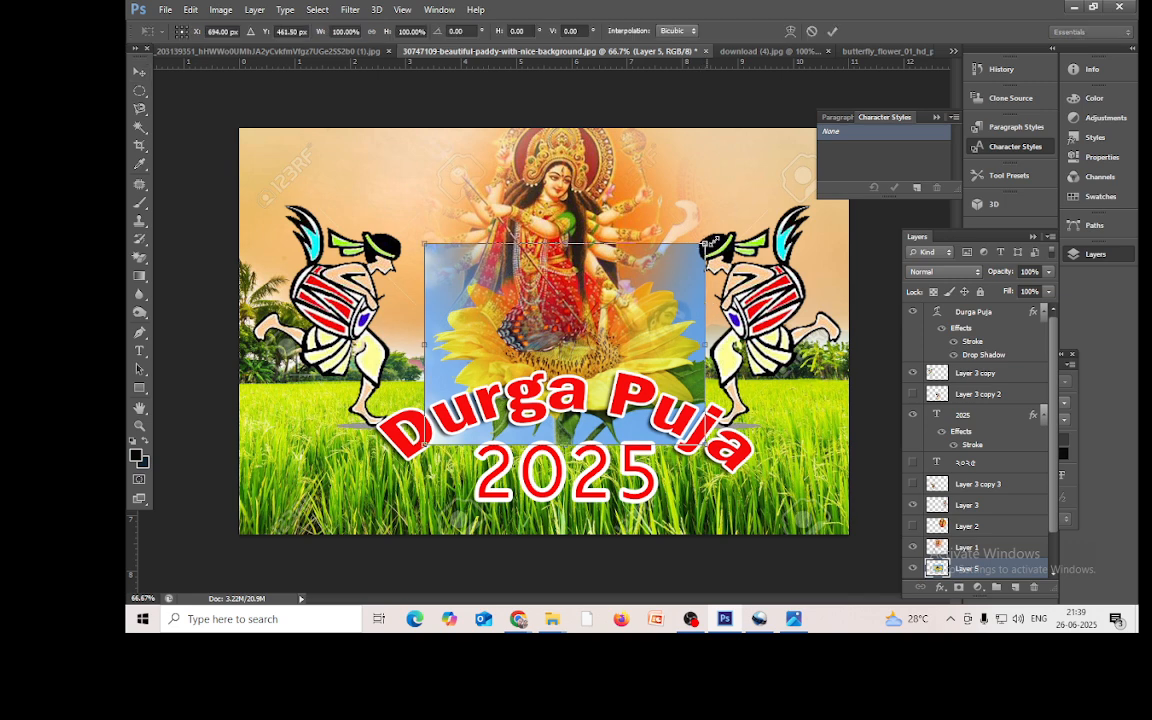
drag(709, 242, 776, 192)
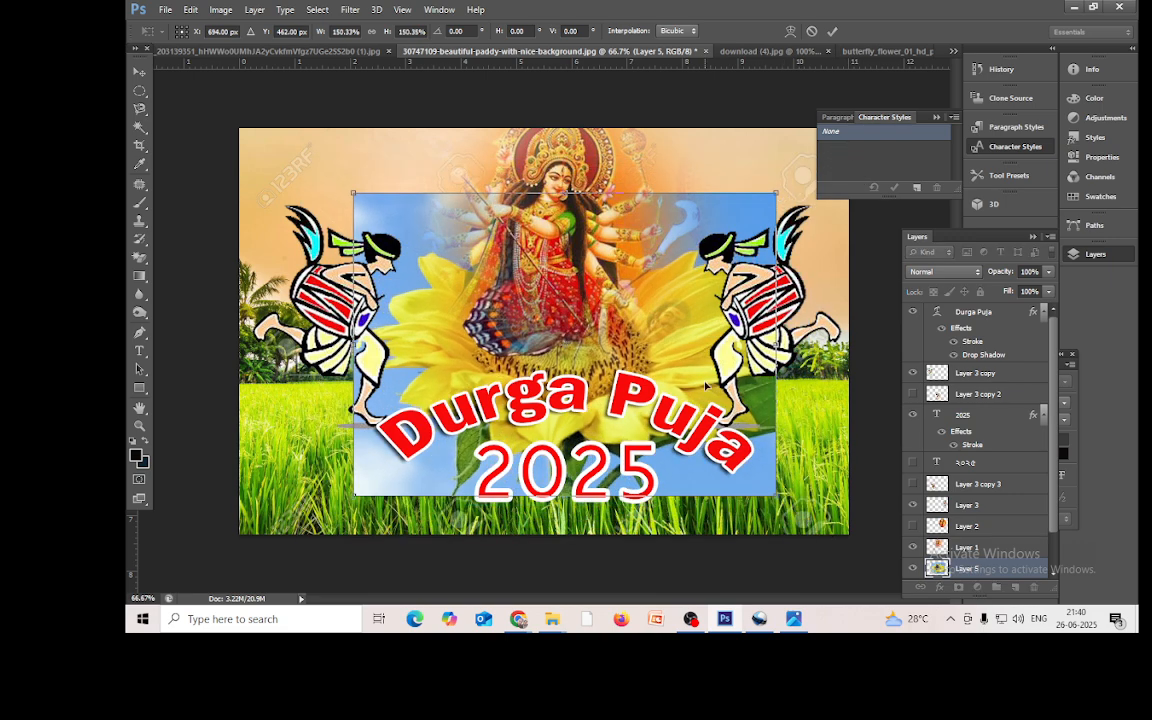
drag(623, 327, 623, 379)
drag(776, 245, 790, 237)
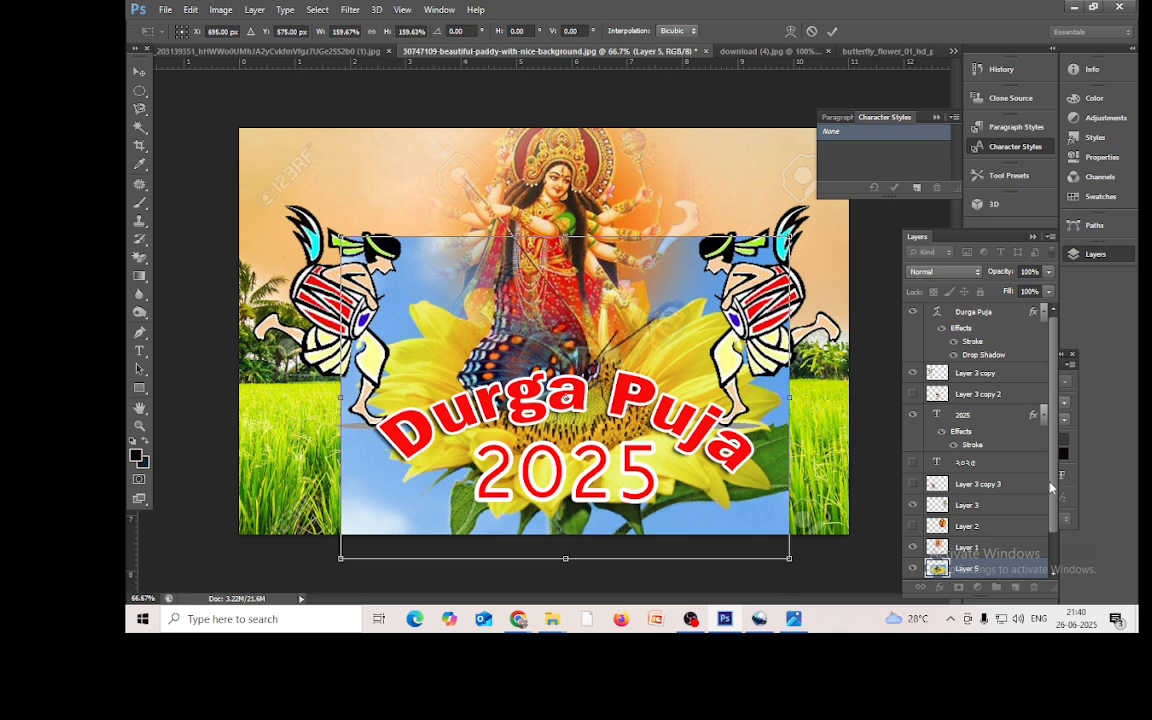
drag(1050, 487, 1049, 539)
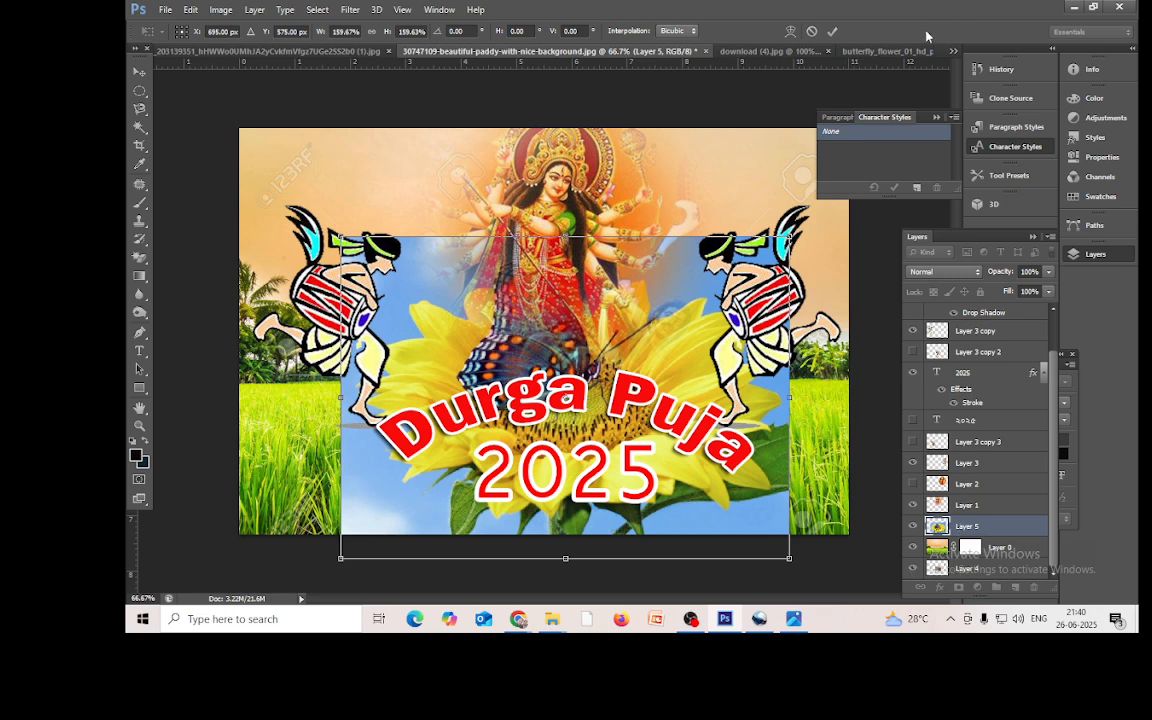
click(831, 31)
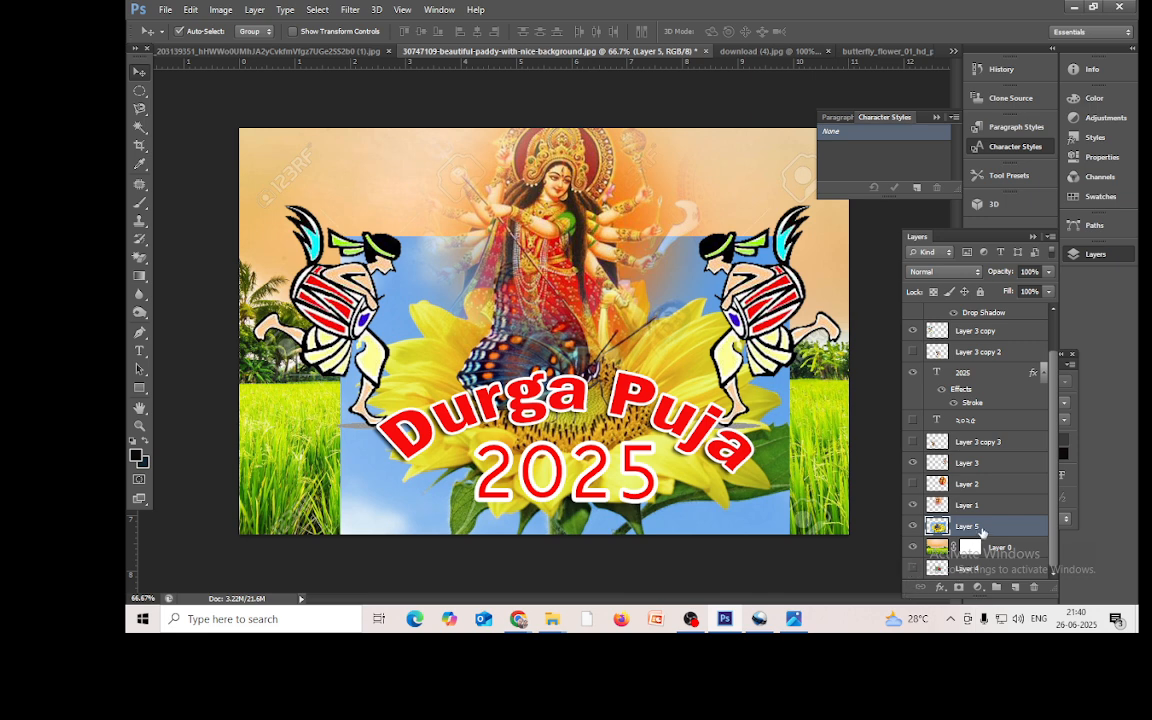
Step: Move the butterfly flower layer, Layer 5, to the very bottom of the layer order and delete the rose layer, Layer 4
drag(981, 531, 972, 572)
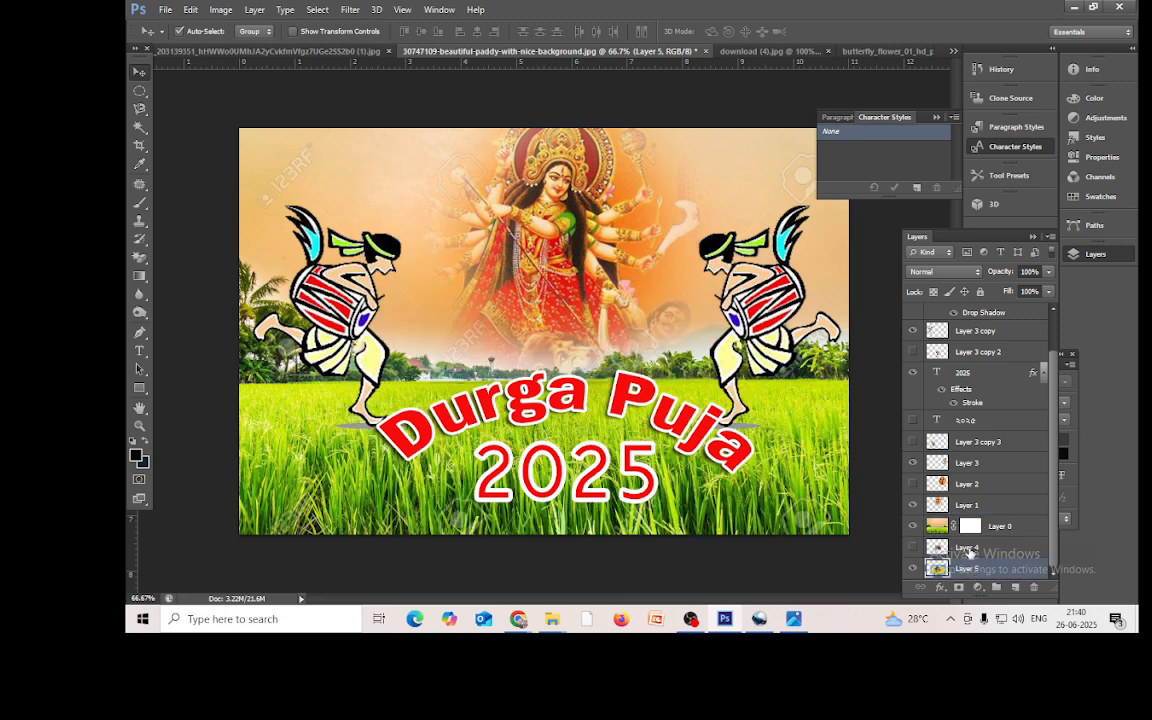
right_click(966, 550)
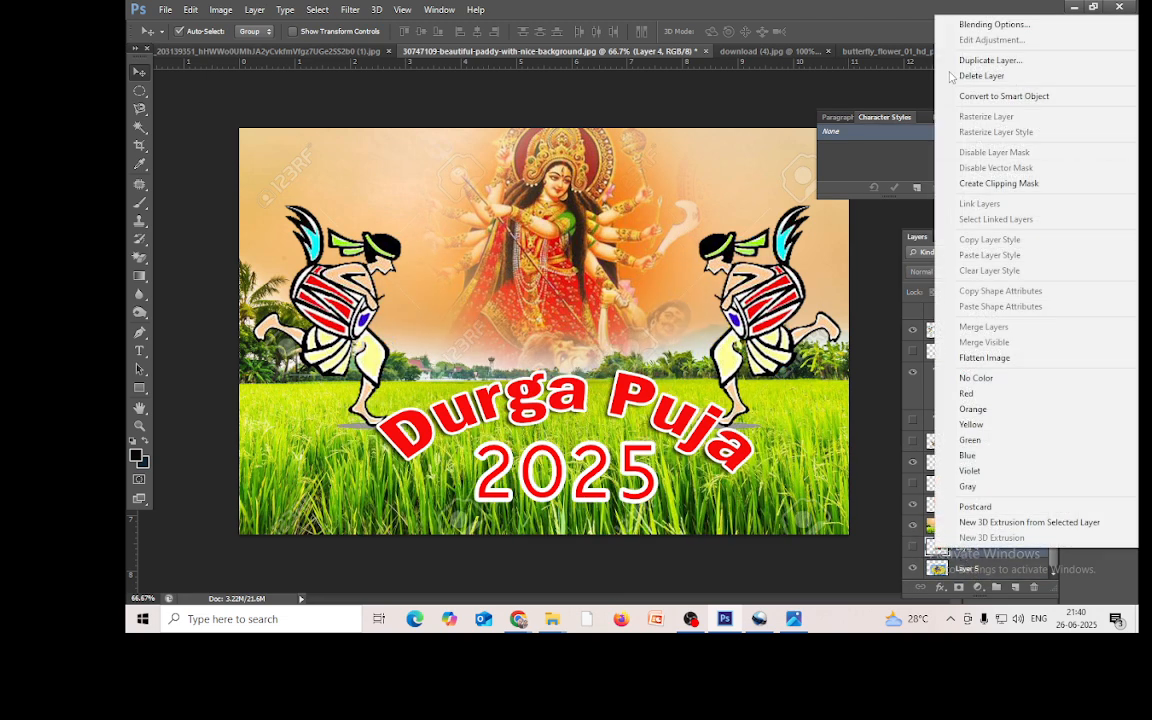
click(981, 77)
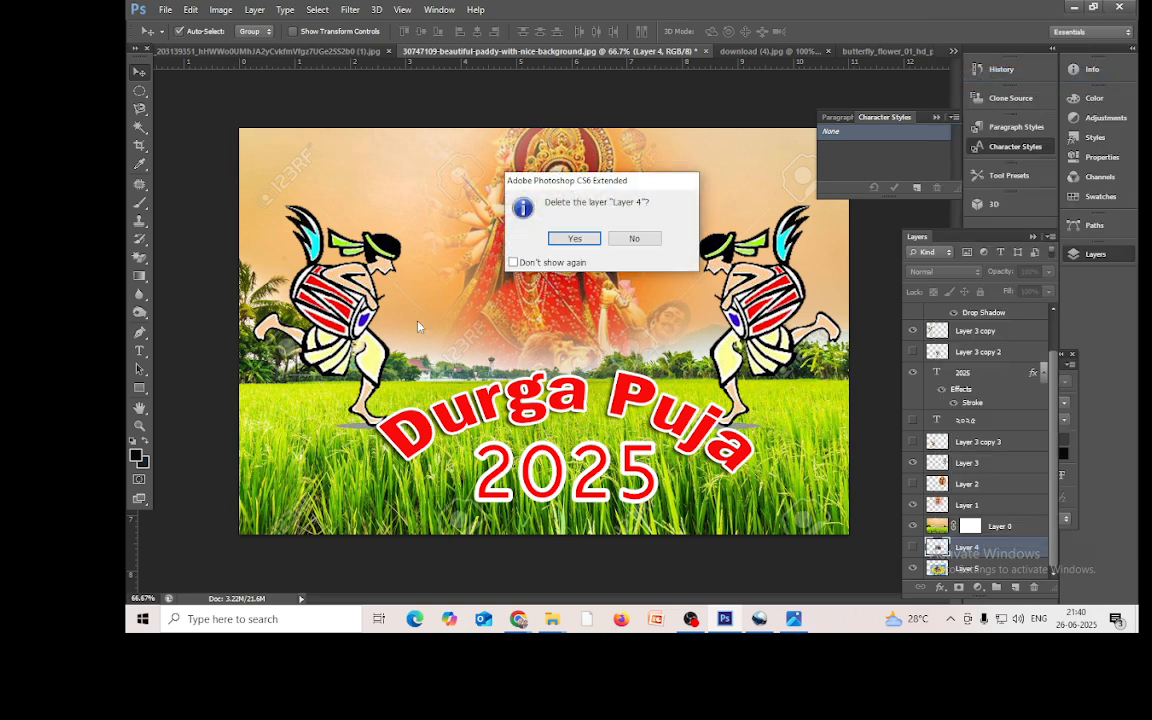
click(574, 238)
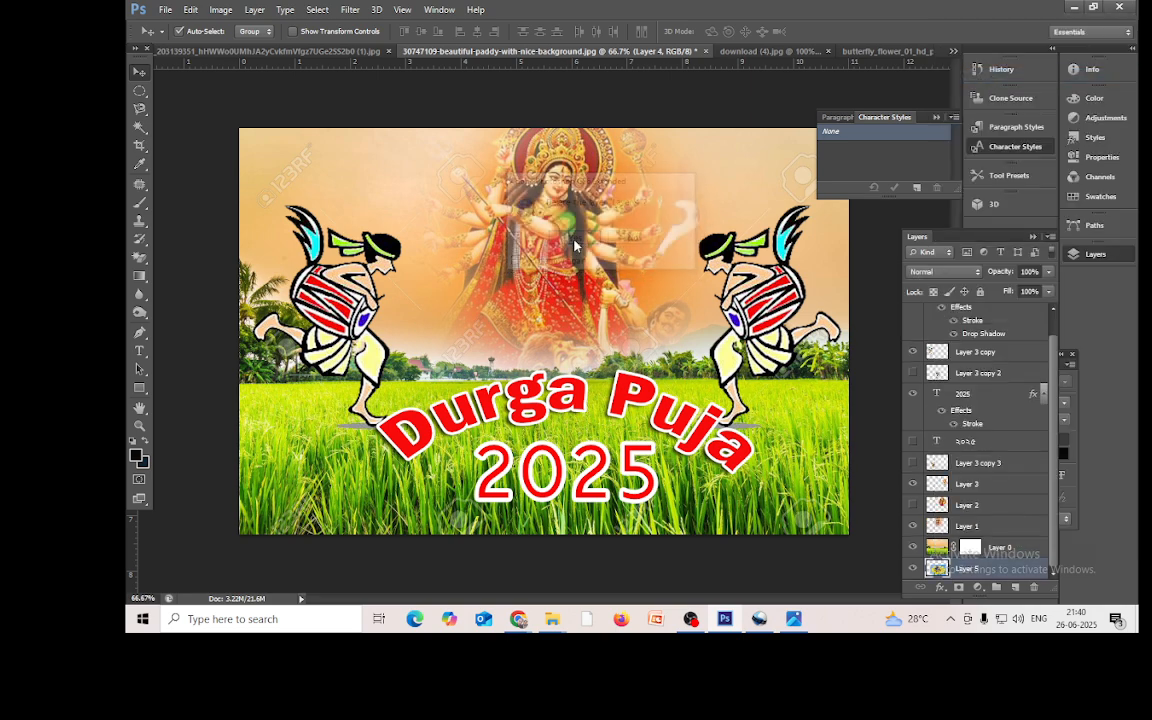
Step: Target the paddy field's layer mask on Layer 0 and set up a soft 55 px Brush with black as the foreground colour
click(970, 549)
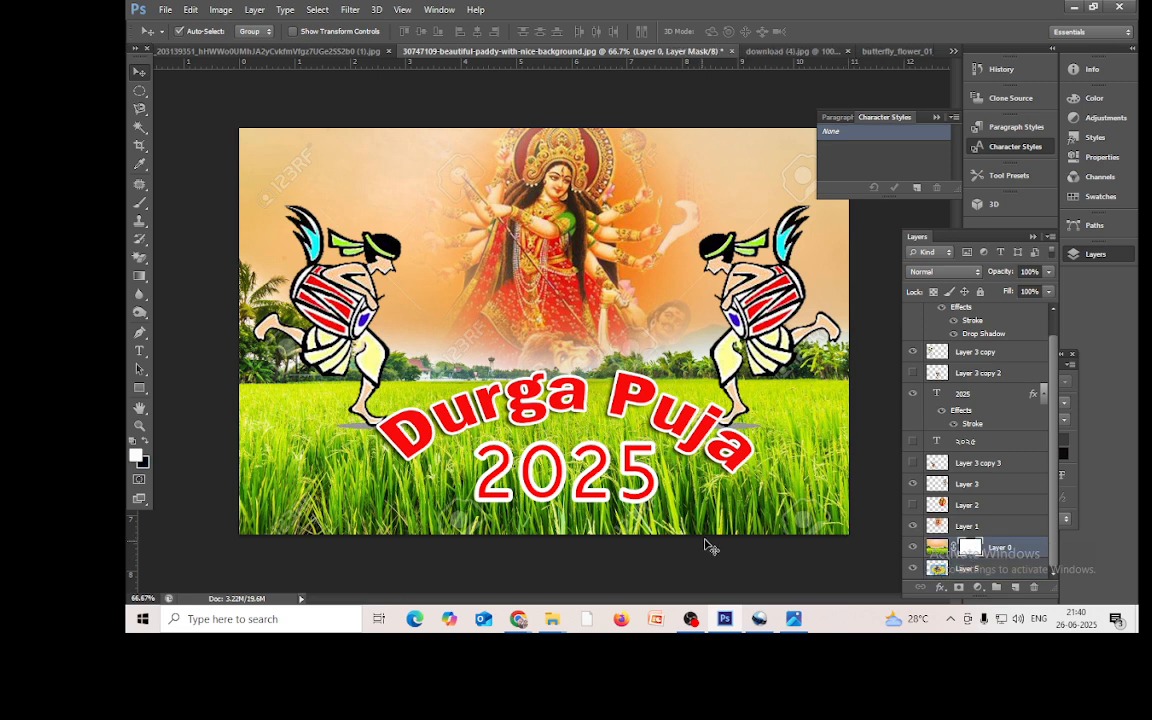
click(143, 444)
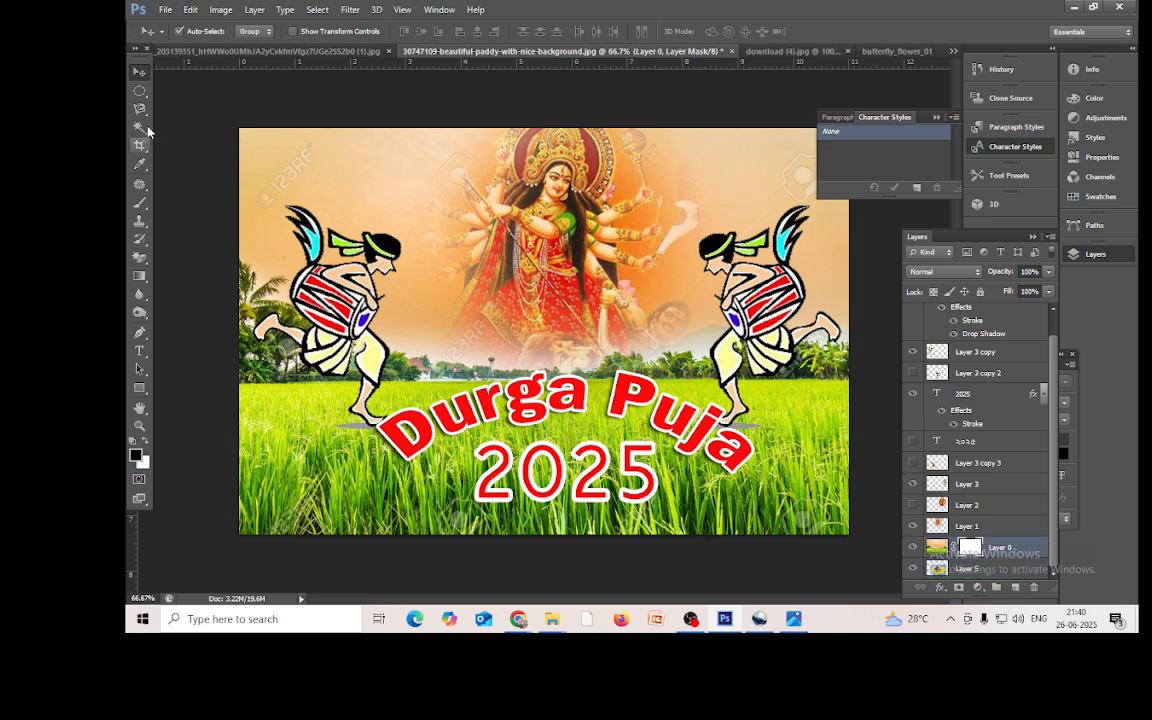
click(140, 204)
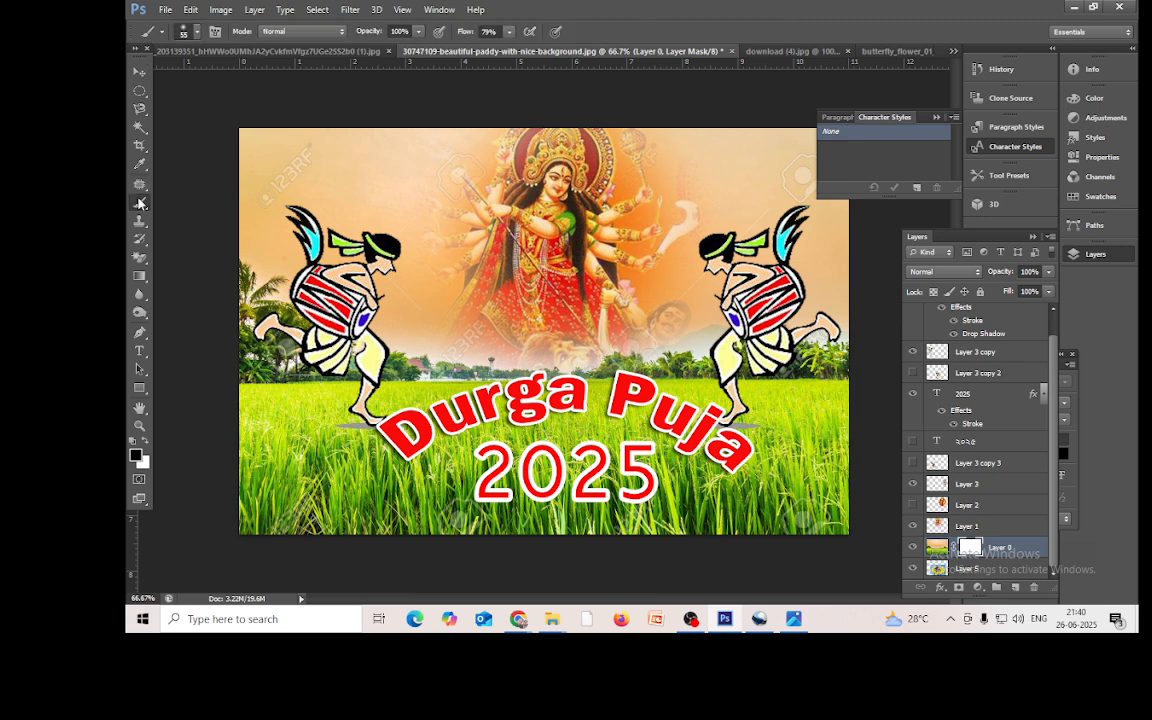
click(198, 33)
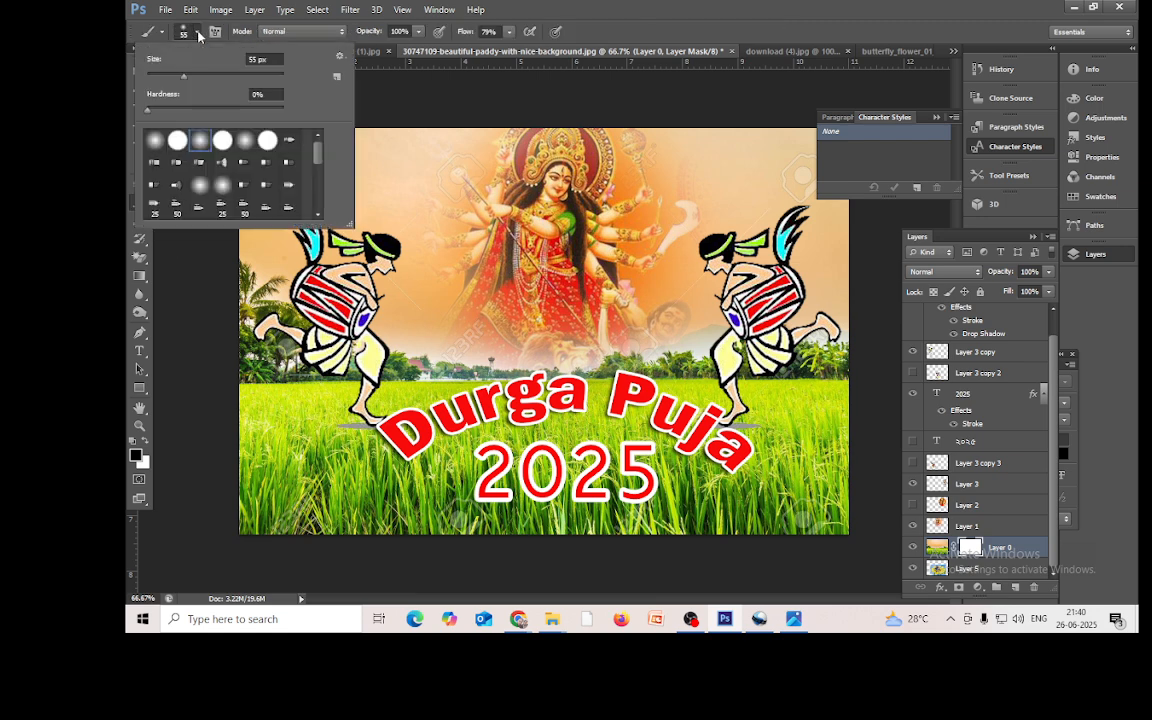
click(245, 141)
Step: Try a single brush dab on the sky beside the goddess and undo it, keeping Layer 0's mask targeted
click(407, 183)
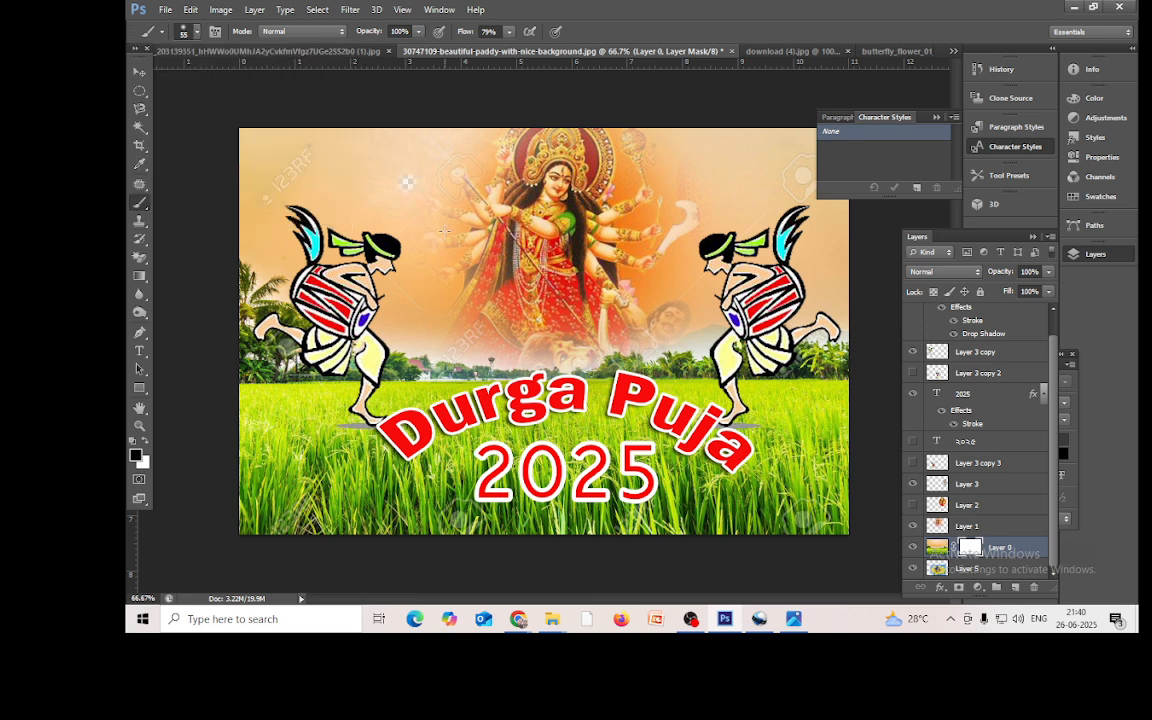
key(ctrl+z)
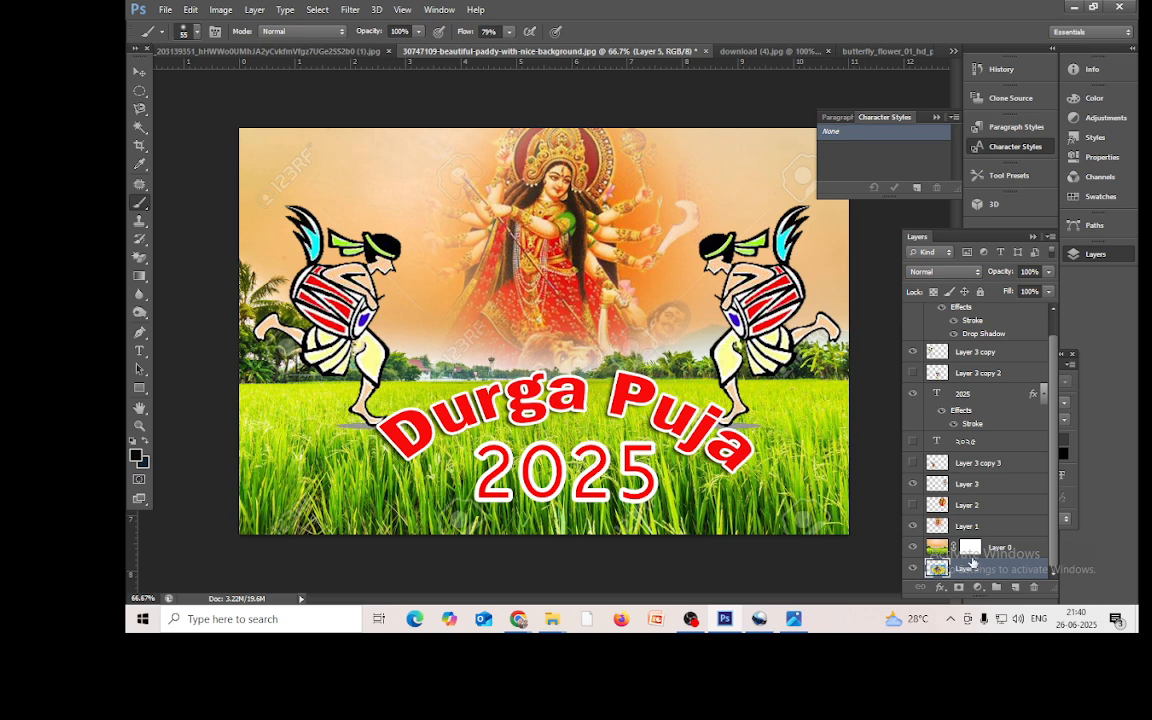
key(ctrl+z)
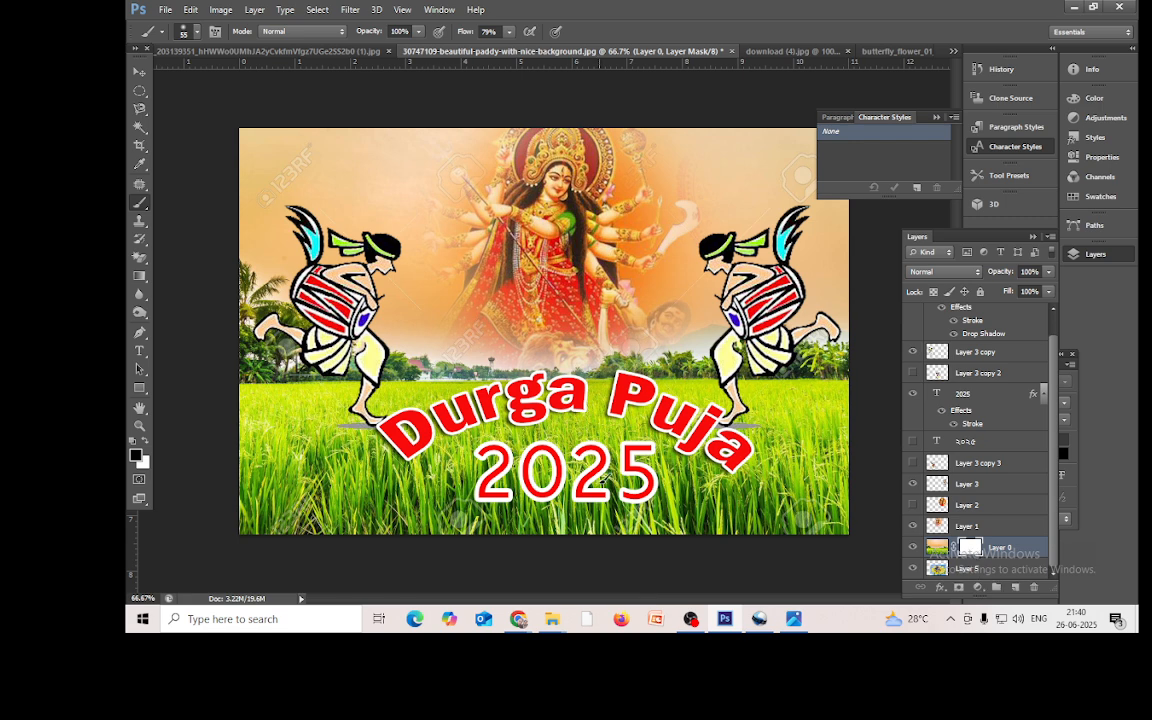
Step: Paint black on Layer 0's mask around the lettering and below the goddess to reveal the sunflower and butterfly through the paddy field
mouse_move(629, 469)
mouse_down()
mouse_move(580, 467)
mouse_move(596, 480)
mouse_move(566, 465)
mouse_move(516, 470)
mouse_move(583, 457)
mouse_move(573, 438)
mouse_move(610, 433)
mouse_move(510, 430)
mouse_move(470, 395)
mouse_move(436, 410)
mouse_move(445, 385)
mouse_move(600, 420)
mouse_move(630, 412)
mouse_move(585, 416)
mouse_up()
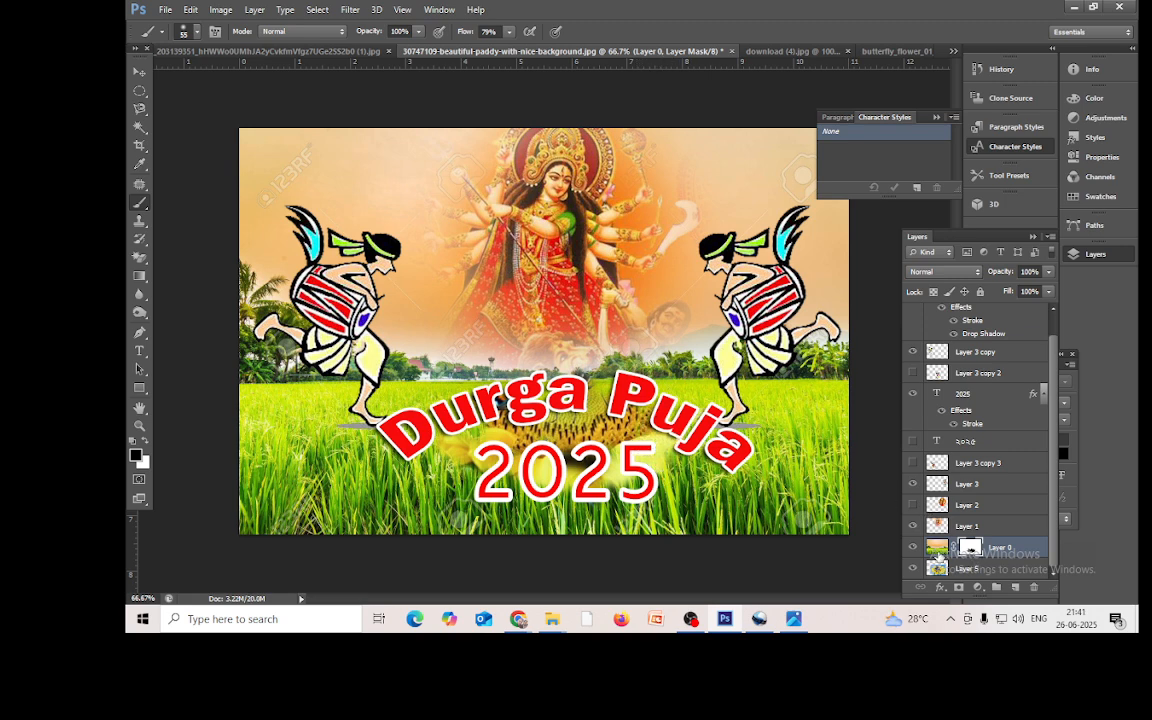
mouse_move(487, 436)
mouse_down()
mouse_move(462, 460)
mouse_move(416, 440)
mouse_move(432, 488)
mouse_move(577, 495)
mouse_move(504, 488)
mouse_move(482, 511)
mouse_move(508, 490)
mouse_move(480, 460)
mouse_move(540, 465)
mouse_move(519, 508)
mouse_up()
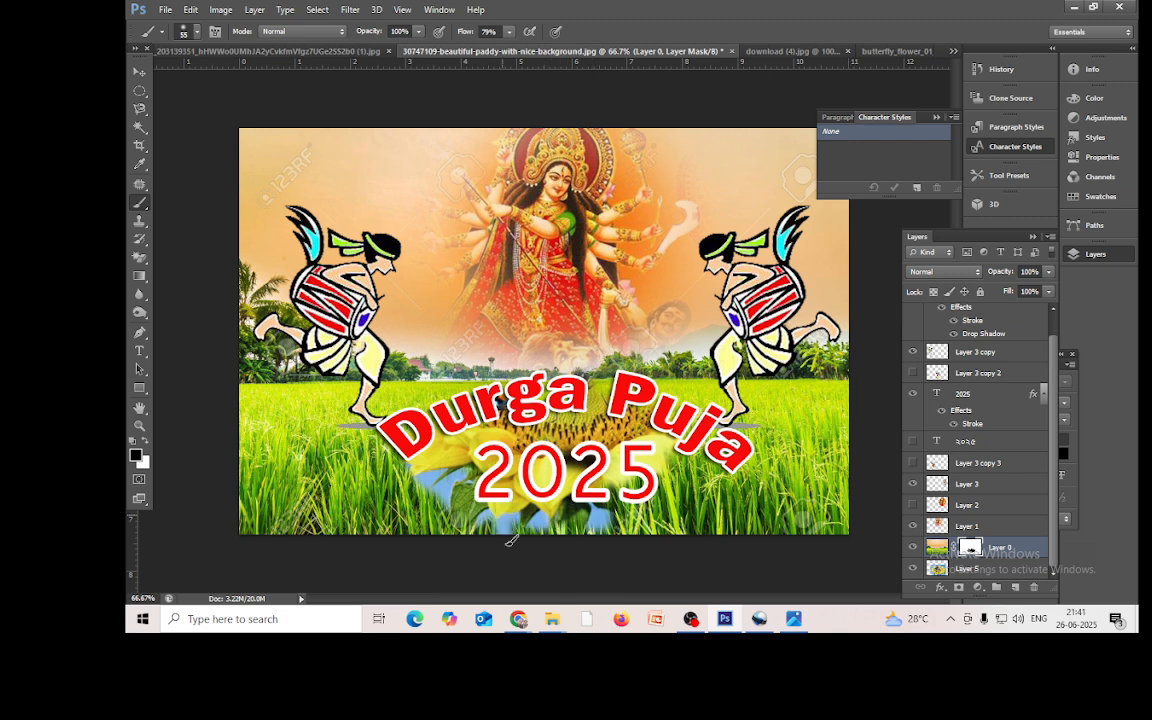
drag(633, 503, 648, 518)
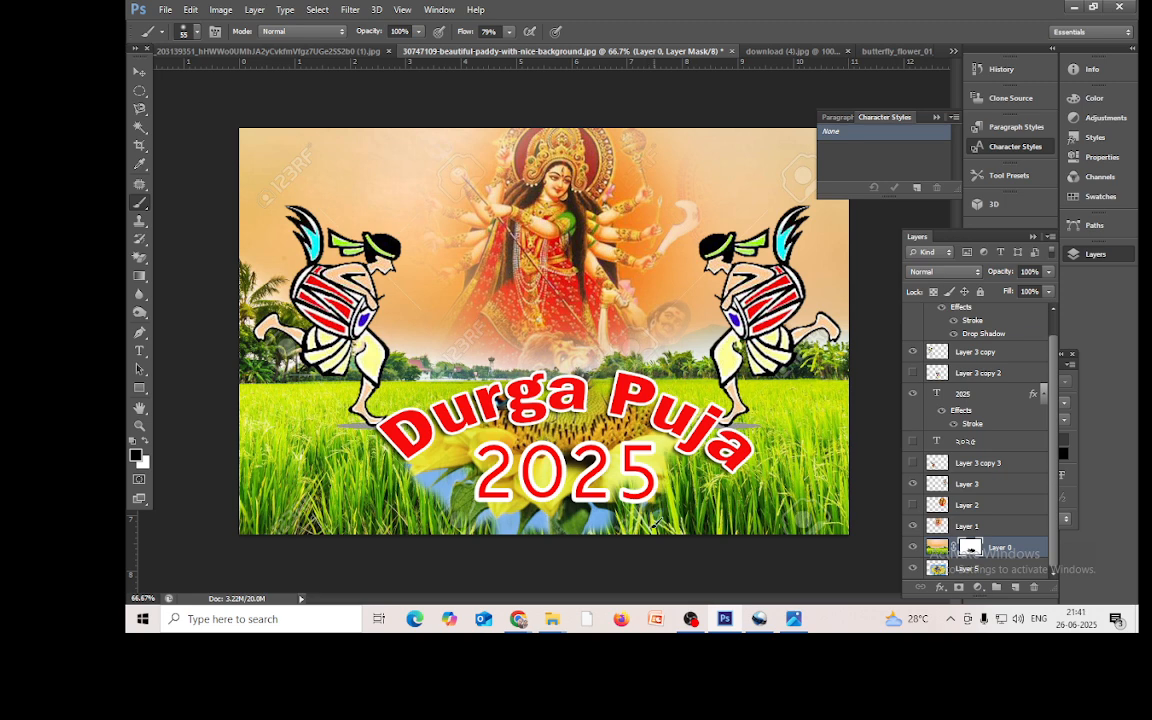
mouse_move(605, 391)
mouse_down()
mouse_move(528, 369)
mouse_move(577, 366)
mouse_move(530, 351)
mouse_move(628, 345)
mouse_move(540, 335)
mouse_move(587, 321)
mouse_move(520, 341)
mouse_move(623, 312)
mouse_move(567, 347)
mouse_move(585, 329)
mouse_move(630, 374)
mouse_move(617, 321)
mouse_move(617, 362)
mouse_move(653, 366)
mouse_move(620, 381)
mouse_move(499, 363)
mouse_move(469, 339)
mouse_move(450, 387)
mouse_move(418, 379)
mouse_move(416, 398)
mouse_move(441, 347)
mouse_move(472, 333)
mouse_move(552, 363)
mouse_move(599, 347)
mouse_move(633, 359)
mouse_move(625, 342)
mouse_move(663, 374)
mouse_move(683, 414)
mouse_move(680, 365)
mouse_move(693, 374)
mouse_move(683, 362)
mouse_move(677, 375)
mouse_move(647, 339)
mouse_move(591, 348)
mouse_up()
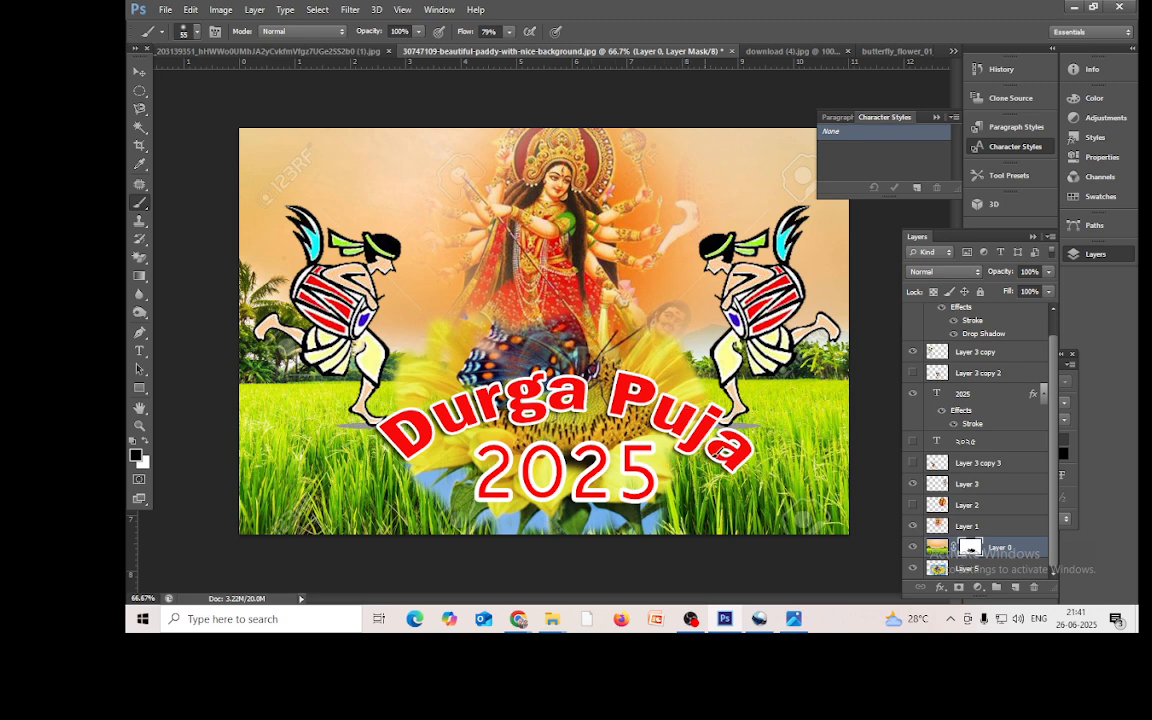
drag(676, 492, 688, 502)
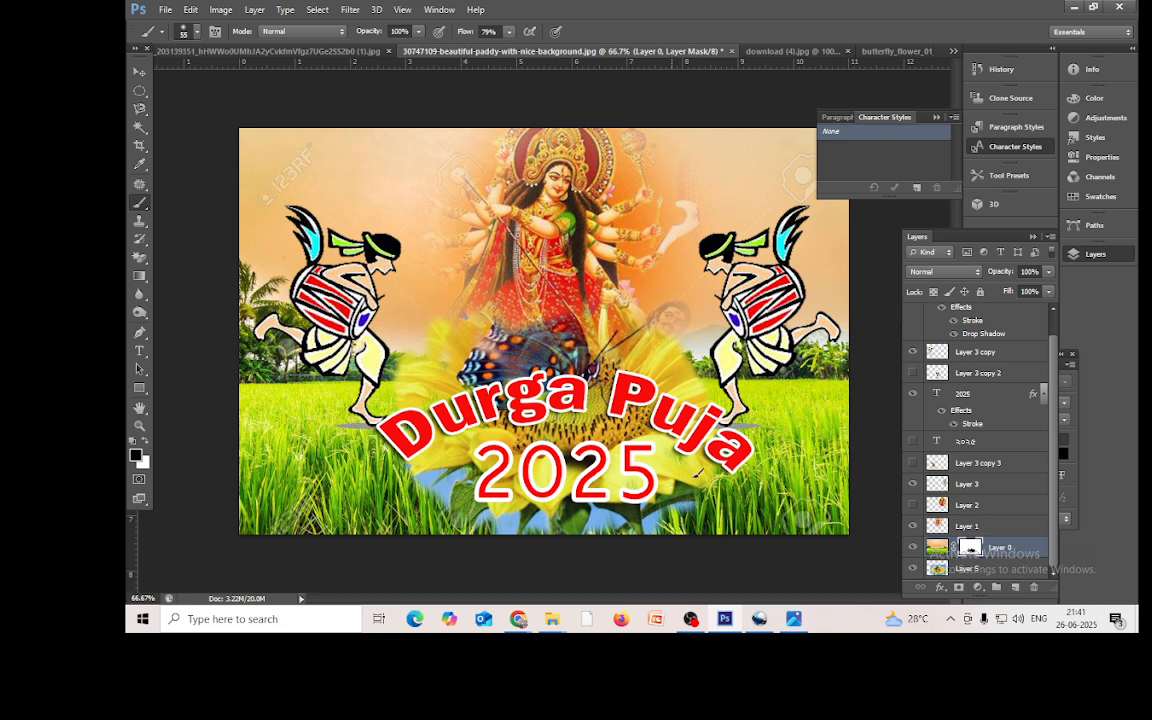
drag(708, 380, 671, 312)
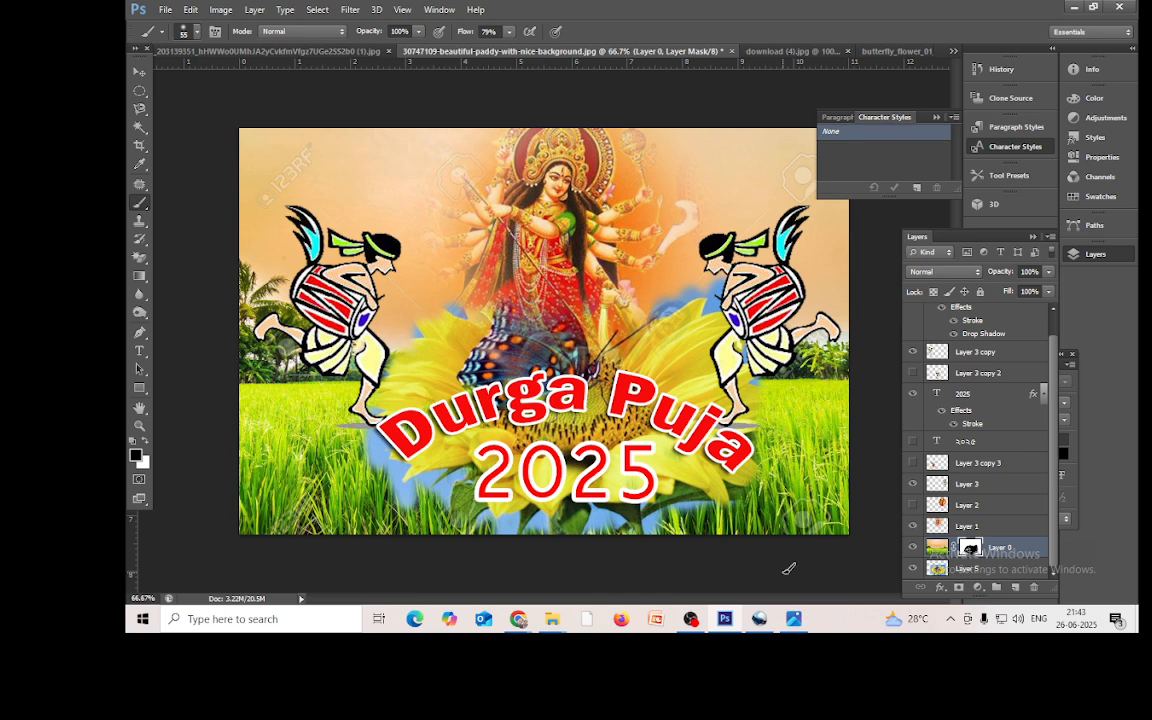
click(691, 620)
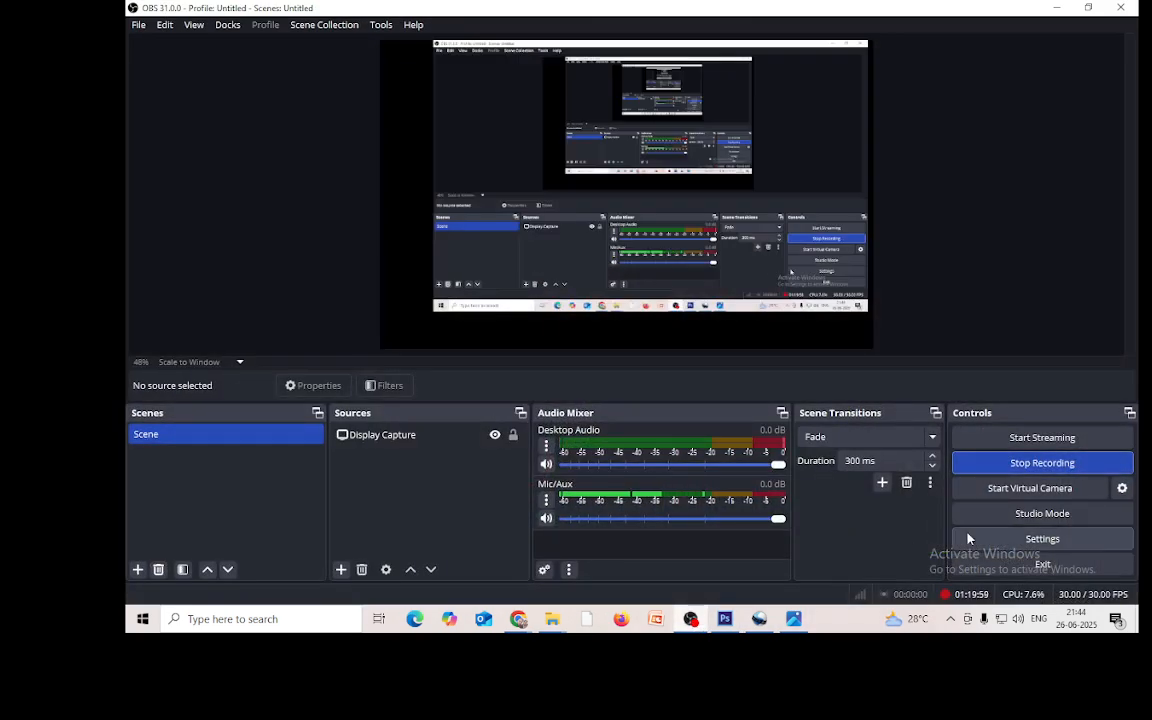